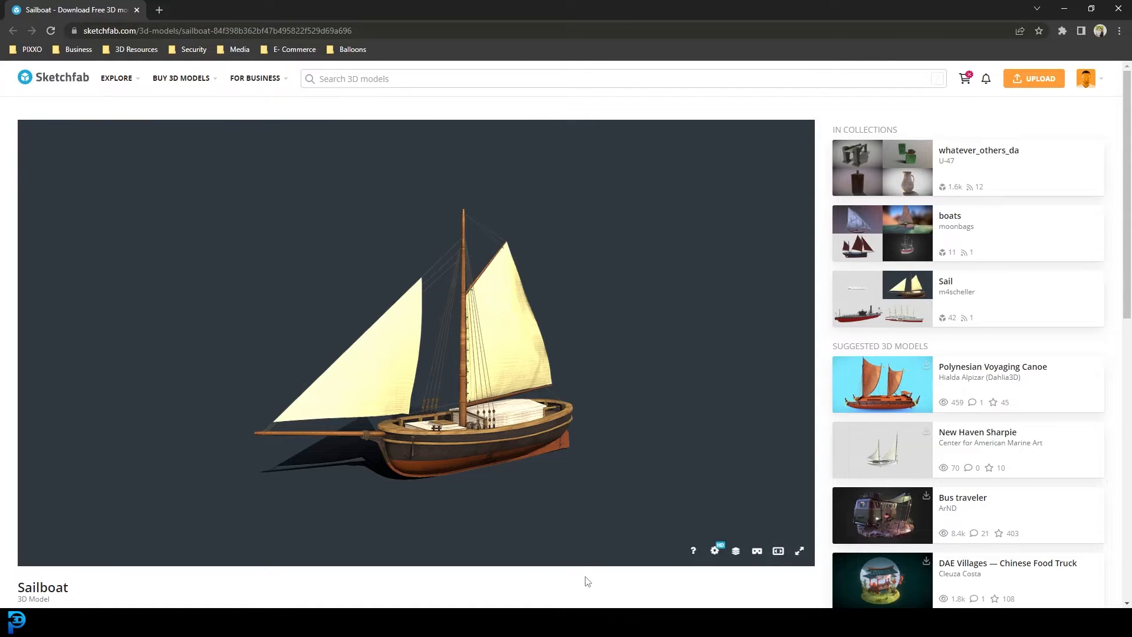
scroll(587, 581, "down", 8)
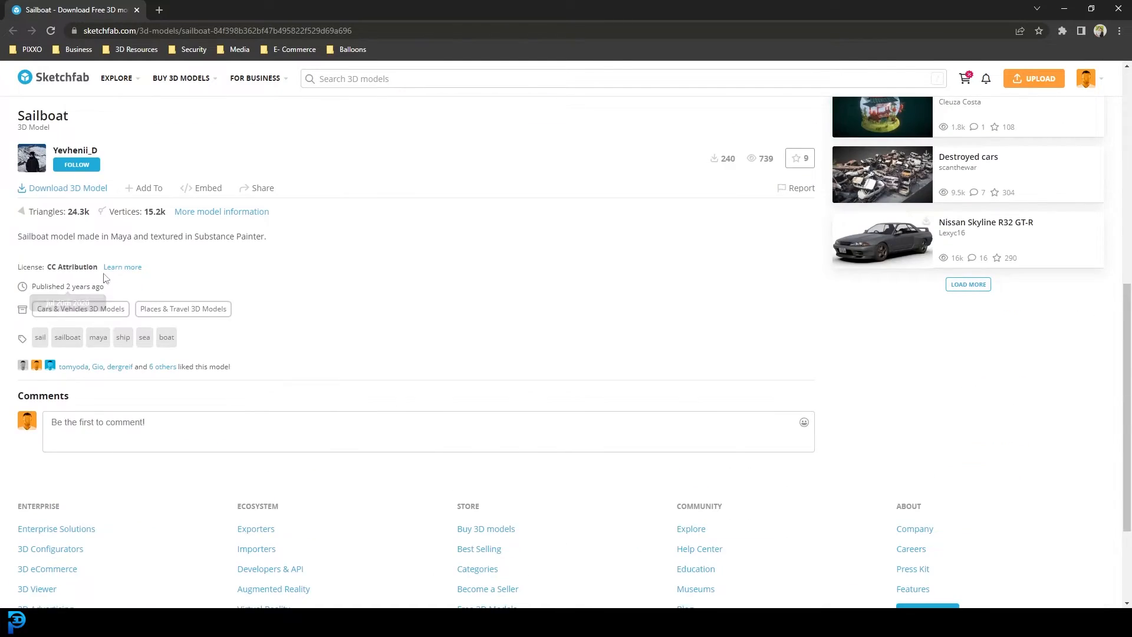
scroll(459, 292, "up", 3)
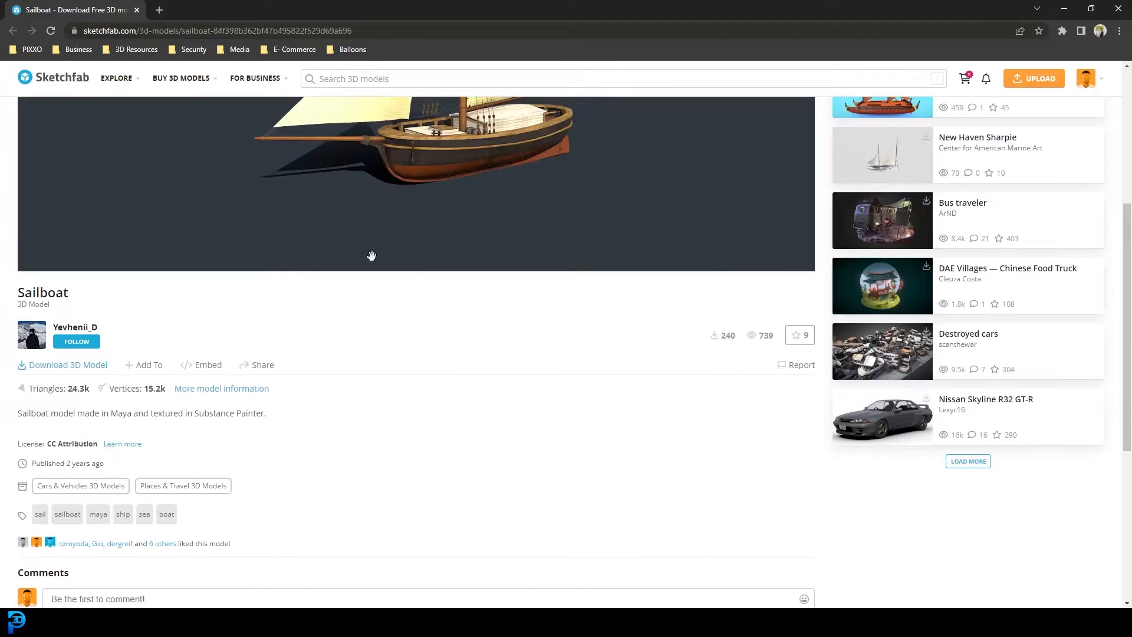
scroll(682, 405, "up", 3)
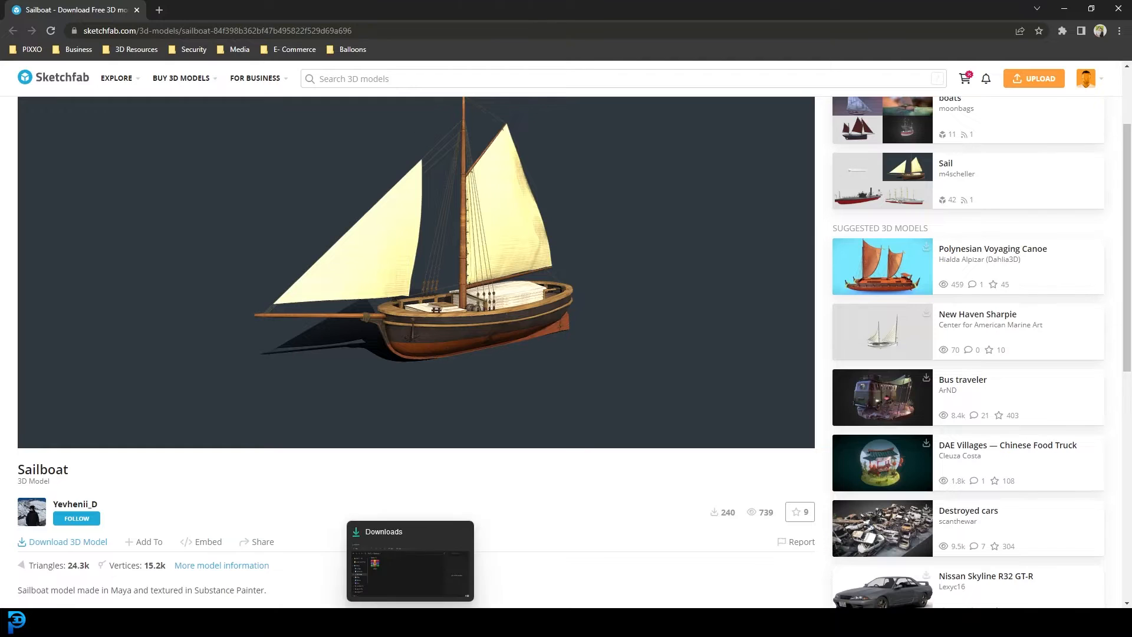
Extract the downloaded sailboat archive into its own folder in Downloads
left_click(409, 622)
left_click(984, 111)
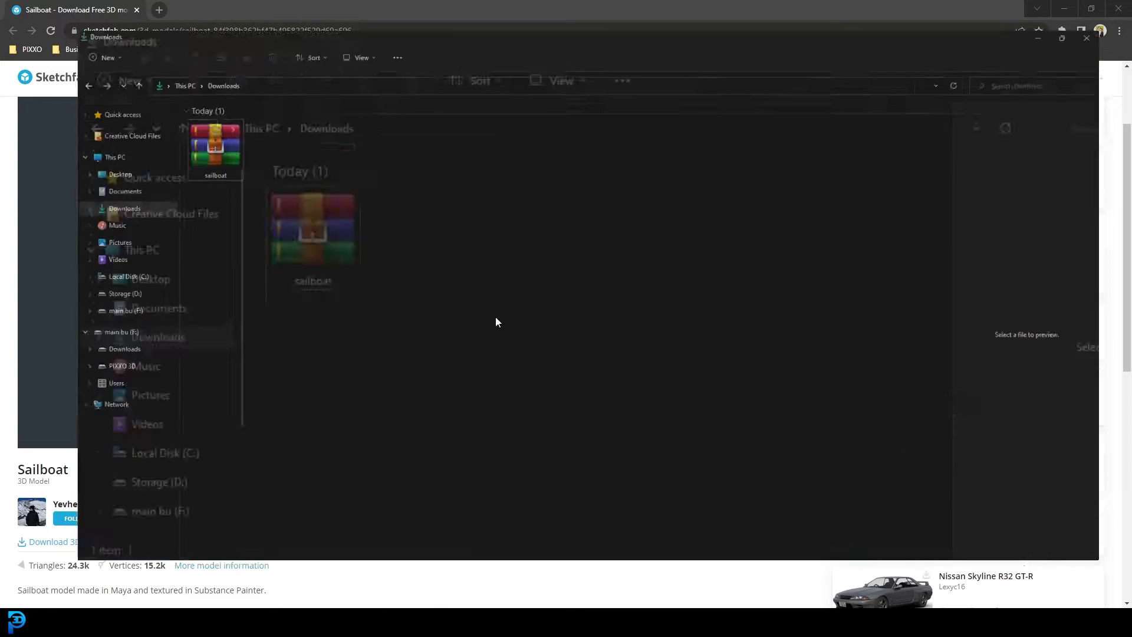
left_click_drag(153, 131, 179, 149)
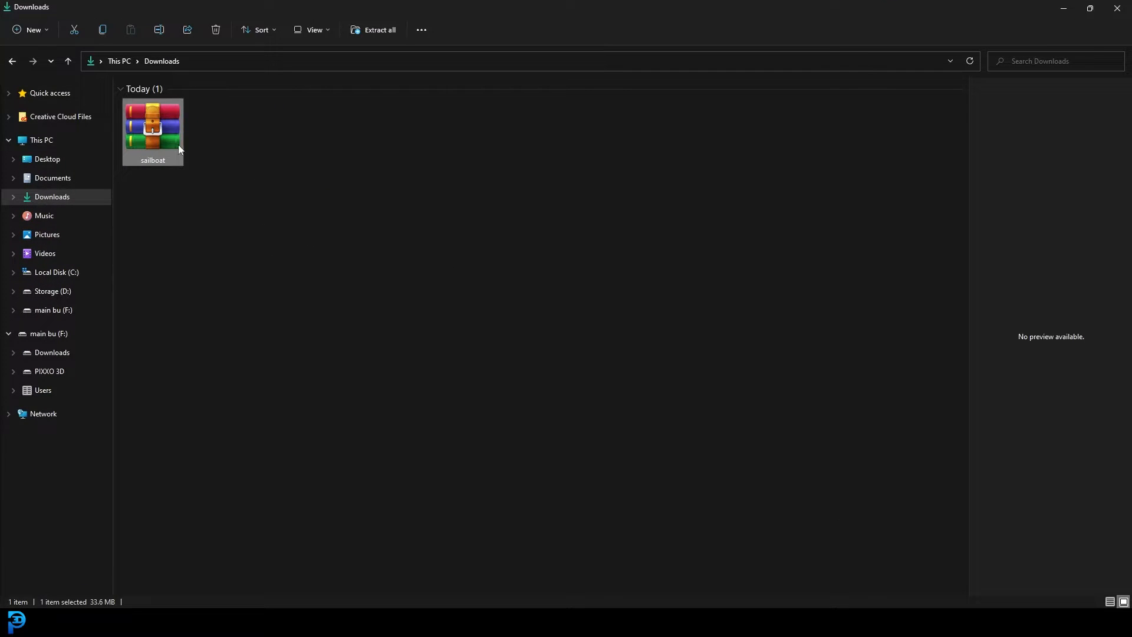
right_click(165, 125)
mouse_move(236, 185)
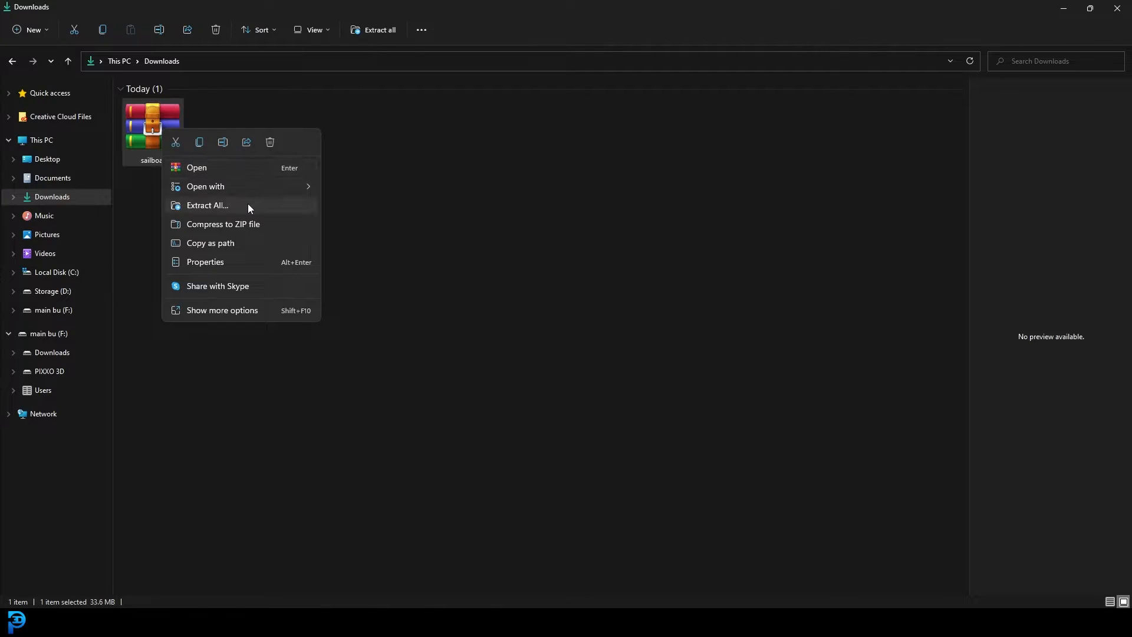
left_click(248, 205)
left_click(673, 424)
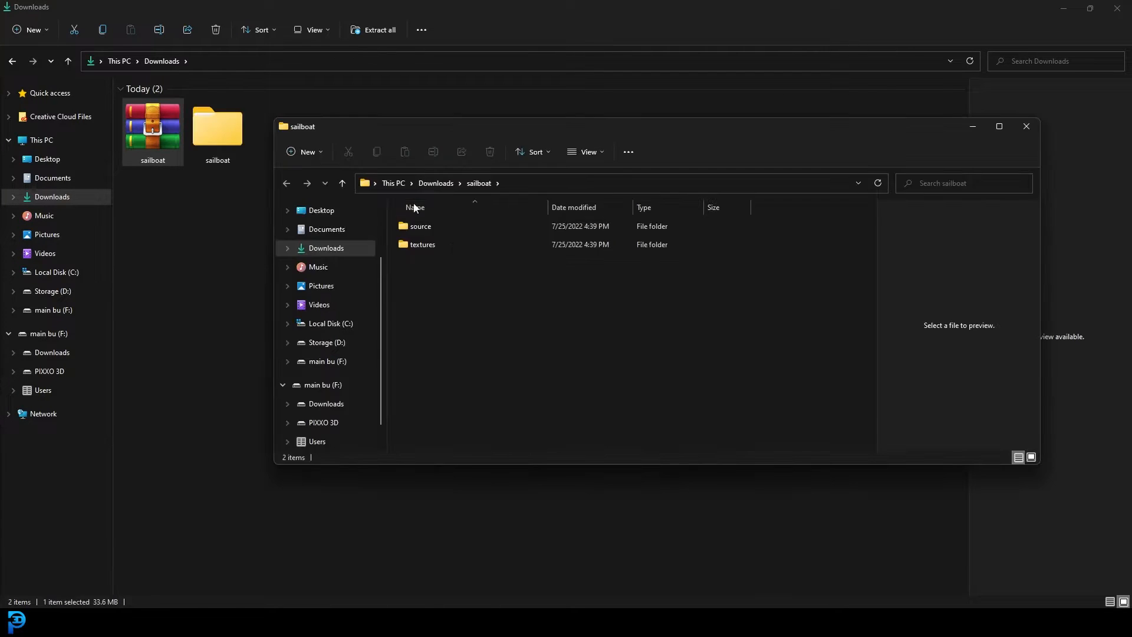
Clear the background windows out of the way and extract the Sketcfab archive inside the sailboat source folder
left_click(1062, 7)
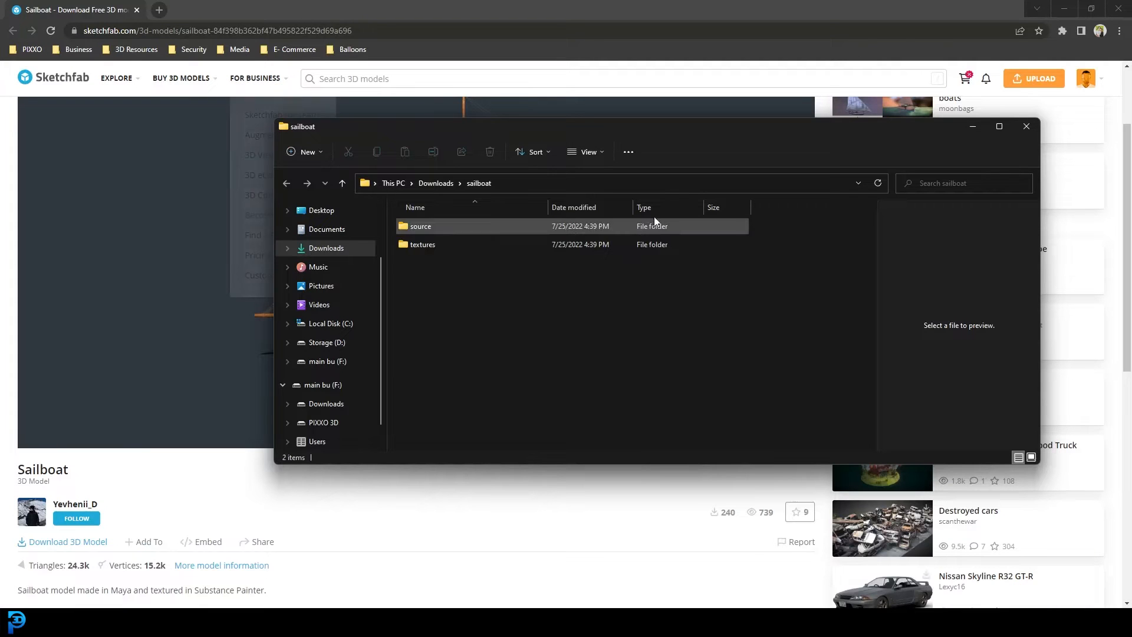
left_click(1058, 8)
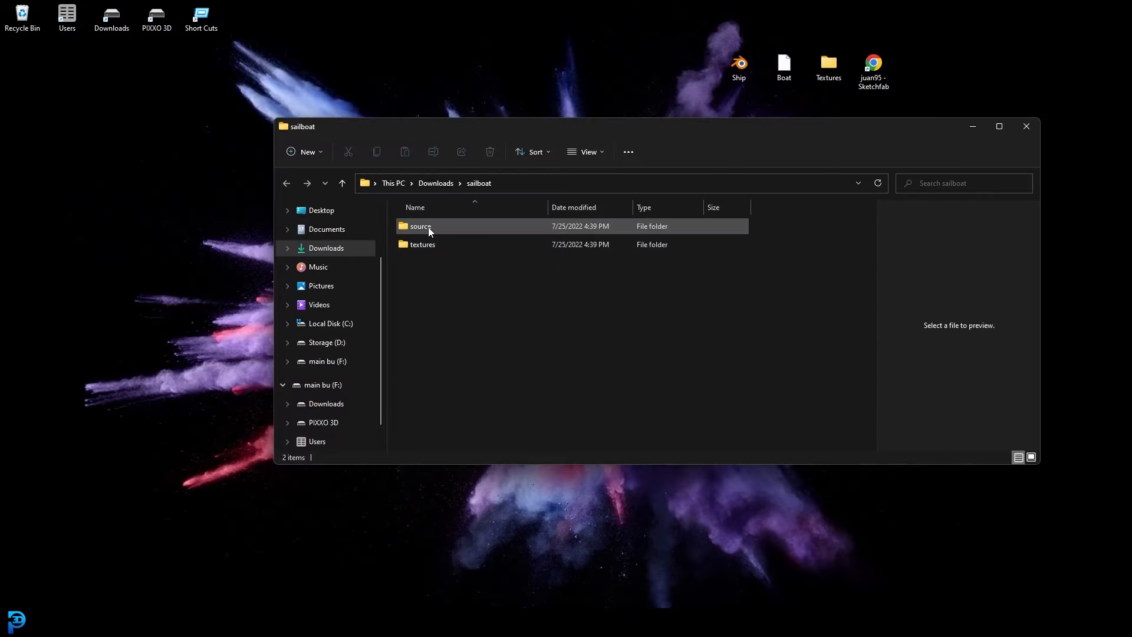
double_click(427, 229)
right_click(421, 227)
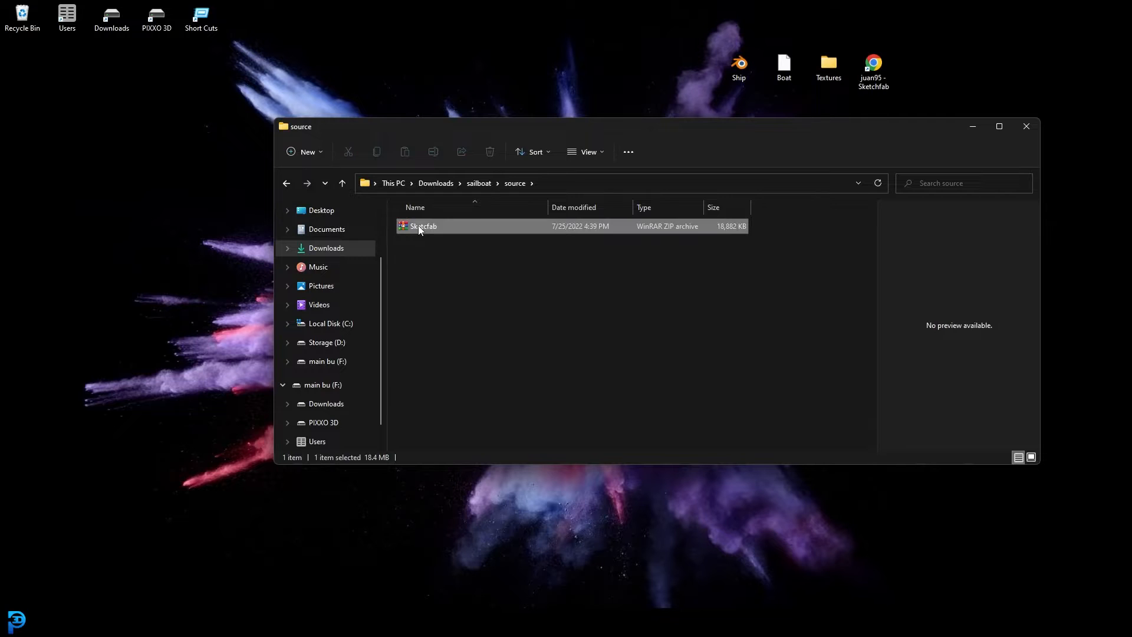
left_click(497, 300)
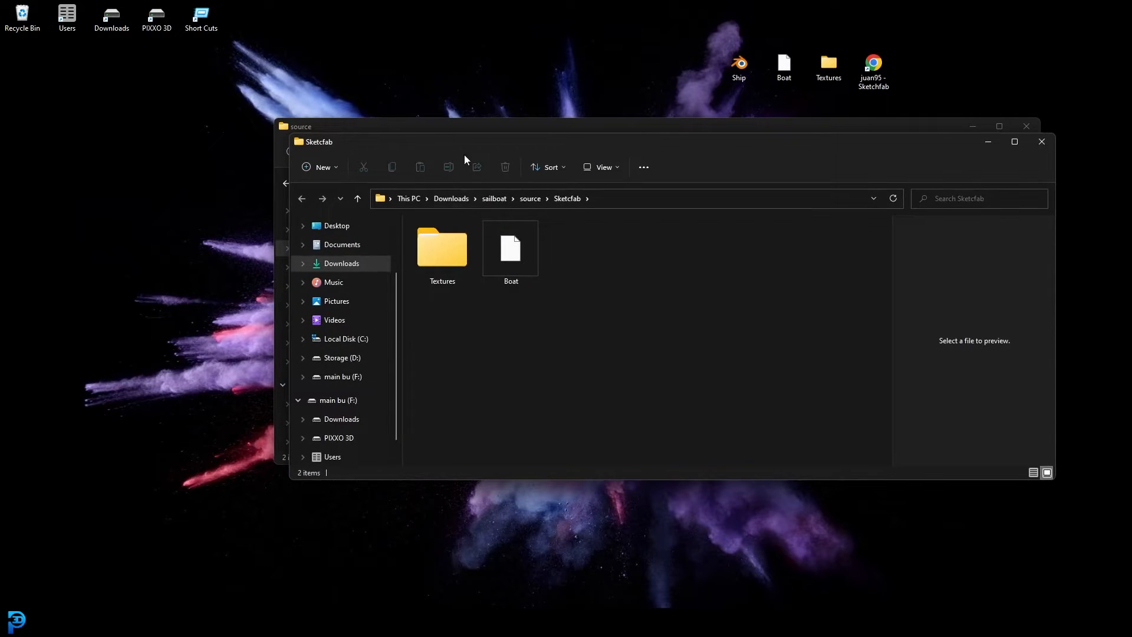
Move the extracted Boat file from the Sketcfab folder to the desktop, replacing the existing copy
mouse_move(466, 142)
left_mouse_down()
mouse_move(580, 189)
mouse_move(620, 179)
left_mouse_up()
mouse_move(665, 293)
left_mouse_down()
mouse_move(709, 306)
mouse_move(652, 310)
mouse_move(675, 311)
mouse_move(504, 196)
mouse_move(98, 197)
left_mouse_up()
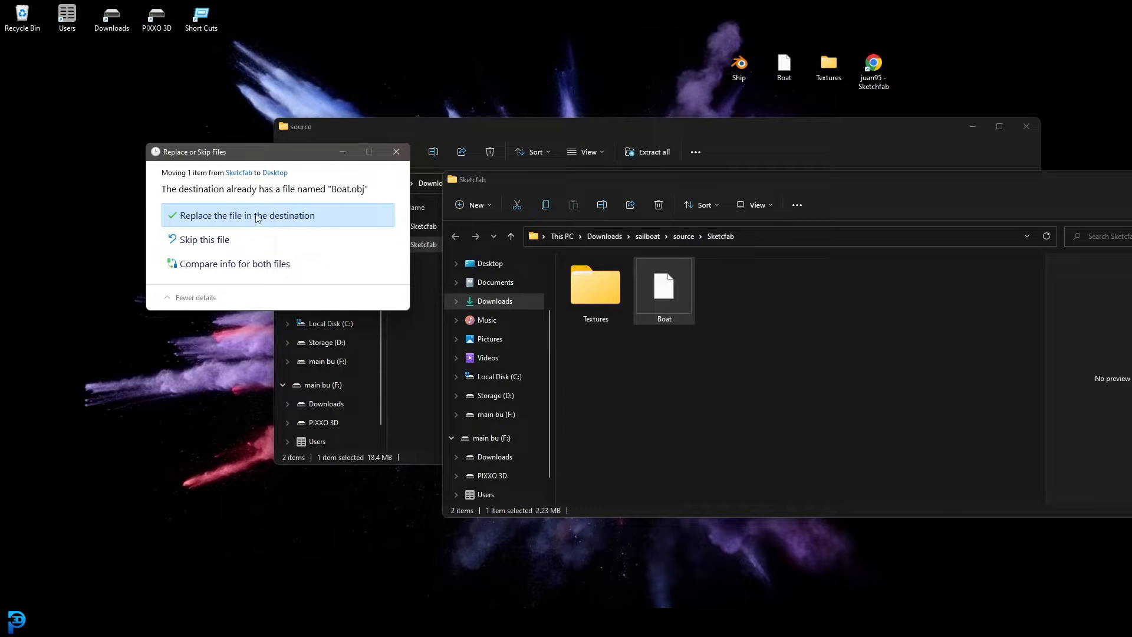
left_click(257, 216)
left_click(616, 316)
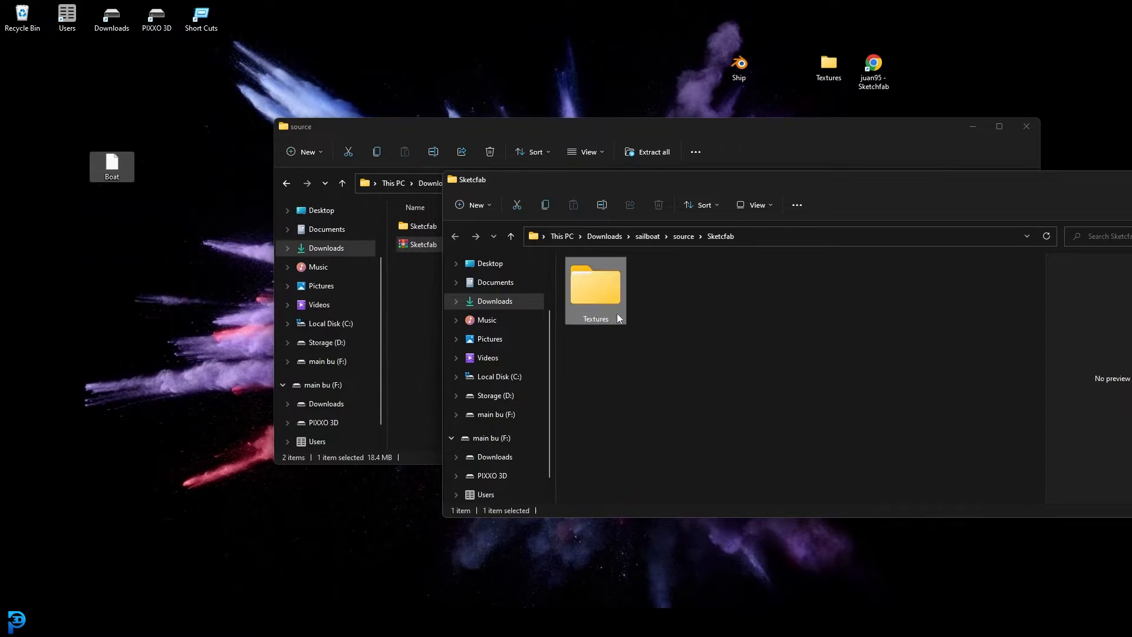
mouse_move(617, 319)
left_mouse_down()
mouse_move(656, 153)
mouse_move(180, 169)
mouse_move(192, 173)
left_mouse_up()
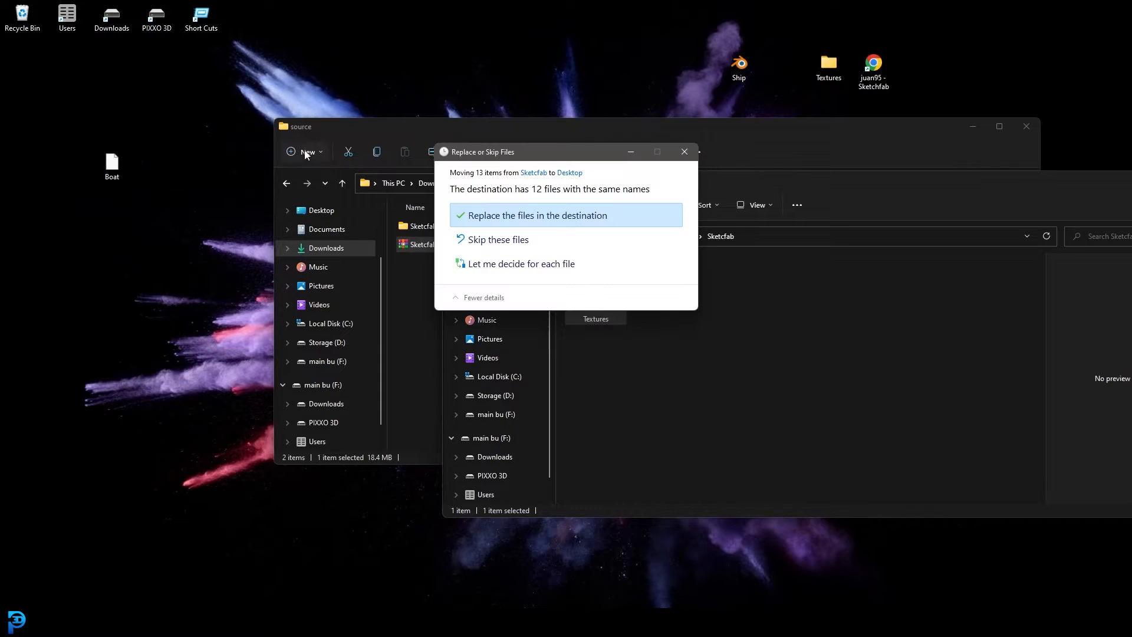
left_click(683, 152)
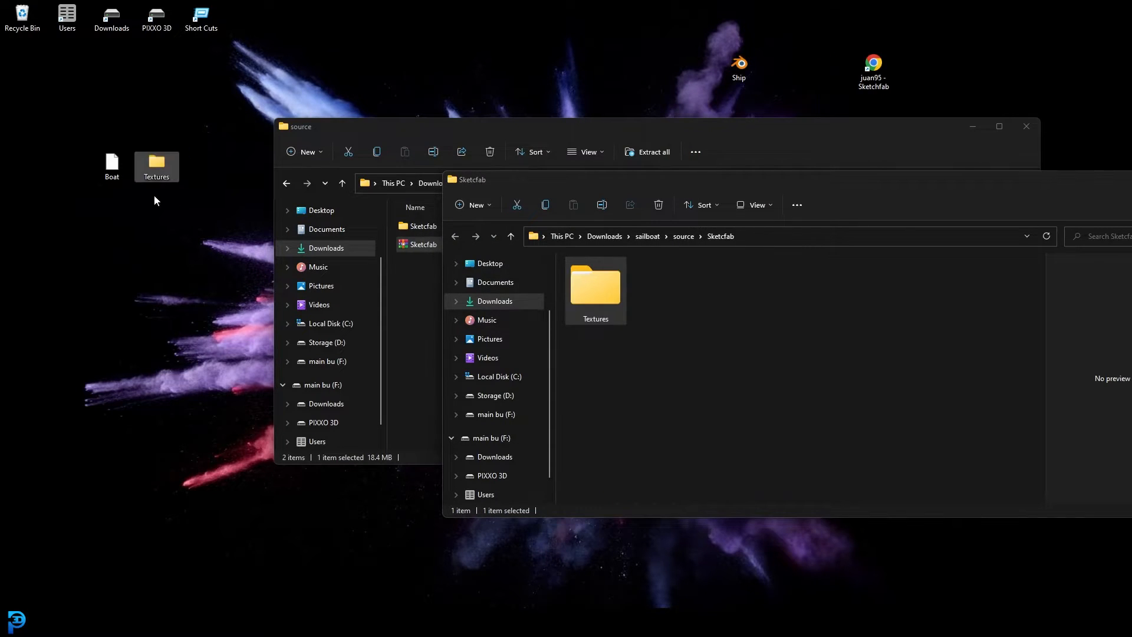
Close the Sketcfab and source folder windows to return to the desktop
left_click_drag(1075, 184, 838, 193)
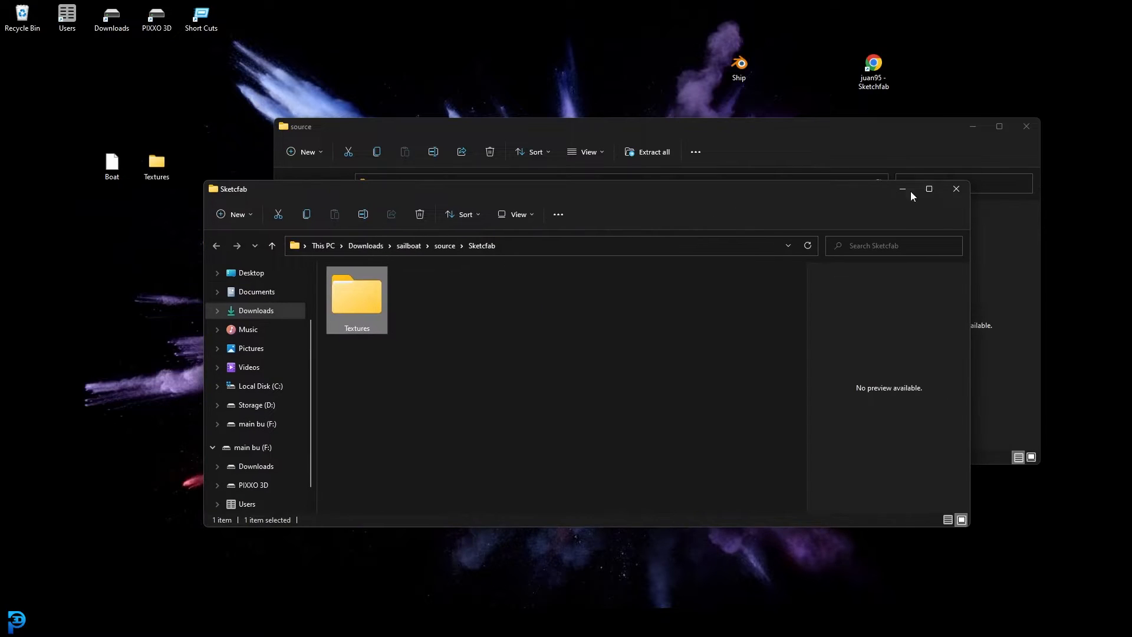
left_click(960, 190)
left_click(1026, 126)
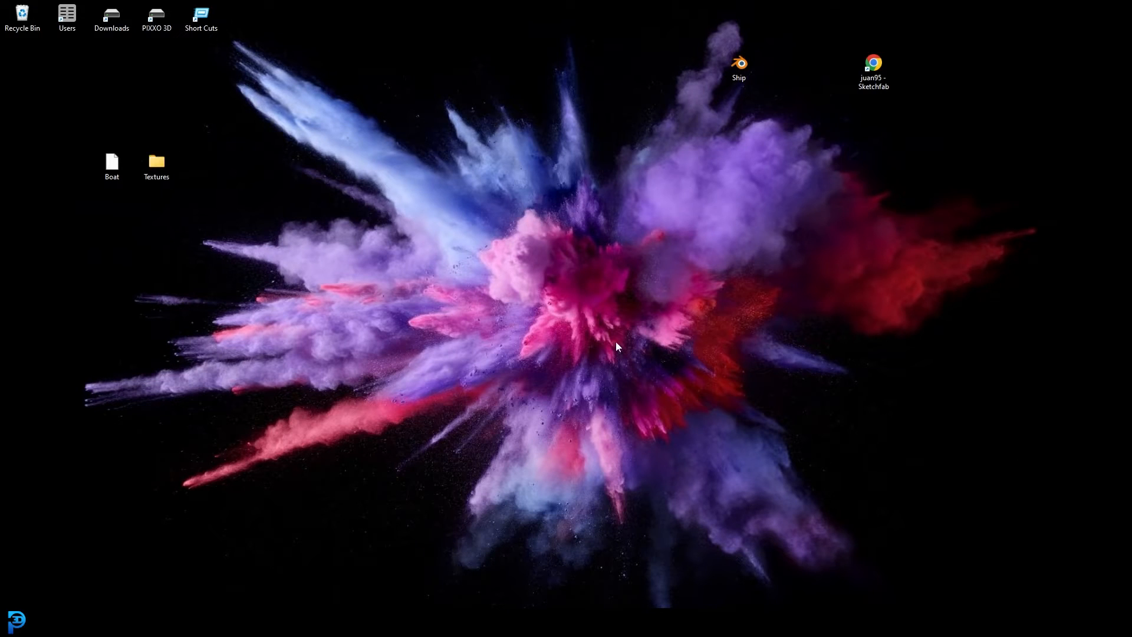
Start a new Blender session, dismiss the splash screen and enable the Screencast Keys display
right_click(434, 624)
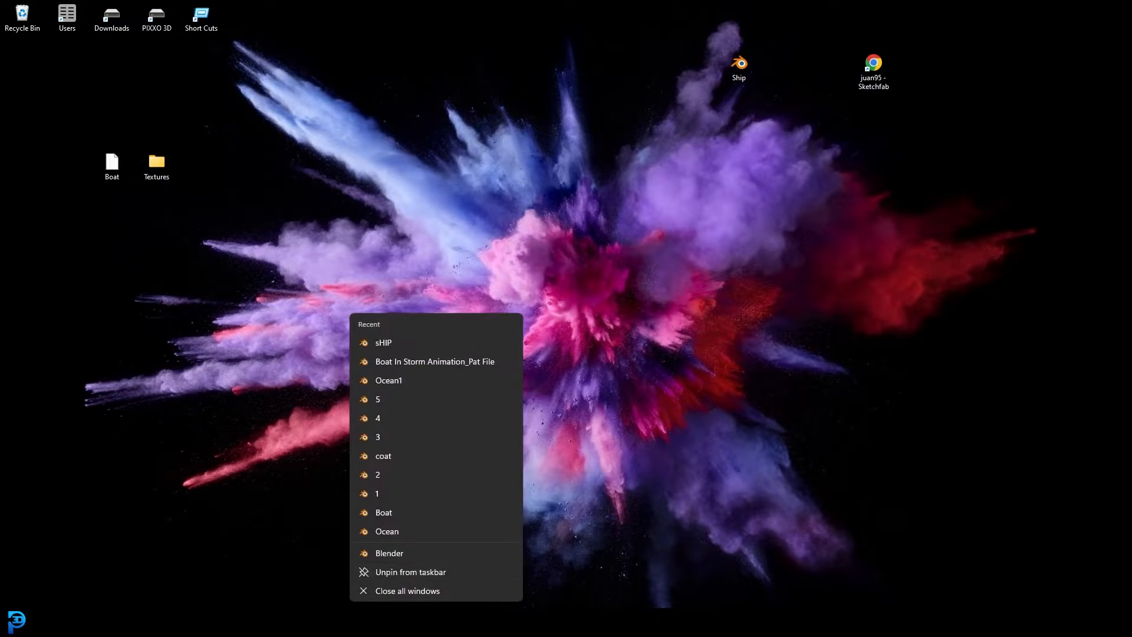
left_click(389, 553)
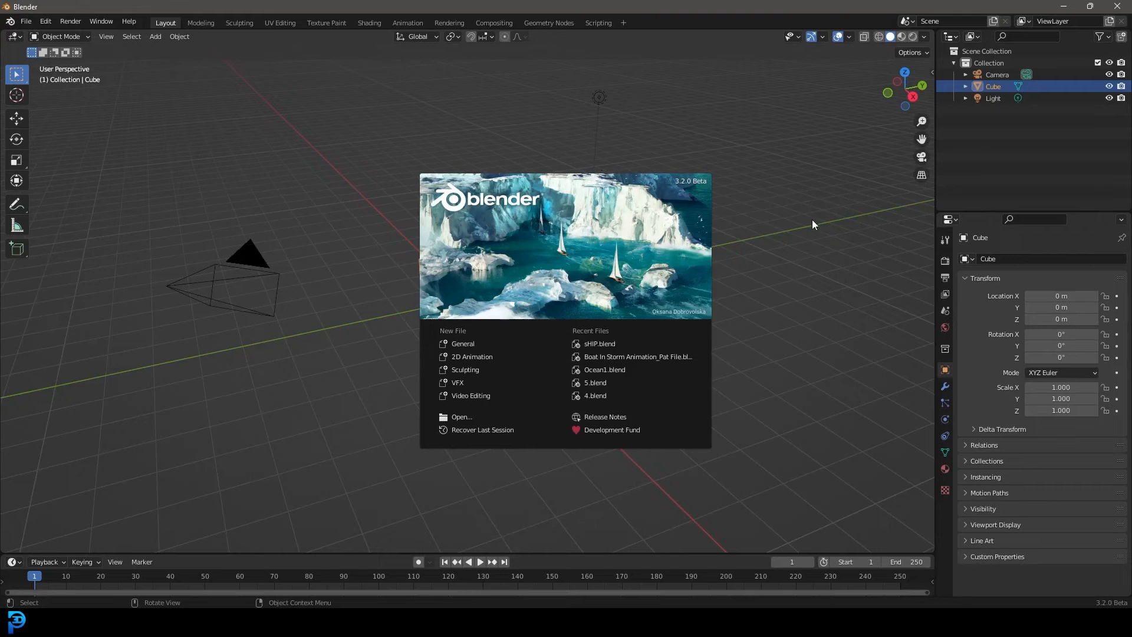
left_click(928, 168)
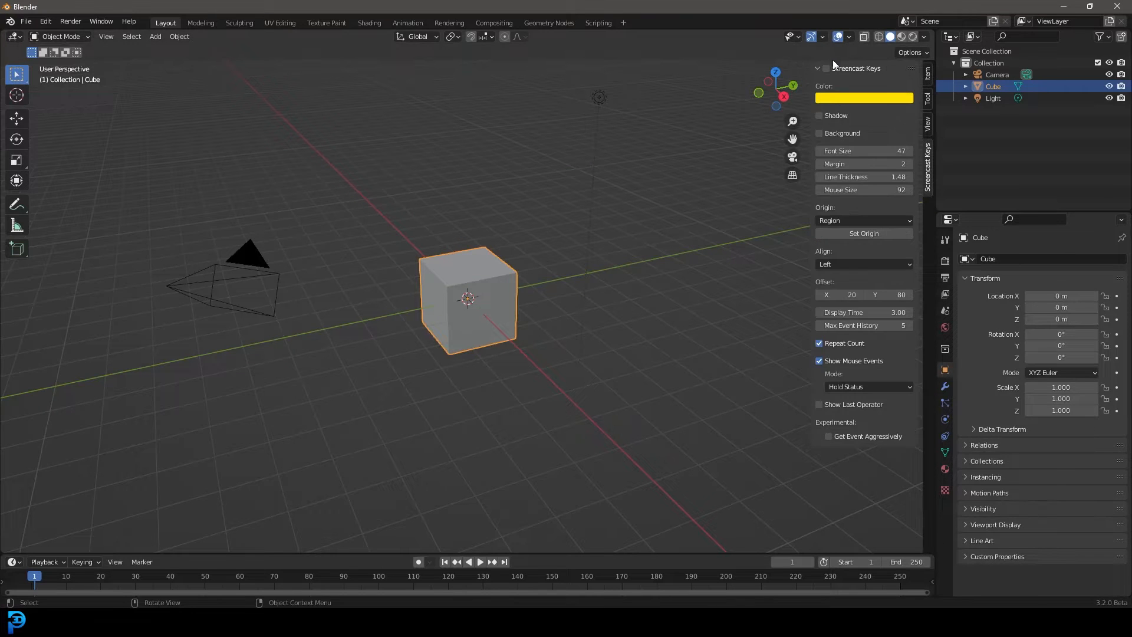
key("n")
Delete the default camera, cube and light from the scene
middle_click_drag(557, 269, 551, 267)
scroll(550, 269, "down", 4)
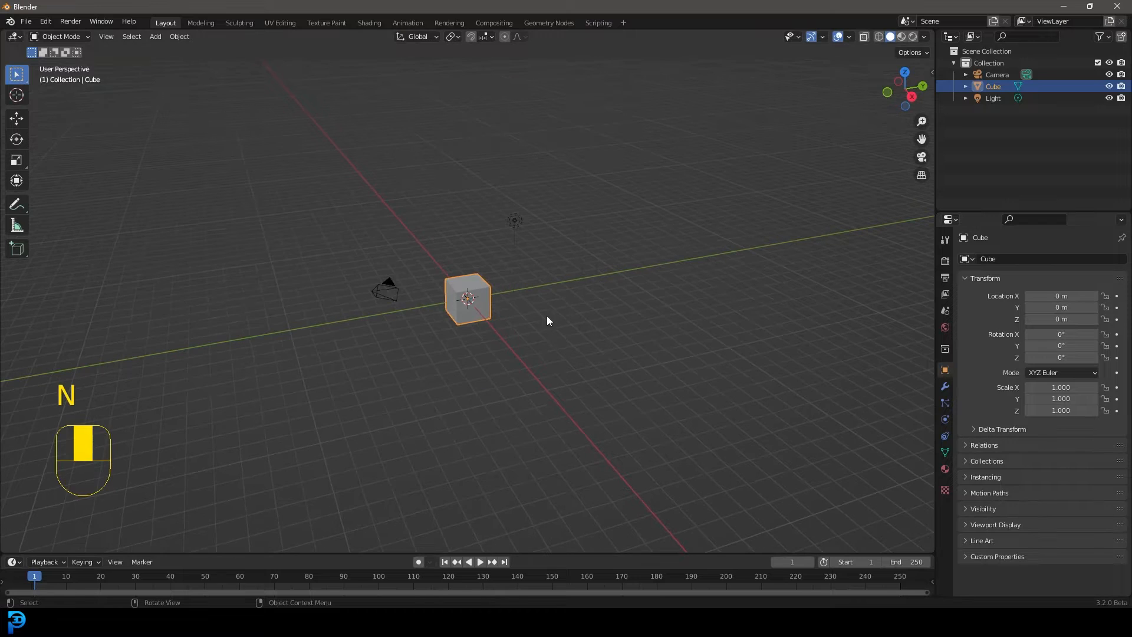
left_click_drag(288, 390, 686, 147)
scroll(421, 218, "up", 4)
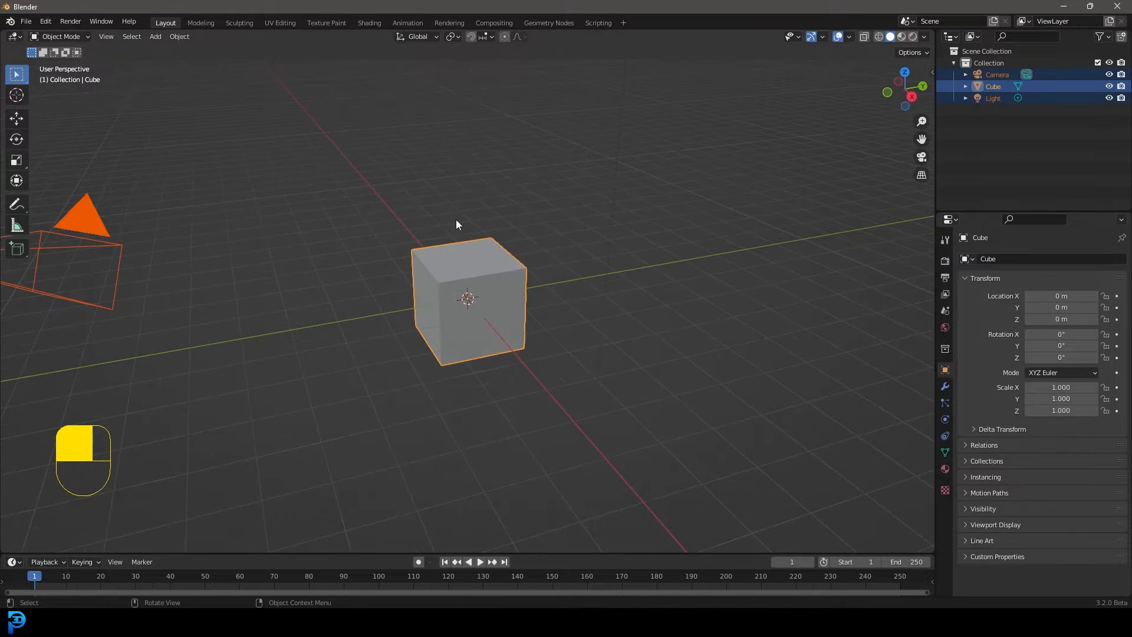
key("x")
left_click(409, 222)
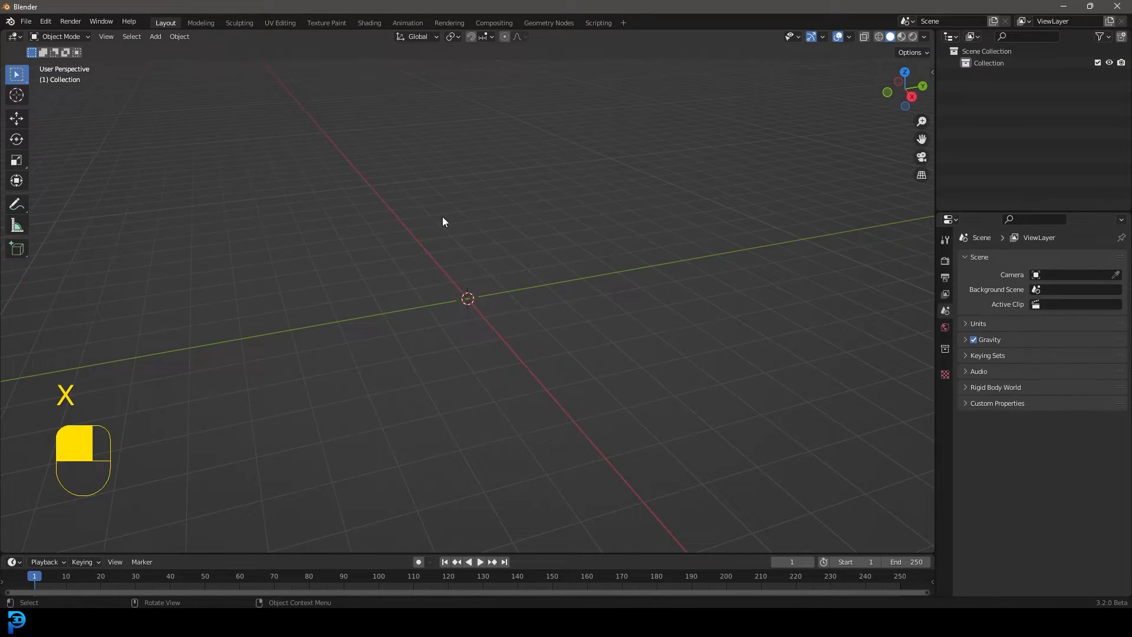
Import Boat.obj from the Desktop as a Wavefront (.obj) model with the default import settings
left_click(26, 22)
mouse_move(28, 186)
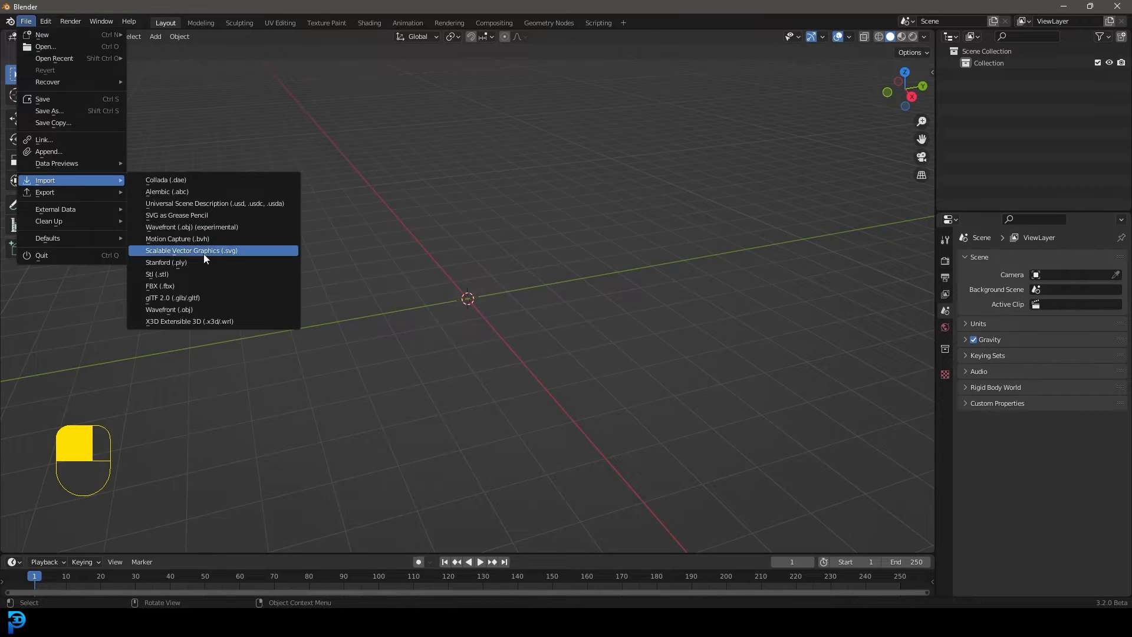
left_click(204, 310)
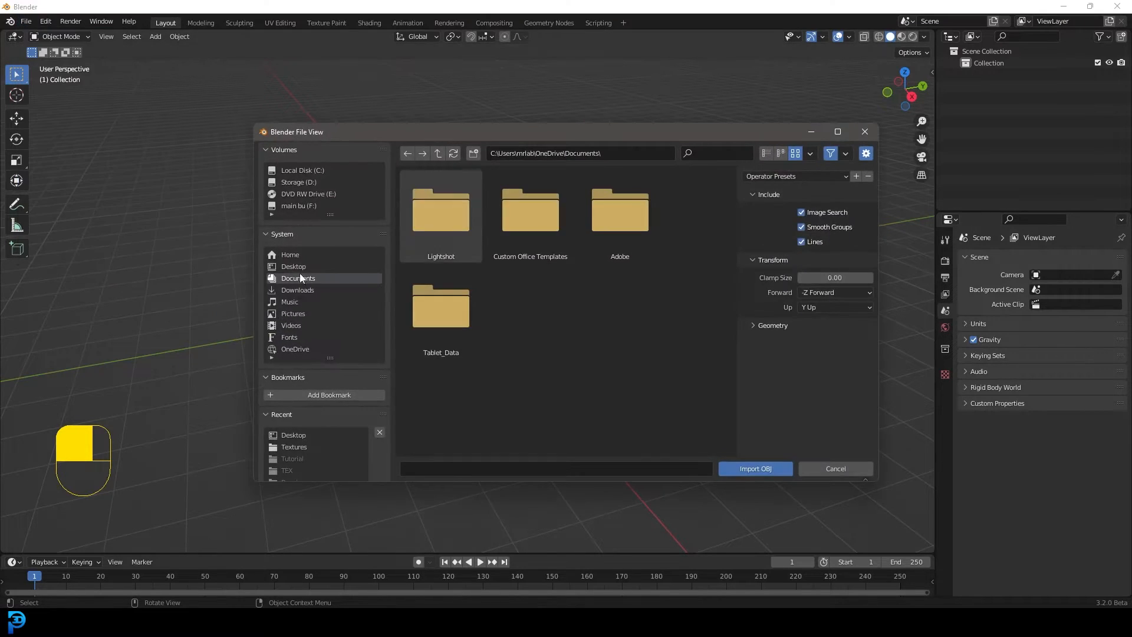
left_click(294, 266)
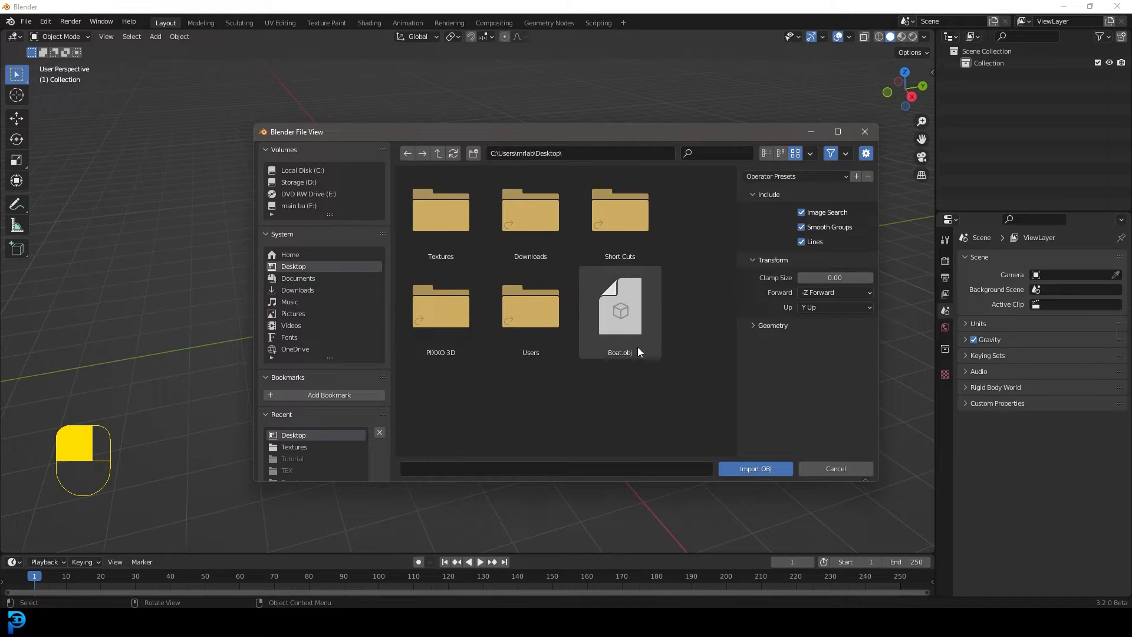
left_click(622, 321)
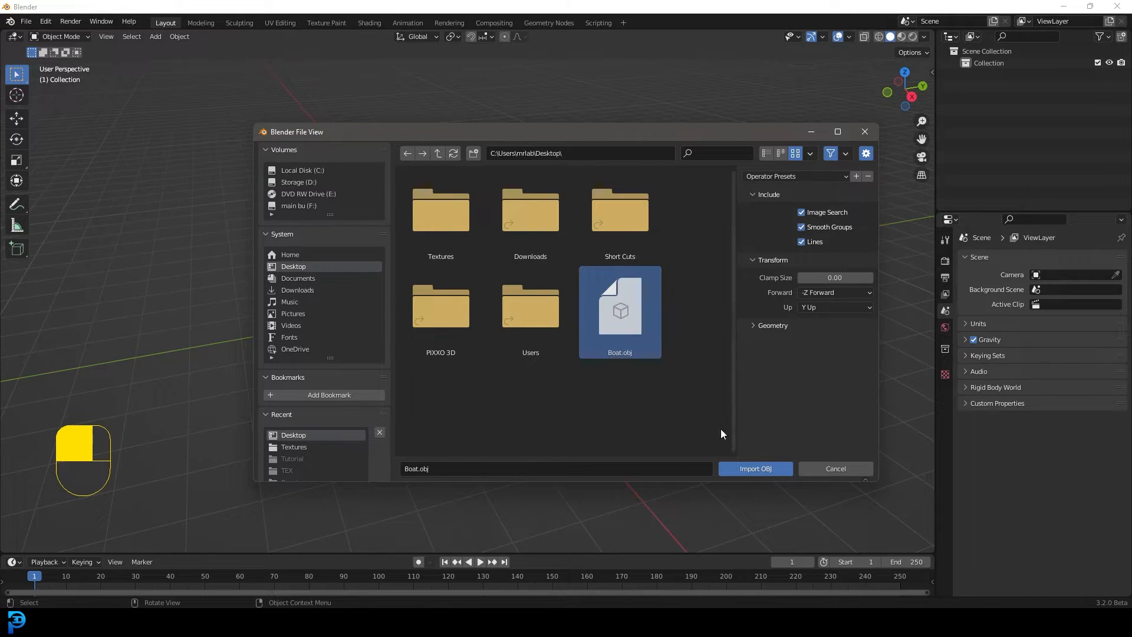
left_click(761, 468)
Examine the imported boat's hull, deck and sails from several angles and distances
scroll(549, 187, "down", 7)
middle_click_drag(547, 189, 744, 210)
scroll(444, 243, "up", 4)
middle_click_drag(443, 244, 486, 235)
left_click(533, 220)
scroll(407, 207, "down", 5)
scroll(487, 235, "up", 3)
mouse_move(463, 169)
middle_mouse_down("shift")
mouse_move(493, 211)
mouse_move(522, 223)
middle_mouse_up("shift")
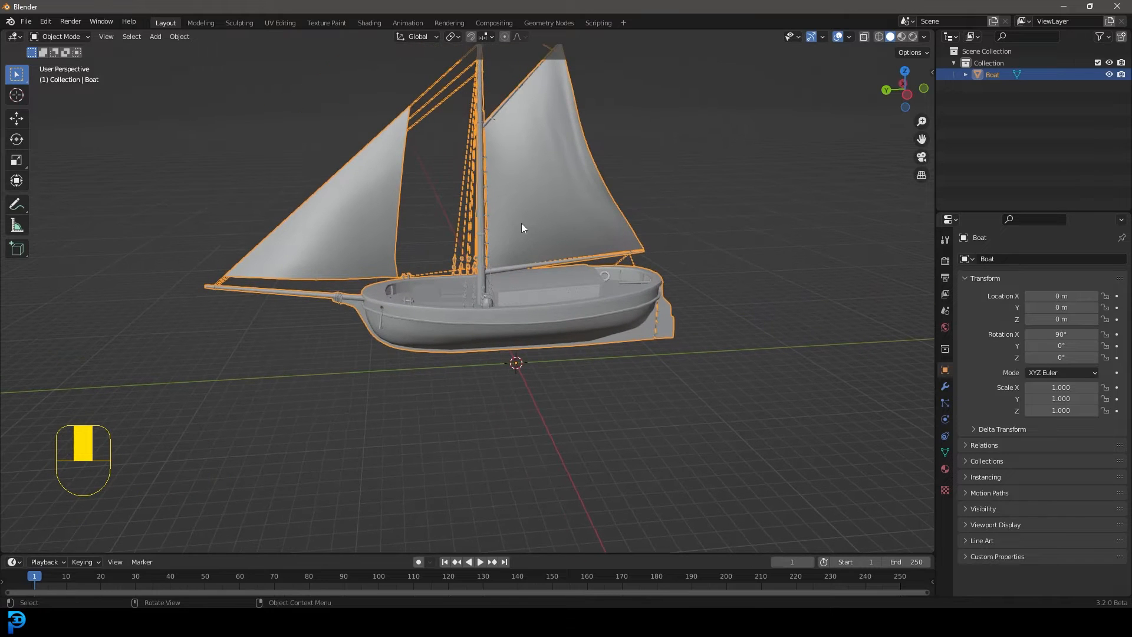
Switch the viewport to Material Preview shading and check the boat's surfaces
key("z")
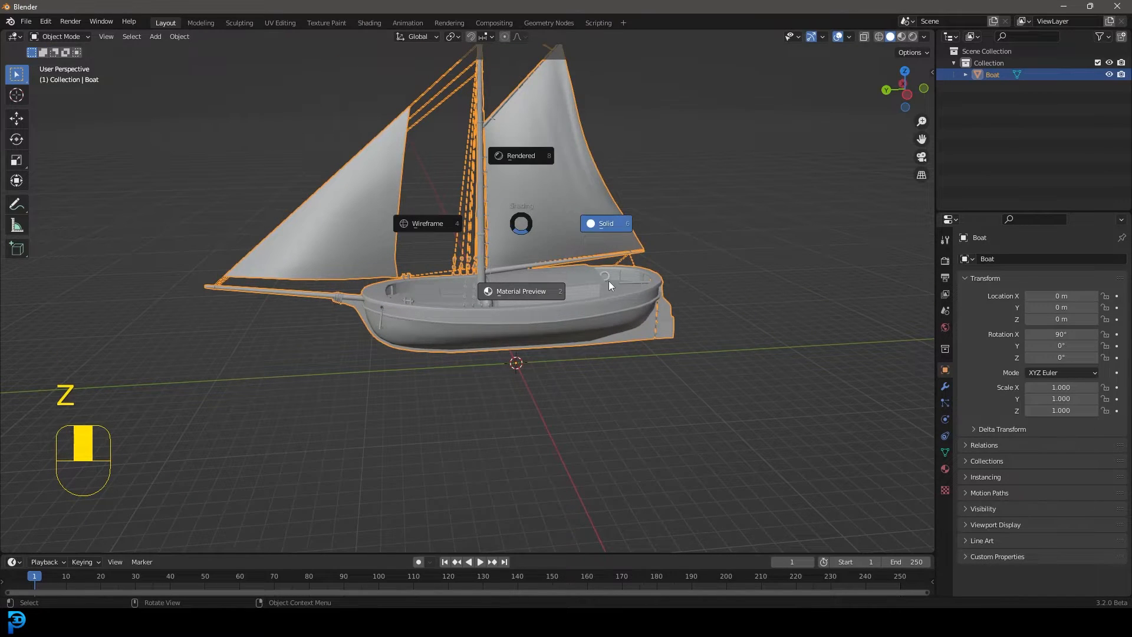
left_click(531, 289)
middle_click_drag(597, 286, 627, 277)
scroll(634, 239, "up", 4)
scroll(628, 296, "down", 3)
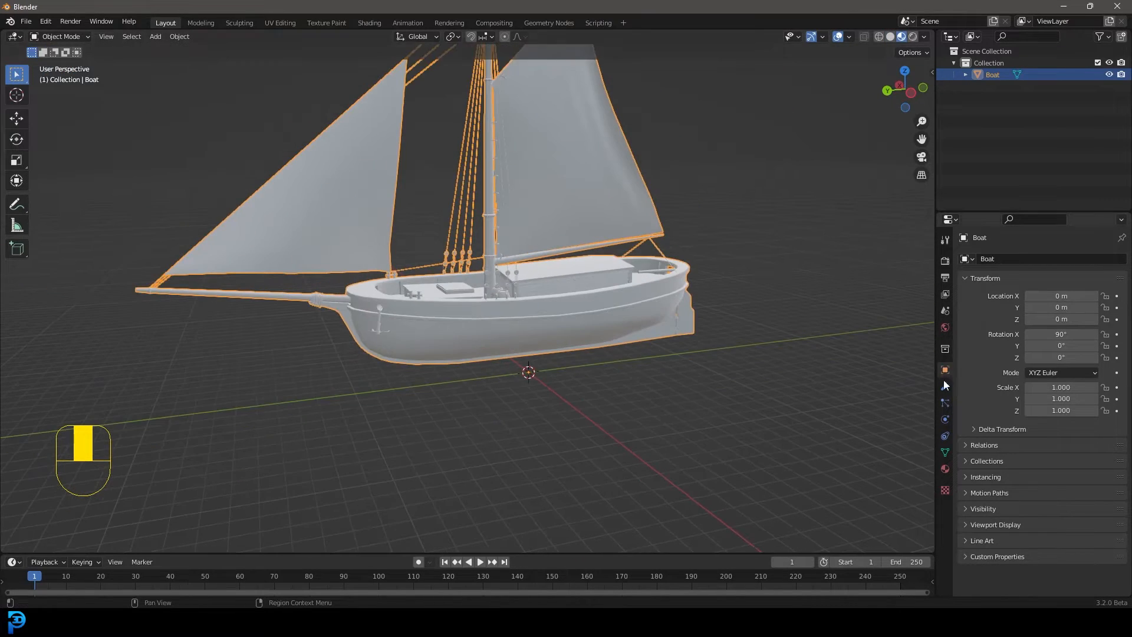
Assign Boat_lambert15SG_BaseColor.png from the Desktop's Textures folder as the image texture for the lambert15SG material's base color
left_click(946, 469)
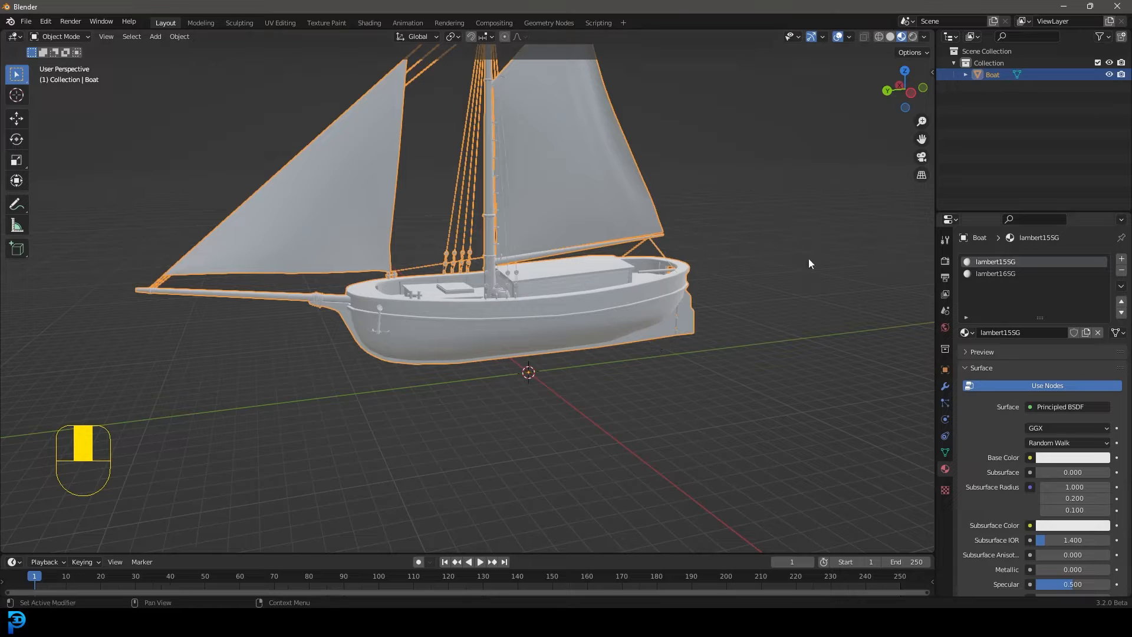
left_click(1030, 457)
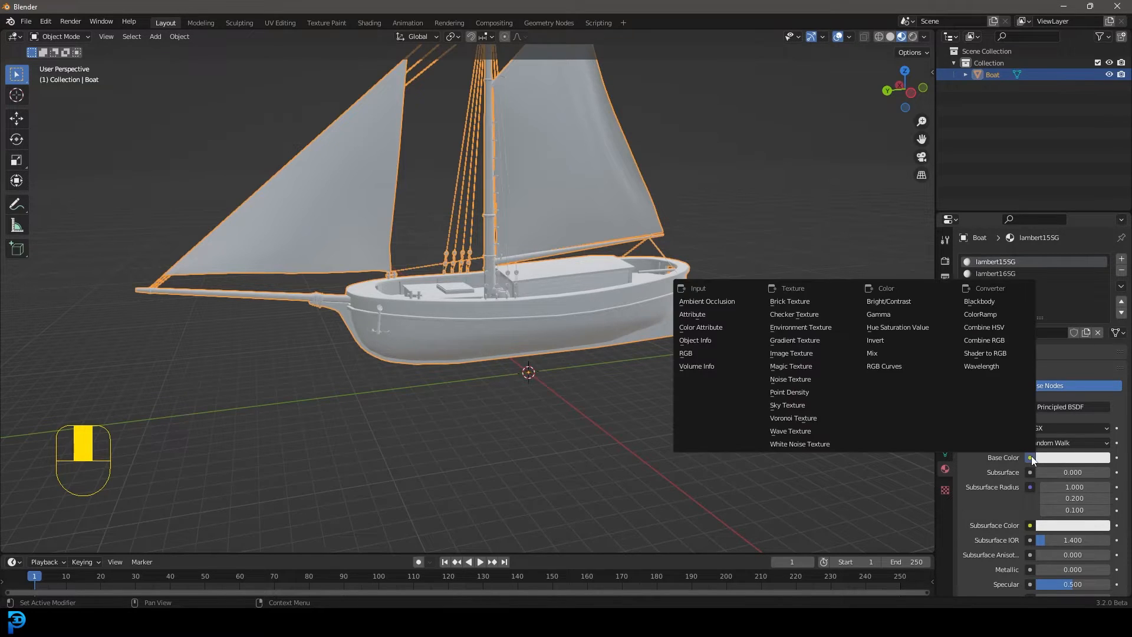
left_click(792, 353)
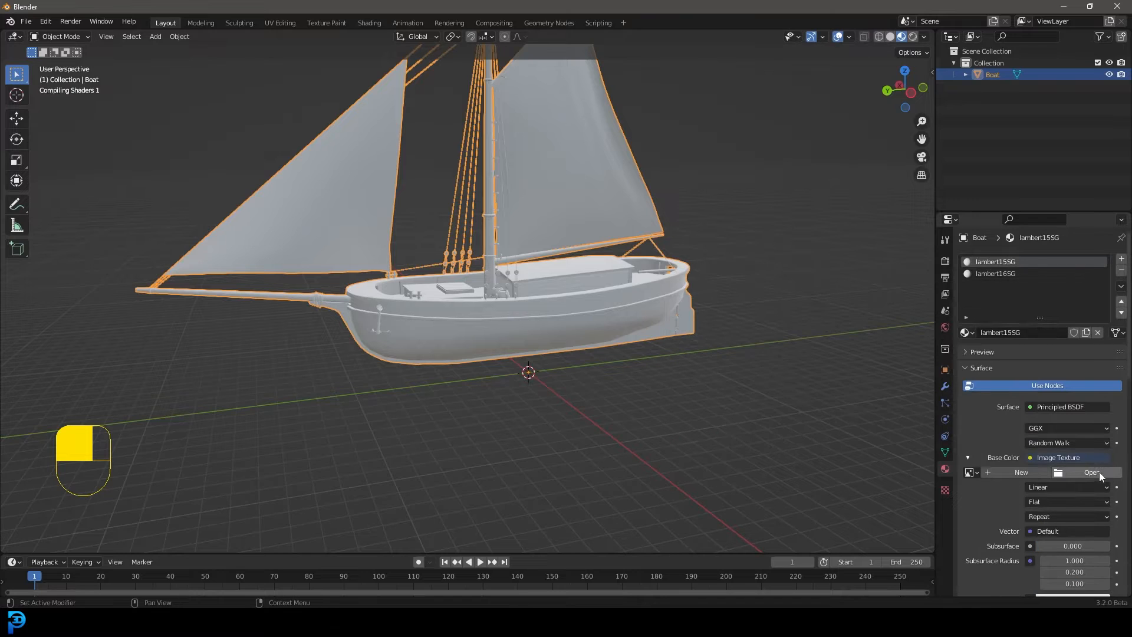
left_click(1091, 473)
left_click(298, 266)
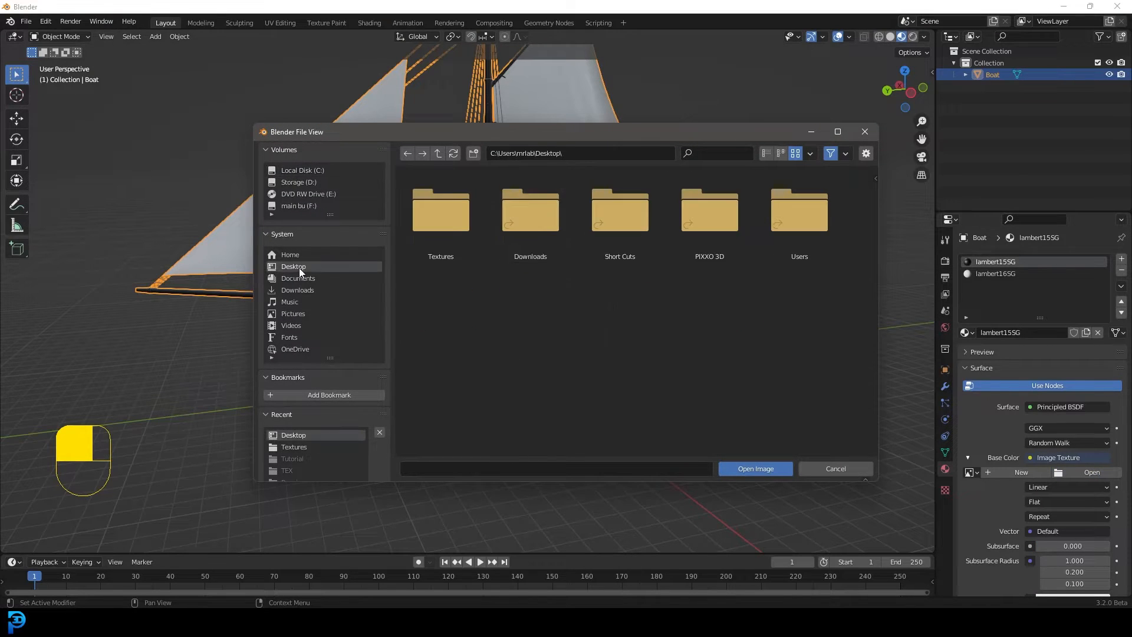
double_click(446, 228)
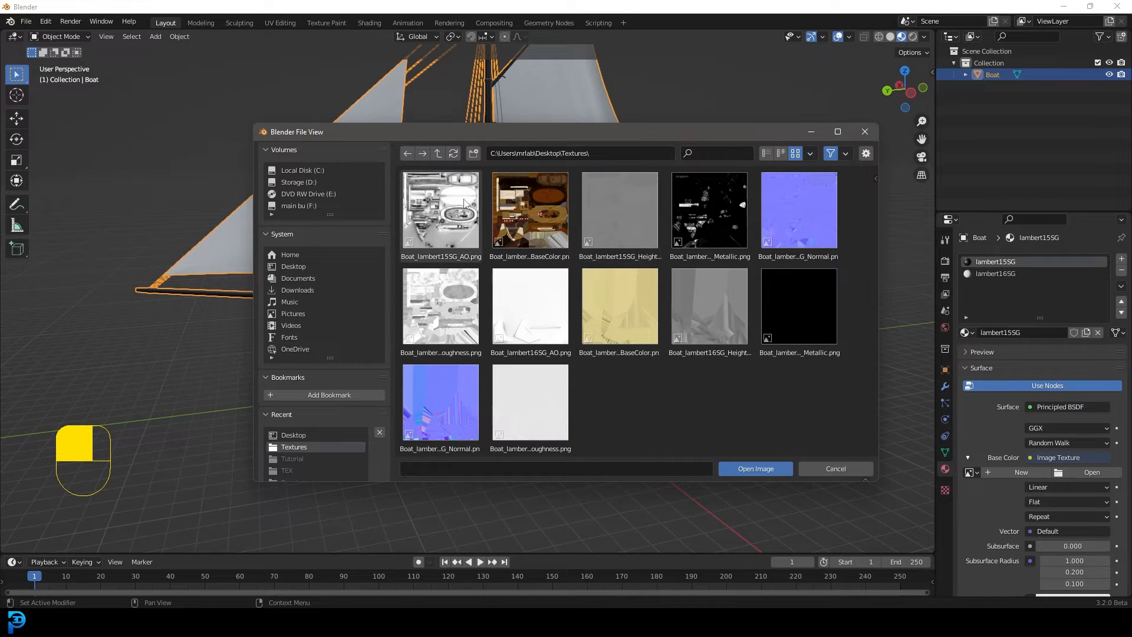
left_click(532, 240)
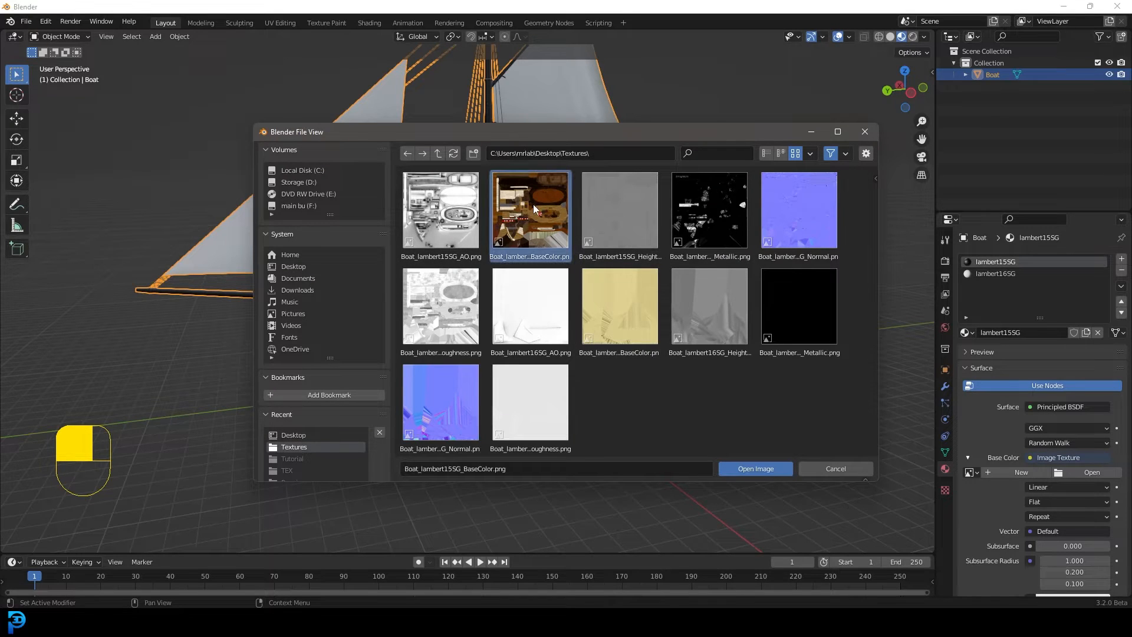
left_click(757, 469)
Give the lambert16SG material's base color an image texture and load Boat_lambert15SG_BaseColor.png from the Textures folder
left_click(996, 274)
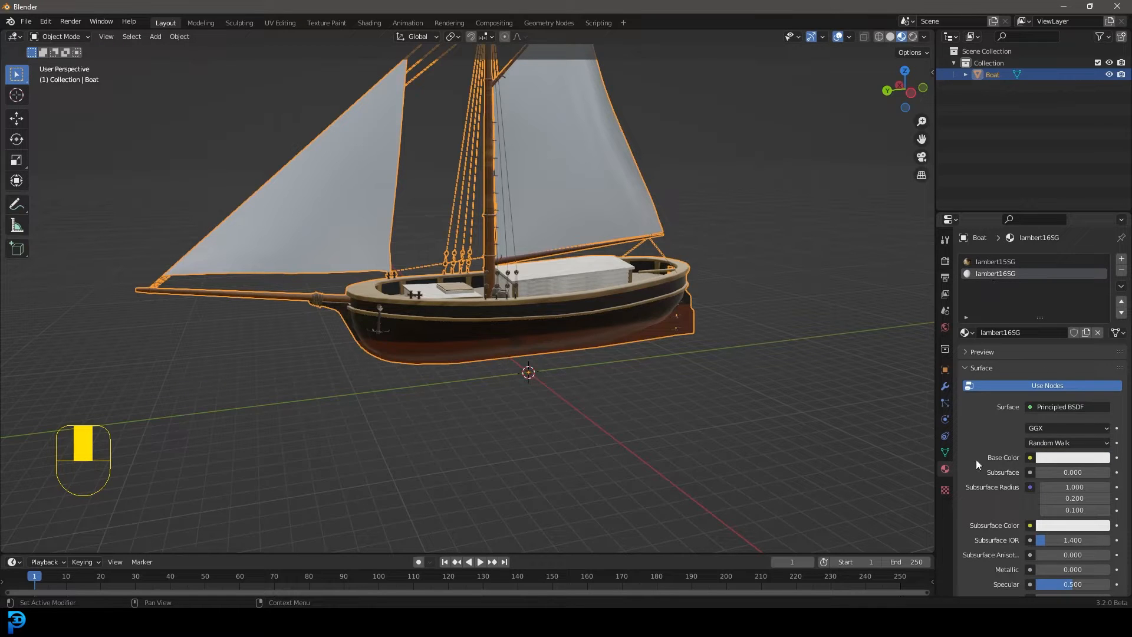
left_click(1030, 458)
left_click(823, 354)
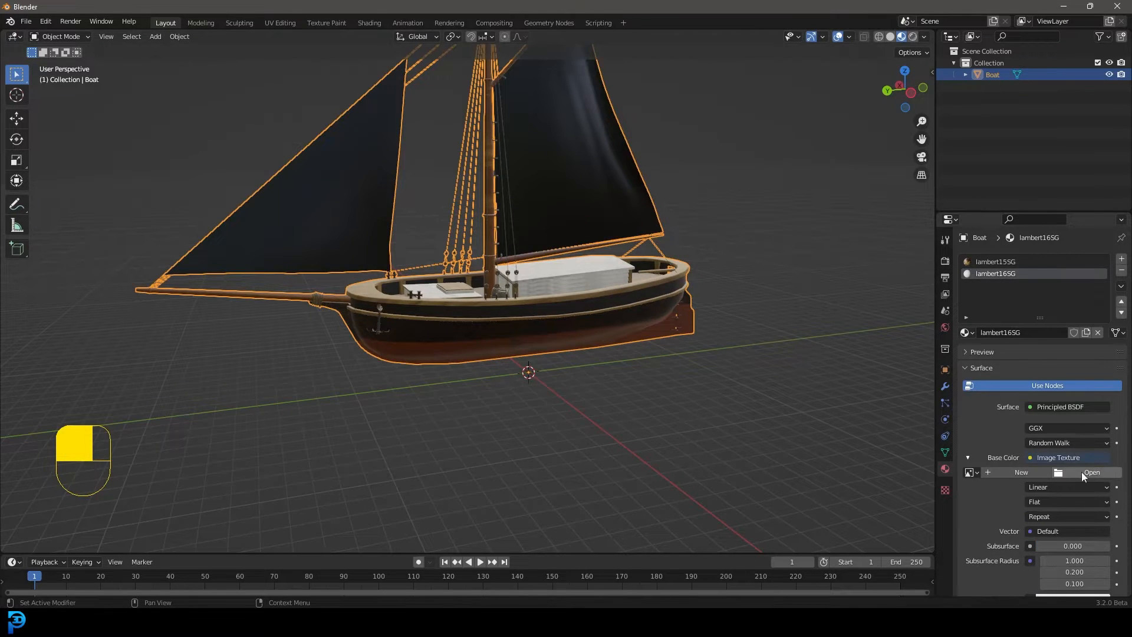
left_click(1099, 475)
left_click(316, 267)
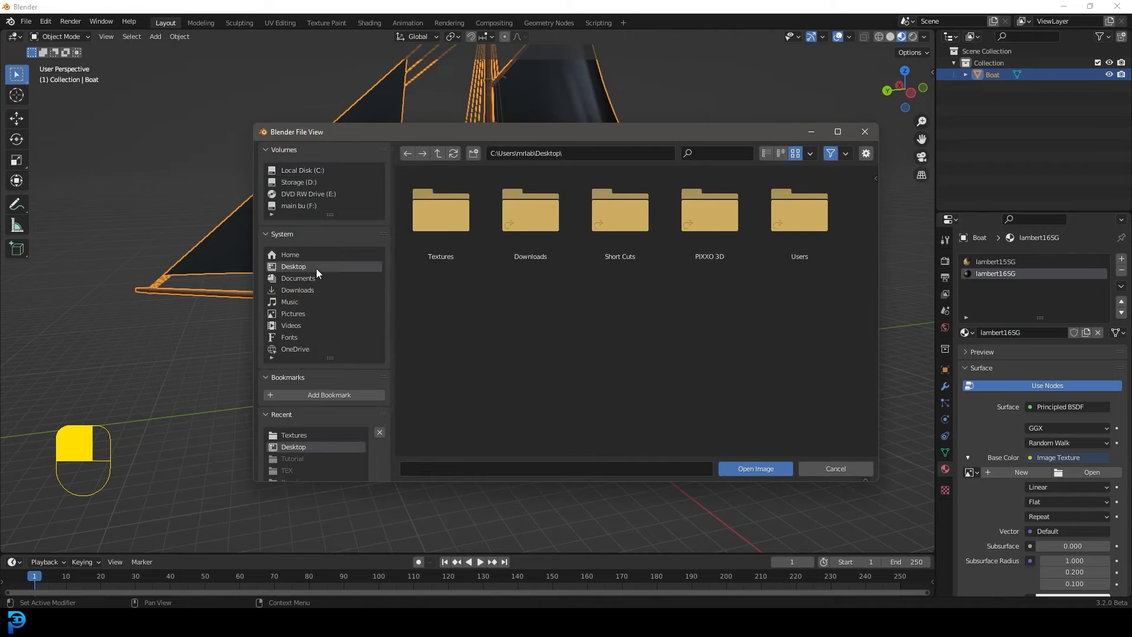
left_click(441, 226)
double_click(441, 227)
left_click(537, 216)
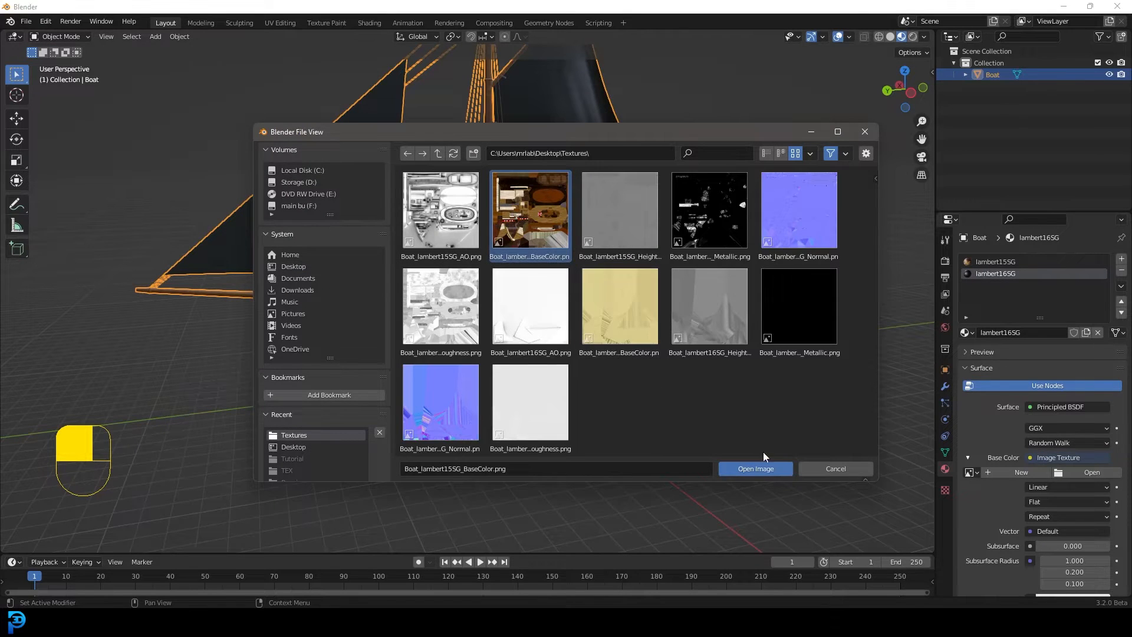
left_click(757, 469)
Replace the lambert16SG material's base color image with Boat_lambert16SG_BaseColor.png
scroll(618, 204, "down", 3)
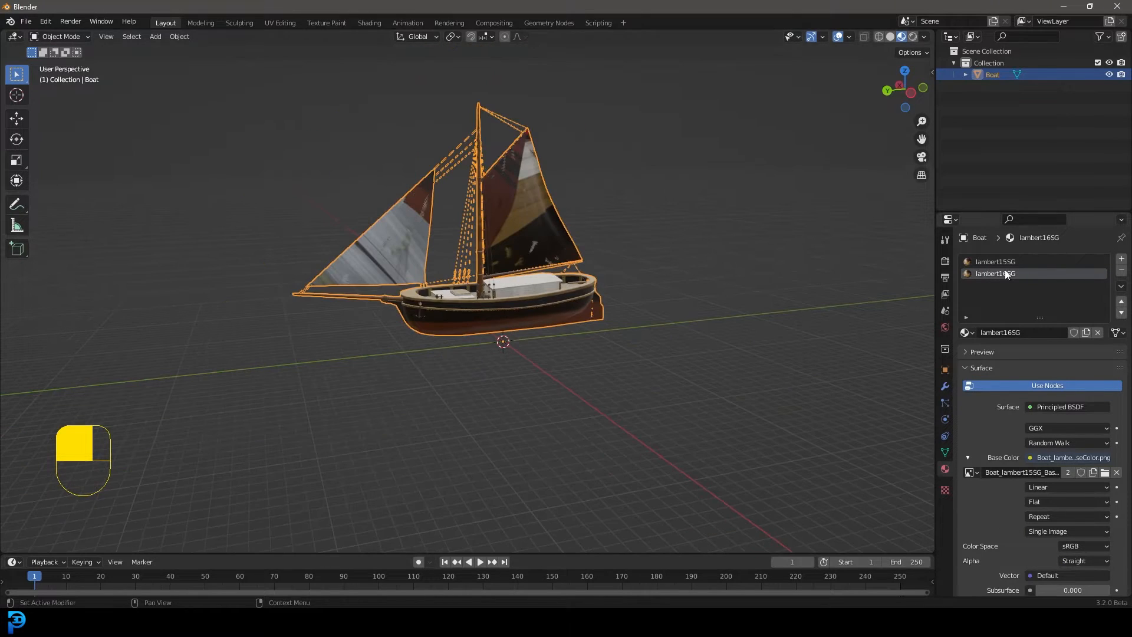
scroll(541, 196, "up", 4)
middle_click_drag(532, 192, 633, 197)
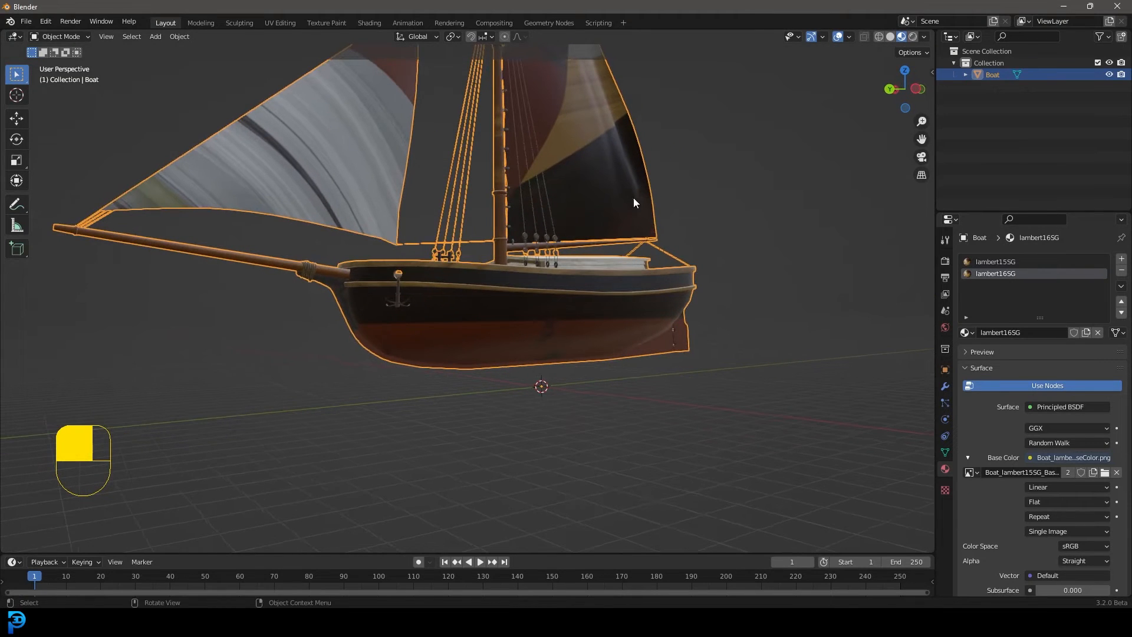
left_click(1105, 474)
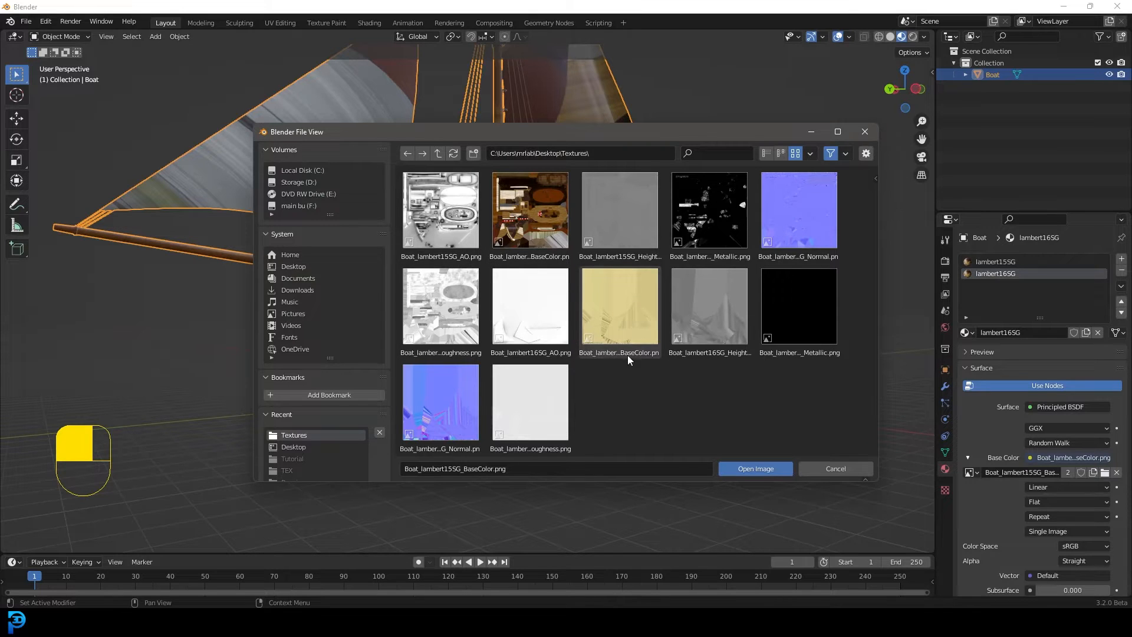
left_click(620, 313)
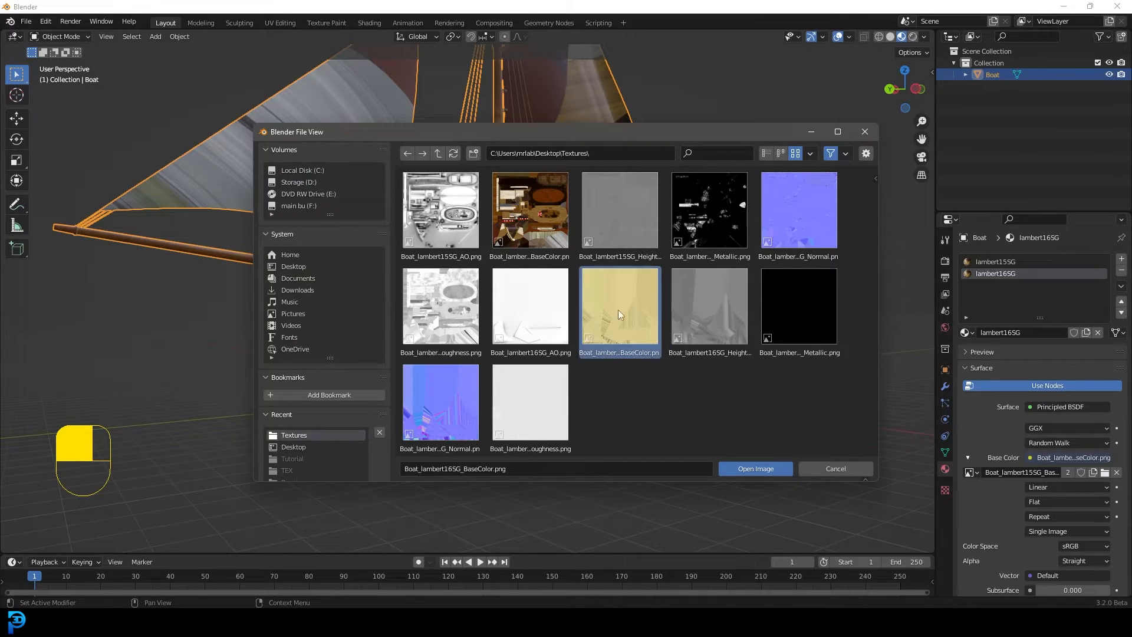
left_click(748, 464)
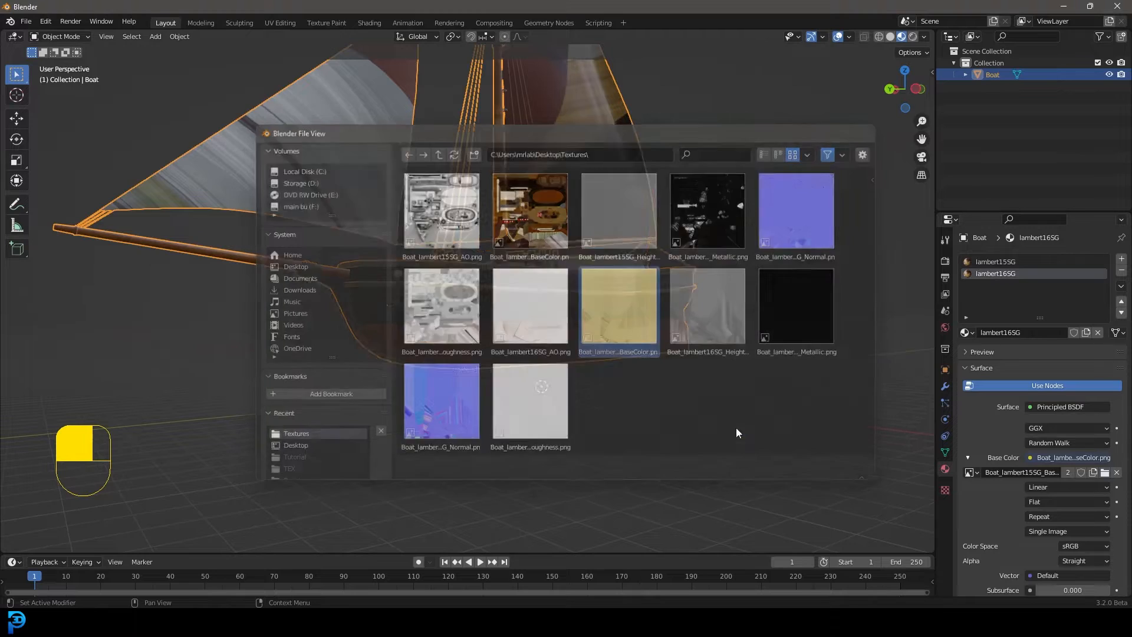
Rename the lambert16SG material to sail and the lambert15SG material to boat
middle_click_drag(548, 156, 519, 167)
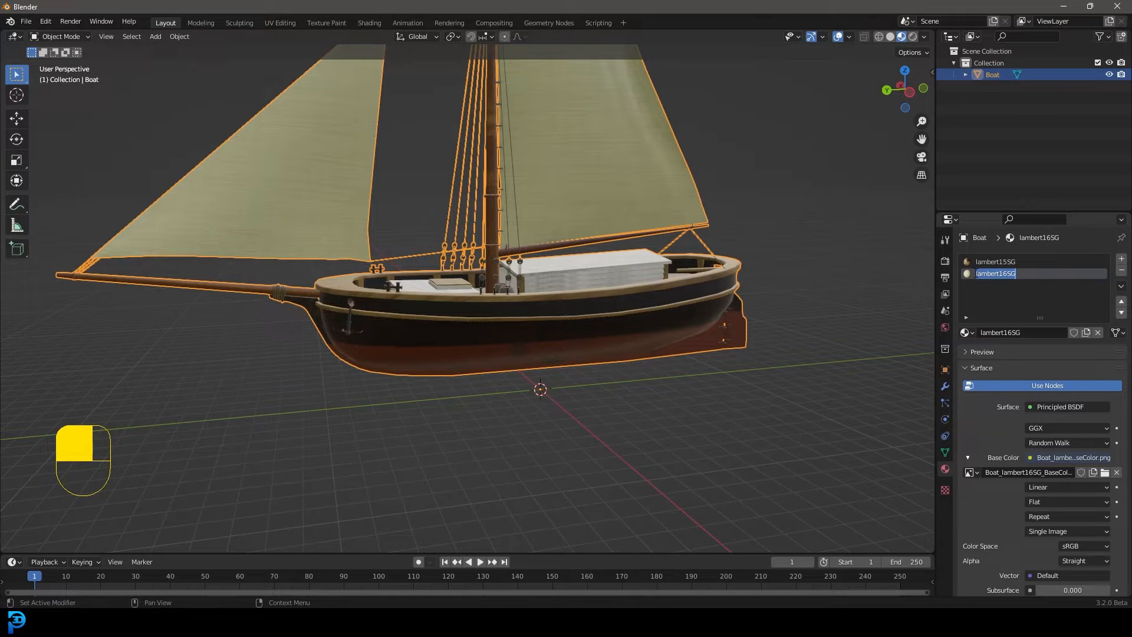
double_click(1006, 262)
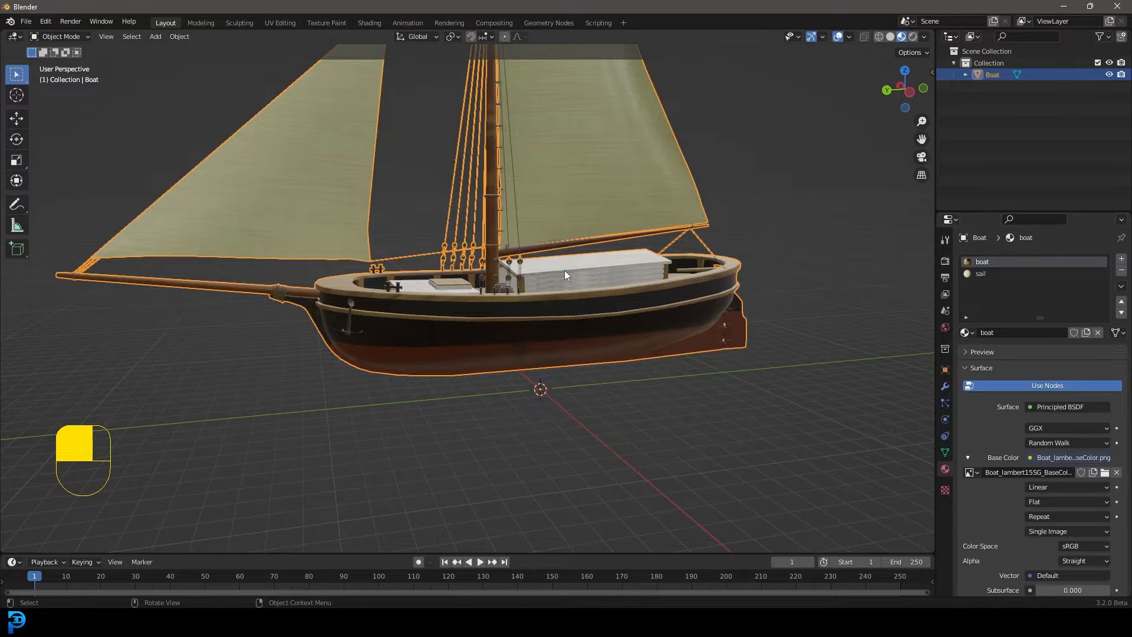
In Edit Mode with wireframe side view, lower the whole boat mesh along Z until the hull straddles the ground line, and return to Object Mode
scroll(575, 274, "down", 3)
key("Tab")
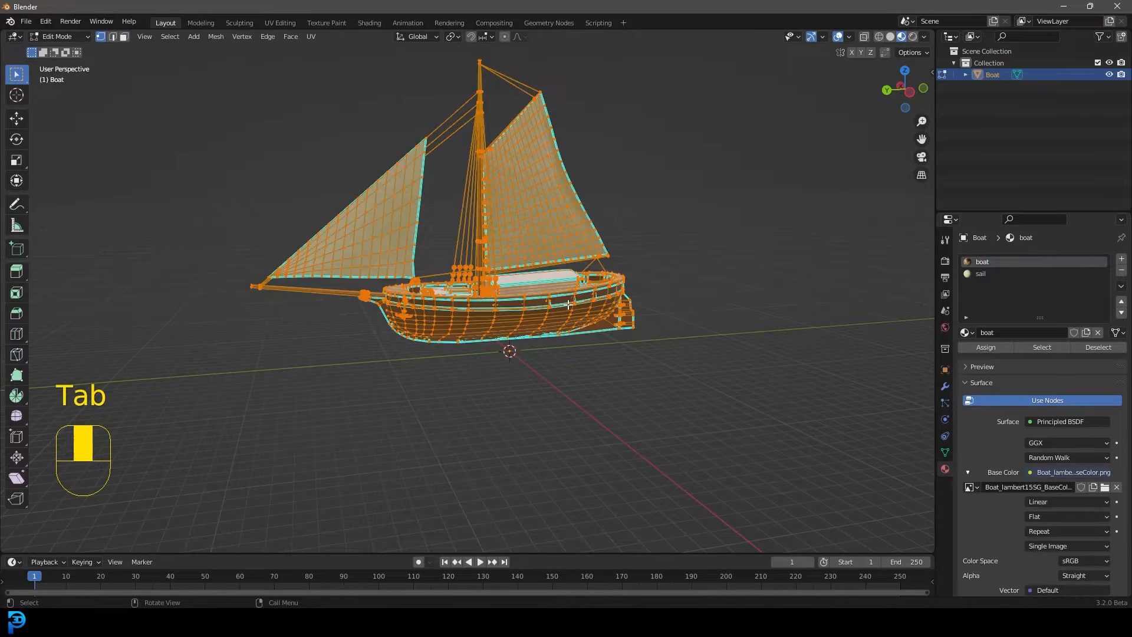
key("KP_3")
key("z")
left_click(439, 336)
left_click_drag(291, 420, 697, 37)
scroll(586, 162, "up", 1)
scroll(586, 162, "up", 2)
key("g")
key("z")
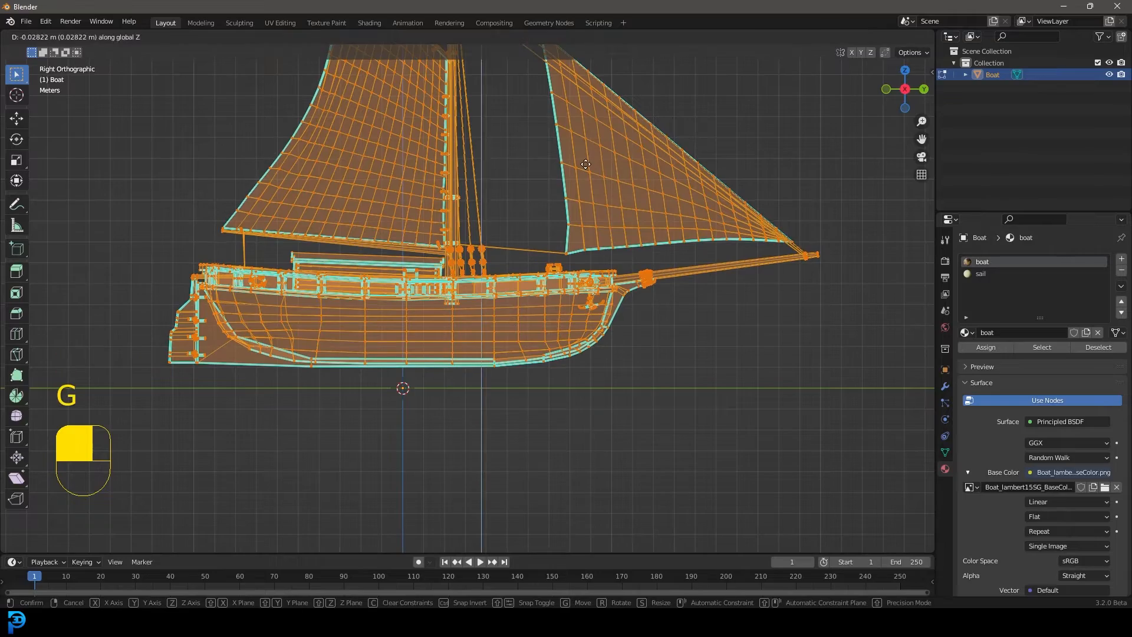
left_click(588, 231)
middle_click_drag(378, 386, 529, 287, "shift")
scroll(578, 313, "up", 5)
middle_click_drag(314, 298, 578, 259)
key("Tab")
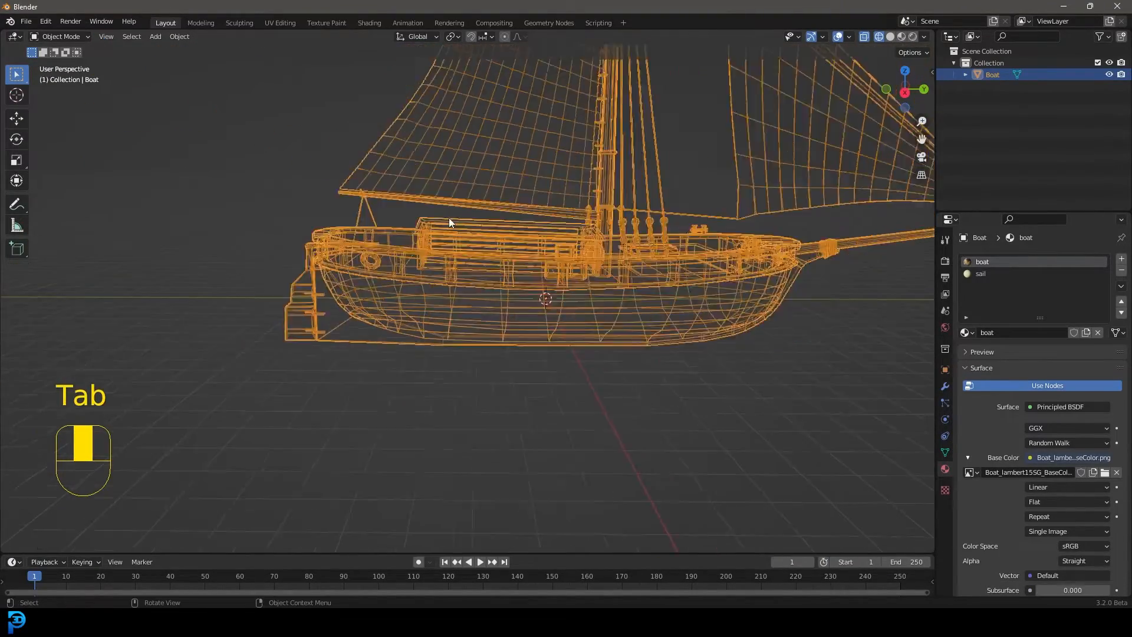
Add a cube mesh at the world origin in front view as a size reference
middle_click_drag(448, 218, 564, 225)
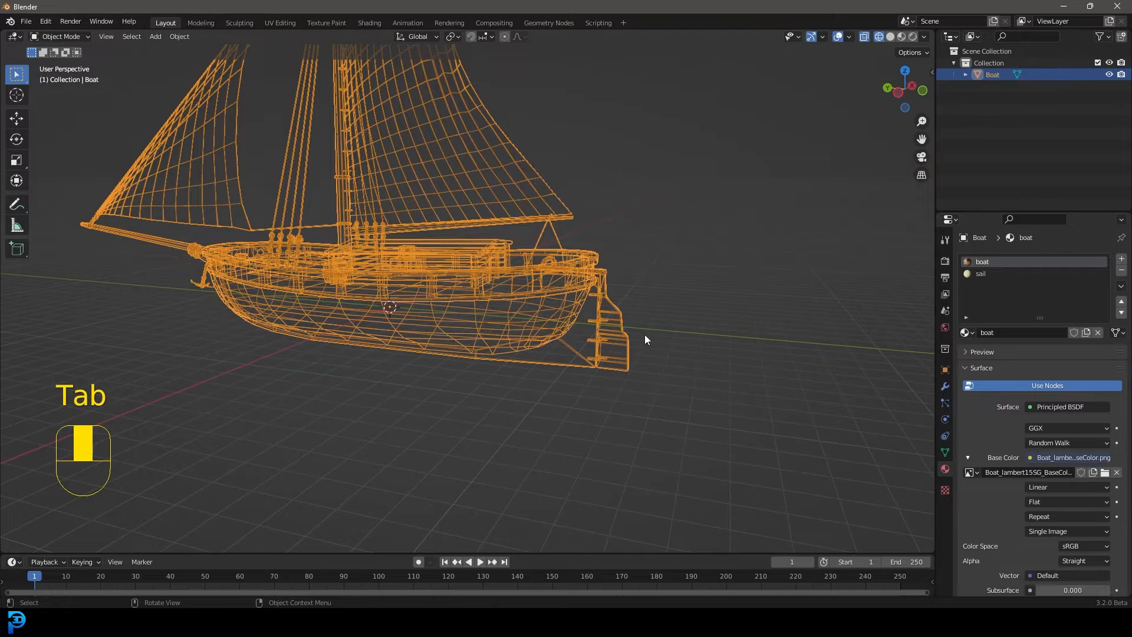
key("KP_1")
key("shift+a")
mouse_move(639, 335)
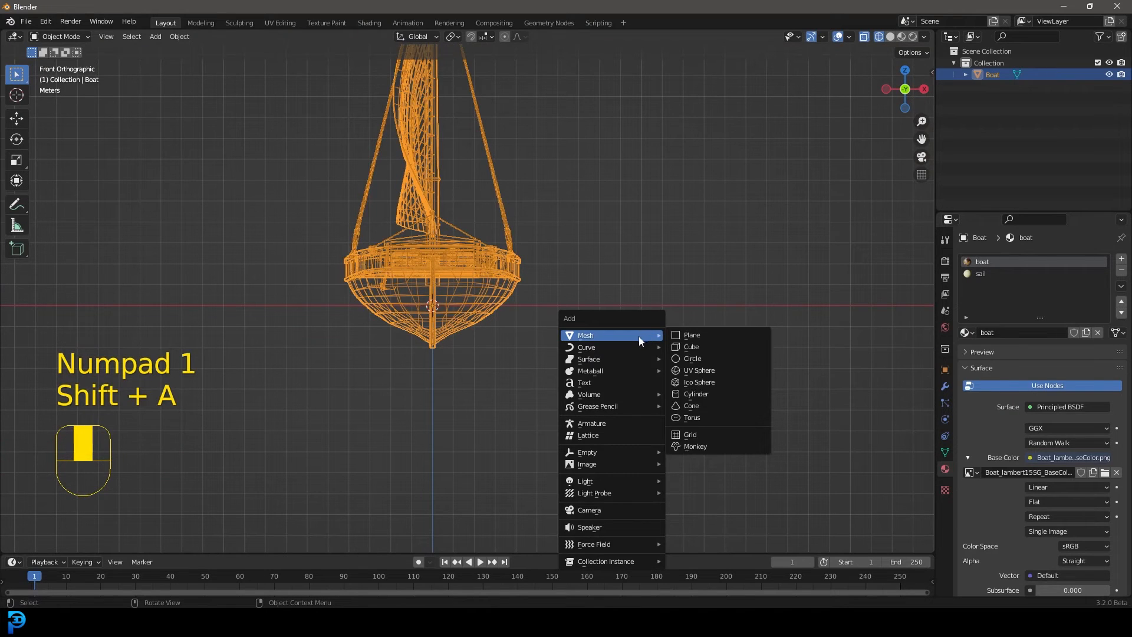
left_click(703, 347)
Scale the boat down uniformly in two passes until its hull is about as long as the reference cube
left_click(490, 263)
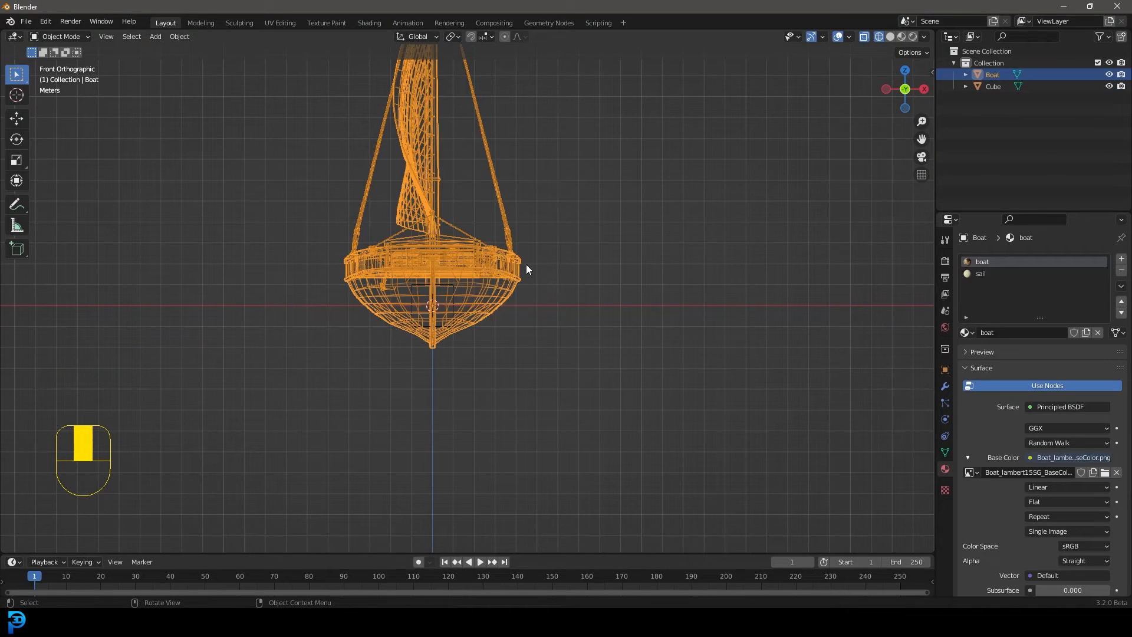
key("s")
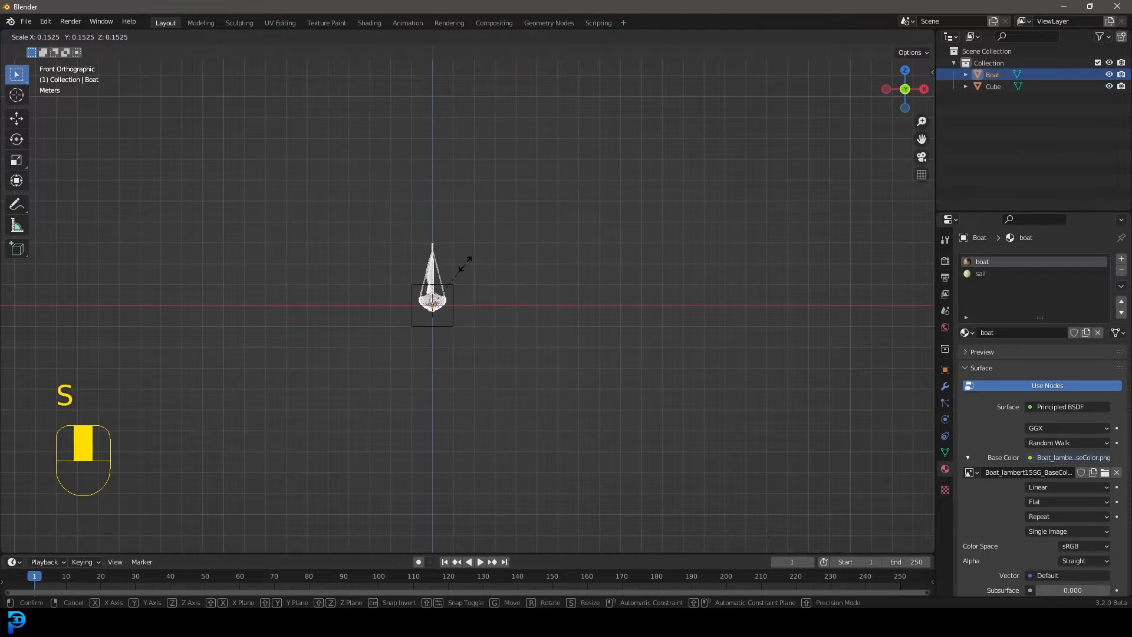
left_click(460, 267)
key("KP_1")
key("KP_3")
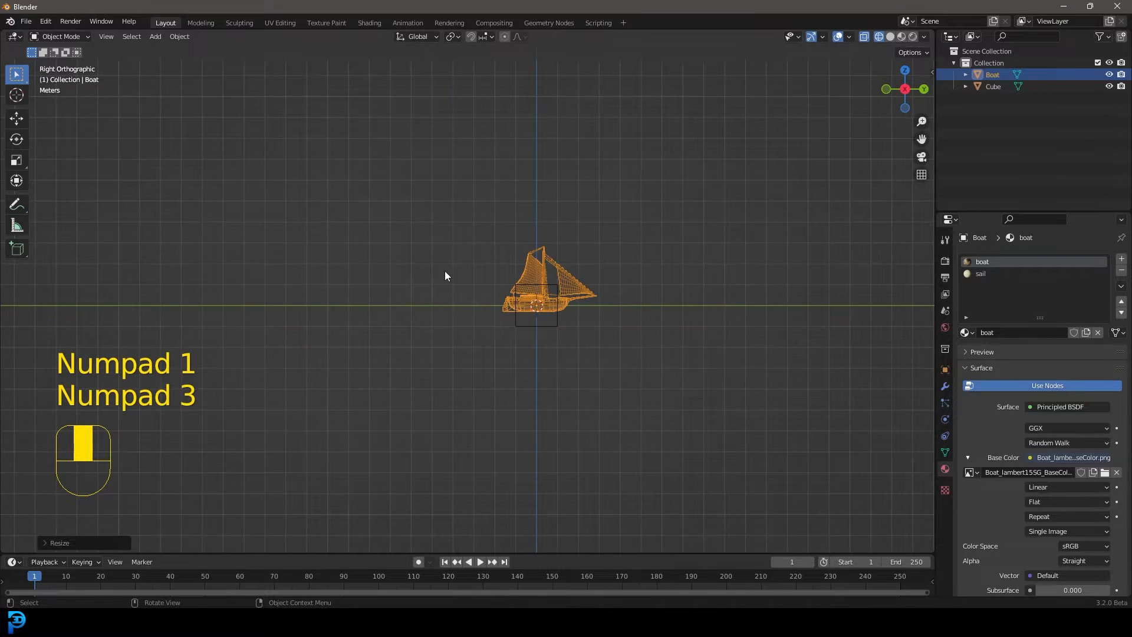
scroll(503, 300, "up", 5)
scroll(624, 314, "up", 3)
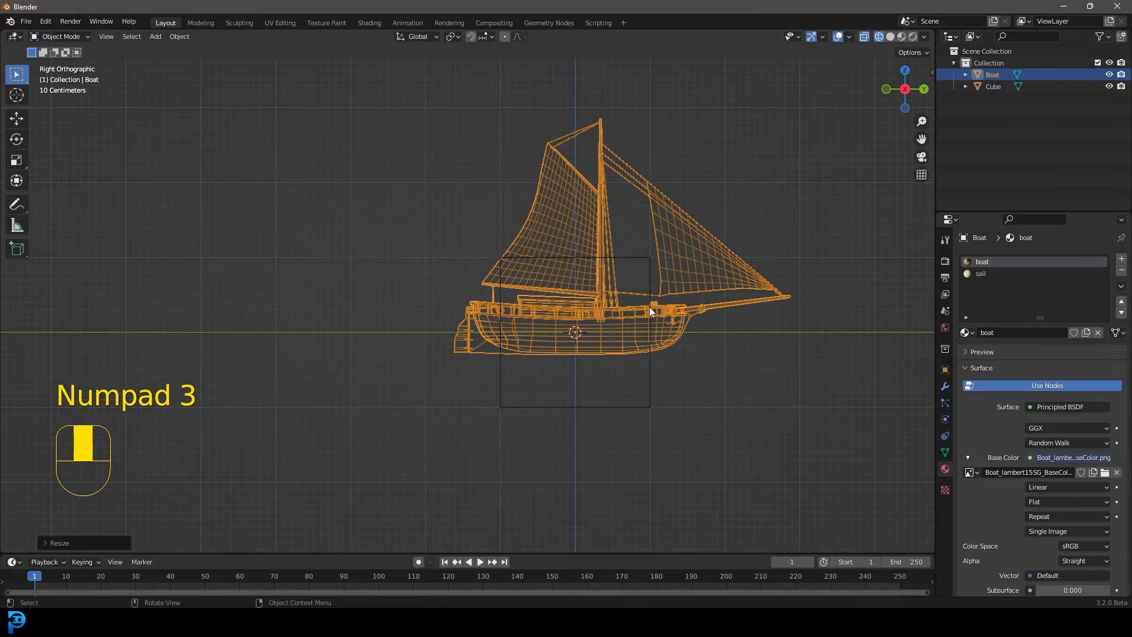
key("s")
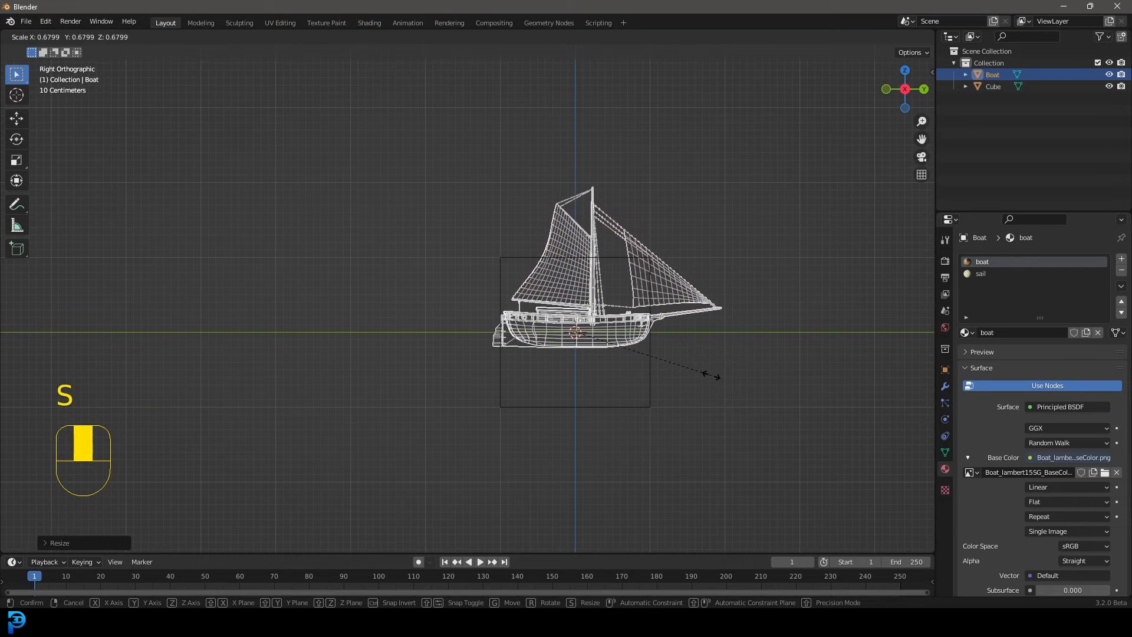
left_click(707, 373)
Move the boat down along Z by about 0.83 m so its hull rests at the cube's base
key("g")
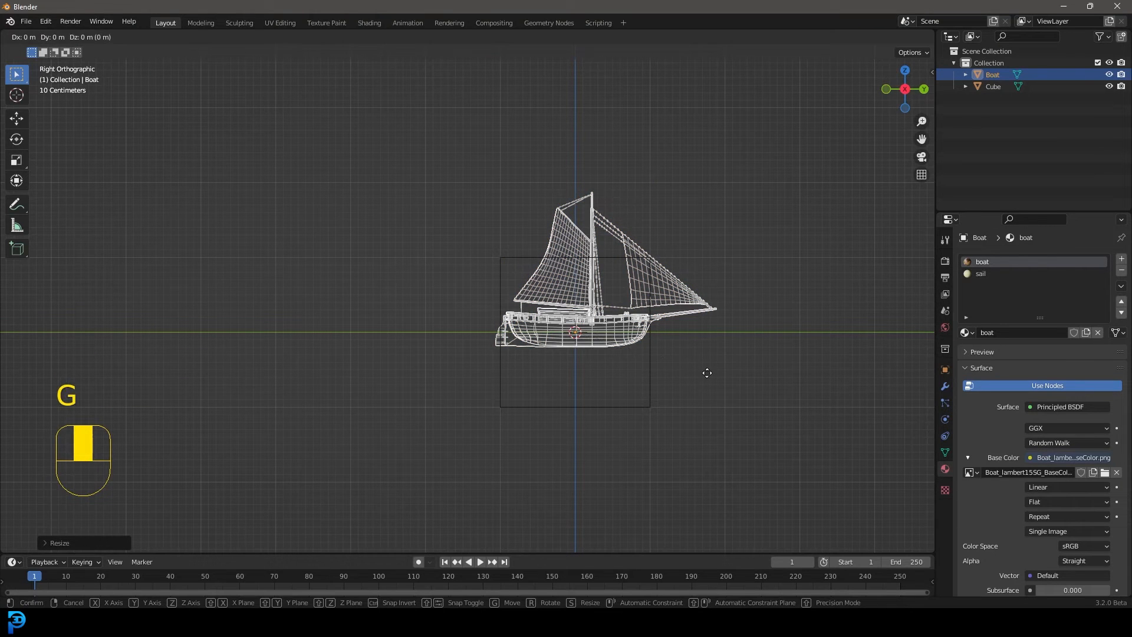
key("z")
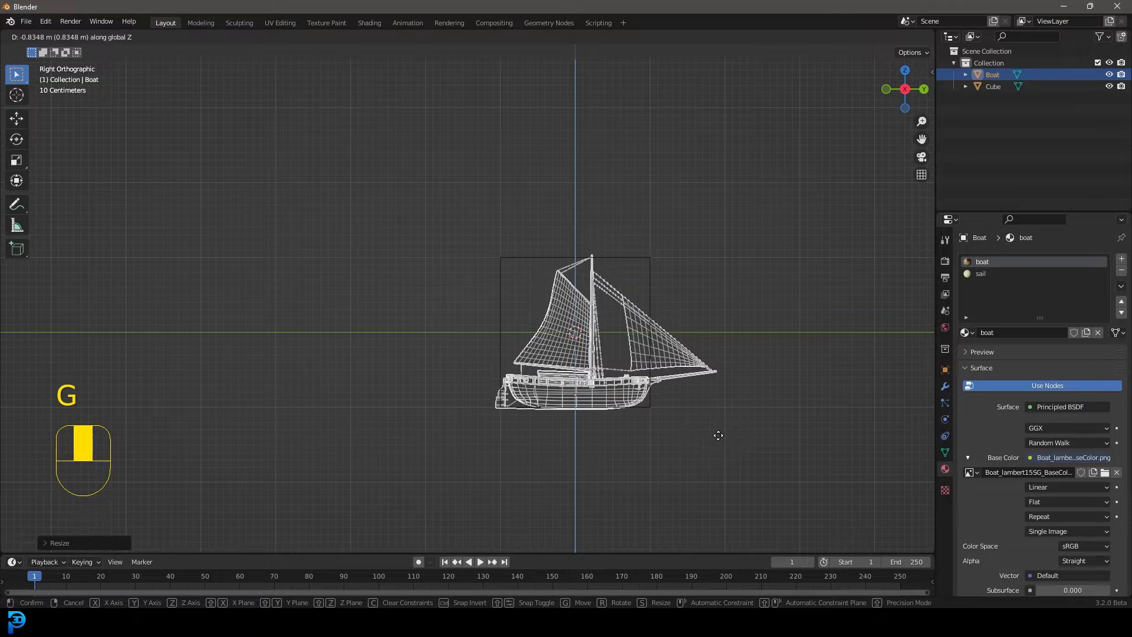
left_click(717, 434)
Delete the reference cube
left_click(651, 261)
key("x")
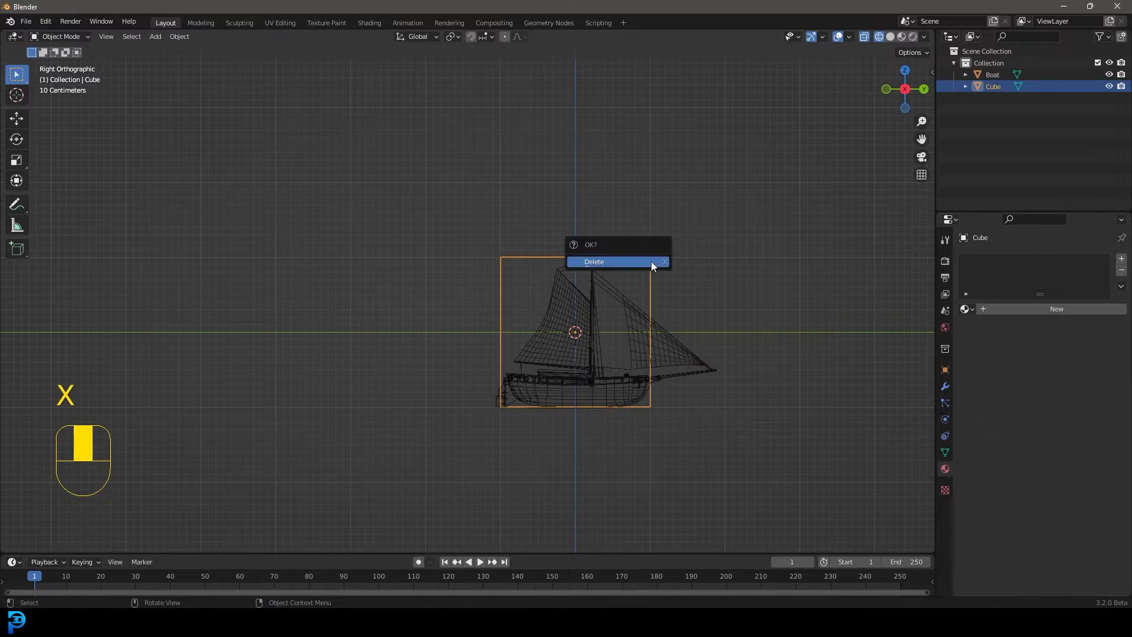
left_click(651, 261)
Apply the boat's scale and rotation
left_click(677, 340)
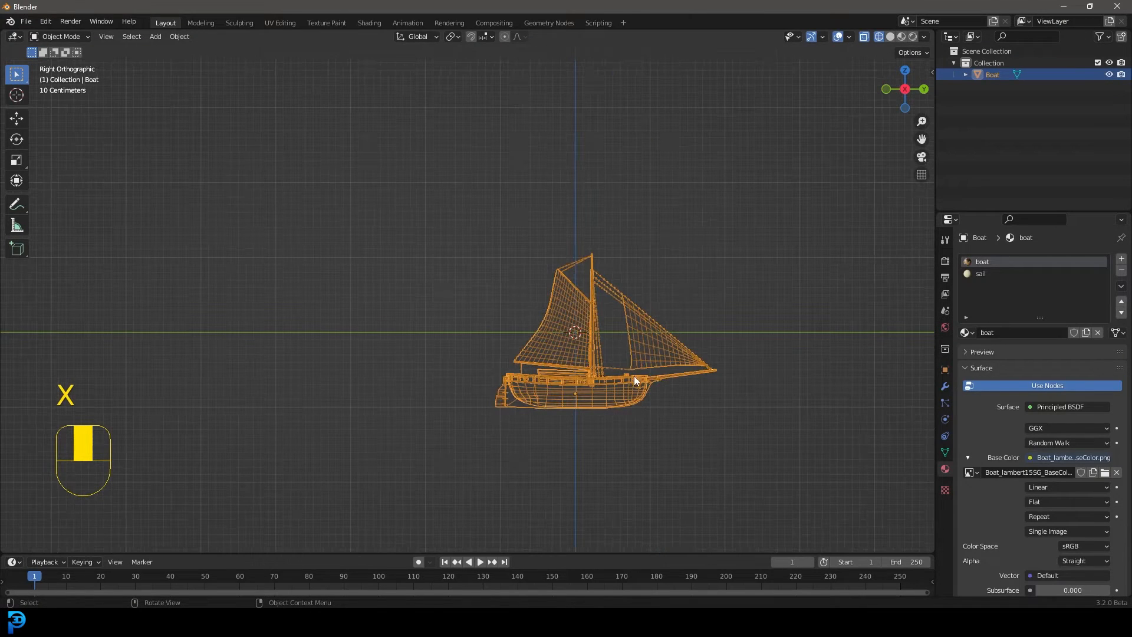
key("ctrl+a")
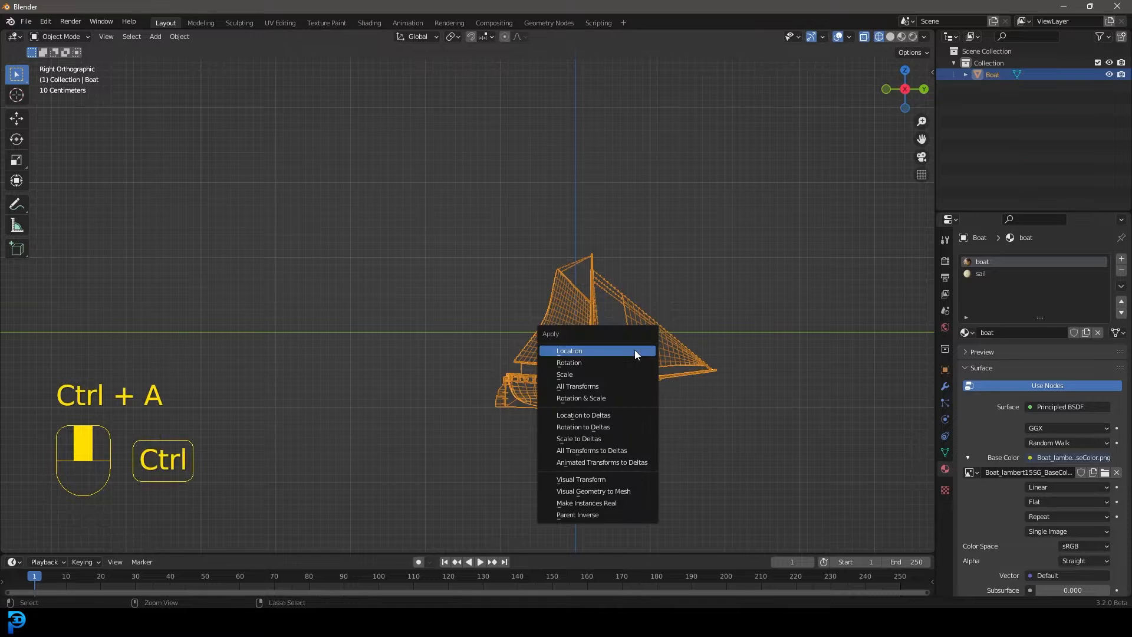
left_click(583, 375)
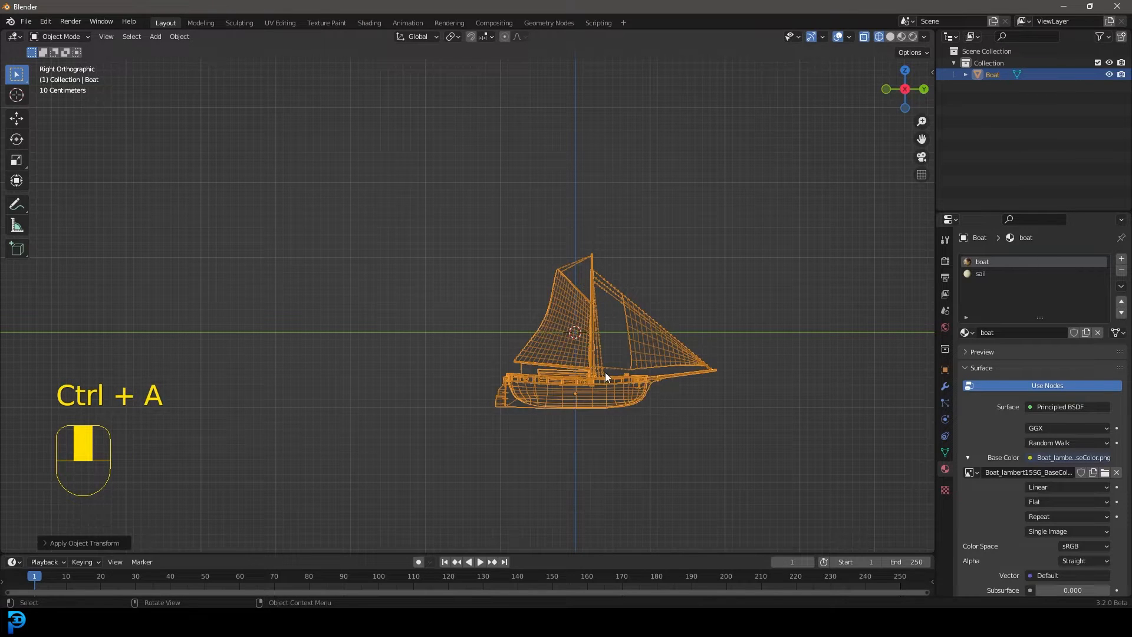
key("ctrl+a")
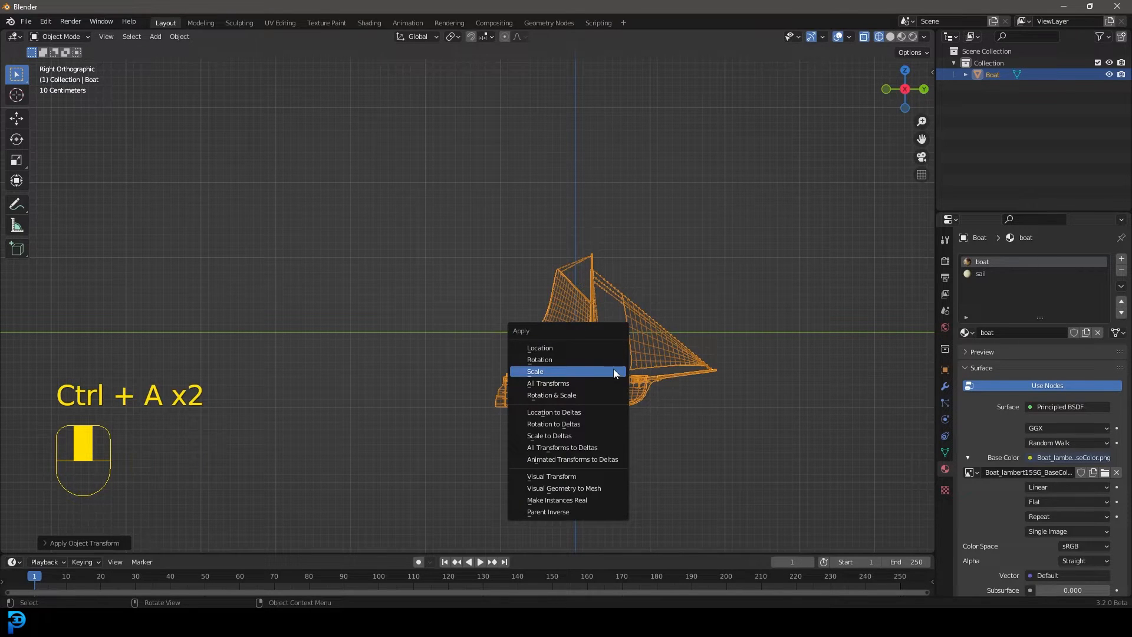
left_click(559, 359)
Move the boat upward until its whole hull sits above the world origin
scroll(599, 408, "up", 2)
key("g")
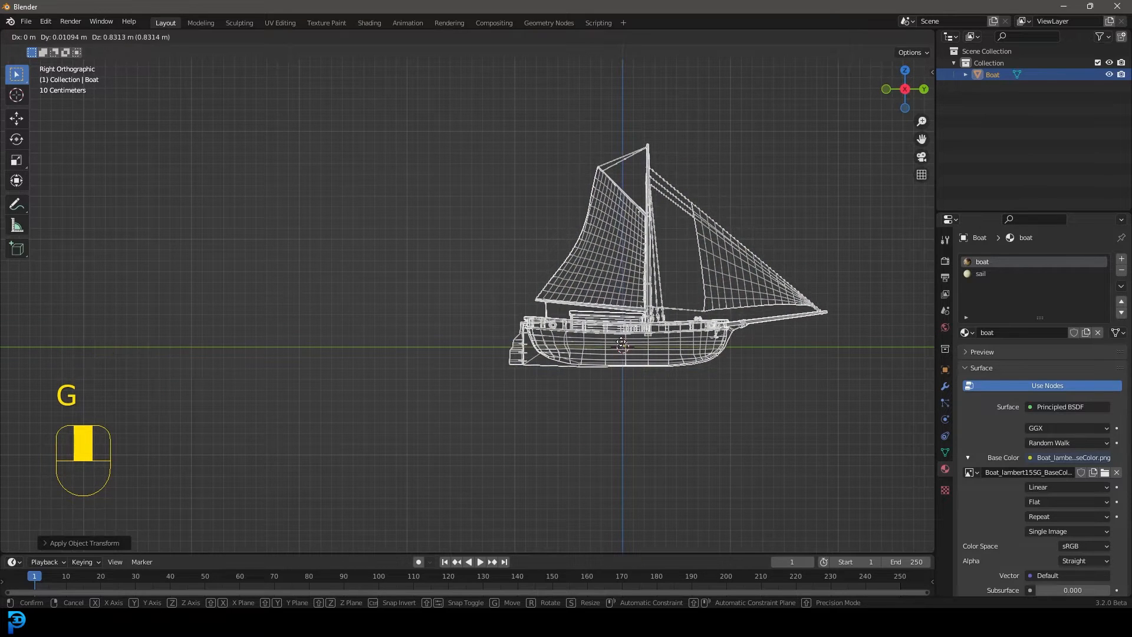
left_click(621, 270)
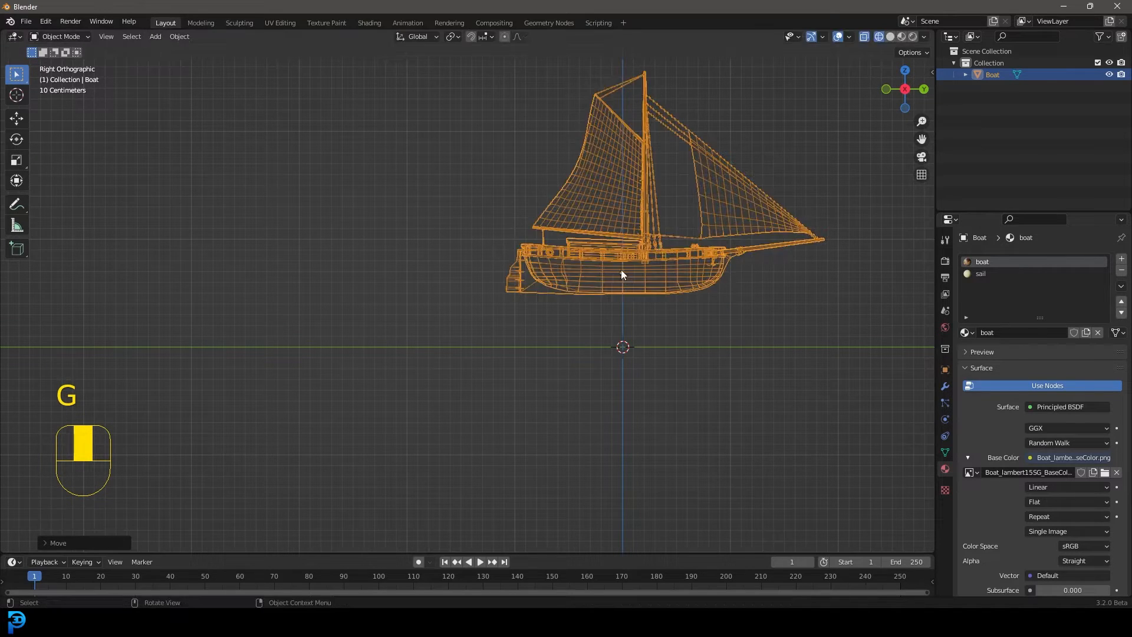
Examine the boat in solid and material preview shading, in perspective and in front view
scroll(586, 281, "down", 4)
middle_click_drag(621, 270, 563, 288)
key("z")
left_click(649, 294)
mouse_move(649, 294)
middle_mouse_down()
mouse_move(512, 288)
mouse_move(539, 291)
middle_mouse_up()
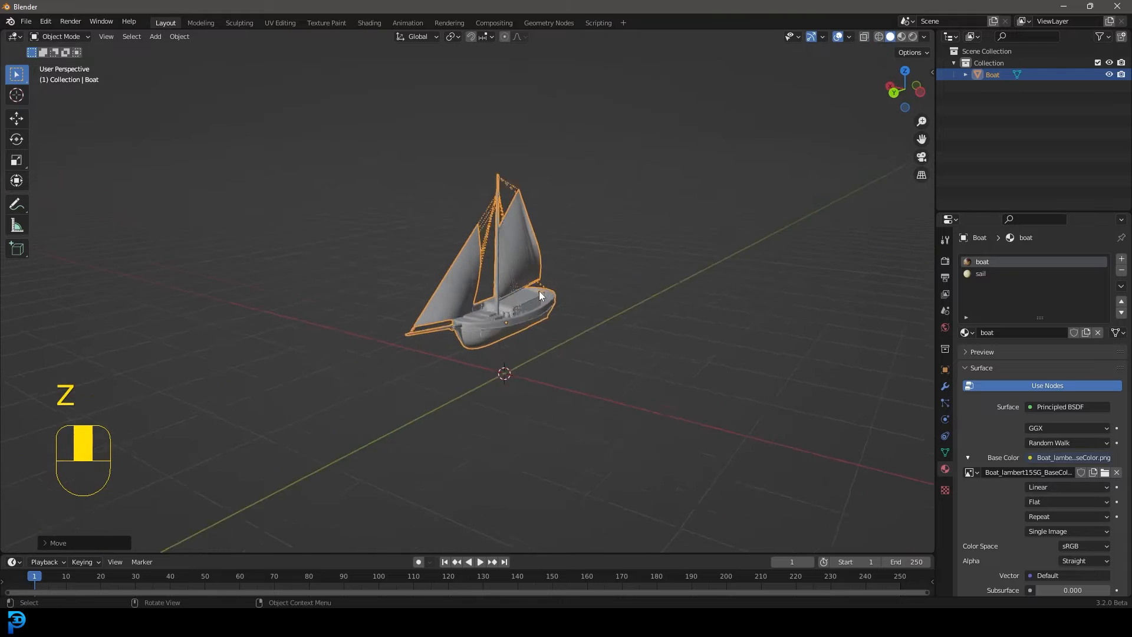
key("z")
left_click(539, 358)
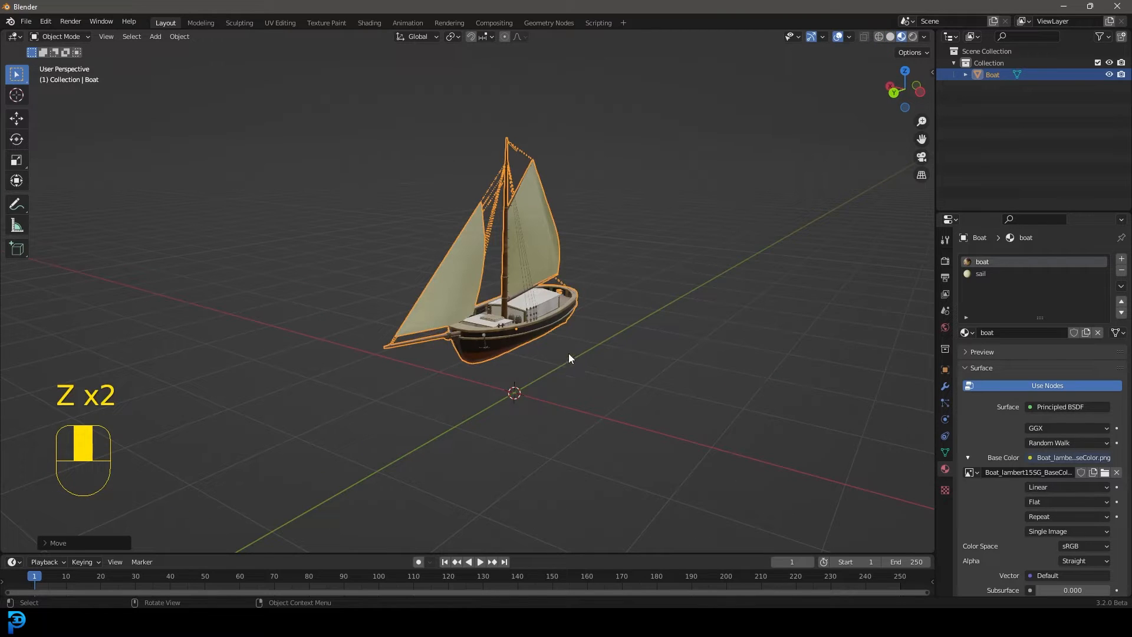
middle_click_drag(569, 352, 547, 339)
key("KP_1")
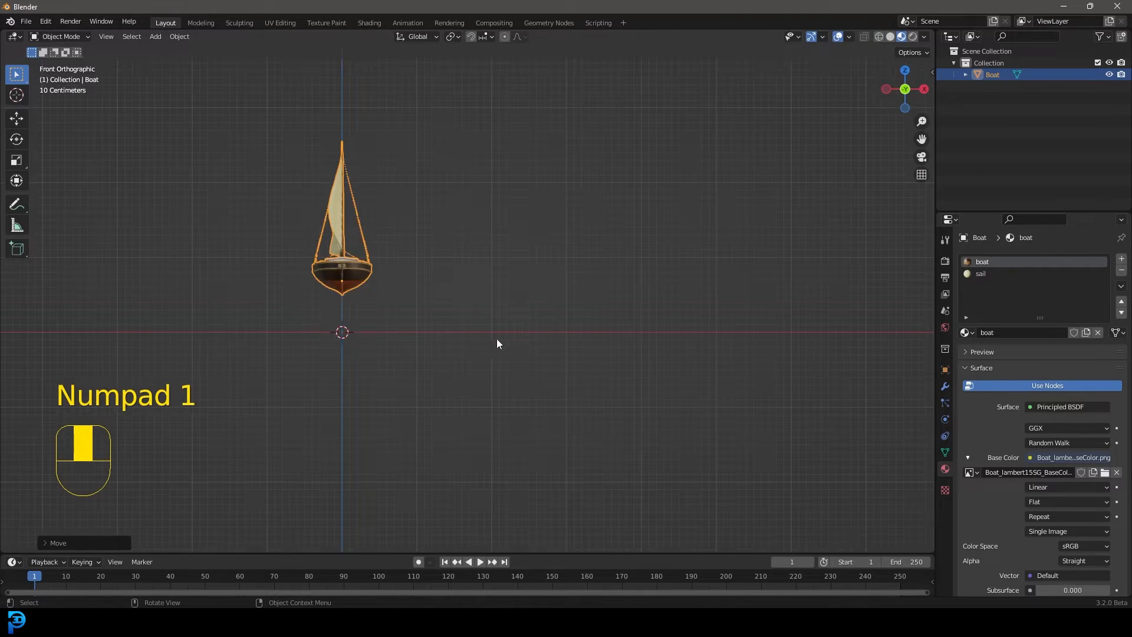
middle_click_drag(365, 293, 517, 357, "shift")
scroll(518, 360, "up", 3)
middle_click_drag(575, 388, 569, 364, "shift")
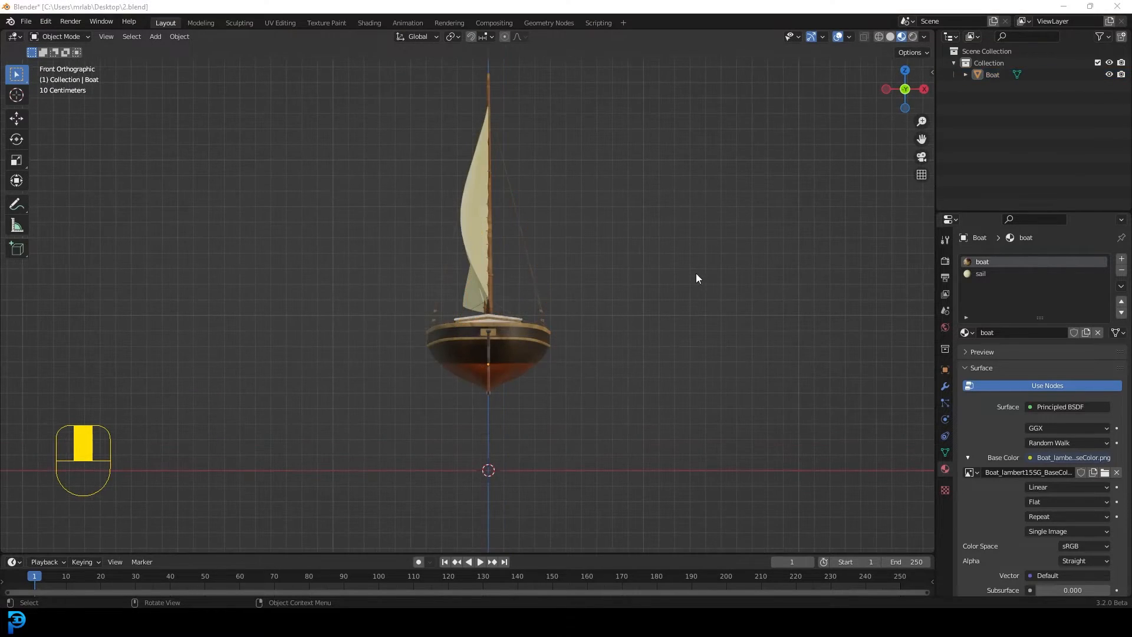
Add a cylinder mesh at the world origin and frame it with the boat in the right side view
key("shift+a")
mouse_move(692, 256)
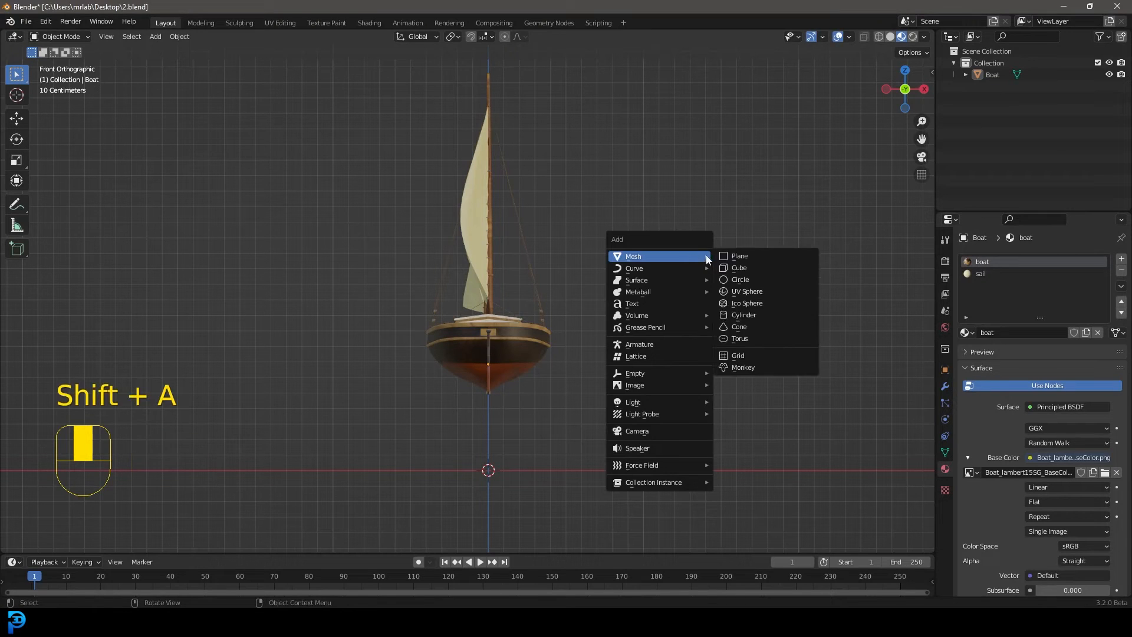
left_click(744, 315)
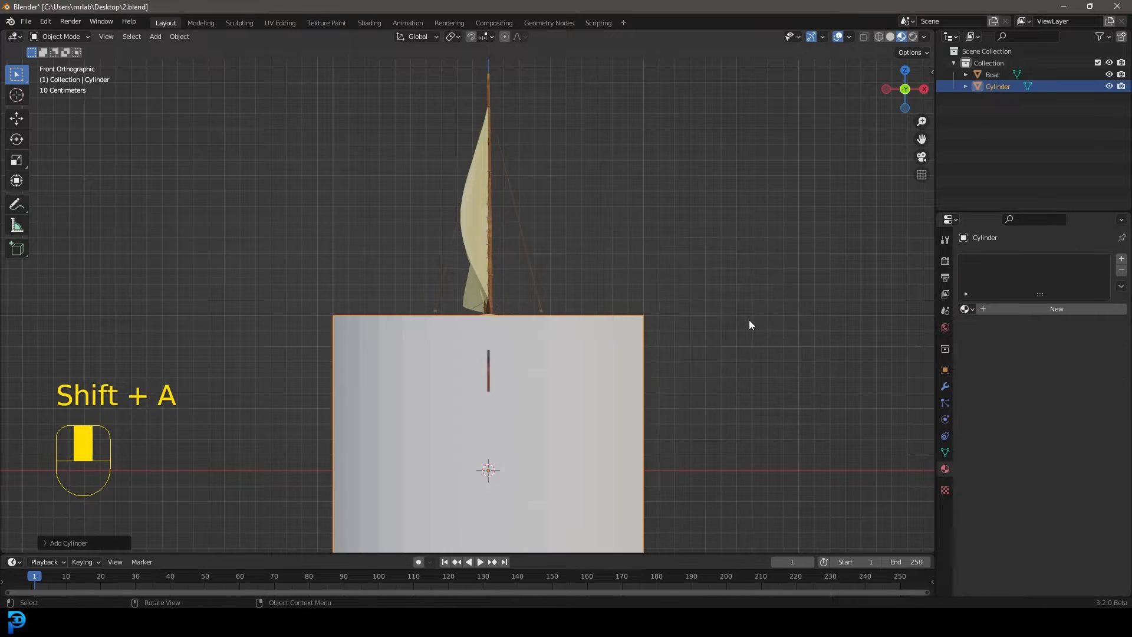
key("KP_3")
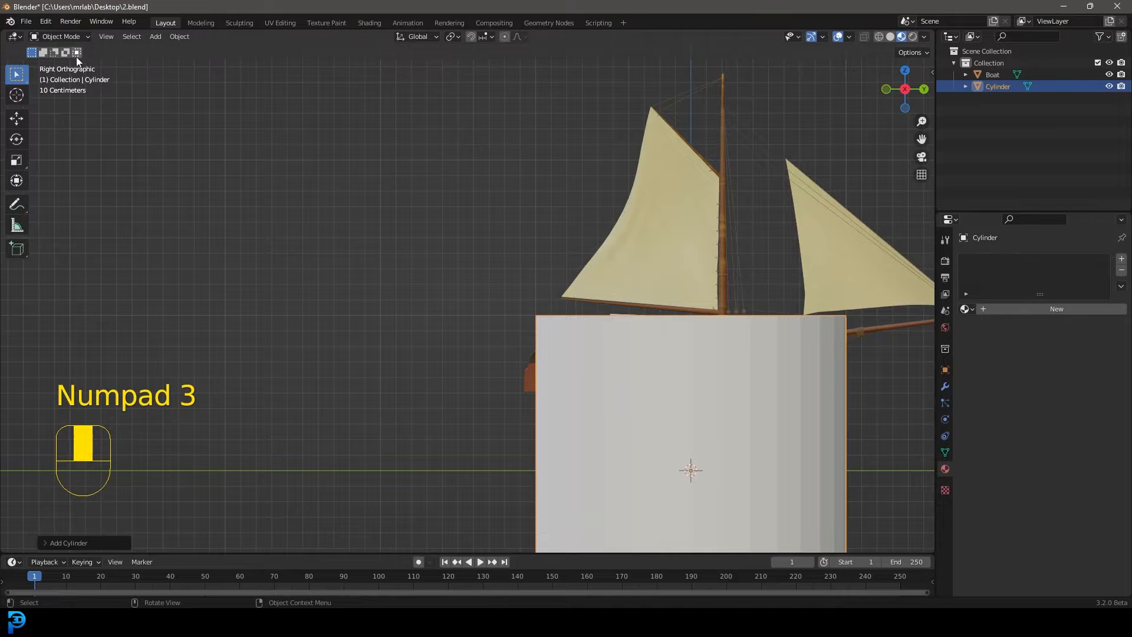
scroll(596, 189, "down", 3)
middle_click_drag(655, 375, 595, 331, "shift")
scroll(609, 310, "up", 1)
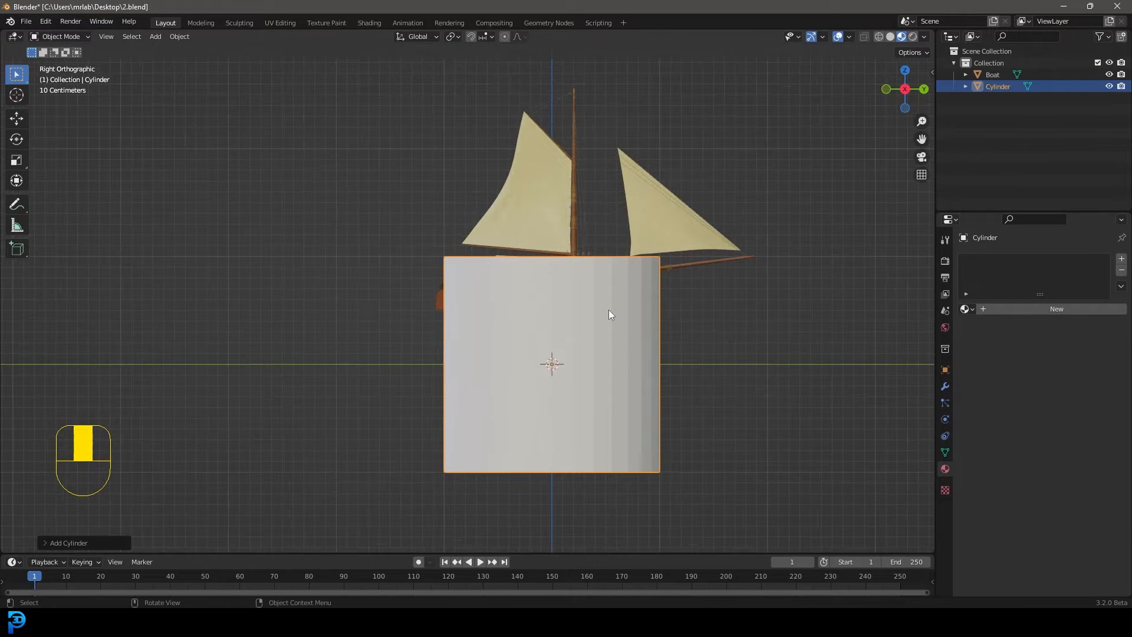
In Edit Mode with wireframe shading, rotate the cylinder's mesh 90° about X so it lies along the boat's length
key("Tab")
key("z")
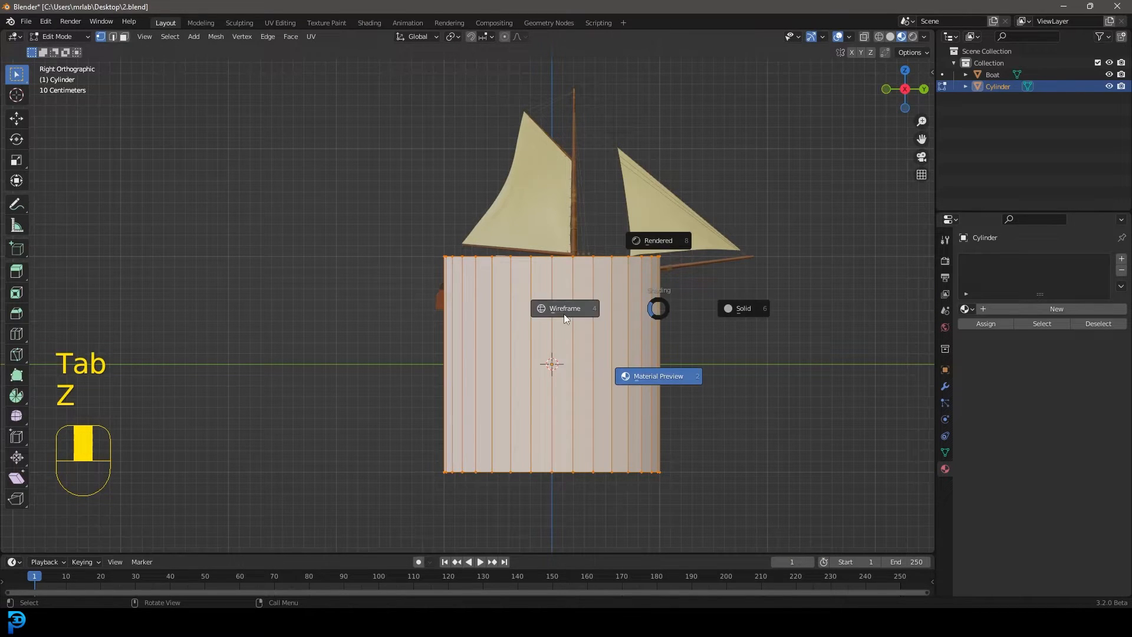
left_click(563, 314)
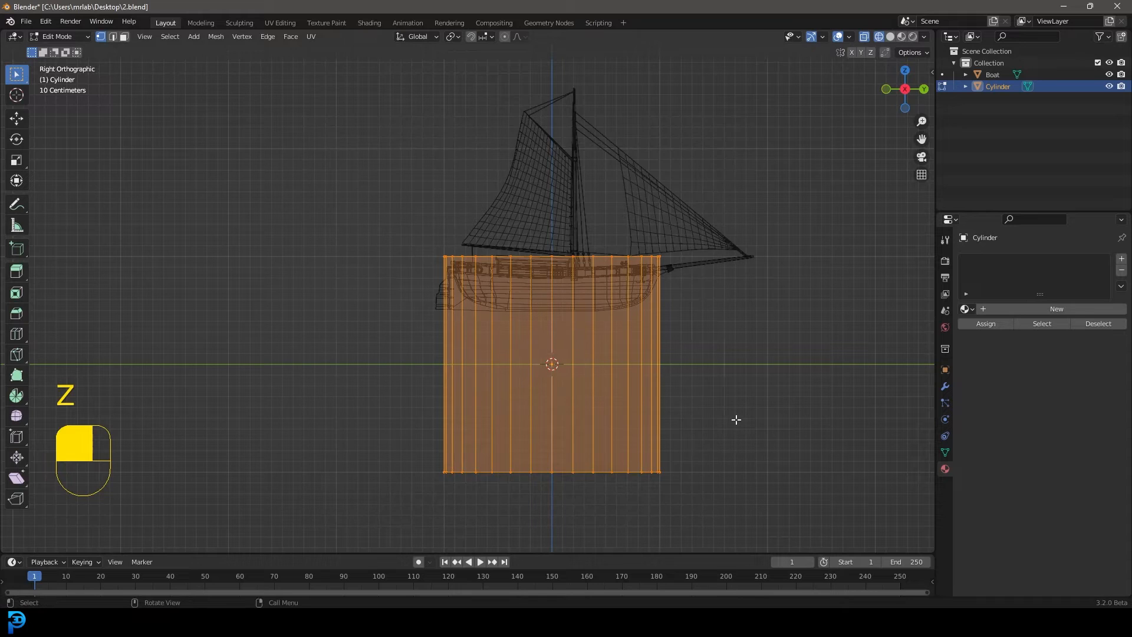
type("r")
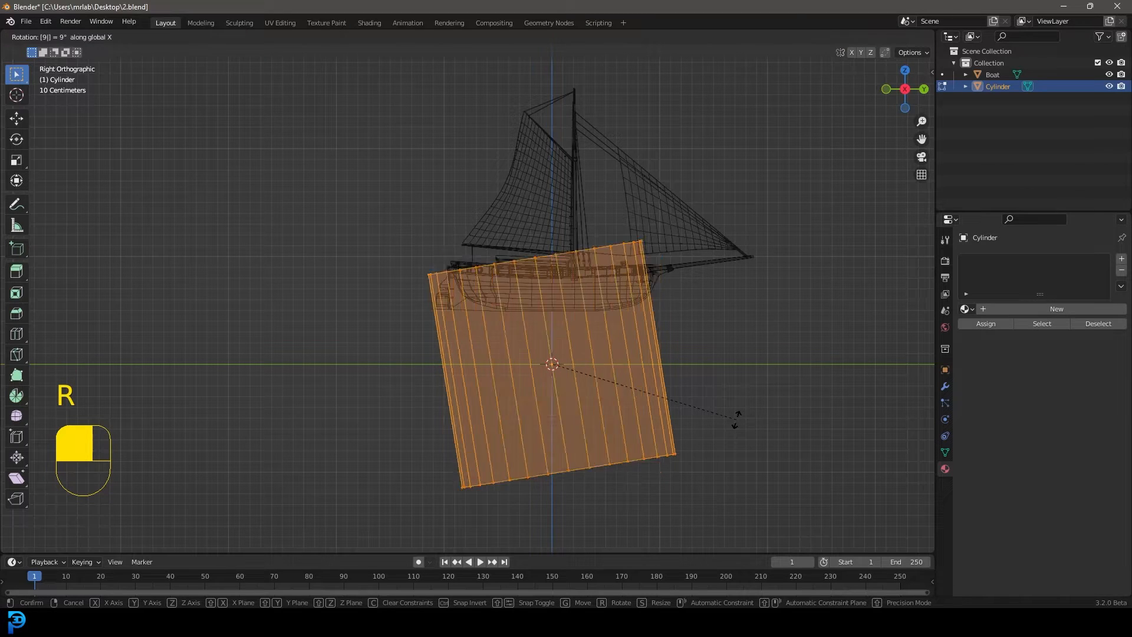
type("x90")
left_click(737, 418)
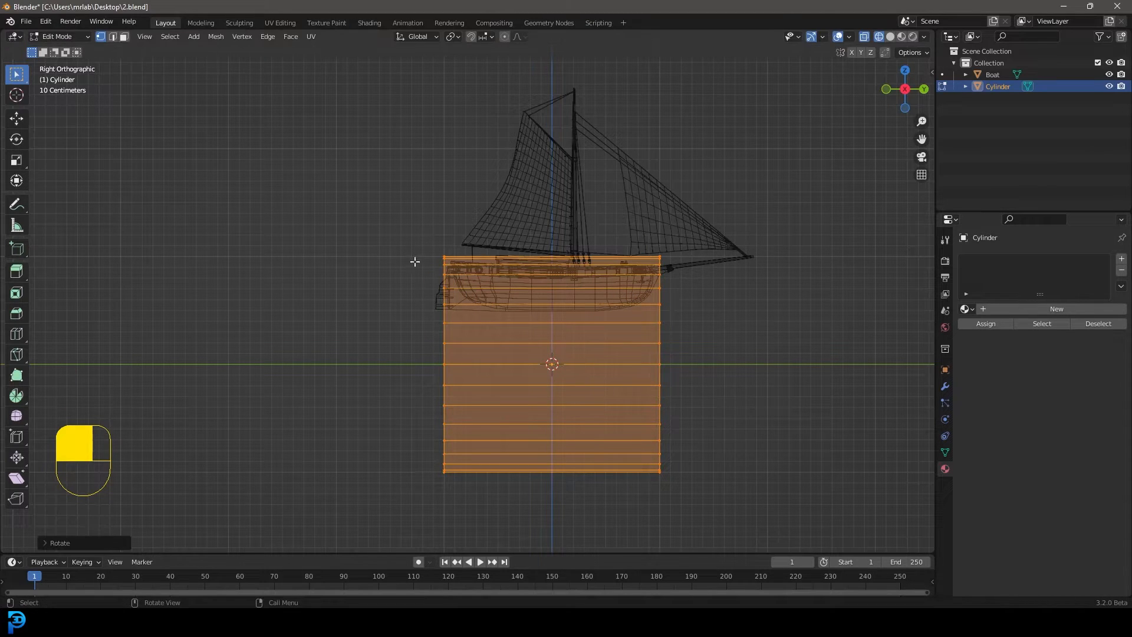
Scale the whole cylinder mesh along Y to about twice its length so it reaches past both ends of the boat
left_click_drag(382, 150, 794, 551)
scroll(678, 396, "down", 1)
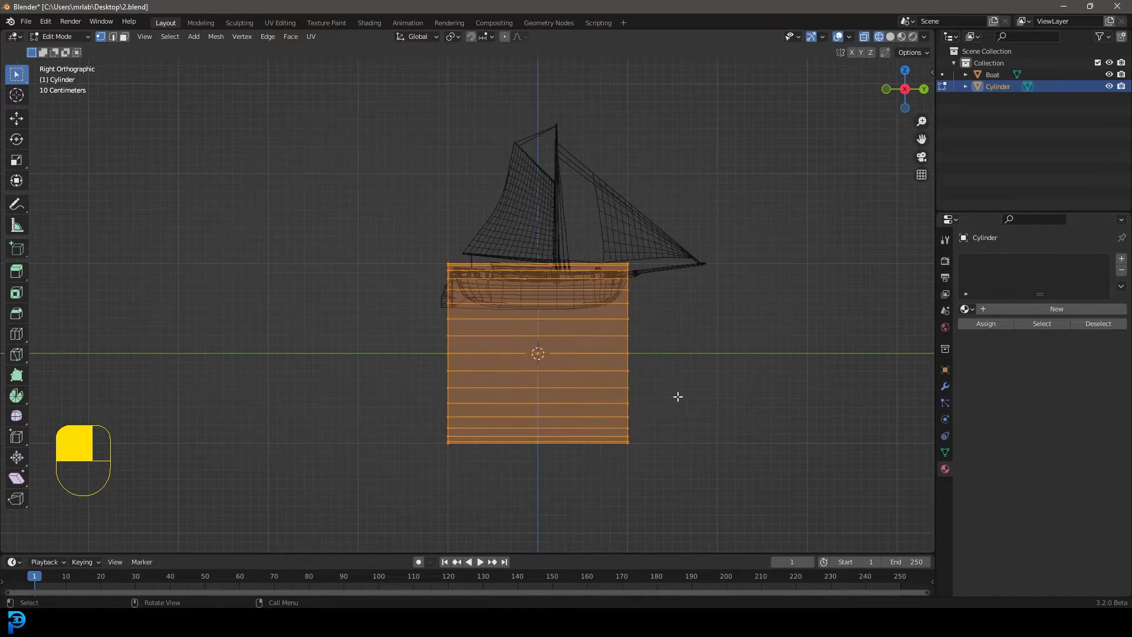
left_click_drag(755, 460, 357, 253)
key("s")
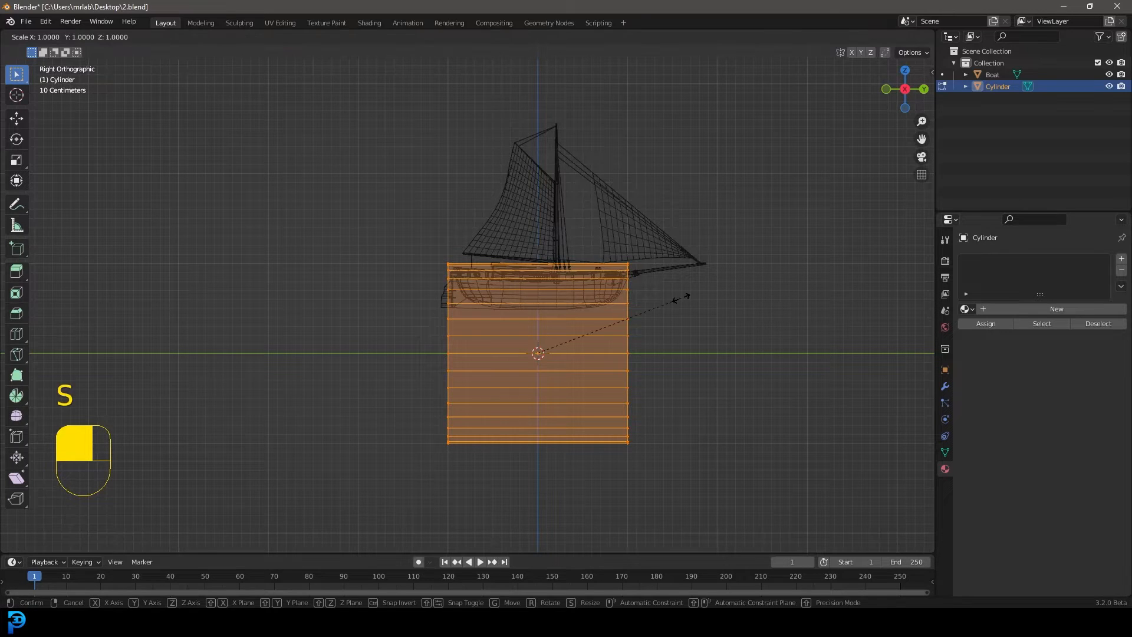
key("y")
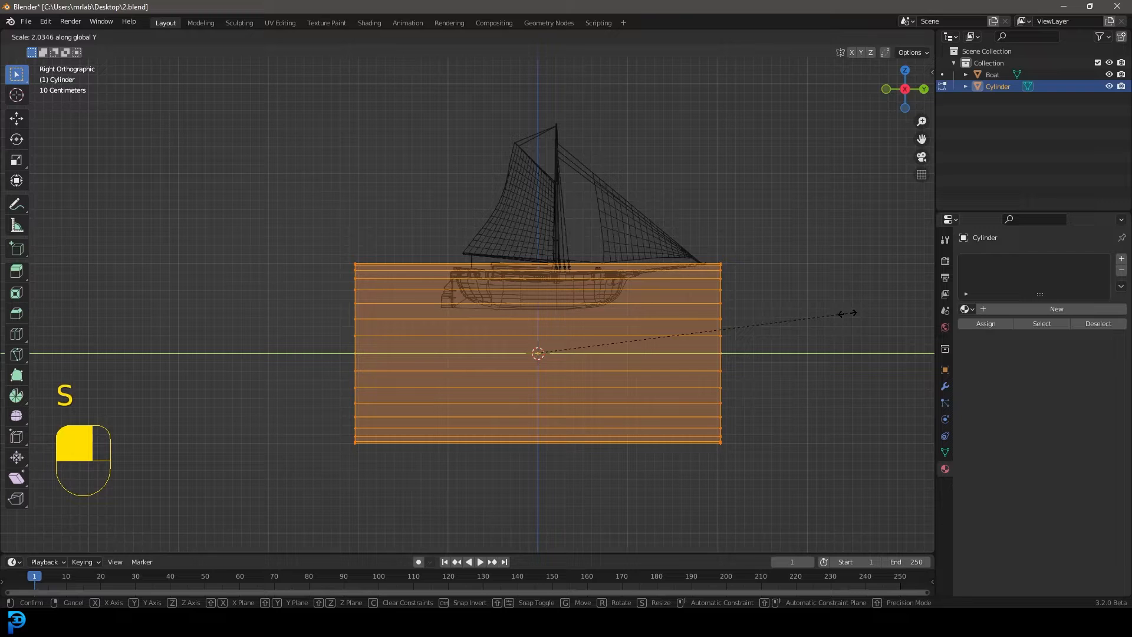
left_click(858, 311)
Scale the entire cylinder mesh up slightly and uniformly to give the bottle body more room
scroll(768, 437, "down", 1)
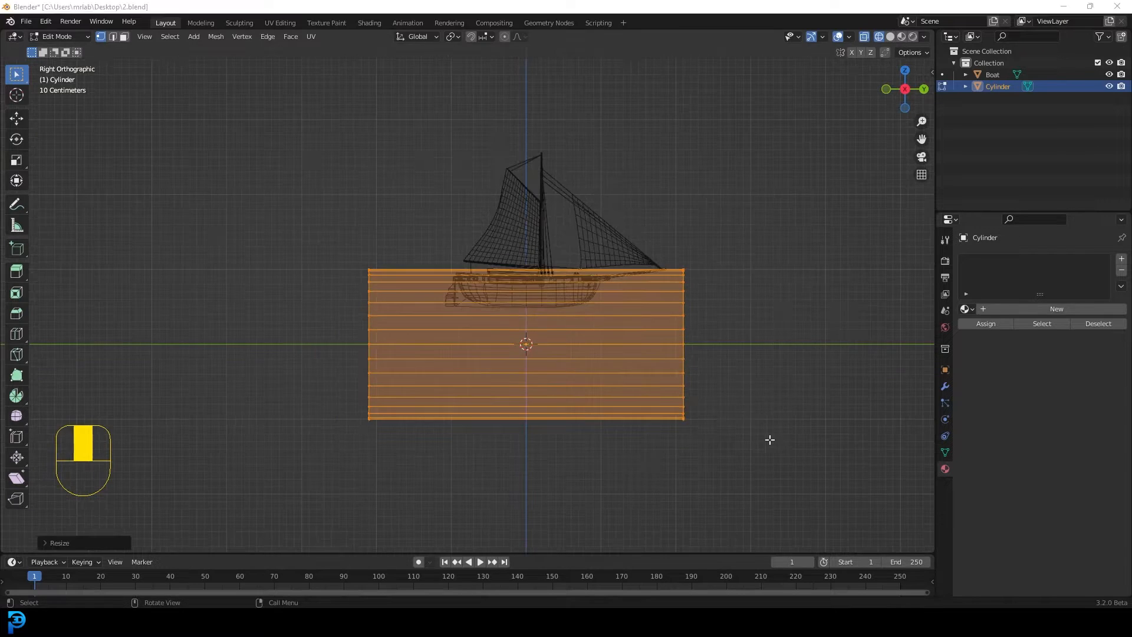
left_click_drag(774, 443, 216, 183)
key("s")
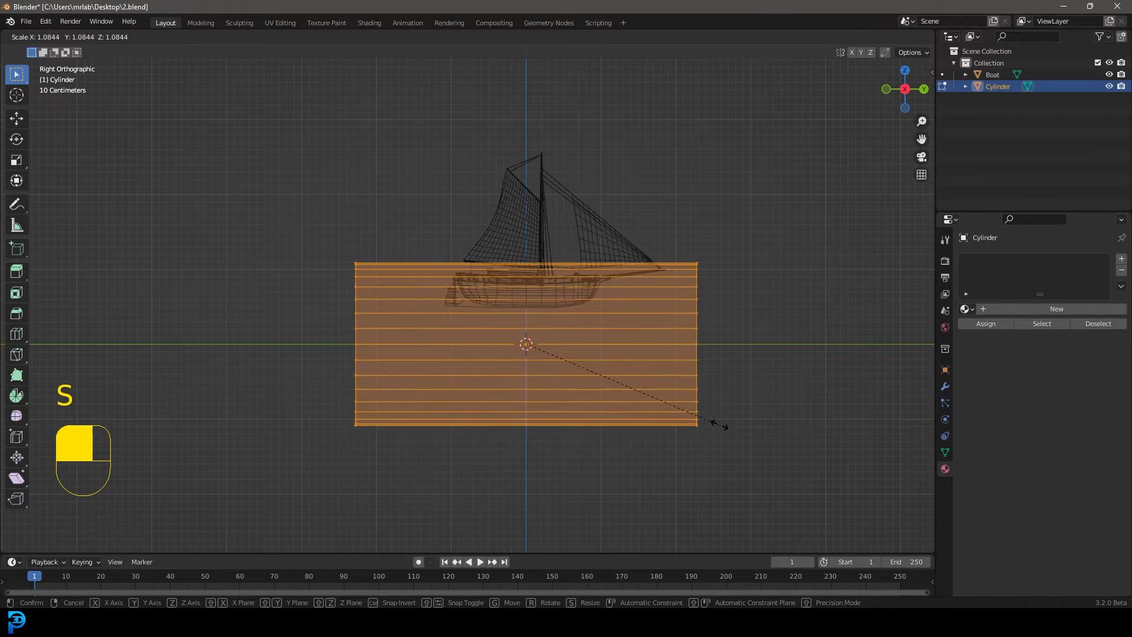
left_click(731, 446)
scroll(676, 342, "down", 1)
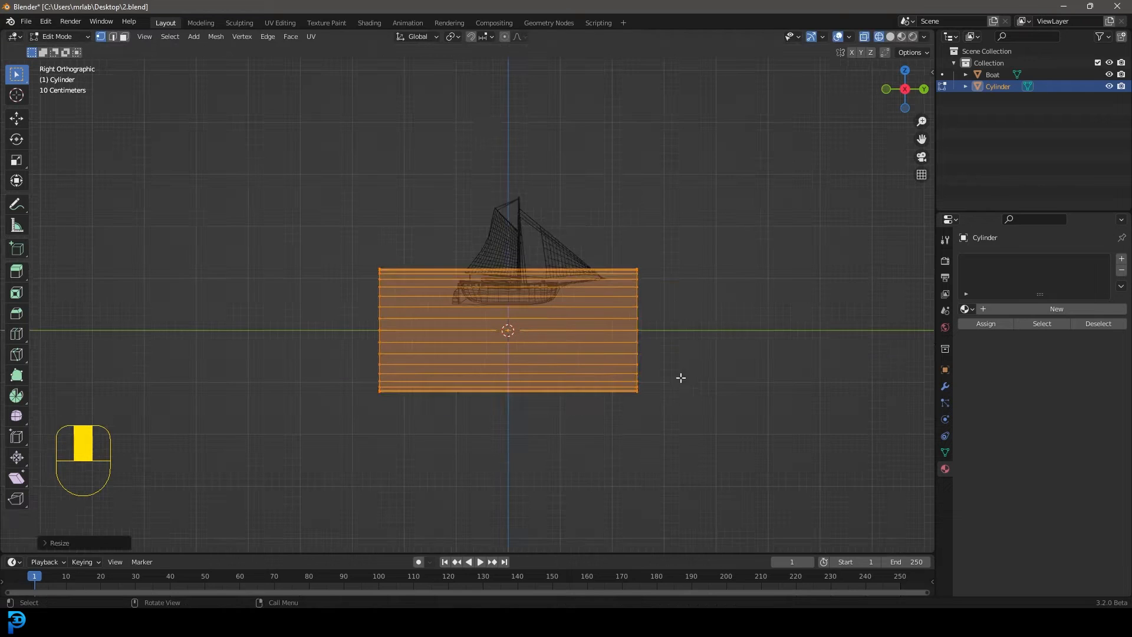
Extrude the cylinder's bow-side end outward a short way and scale it to about half size to form the bottle's shoulder
left_click_drag(712, 434, 598, 201)
scroll(688, 298, "up", 2)
scroll(674, 278, "down", 3)
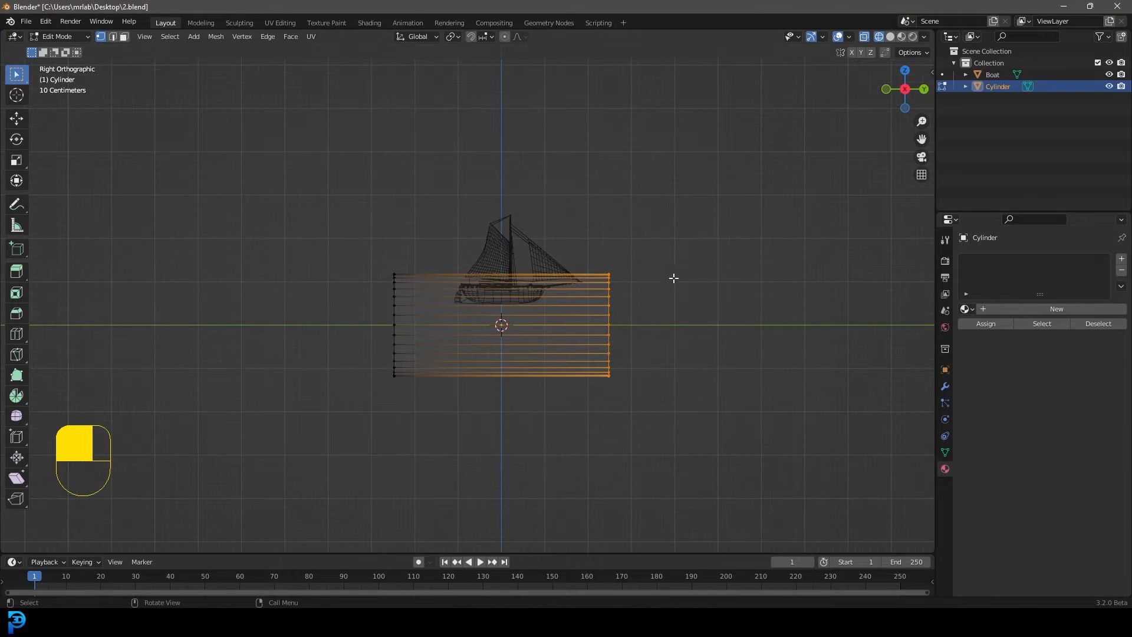
scroll(668, 335, "up", 2)
key("e")
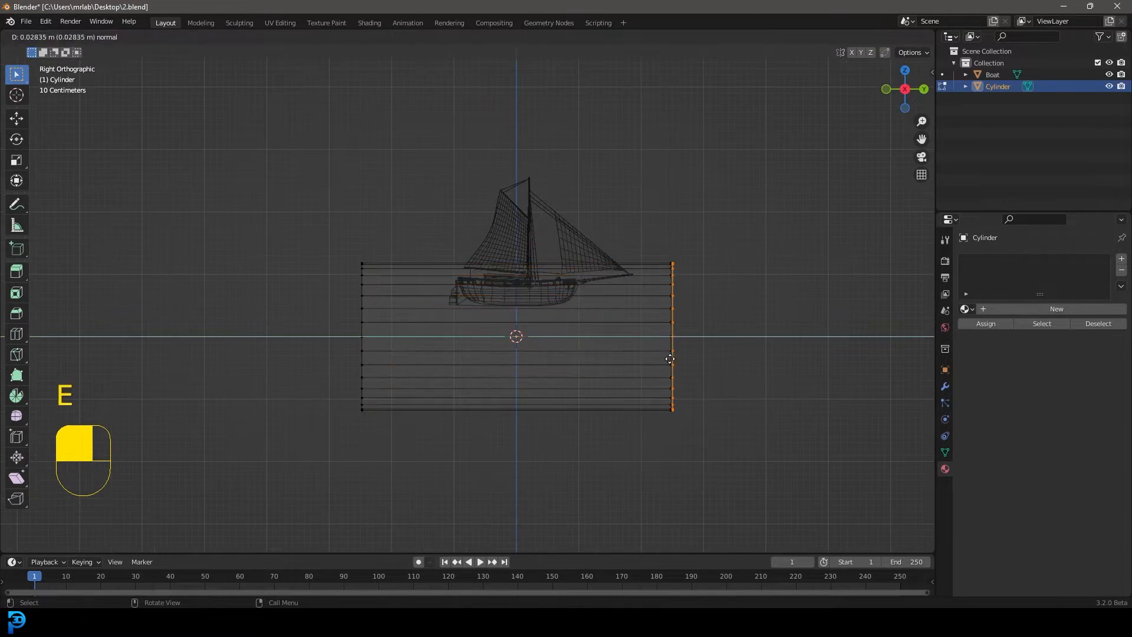
left_click(766, 407)
key("s")
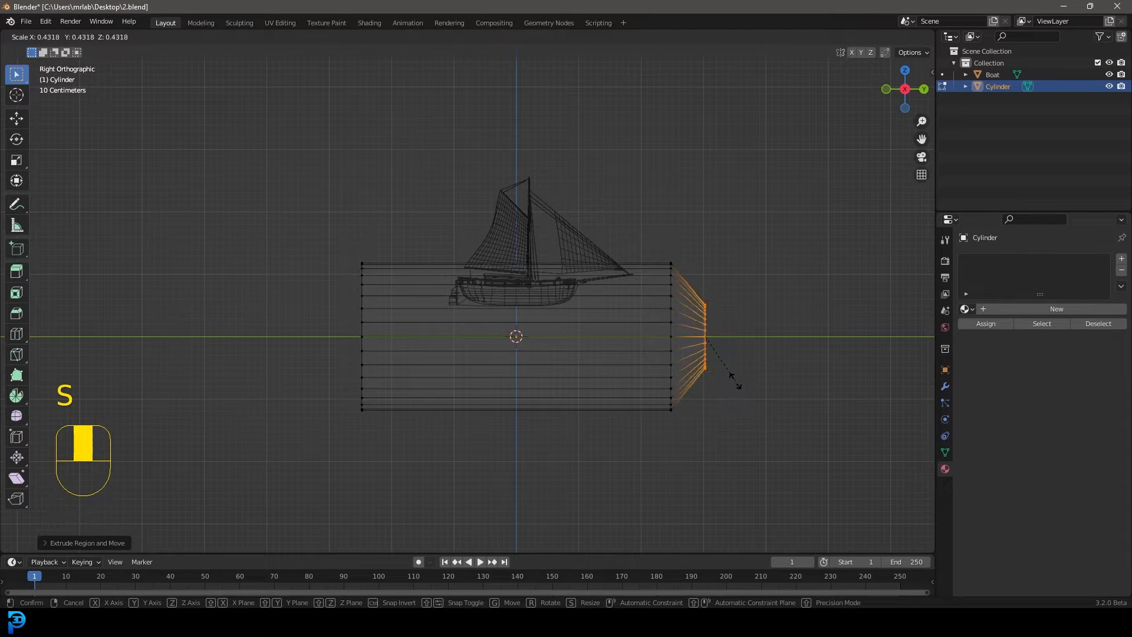
left_click(736, 384)
Extrude a neck about 1.07 m long from the shoulder and form a wider lip about 0.3 m long at its end
key("e")
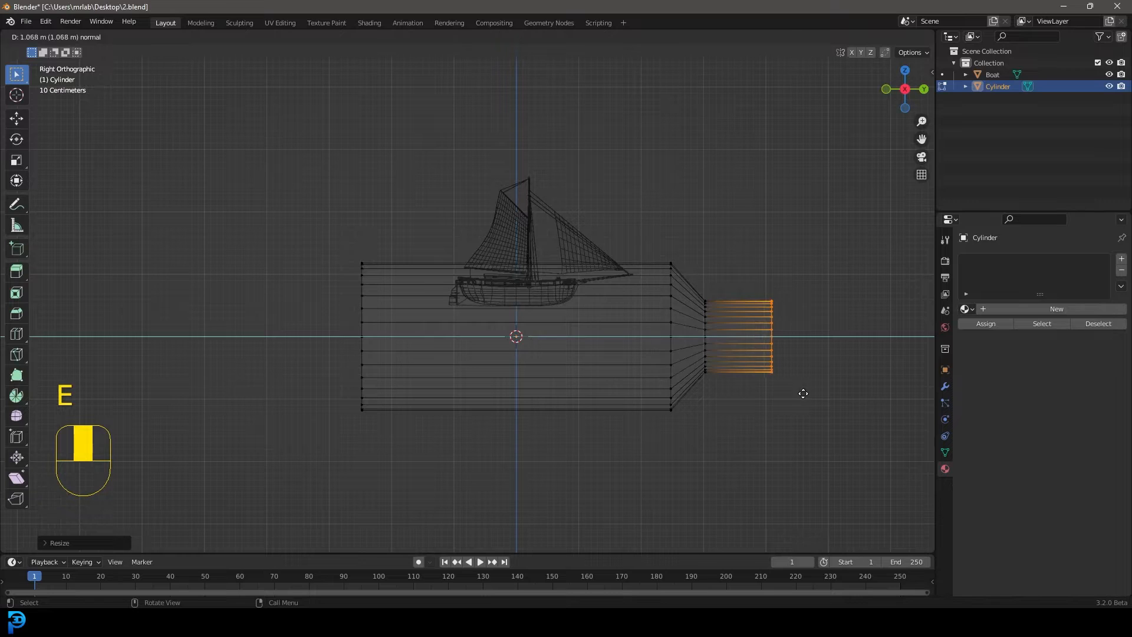
left_click(803, 395)
key("e")
right_click(809, 417)
key("s")
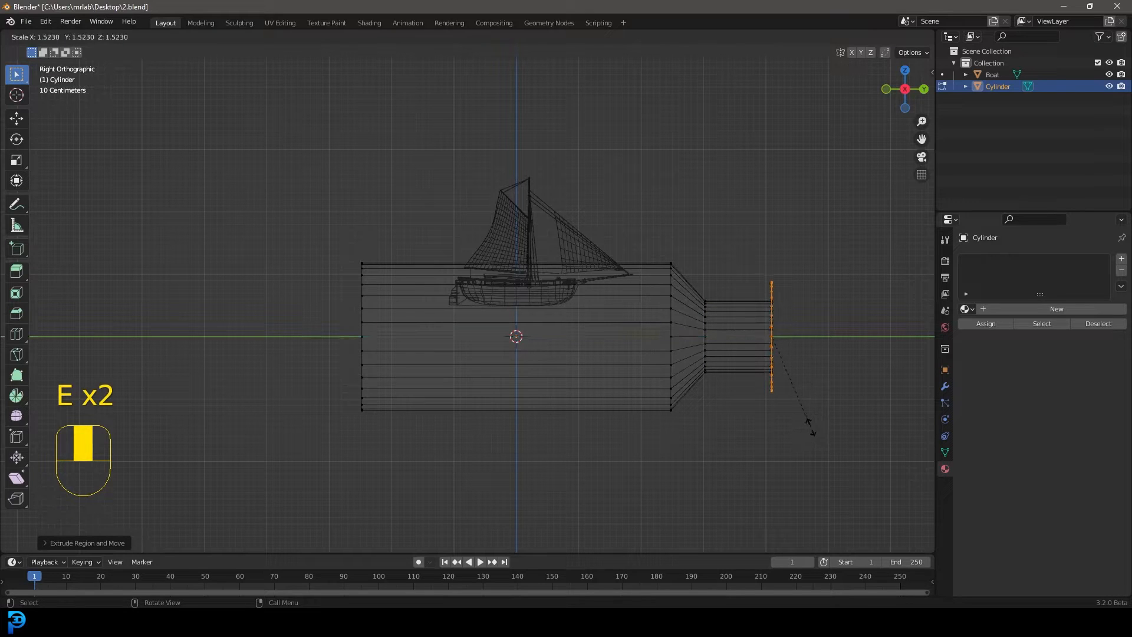
left_click(801, 414)
key("e")
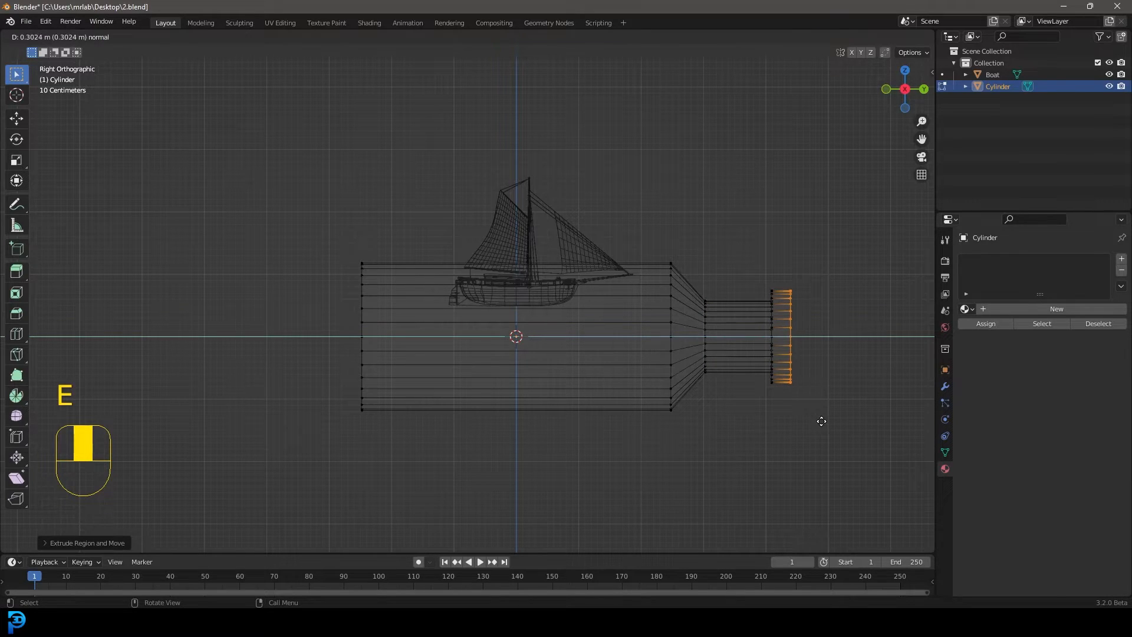
left_click(821, 421)
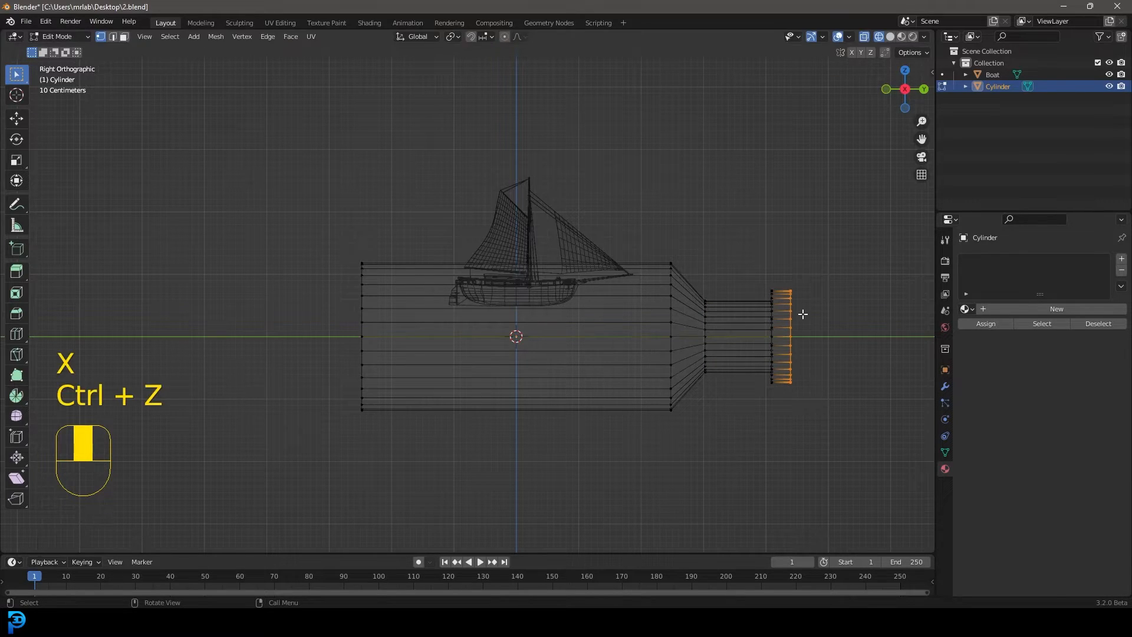
Delete the end face at the bottle's mouth to leave it open
key("x")
left_click(783, 327)
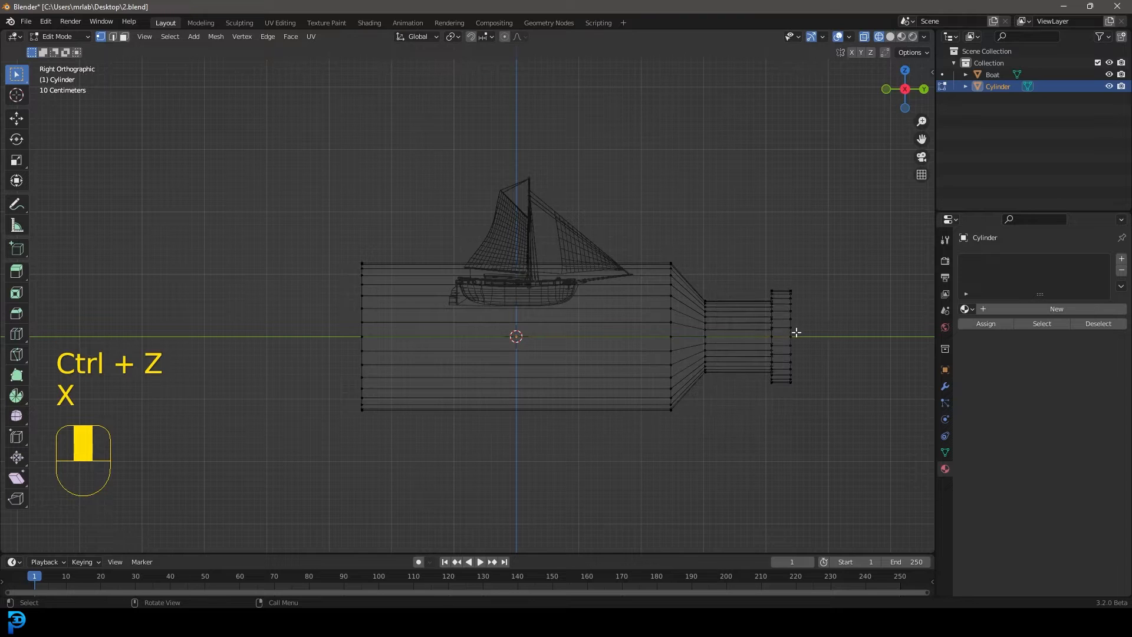
scroll(648, 376, "up", 2)
scroll(305, 330, "down", 2)
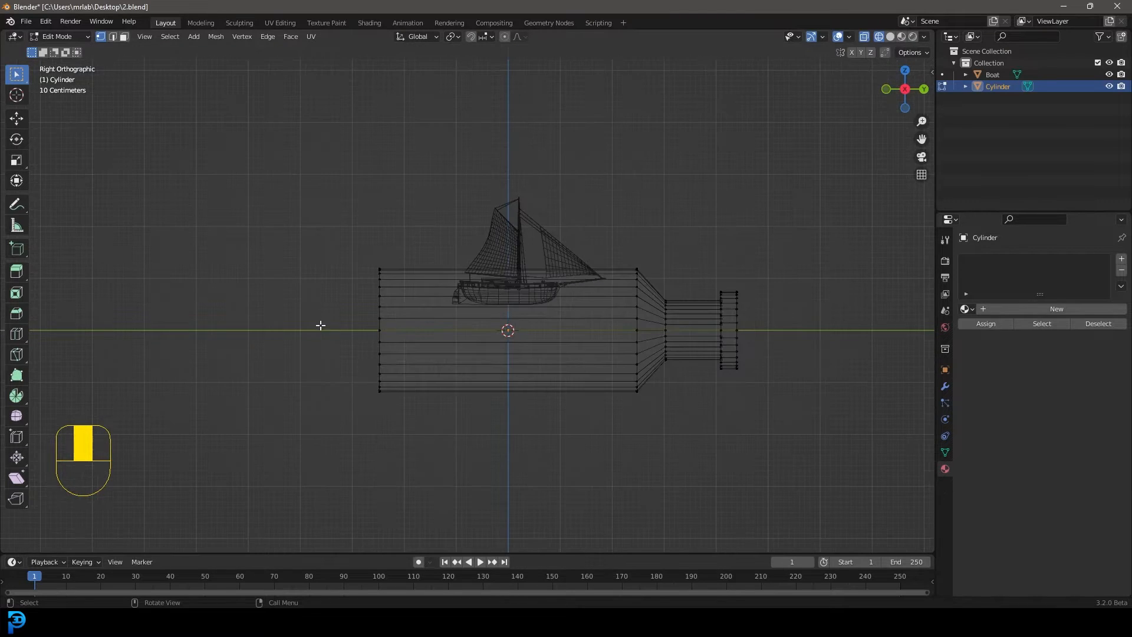
Bevel the edge loops at the bottle's base, shoulder and start of the neck with 4 segments and a width of about 0.22 m
scroll(318, 323, "up", 1)
left_click(113, 37)
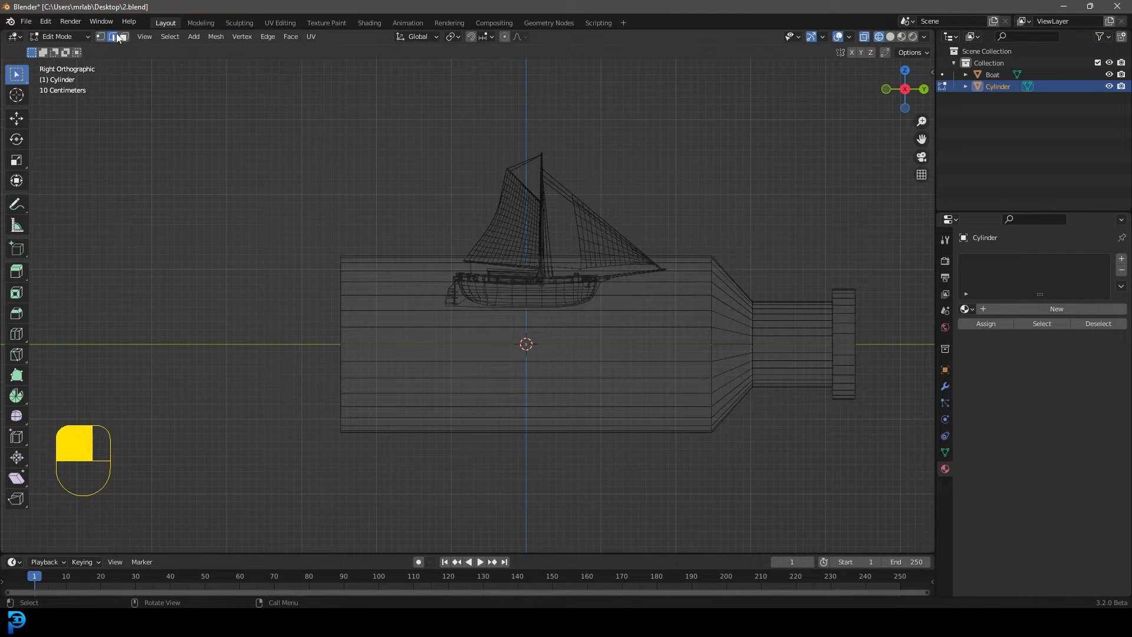
left_click(712, 291, "alt+shift")
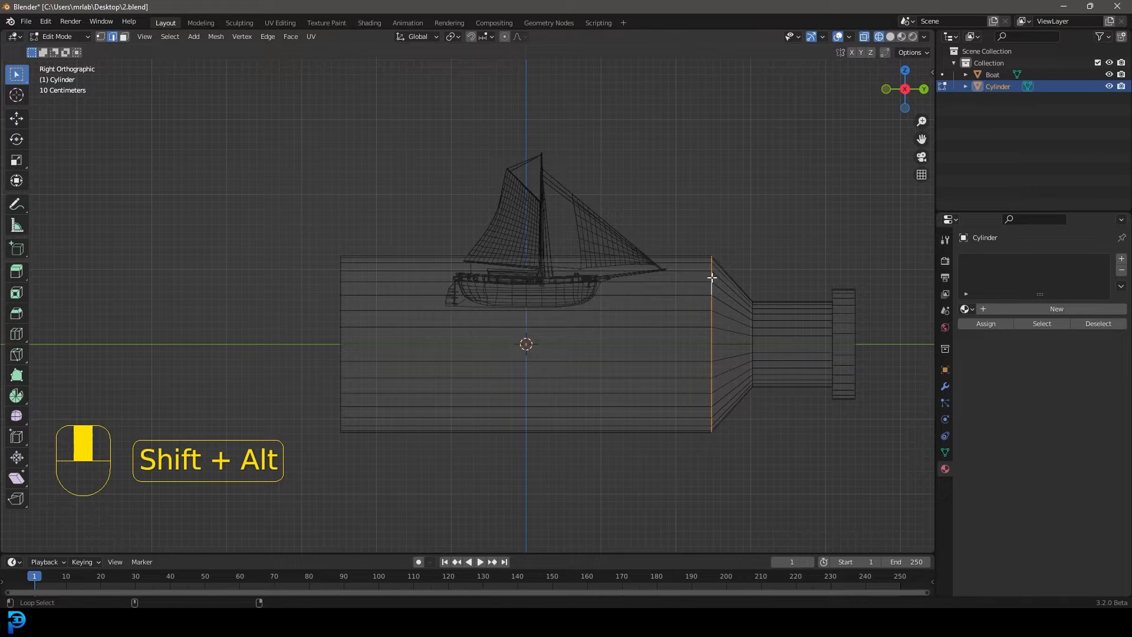
left_click(342, 288, "alt+shift")
scroll(609, 323, "down", 3)
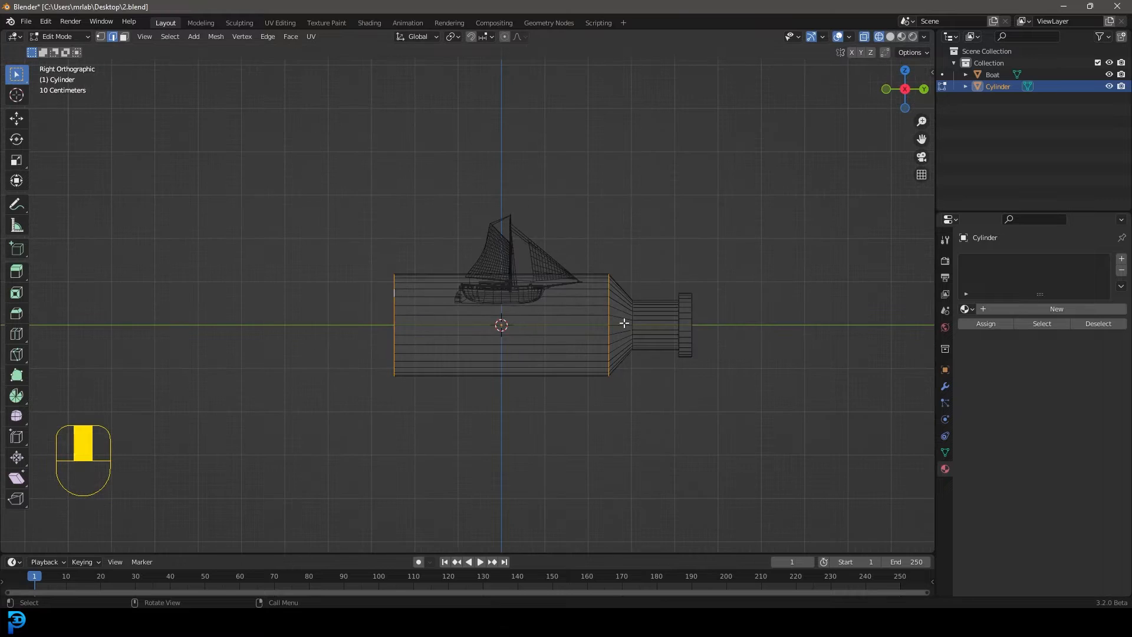
scroll(715, 323, "up", 2)
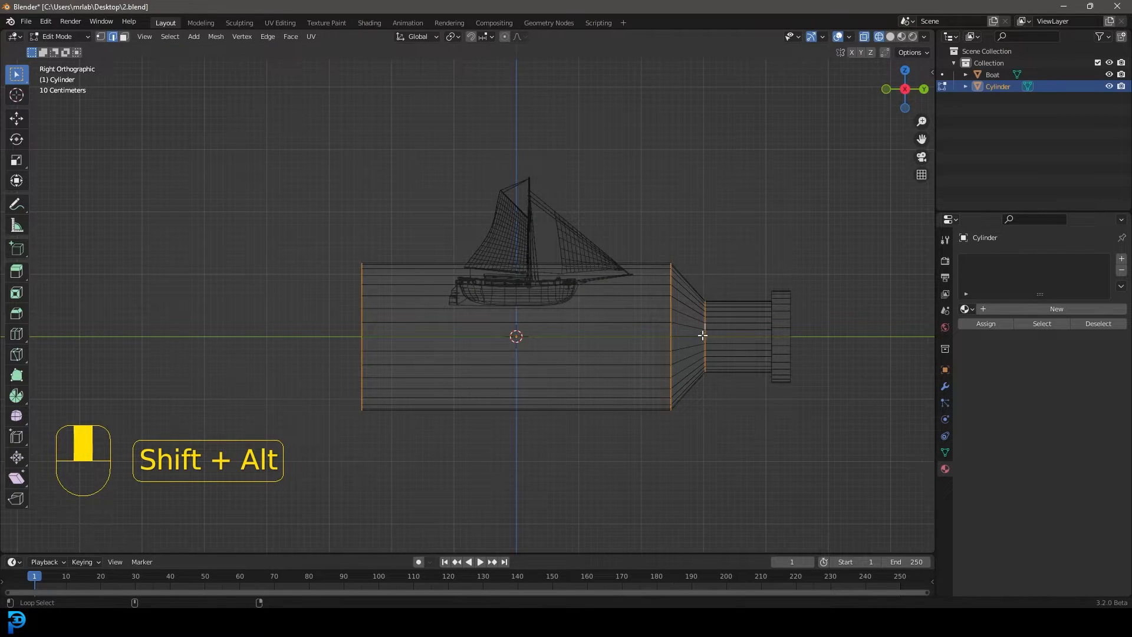
scroll(729, 384, "up", 2)
key("ctrl+b")
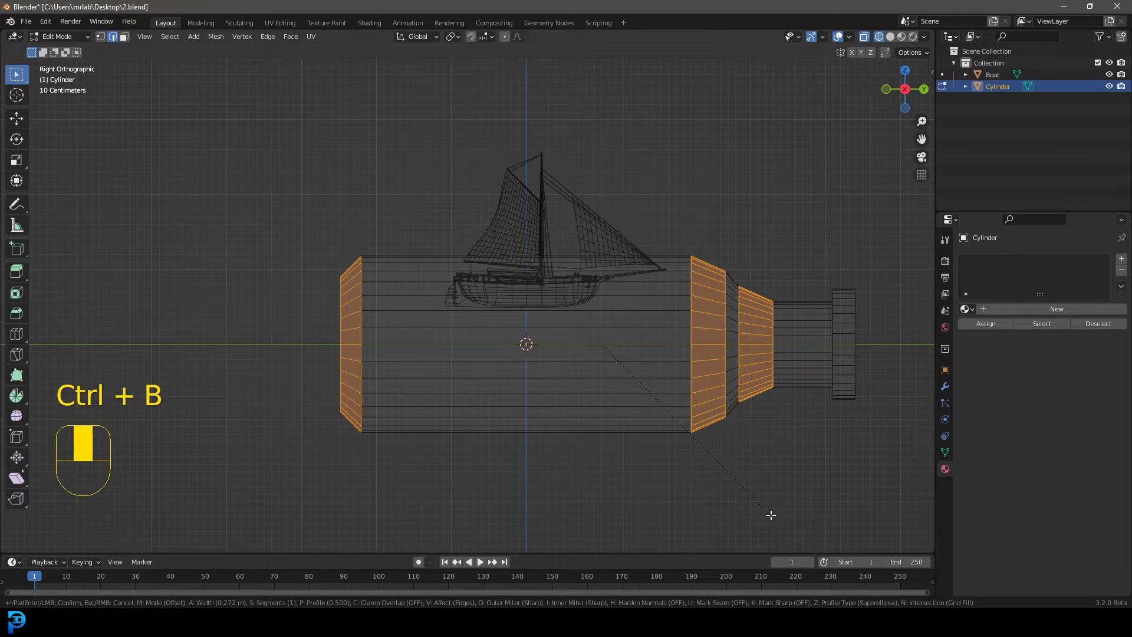
scroll(771, 515, "up", 3)
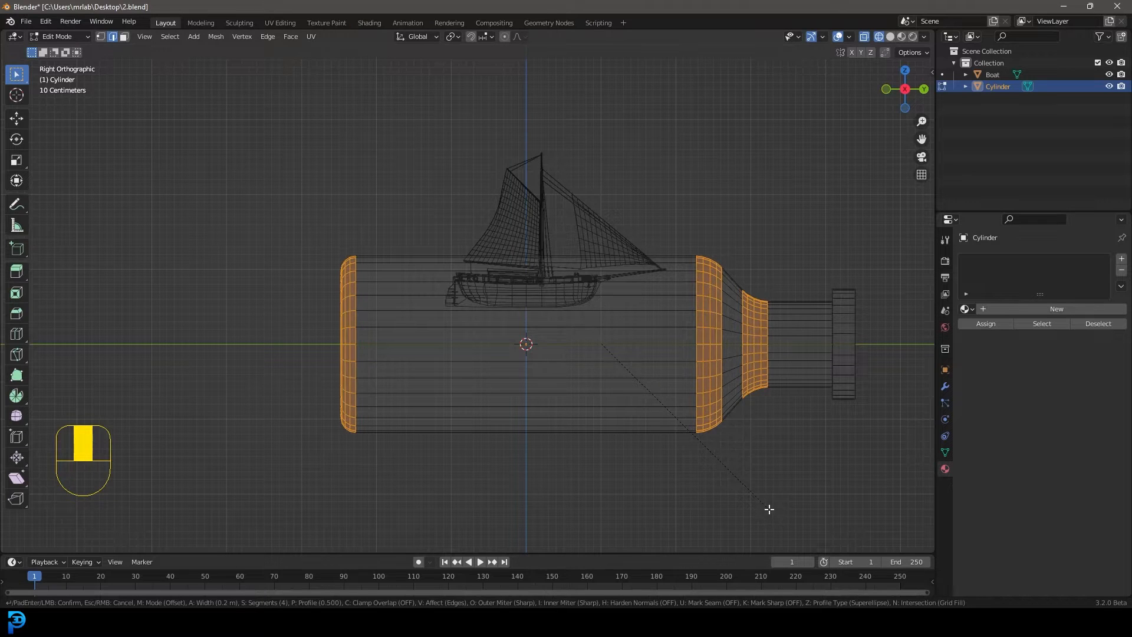
left_click(770, 513)
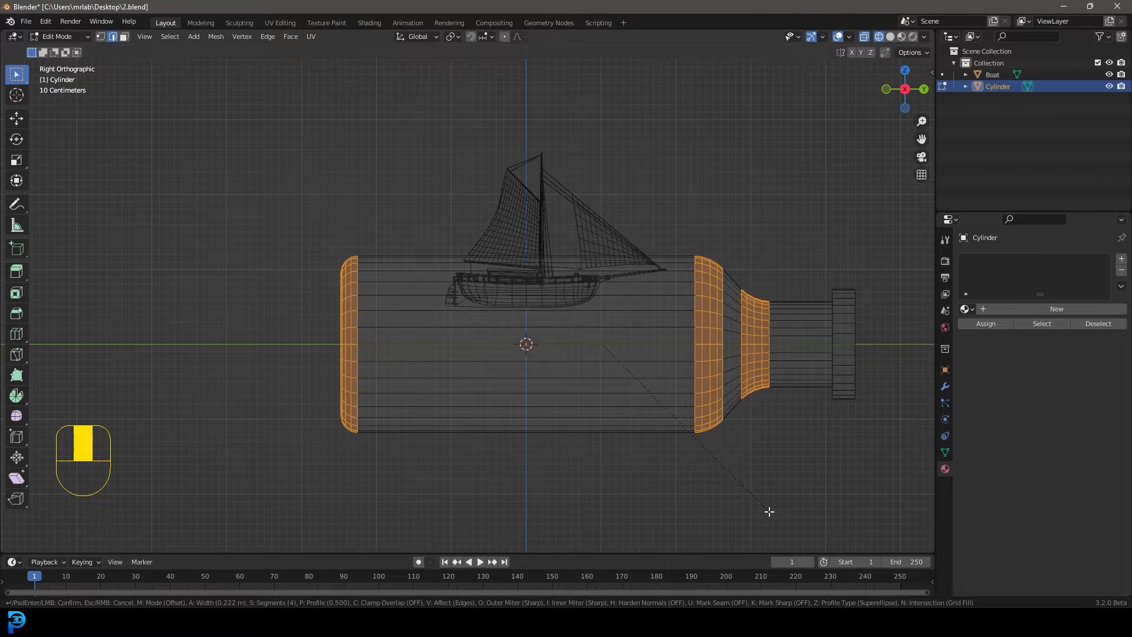
Add 14 evenly spaced, centred loop cuts around the straight body of the bottle
scroll(523, 265, "up", 1)
key("ctrl+r")
scroll(526, 267, "up", 13)
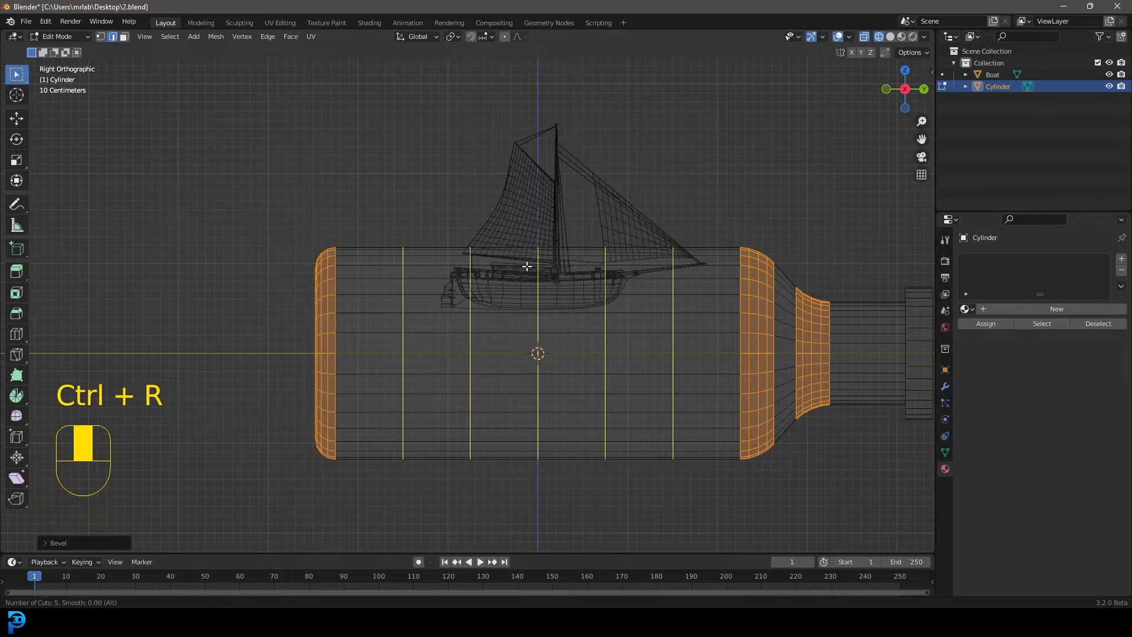
left_click(526, 267)
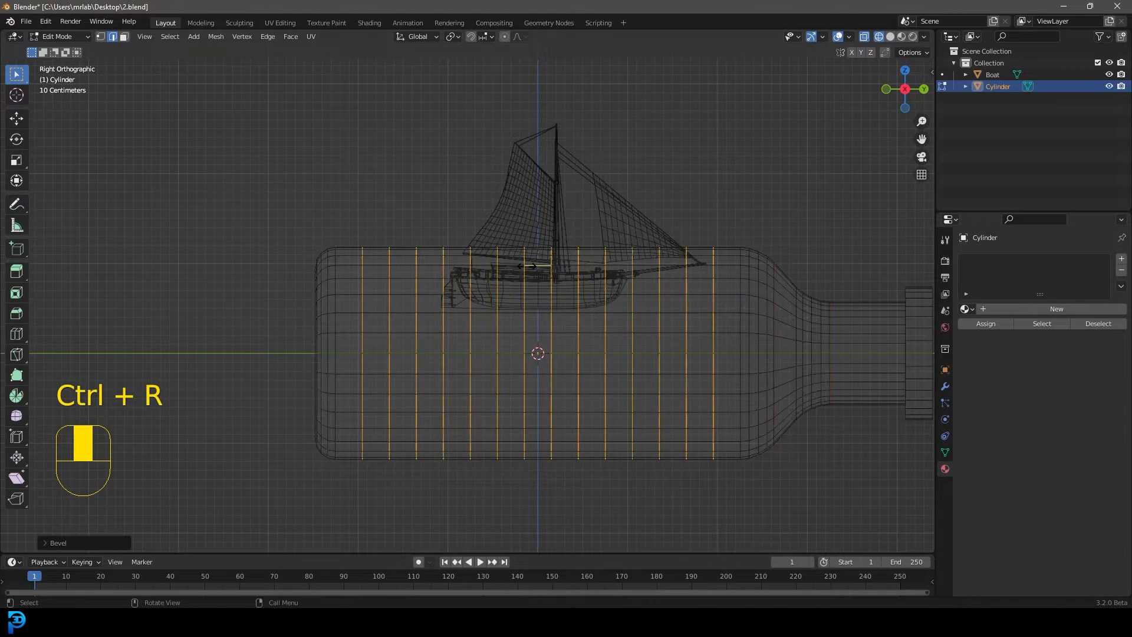
right_click(528, 266)
Add 3 evenly spaced, centred loop cuts around the bottle's neck
middle_click_drag(876, 331, 698, 312, "shift")
key("ctrl+r")
scroll(698, 313, "up", 2)
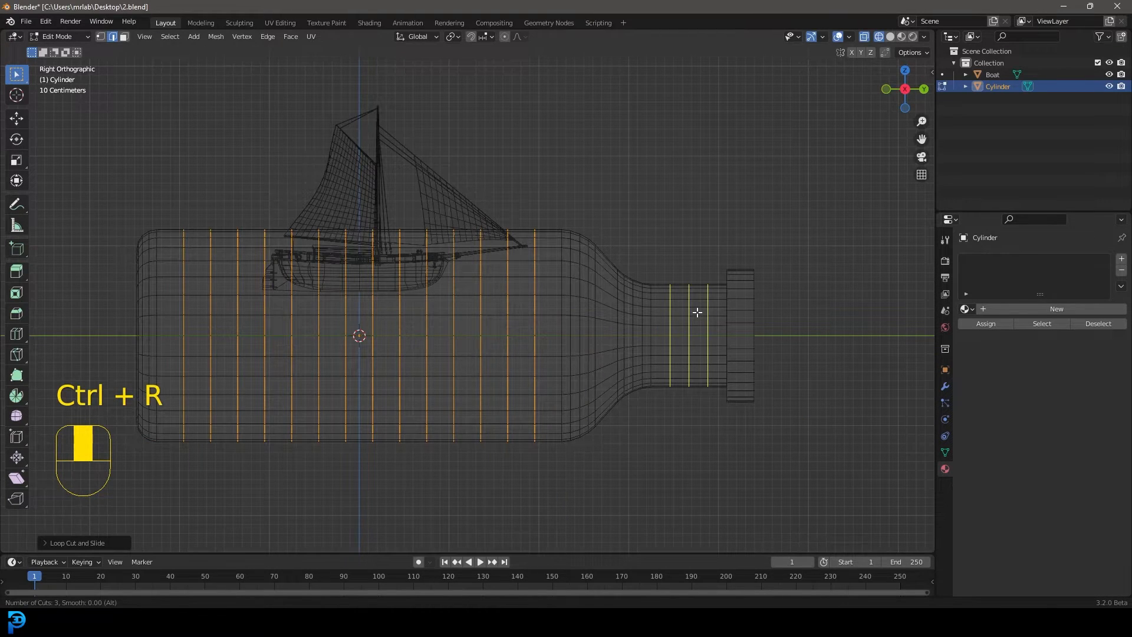
left_click(698, 312)
right_click(698, 313)
Bevel the edge loops at the back of the bottle's lip with 2 segments and a width of about 0.046 m
key("z")
mouse_move(755, 291)
middle_mouse_down()
mouse_move(784, 303)
mouse_move(651, 322)
middle_mouse_up()
scroll(651, 323, "up", 3)
key("alt+a")
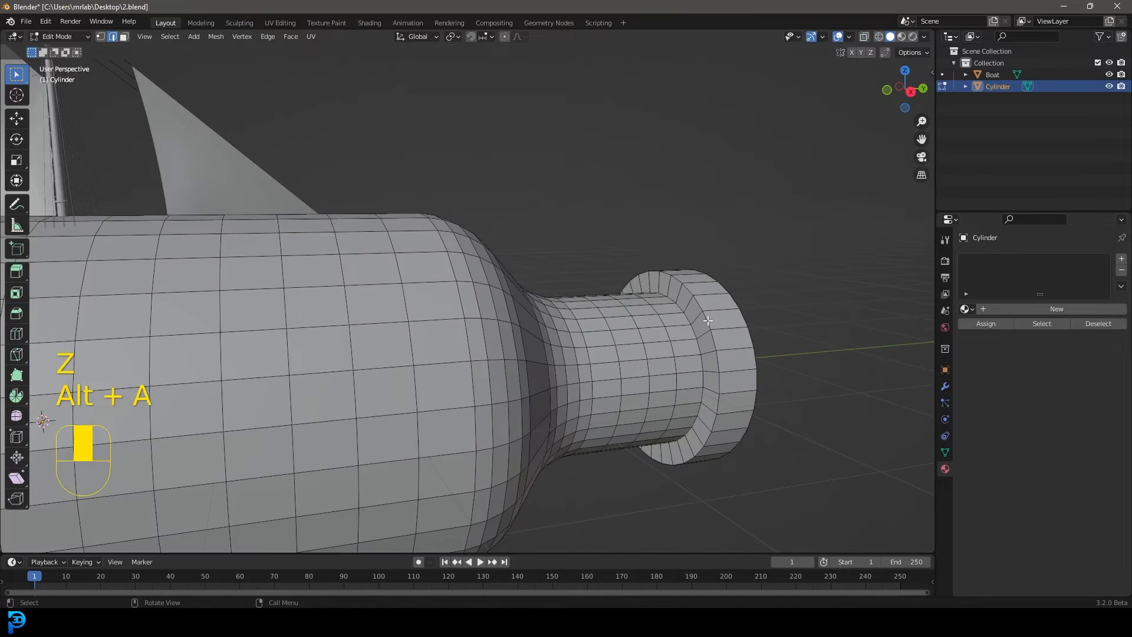
left_click(722, 331, "alt+shift")
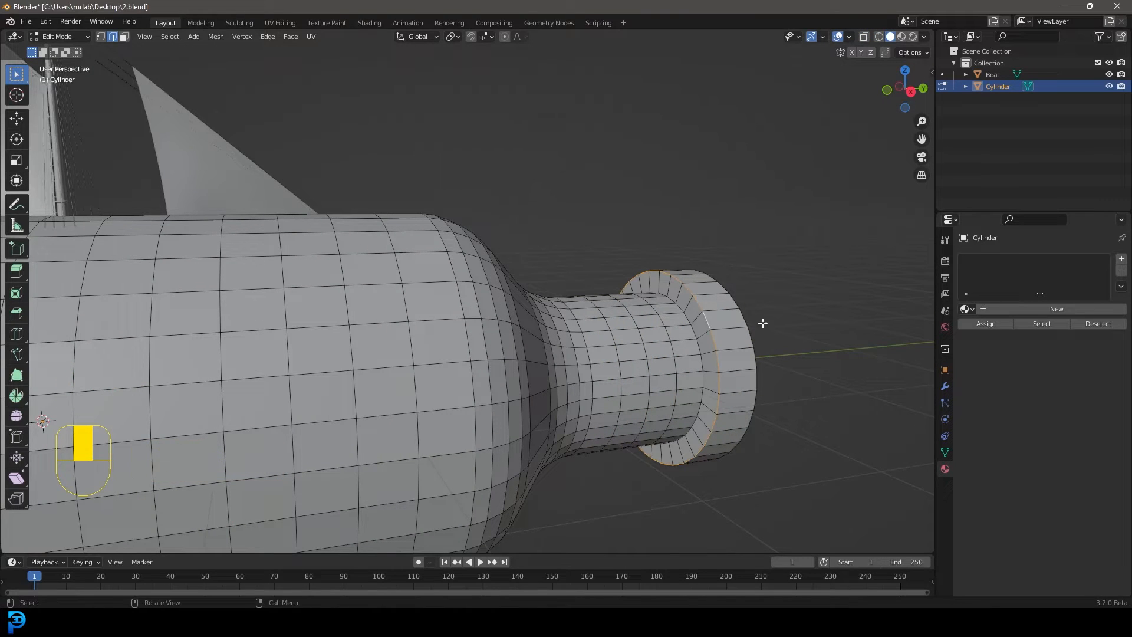
left_click(746, 317, "alt+shift")
mouse_move(776, 328)
middle_mouse_down()
mouse_move(751, 323)
mouse_move(759, 328)
middle_mouse_up()
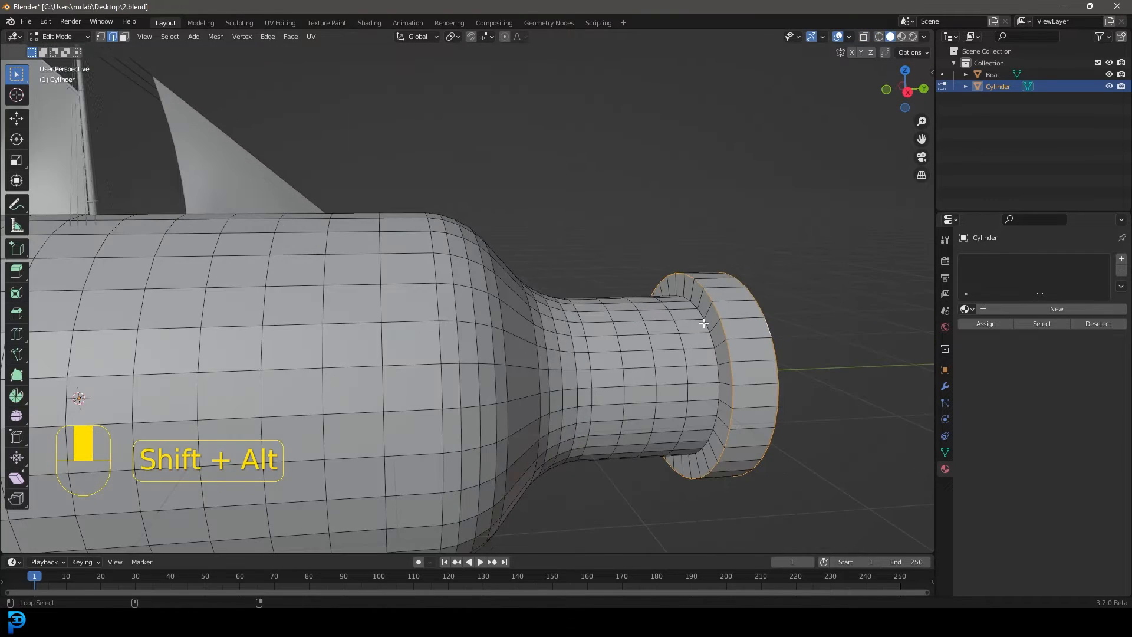
left_click(704, 323, "alt+shift")
key("ctrl+b")
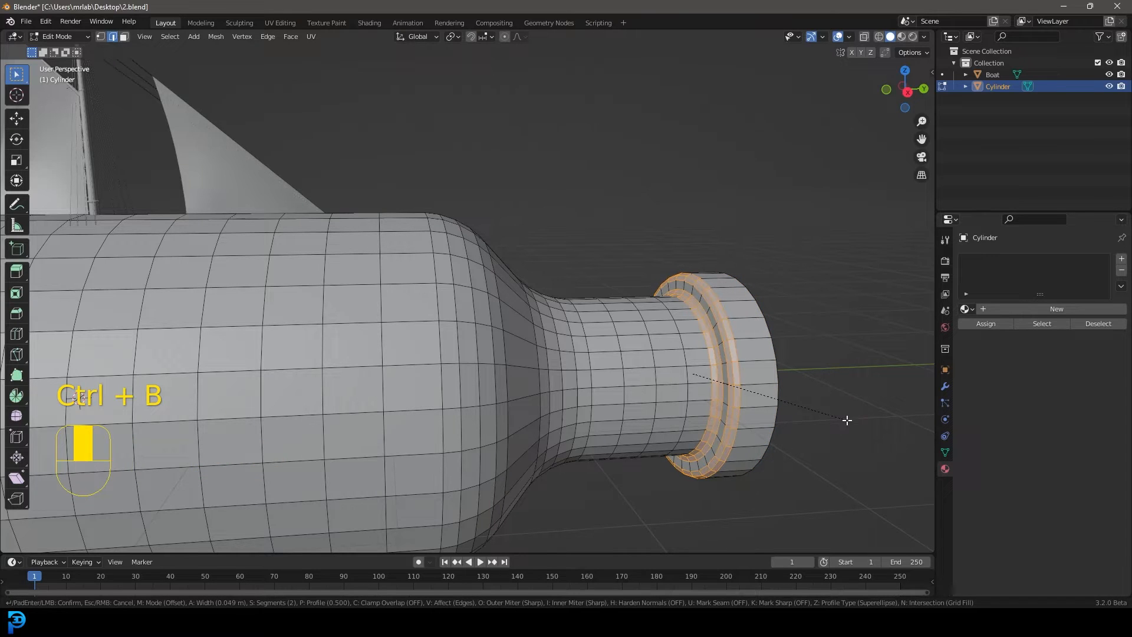
scroll(846, 420, "up", 2)
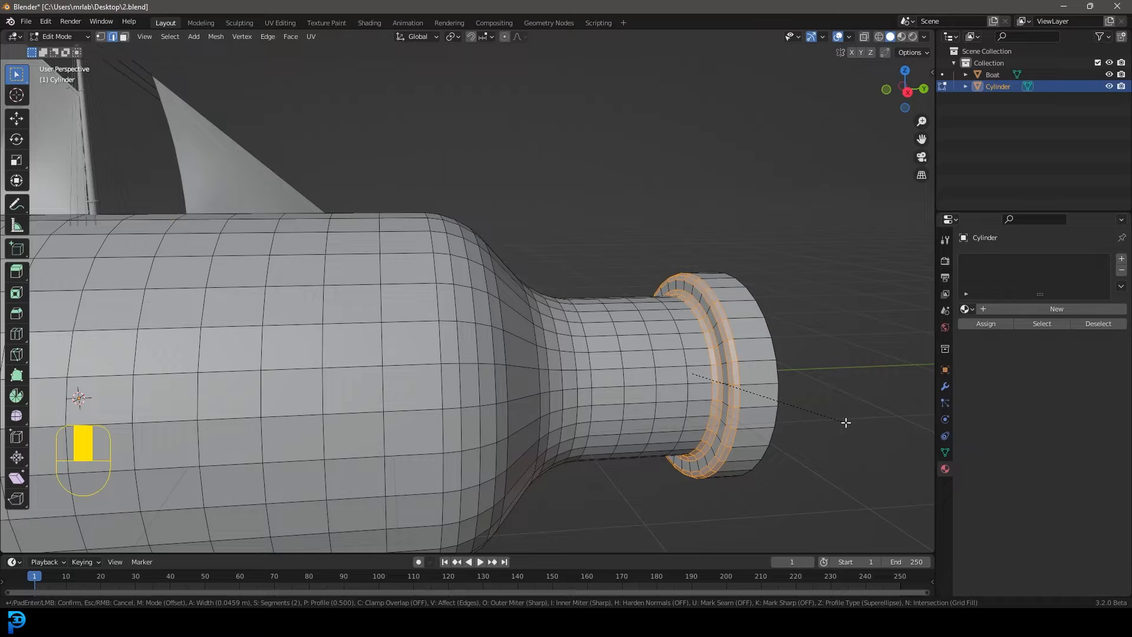
left_click(847, 422)
Return the bottle to Object Mode and give it smooth shading
scroll(708, 329, "down", 5)
middle_click_drag(705, 323, 650, 321)
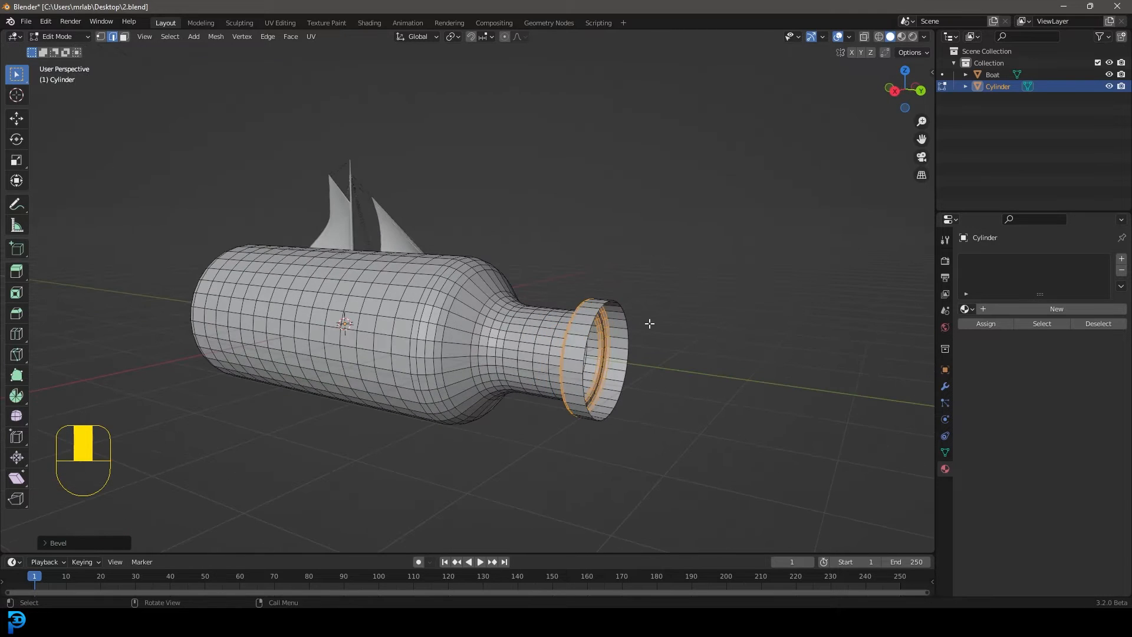
key("Tab")
middle_click_drag(553, 299, 455, 296)
right_click(454, 296)
left_click(399, 297)
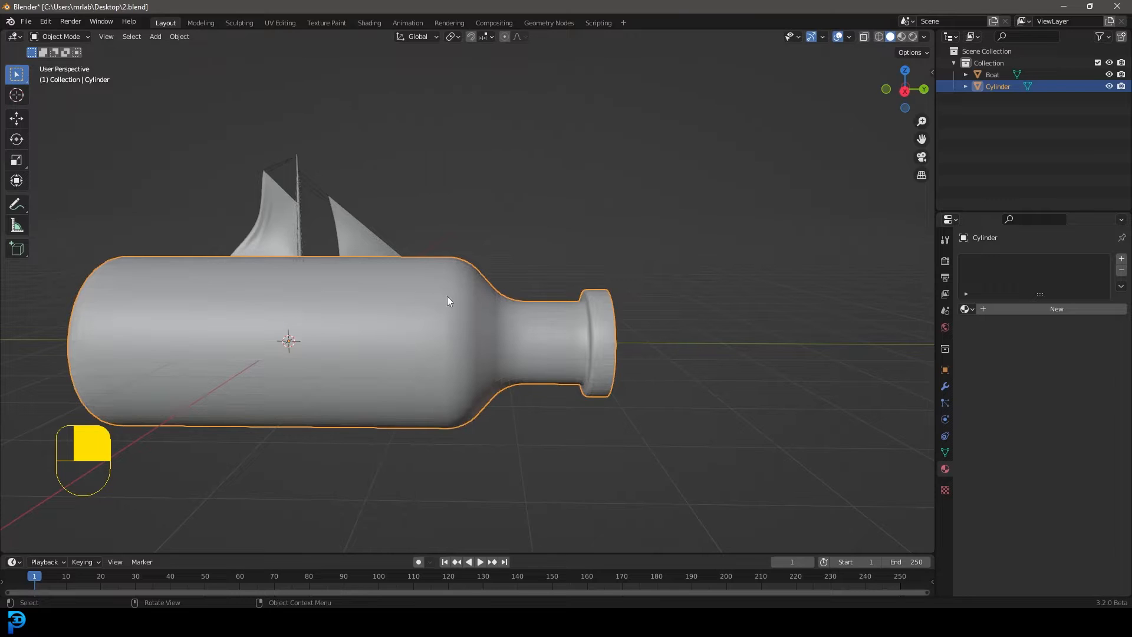
Add a Solidify modifier to the bottle with a negative thickness of about 0.1 m and apply it
middle_click_drag(779, 311, 932, 311)
left_click(946, 385)
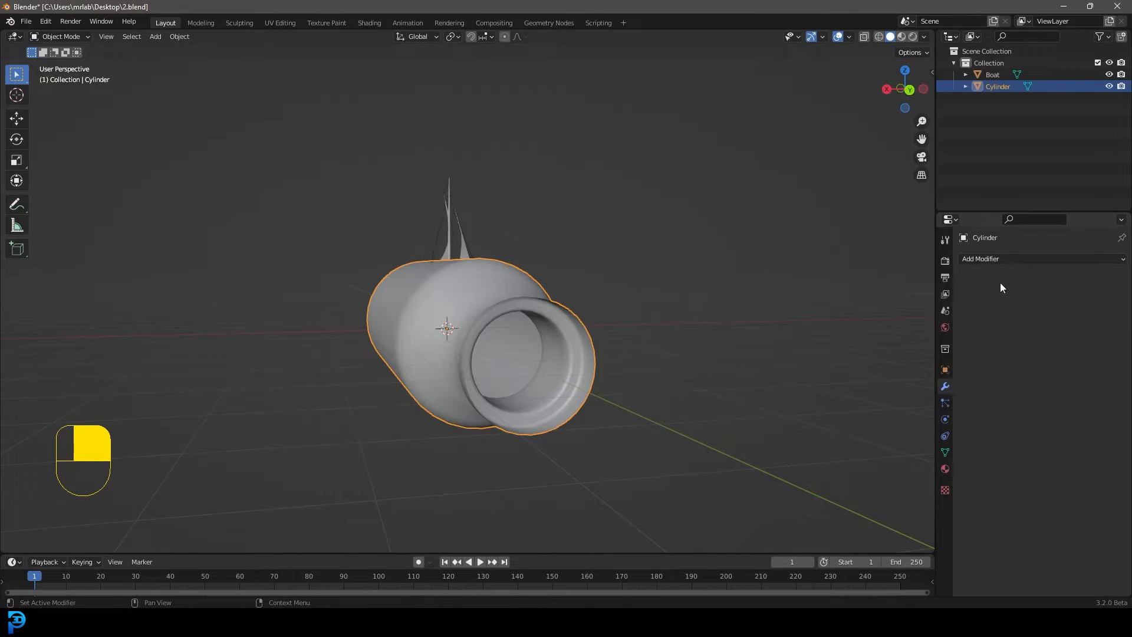
left_click(992, 258)
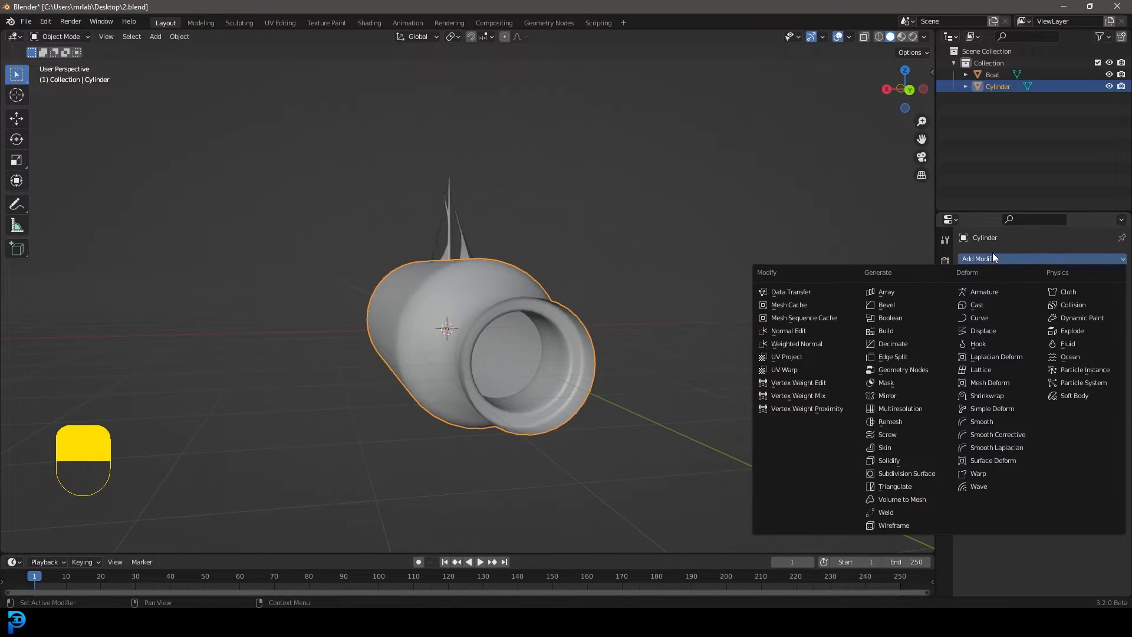
left_click(898, 458)
scroll(477, 316, "up", 3)
left_click_drag(1088, 311, 1041, 311)
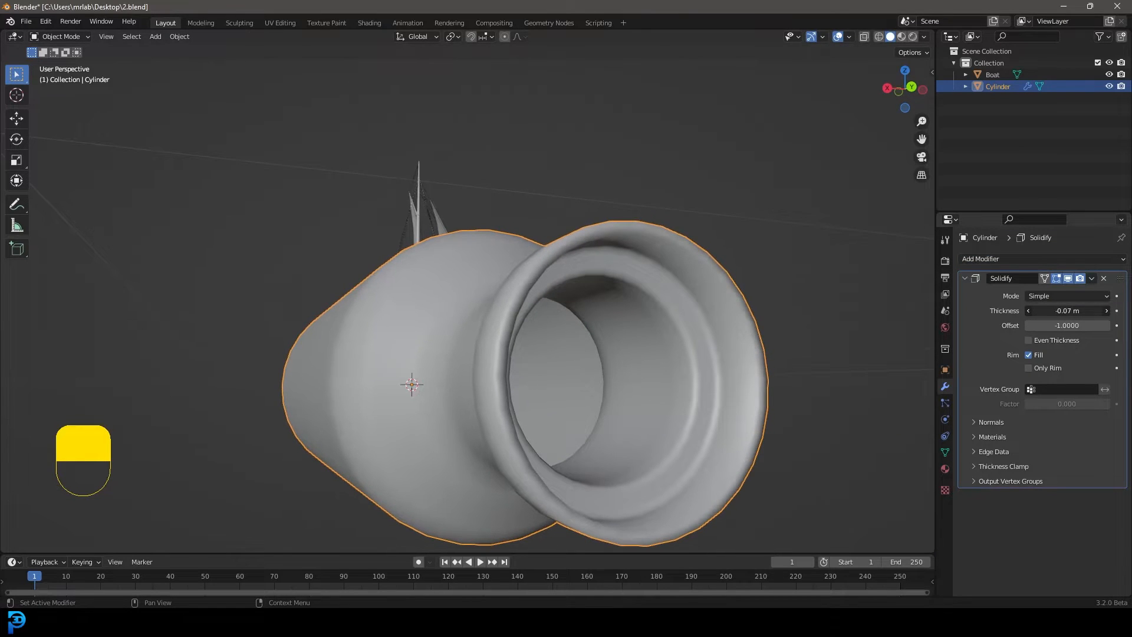
scroll(553, 331, "down", 3)
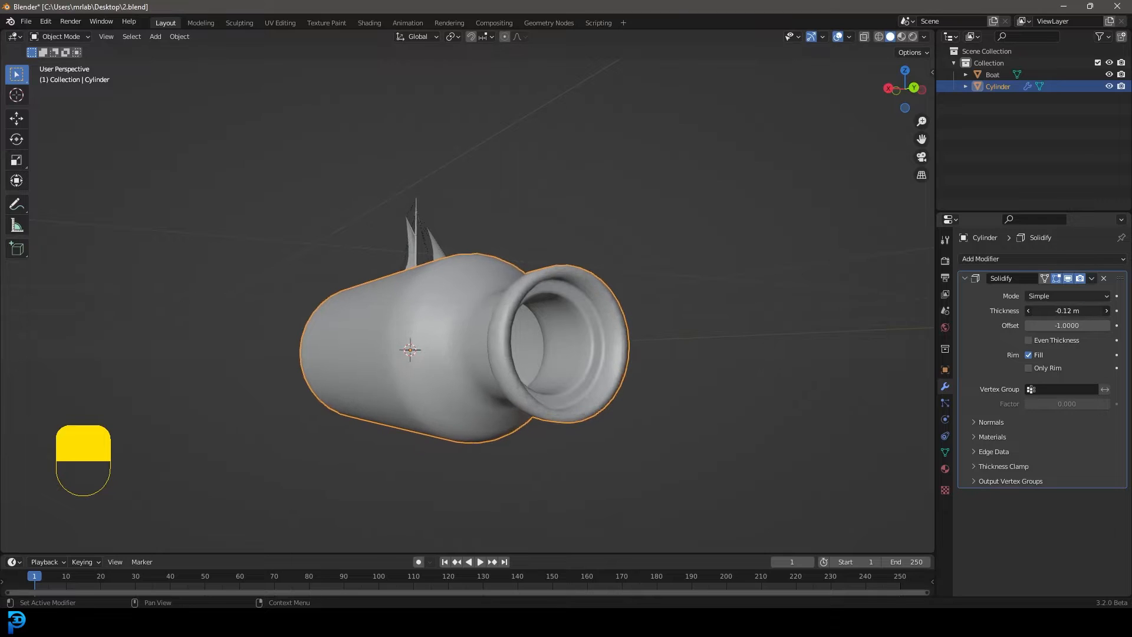
left_click(1092, 279)
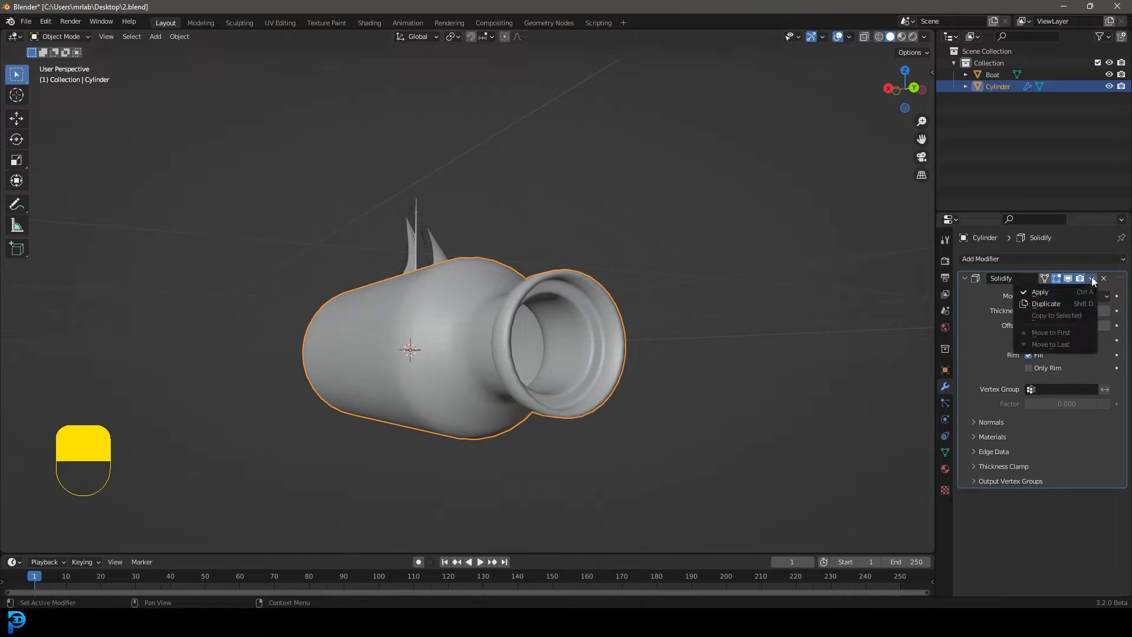
left_click(1061, 292)
Add a Subdivision Surface modifier to the bottle, with the wireframe shown in the right side view
scroll(596, 343, "down", 2)
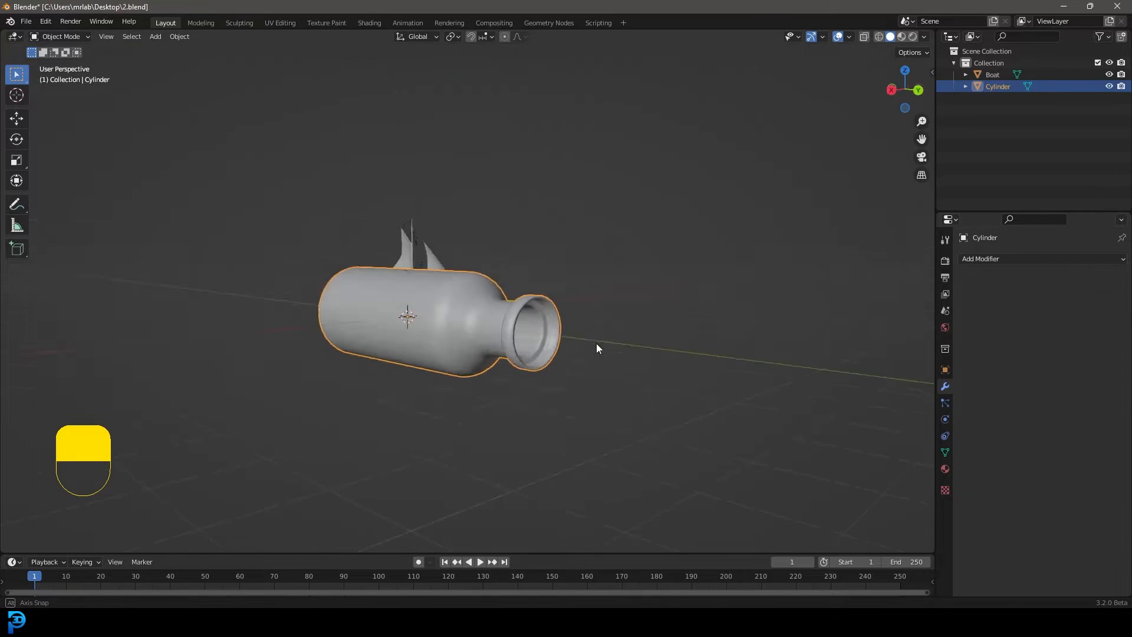
middle_click_drag(597, 343, 527, 298)
key("KP_1")
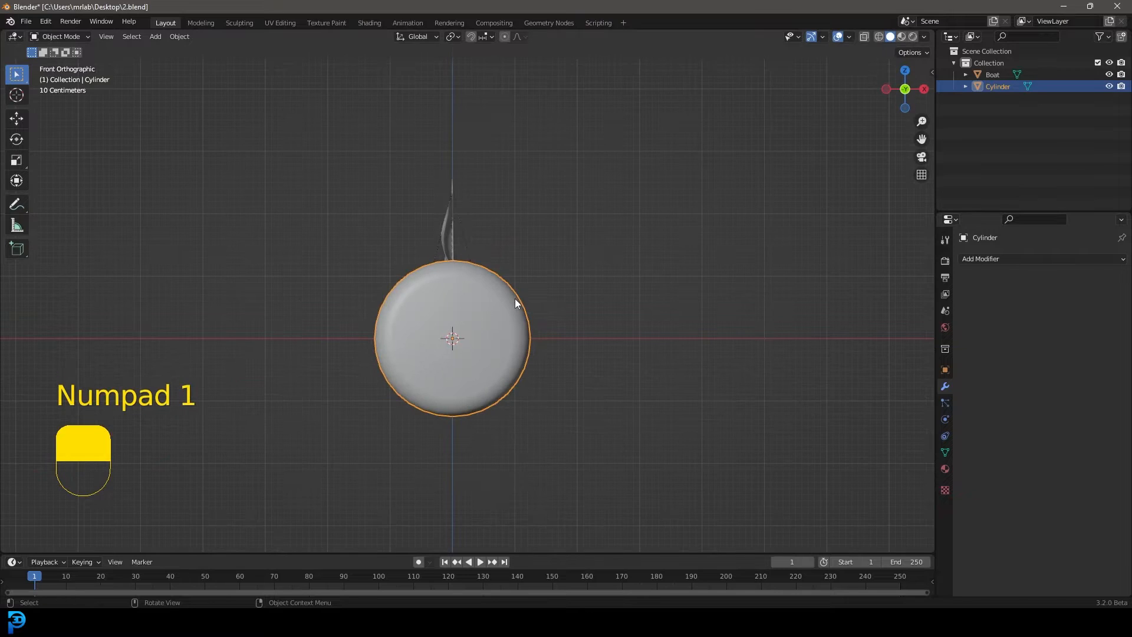
key("KP_3")
scroll(514, 299, "up", 1)
middle_click_drag(444, 306, 569, 291, "shift")
key("z")
left_click(608, 283)
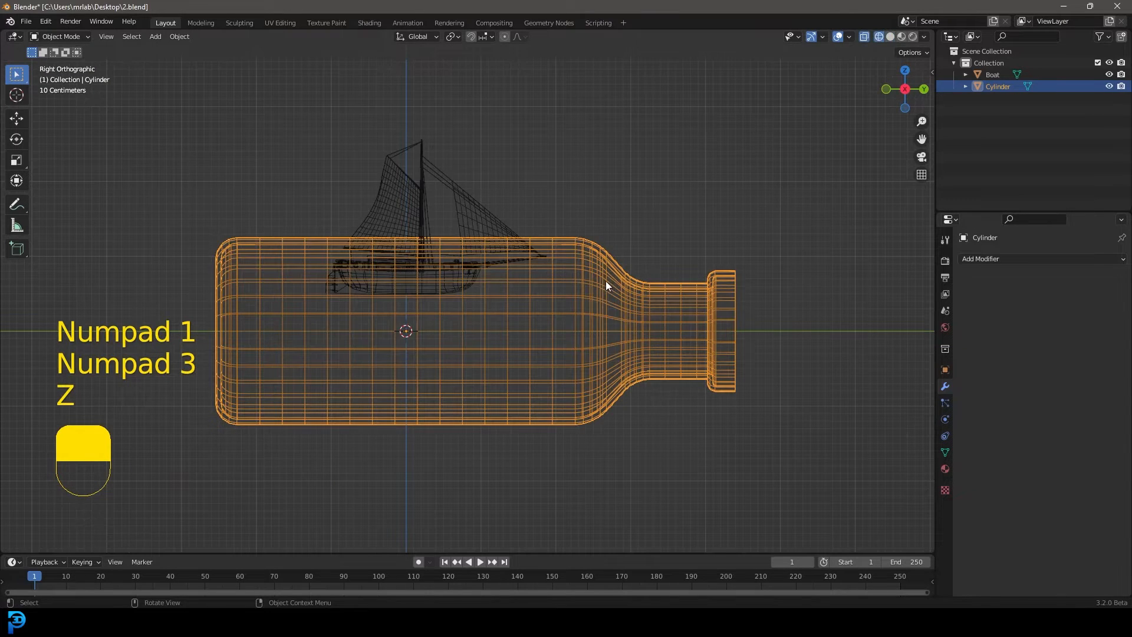
left_click(1004, 260)
left_click(879, 470)
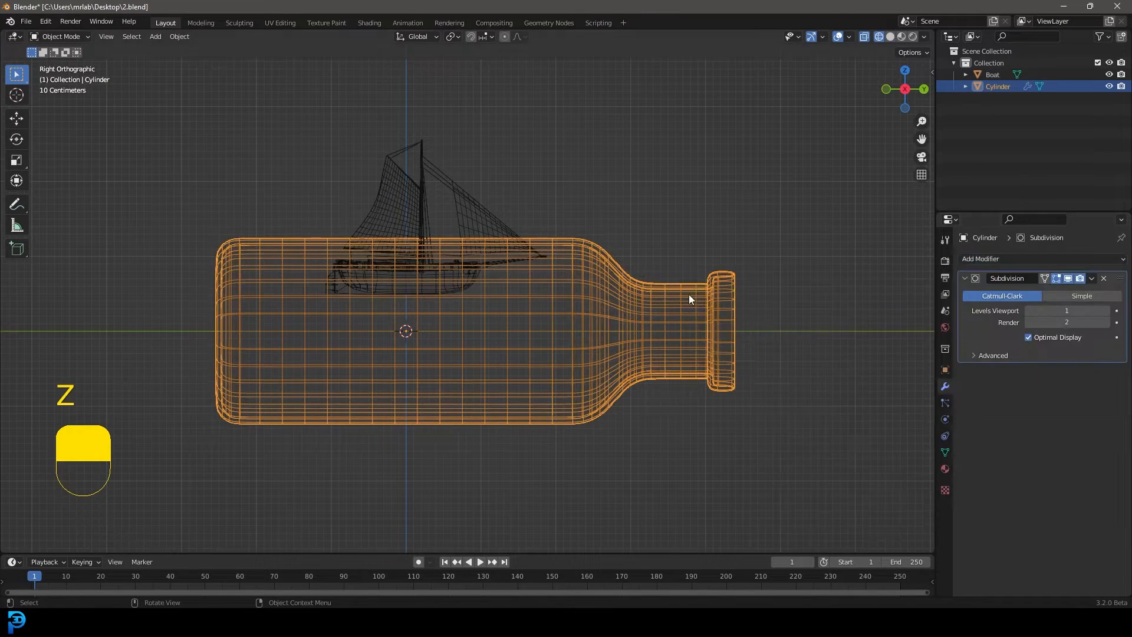
Apply the bottle's Subdivision modifier, clear the mesh selection in Edit Mode and return to Object Mode
key("z")
left_click(812, 316)
scroll(717, 293, "up", 1)
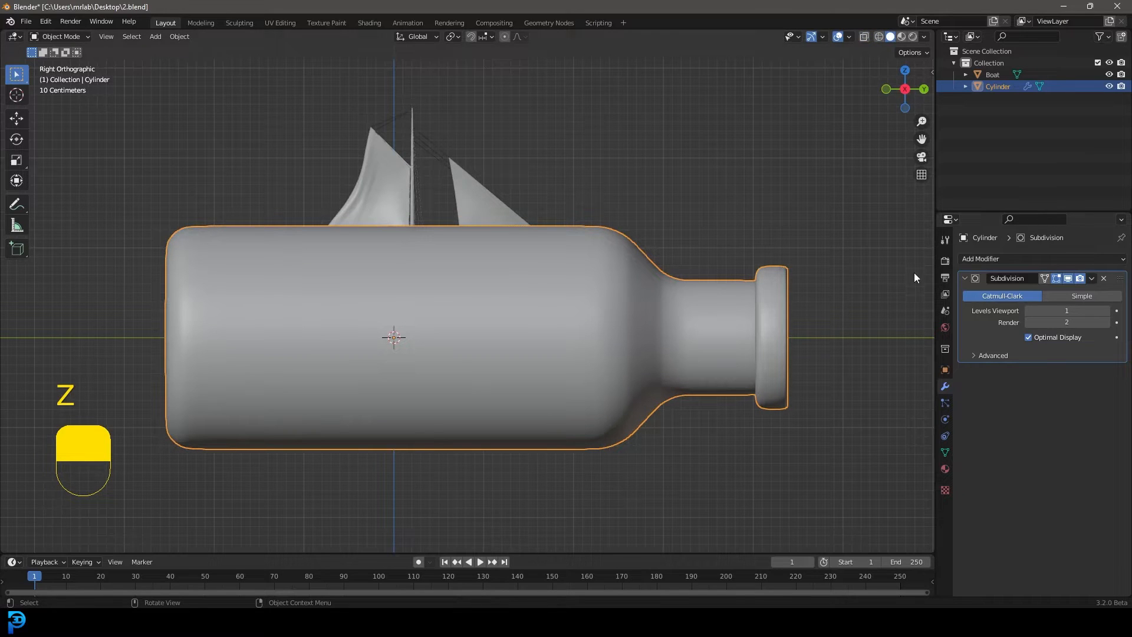
left_click(1091, 279)
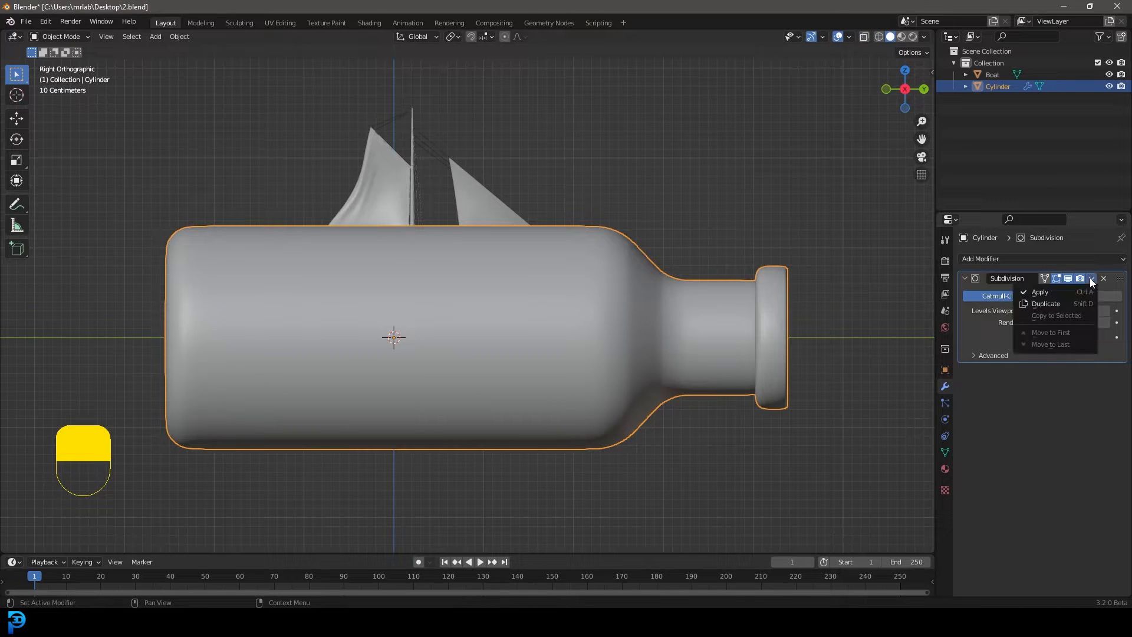
left_click(1049, 291)
key("Tab")
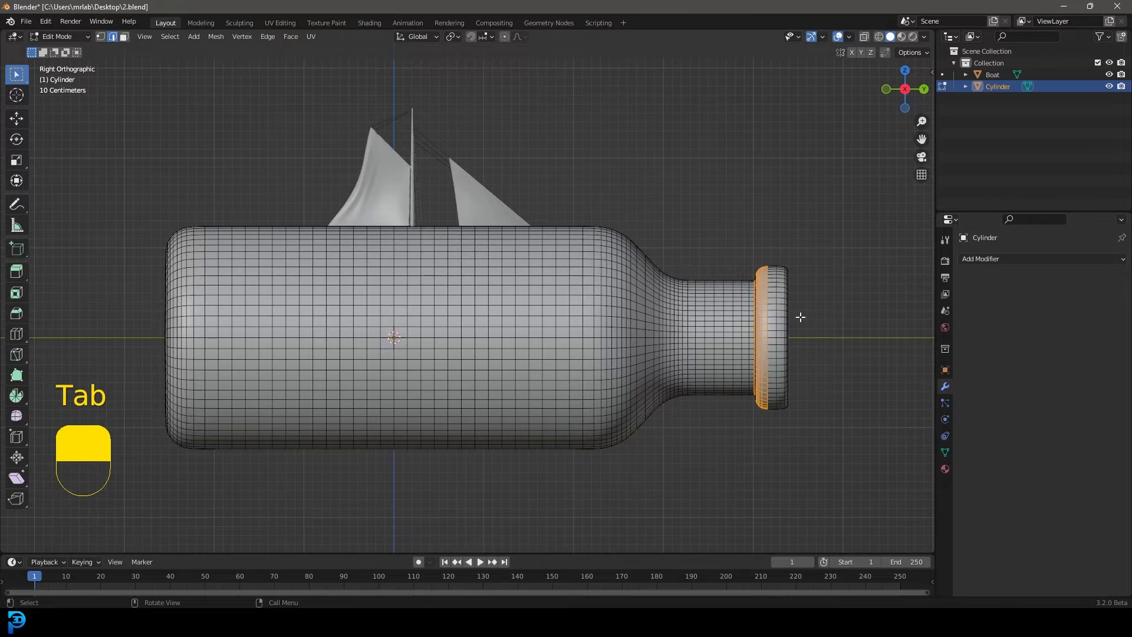
middle_click_drag(800, 317, 611, 322)
key("alt+a")
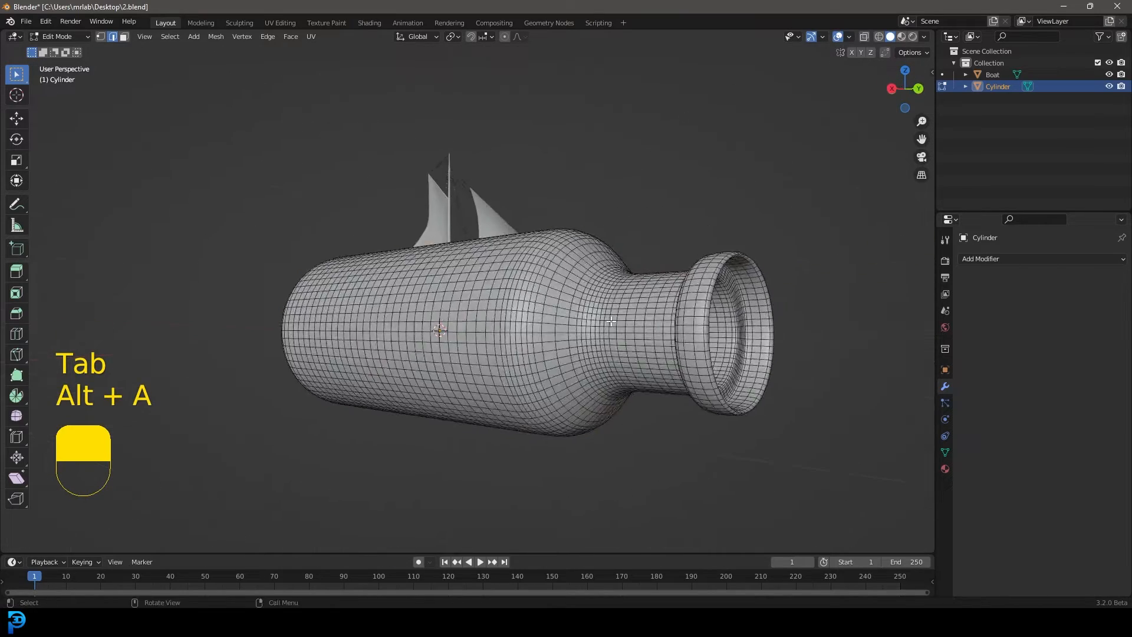
key("Tab")
Raise the bottle about 1.57 m along the Z axis in the wireframe side view so it encloses the boat
key("KP_1")
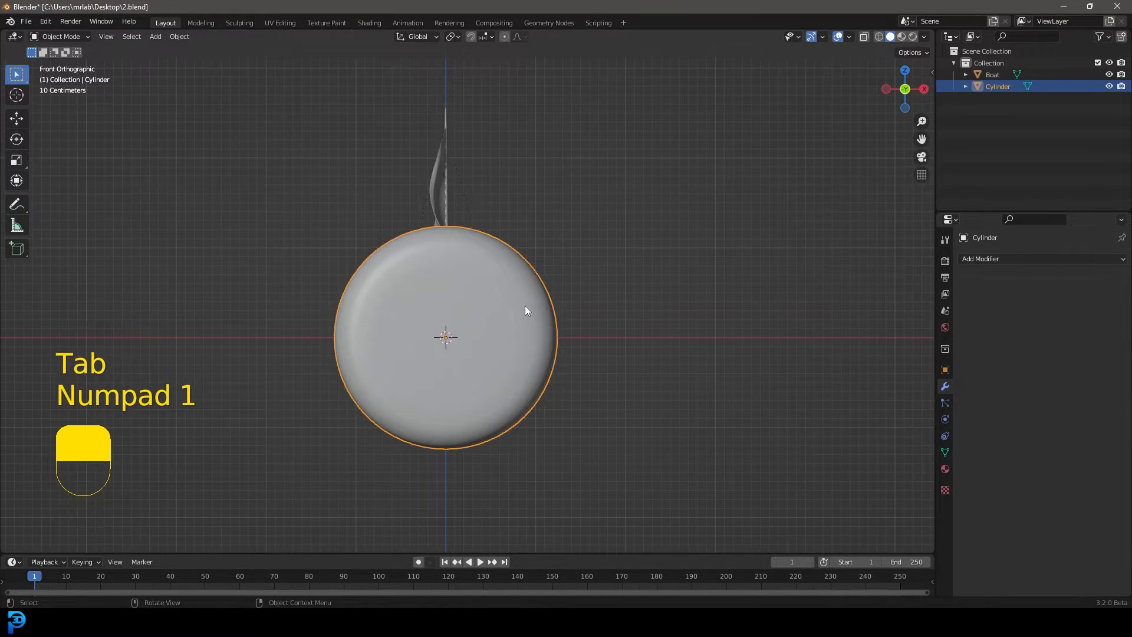
key("KP_3")
scroll(523, 306, "down", 3)
middle_click_drag(460, 305, 552, 316, "shift")
scroll(552, 316, "up", 1)
key("z")
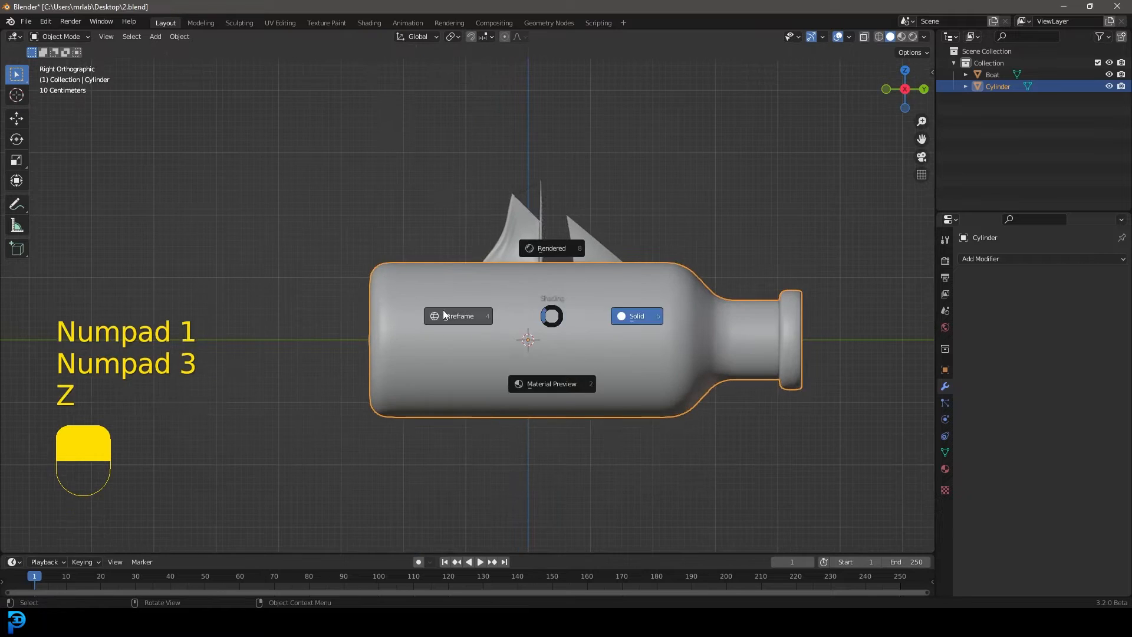
left_click(443, 316)
middle_click_drag(626, 342, 602, 357, "shift")
scroll(603, 357, "up", 1)
key("g")
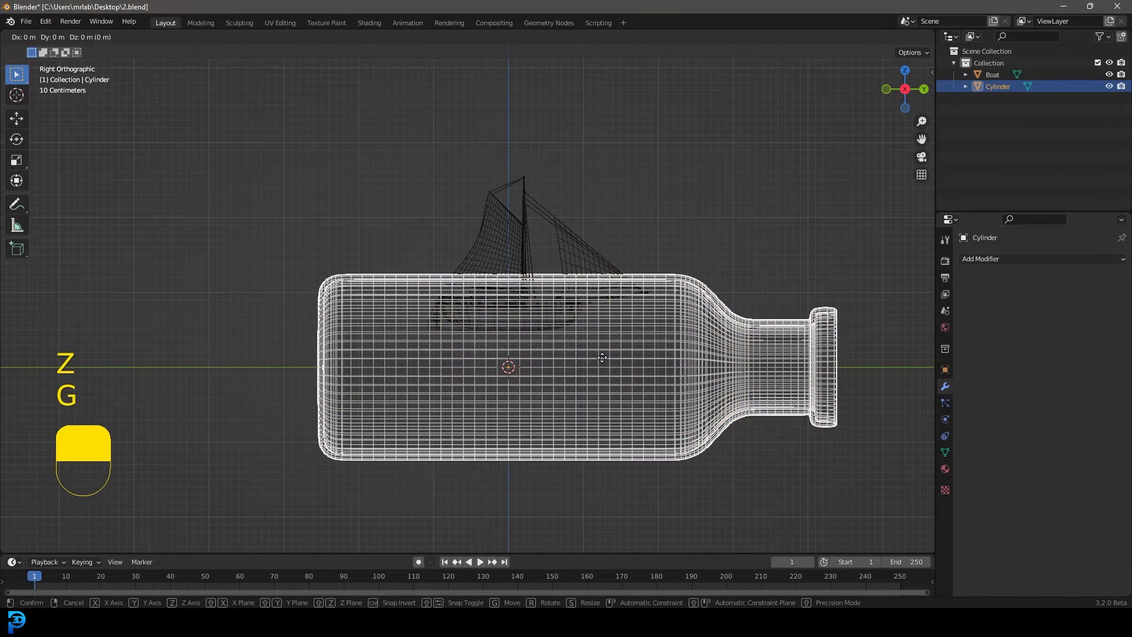
key("z")
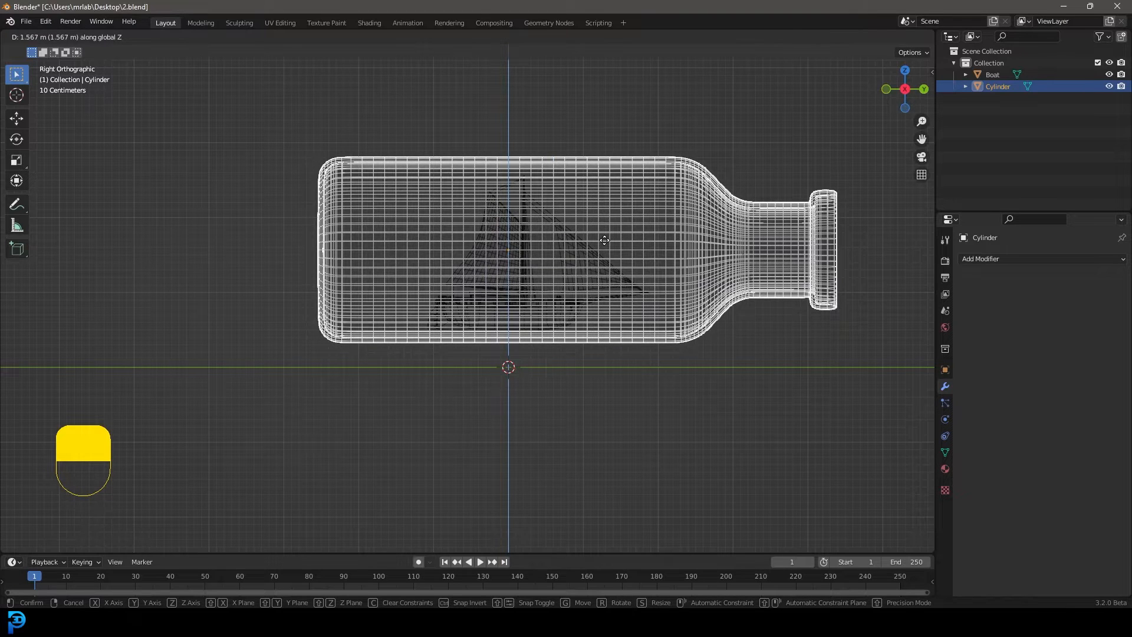
left_click(595, 239)
Move the boat about 0.07 m up and slightly toward the neck inside the bottle
left_click(572, 235)
scroll(575, 247, "up", 1)
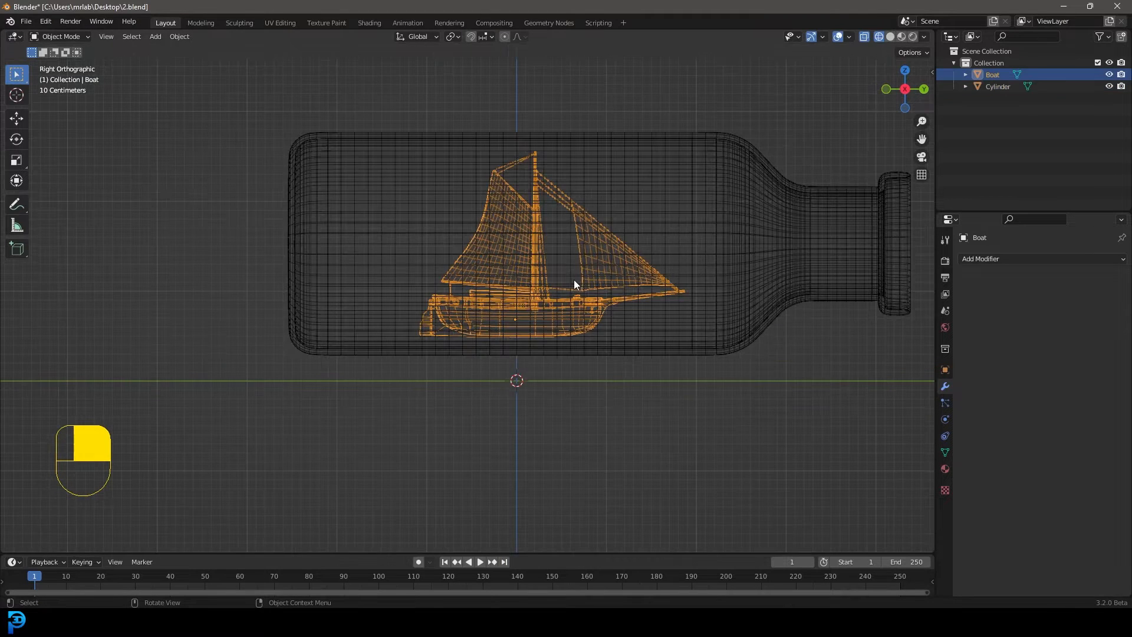
key("g")
key("shift")
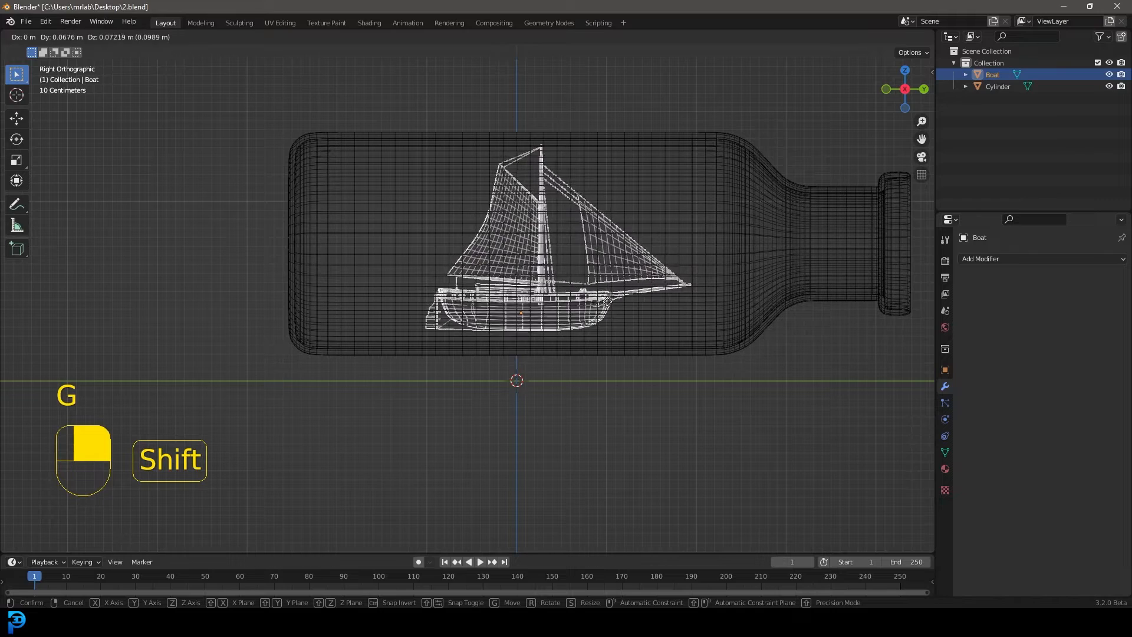
left_click(616, 294)
Examine the boat's placement inside the bottle from several angles in solid shading
scroll(637, 260, "down", 3)
middle_click_drag(640, 240, 506, 261)
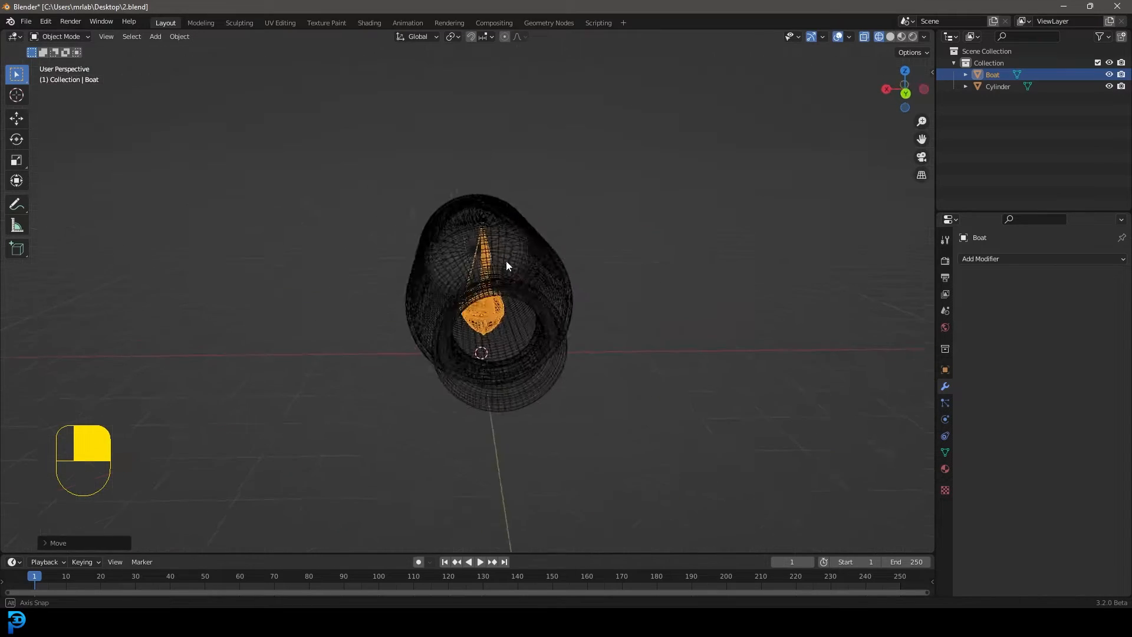
key("z")
left_click(591, 266)
mouse_move(591, 267)
middle_mouse_down()
mouse_move(505, 340)
mouse_move(581, 326)
mouse_move(573, 305)
middle_mouse_up()
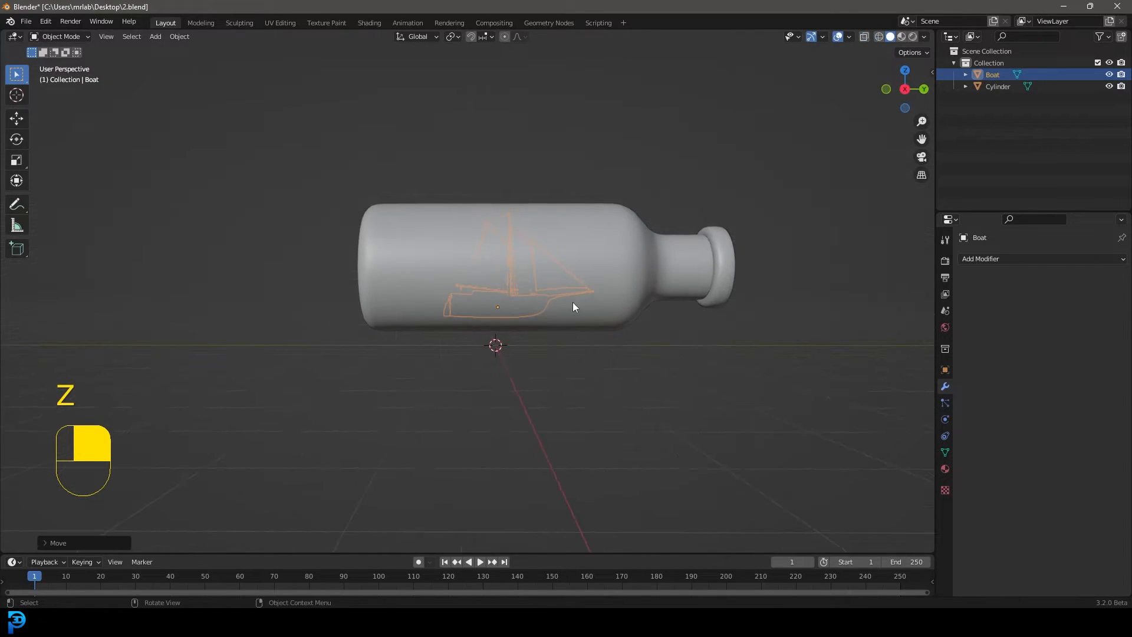
key("KP_3")
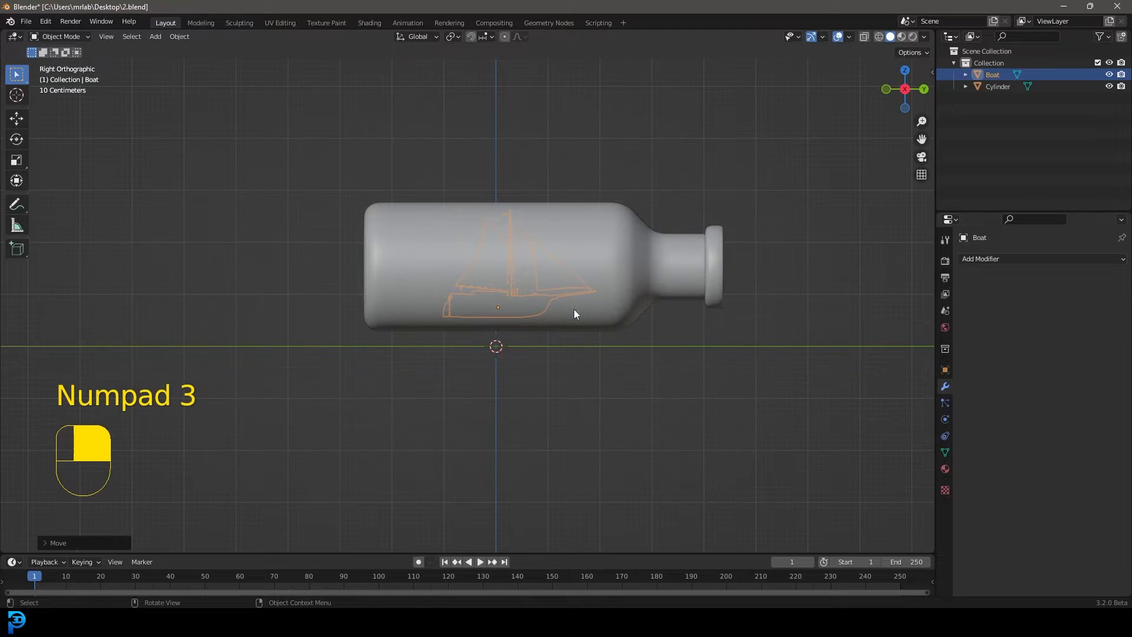
scroll(560, 307, "up", 2)
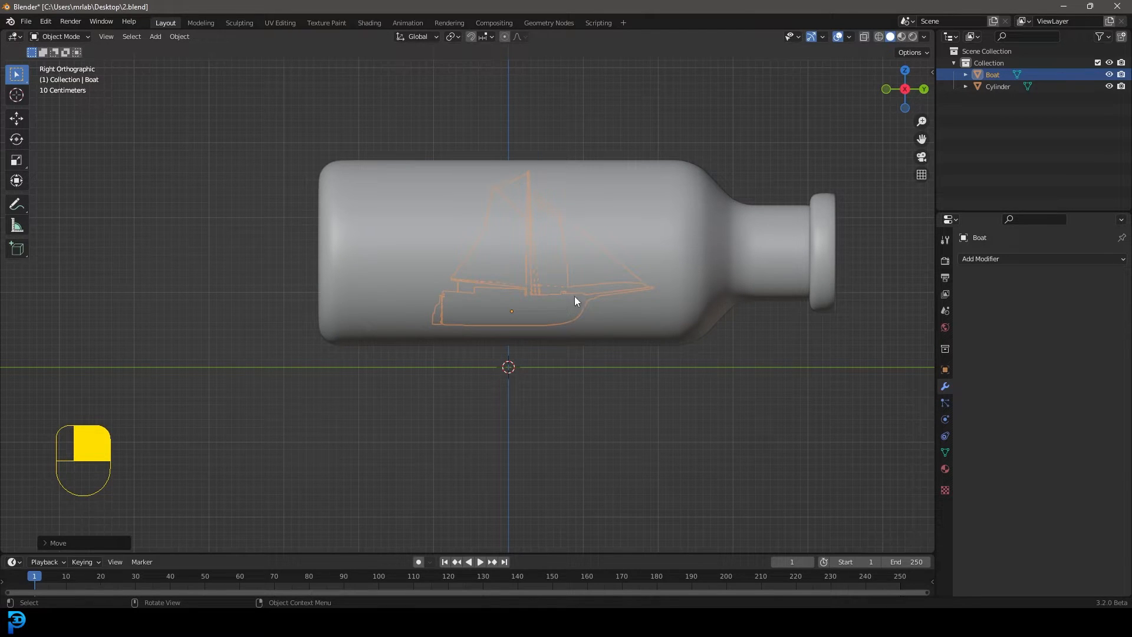
Select the bottle object through wireframe shading and return to the solid side view
key("z")
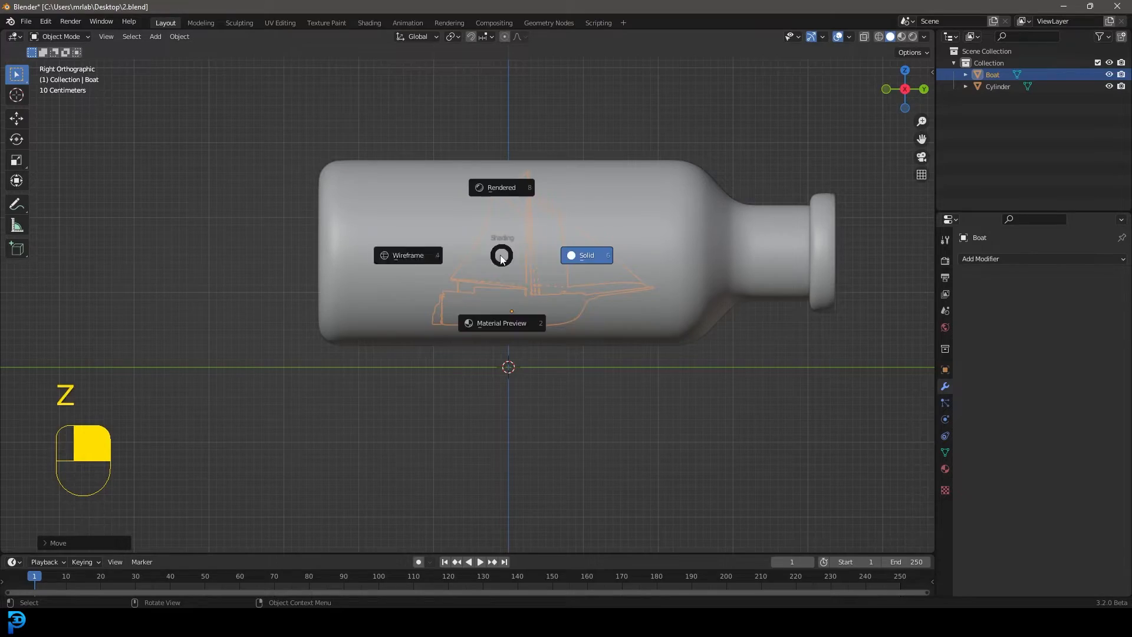
left_click(401, 254)
left_click(831, 228)
mouse_move(831, 228)
middle_mouse_down()
mouse_move(749, 236)
mouse_move(626, 274)
mouse_move(656, 277)
middle_mouse_up()
key("z")
left_click(758, 254)
scroll(656, 277, "up", 2)
key("KP_1")
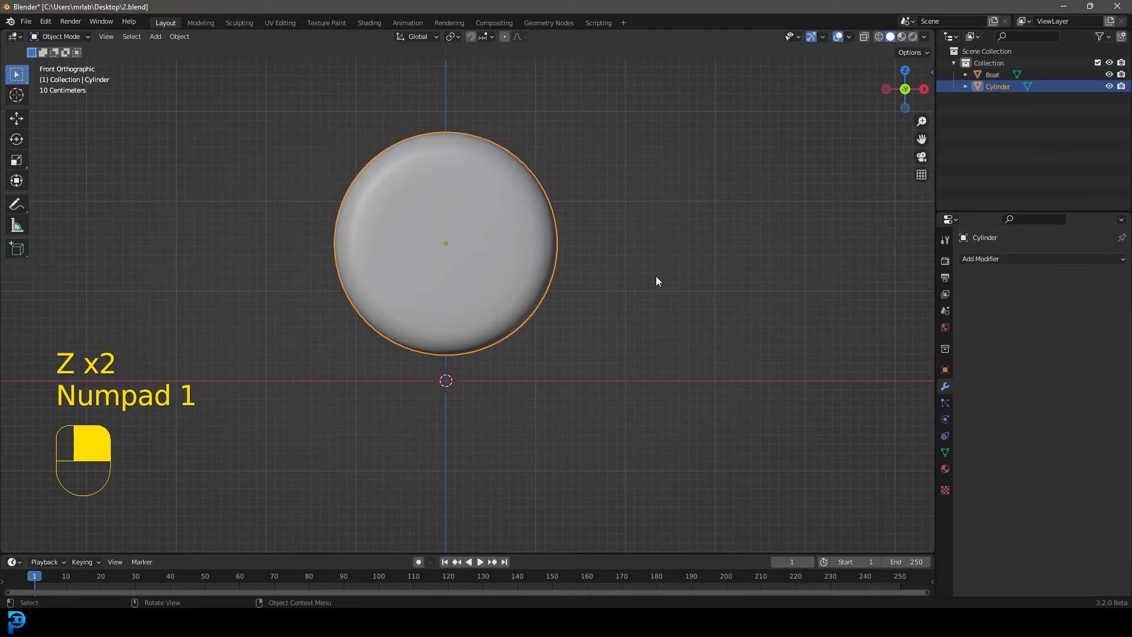
key("KP_3")
scroll(523, 367, "down", 2)
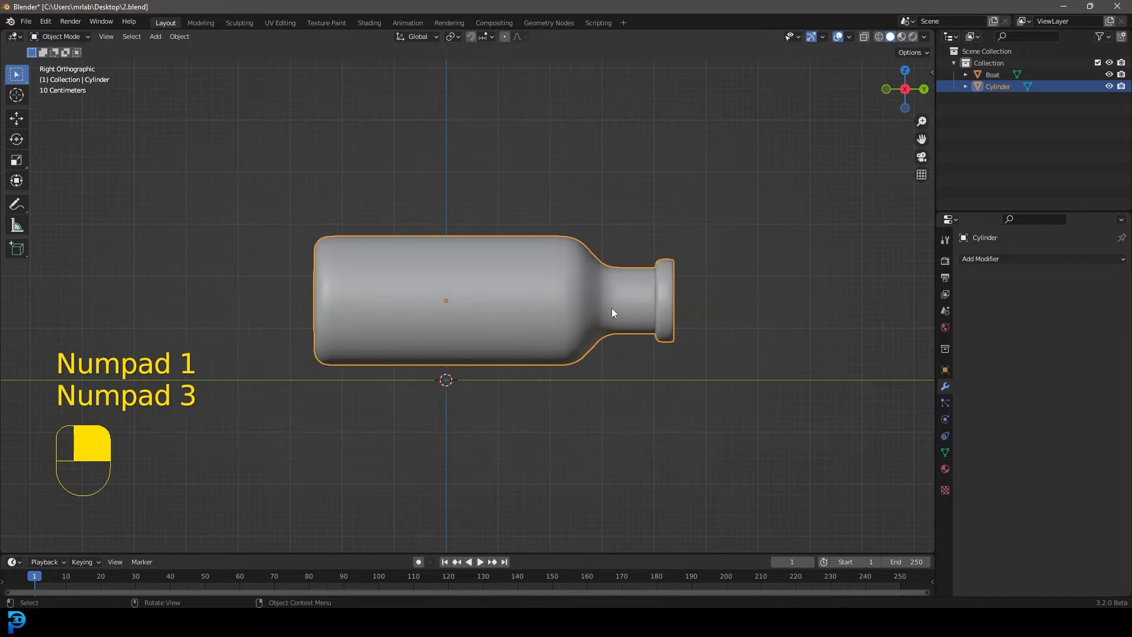
key("g")
right_click(551, 263)
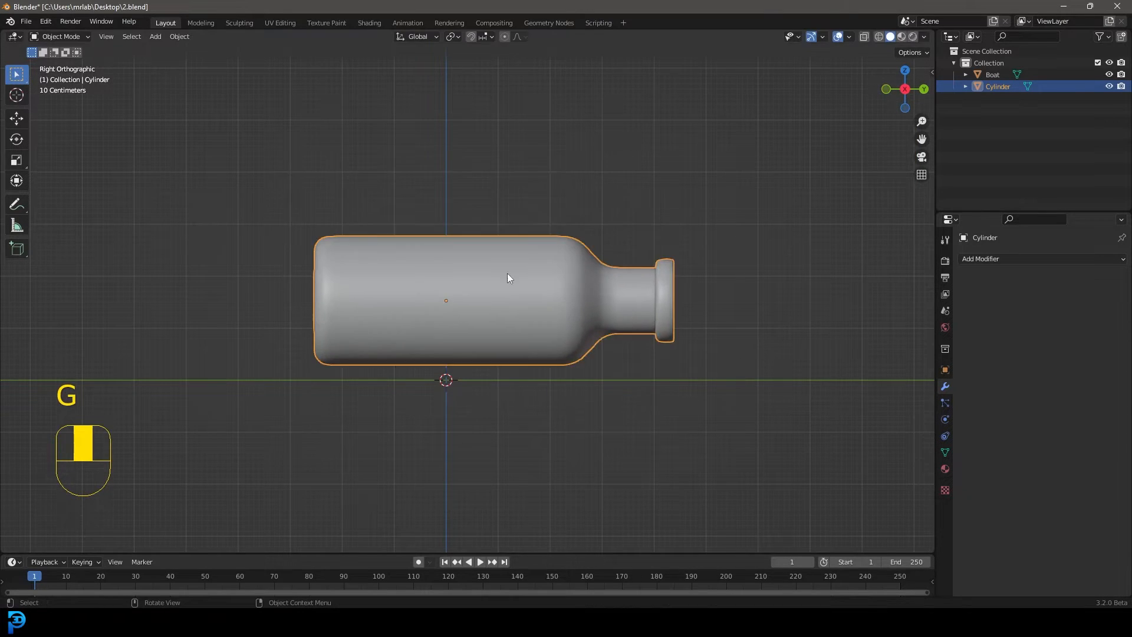
scroll(519, 272, "up", 2)
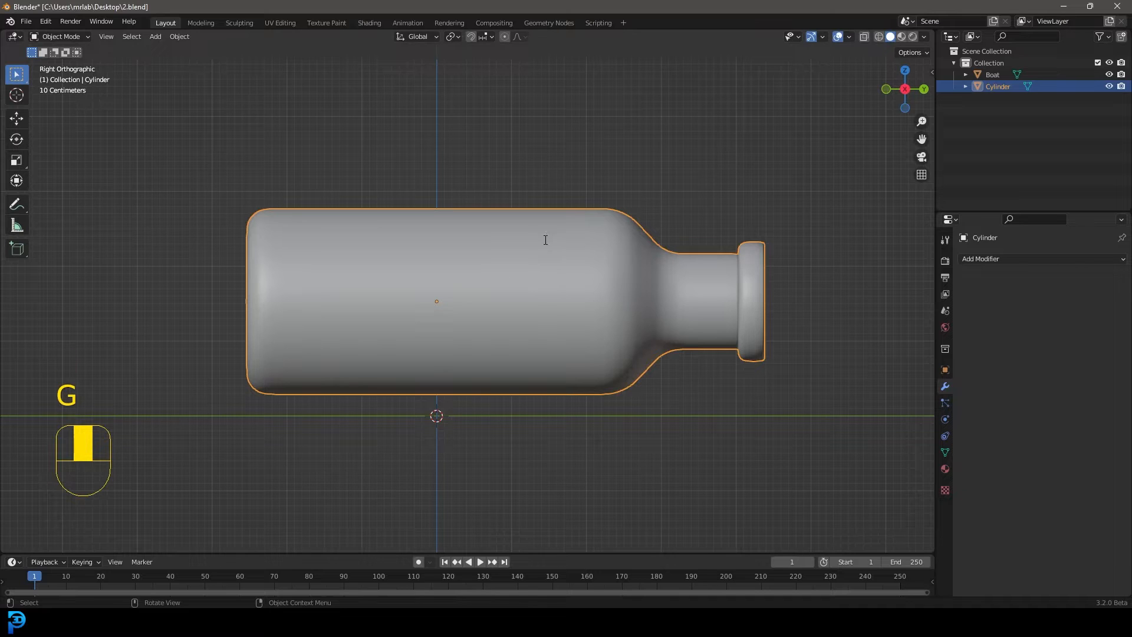
Check in the add-on preferences that the Cell Fracture add-on is enabled
key("F3")
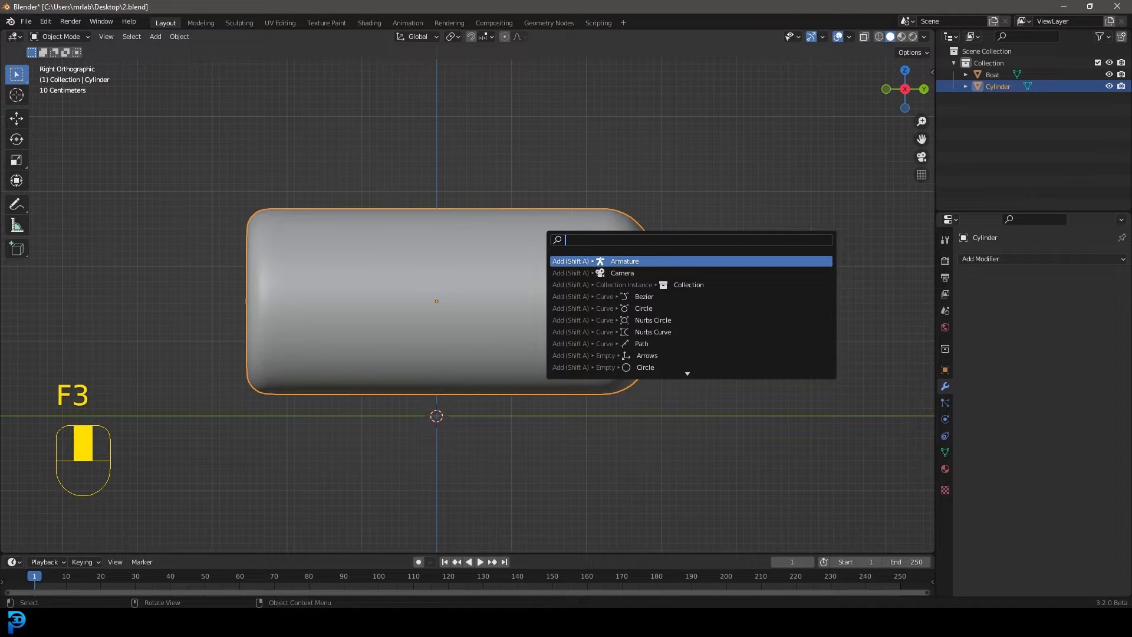
type("cell")
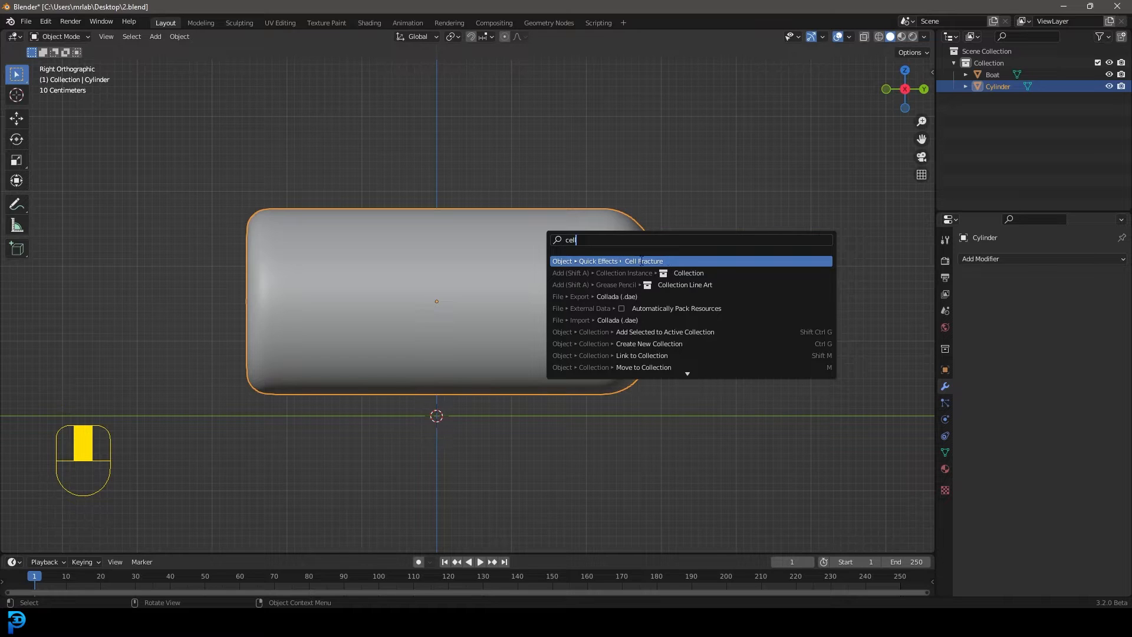
left_click(45, 21)
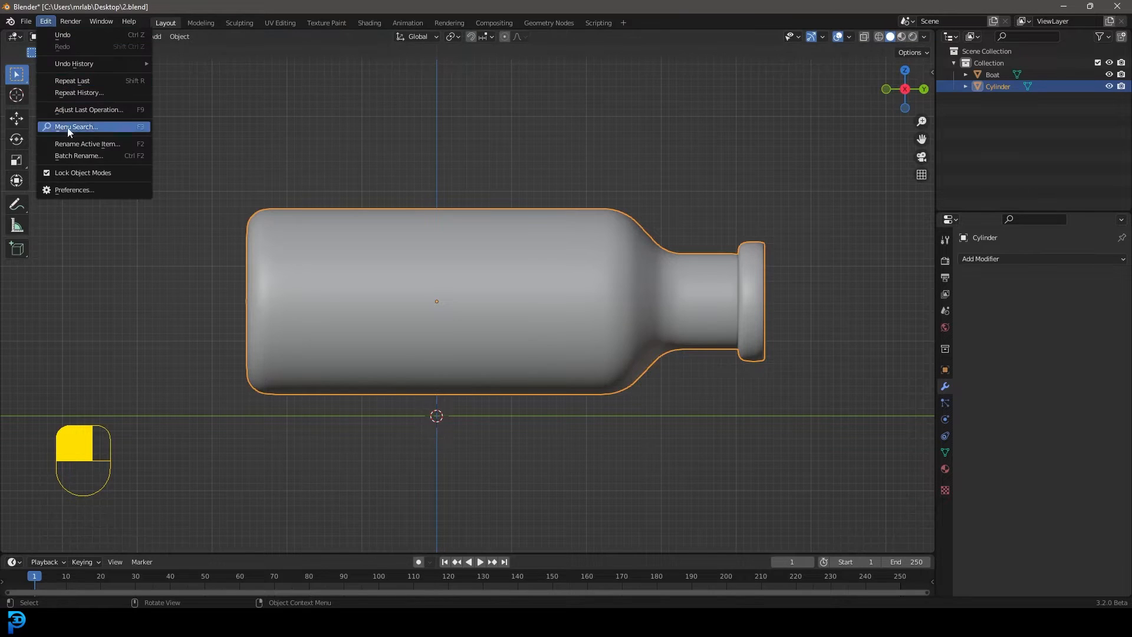
left_click(74, 193)
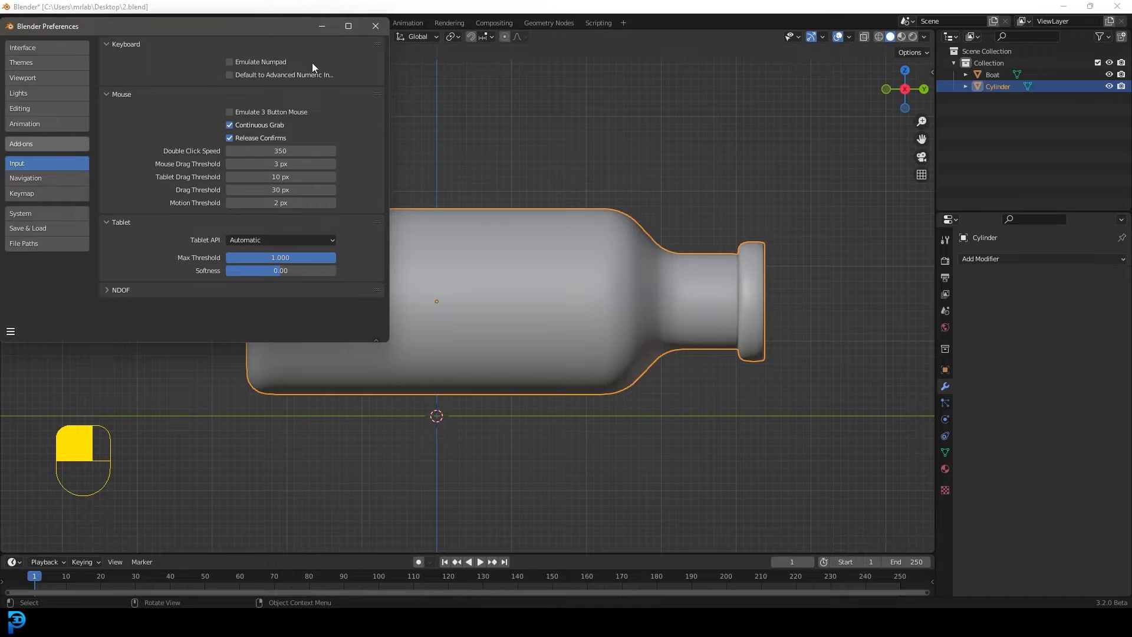
left_click(47, 143)
left_click(339, 60)
type("cell")
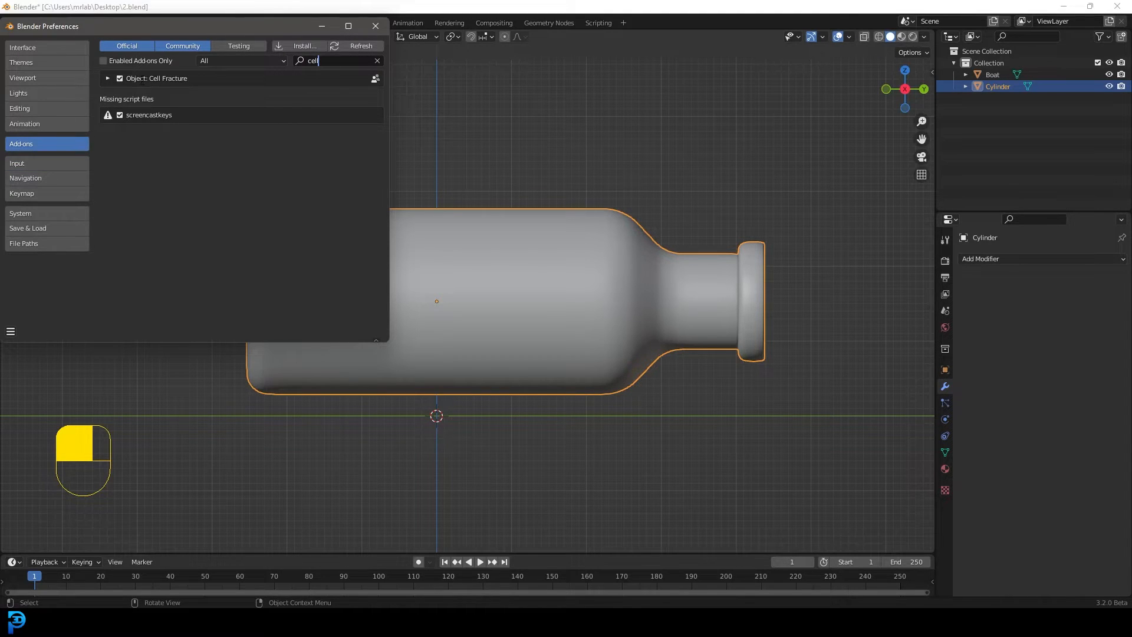
left_click(378, 26)
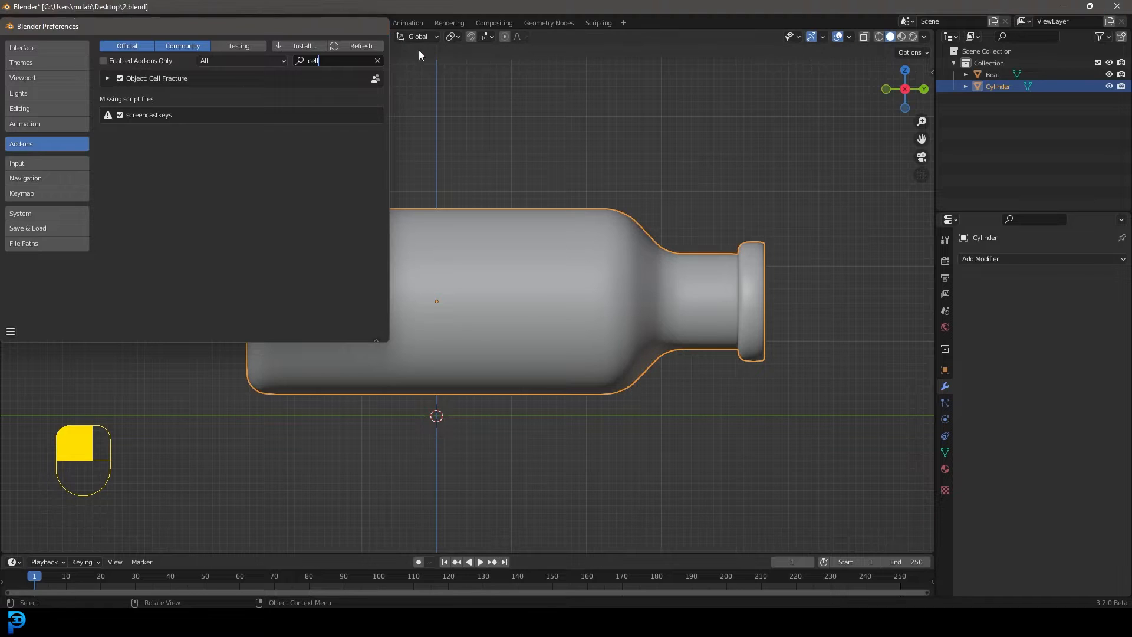
Run Cell Fracture on the bottle with the default settings, using Own Particles as the point source and a source limit of 100
scroll(615, 199, "up", 2)
scroll(592, 200, "down", 3)
key("F3")
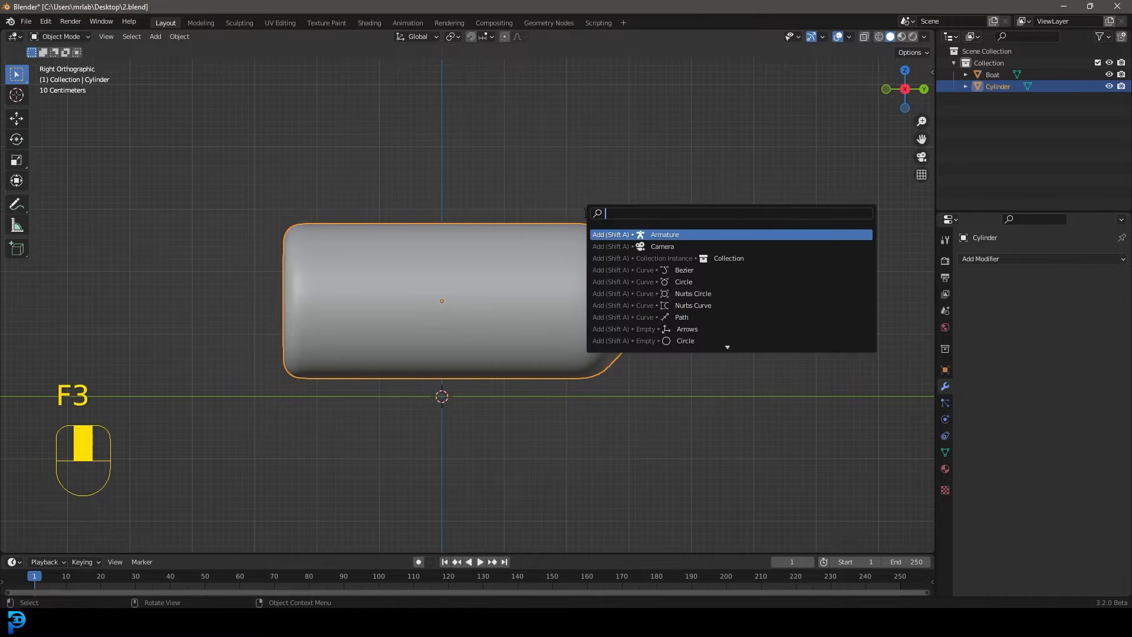
type("cell")
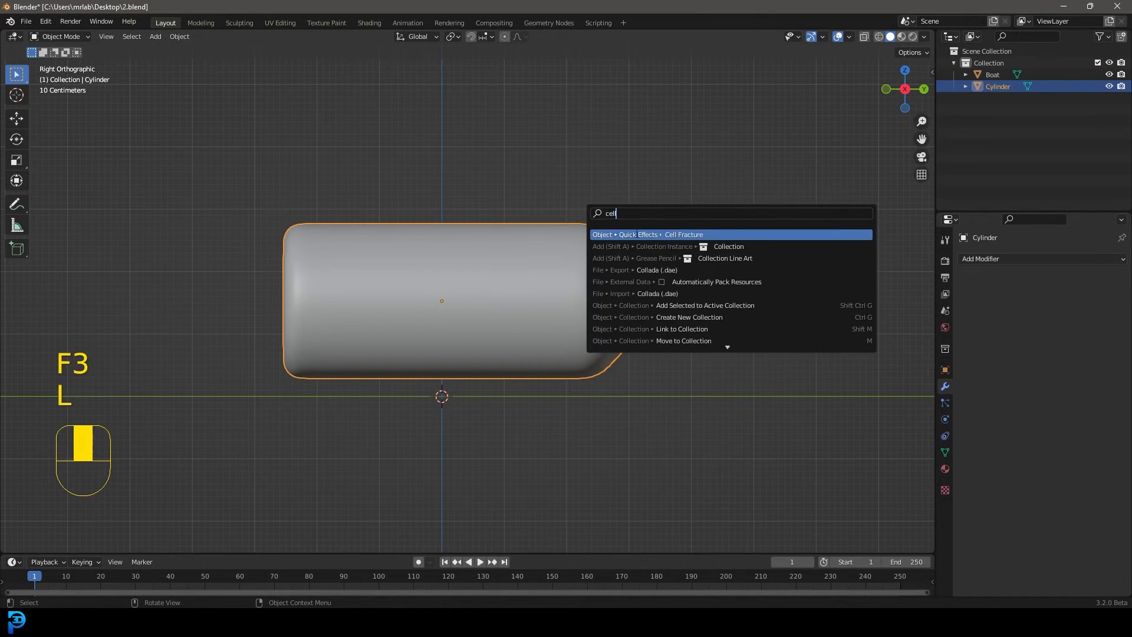
left_click(703, 235)
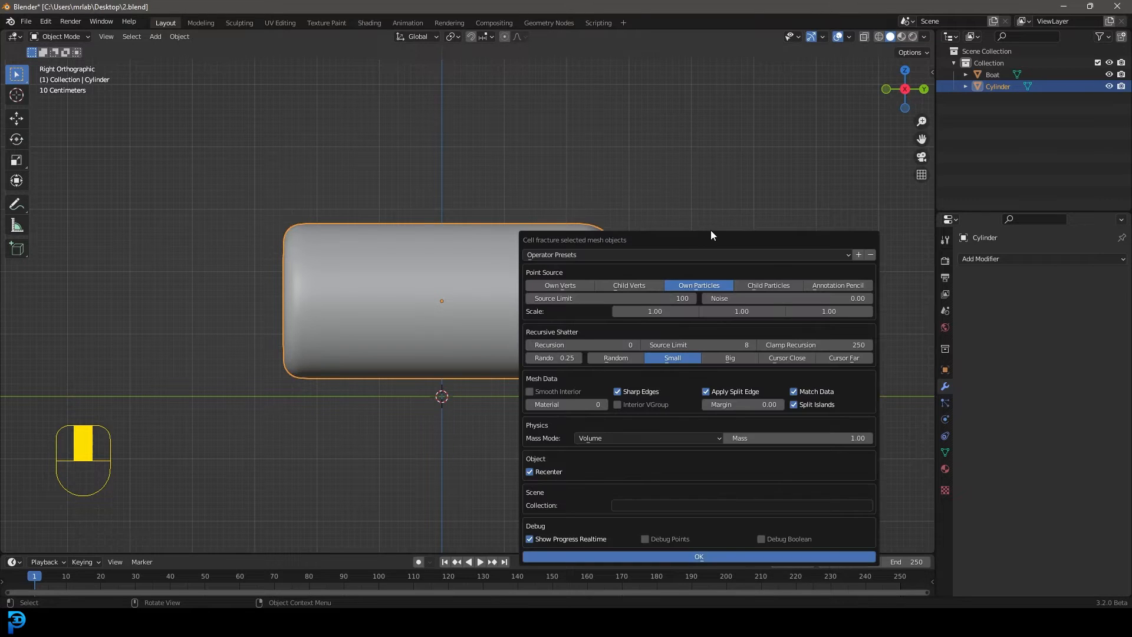
left_click(698, 556)
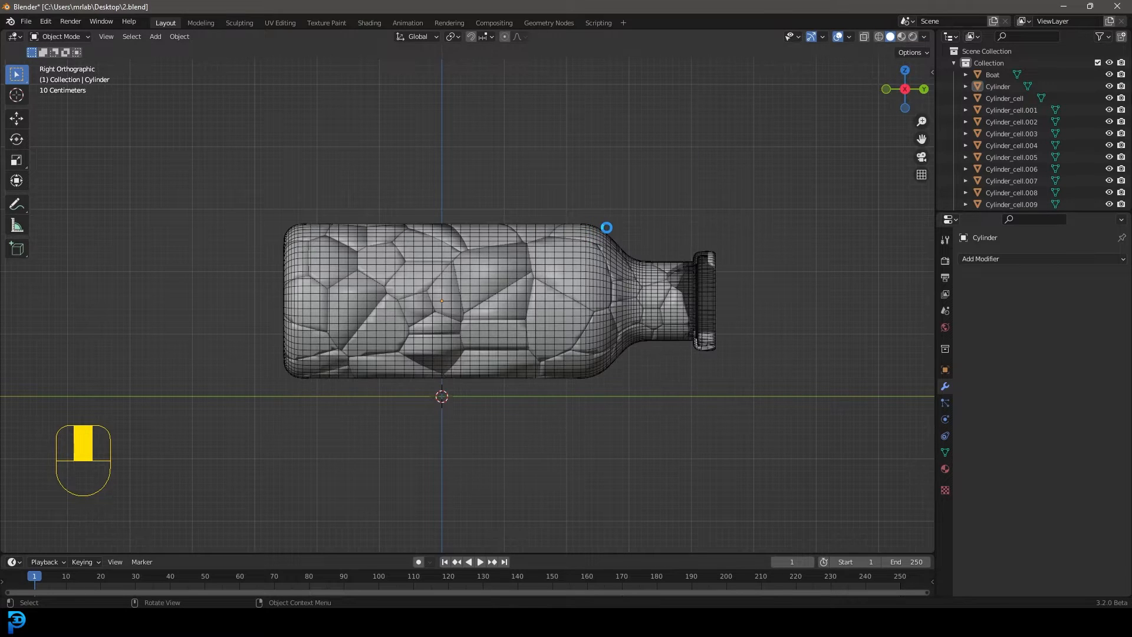
Examine the fractured pieces against the original bottle in solid and wireframe shading from several angles
scroll(528, 299, "up", 2)
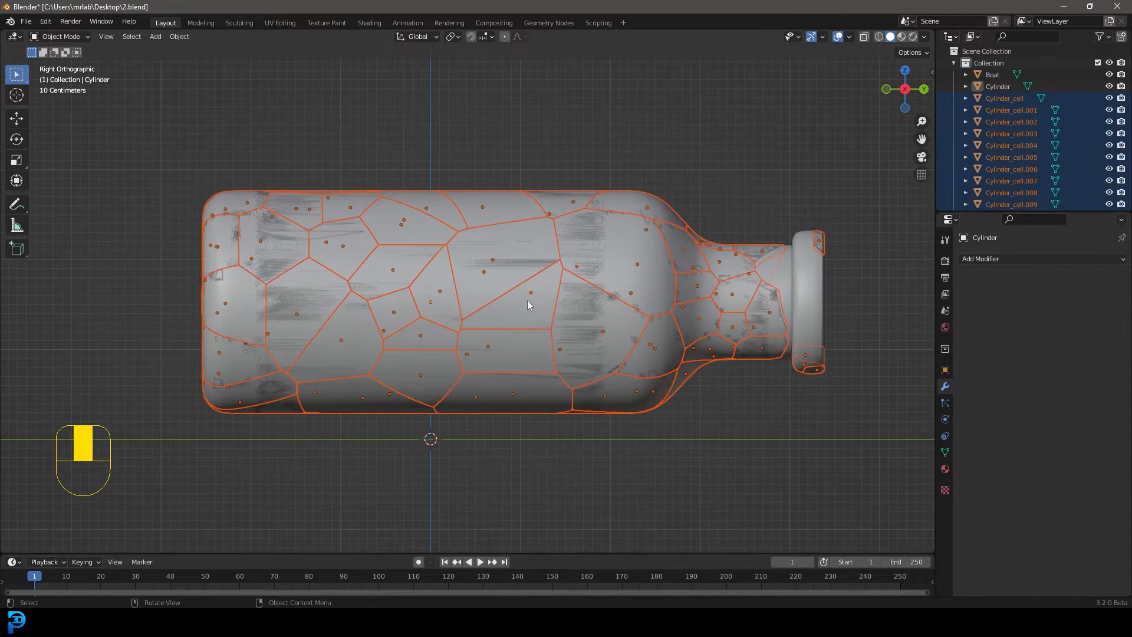
key("g")
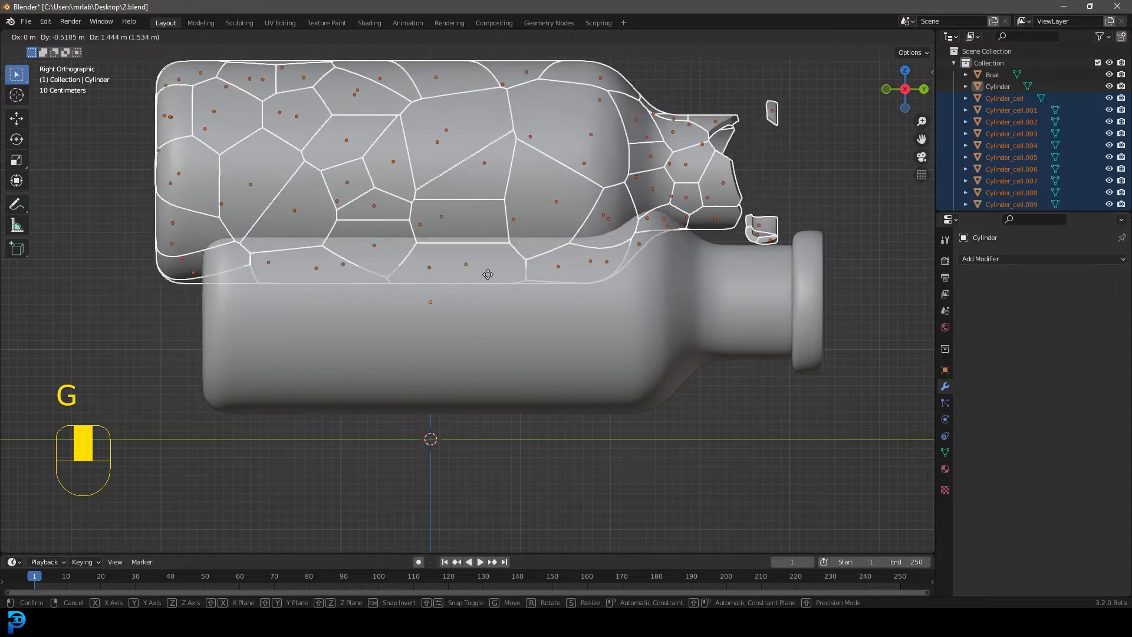
right_click(561, 247)
key("z")
left_click(513, 252)
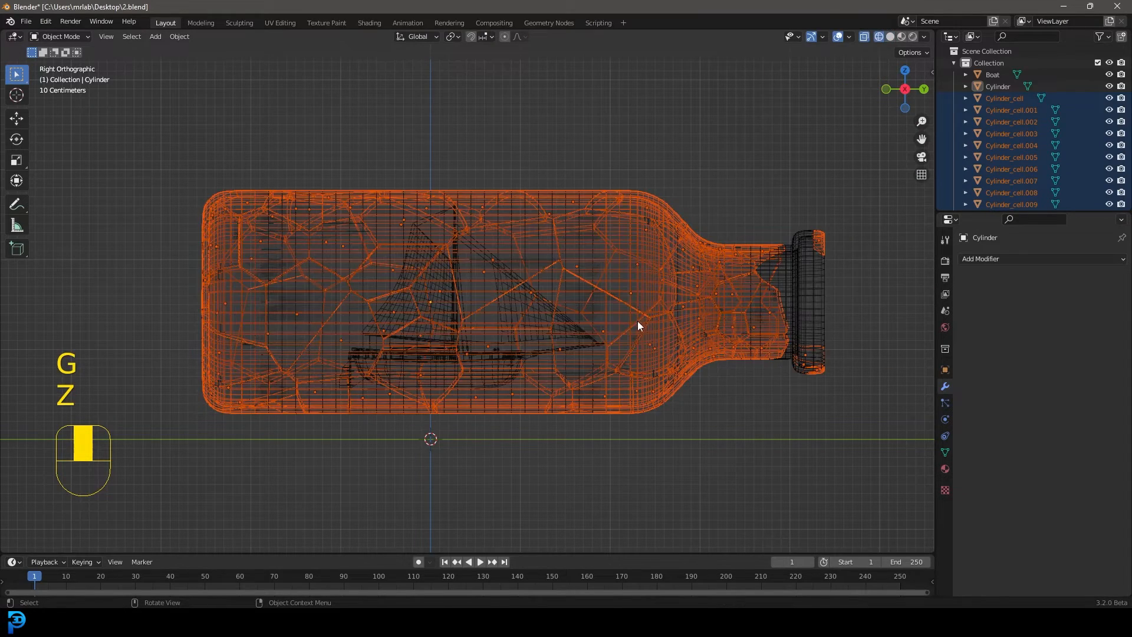
scroll(638, 321, "down", 2)
key("g")
right_click(665, 231)
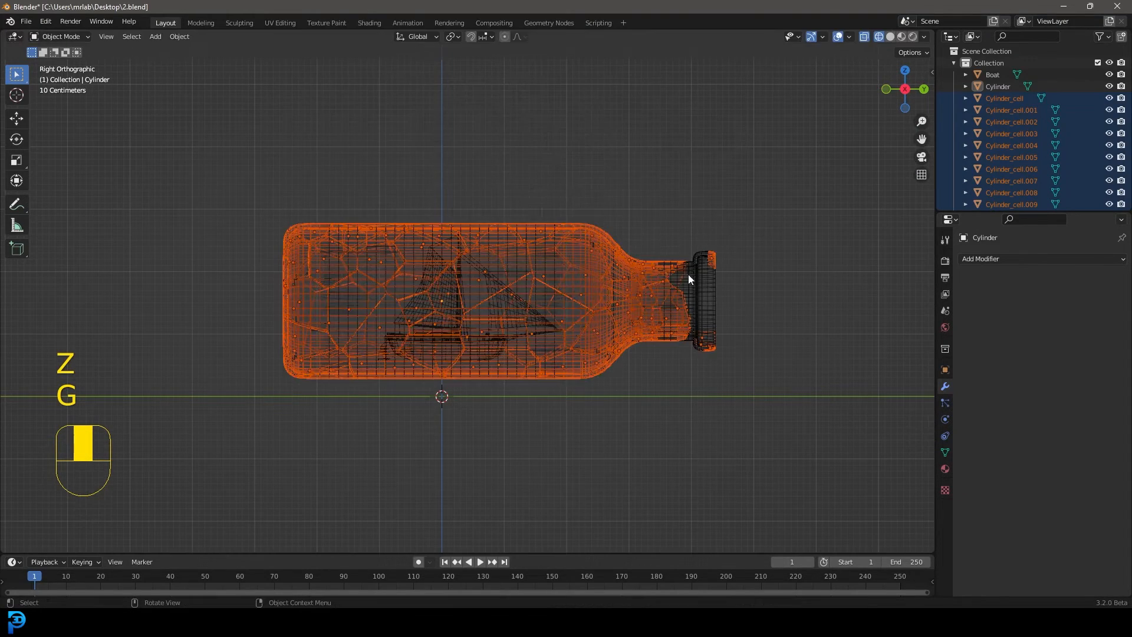
middle_click_drag(689, 274, 716, 299)
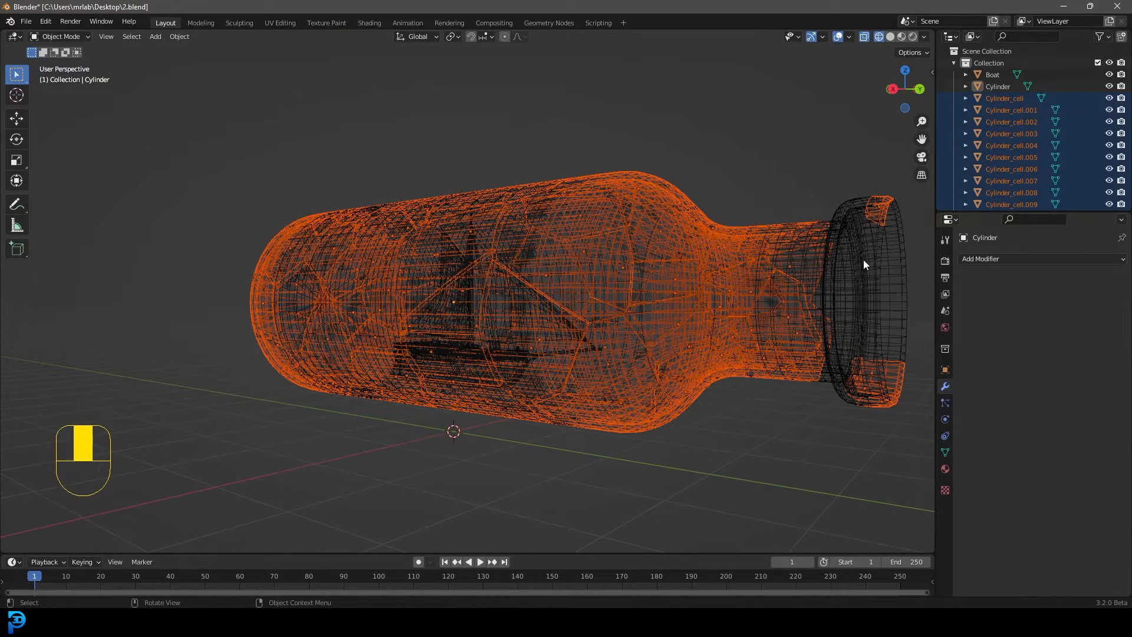
key("z")
left_click(929, 257)
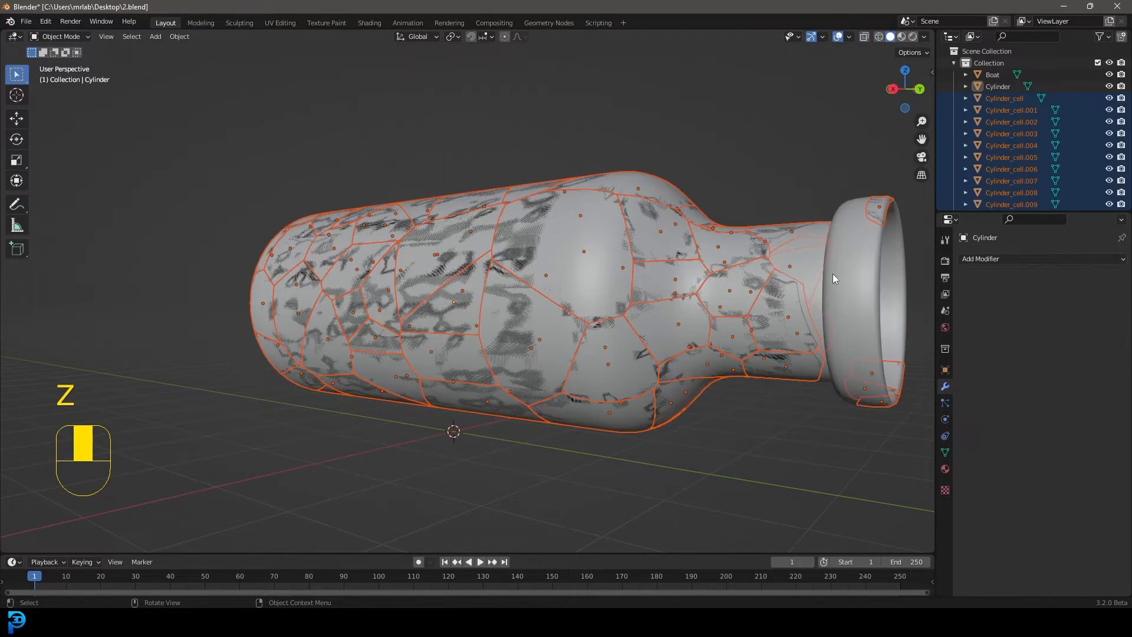
scroll(833, 274, "down", 3)
middle_click_drag(433, 324, 441, 325)
scroll(441, 324, "up", 2)
Select the original unbroken bottle in wireframe shading and move it into a new collection named "old bottle"
key("z")
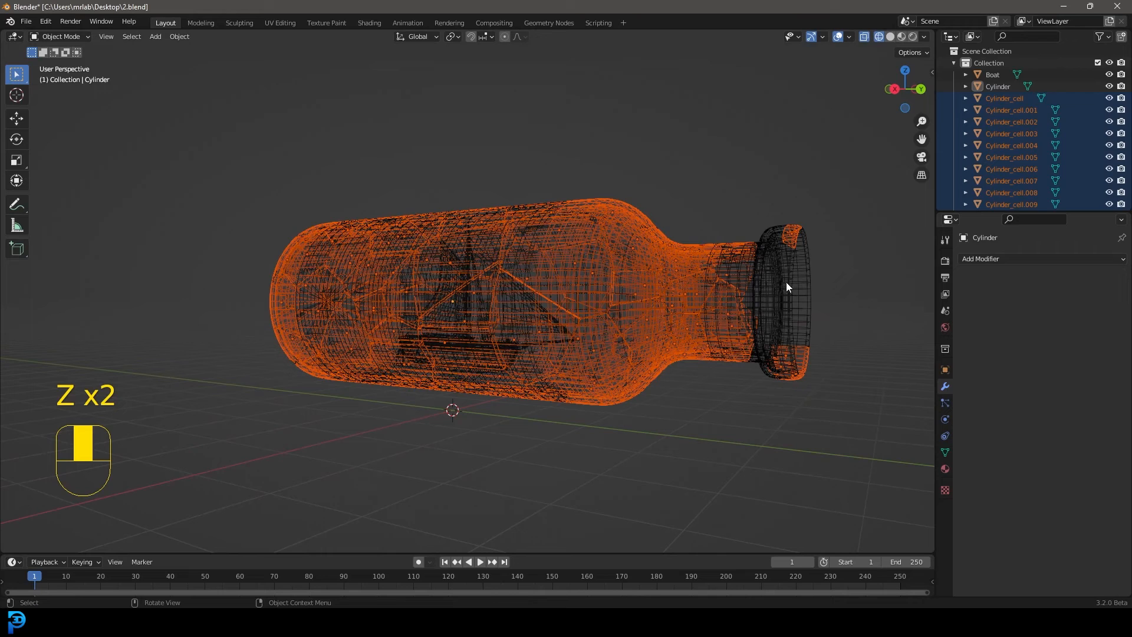
middle_click_drag(766, 289, 816, 300)
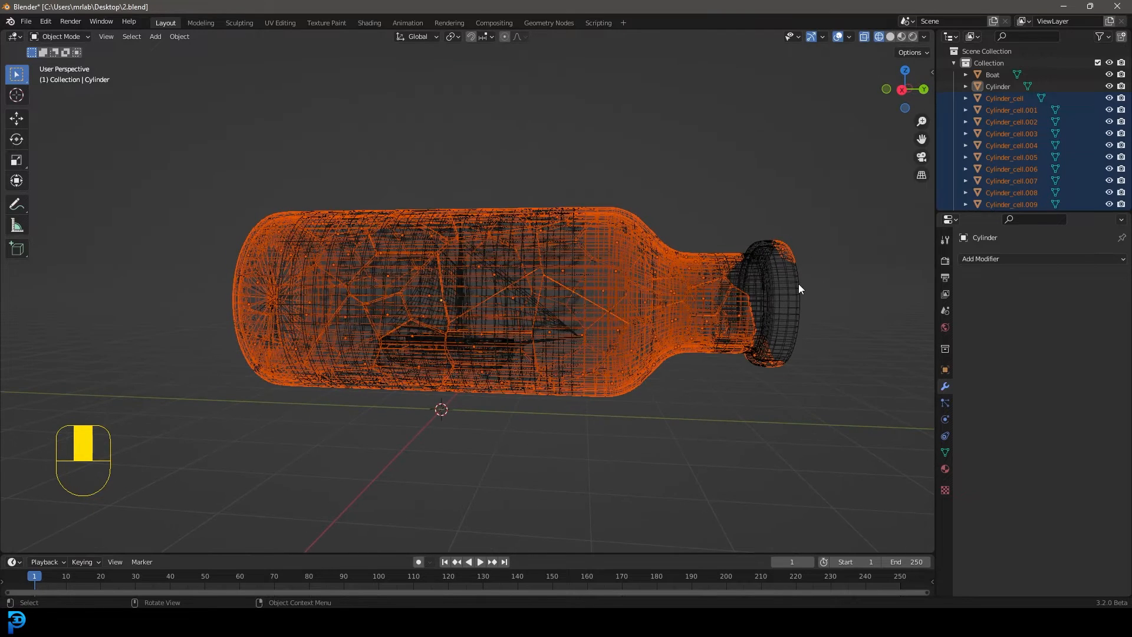
left_click(803, 288)
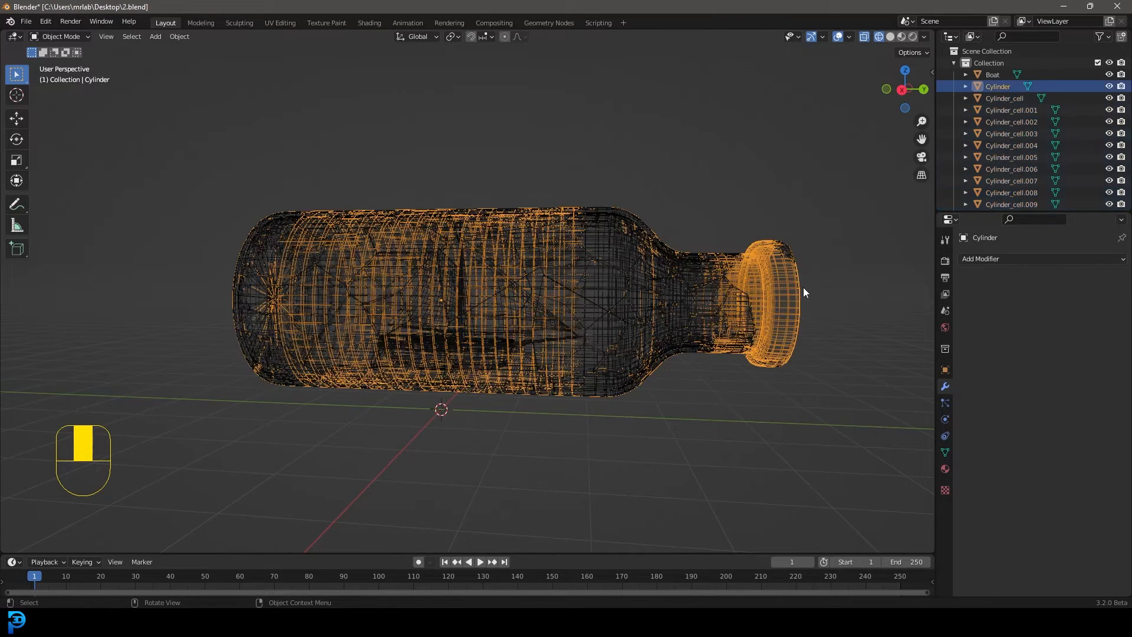
key("m")
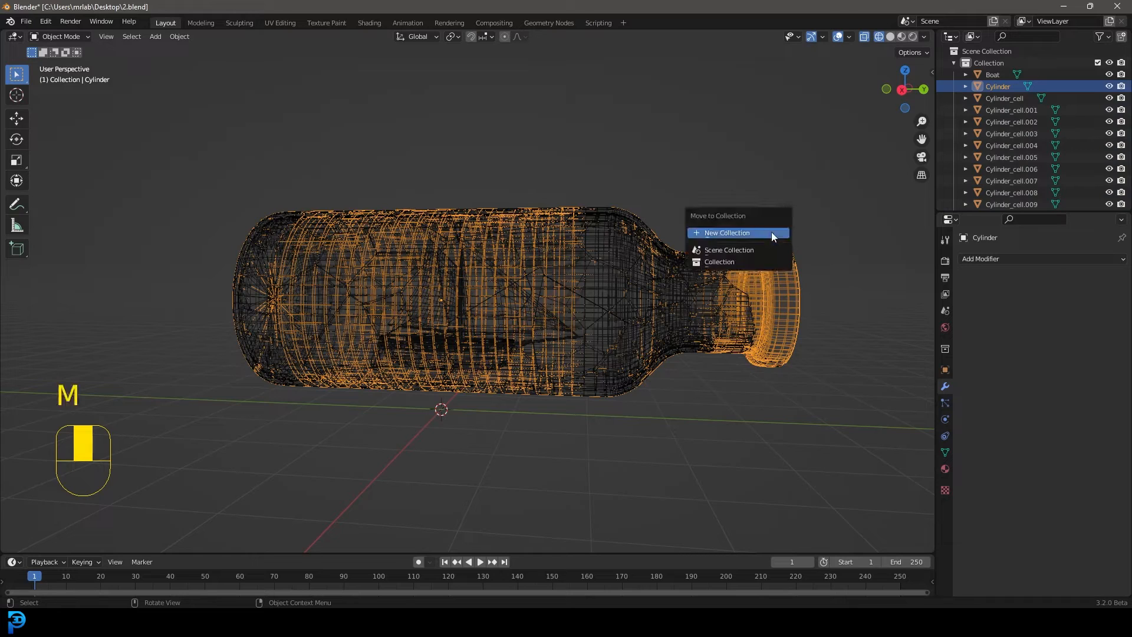
left_click(771, 232)
type("o")
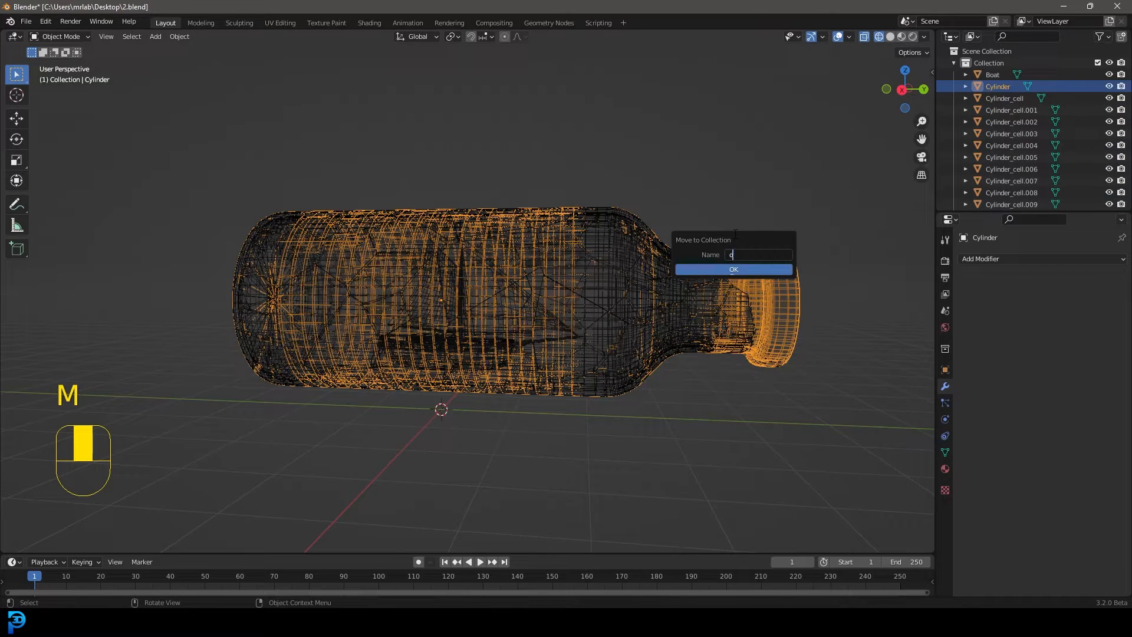
type("ld bottle")
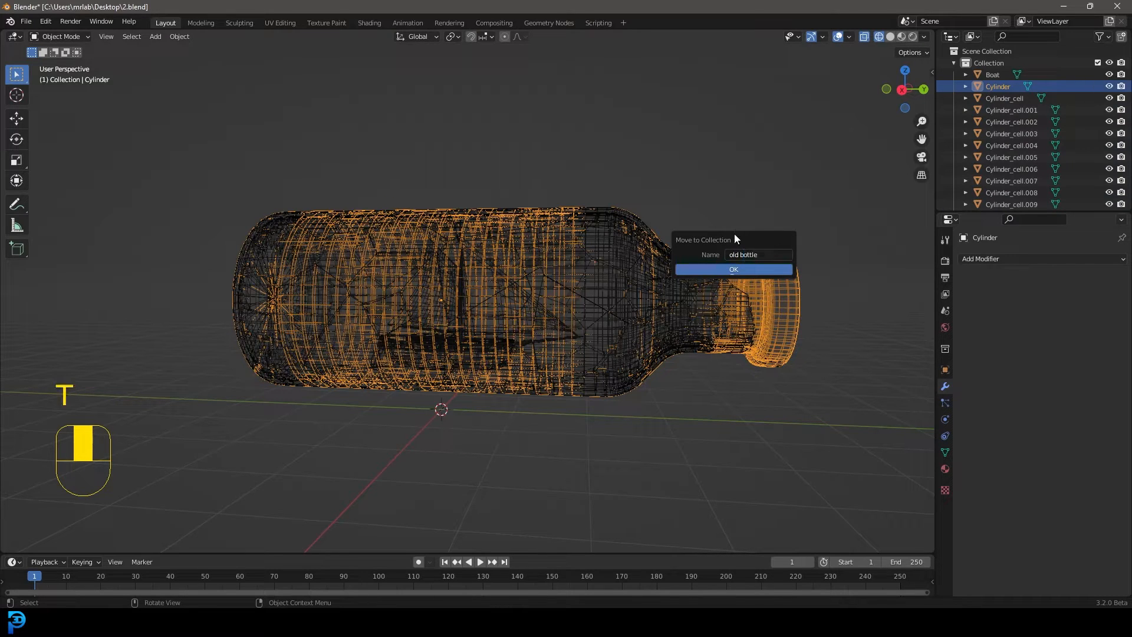
left_click(744, 270)
Collapse the main collection in the Outliner and hide the old bottle collection in the viewport
left_click(954, 63)
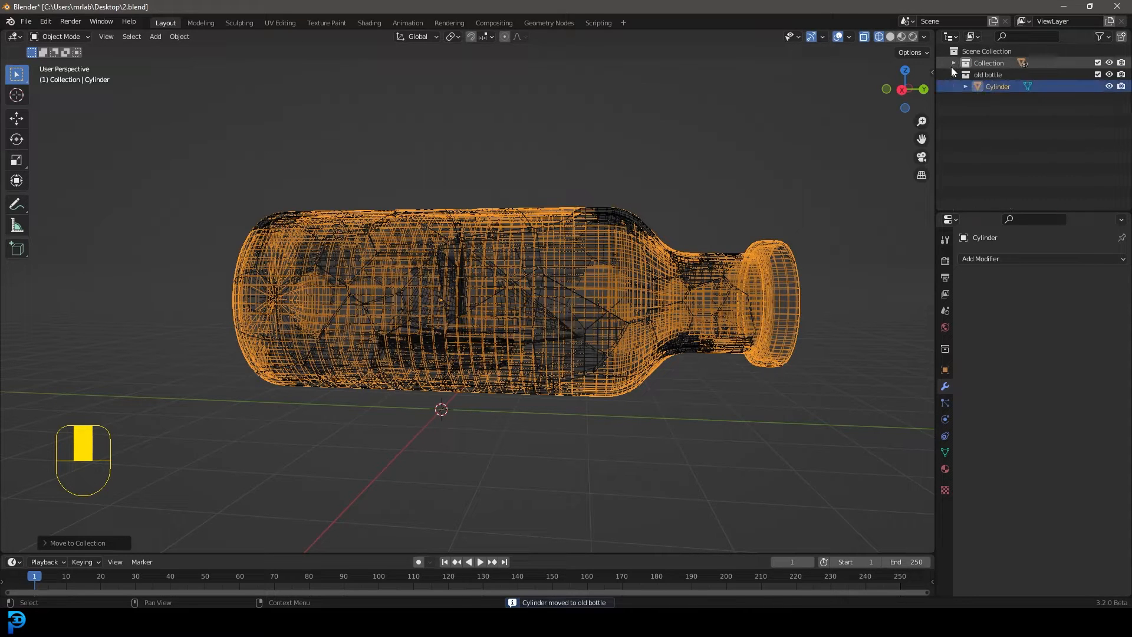
left_click(1110, 75)
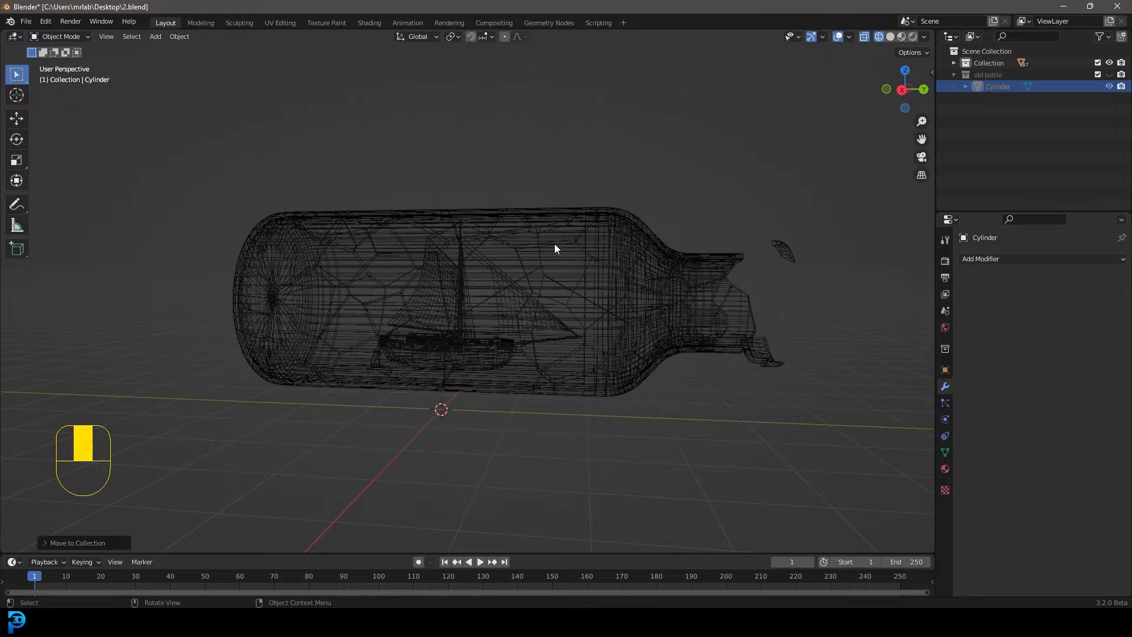
key("z")
middle_click_drag(595, 230, 500, 298)
key("z")
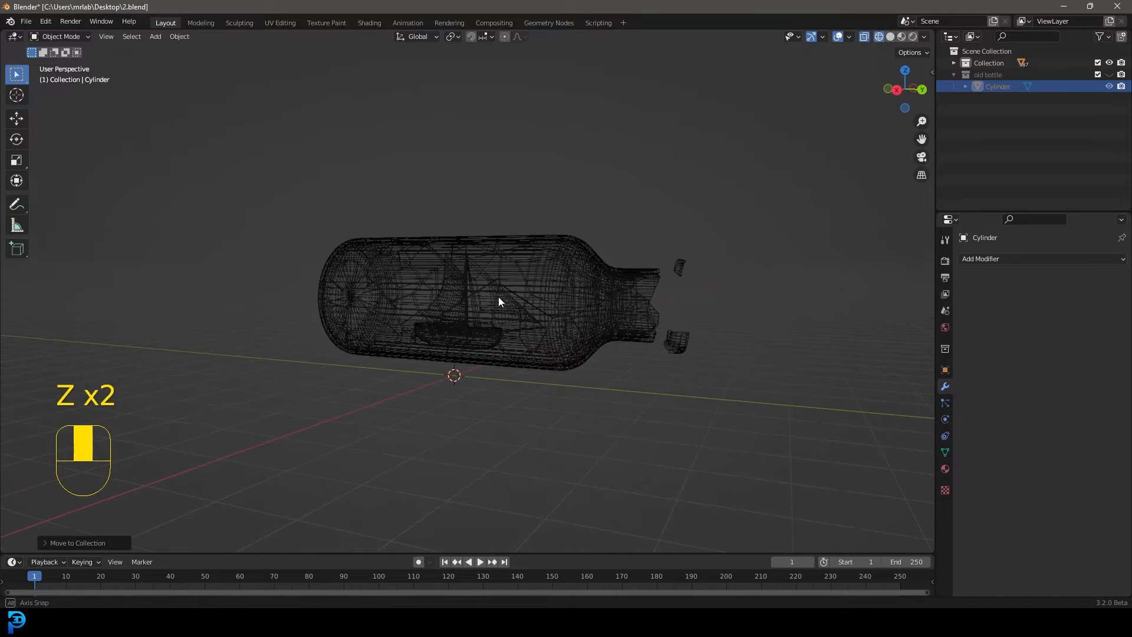
Select all the bottle shards by selecting the boat and inverting the selection
left_click(992, 52)
scroll(507, 313, "up", 3)
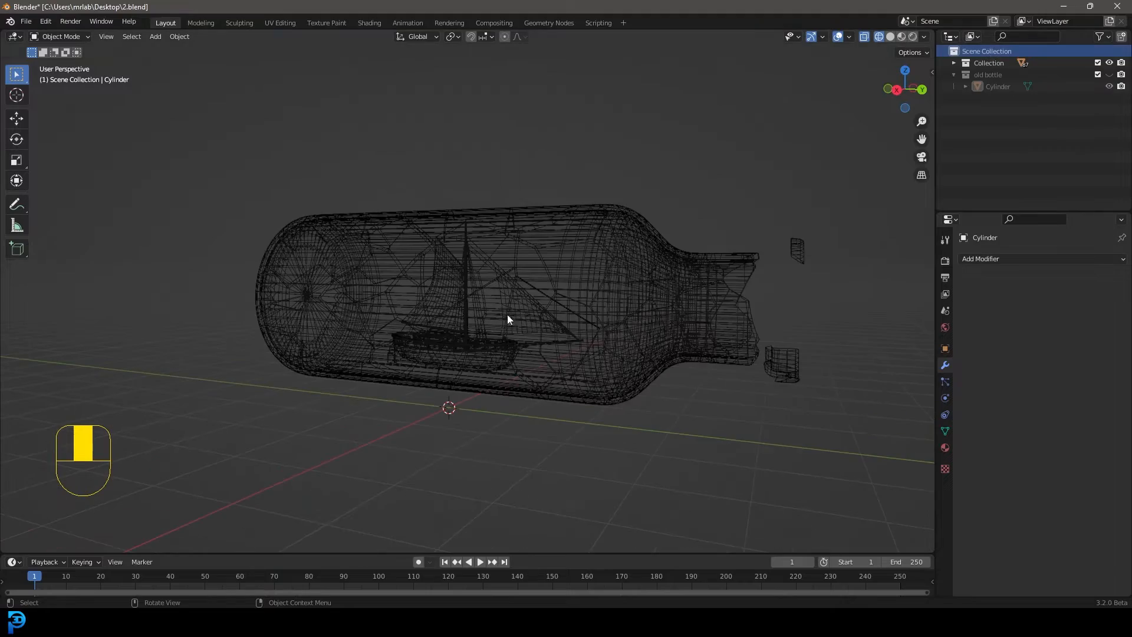
left_click(474, 271)
left_click(487, 255)
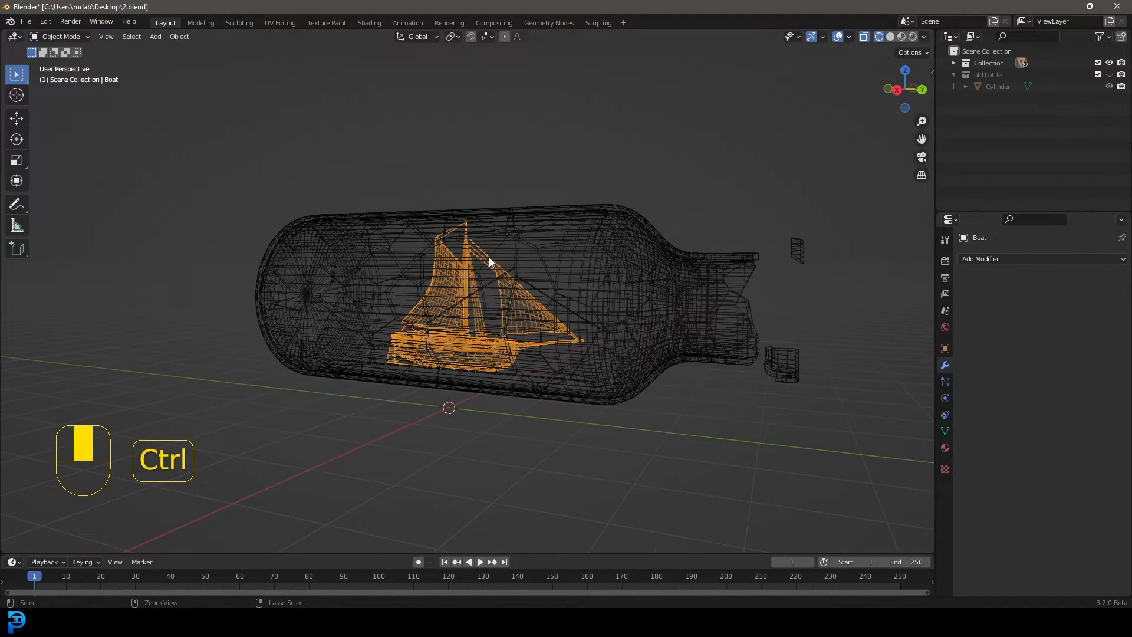
key("ctrl+i")
key("g")
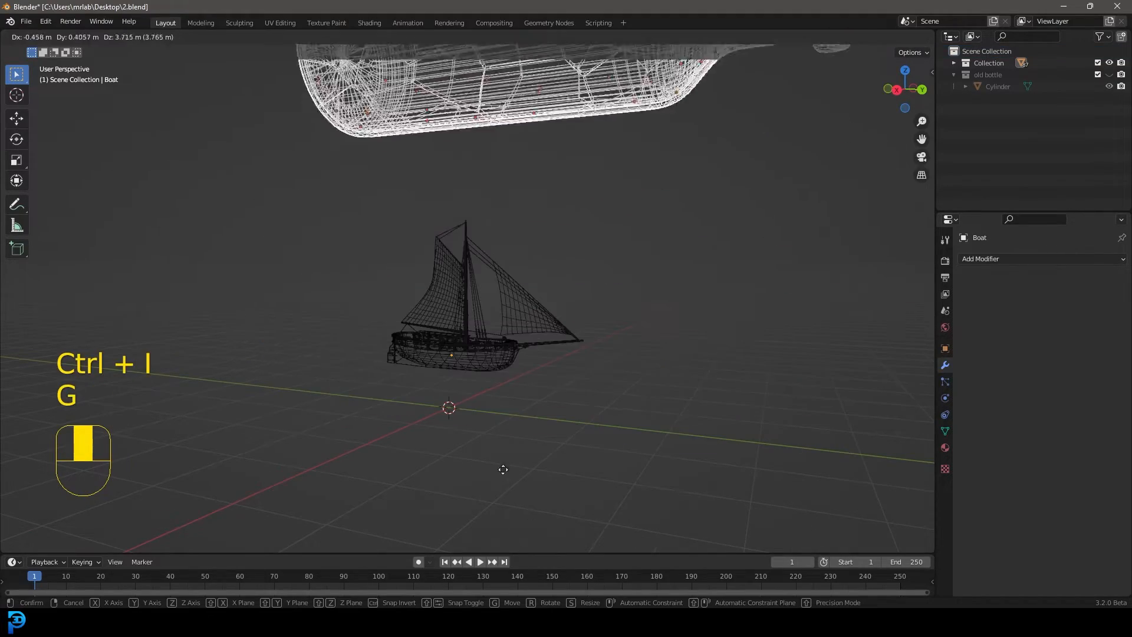
right_click(514, 324)
Move the selected bottle shards into a new collection named "glass shards" and collapse that collection in the Outliner
middle_click_drag(505, 306, 545, 257)
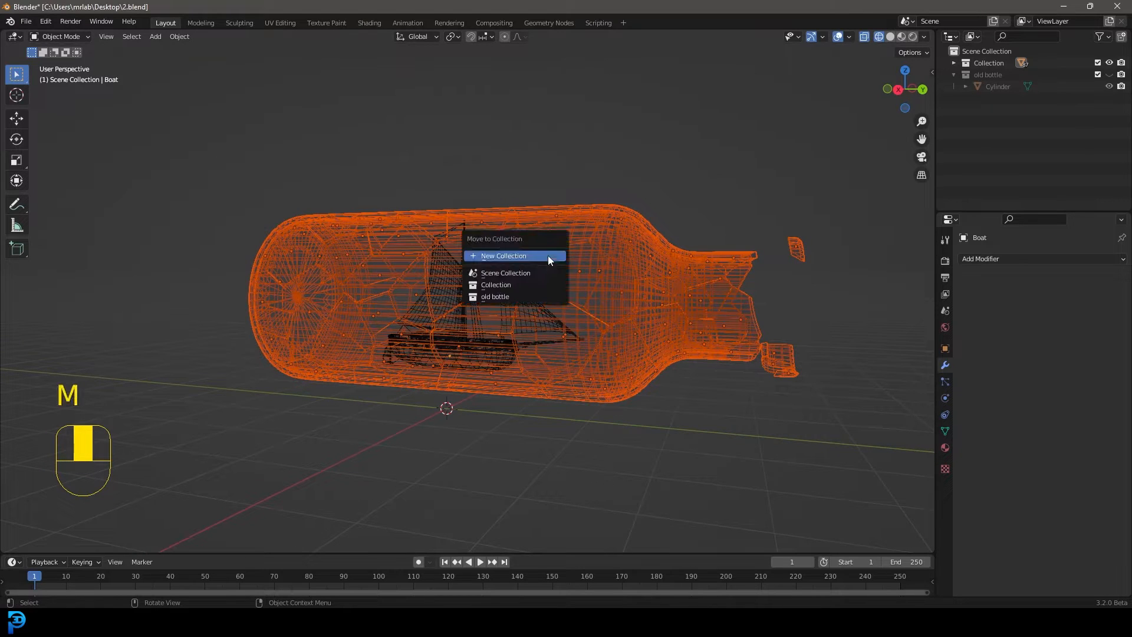
key("m")
left_click(530, 256)
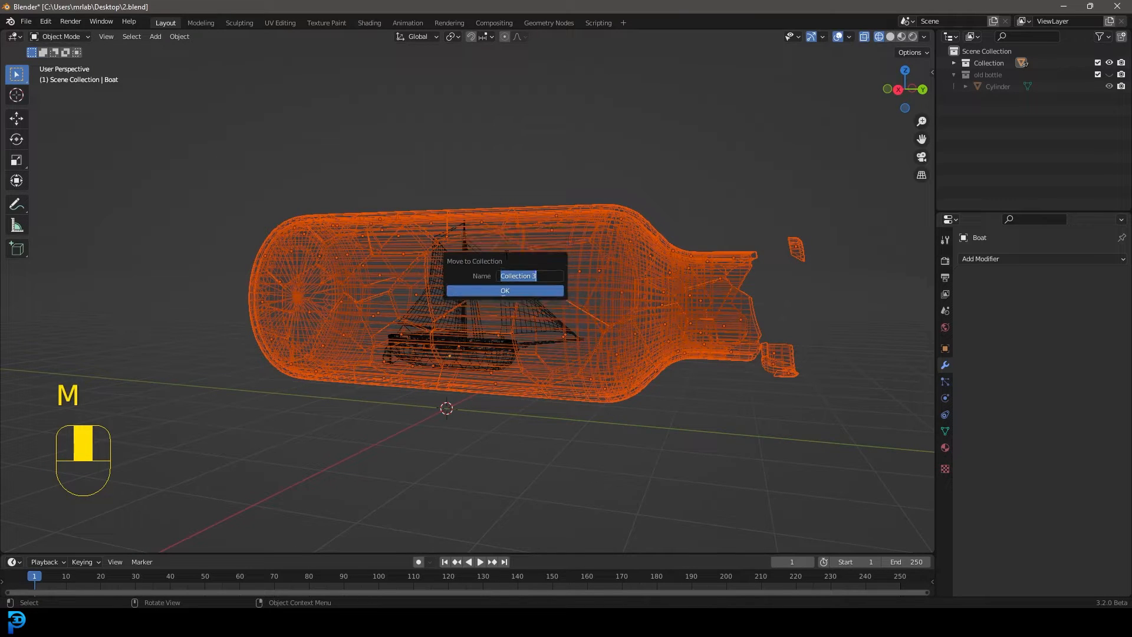
type("c")
key("BackSpace")
key("BackSpace")
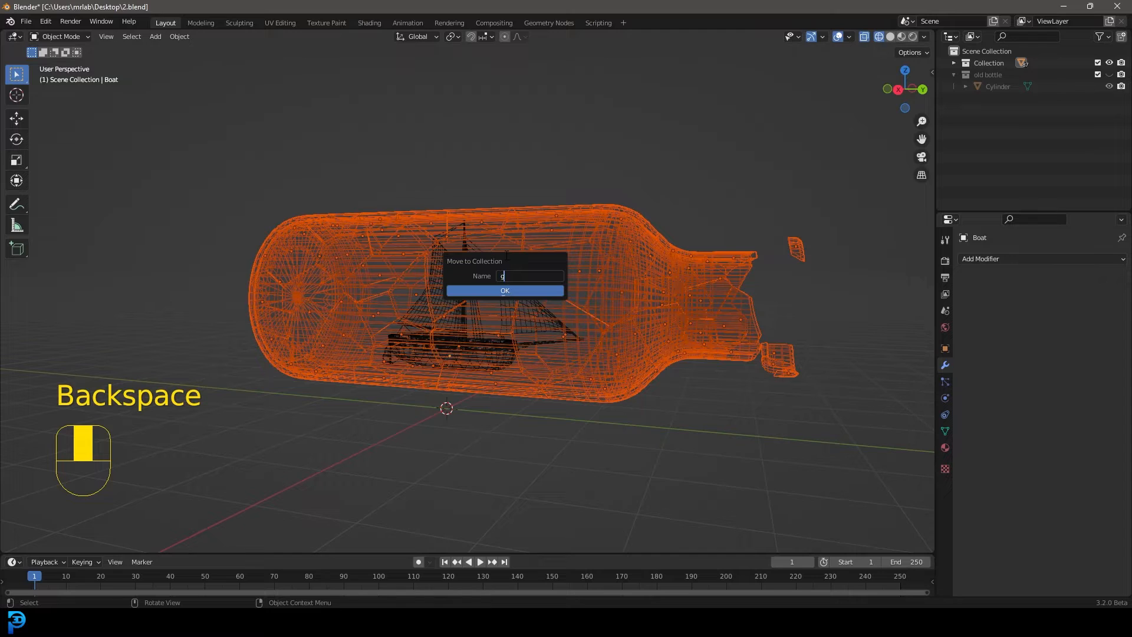
type("glass shard")
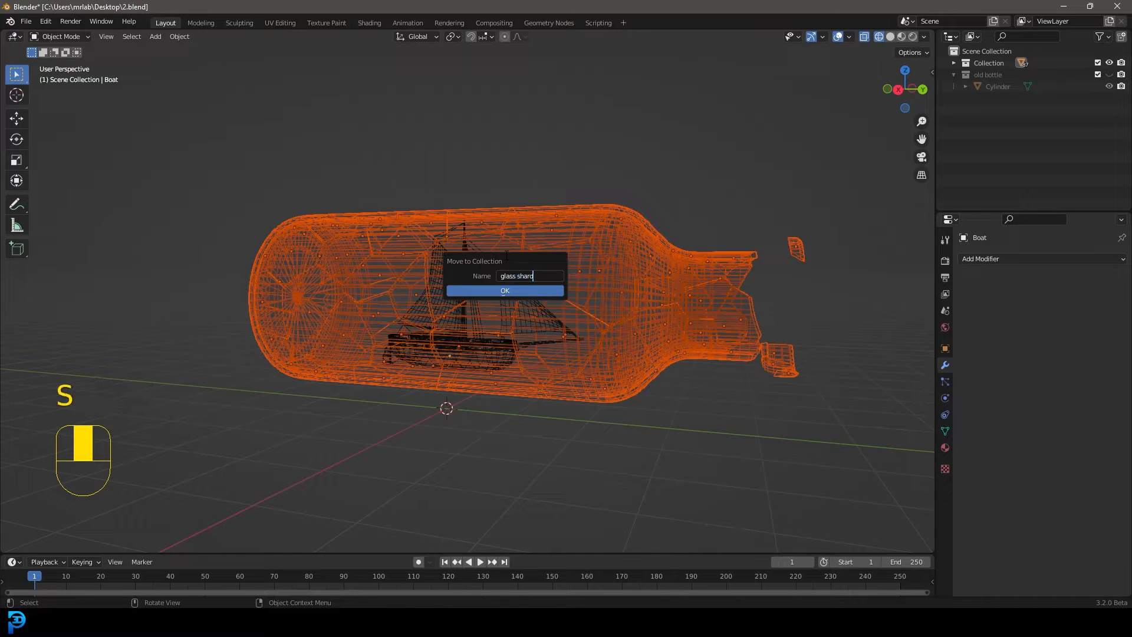
type("s")
left_click(520, 291)
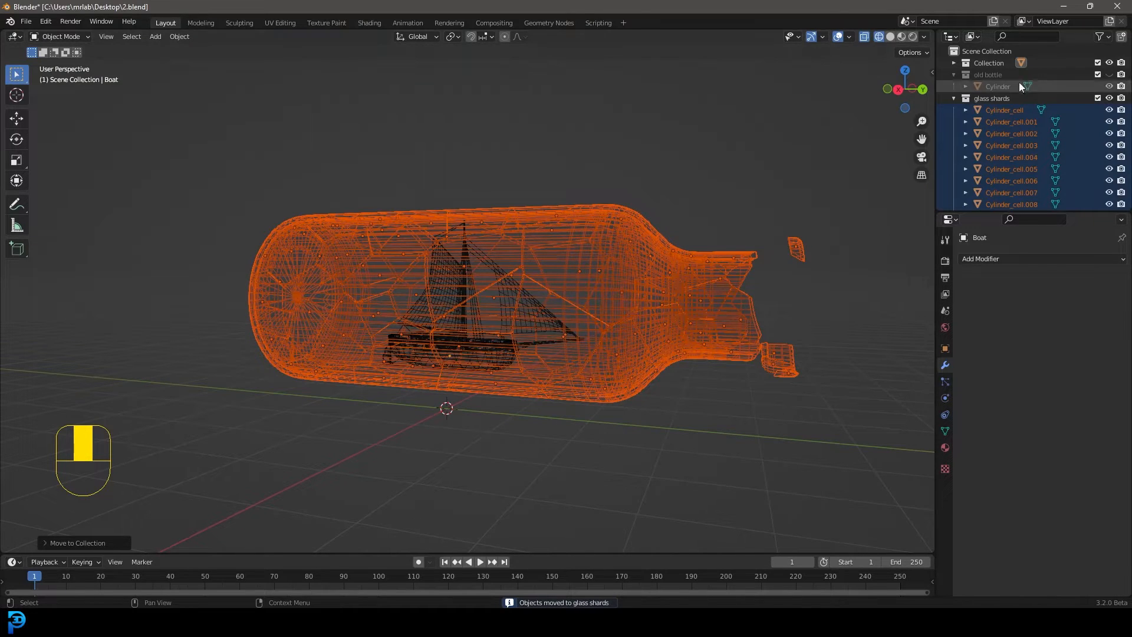
left_click(954, 98)
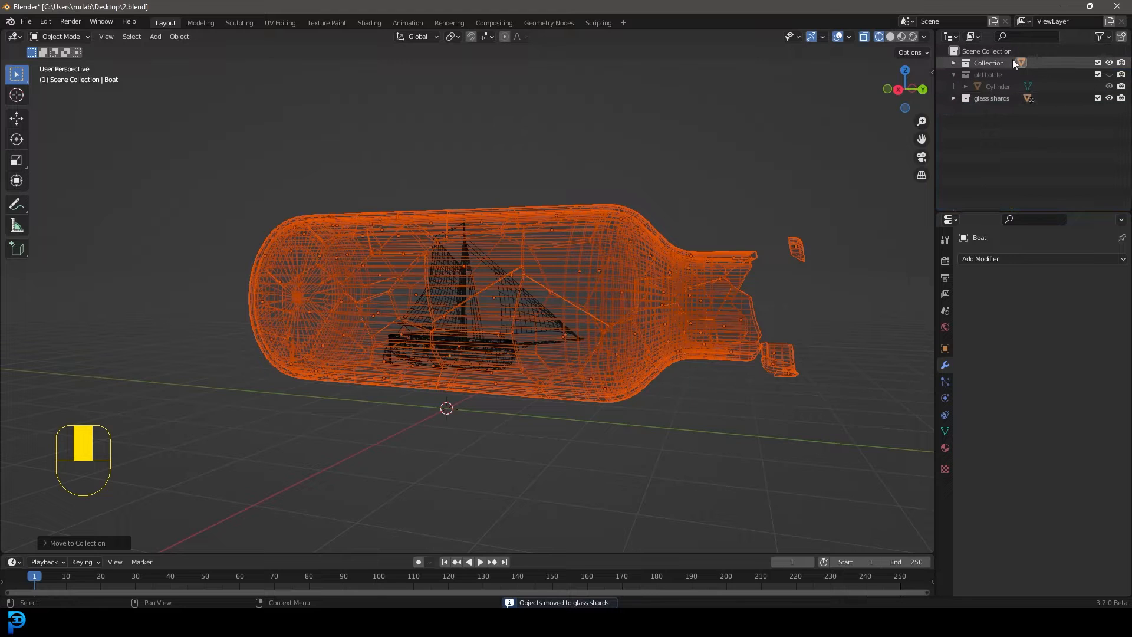
Check what the main and old bottle collections contain by toggling the viewport visibility of each
left_click(981, 62)
left_click(1109, 62)
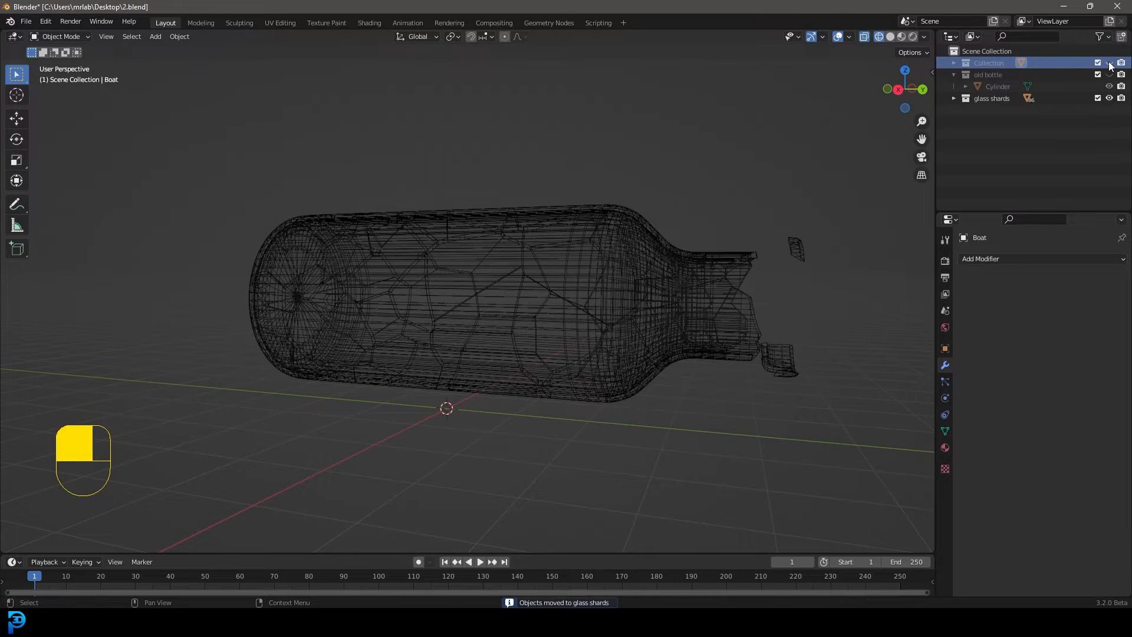
left_click(1109, 63)
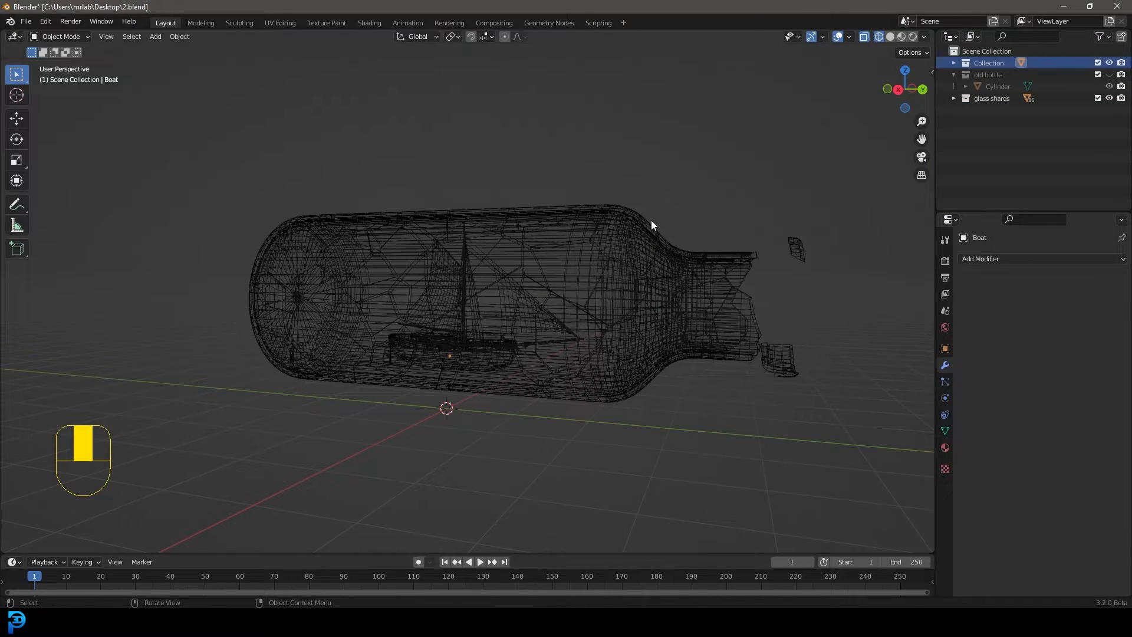
left_click(1109, 75)
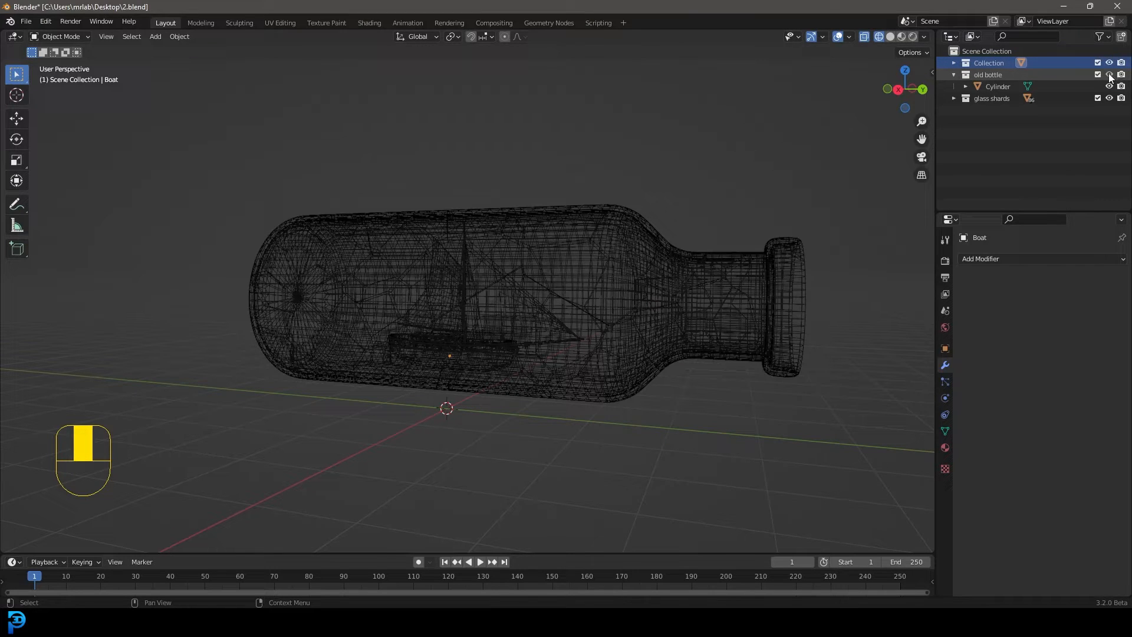
left_click(1109, 75)
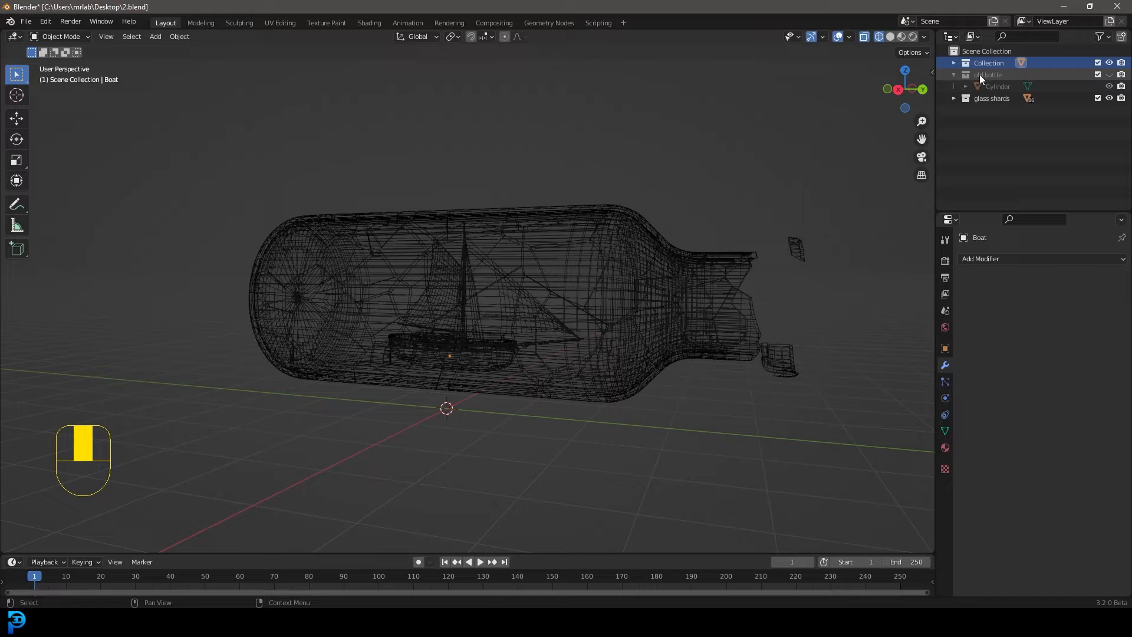
Reorder the old bottle collection below glass shards in the Outliner and check the shards by toggling their visibility
left_click_drag(979, 74, 984, 117)
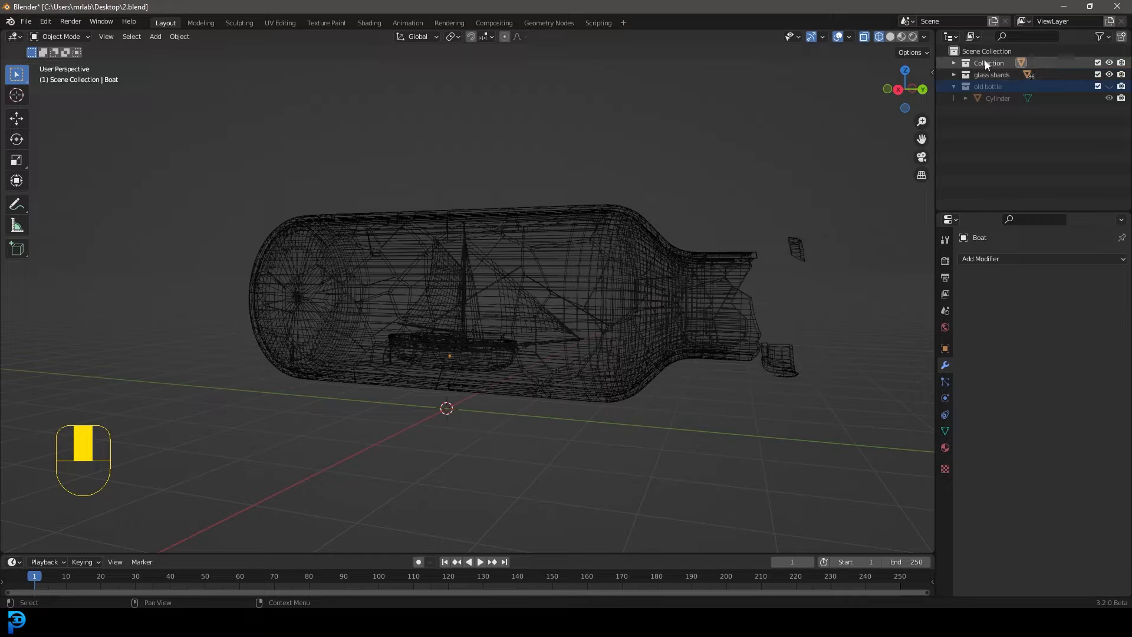
left_click(1109, 75)
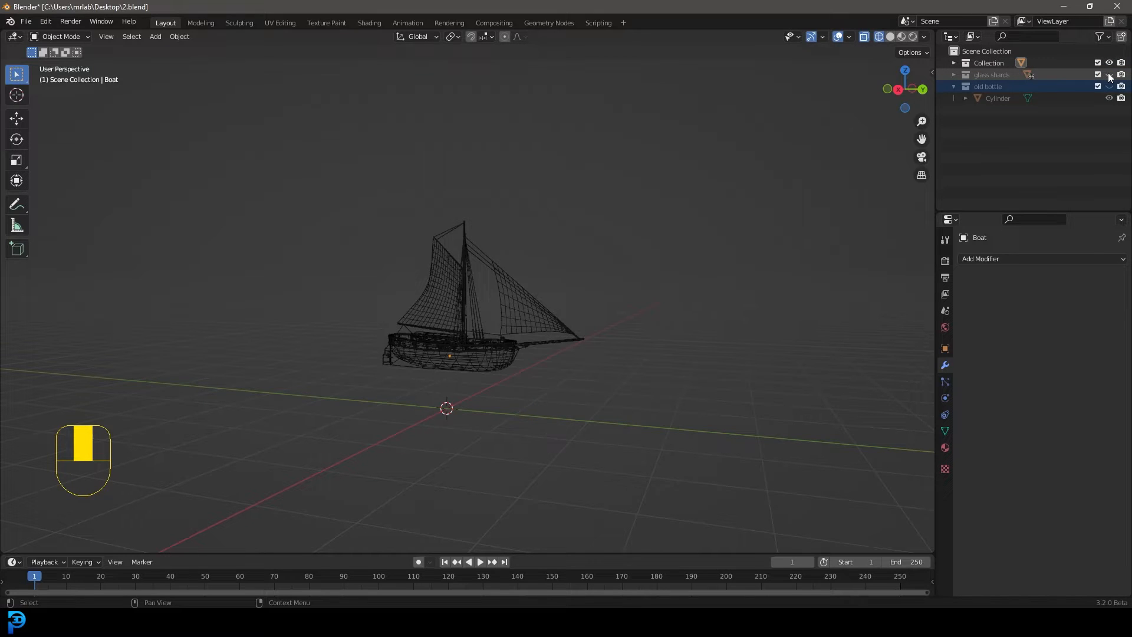
left_click(1110, 75)
middle_click_drag(544, 217, 536, 228)
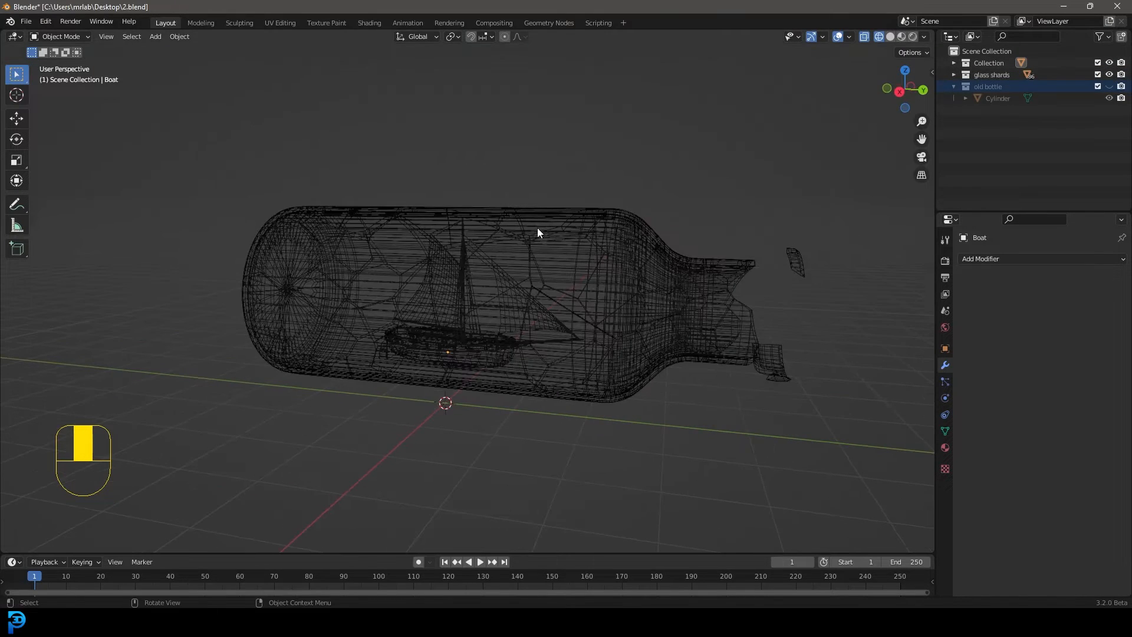
Hide the main collection containing the boat in the viewport and select all the bottle shards
left_click(1110, 63)
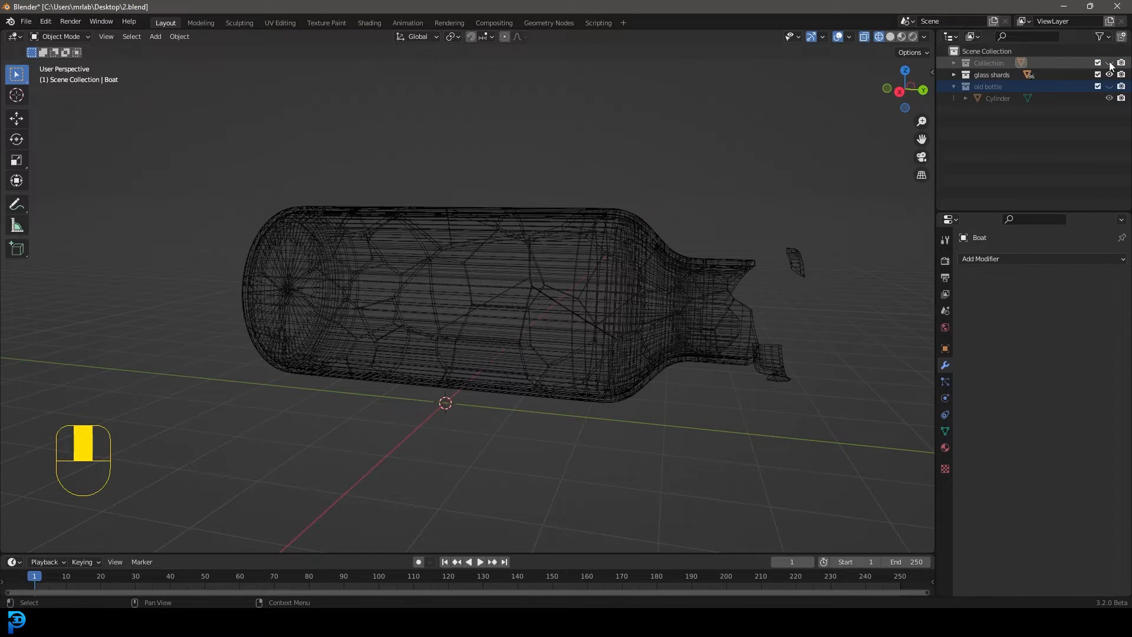
scroll(732, 391, "down", 2)
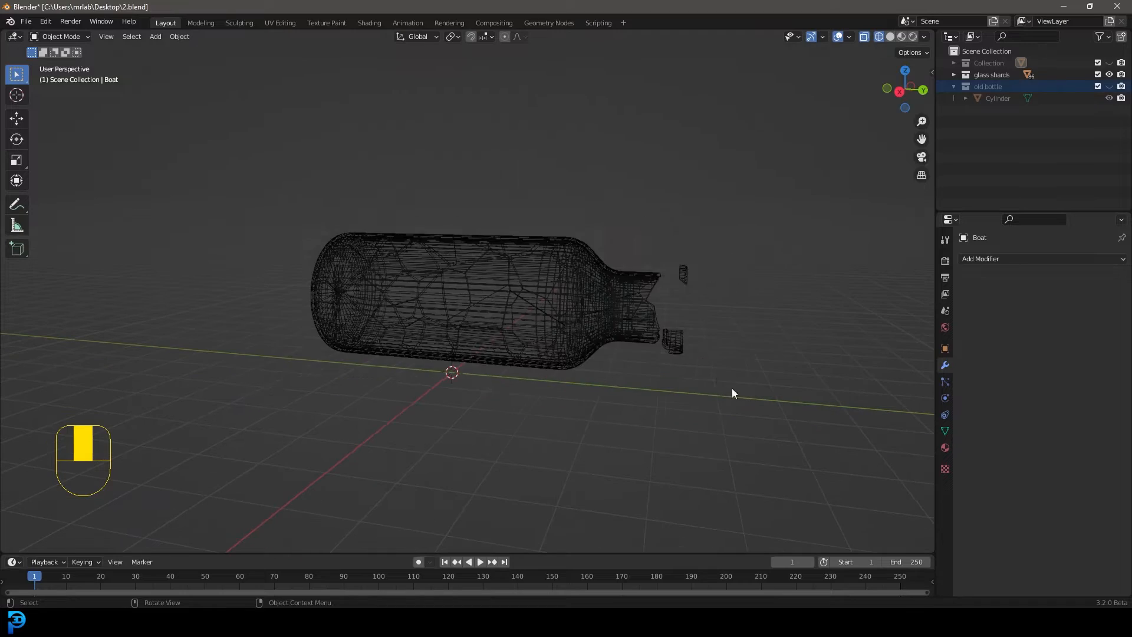
left_click_drag(741, 399, 254, 200)
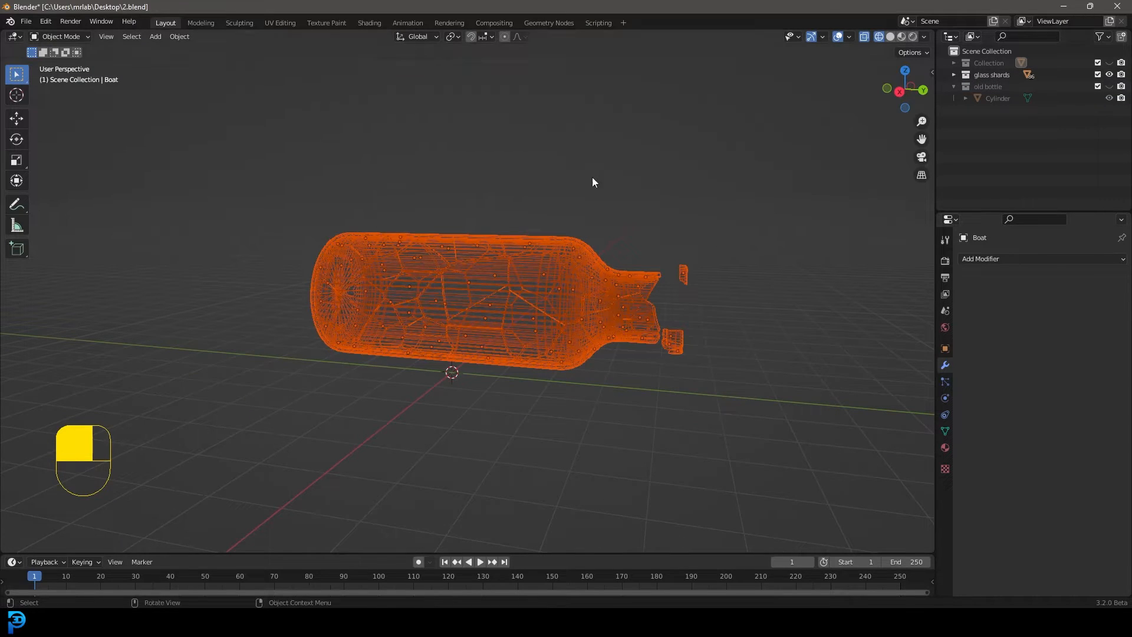
Select all the shards' geometry in Edit Mode and scale it down very slightly around Individual Origins
scroll(608, 260, "up", 4)
key("Tab")
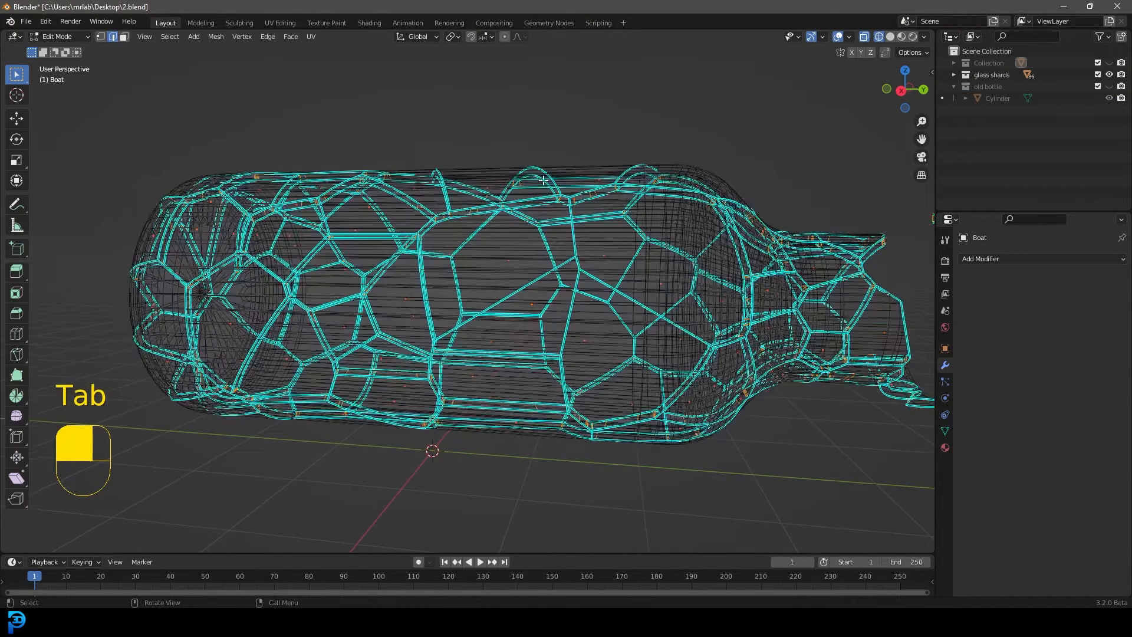
key("a")
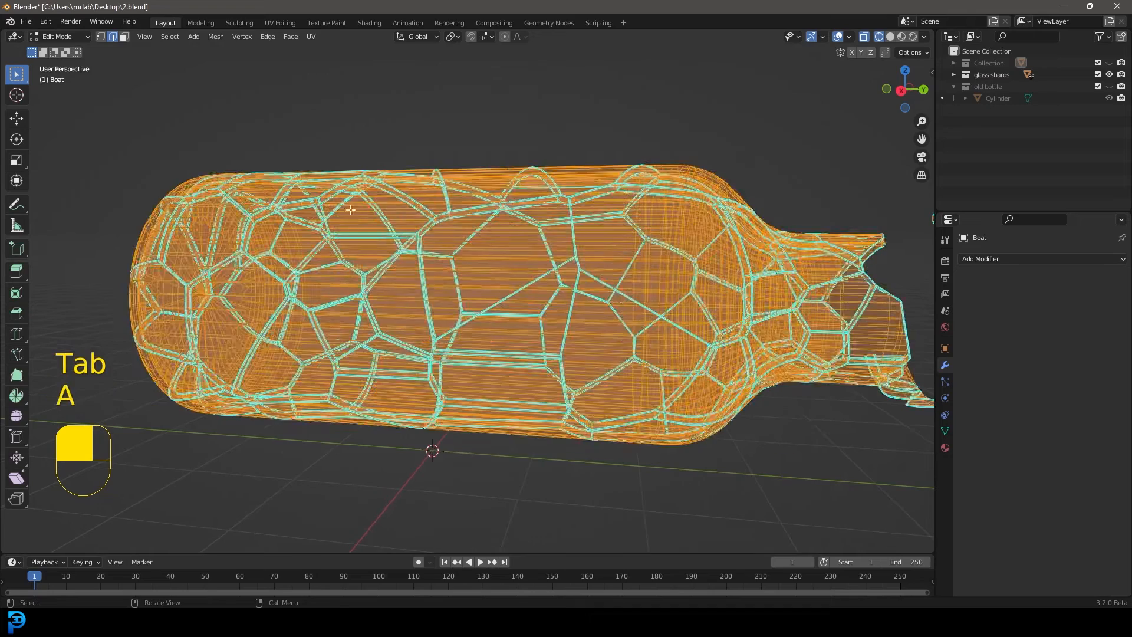
scroll(629, 325, "down", 1)
middle_click_drag(630, 326, 643, 338)
left_click(454, 36)
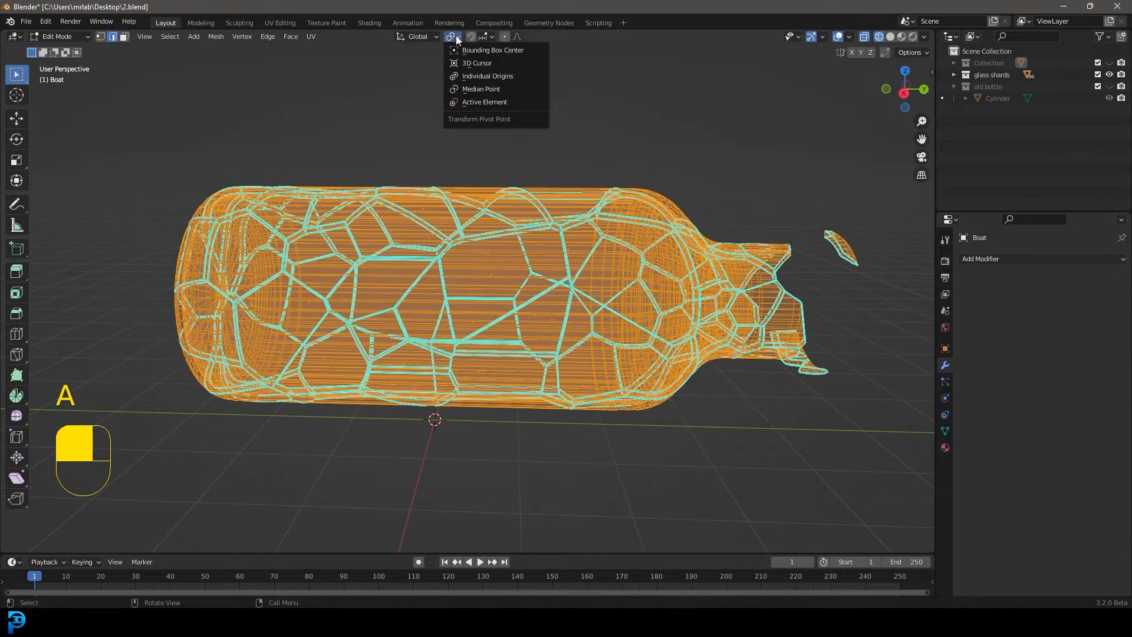
left_click(485, 76)
scroll(795, 451, "up", 2)
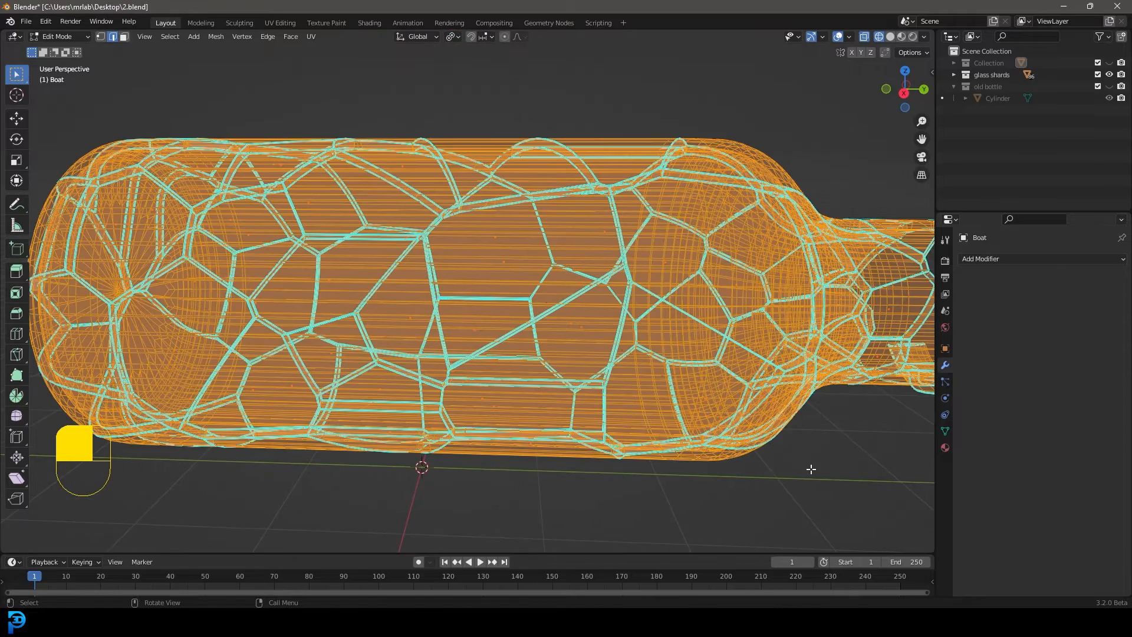
key("s")
key("shift")
left_click(797, 455)
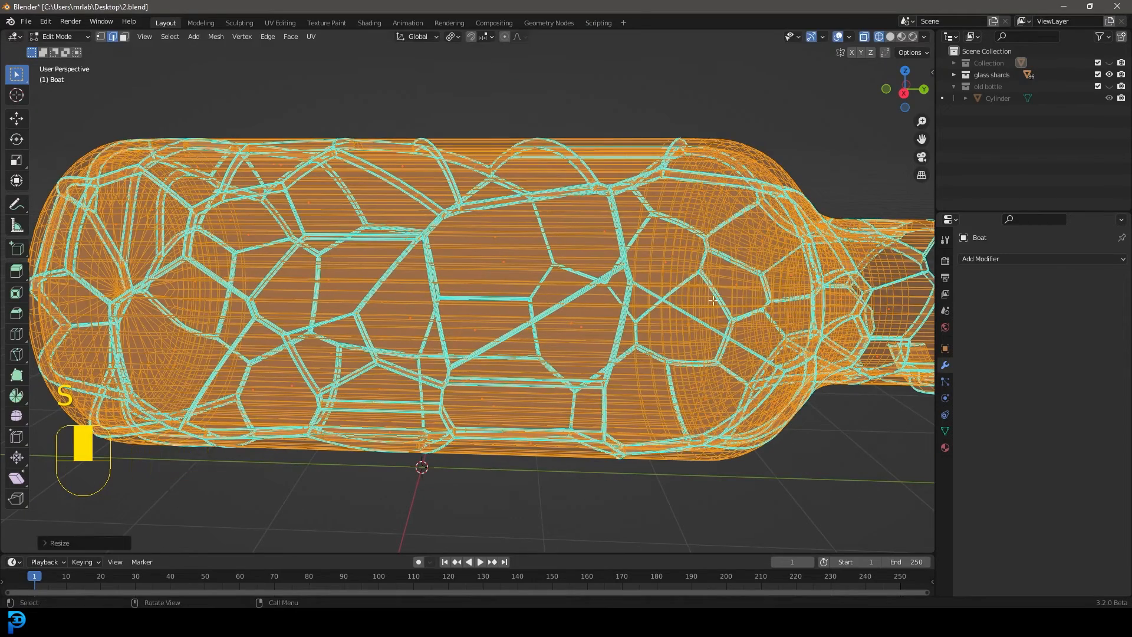
Return the shards to Object Mode in solid shading and set the transform pivot point to Median Point
key("z")
key("Tab")
scroll(552, 280, "down", 3)
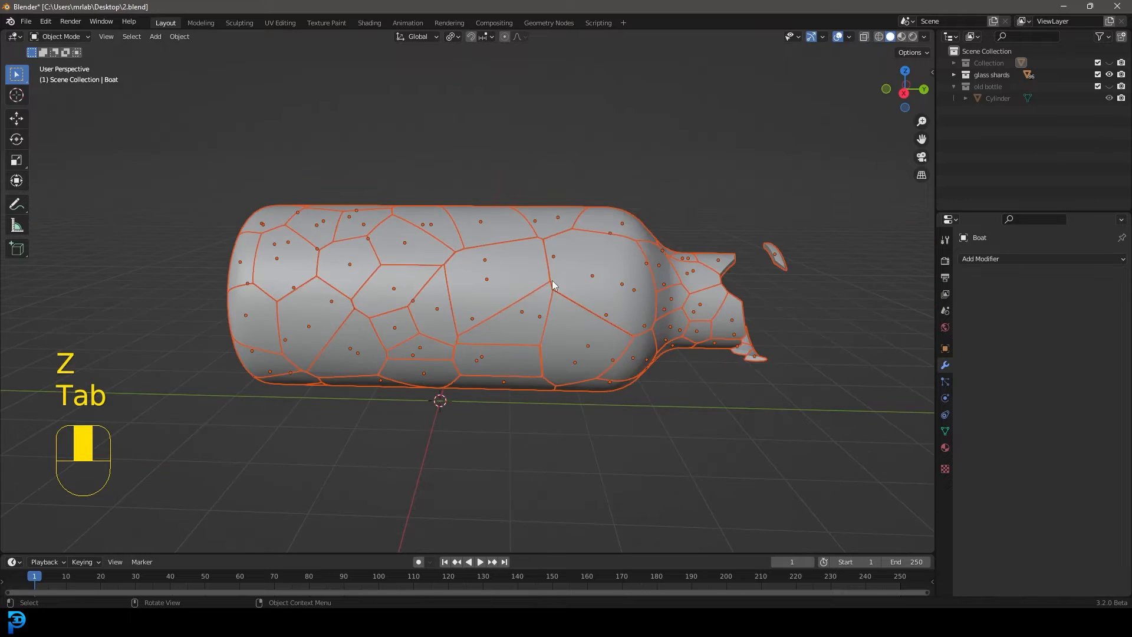
mouse_move(551, 281)
middle_mouse_down()
mouse_move(627, 272)
mouse_move(631, 281)
mouse_move(568, 275)
middle_mouse_up()
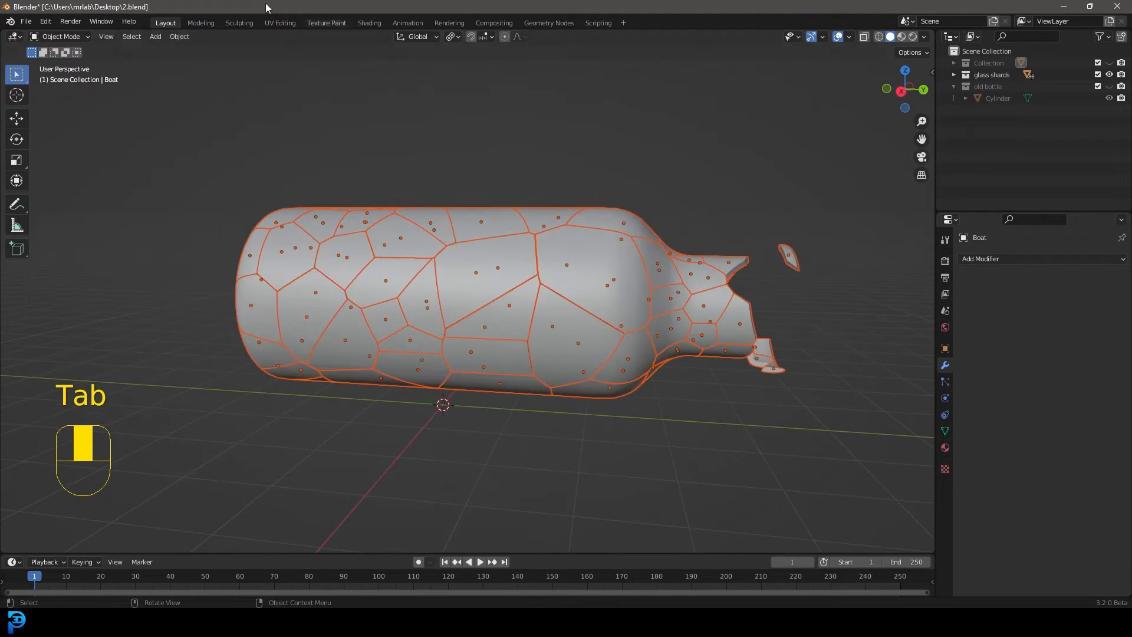
left_click(70, 37)
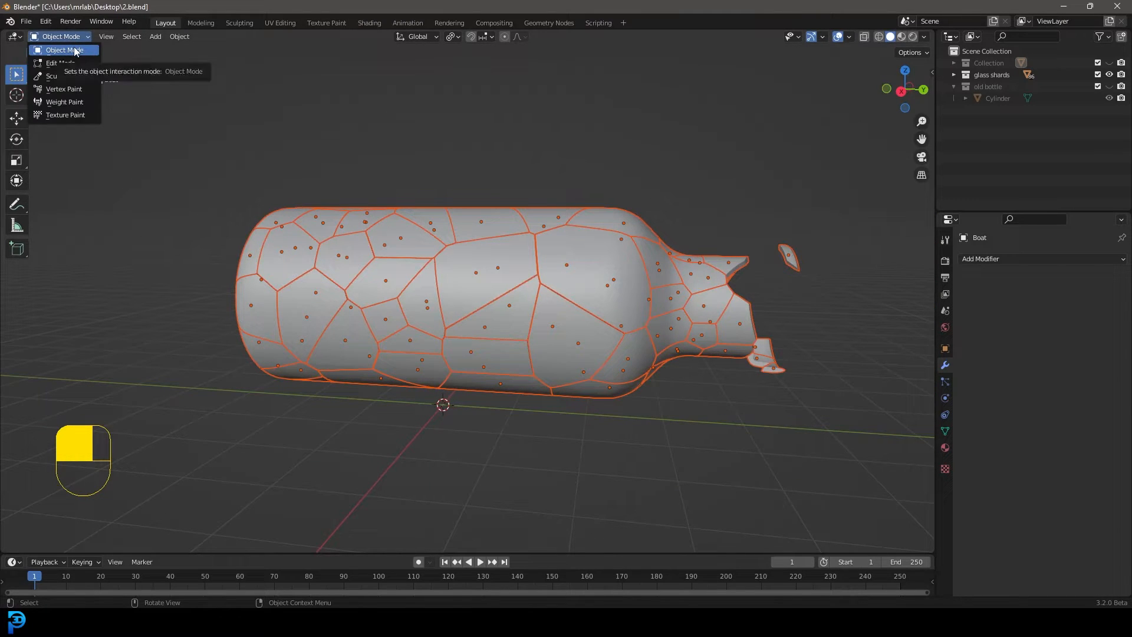
left_click(452, 37)
left_click(502, 90)
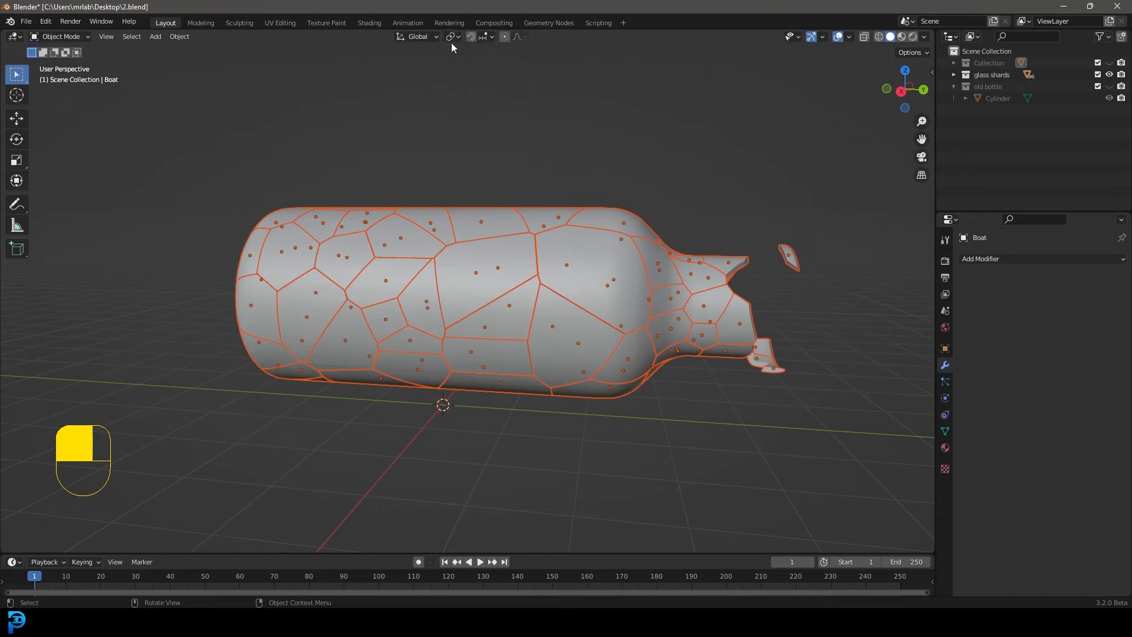
middle_click_drag(551, 249, 622, 256)
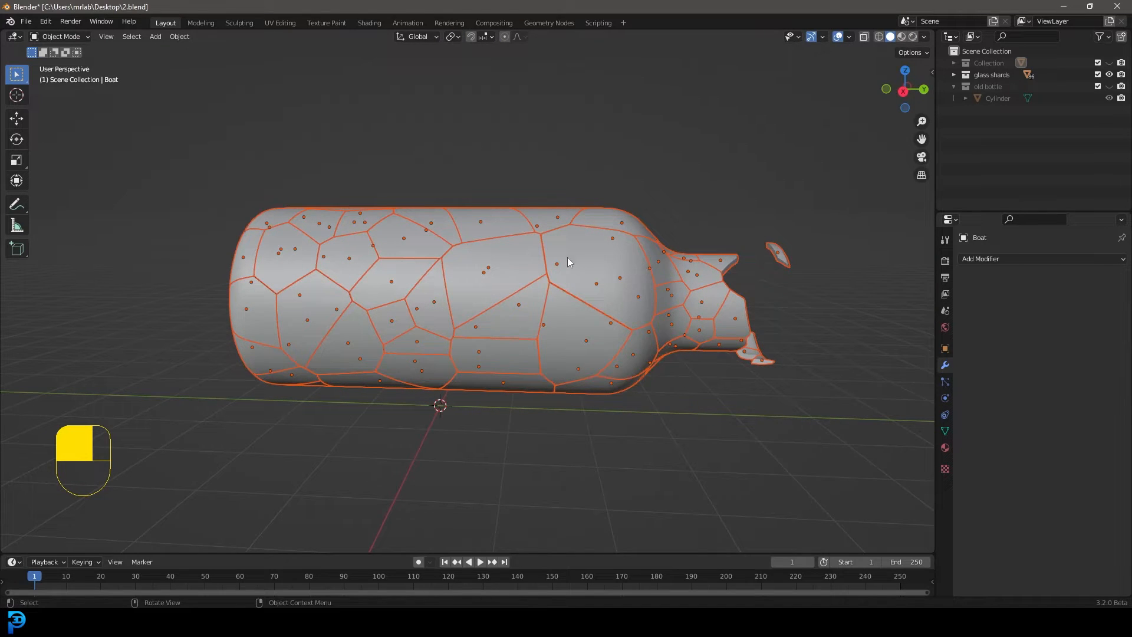
Make the large shard near the bottle's shoulder the active object and give it a new material named "glass"
left_click(614, 276, "shift")
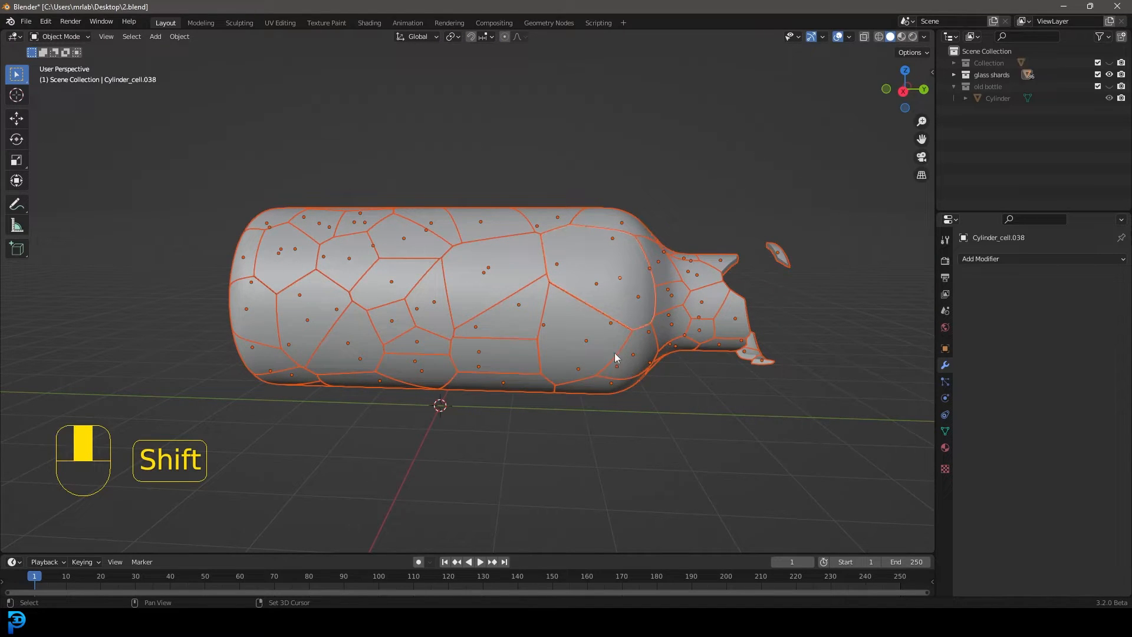
scroll(629, 258, "up", 2)
key("z")
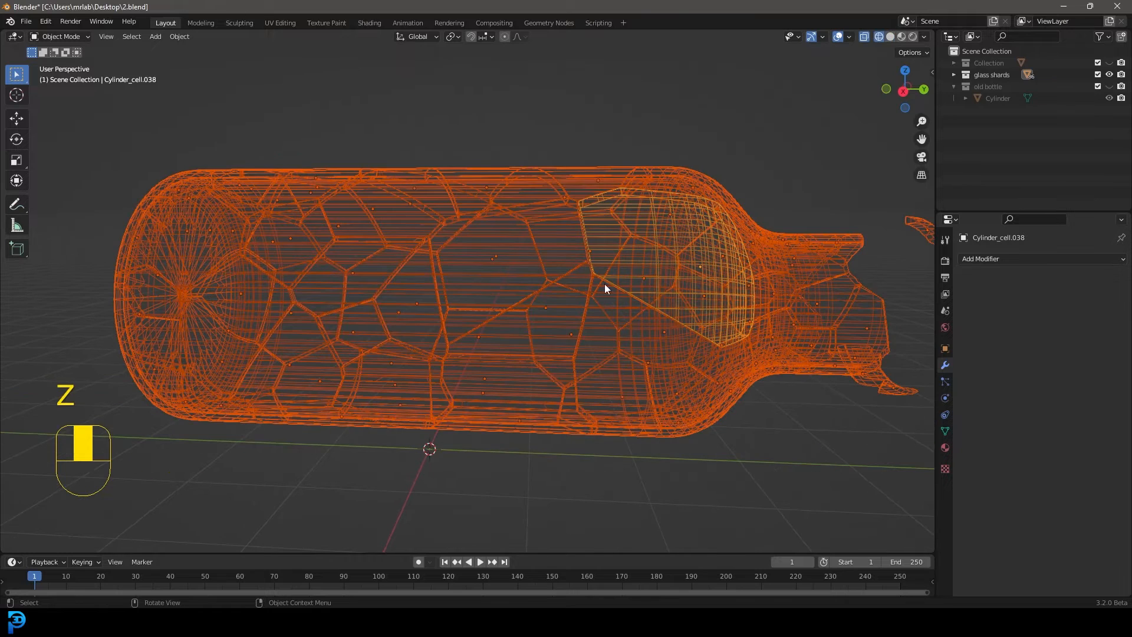
left_click(948, 448)
left_click(1029, 310)
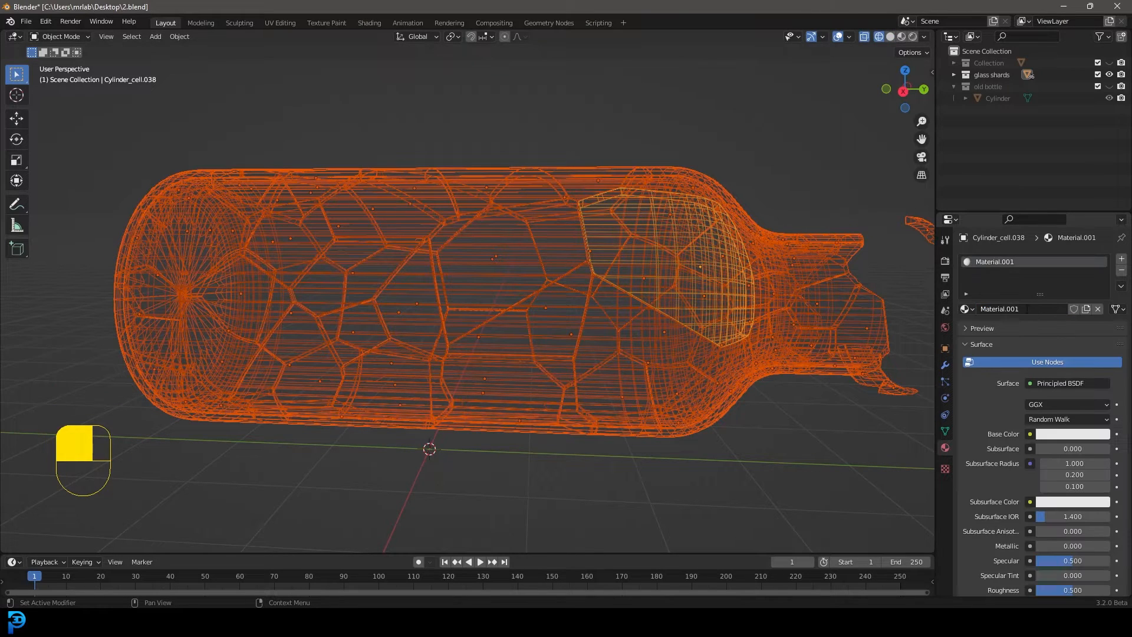
left_click(1030, 310)
type("glass")
key("Return")
scroll(705, 253, "down", 2)
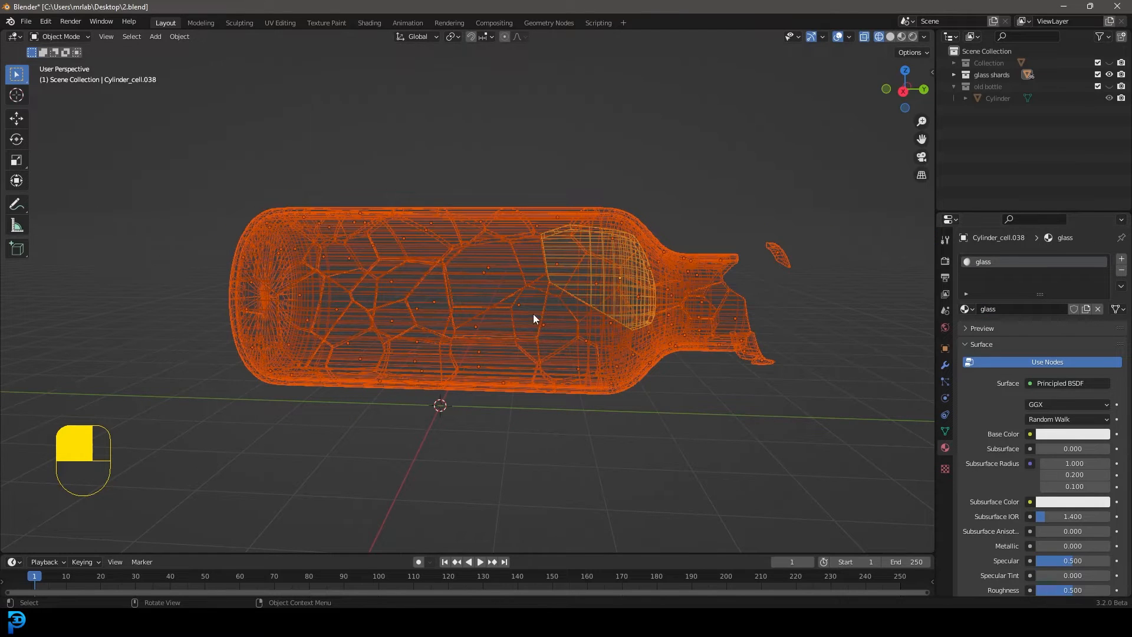
Link the active shard's glass material to all the selected shards and display them in solid shading
key("ctrl+l")
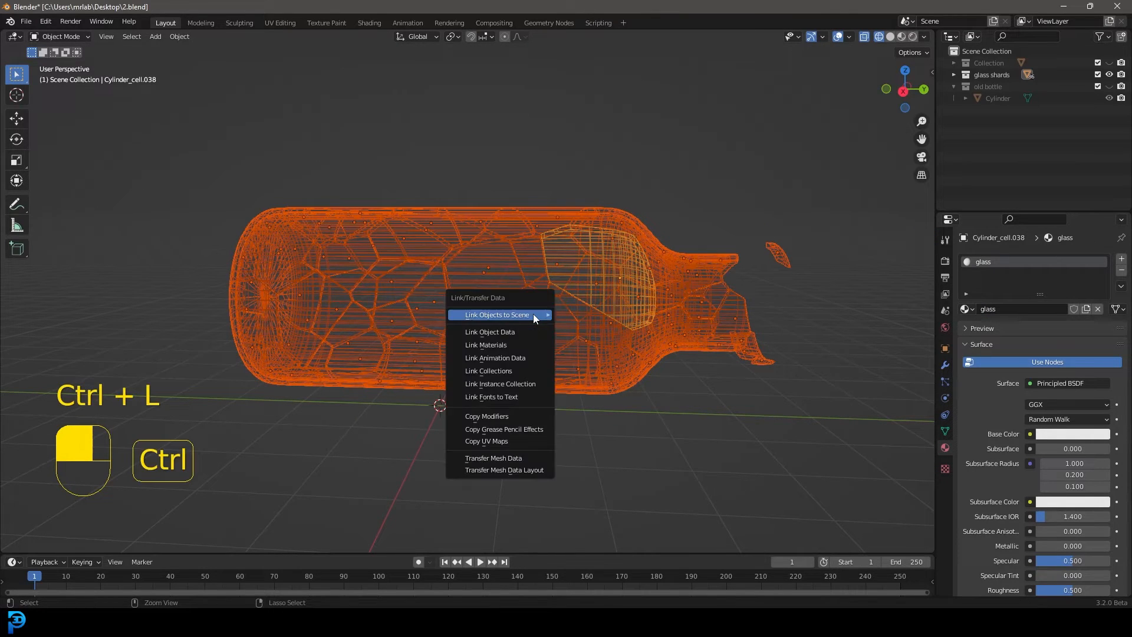
mouse_move(537, 313)
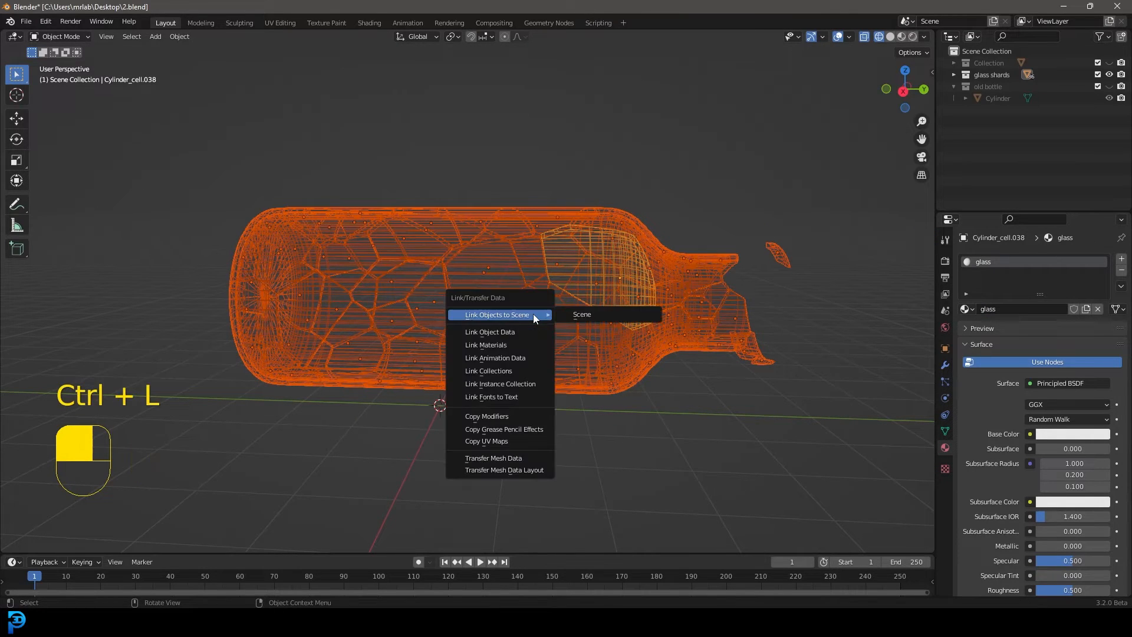
left_click(509, 341)
key("z")
left_click(571, 264)
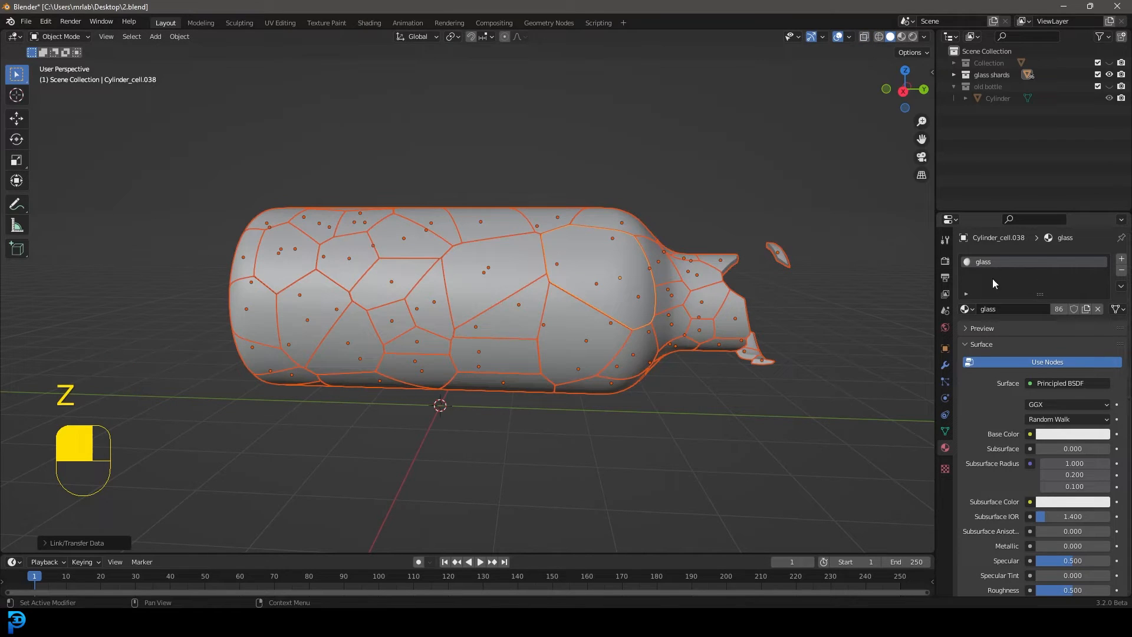
Set the glass material's viewport display colour to light blue and deselect all the shards
left_click(975, 345)
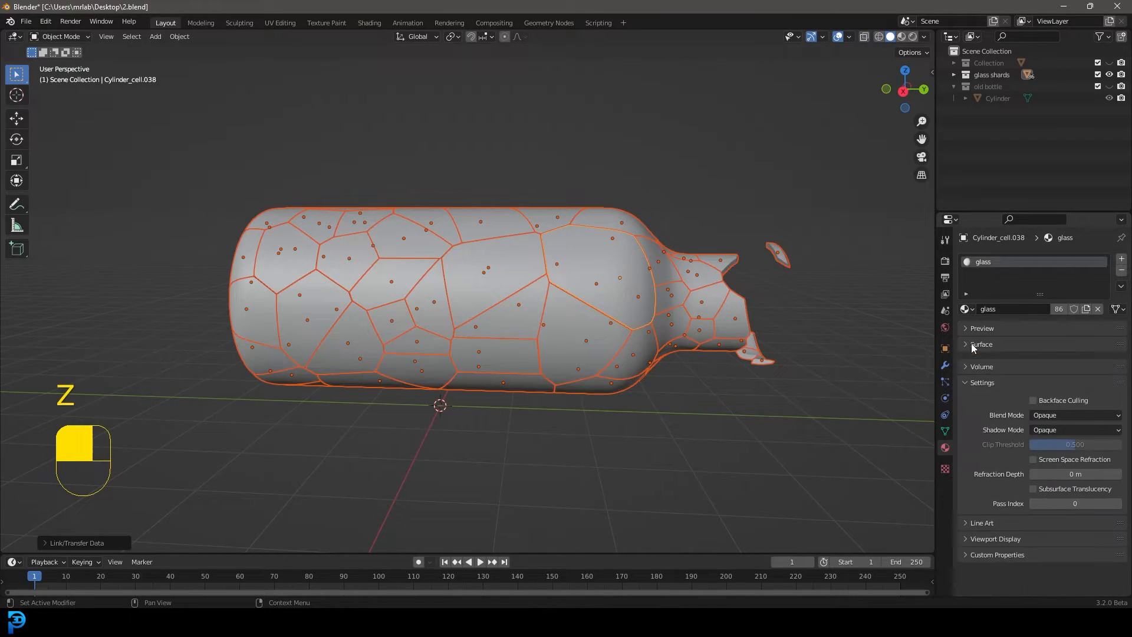
left_click(975, 534)
left_click(1054, 548)
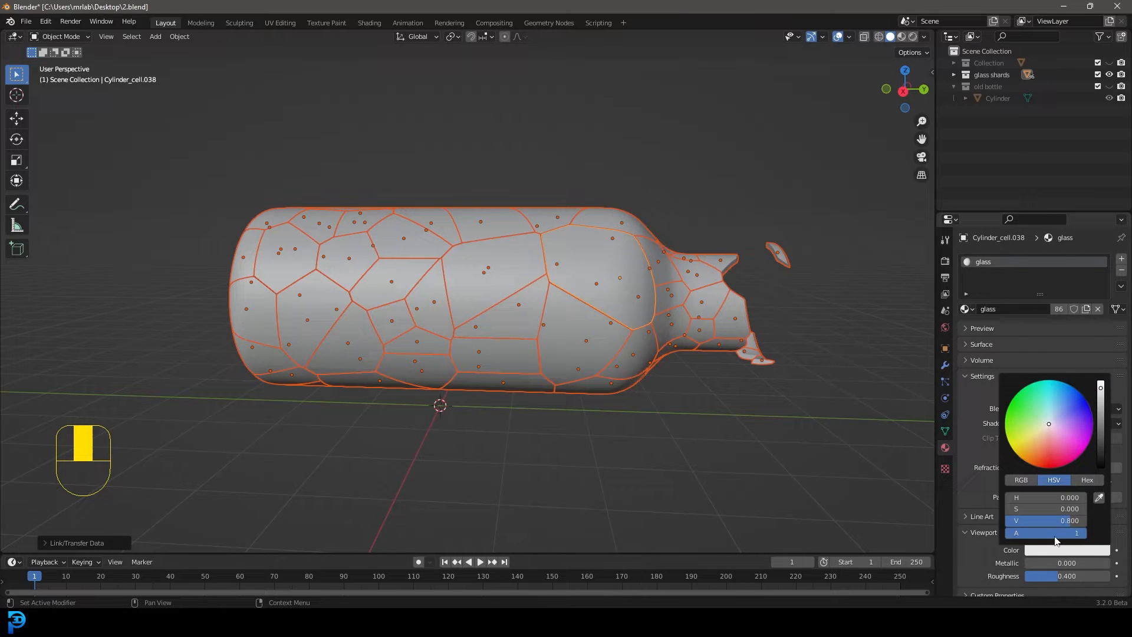
left_click(1055, 418)
key("alt+a")
mouse_move(639, 309)
middle_mouse_down()
mouse_move(538, 270)
mouse_move(526, 304)
mouse_move(632, 313)
middle_mouse_up()
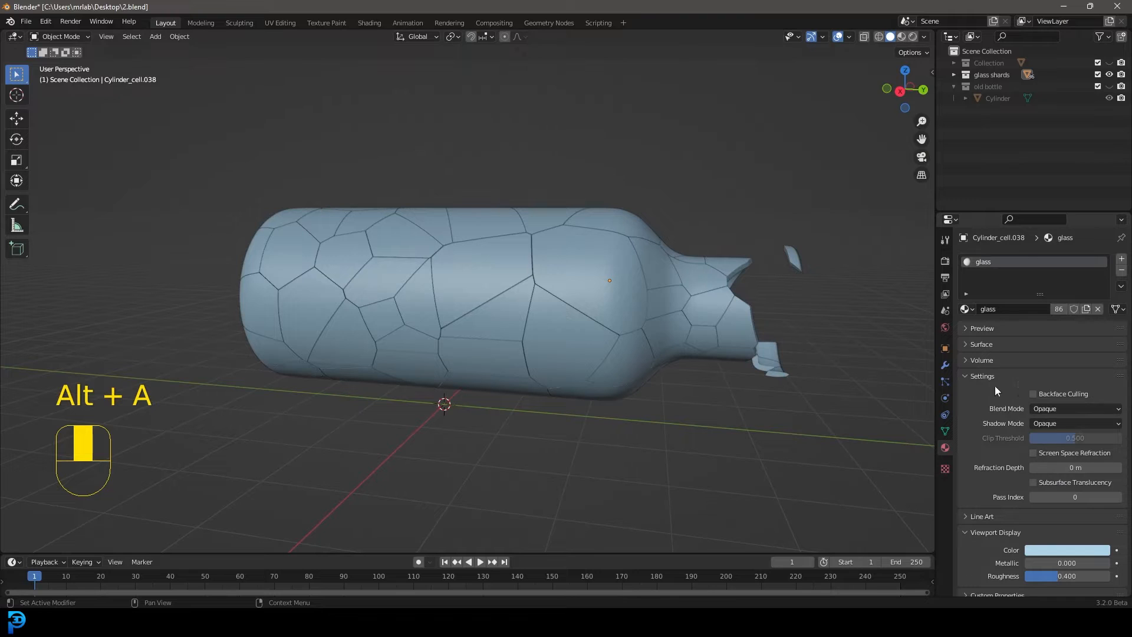
left_click(965, 377)
scroll(548, 259, "down", 2)
scroll(454, 268, "up", 2)
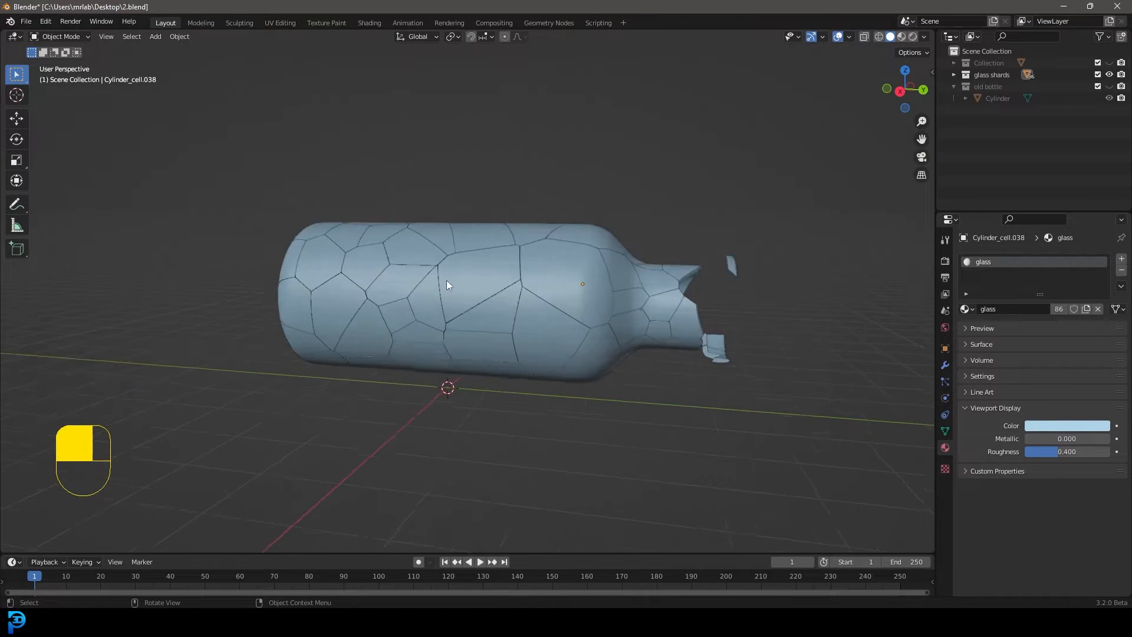
Add a cube empty and raise it about 1.63 m along Z into the middle of the bottle
middle_click_drag(447, 281, 473, 282)
scroll(473, 282, "up", 2)
scroll(619, 283, "down", 2)
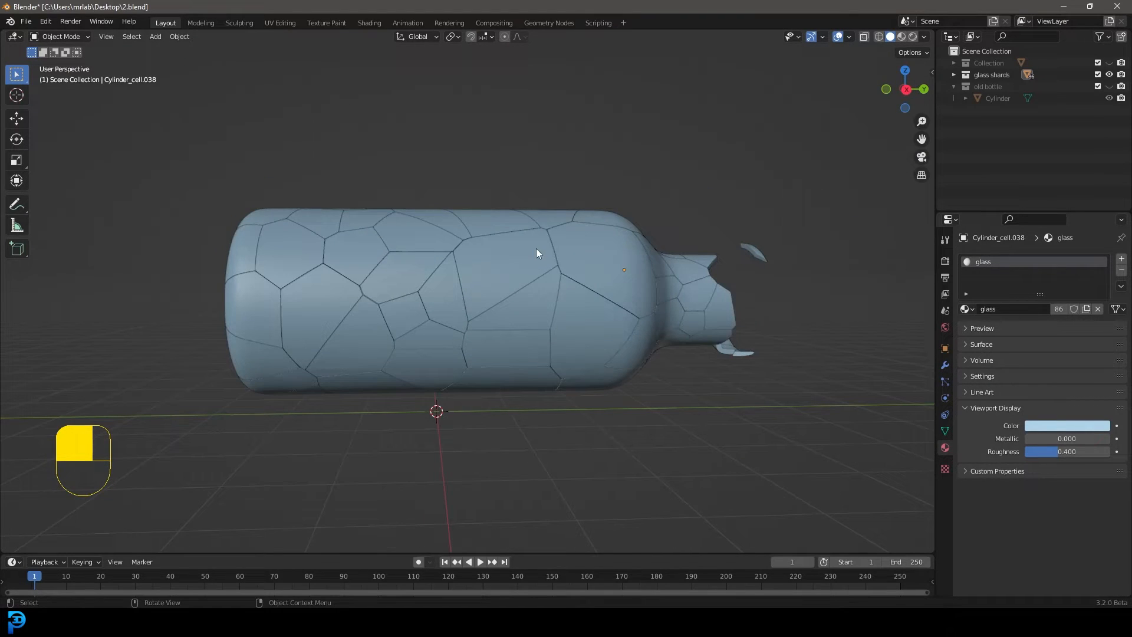
key("shift+a")
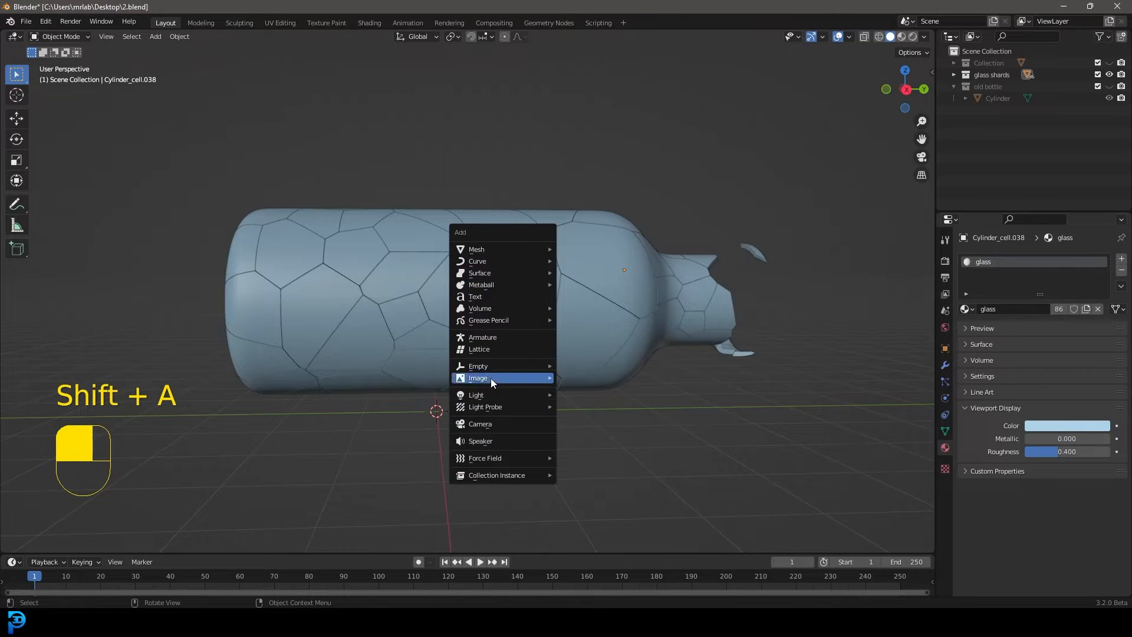
mouse_move(492, 369)
left_click(593, 418)
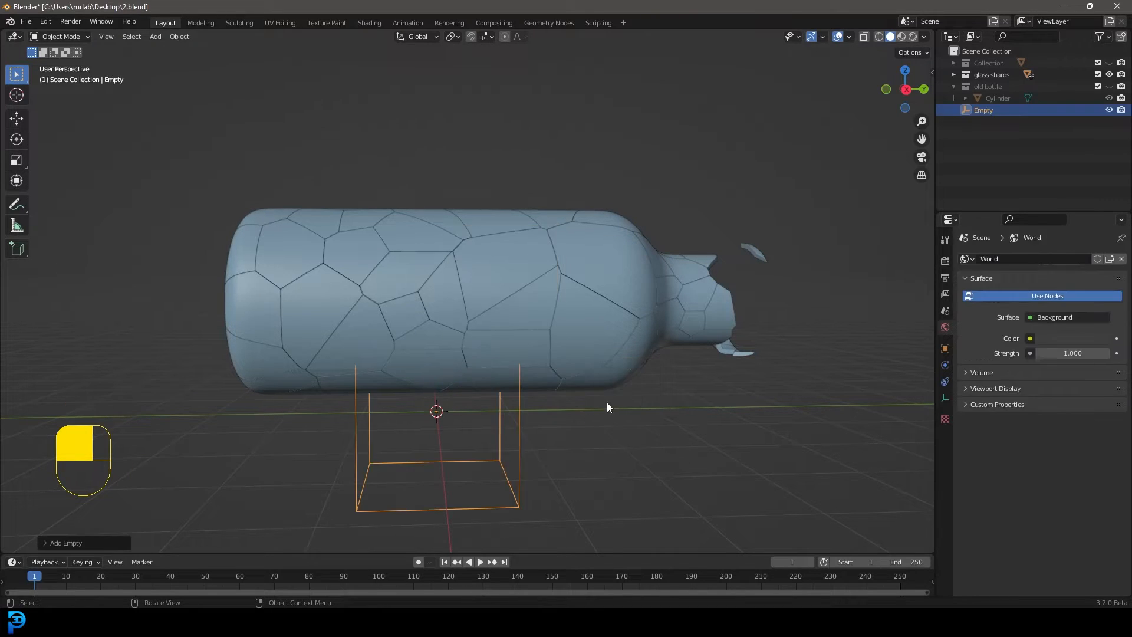
key("KP_1")
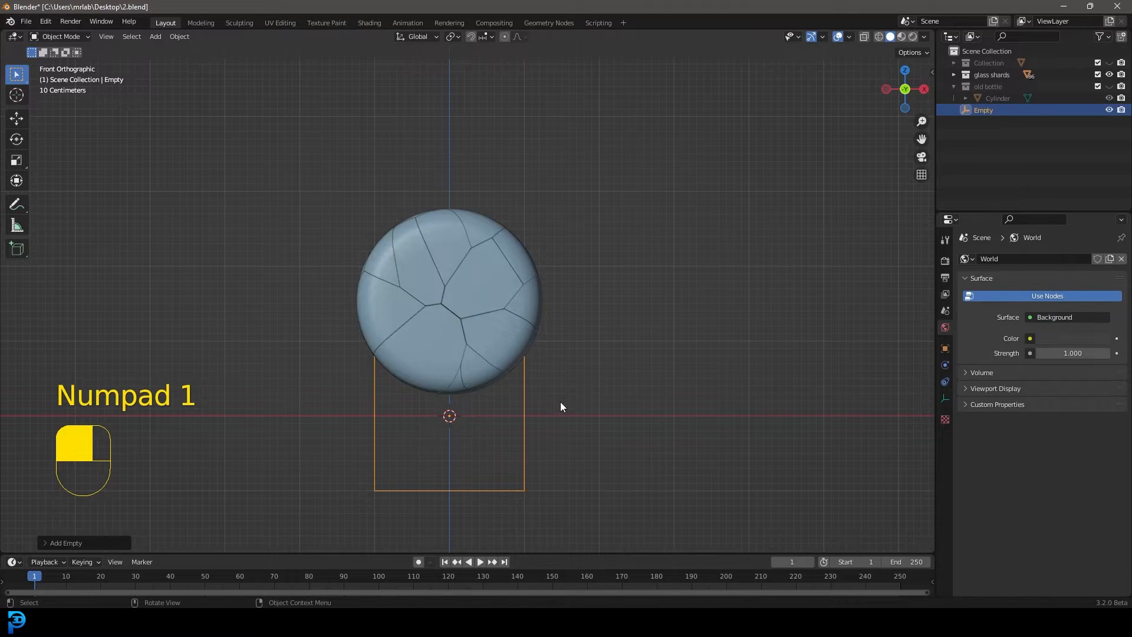
key("g")
key("z")
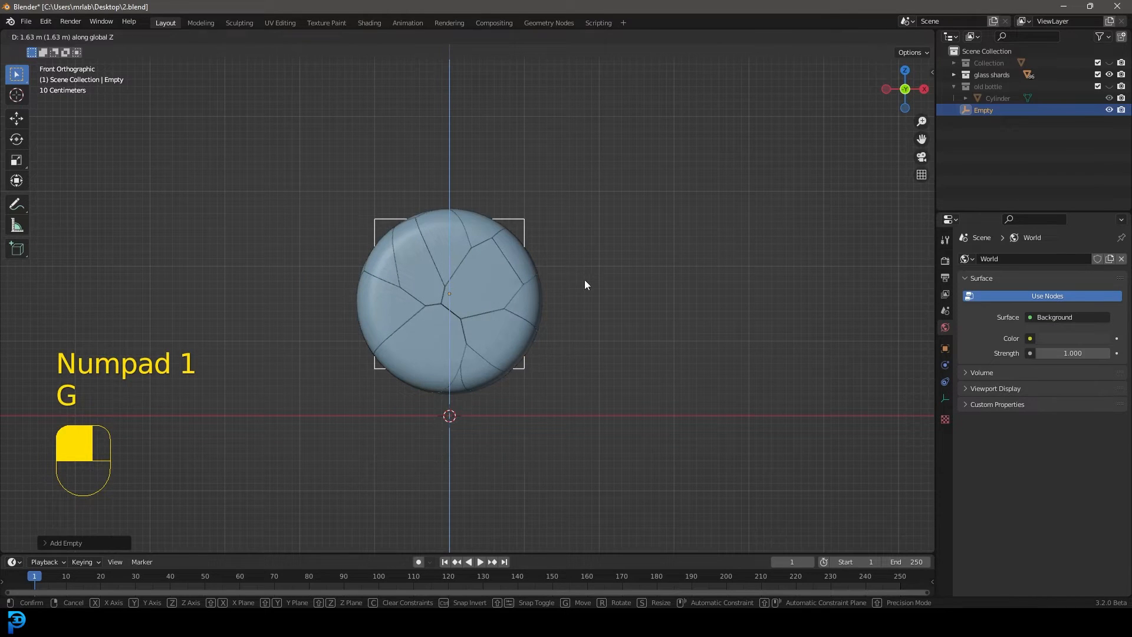
left_click(585, 285)
Select all the shards in wireframe with the cube empty active and parent them to it with Object (Keep Transform)
middle_click_drag(585, 285, 498, 270)
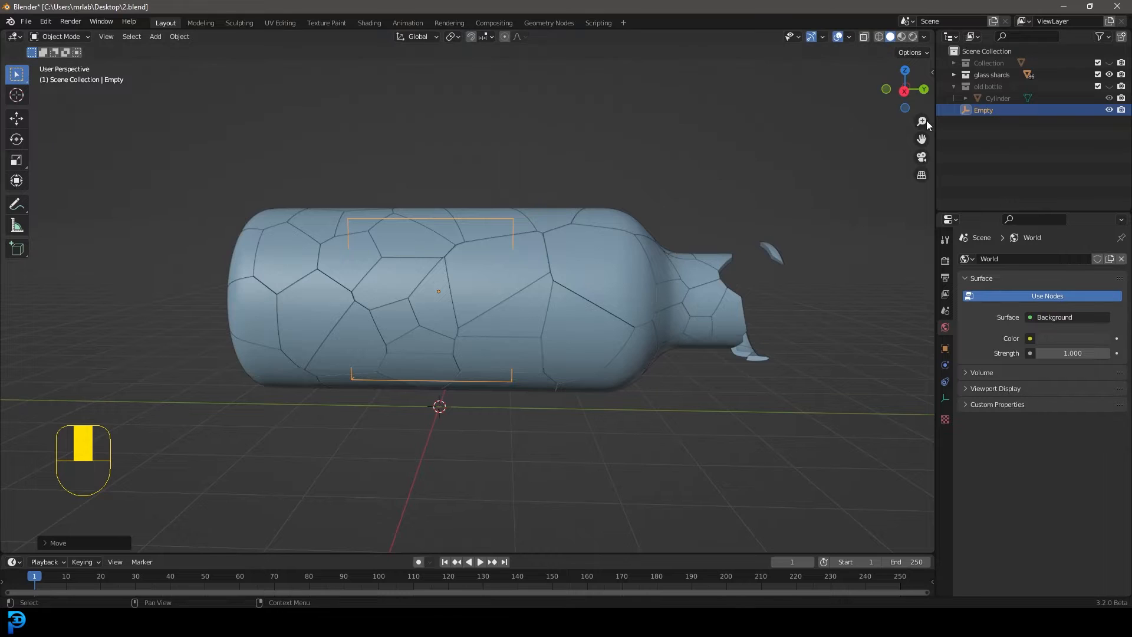
key("z")
left_click(468, 273)
left_click_drag(292, 387, 718, 184)
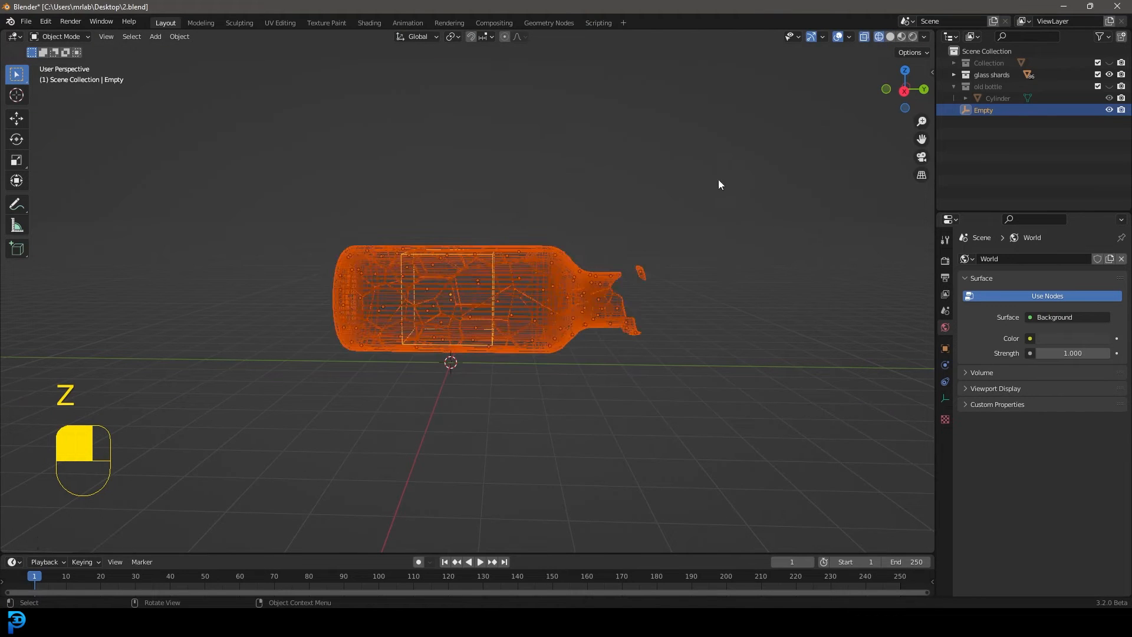
scroll(532, 245, "up", 7)
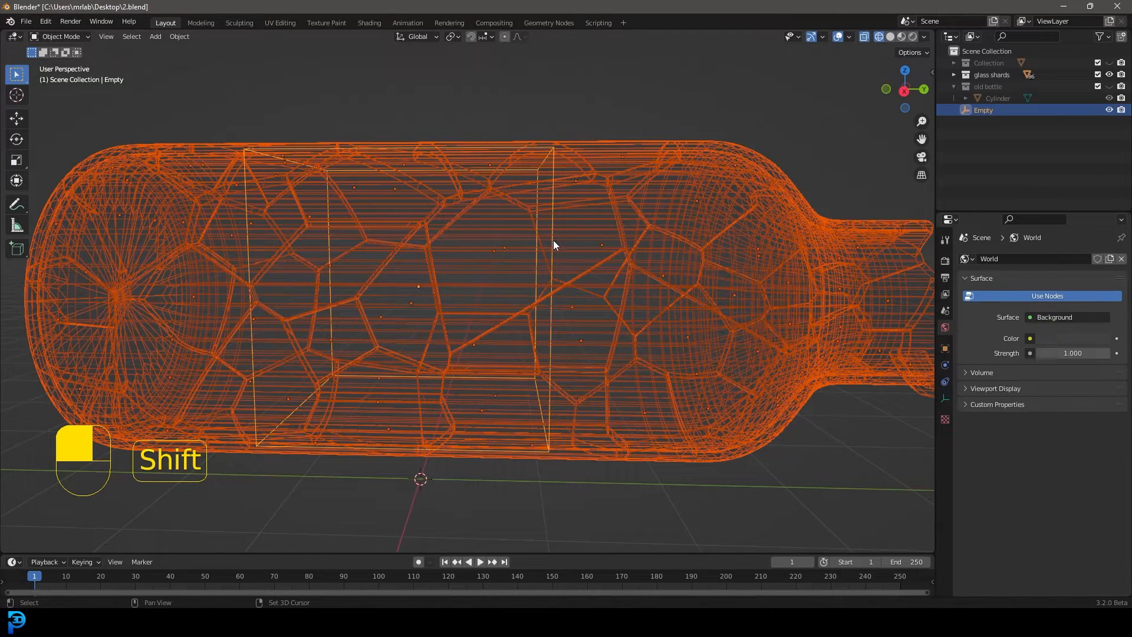
left_click(554, 240, "shift")
middle_click_drag(553, 242, 607, 112)
left_click(592, 149, "shift")
scroll(680, 323, "down", 4)
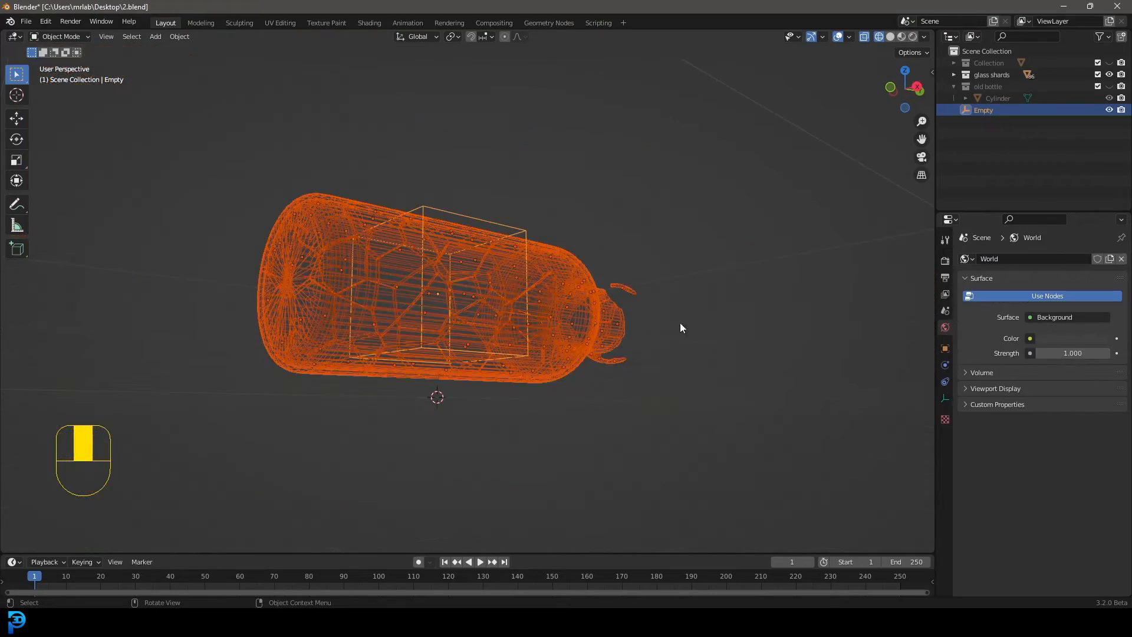
scroll(550, 289, "up", 2)
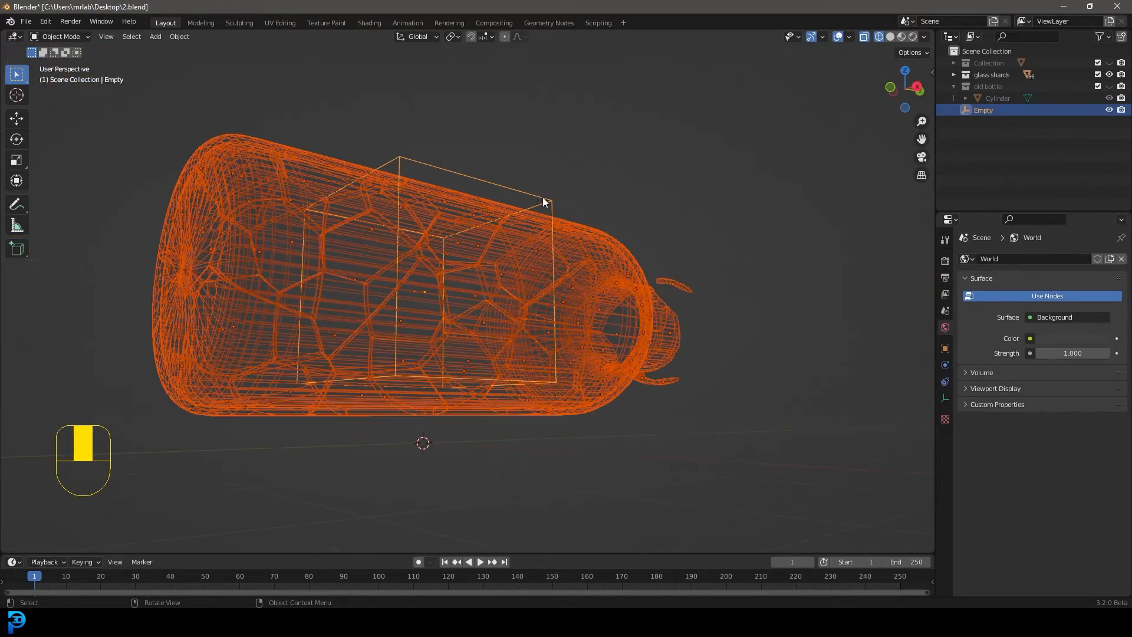
key("ctrl+p")
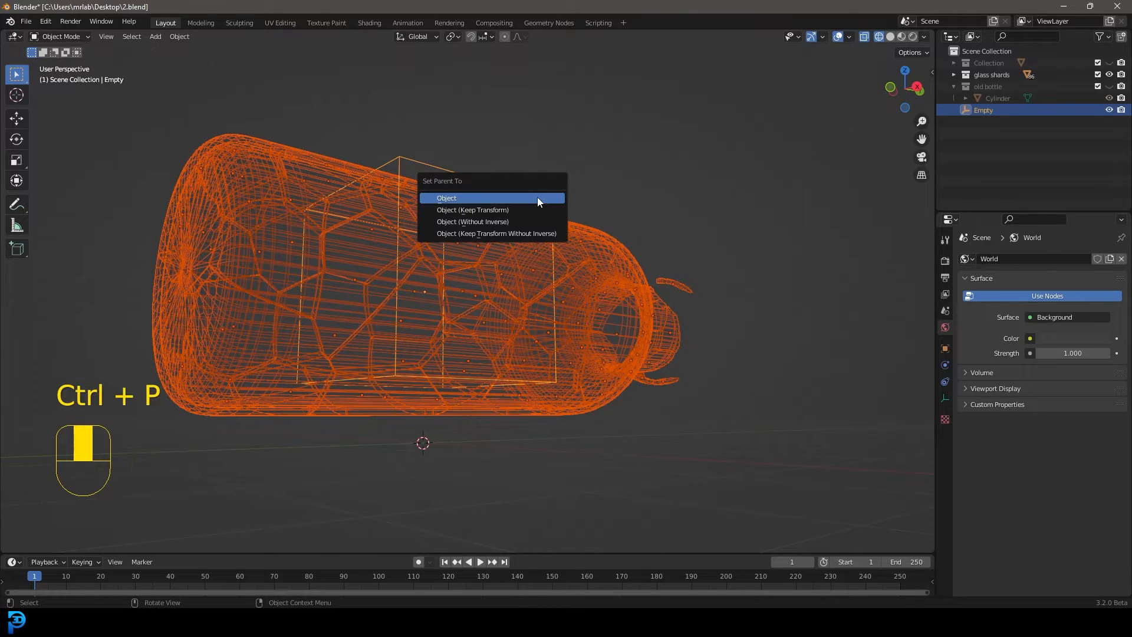
left_click(512, 211)
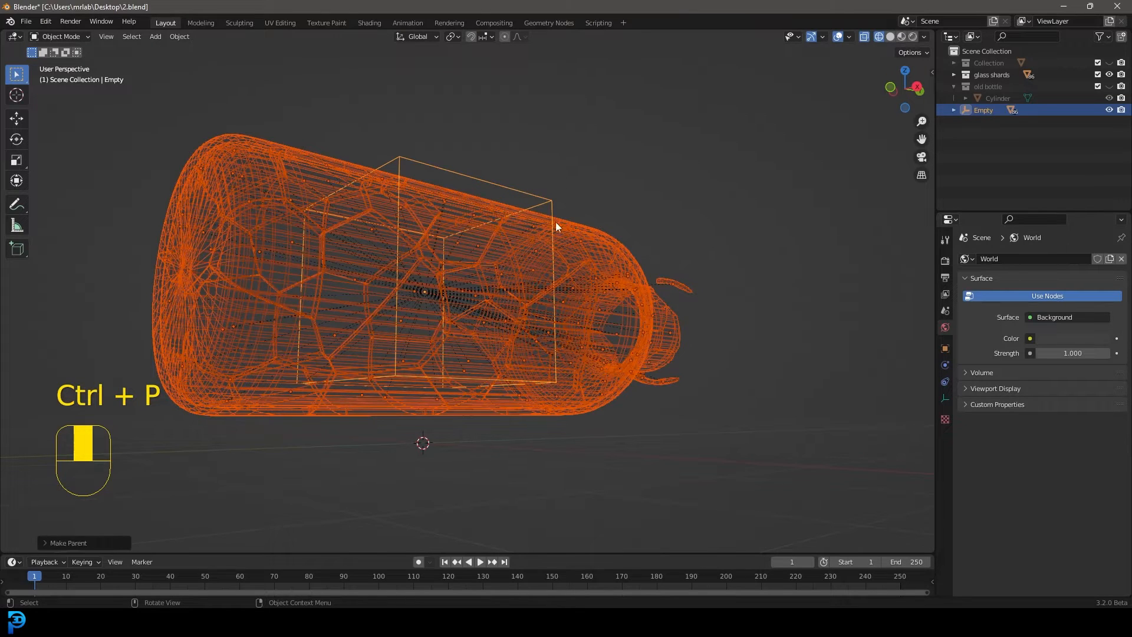
Select only the cube empty and try moving and freely rotating it together with its parented shards
left_click(527, 194)
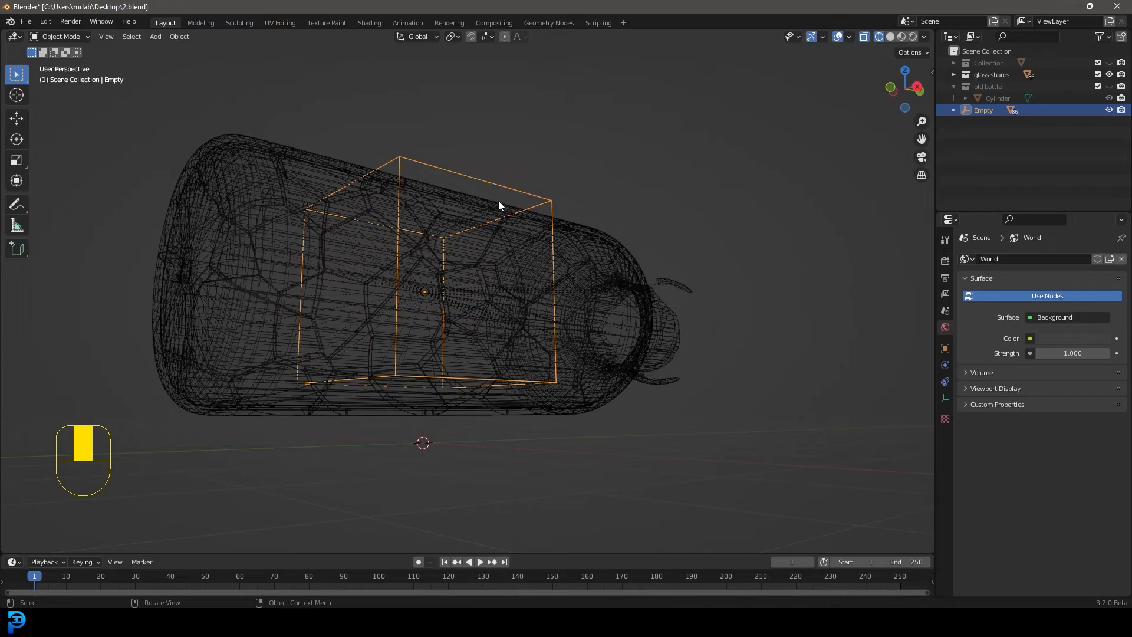
key("g")
middle_click_drag(510, 169, 555, 382)
key("r")
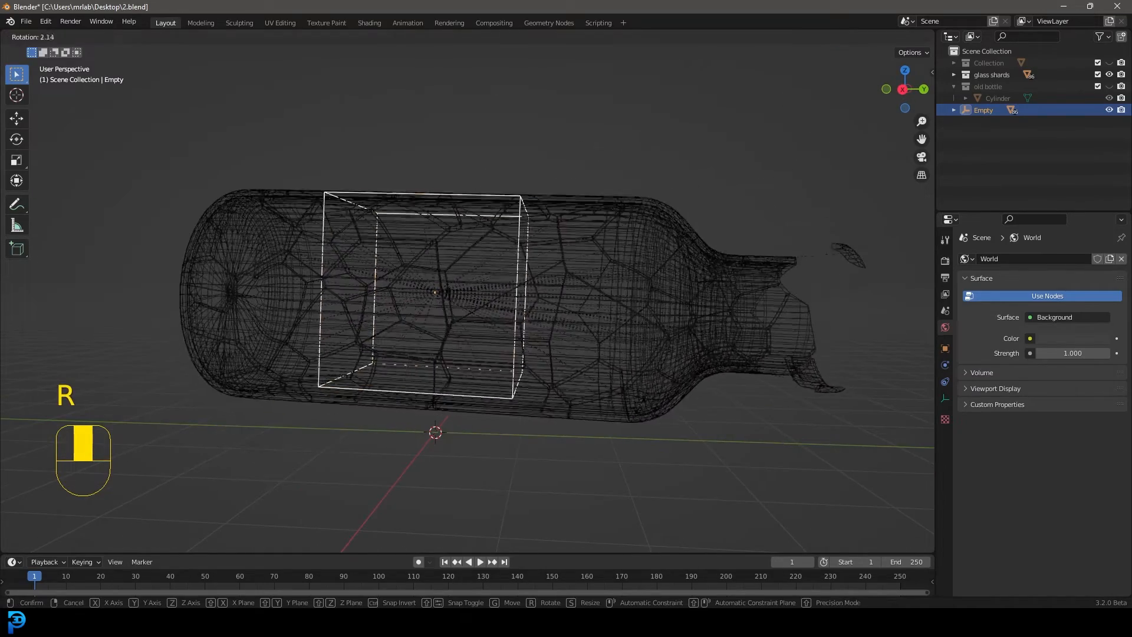
key("r")
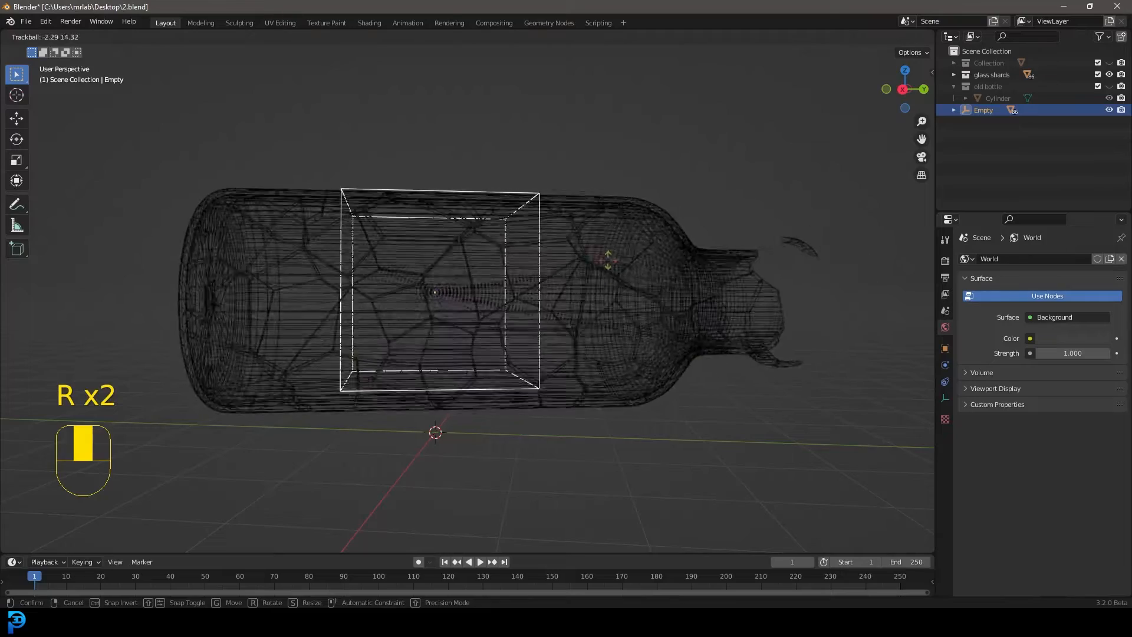
left_click(624, 245)
left_click(602, 256)
Return to solid shading and try moving a single large shard on the bottle's side
key("z")
left_click(469, 260)
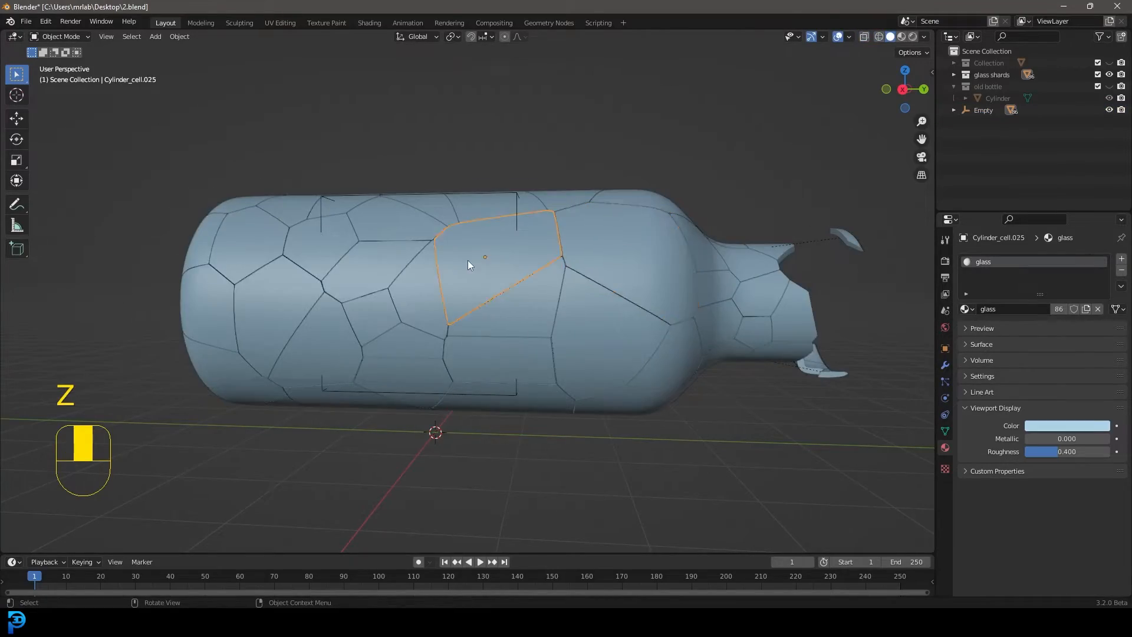
mouse_move(468, 260)
middle_mouse_down()
mouse_move(420, 290)
mouse_move(528, 324)
middle_mouse_up()
key("g")
right_click(524, 292)
Select the cube empty and move it into the "glass shards" collection
middle_click_drag(319, 301, 589, 198)
left_click(498, 179)
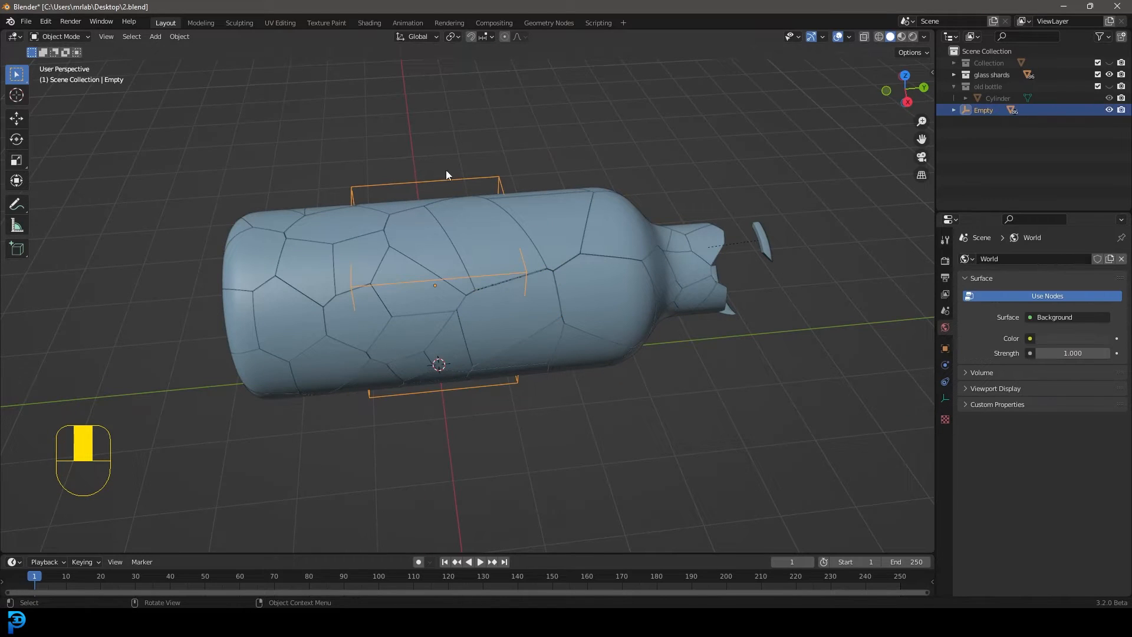
middle_click_drag(498, 295, 479, 238)
key("KP_1")
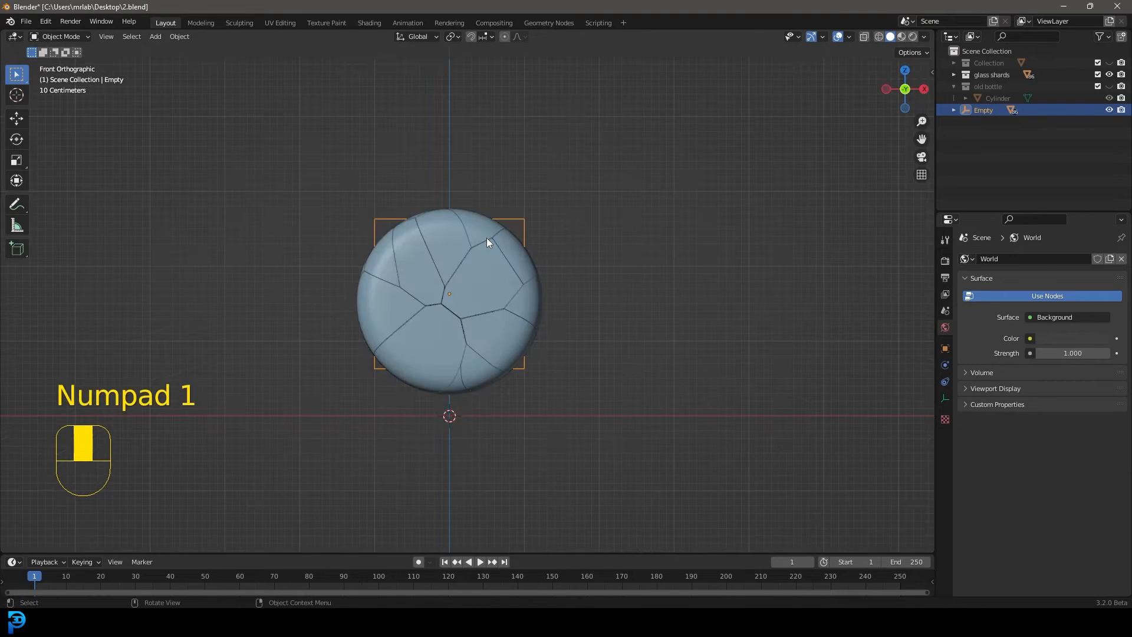
key("KP_3")
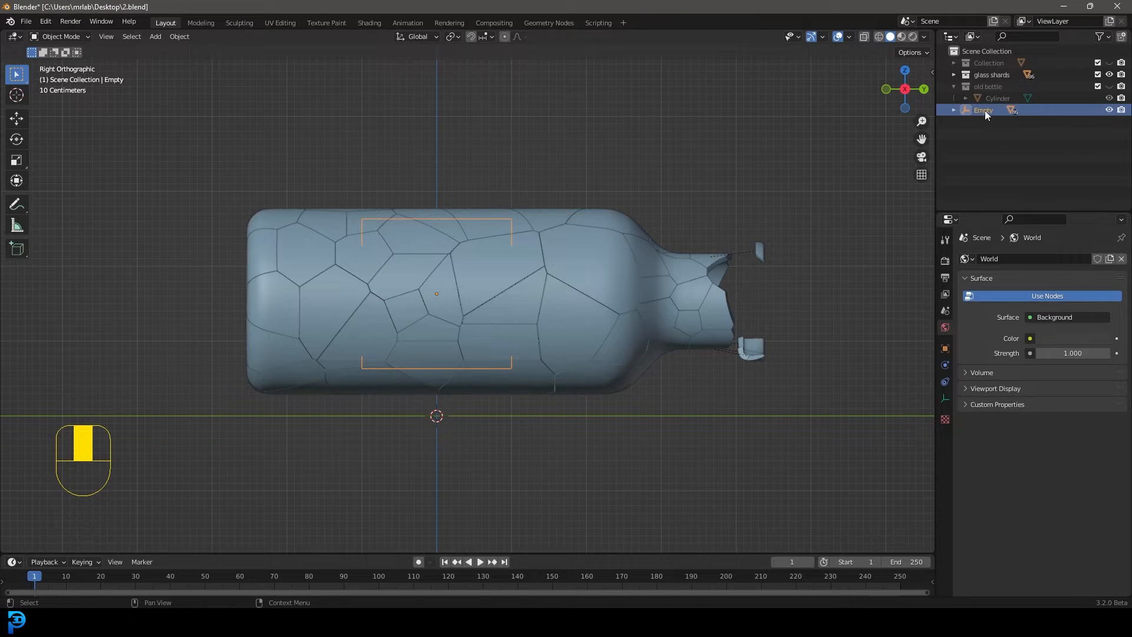
left_click_drag(984, 111, 996, 76)
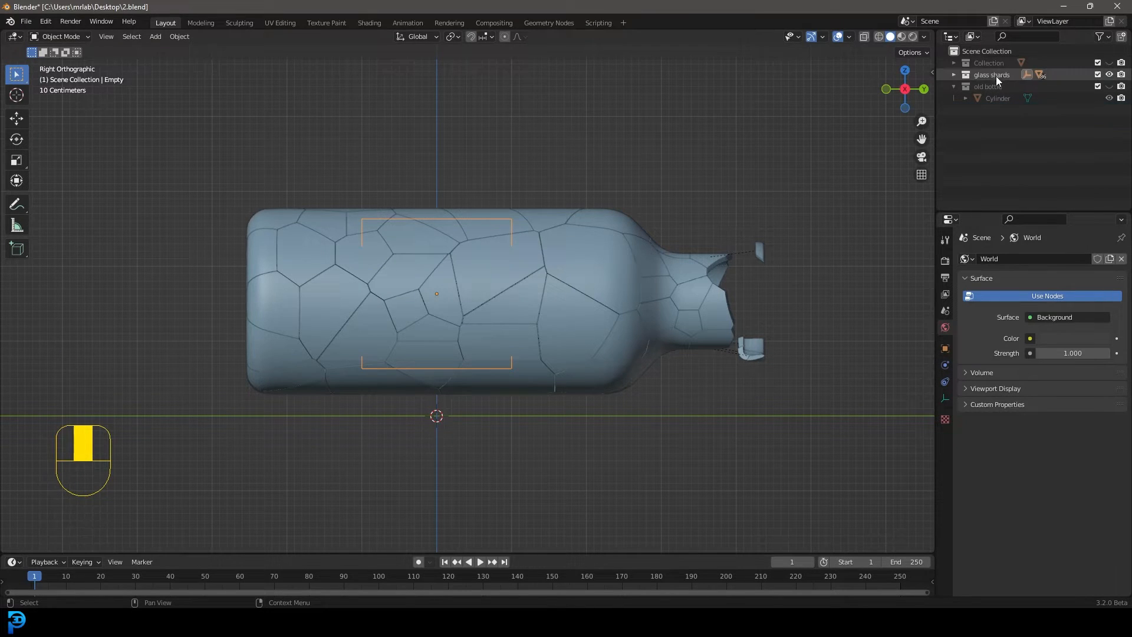
Unhide "Collection" alongside the "glass shards" collection, leave "old bottle" hidden and deselect everything
left_click(1109, 75)
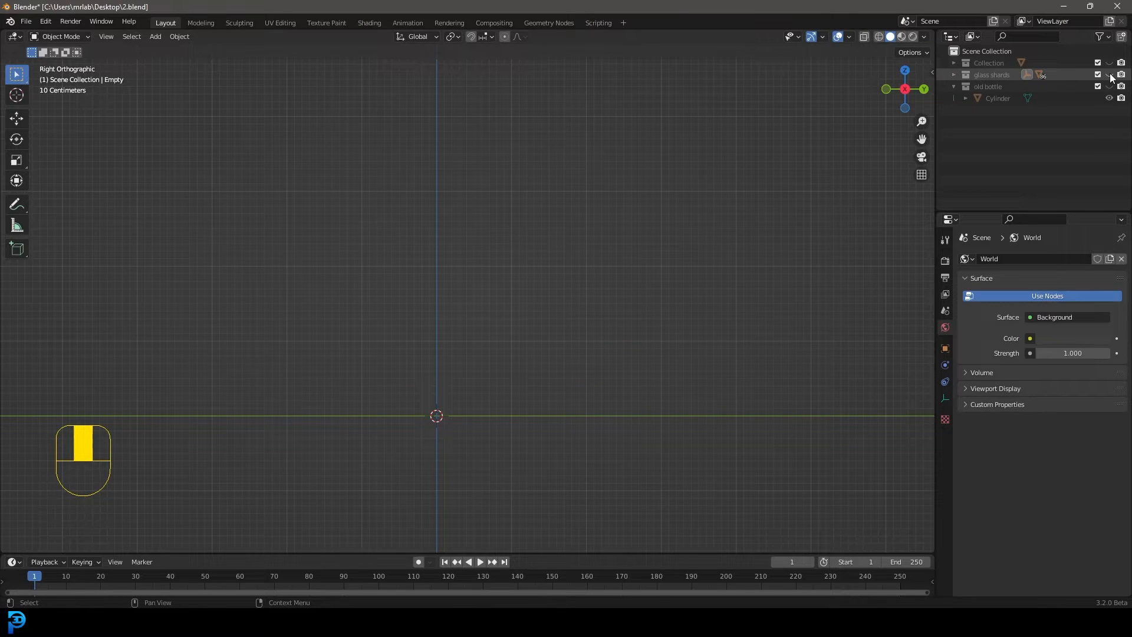
left_click(1109, 63)
left_click(1109, 74)
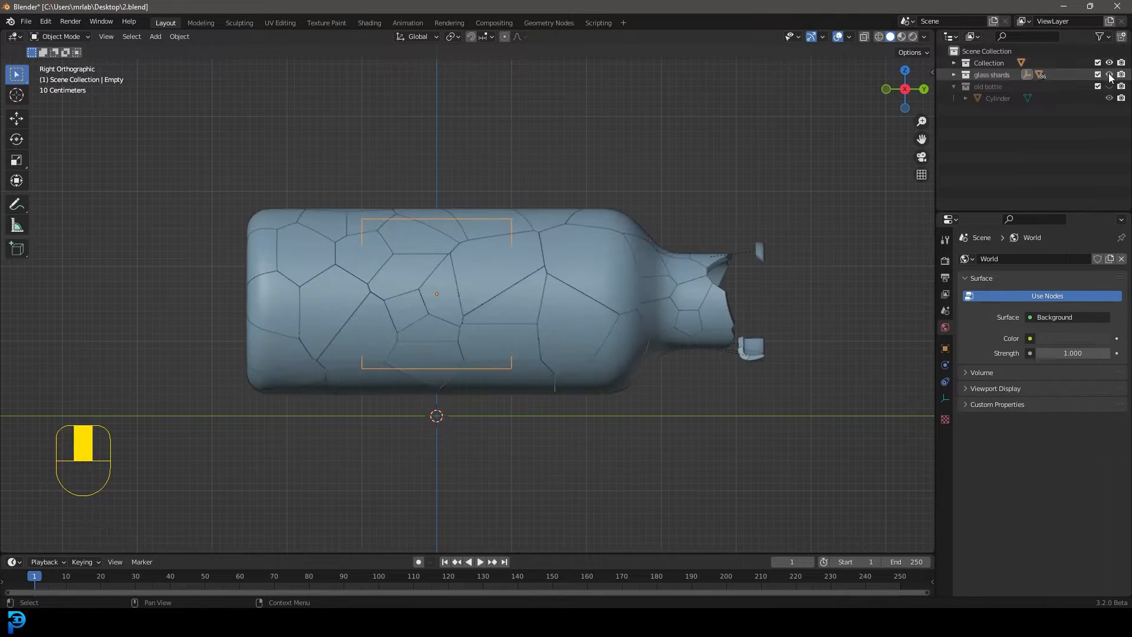
scroll(550, 325, "down", 4)
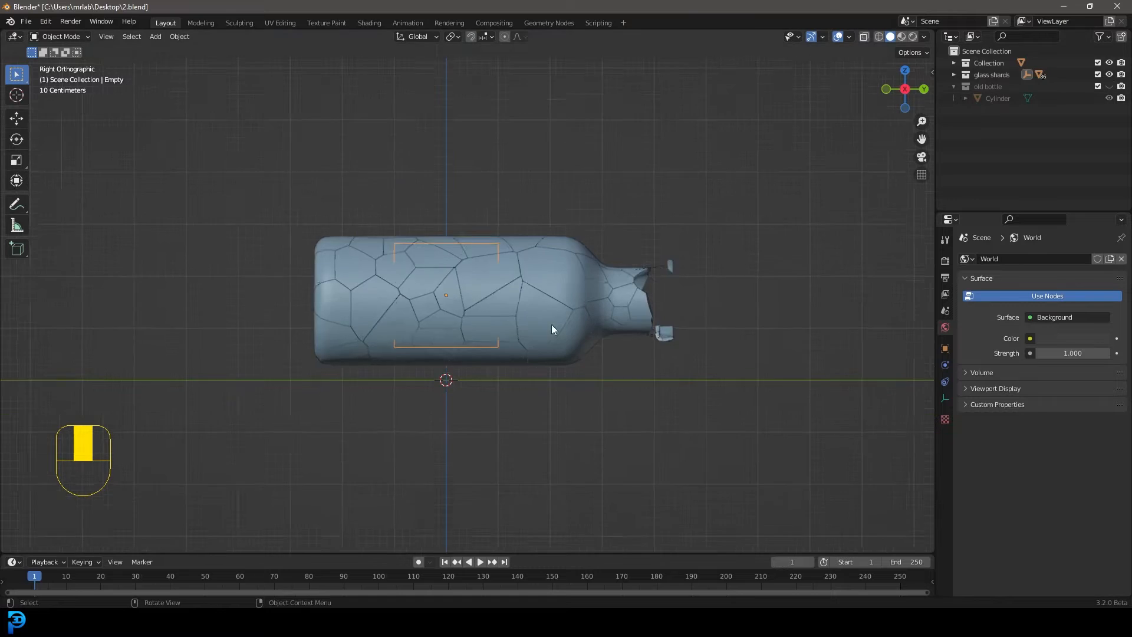
left_click(1109, 86)
left_click(1110, 86)
scroll(754, 334, "up", 3)
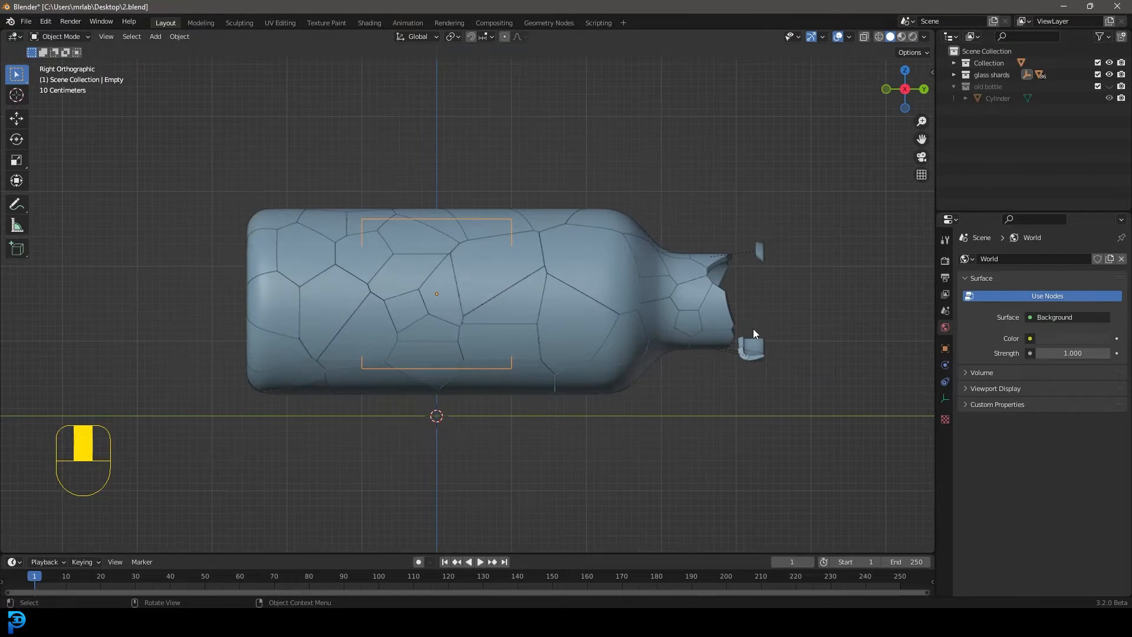
key("alt+a")
middle_click_drag(697, 321, 529, 304)
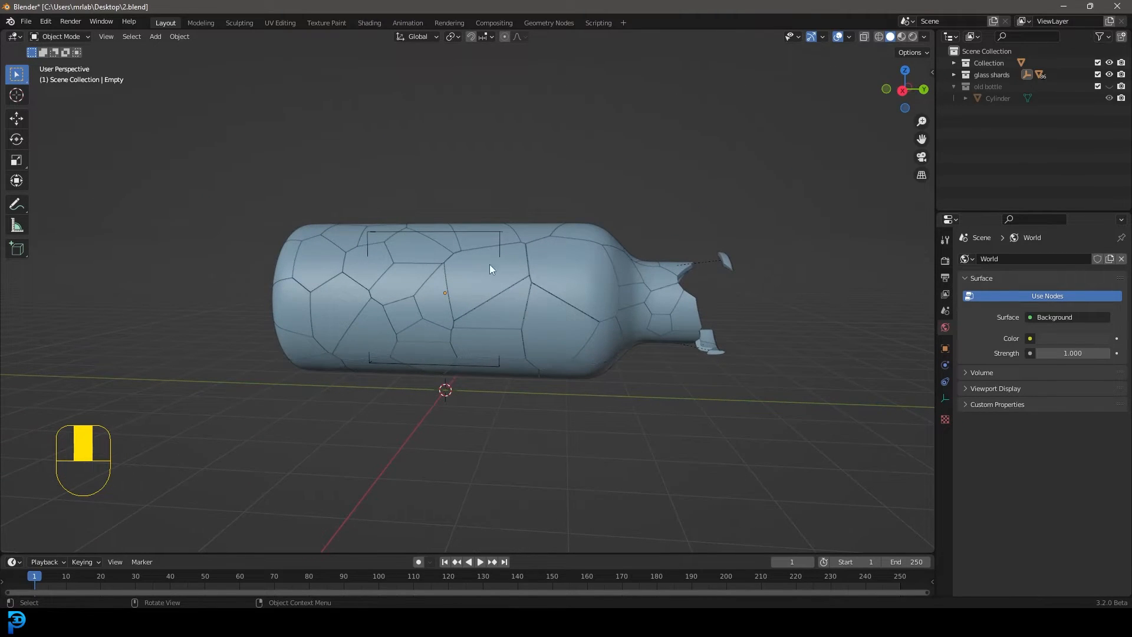
middle_click_drag(489, 264, 472, 280)
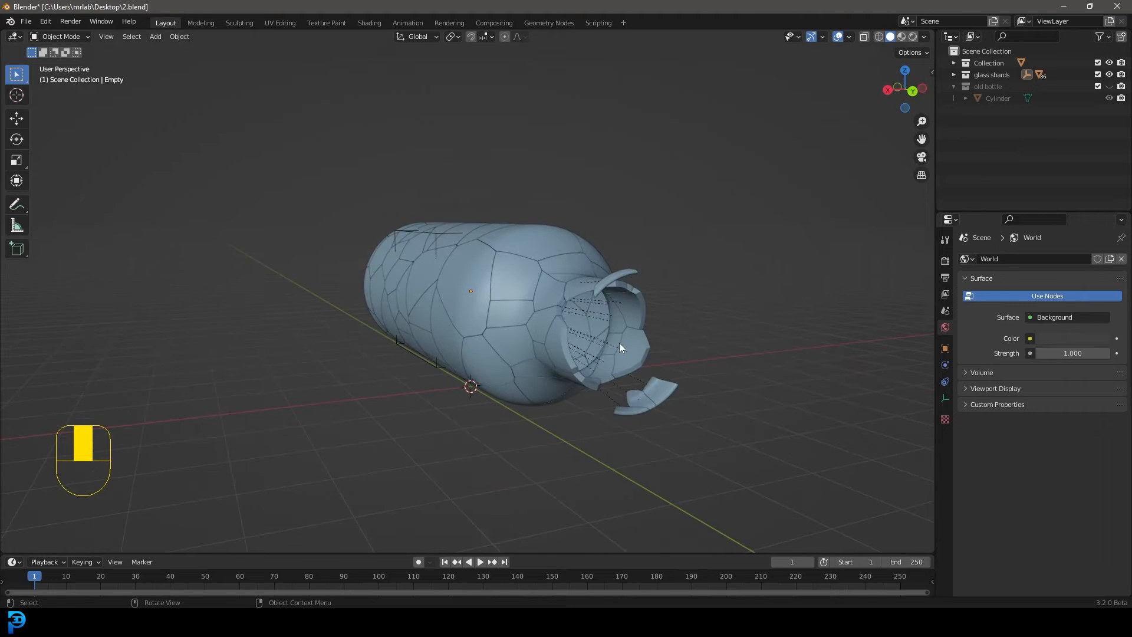
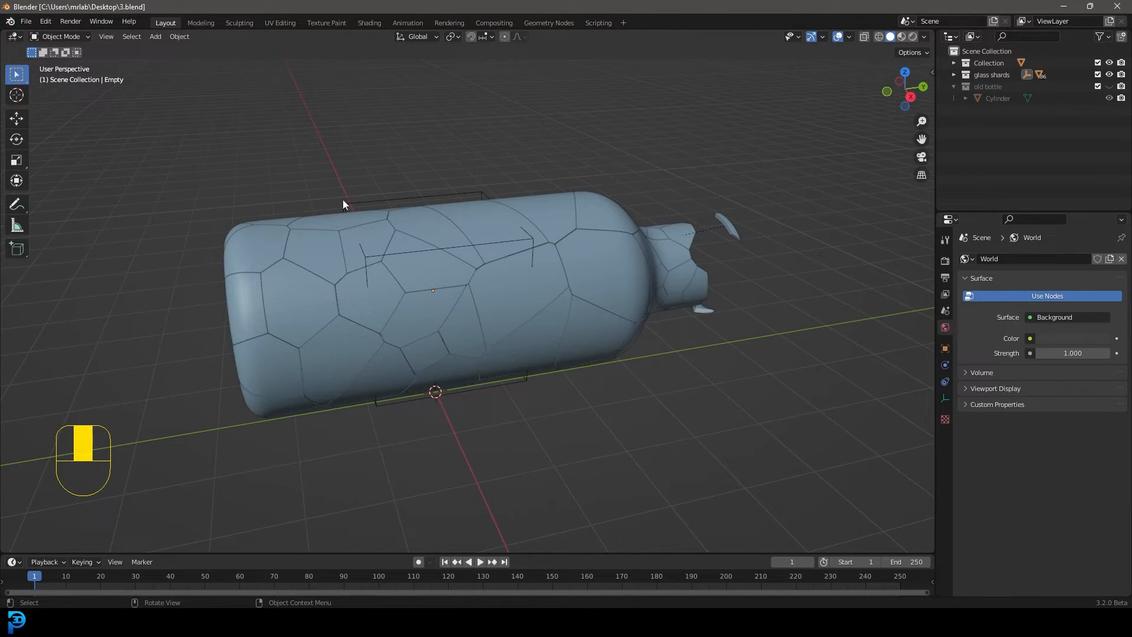
Select the cube empty, switch to the Animation workspace and turn the camera viewport into a Graph Editor
left_click(411, 194)
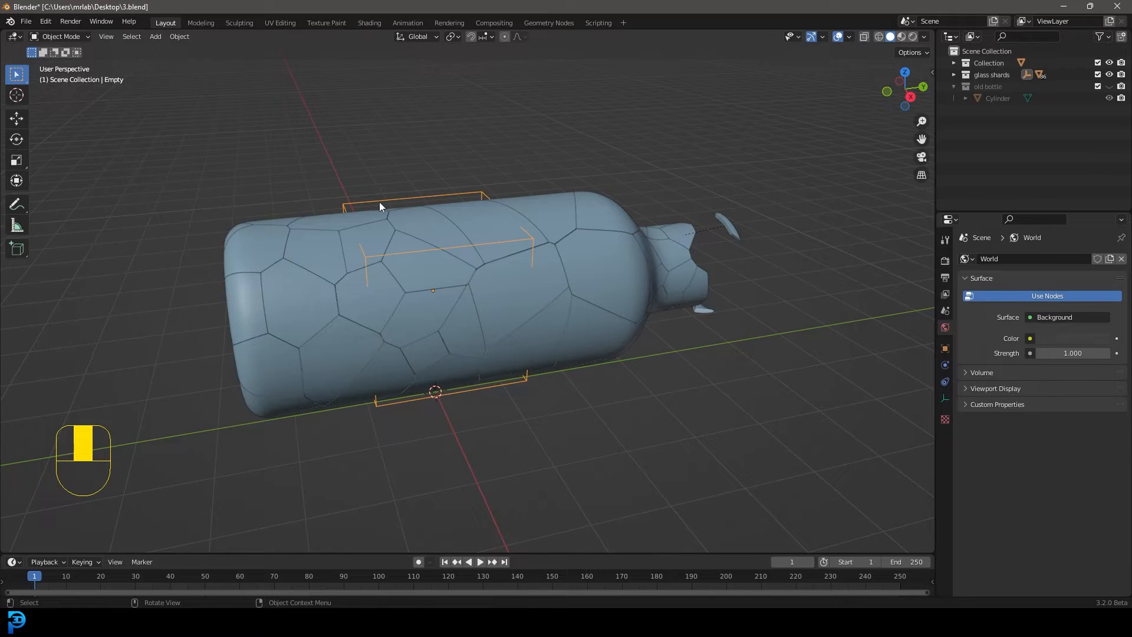
key("g")
right_click(454, 172)
left_click(411, 23)
left_click(14, 38)
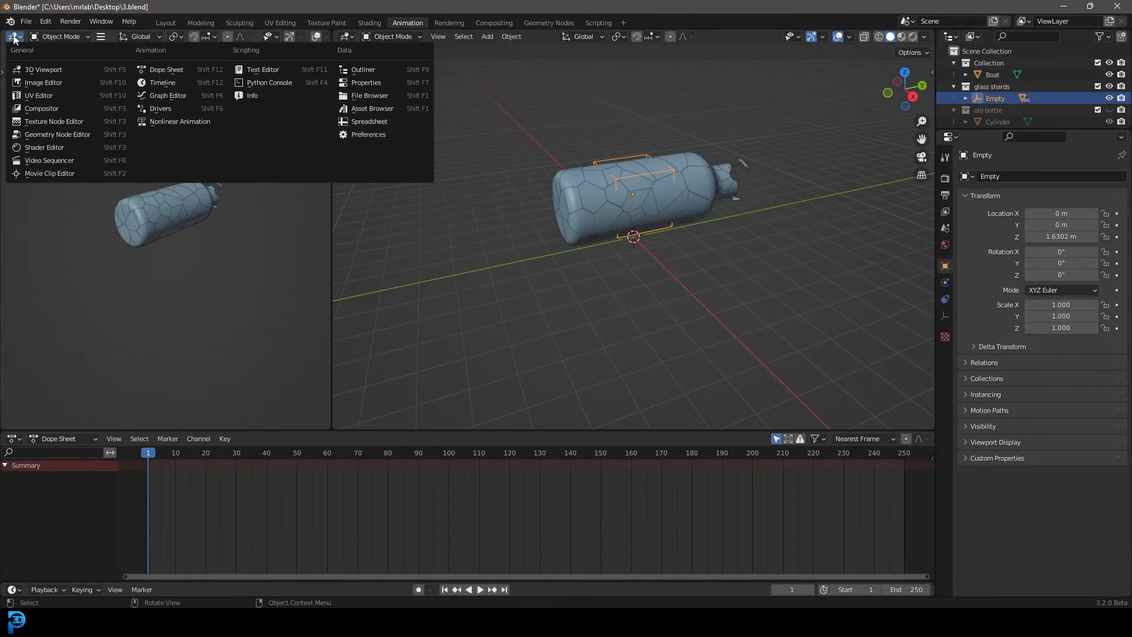
left_click(196, 97)
Insert a rotation keyframe on the cube empty at frame 1
middle_click_drag(683, 203, 646, 229)
scroll(643, 201, "up", 4)
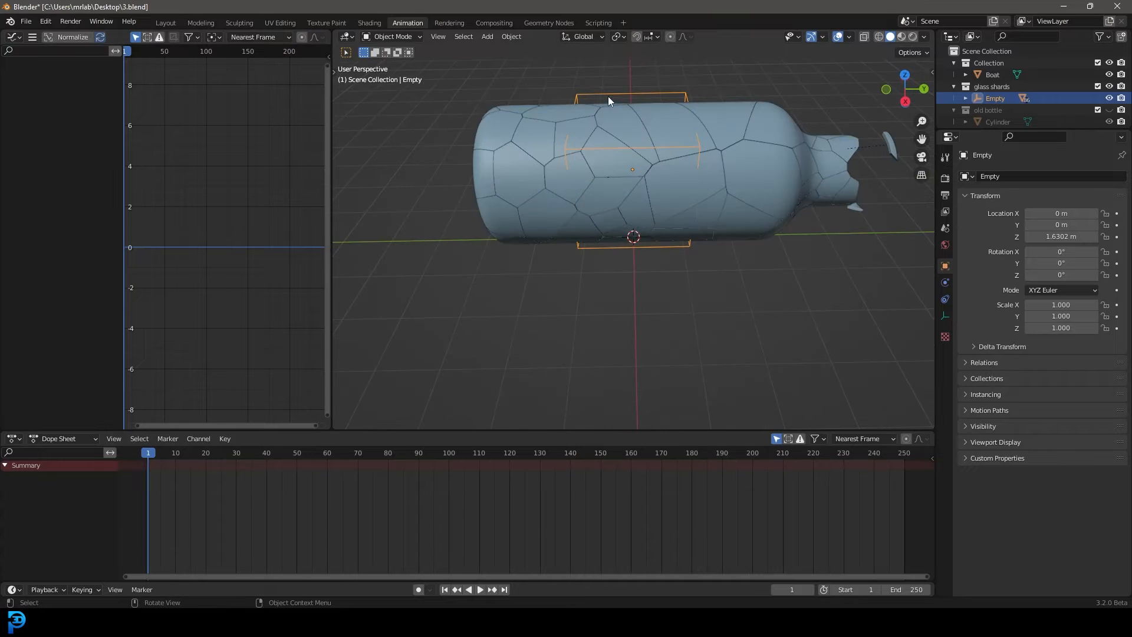
middle_click_drag(602, 94, 480, 185)
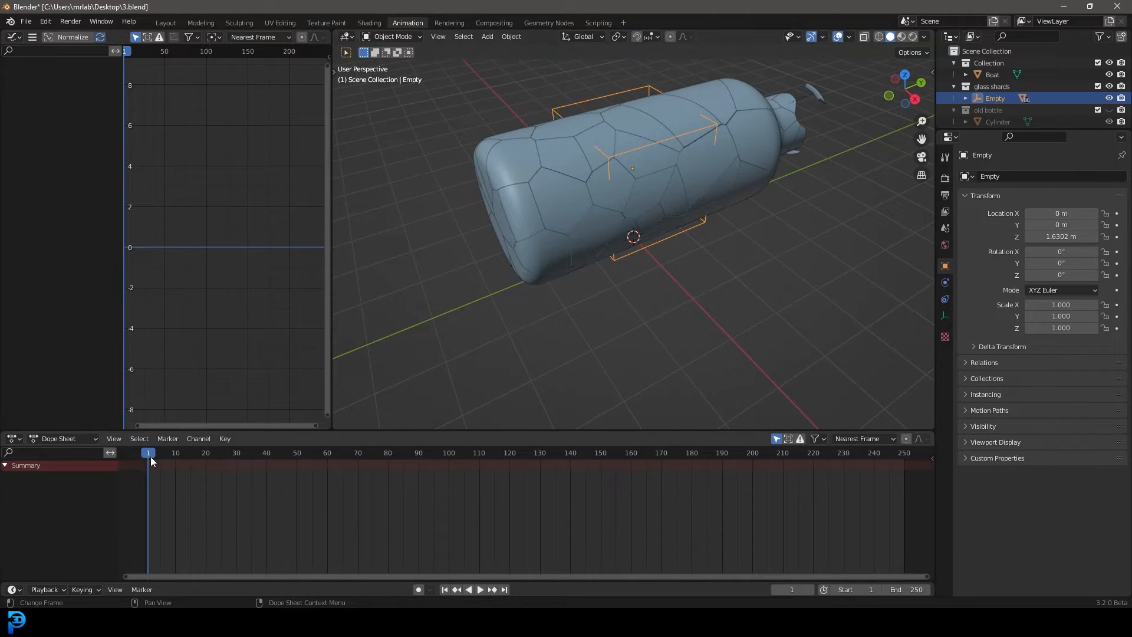
key("i")
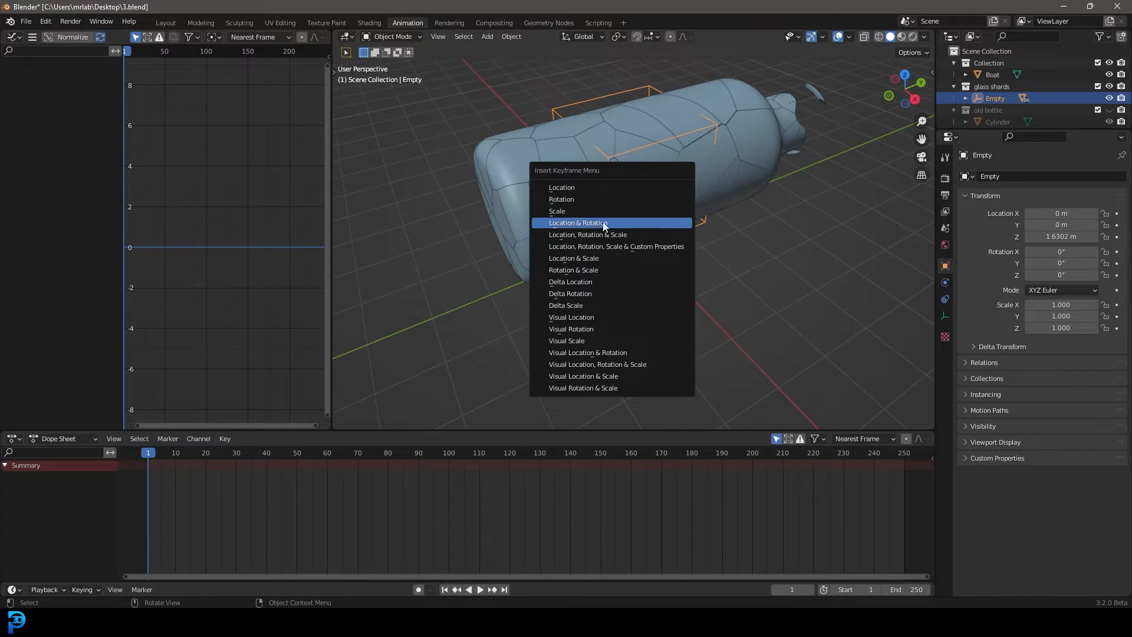
left_click(570, 201)
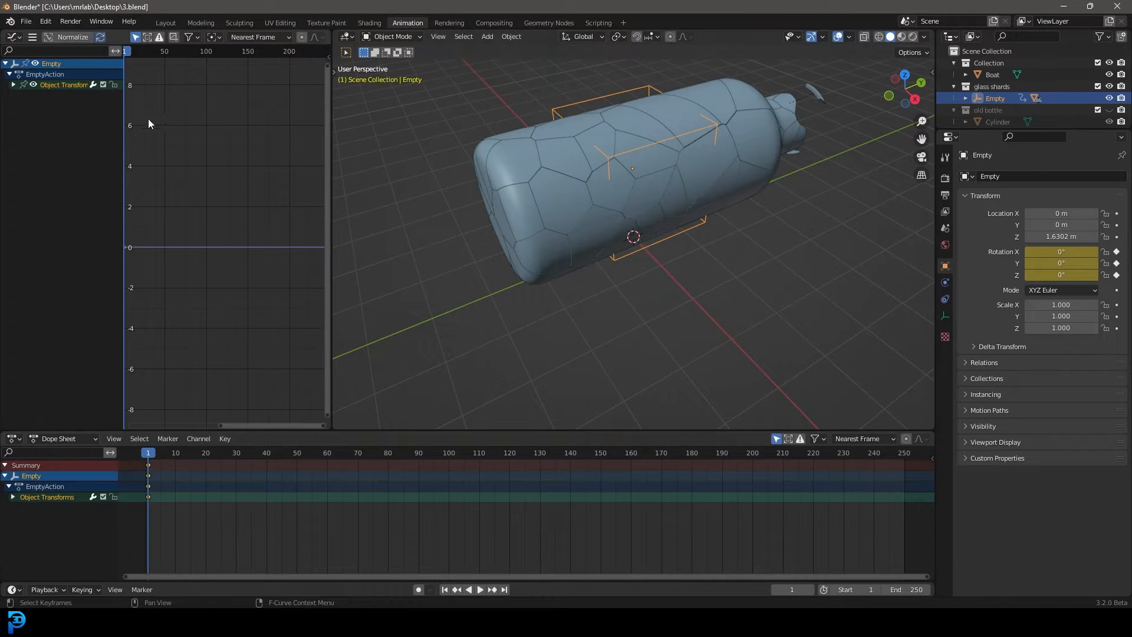
Add a Noise modifier to the empty's X Euler Rotation curve
left_click(13, 85)
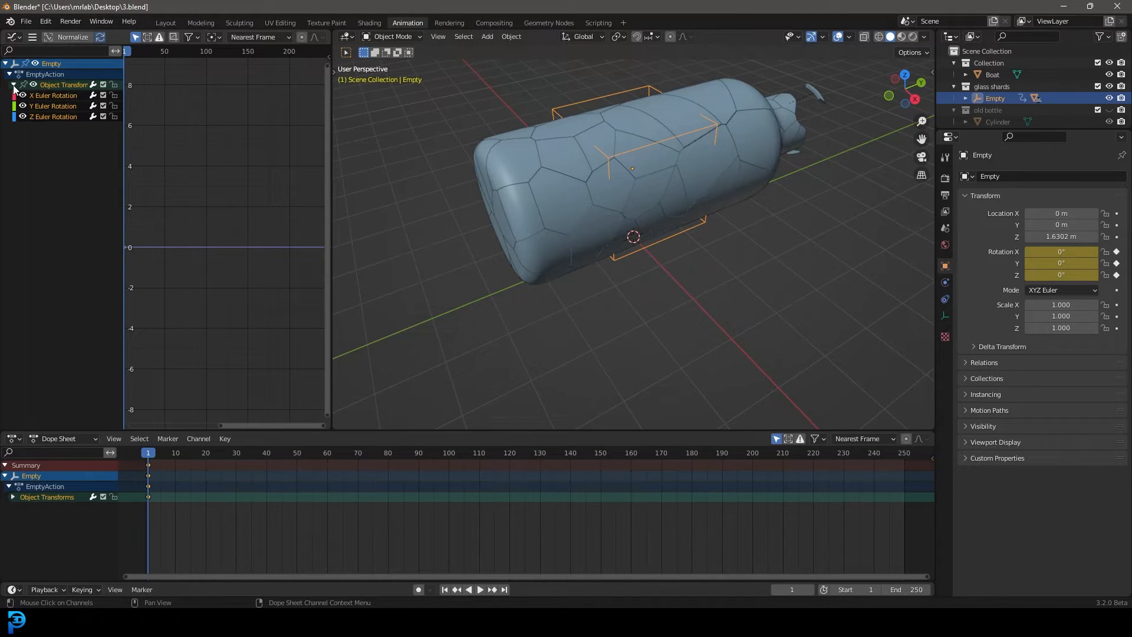
left_click(58, 96)
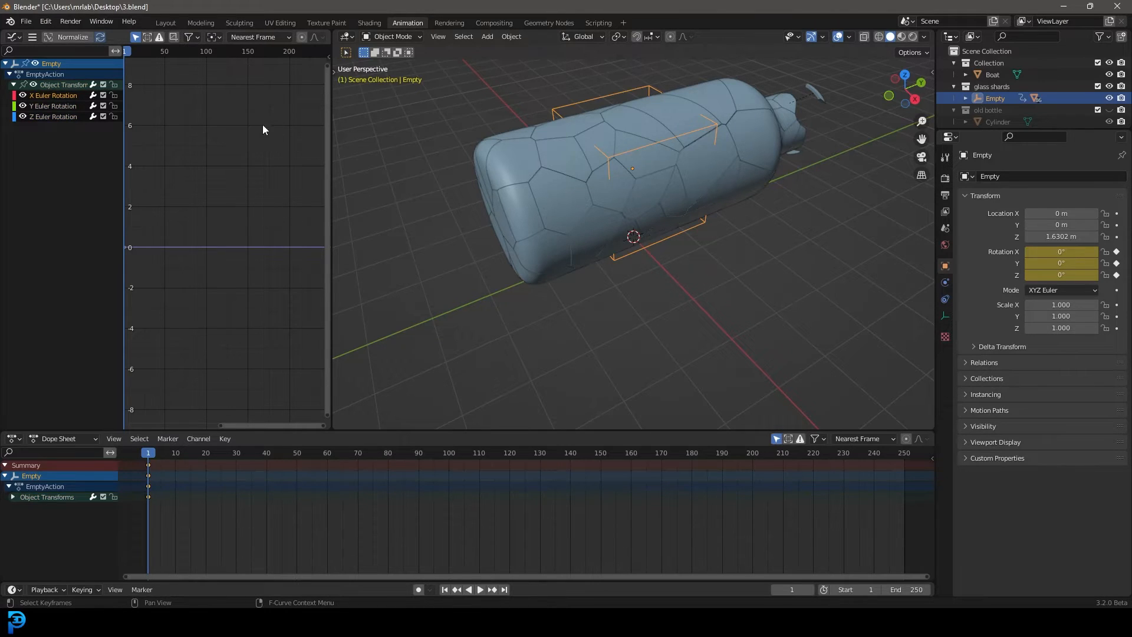
key("n")
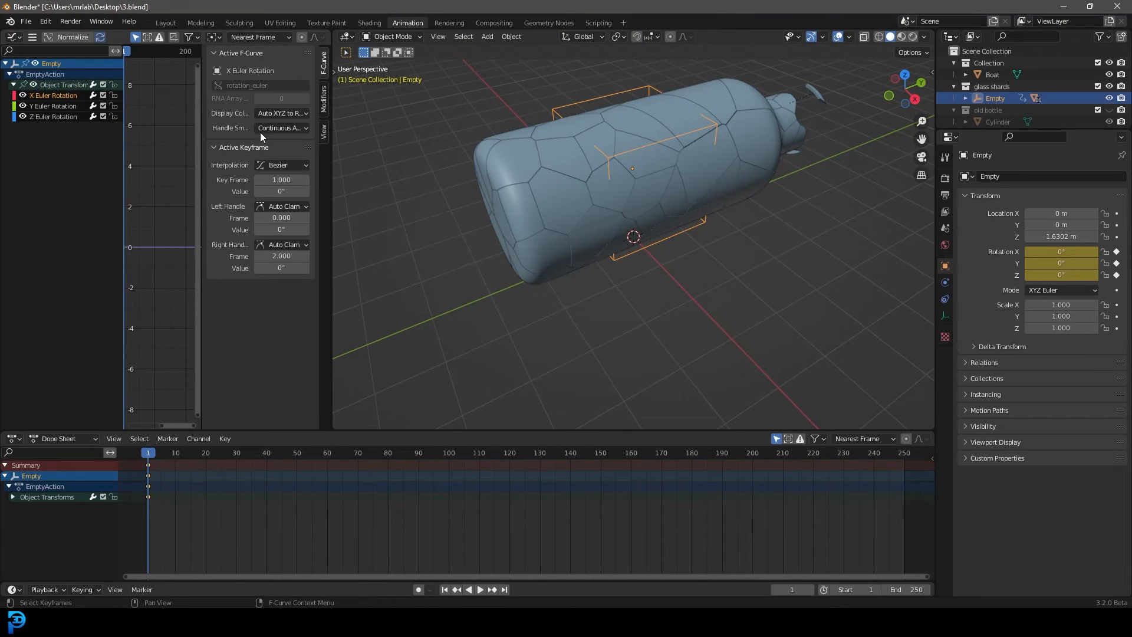
left_click(324, 105)
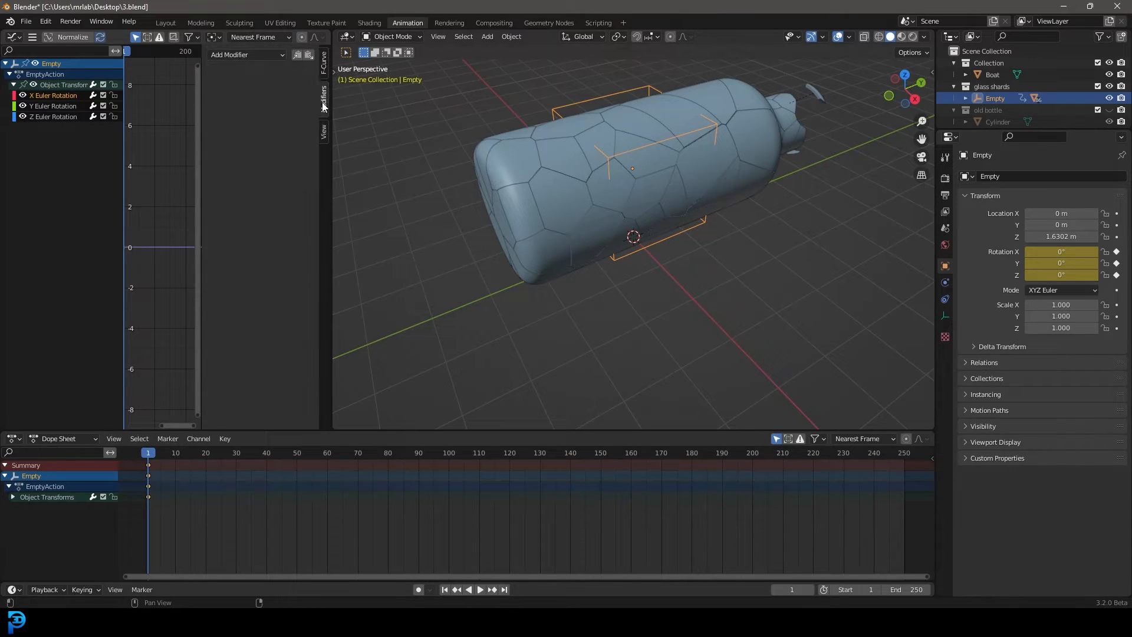
left_click(232, 55)
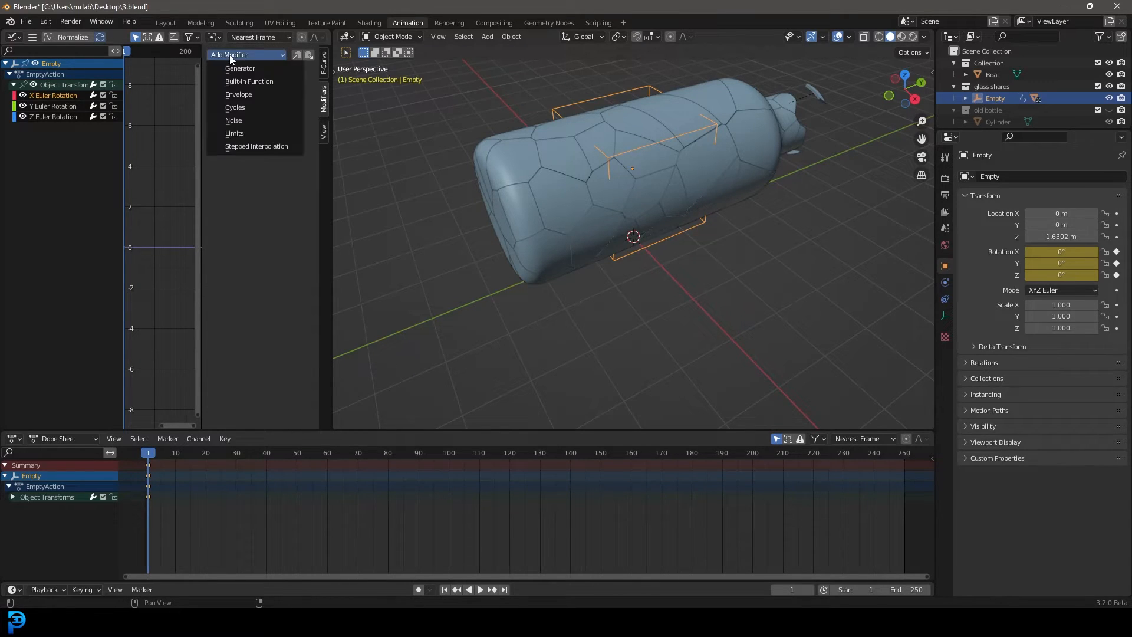
left_click(257, 120)
Set the X rotation noise to scale 40 and strength 0.1, and play the animation to check the bottle's motion
left_click(275, 108)
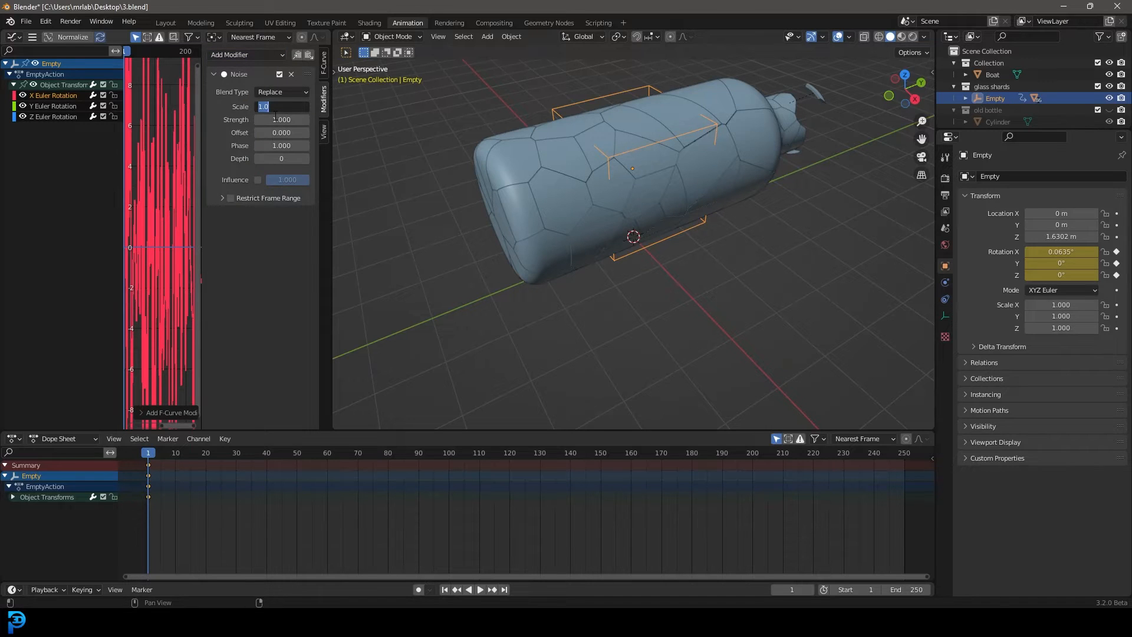
key("Return")
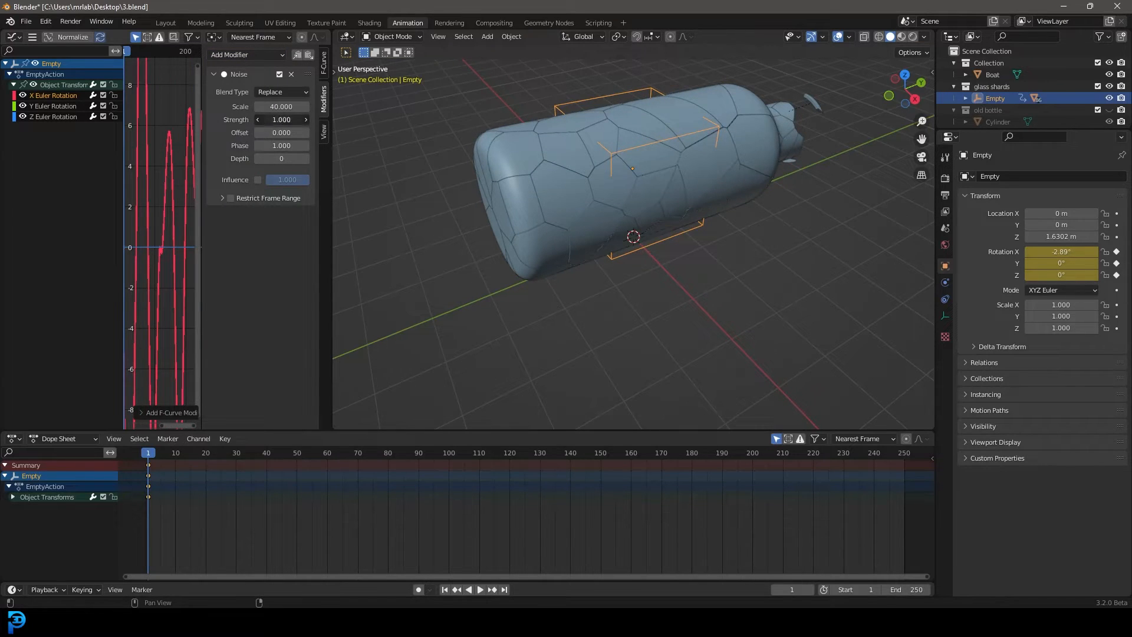
type("0.1")
key("Return")
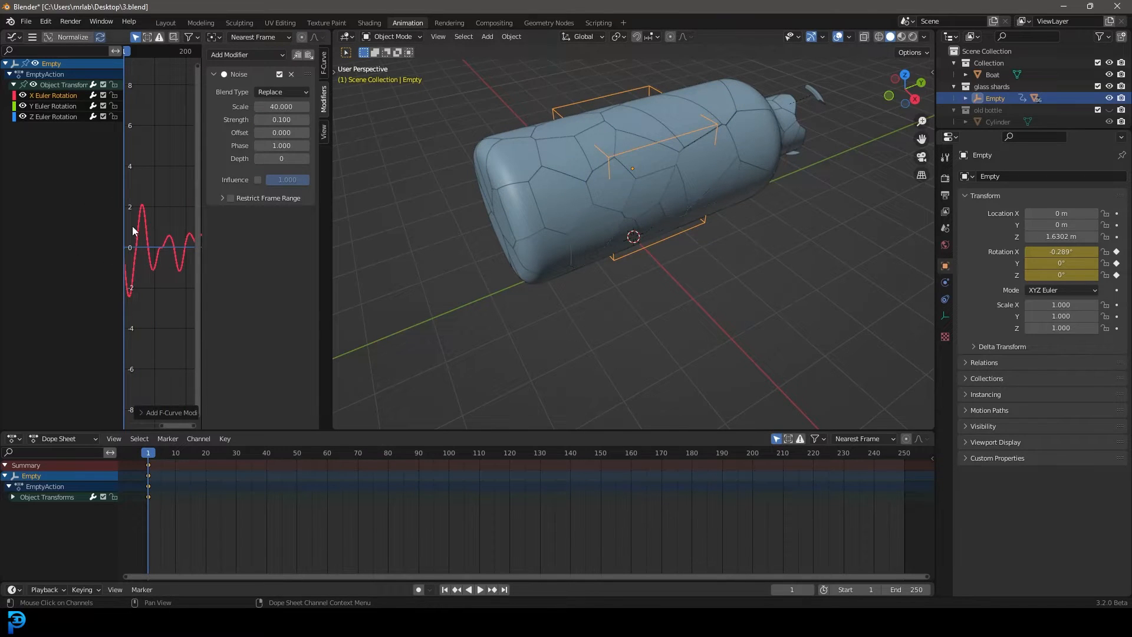
middle_click_drag(746, 226, 734, 221)
key("space")
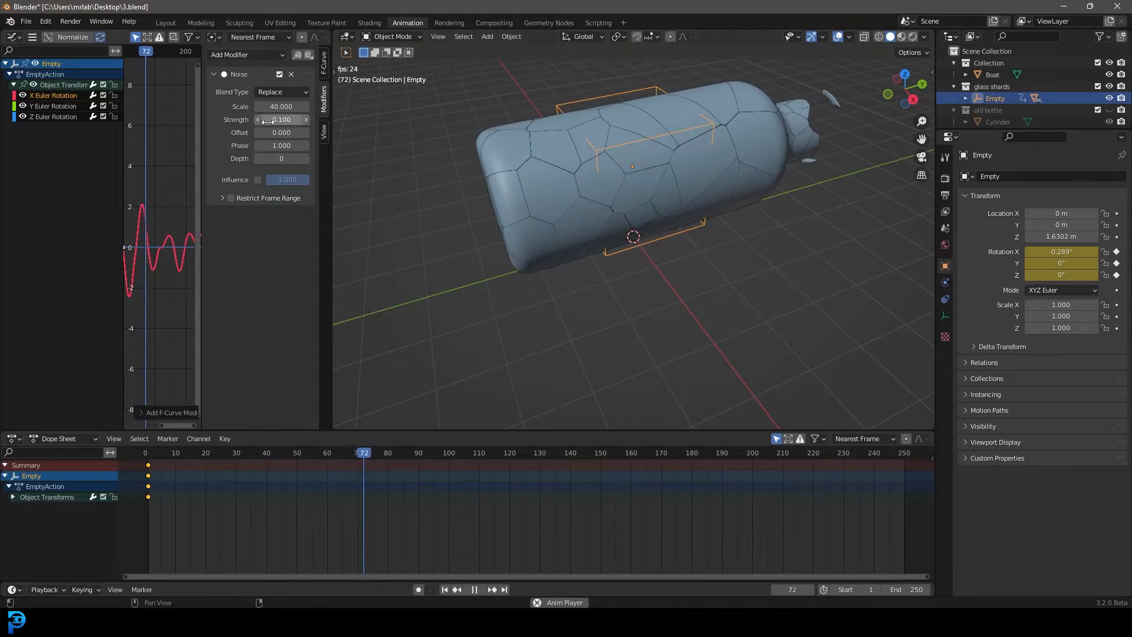
key("space")
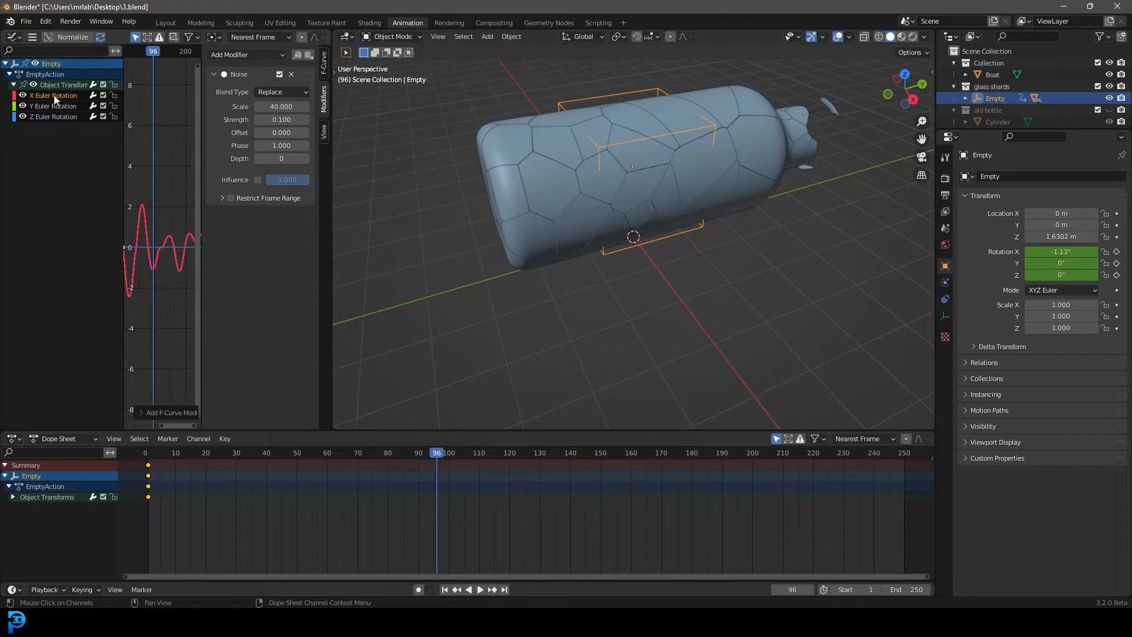
Copy the Noise modifier from the X rotation curve and paste it onto the Y Euler Rotation curve
left_click(296, 54)
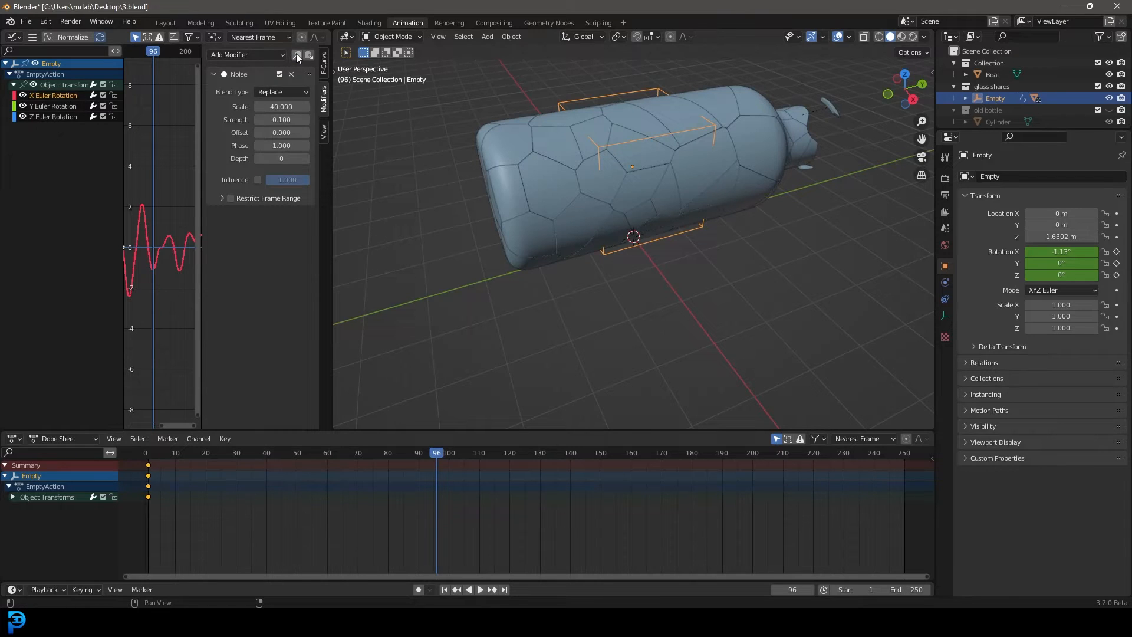
left_click(50, 106)
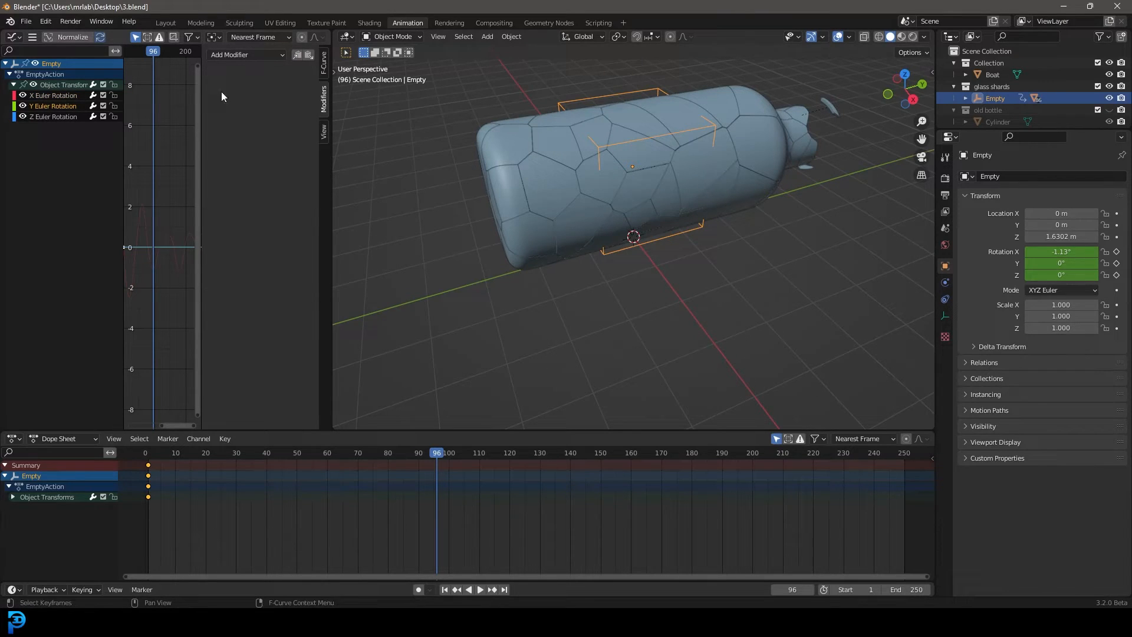
left_click(311, 54)
Set the Y rotation noise to scale 35 and strength 0.11
double_click(282, 107)
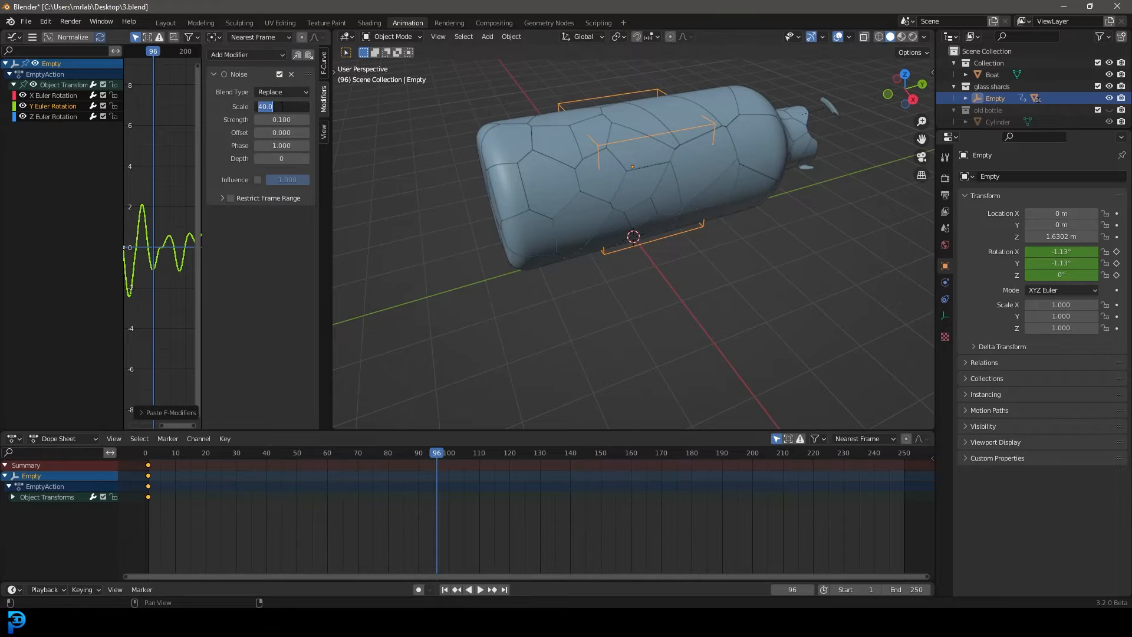
type("35")
key("Return")
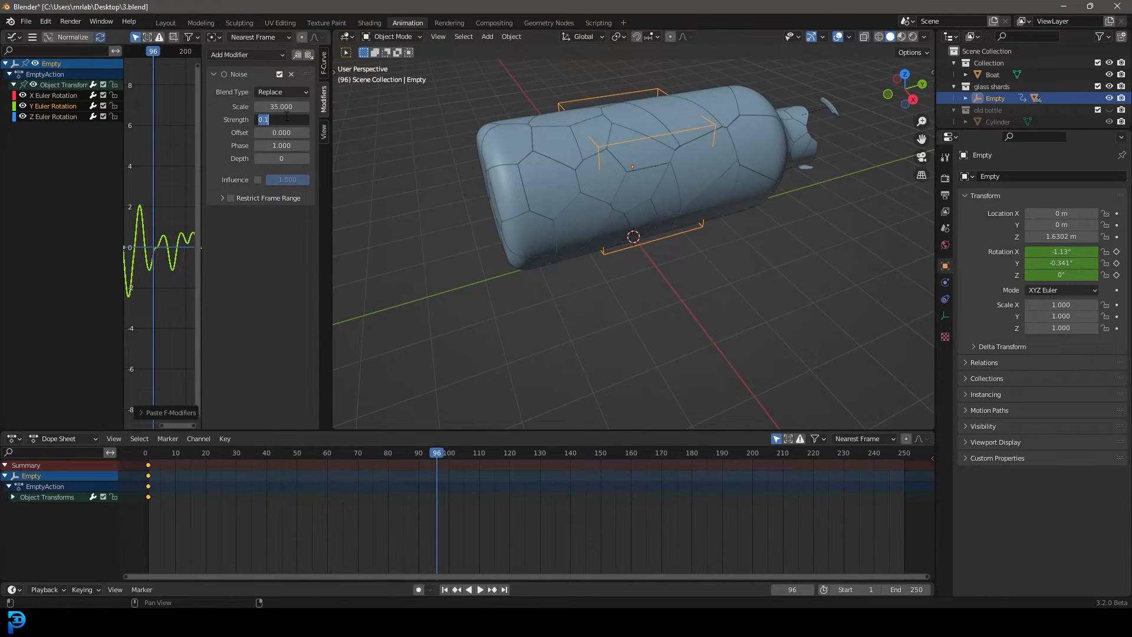
type("0.11")
key("Return")
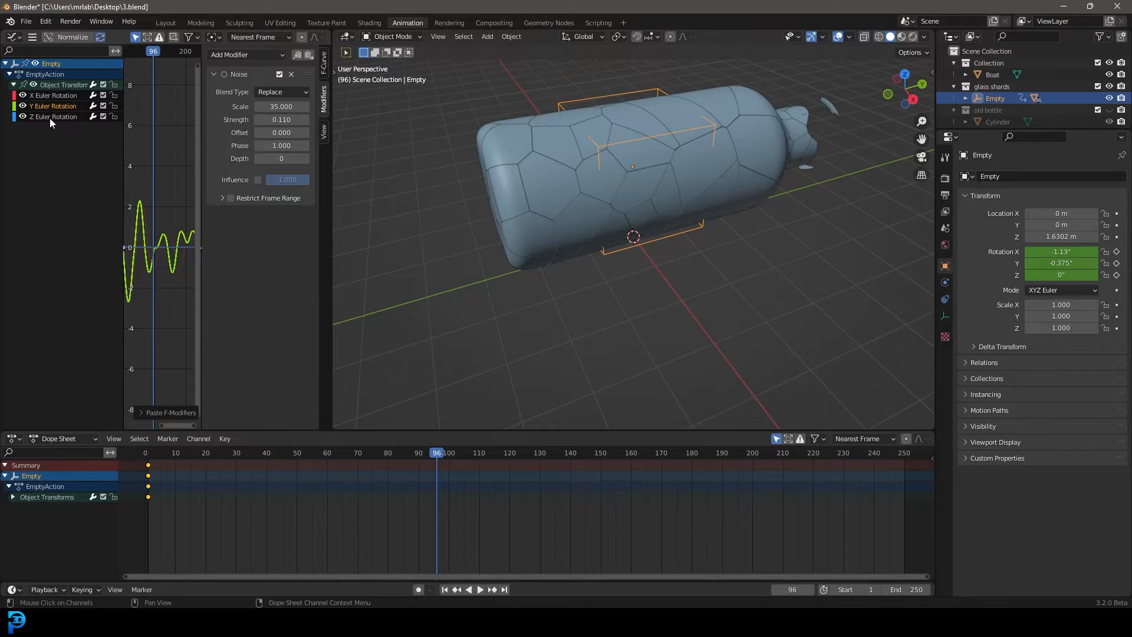
Play the animation and set the Y rotation noise phase to 1.5 while checking the bottle from other angles
key("space")
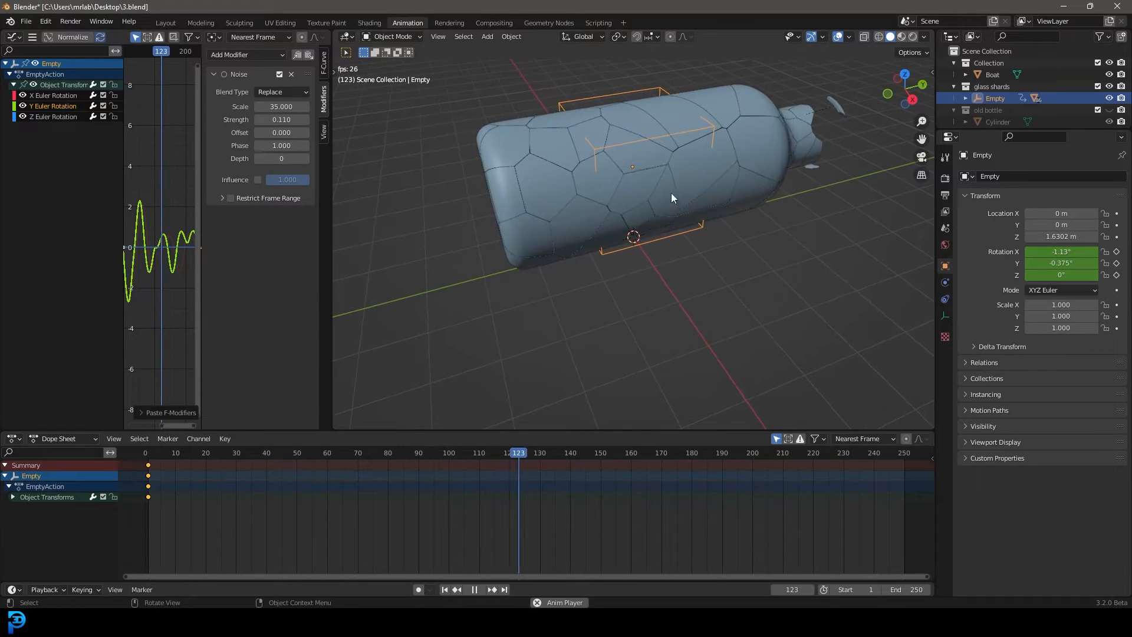
middle_click_drag(671, 193, 769, 171)
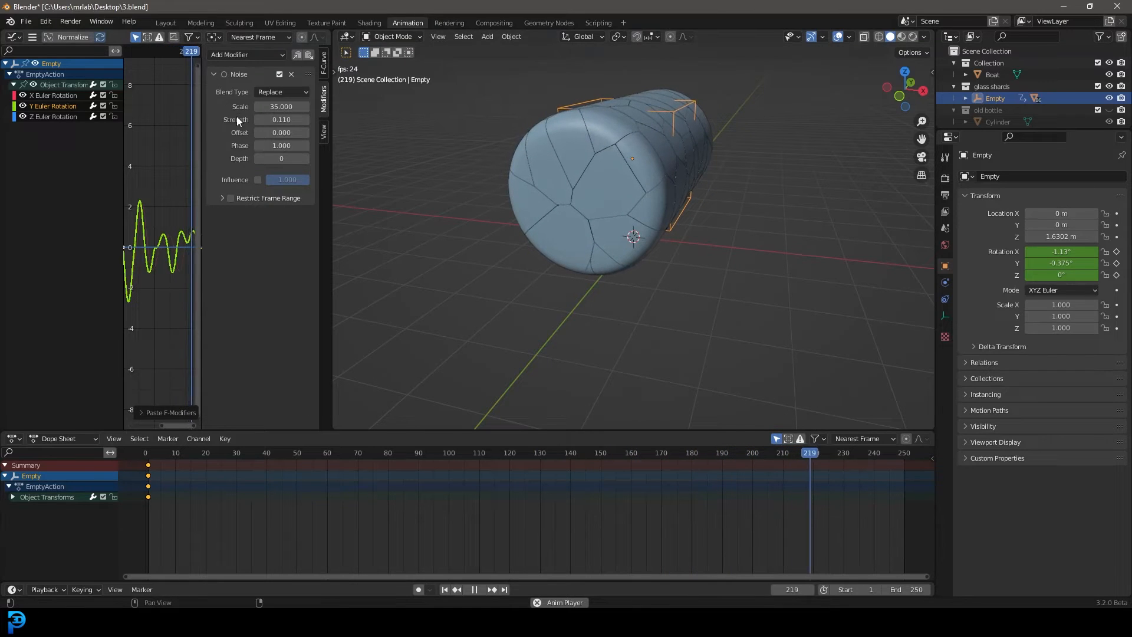
left_click(307, 145)
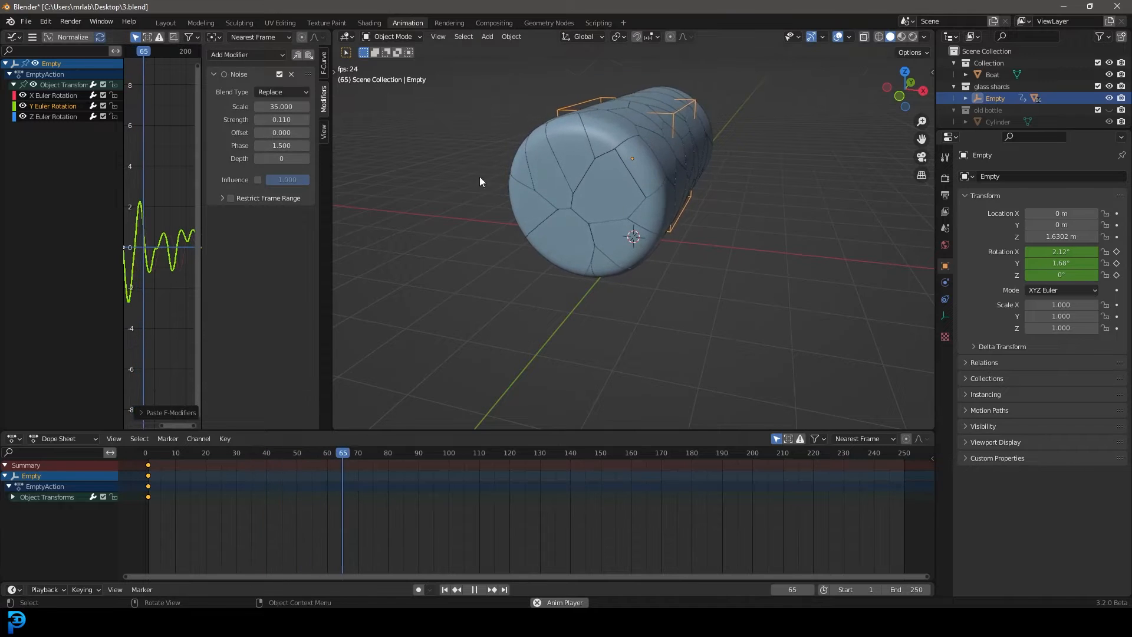
middle_click_drag(480, 176, 593, 242)
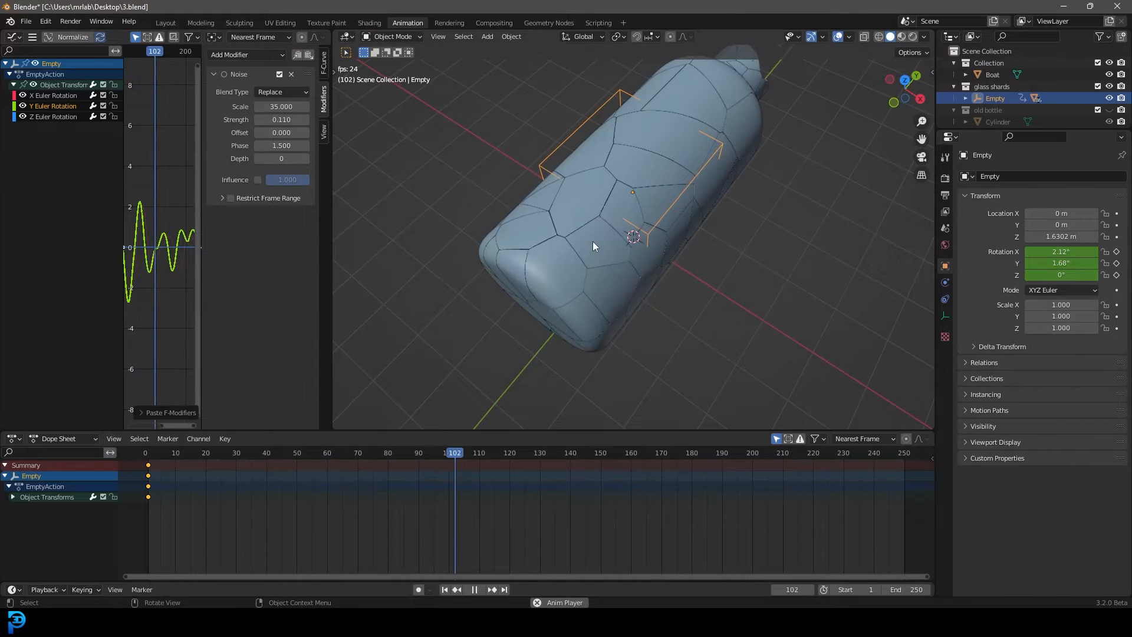
Paste the copied Noise modifier onto the Z Euler Rotation curve and raise its phase to 1.6
left_click(46, 117)
left_click(308, 54)
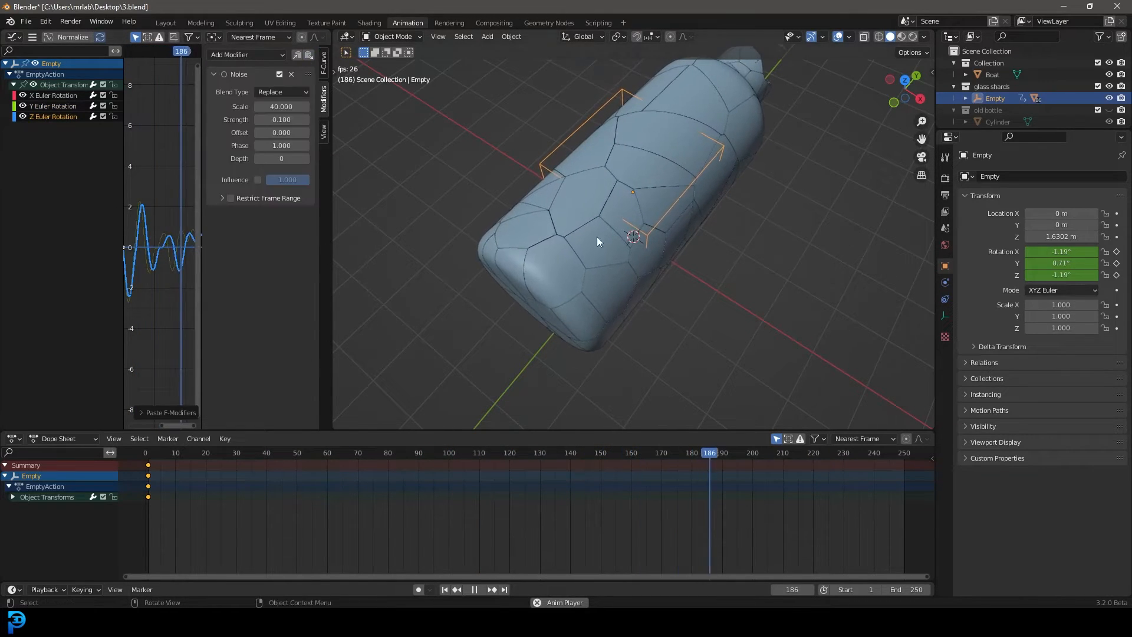
middle_click_drag(748, 280, 649, 247)
left_click(304, 146)
left_click(304, 145)
left_click(304, 145)
left_click(304, 145)
left_click(304, 145)
left_click(304, 145)
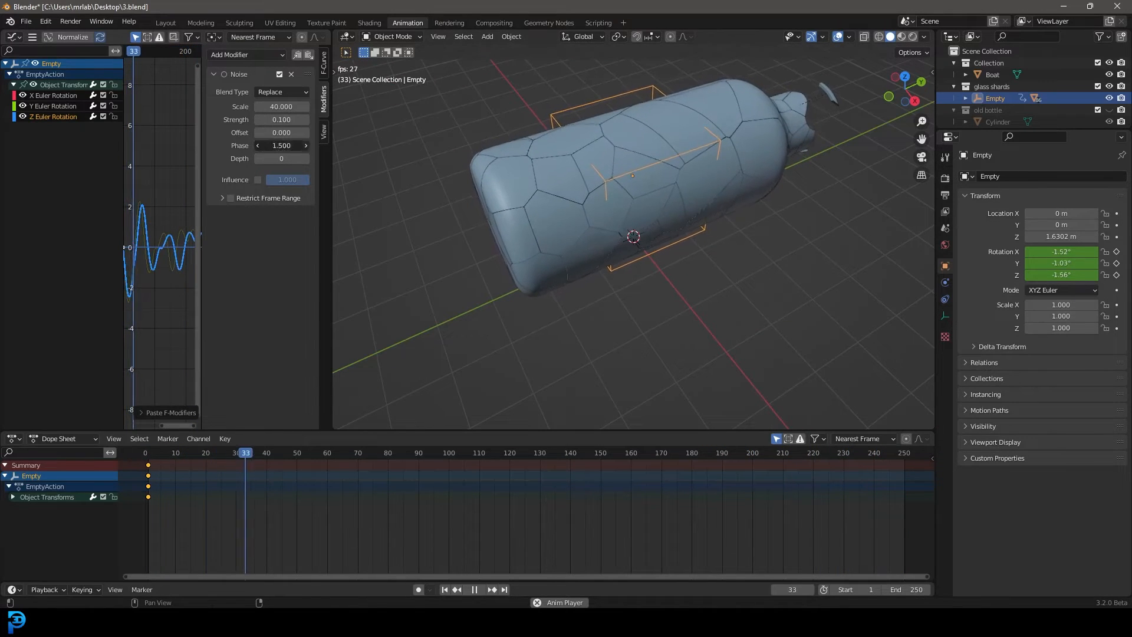
Set the noise scale to 60 on both the Z and X Euler Rotation curves
middle_click_drag(695, 327, 679, 289)
left_click(282, 106)
type("60")
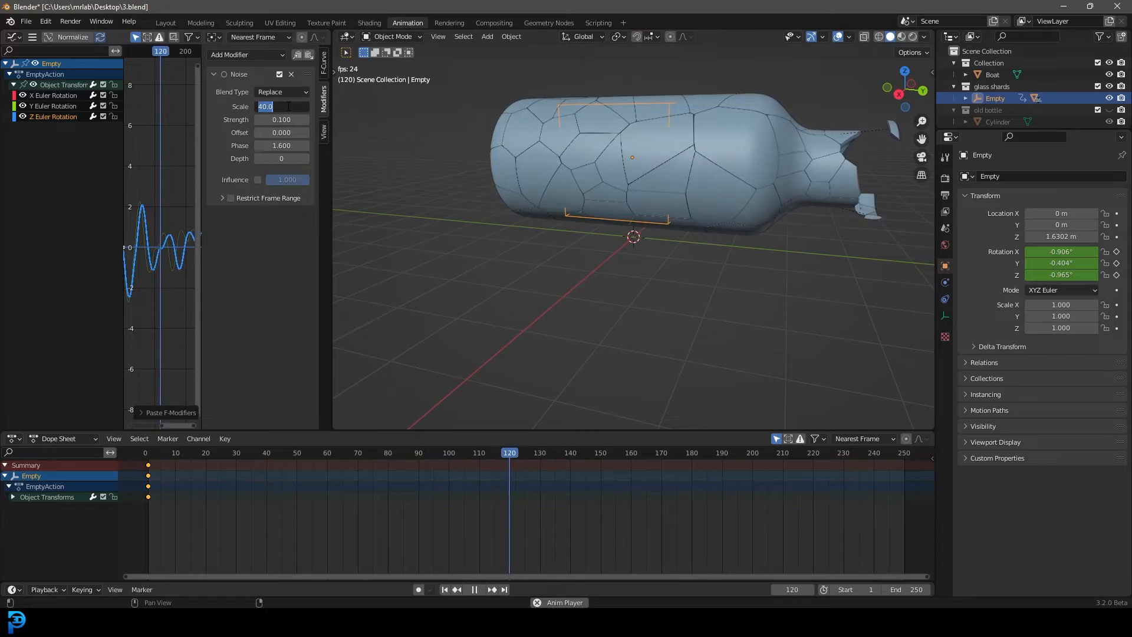
key("Return")
left_click(54, 95)
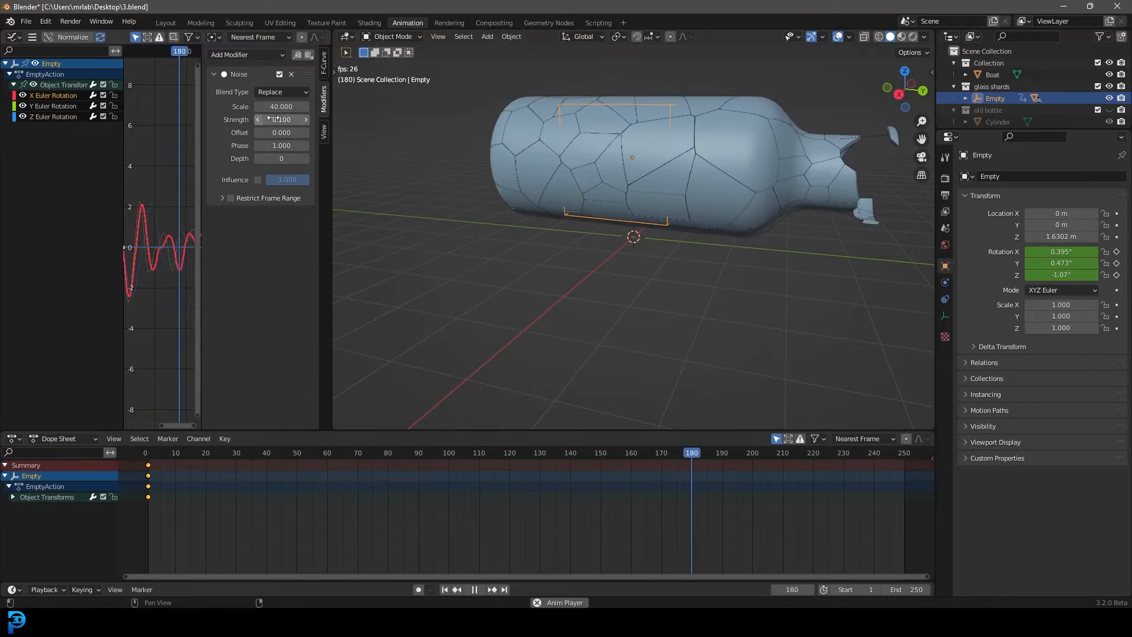
left_click(292, 107)
type("60")
key("Return")
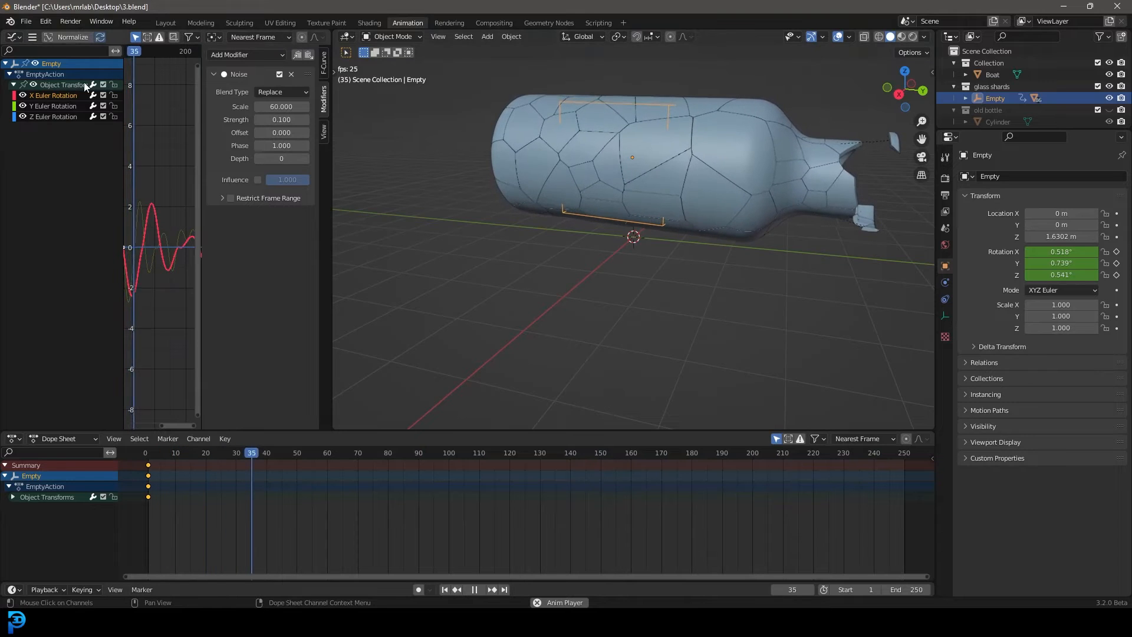
Set the Y rotation noise scale to 50 and check the slower bottle motion from other angles
left_click(53, 106)
left_click(287, 107)
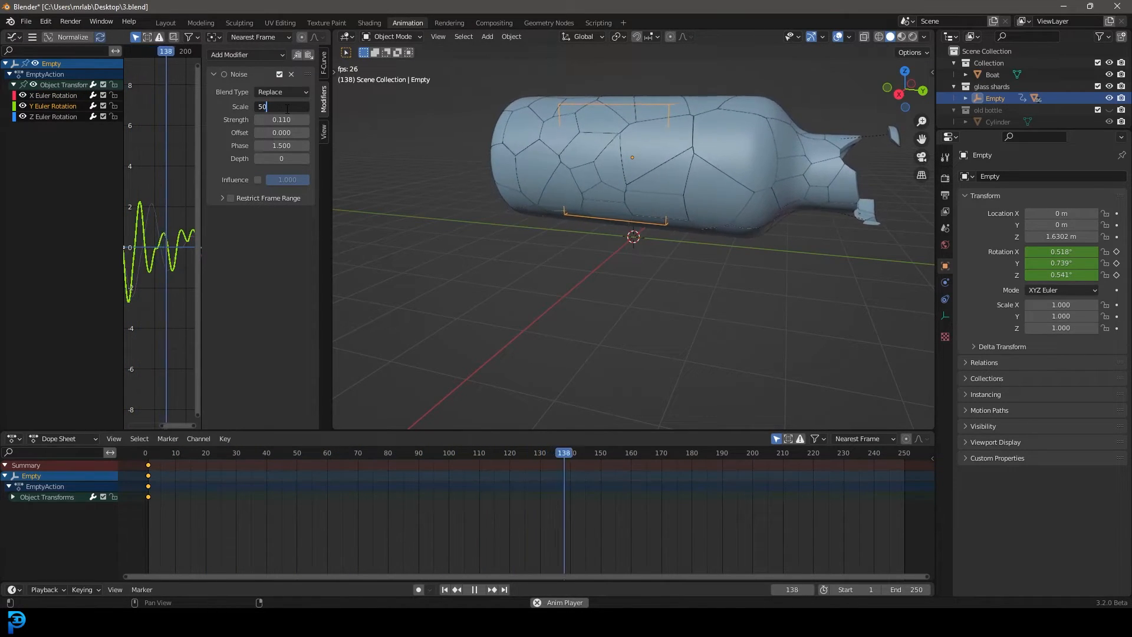
type("50")
key("Return")
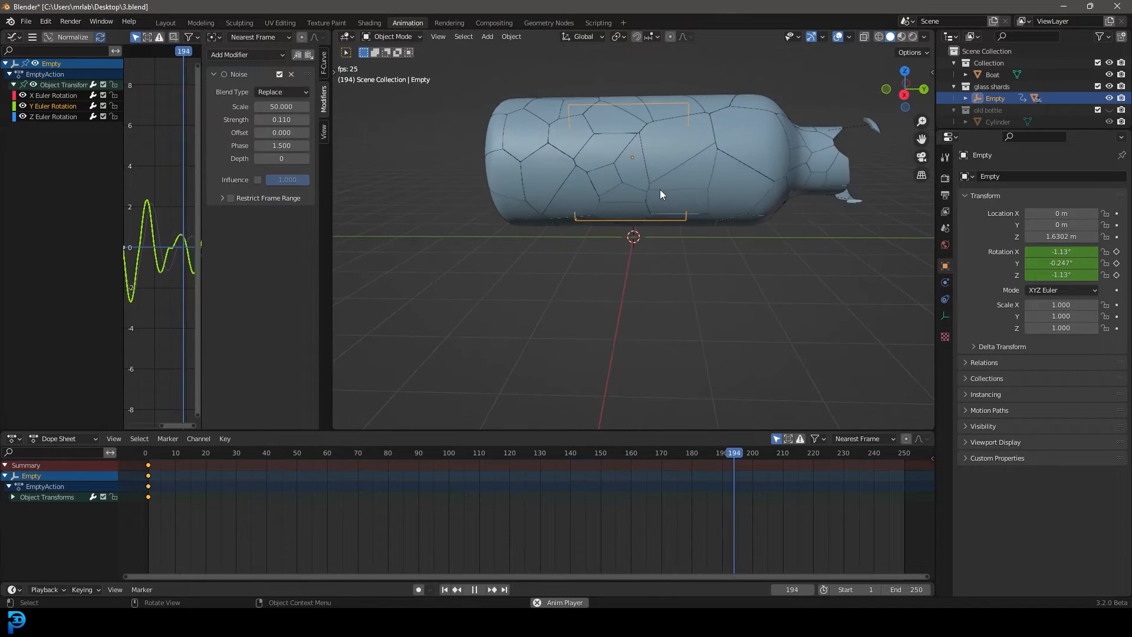
middle_click_drag(716, 232, 644, 252)
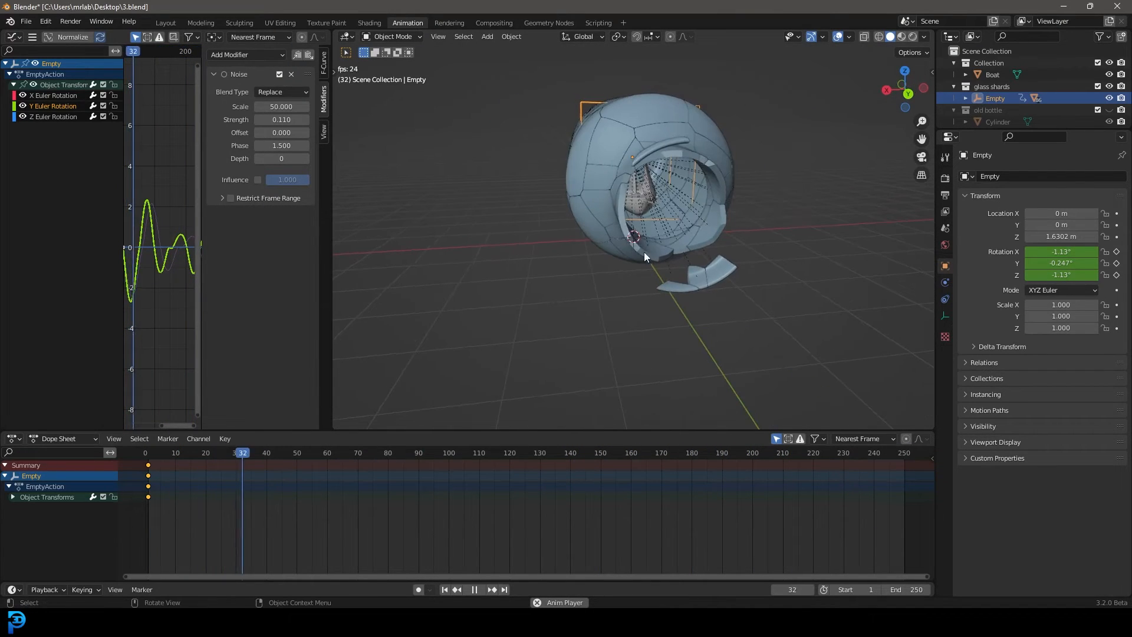
Return to the Layout workspace, stop playback and go back to frame 1
left_click(164, 23)
key("space")
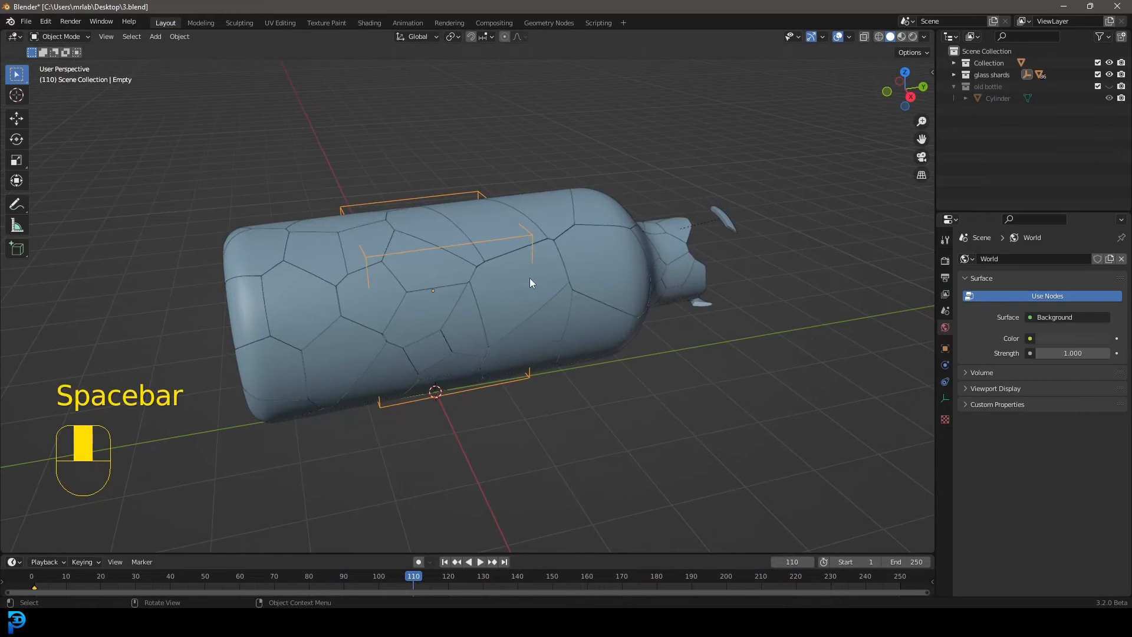
key("shift+Left")
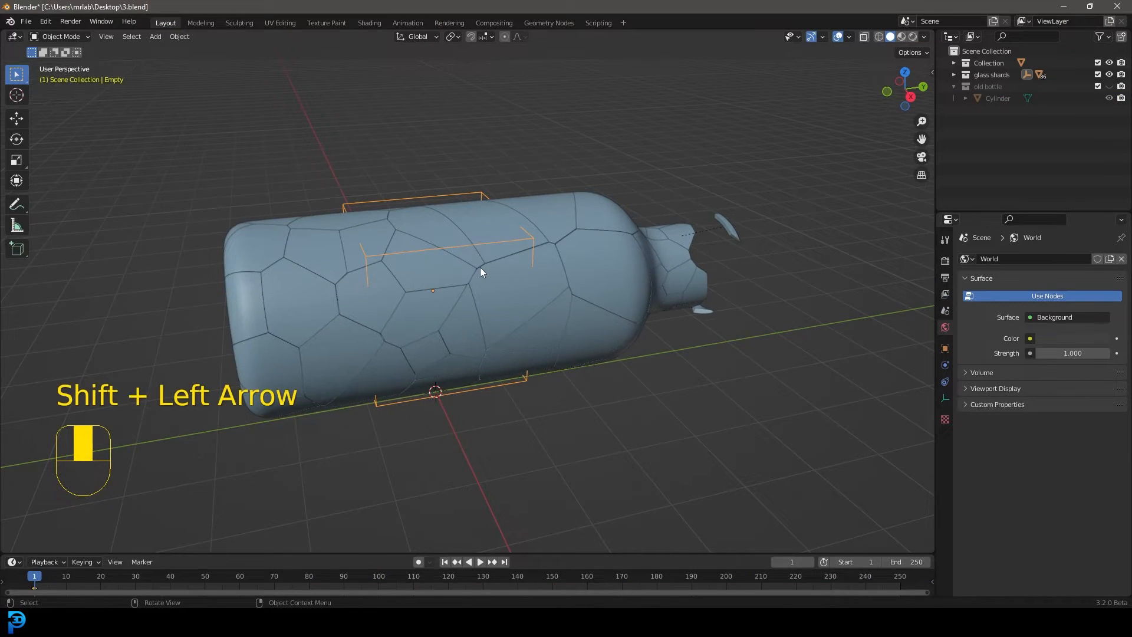
Parent the sailboat to the bottle's empty with Object (Keep Transform) and play the animation to check that it follows
key("KP_1")
key("z")
left_click(386, 268)
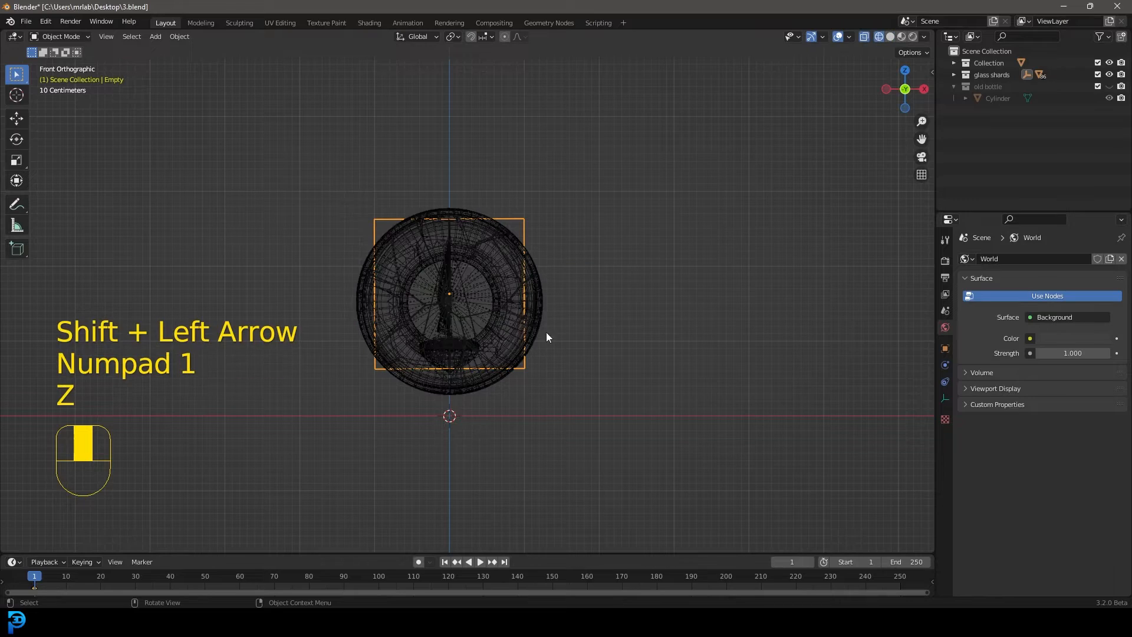
left_click(449, 251)
left_click(449, 253)
middle_click_drag(448, 263, 413, 395)
middle_click_drag(462, 204, 524, 152)
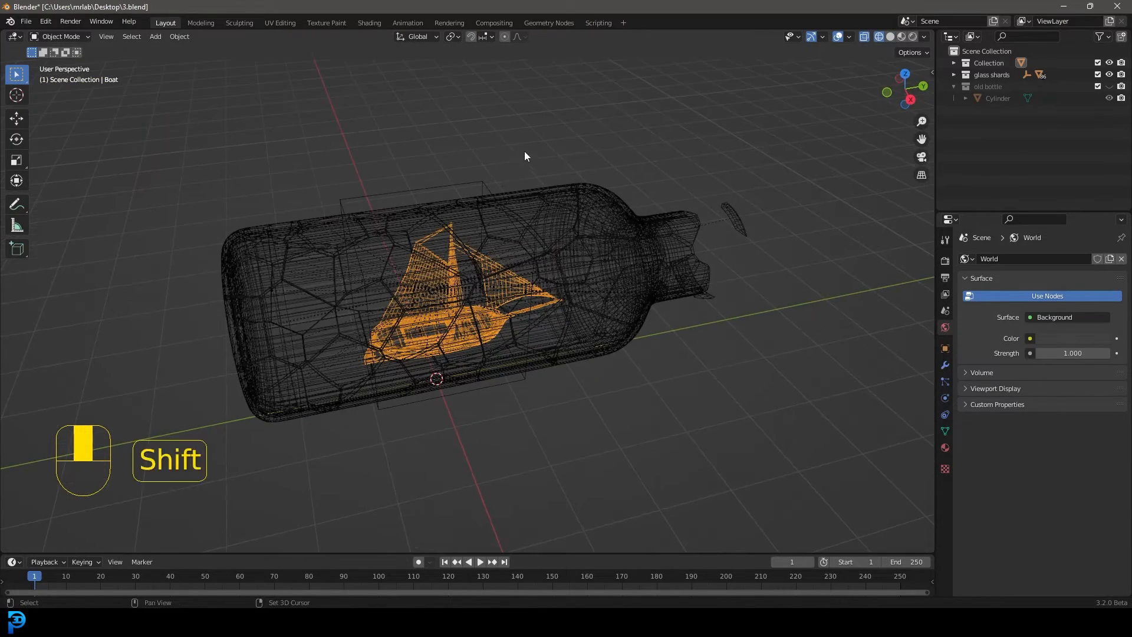
left_click(447, 184, "shift")
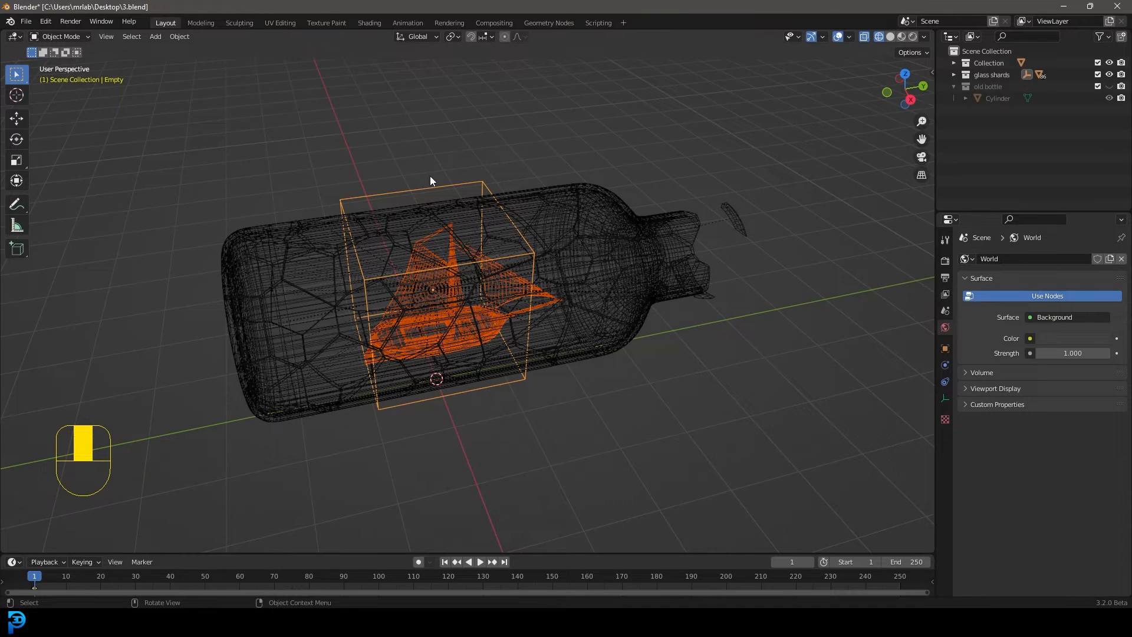
key("ctrl+p")
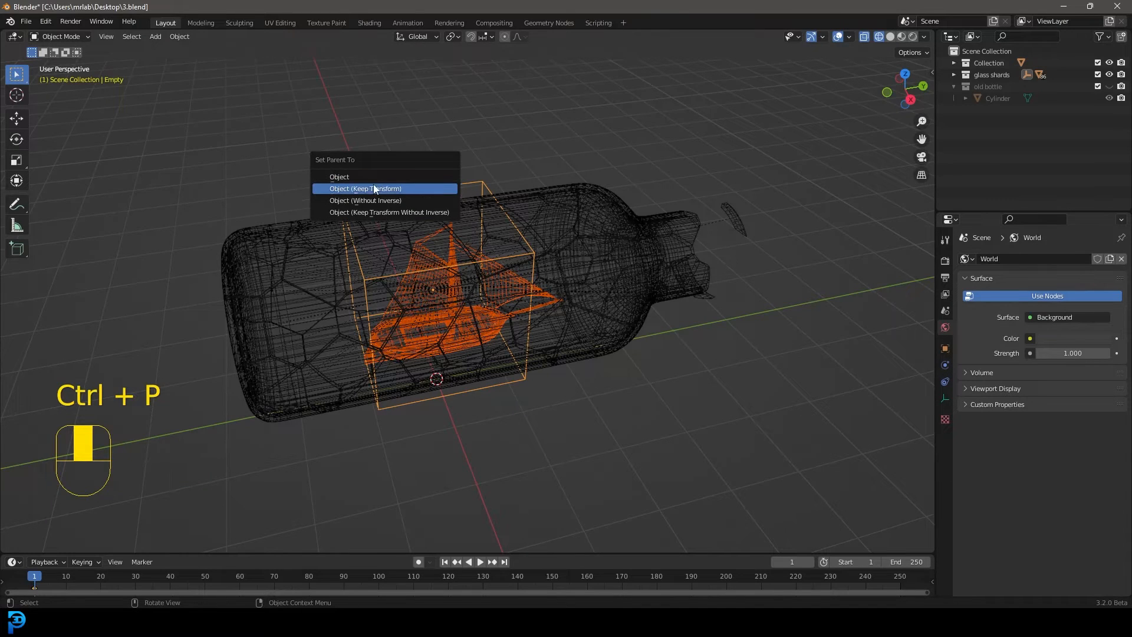
left_click(390, 189)
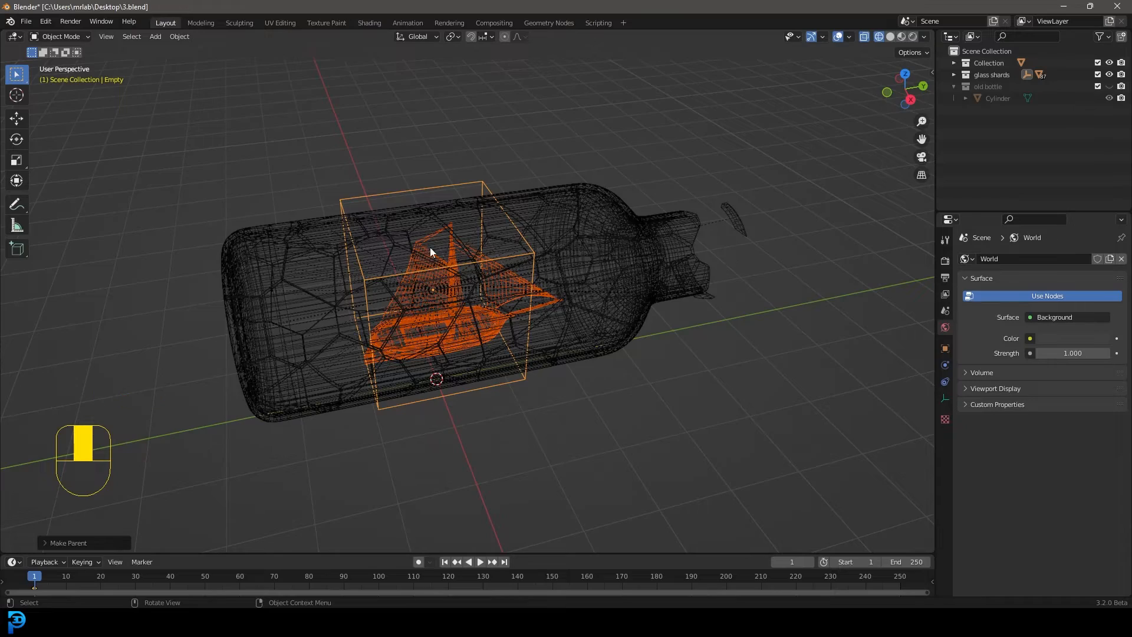
key("space")
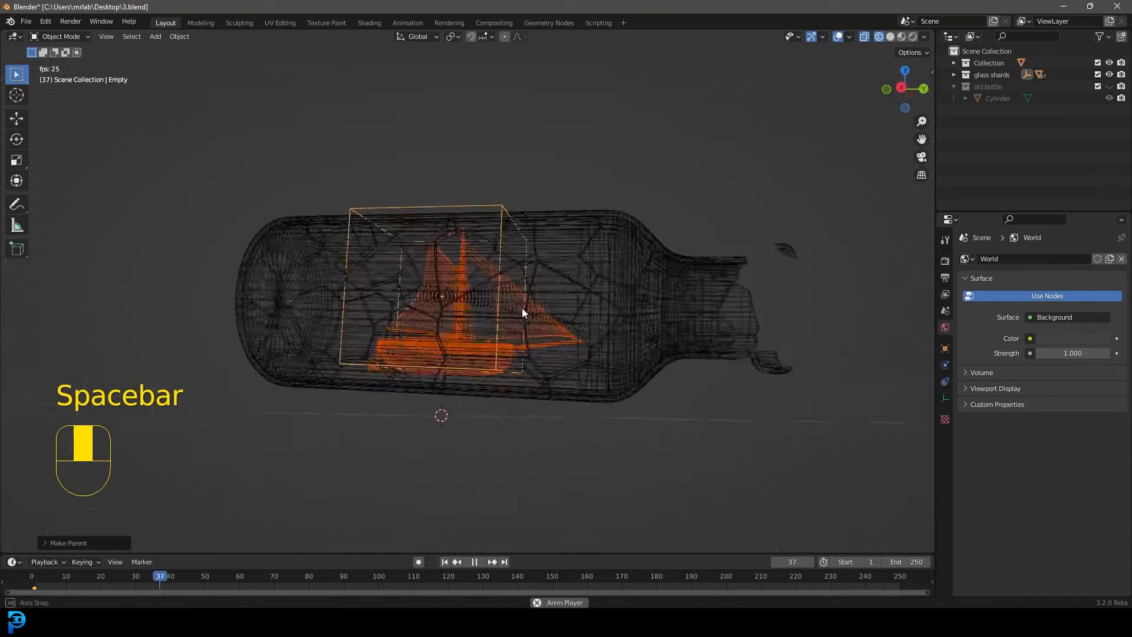
key("space")
Select the adjoining glass shards across the middle of the bottle's positive X side in solid shading
key("KP_7")
key("z")
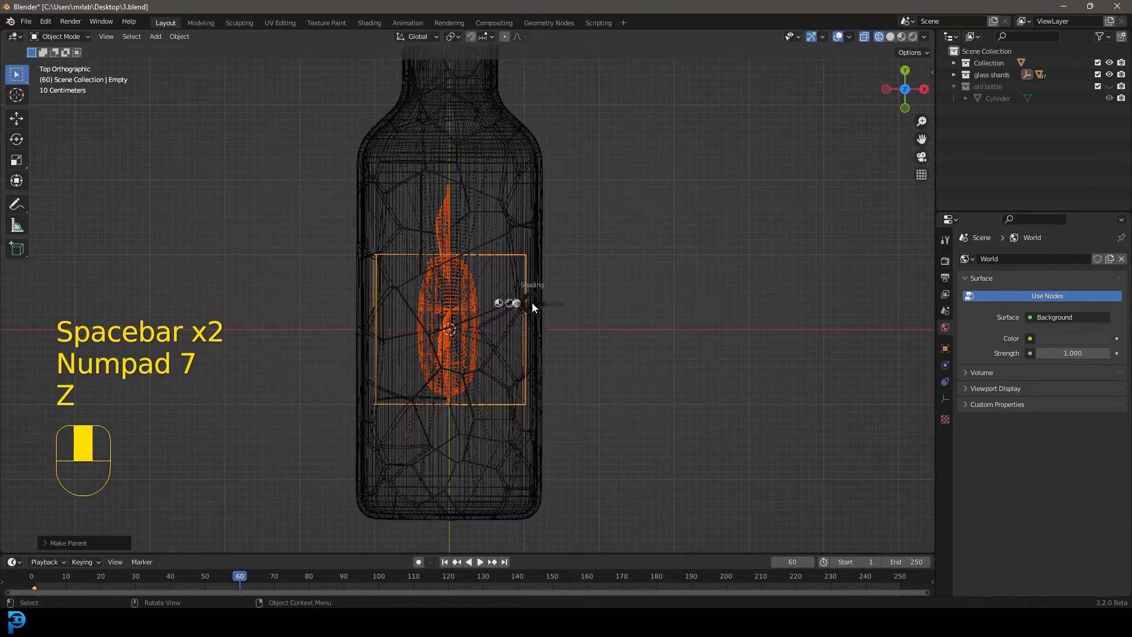
left_click(620, 292)
left_click(543, 249)
middle_click_drag(544, 249, 499, 263)
left_click(499, 263, "shift")
left_click(466, 292, "shift")
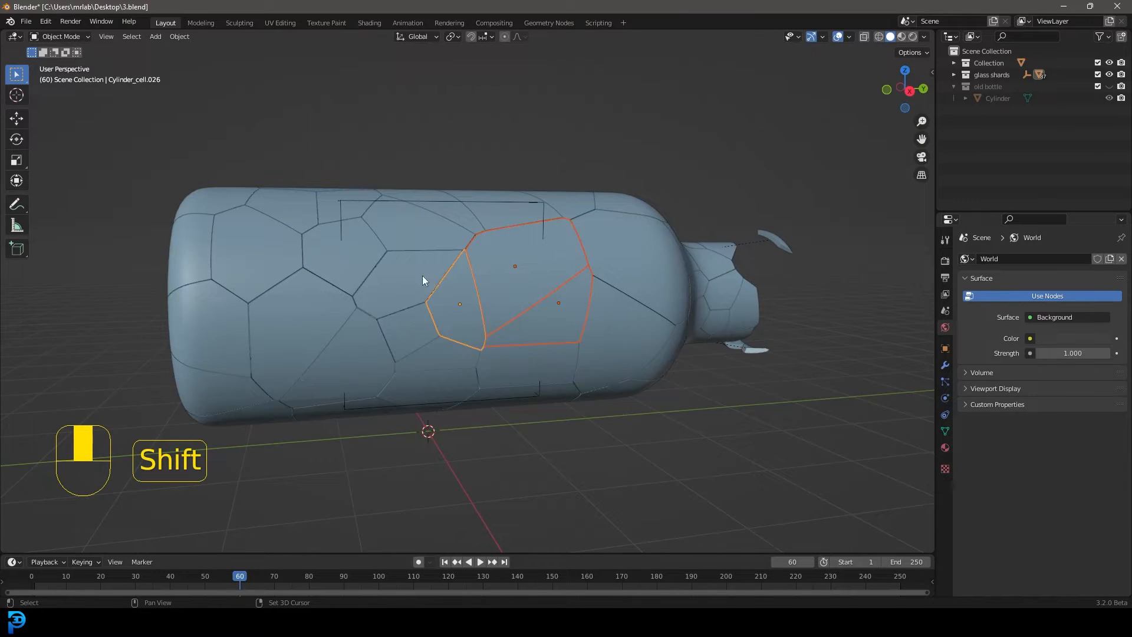
left_click(421, 270, "shift")
left_click(370, 260, "shift")
left_click(336, 321, "shift")
left_click(366, 330, "shift")
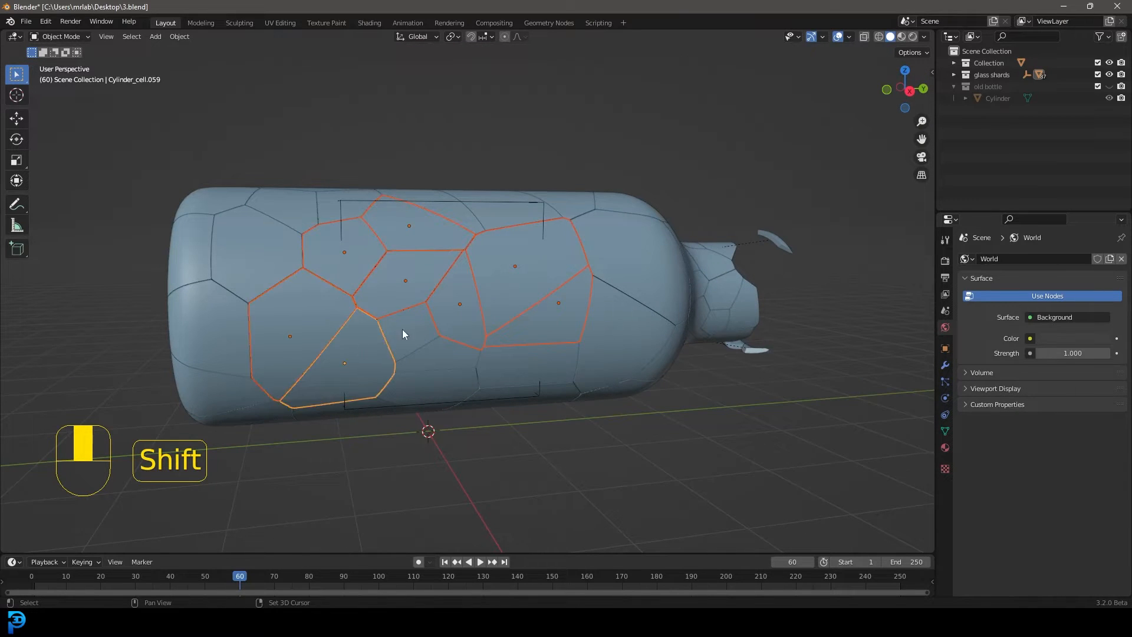
Extend the selection with the neighbouring lower and top shards, undo a wrong pick and check it in wireframe
left_click(519, 369, "shift")
middle_click_drag(531, 329, 468, 306)
left_click(469, 268, "shift")
left_click(501, 263, "shift")
key("ctrl+z")
key("z")
mouse_move(502, 214)
middle_mouse_down()
mouse_move(407, 389)
mouse_move(552, 317)
middle_mouse_up()
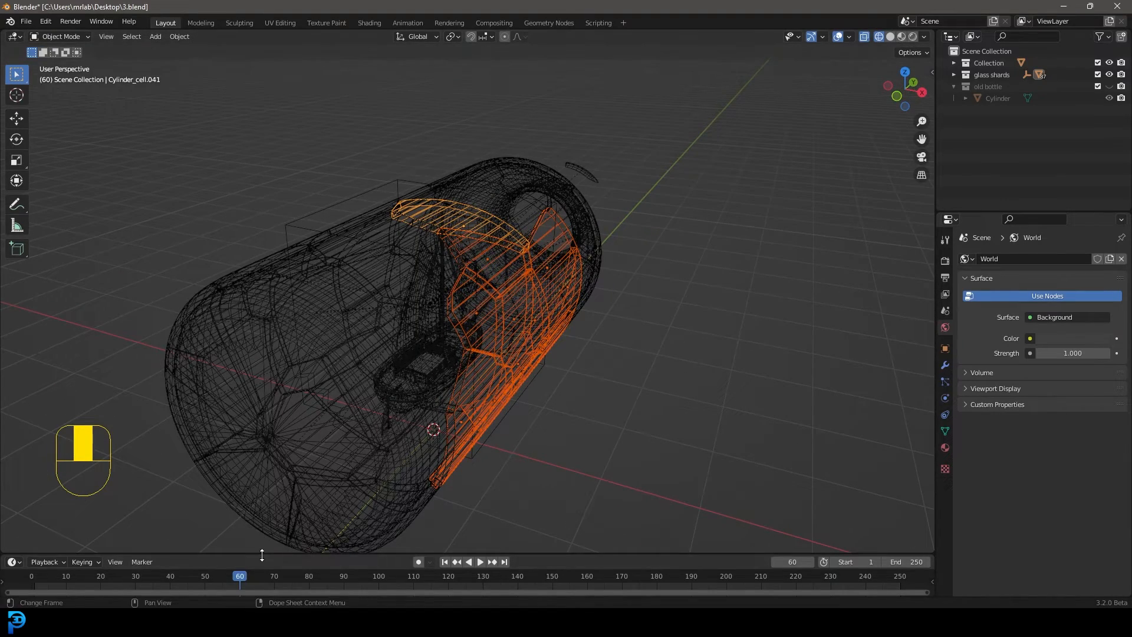
Enlarge the timeline and insert a Location & Rotation keyframe for the selected shards at frame 1
left_click_drag(262, 555, 36, 544)
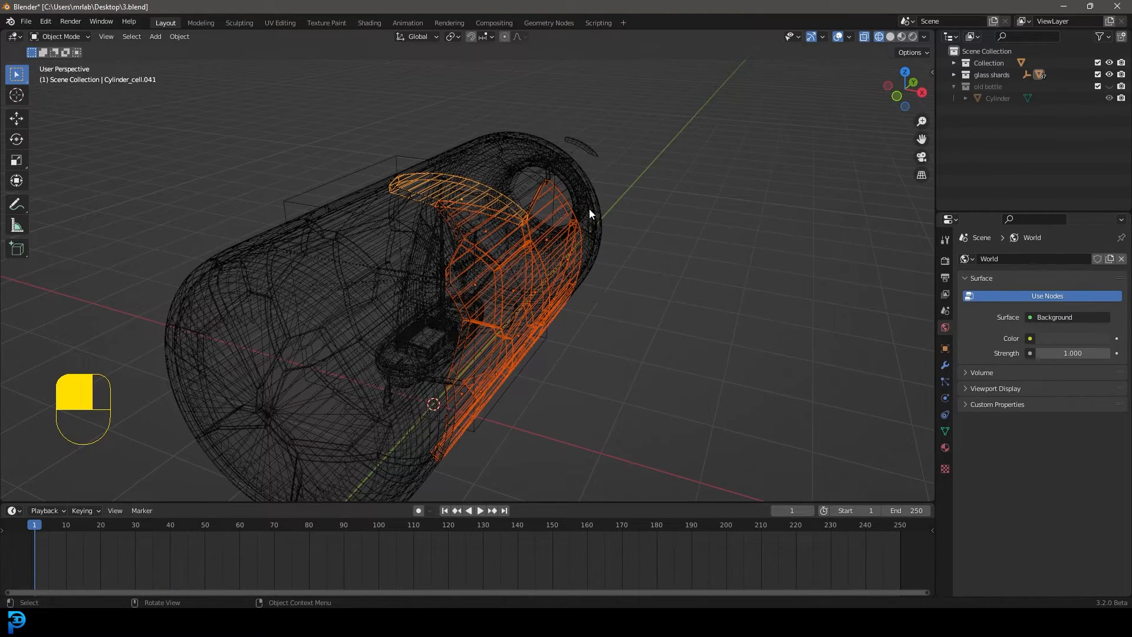
key("i")
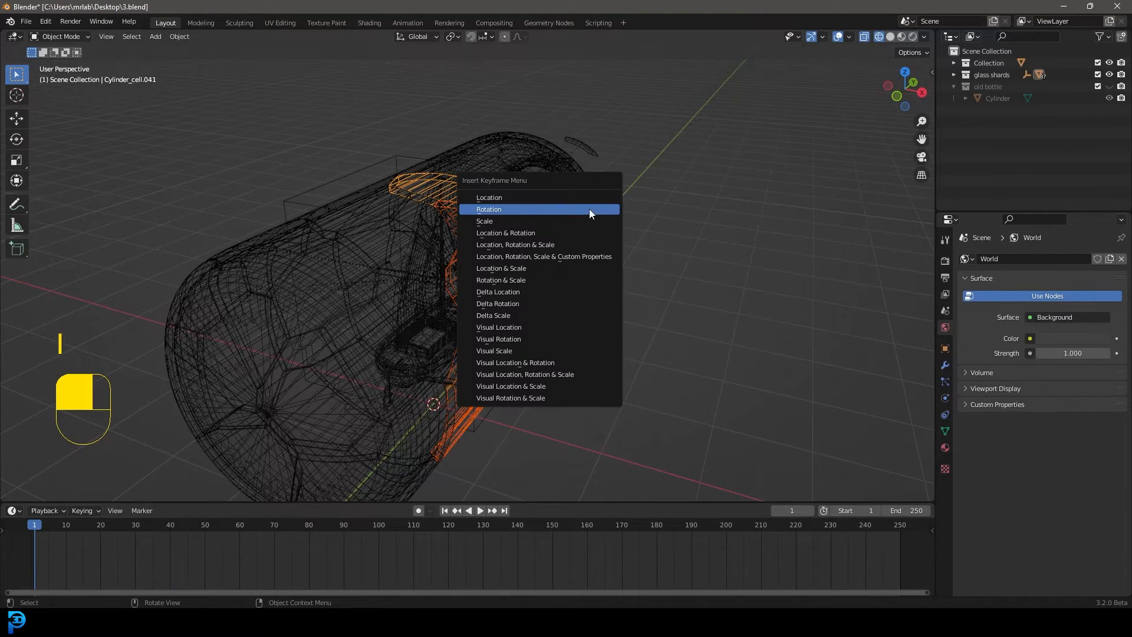
left_click(538, 233)
Go to frame 90 and move the selected shards away from the bottle's side in top view
left_click_drag(28, 526, 286, 545)
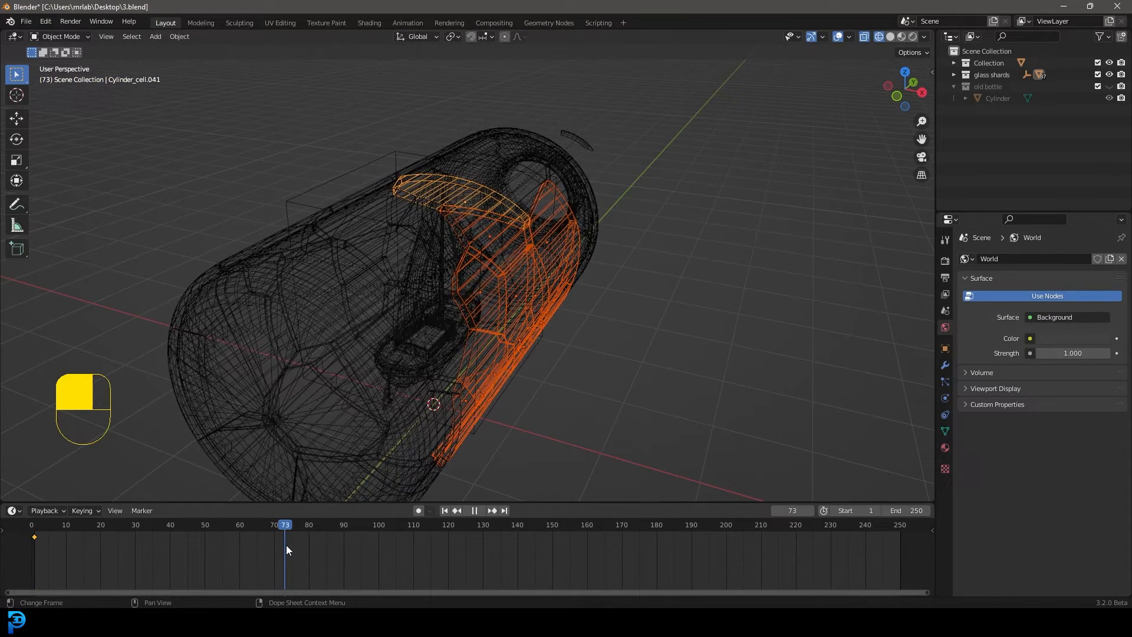
key("space")
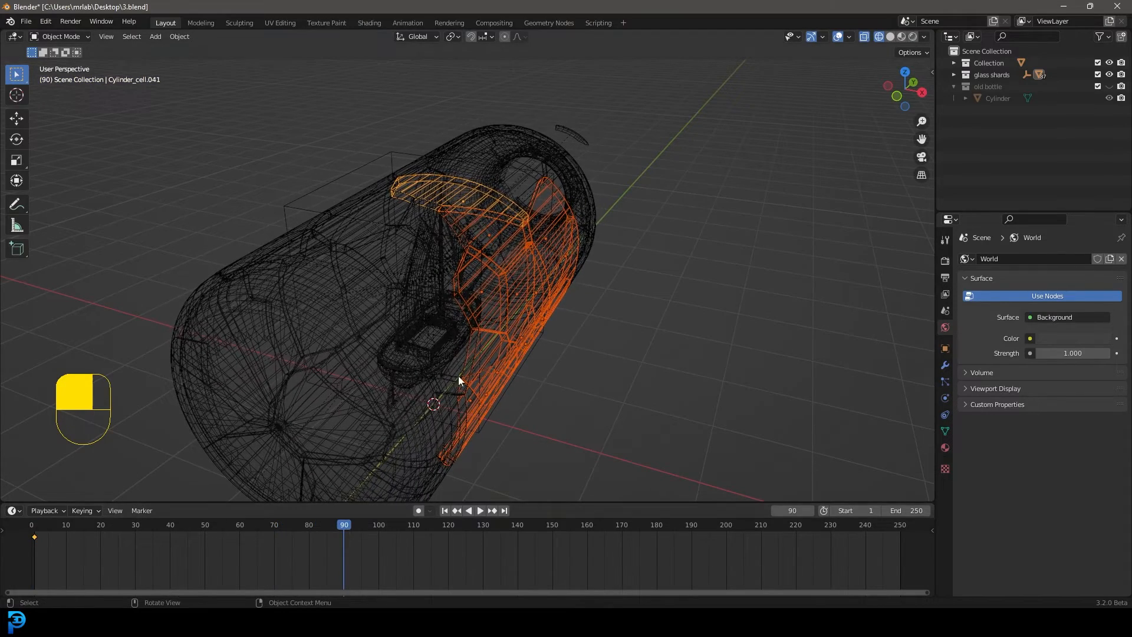
scroll(530, 248, "down", 3)
middle_click_drag(531, 247, 556, 282)
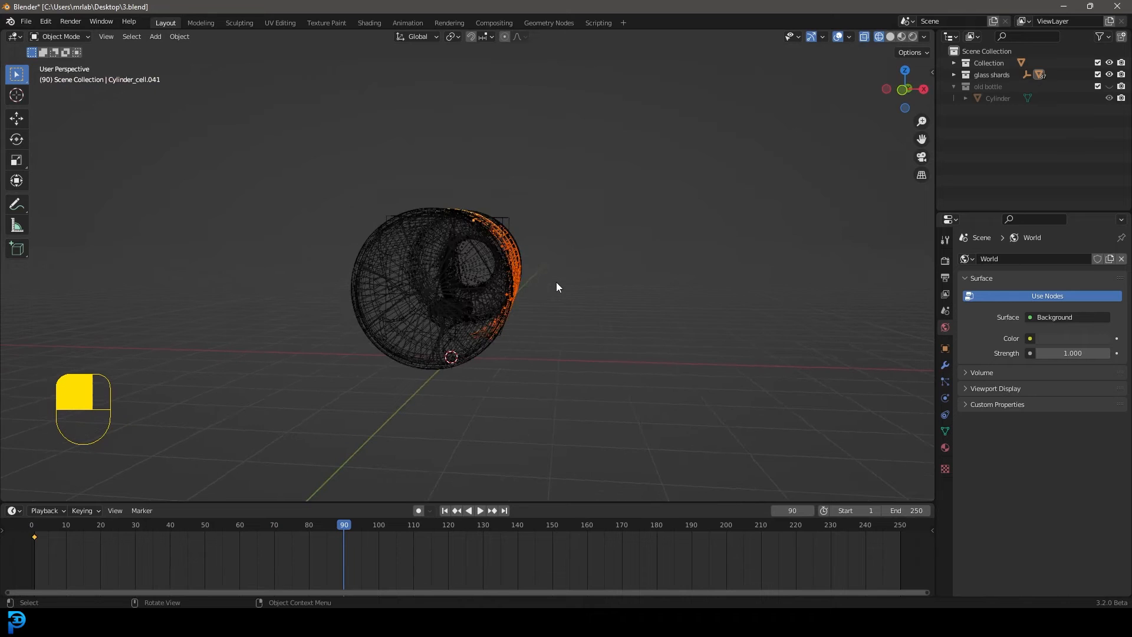
key("KP_7")
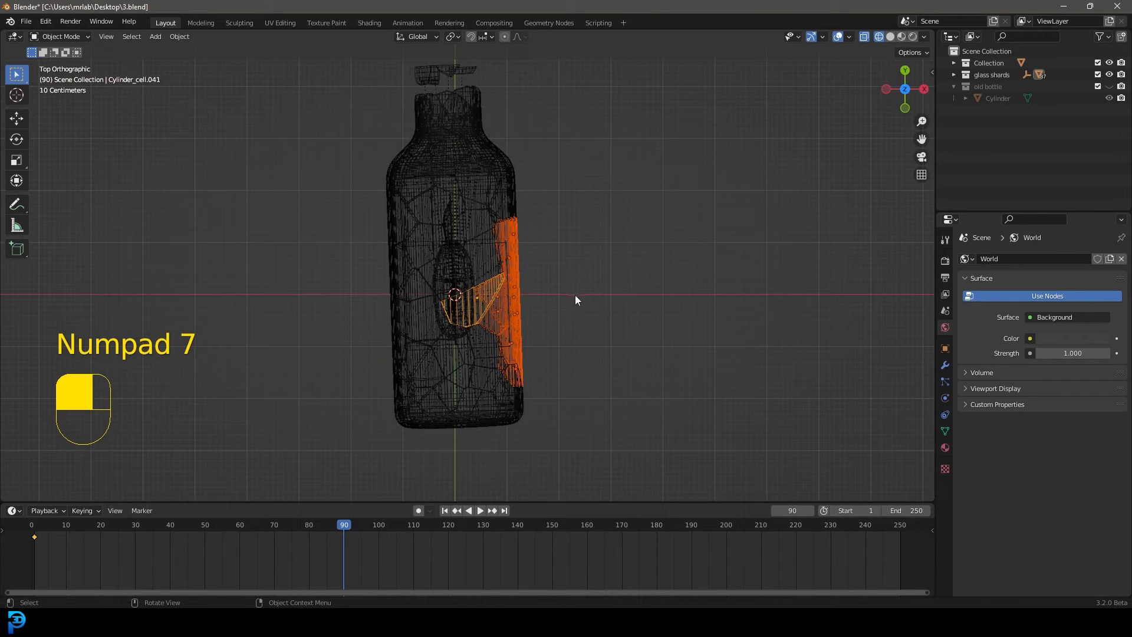
key("g")
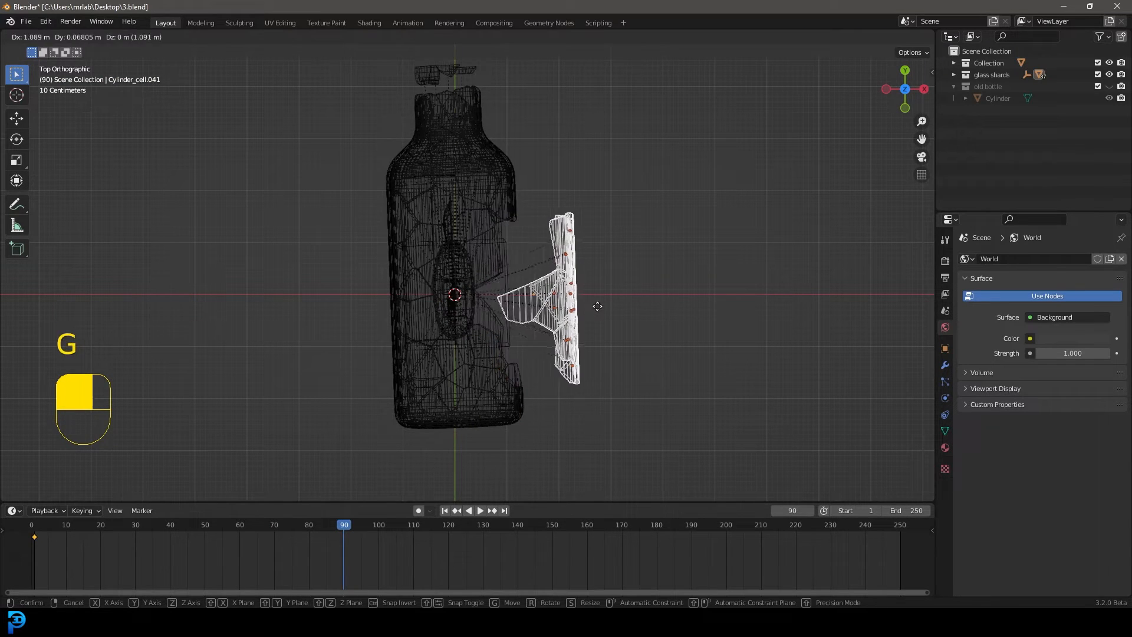
left_click(627, 305)
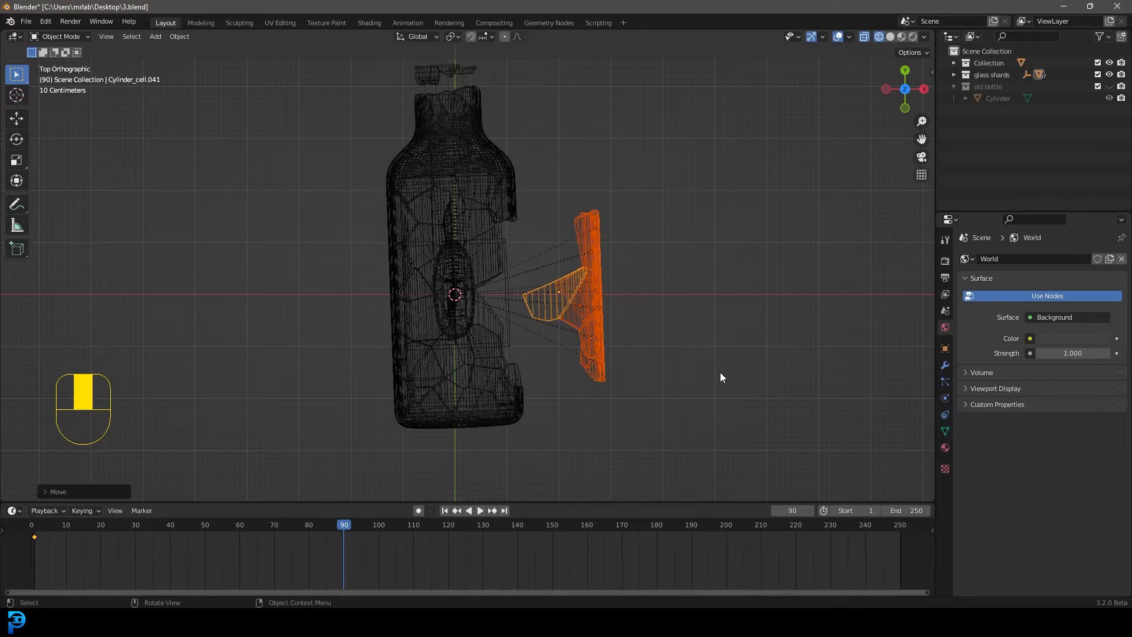
In solid right view, move the three upper detached shards upward and apart, one toward the neck and one toward the base
key("KP_3")
scroll(542, 262, "up", 3)
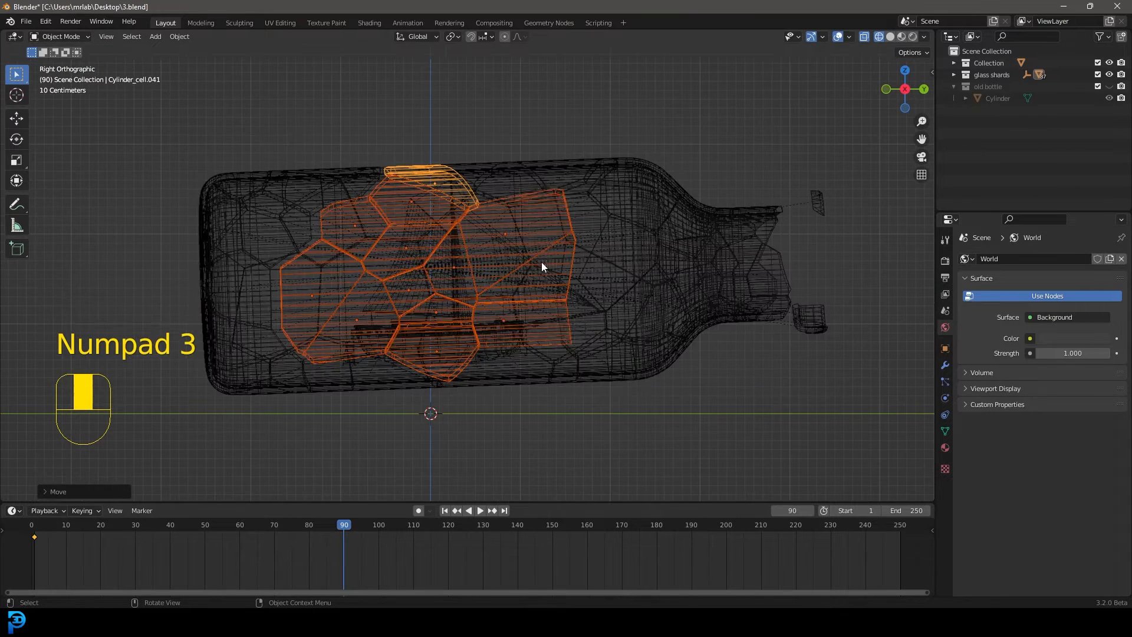
key("z")
left_click(638, 256)
left_click(528, 219)
key("g")
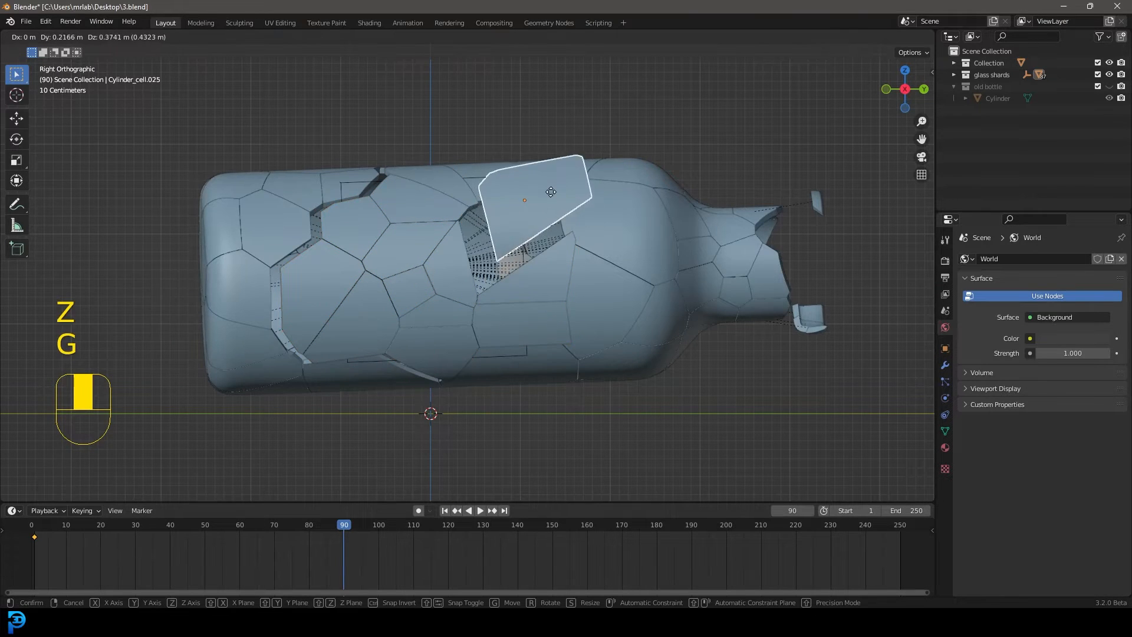
left_click(551, 191)
left_click(447, 177)
key("g")
left_click(444, 125)
left_click(354, 222)
key("g")
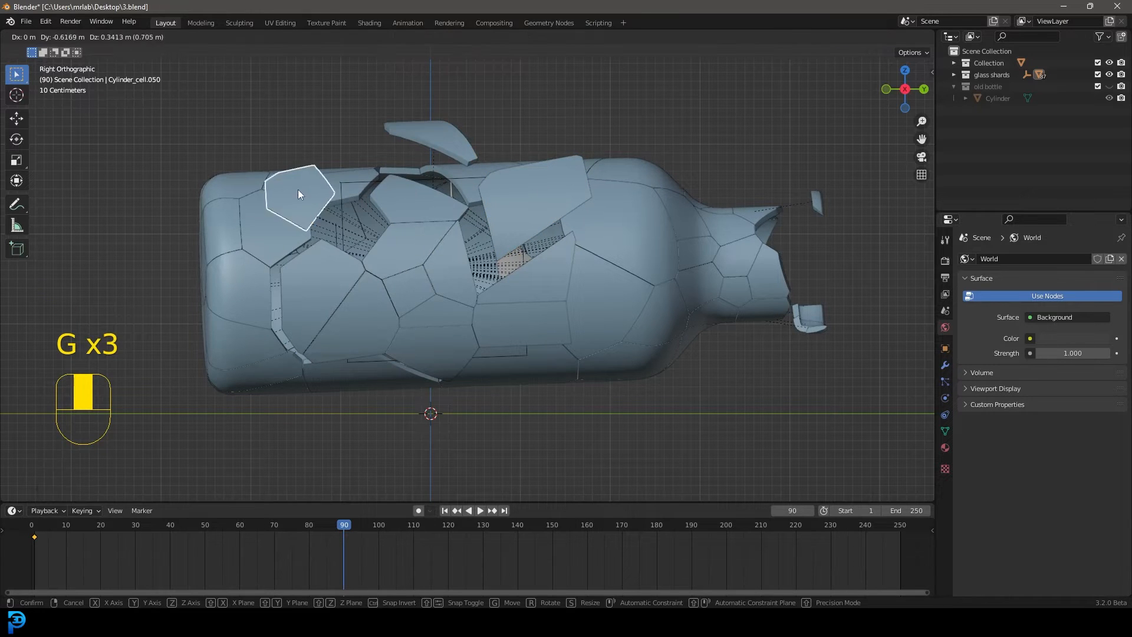
left_click(297, 191)
Shift the two large shards nearest the bottle's base outward, the lower one also downward
left_click(307, 275)
key("g")
left_click(250, 267)
left_click(348, 323)
key("g")
left_click(313, 370)
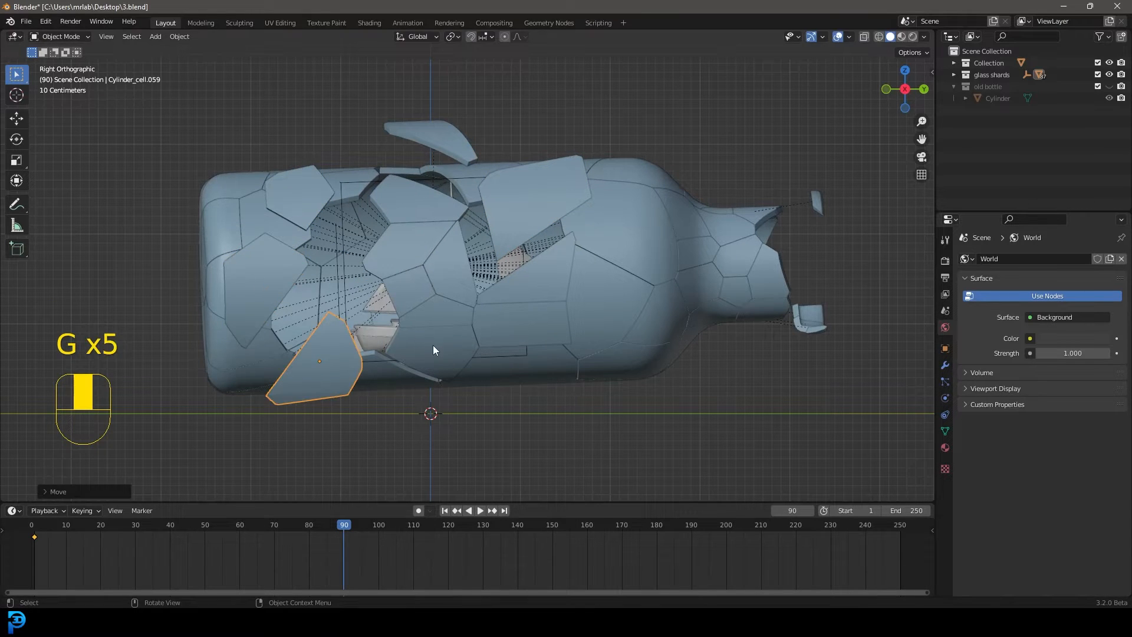
Spread the bottom shards downward and the two lower neck-side shards toward the bottle's neck
left_click(433, 345)
key("g")
left_click(436, 312)
key("g")
left_click(433, 337)
left_click(520, 322)
key("g")
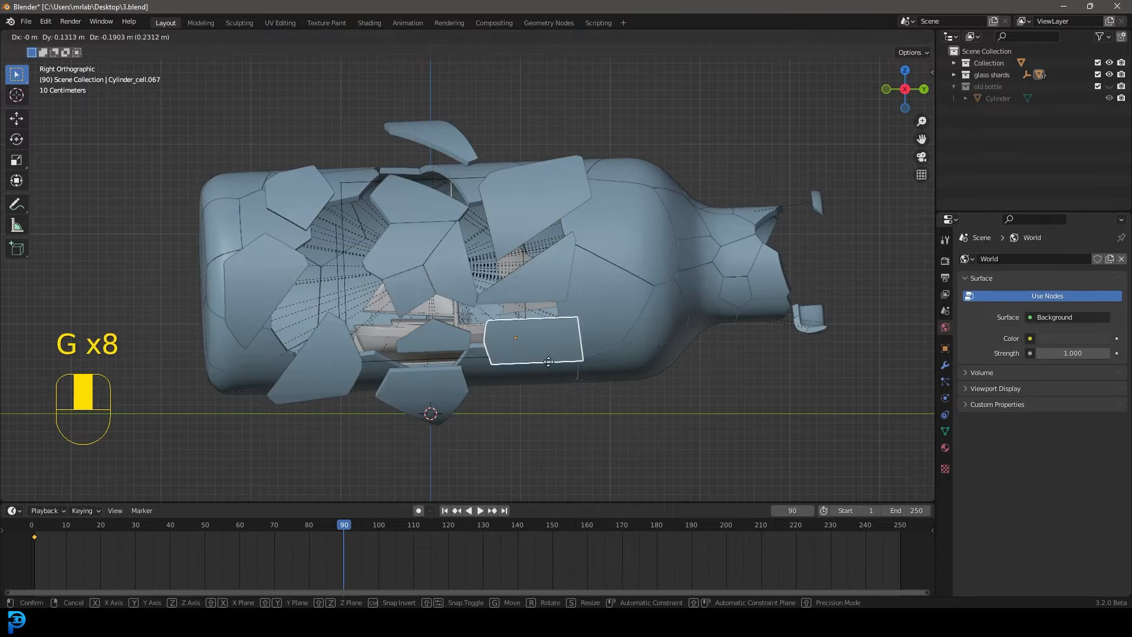
left_click(548, 362)
left_click(534, 276)
key("g")
left_click(561, 283)
Separate the three central shards, two toward the base and one slightly toward the neck
left_click(401, 287)
key("g")
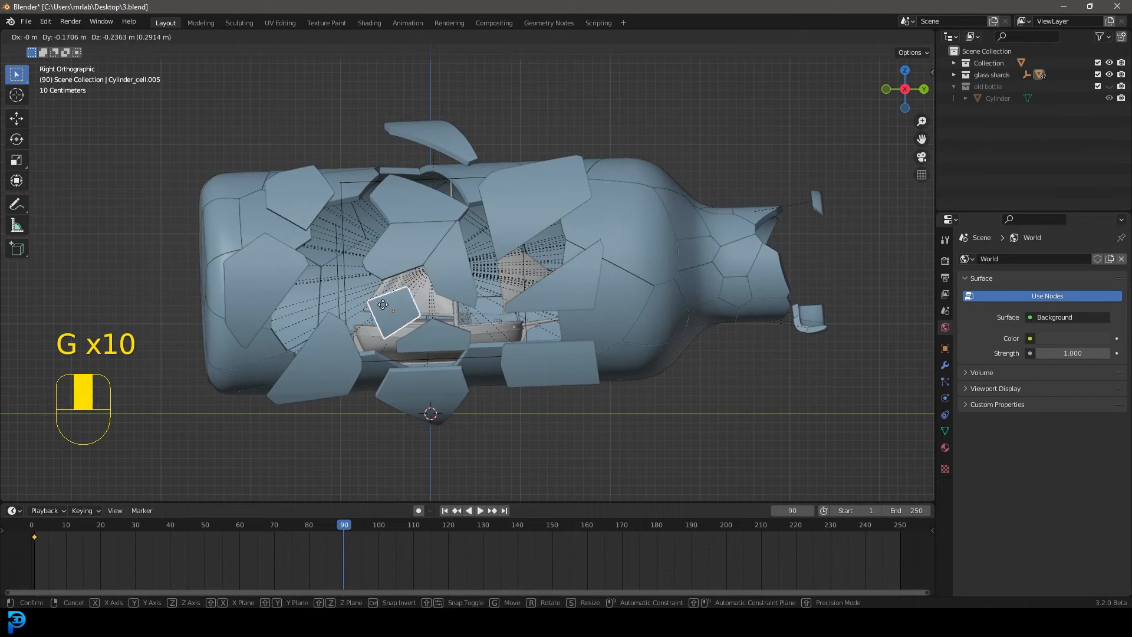
left_click(385, 309)
left_click(411, 248)
key("g")
left_click(381, 260)
left_click(452, 271)
key("g")
left_click(465, 285)
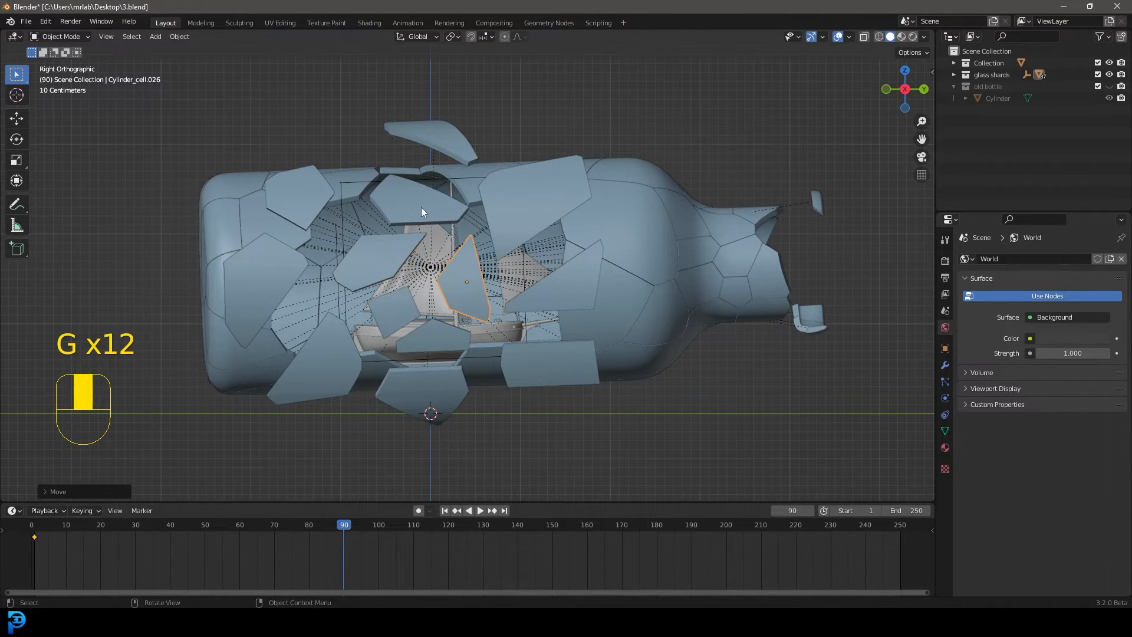
Move the three upper shards farther out, raising the middle and topmost ones and shifting the large one toward the neck
left_click(421, 206)
key("g")
left_click(393, 170)
left_click(428, 132)
key("g")
left_click(450, 103)
left_click(530, 195)
key("g")
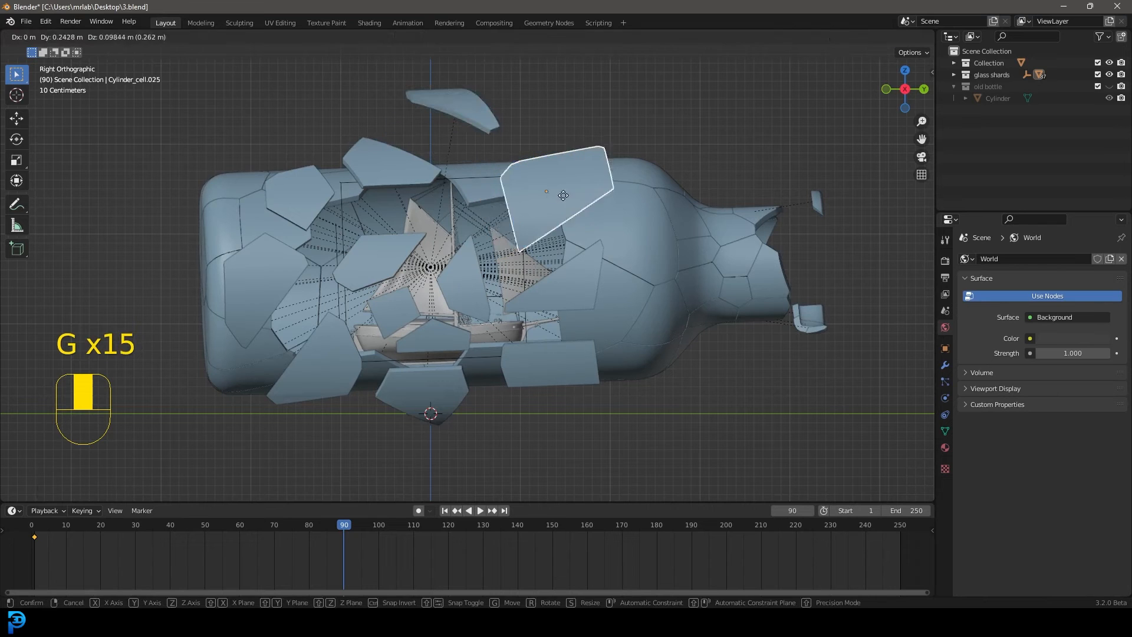
left_click(597, 166)
Reposition the two central shards in front of the sails upward and apart to open the gap
left_click(484, 229)
key("g")
left_click(370, 265)
left_click(370, 263)
key("g")
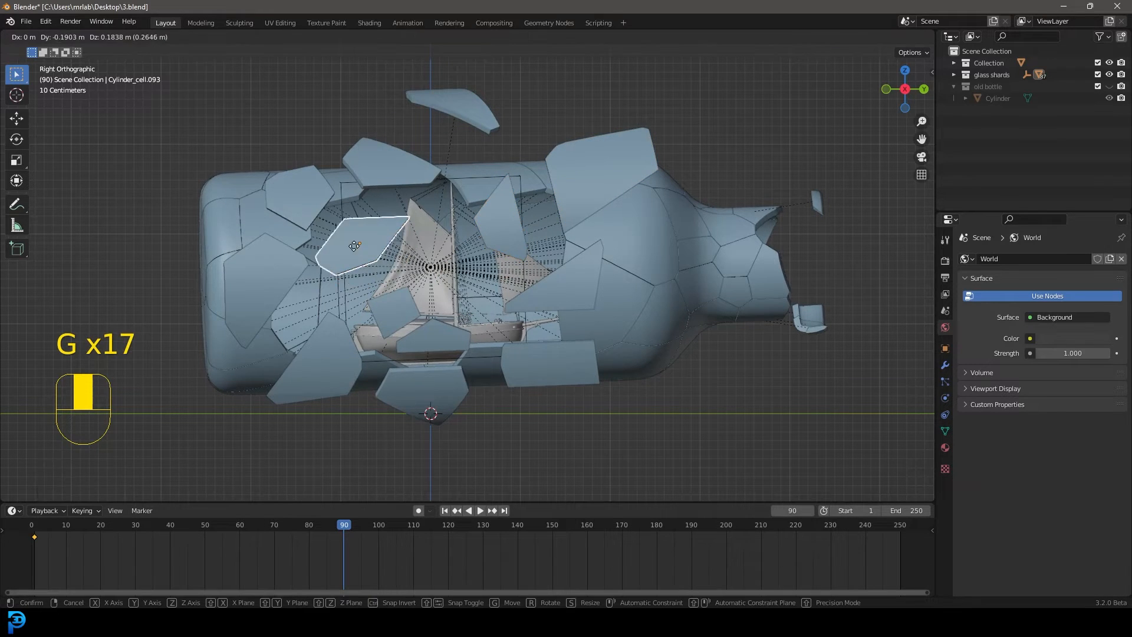
left_click(374, 222)
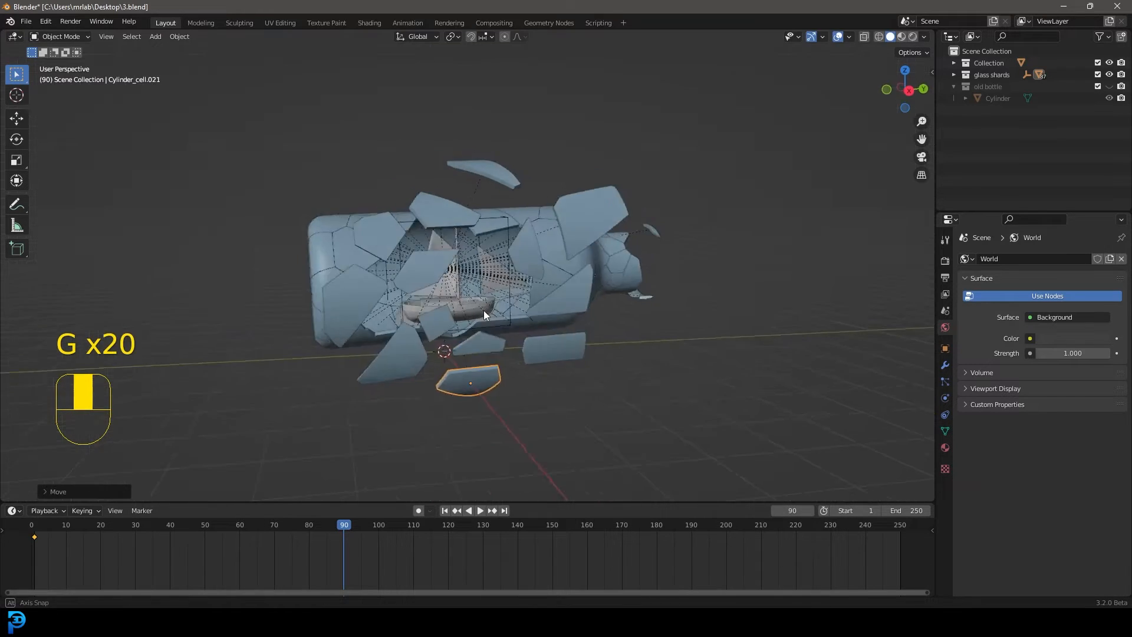
Select all the detached shards and insert a Location & Rotation keyframe at frame 90
left_click(537, 328)
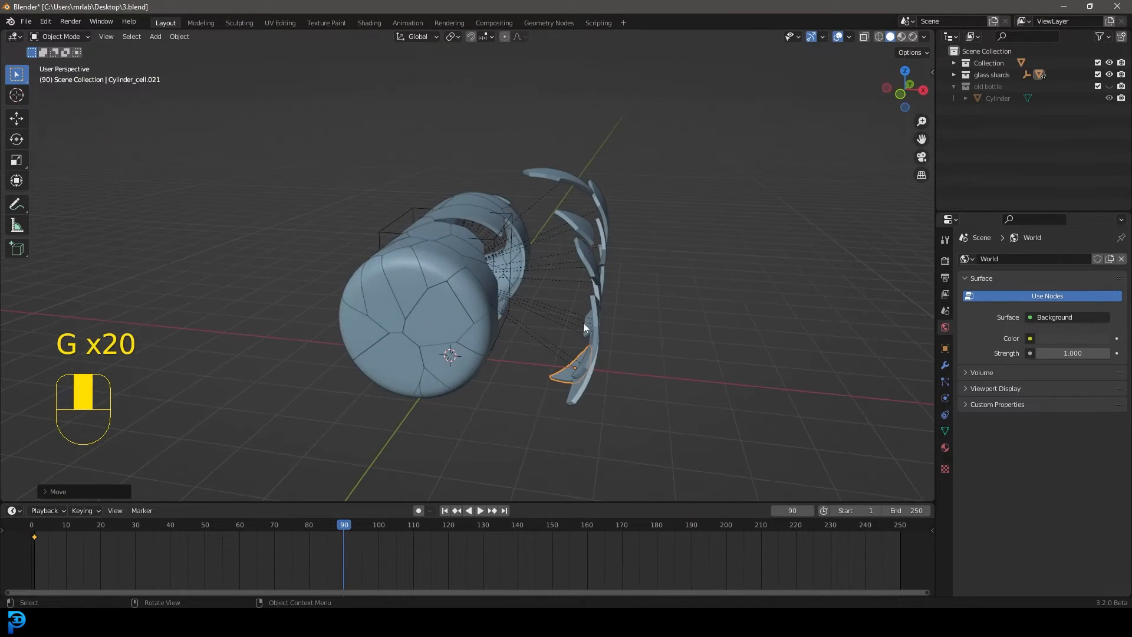
left_click_drag(658, 435, 525, 115)
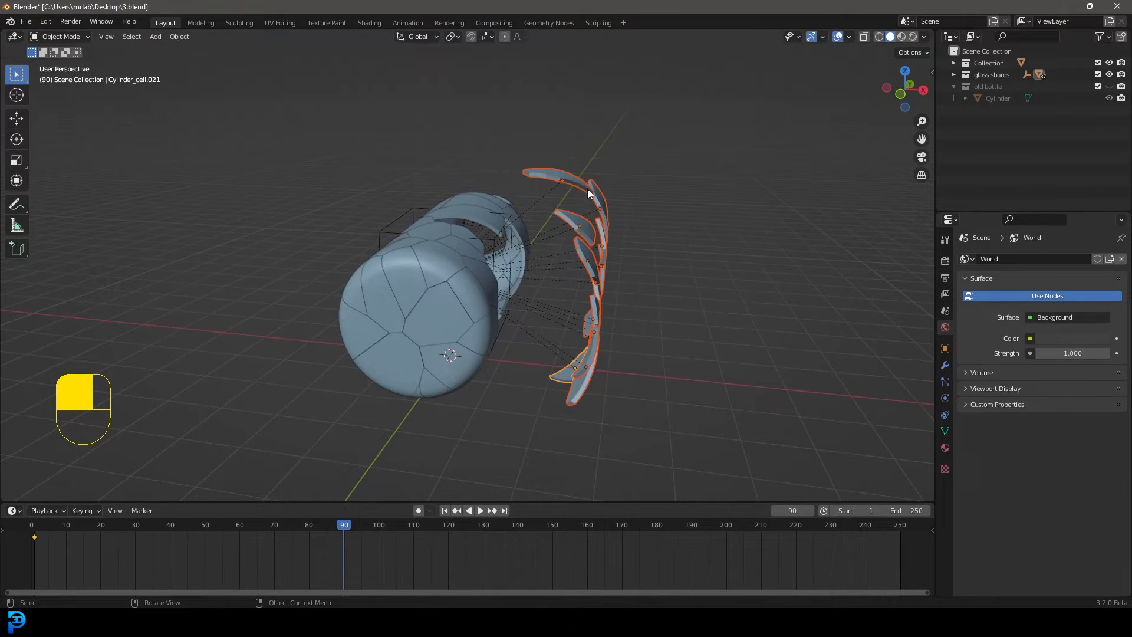
key("i")
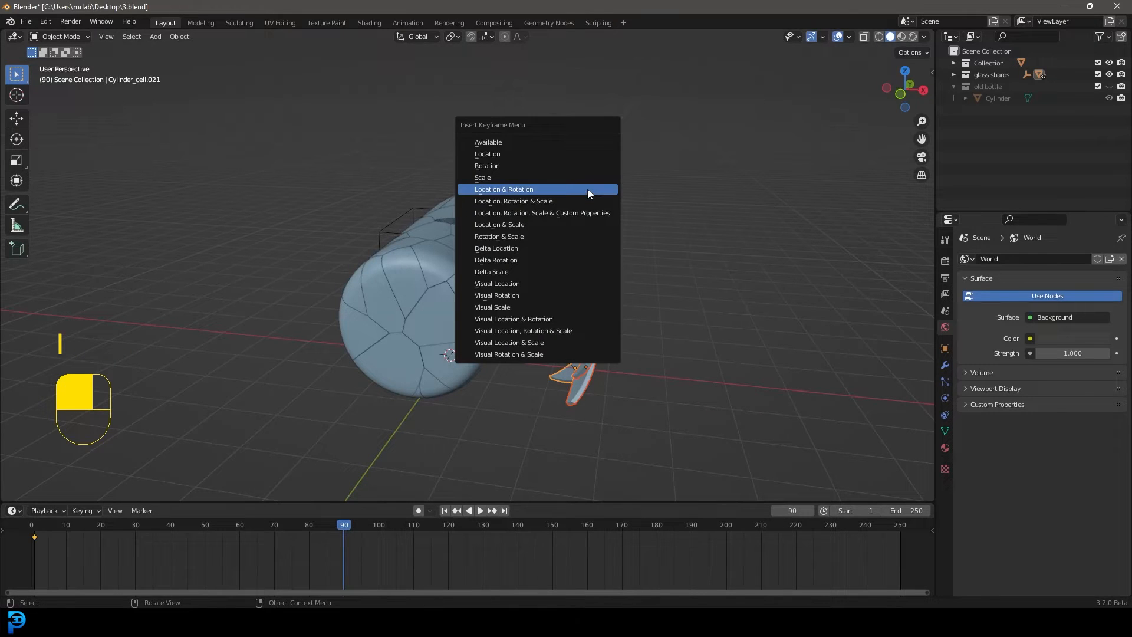
left_click(517, 190)
Play the animation from frame 1 to review how the shards break away from the bottle
left_click_drag(351, 529, 39, 529)
key("space")
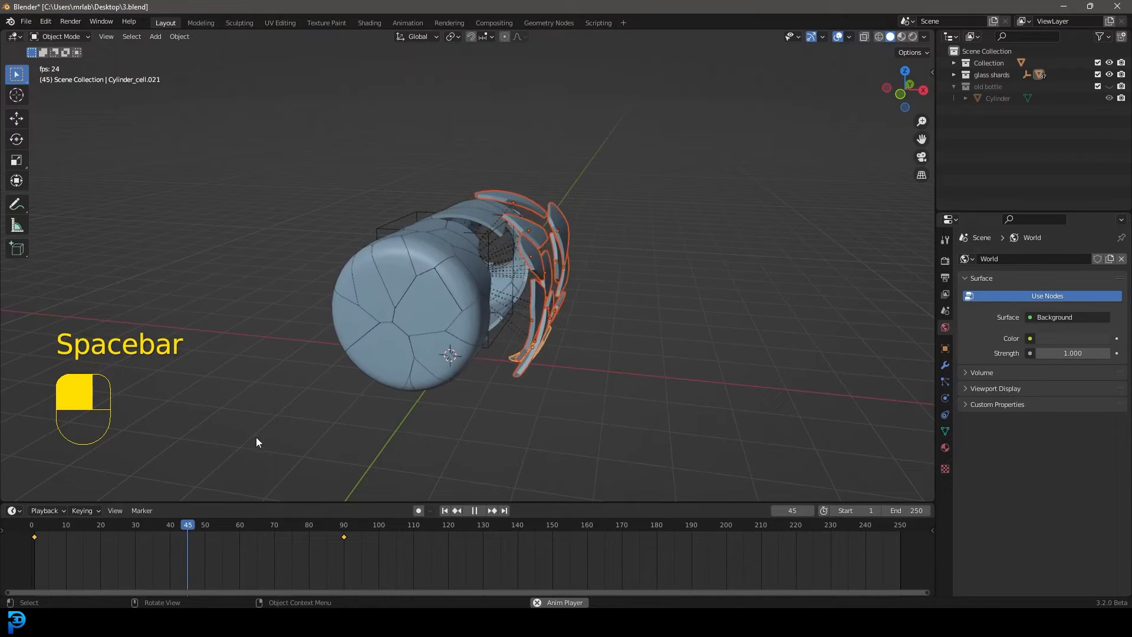
key("space")
Return to frame 90 and tilt the detached shard beside the bottle's upper opening with a free trackball rotation
left_click_drag(236, 527, 343, 555)
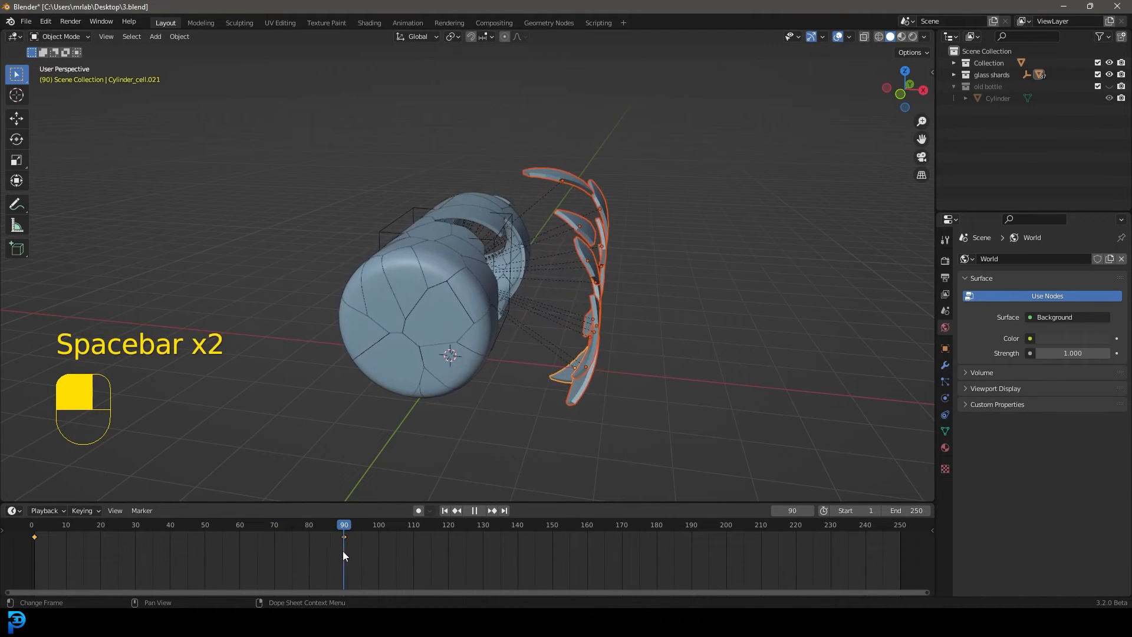
middle_click_drag(654, 184, 603, 195)
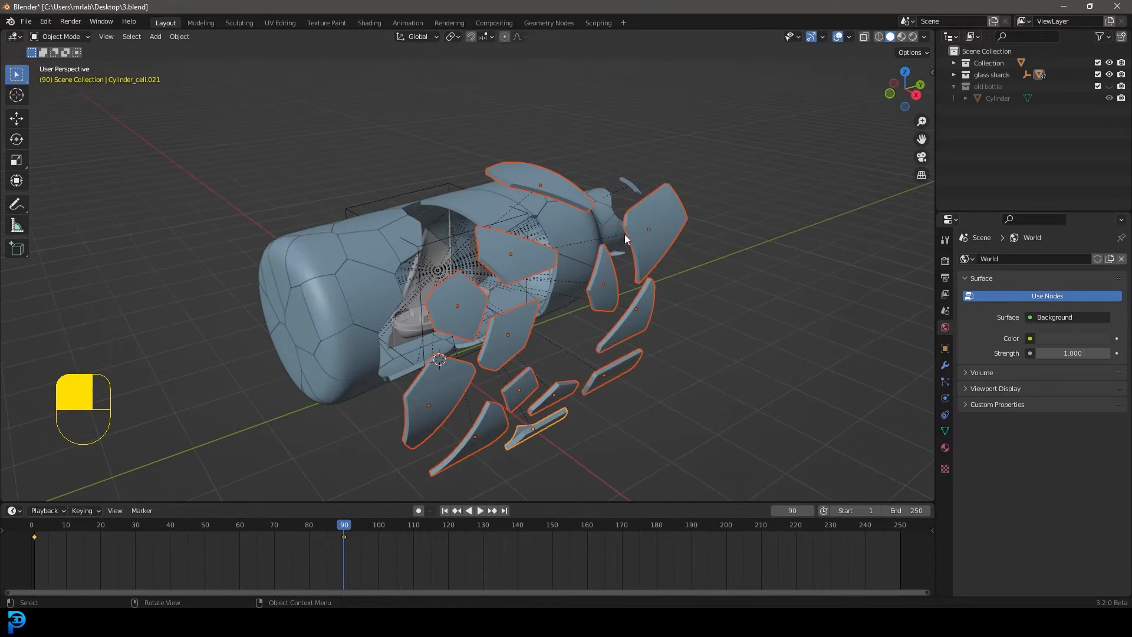
left_click(655, 261)
middle_click_drag(657, 262, 680, 280)
left_click(556, 270)
key("r")
key("r")
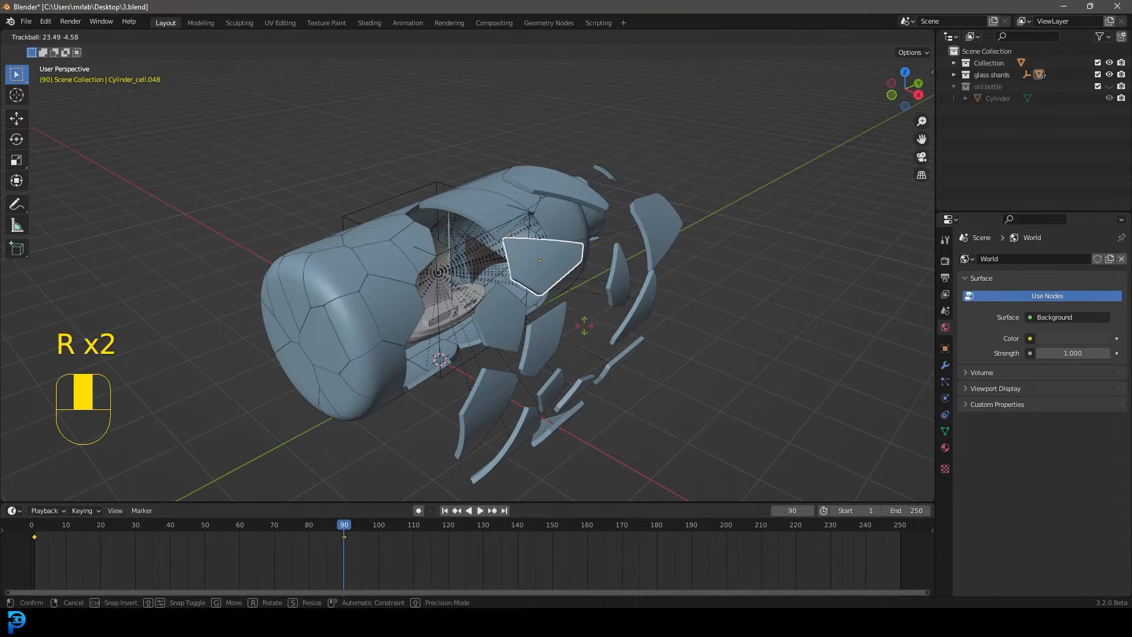
left_click(582, 361)
Freely rotate more of the detached shards lower down so that they tumble at different angles
left_click(550, 340)
key("r")
key("r")
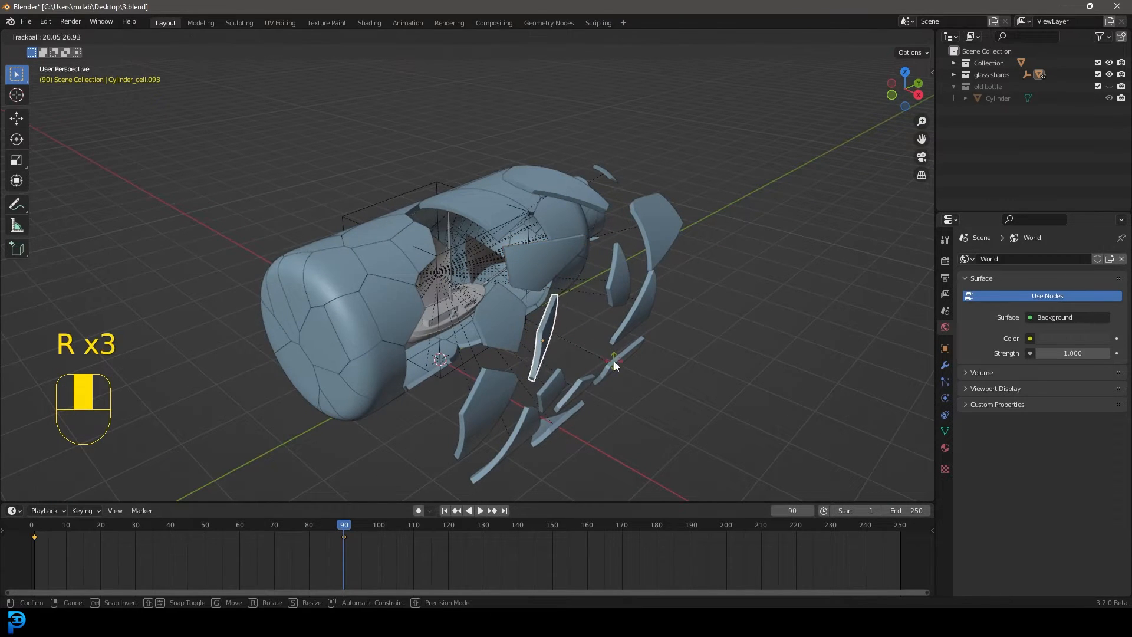
left_click(612, 362)
left_click(501, 395)
middle_click_drag(506, 399, 613, 371)
Box-select the re-angled detached shards and replace their Location & Rotation keyframe at frame 90
left_click_drag(712, 462, 553, 108)
key("i")
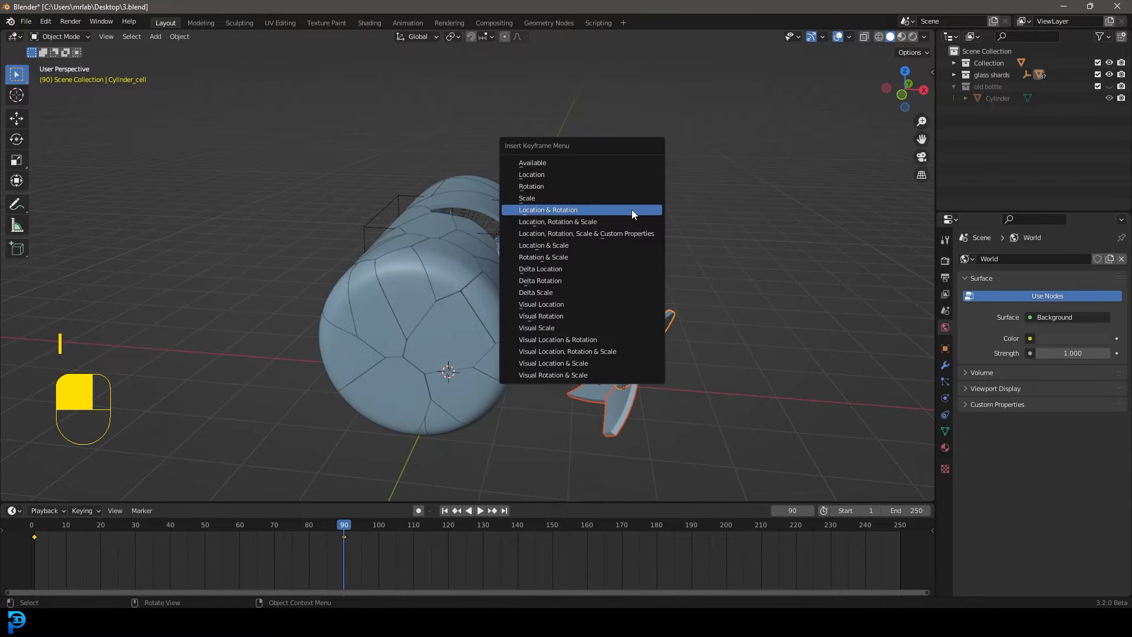
left_click(631, 212)
Play back the shards' tumbling motion and inspect it from the open side of the bottle
left_click_drag(339, 525, 142, 525)
key("space")
key("space")
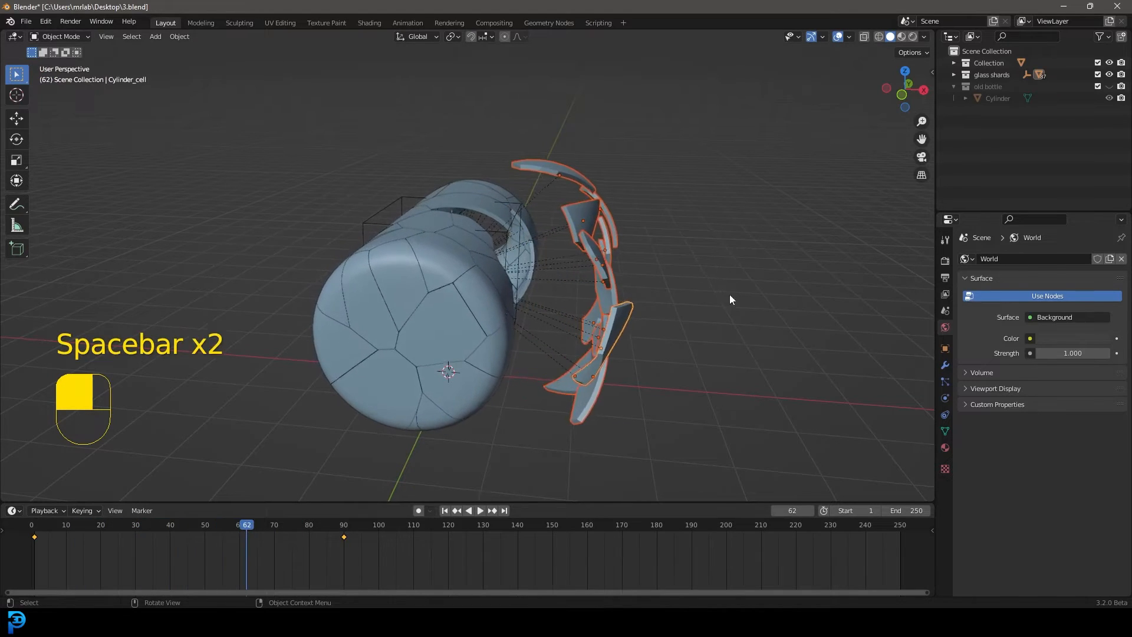
middle_click_drag(730, 298, 553, 406)
middle_click_drag(611, 336, 475, 321)
Select the boat and insert a Location & Rotation keyframe for it at frame 40
left_click(413, 278)
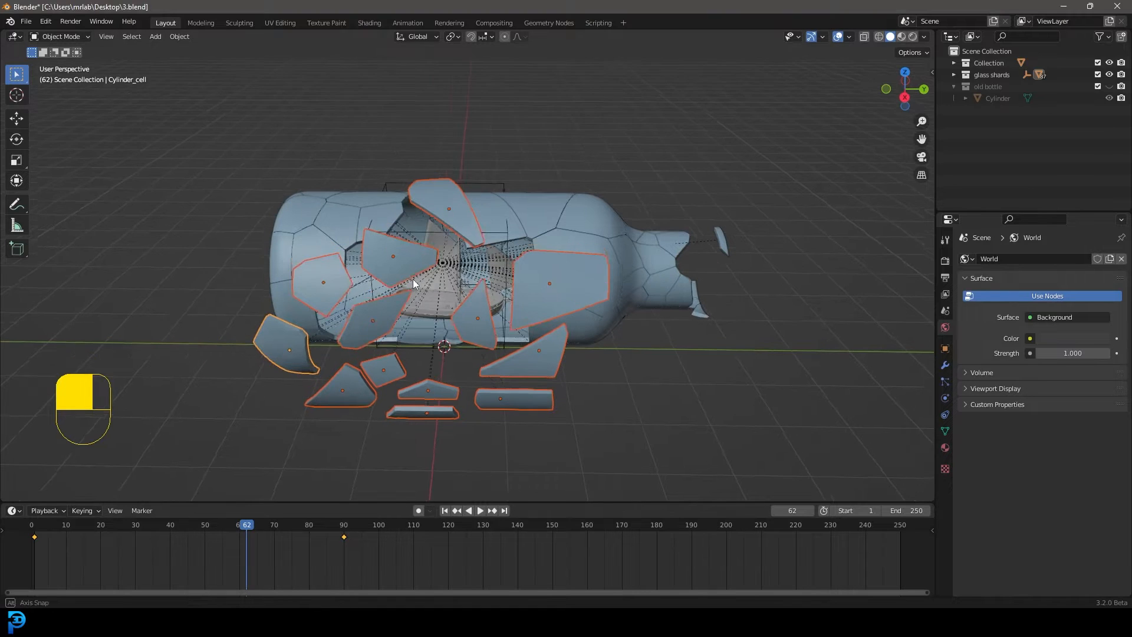
middle_click_drag(412, 278, 444, 296)
left_click_drag(249, 546, 171, 543)
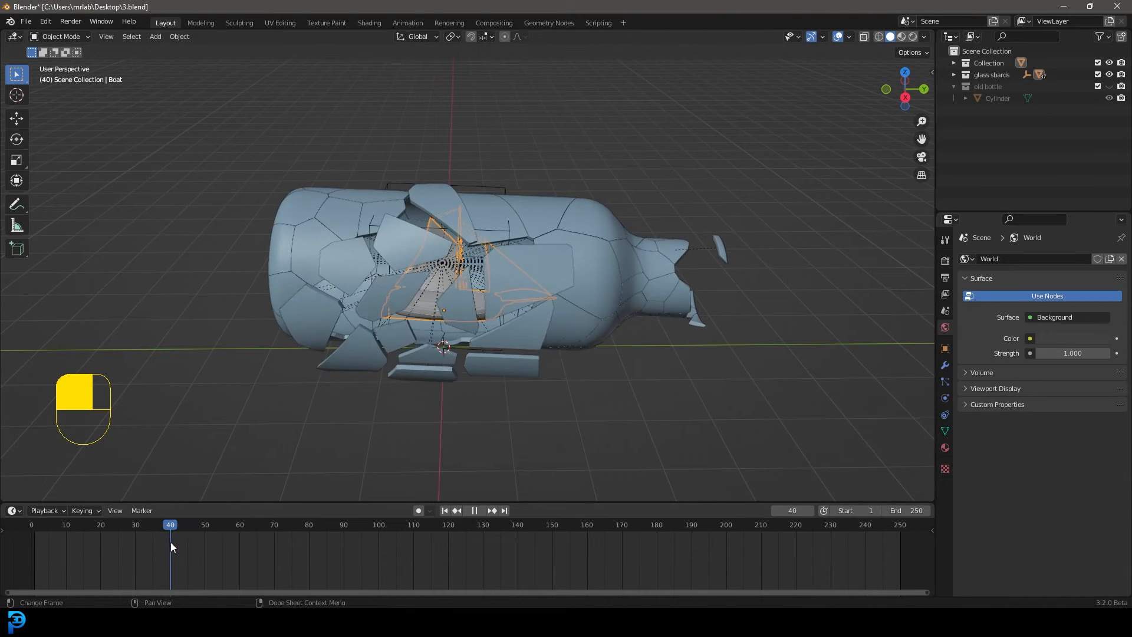
middle_click_drag(607, 233, 617, 250)
key("i")
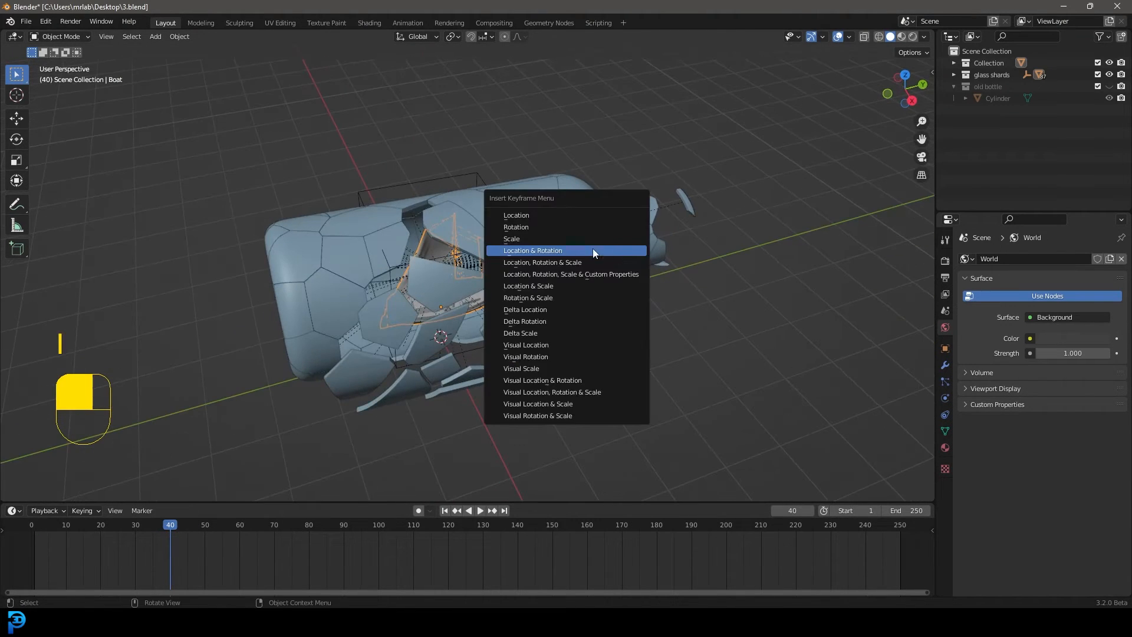
left_click(567, 250)
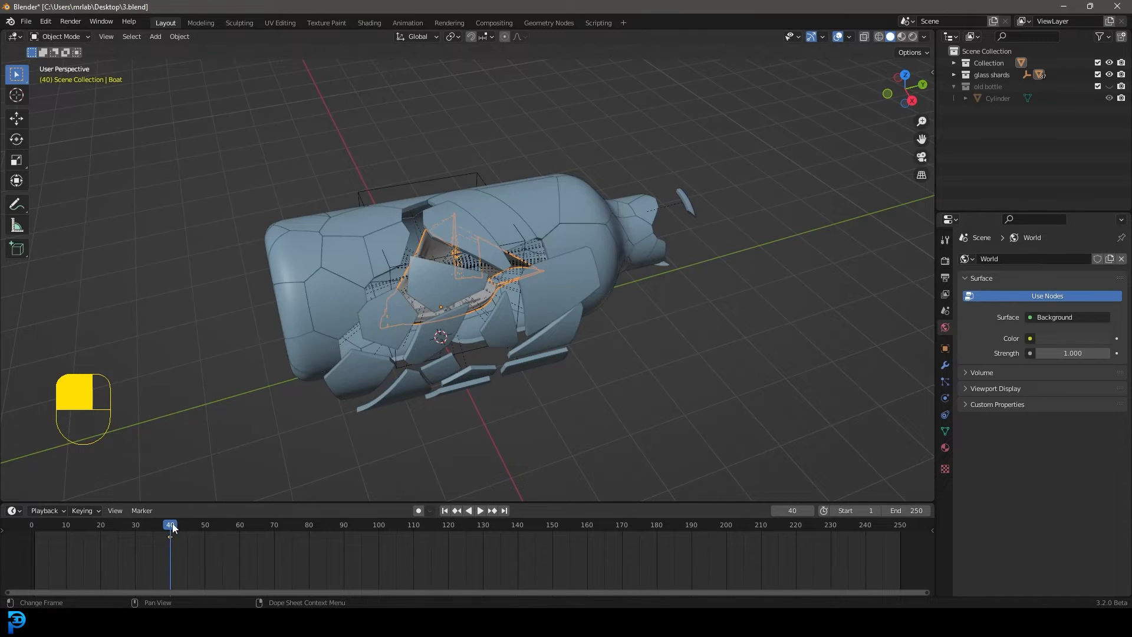
At frame 80, move the boat out through the bottle's side opening in top view and turn its bow outward
left_click_drag(173, 527, 310, 545)
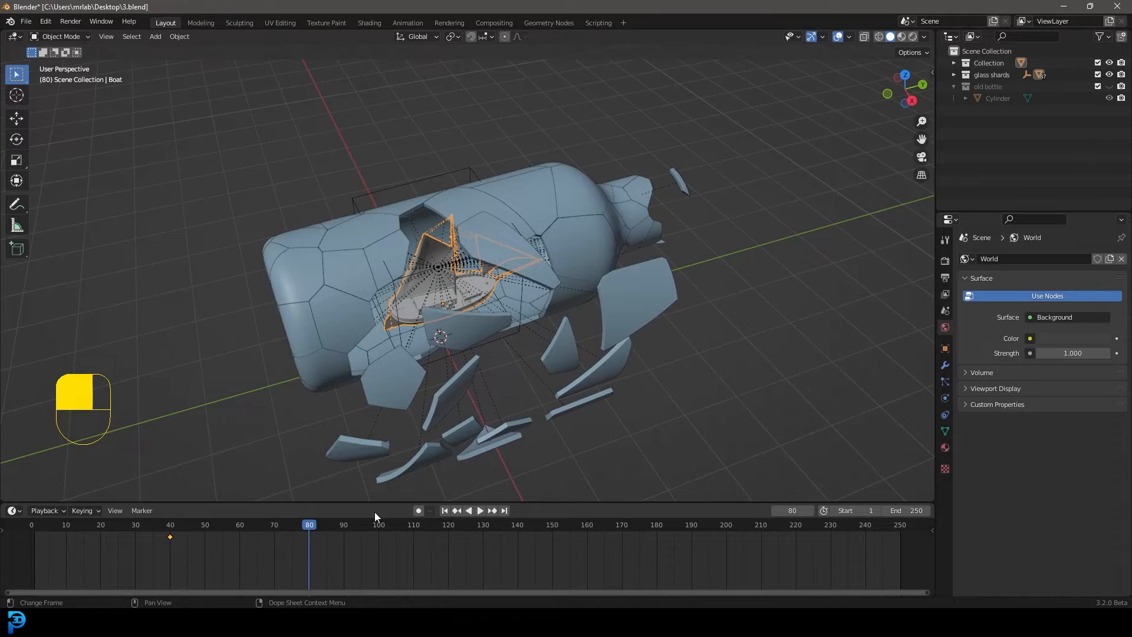
key("KP_7")
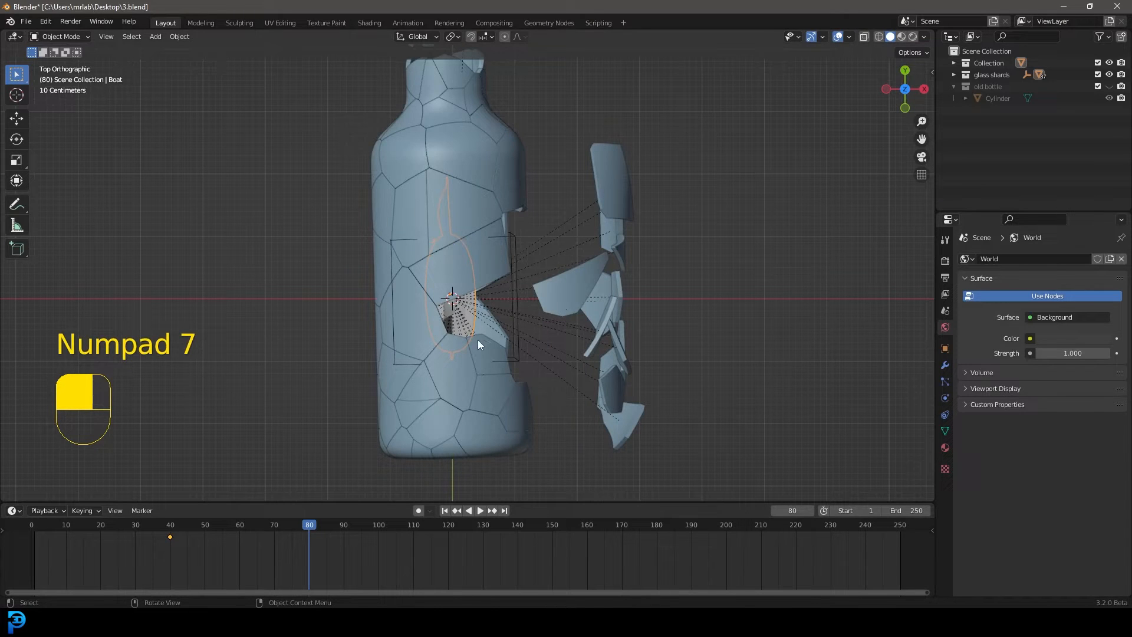
key("g")
left_click(607, 333)
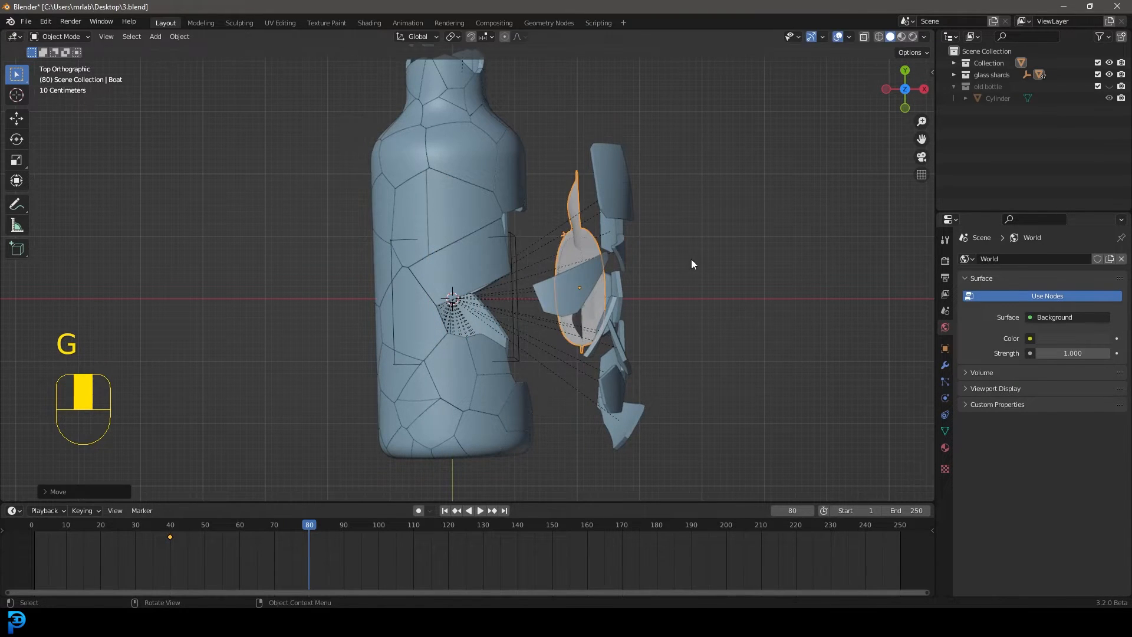
key("r")
left_click(627, 407)
Adjust the boat's position among the shards and insert a Location & Rotation keyframe at frame 80
middle_click_drag(681, 394, 595, 317)
key("g")
left_click(634, 302)
key("i")
left_click(588, 283)
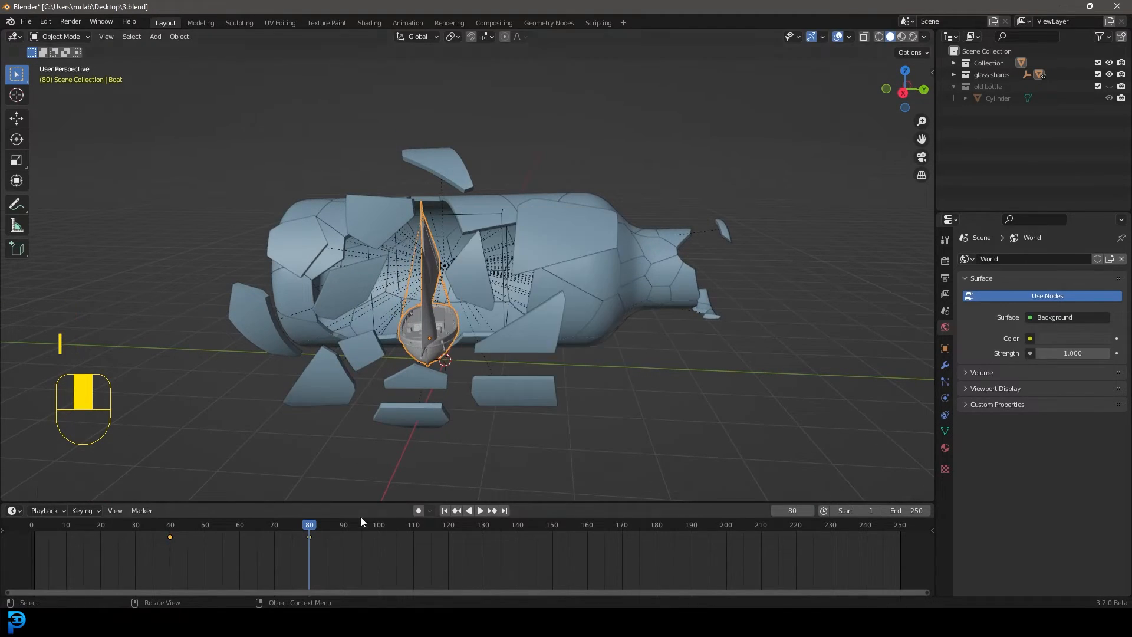
Play the animation from the start to check how the boat leaves the bottle
left_click_drag(360, 525, 37, 529)
key("space")
middle_click_drag(607, 271, 636, 302)
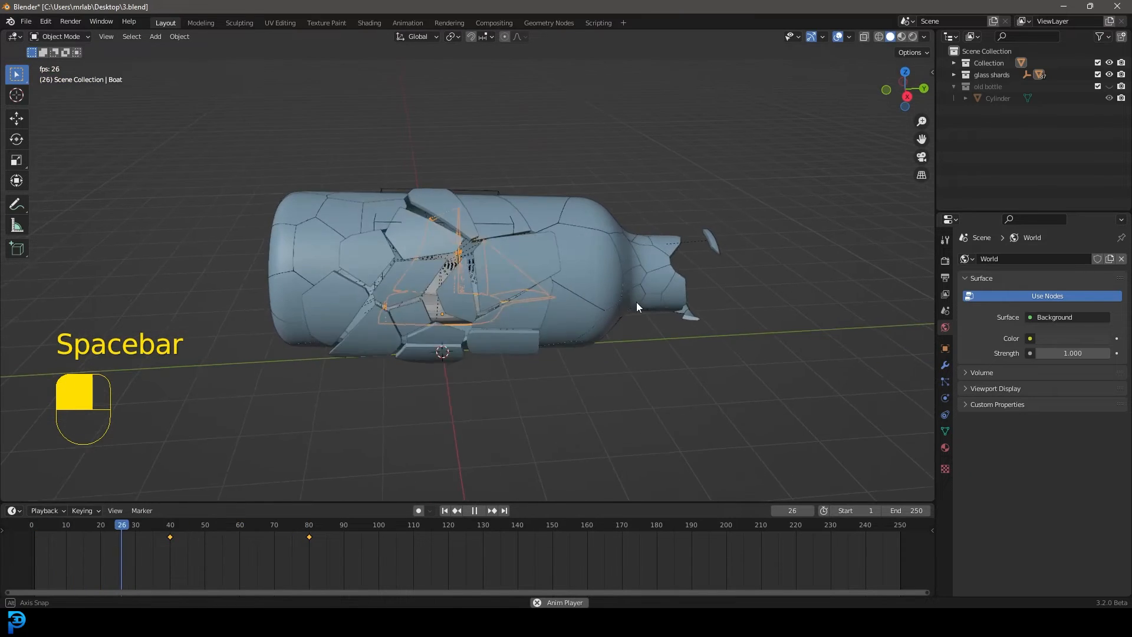
key("space")
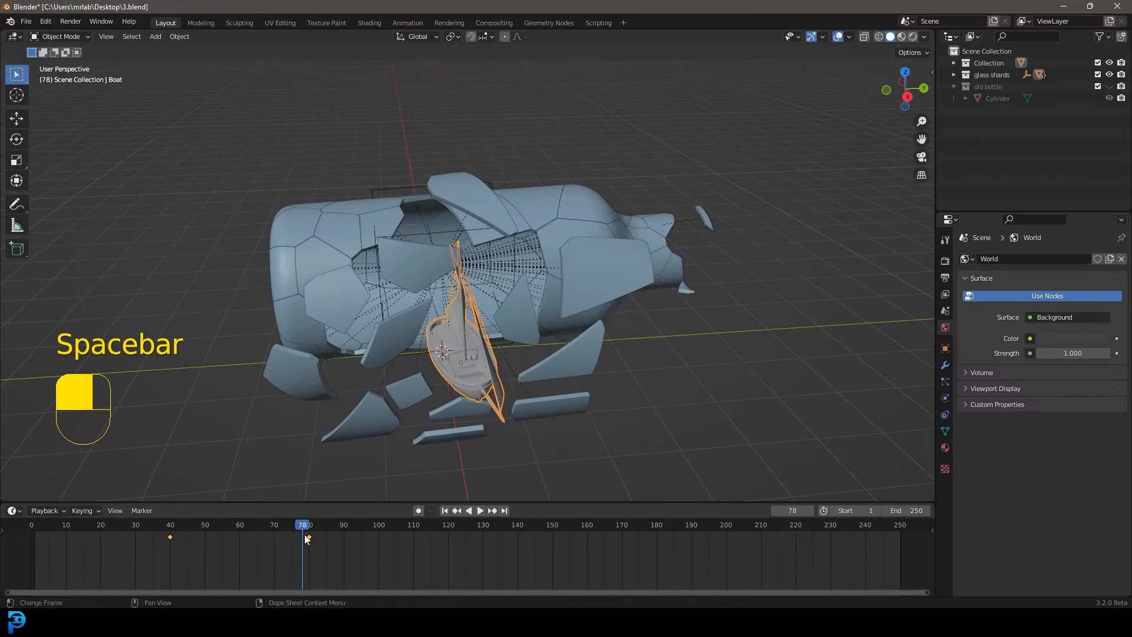
At frame 150, move the boat farther out, clear of the floating shards
left_click_drag(304, 534, 553, 557)
middle_click_drag(519, 378, 595, 336)
key("g")
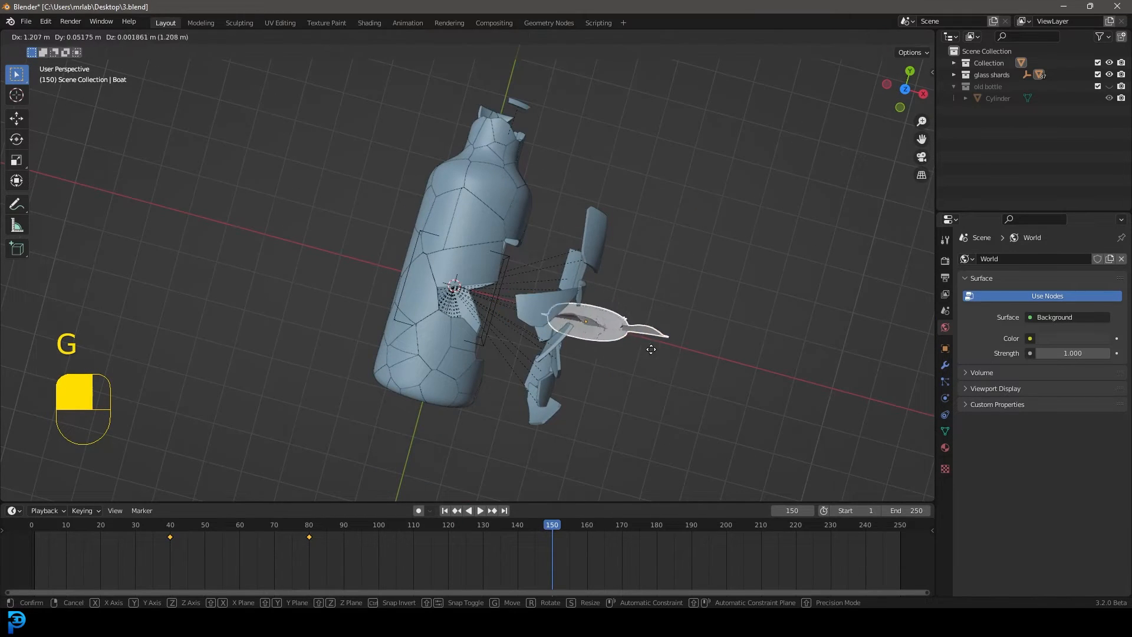
left_click(703, 368)
Tilt the boat slightly bow-up from the side and insert a Location & Rotation keyframe at frame 150
middle_click_drag(703, 368, 764, 299)
key("r")
left_click(769, 284)
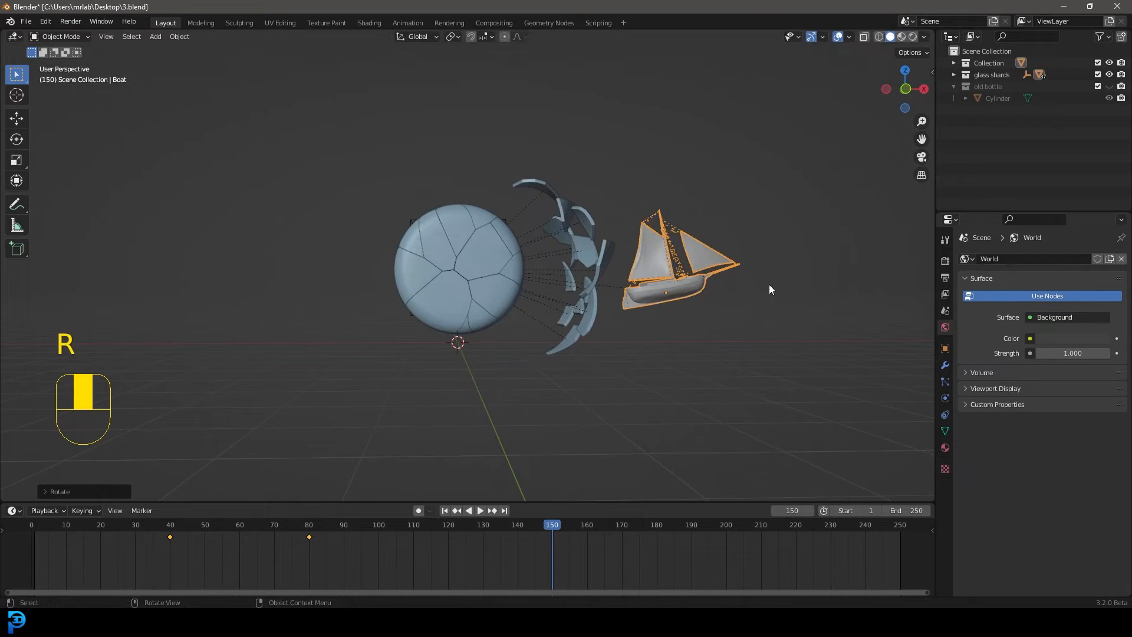
key("i")
left_click(767, 284)
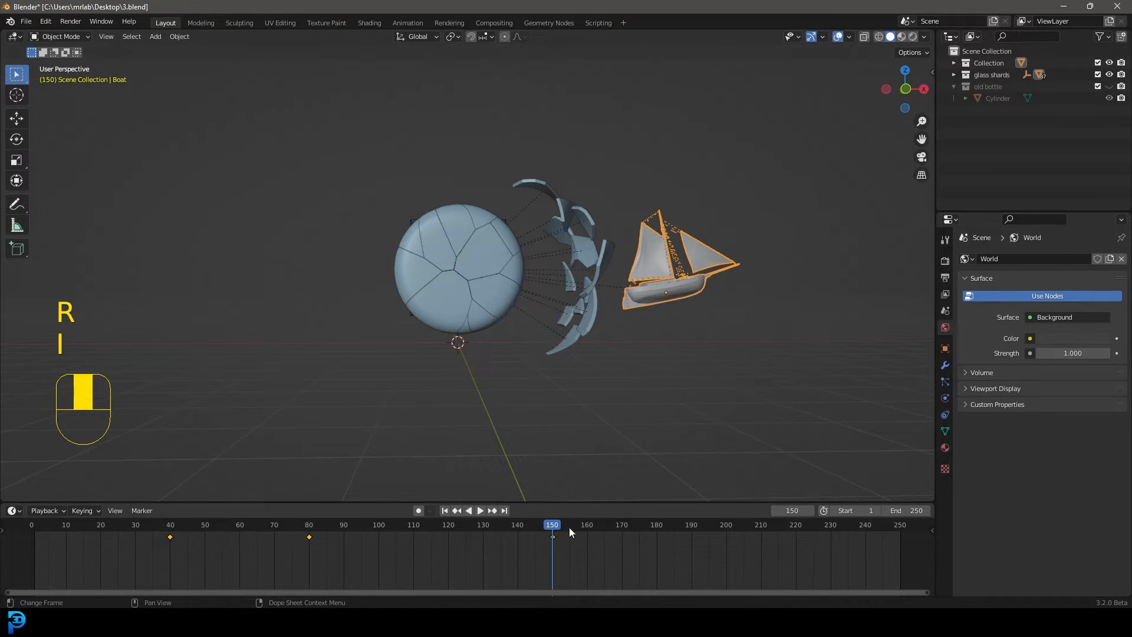
Replay the boat's full exit from the bottle and view it from several angles
left_click_drag(568, 527, 51, 534)
key("space")
middle_click_drag(663, 199, 654, 245)
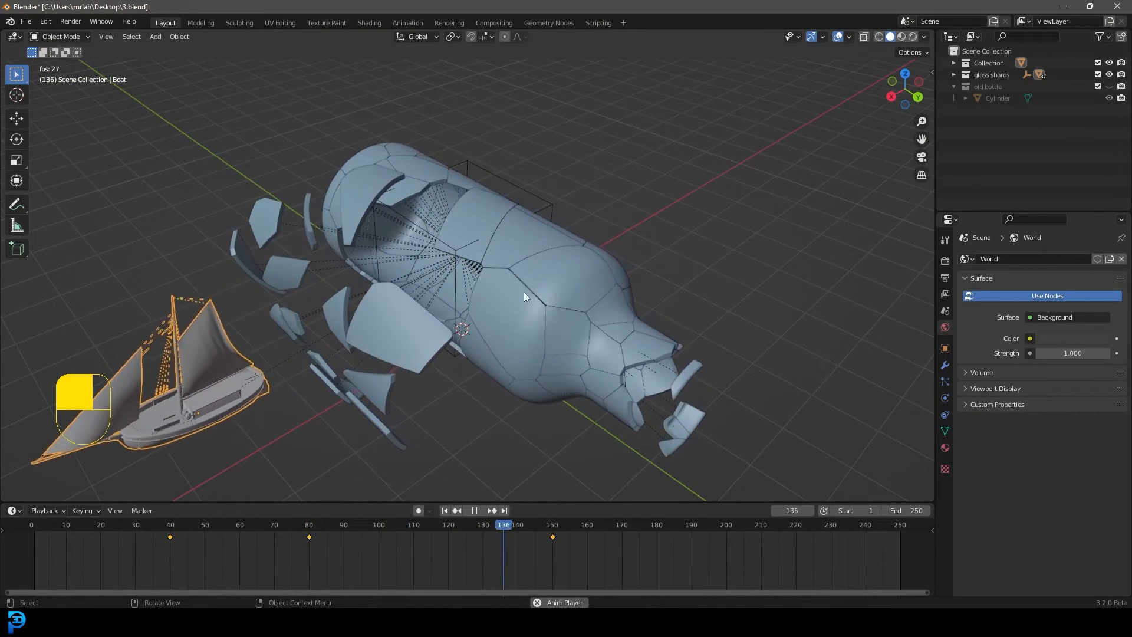
key("space")
middle_click_drag(481, 367, 529, 570)
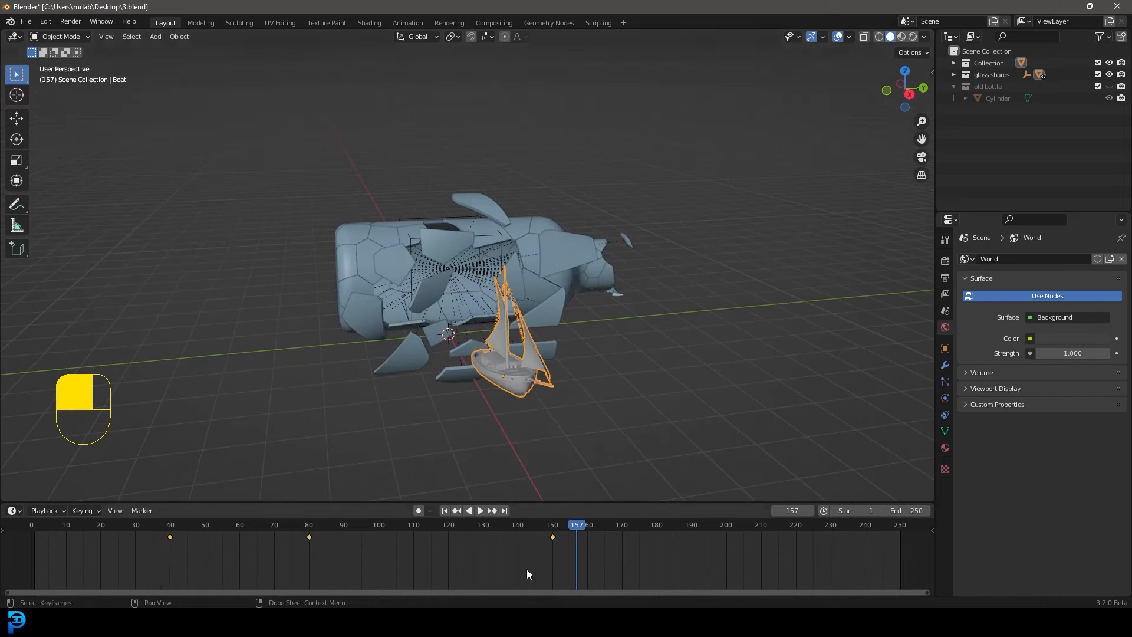
In the Animation workspace, expand the boat's transform channels and paste the copied Noise modifier onto its Y Location curve
left_click(409, 22)
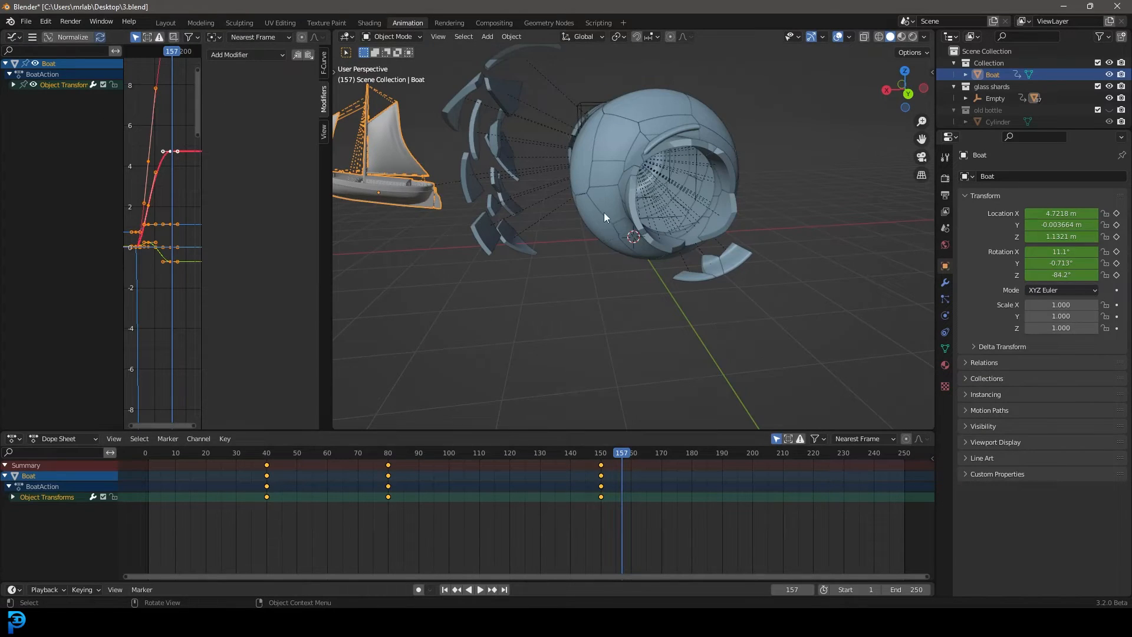
middle_click_drag(604, 212, 354, 189)
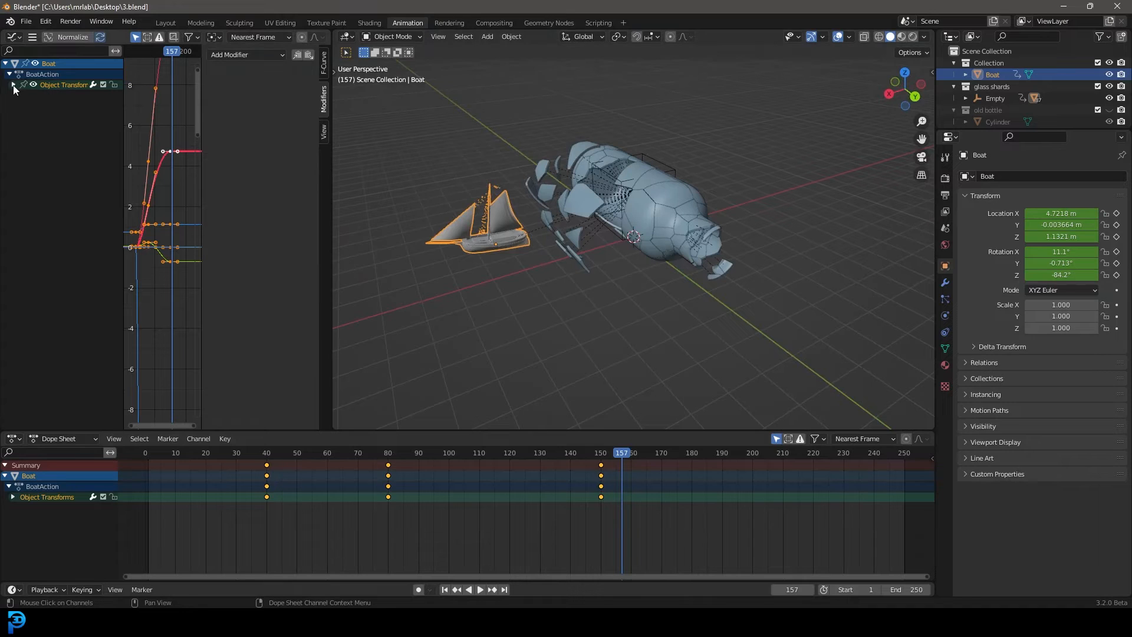
left_click(13, 84)
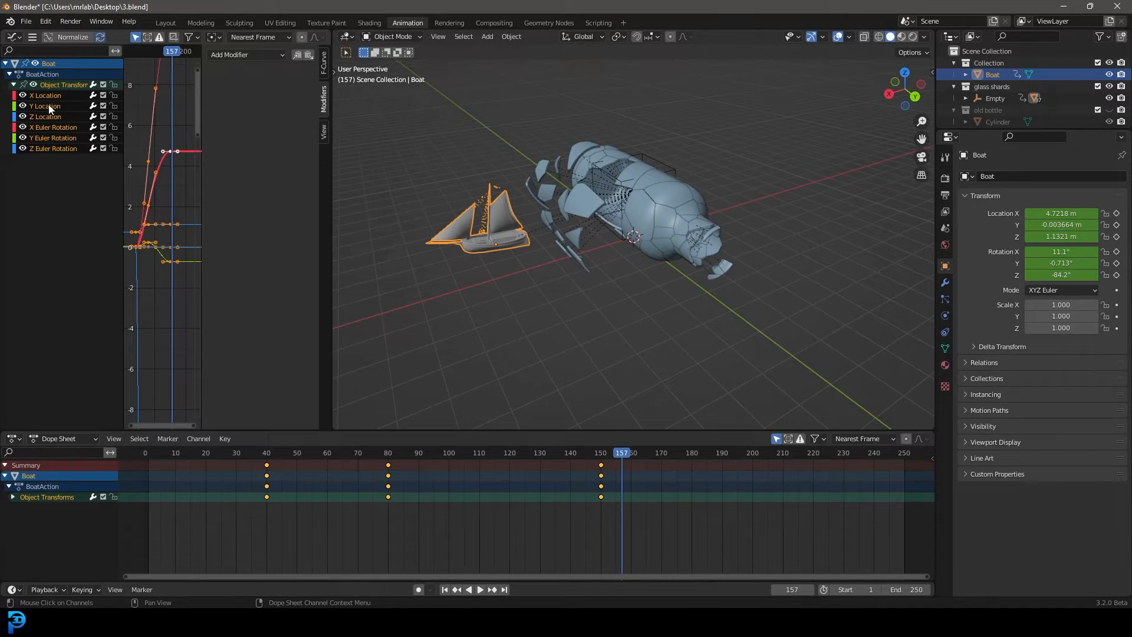
left_click(48, 105)
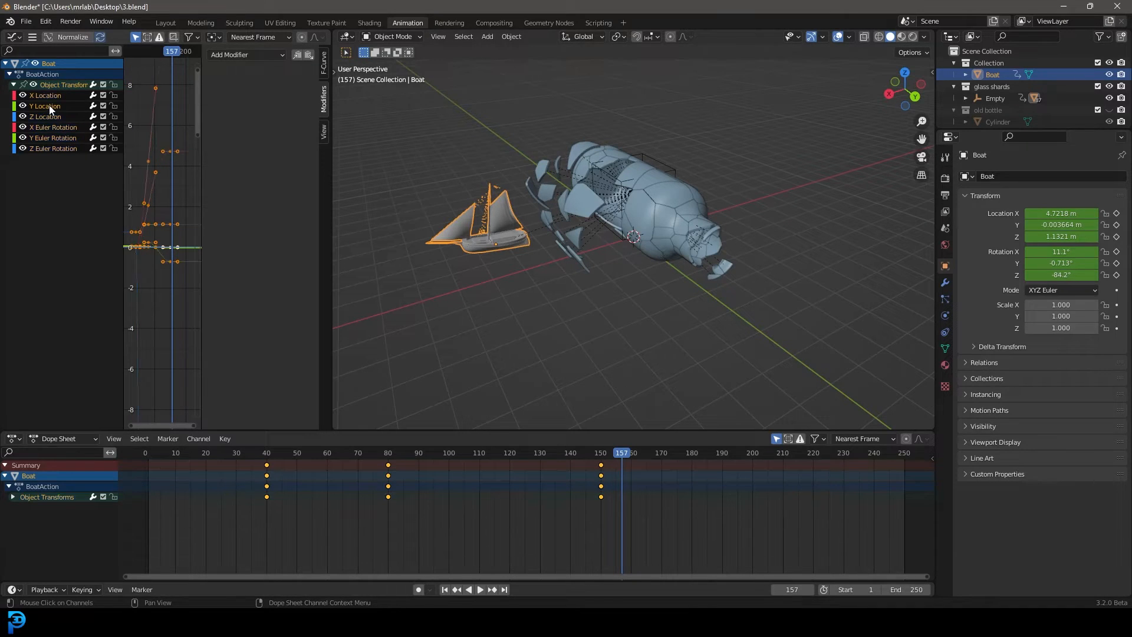
left_click(309, 54)
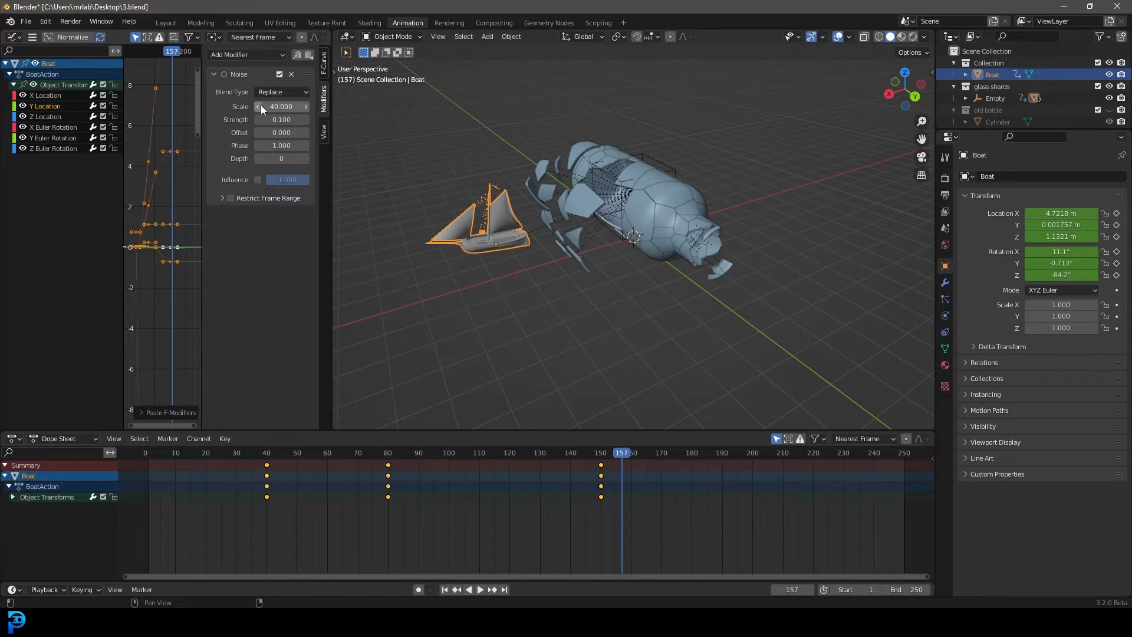
Try a Noise scale of 12 on the boat's Y Location curve and play the animation
left_click(279, 107)
type("12")
key("Return")
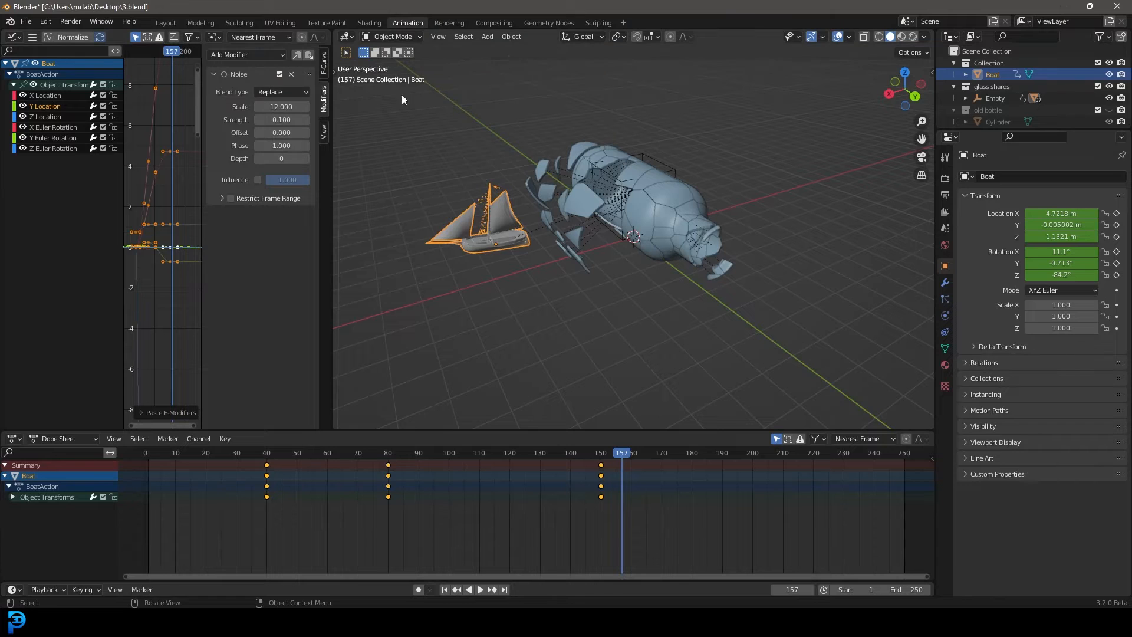
scroll(558, 242, "up", 3)
key("space")
middle_click_drag(511, 246, 663, 263)
left_click(643, 261)
scroll(662, 263, "up", 3)
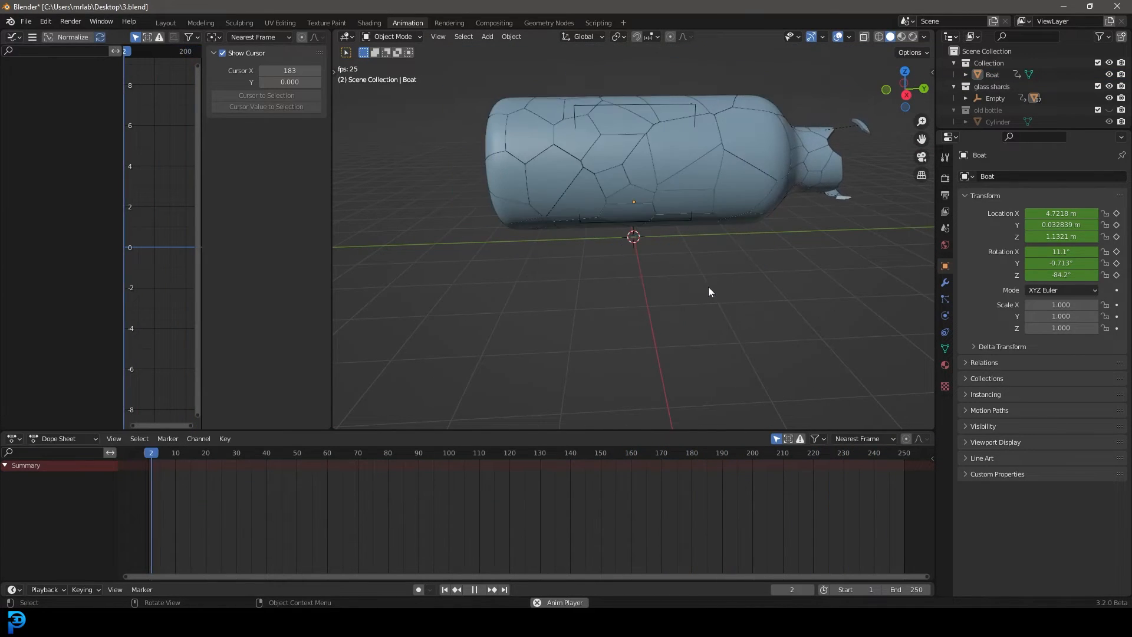
key("space")
Reselect the boat, set its Y Location Noise scale to 22 and play back the motion
left_click(628, 179)
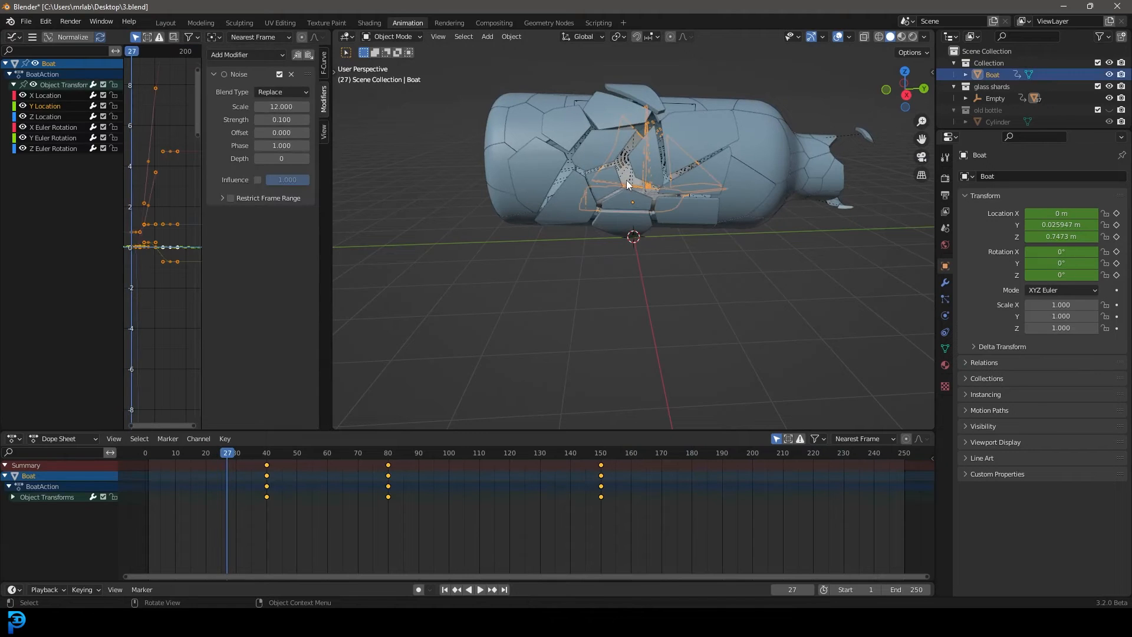
double_click(277, 107)
type("22")
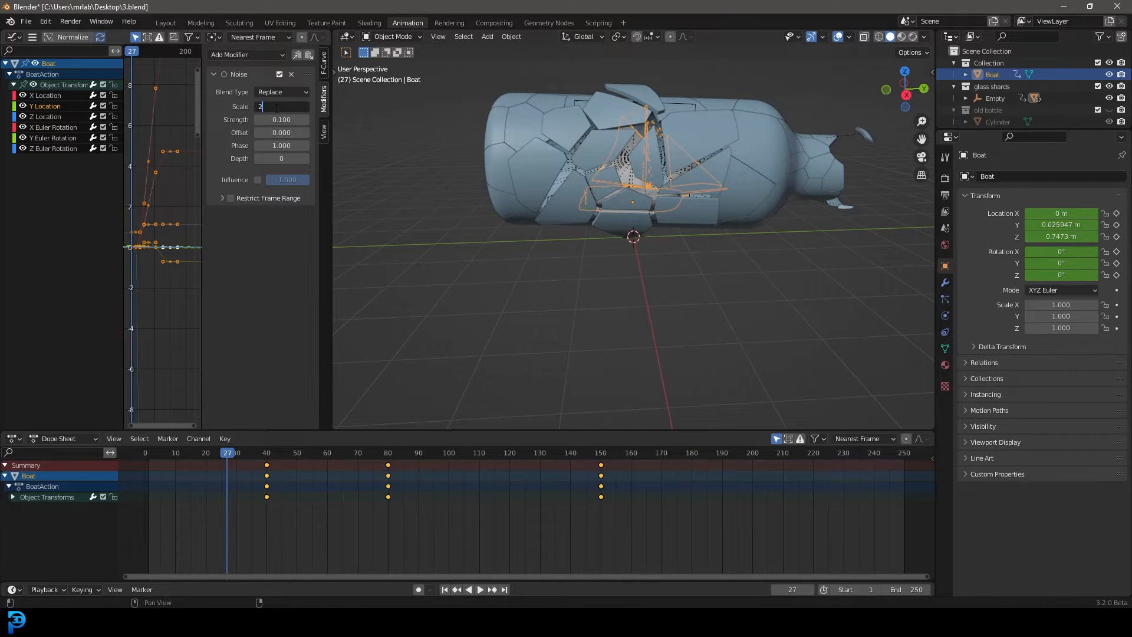
key("Return")
key("space")
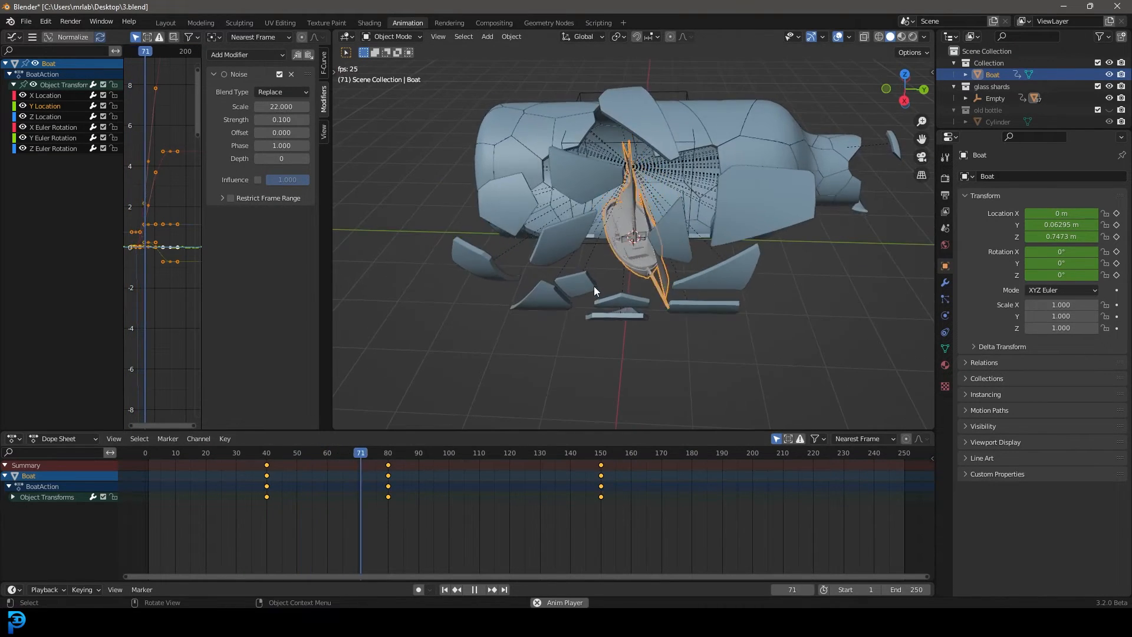
key("space")
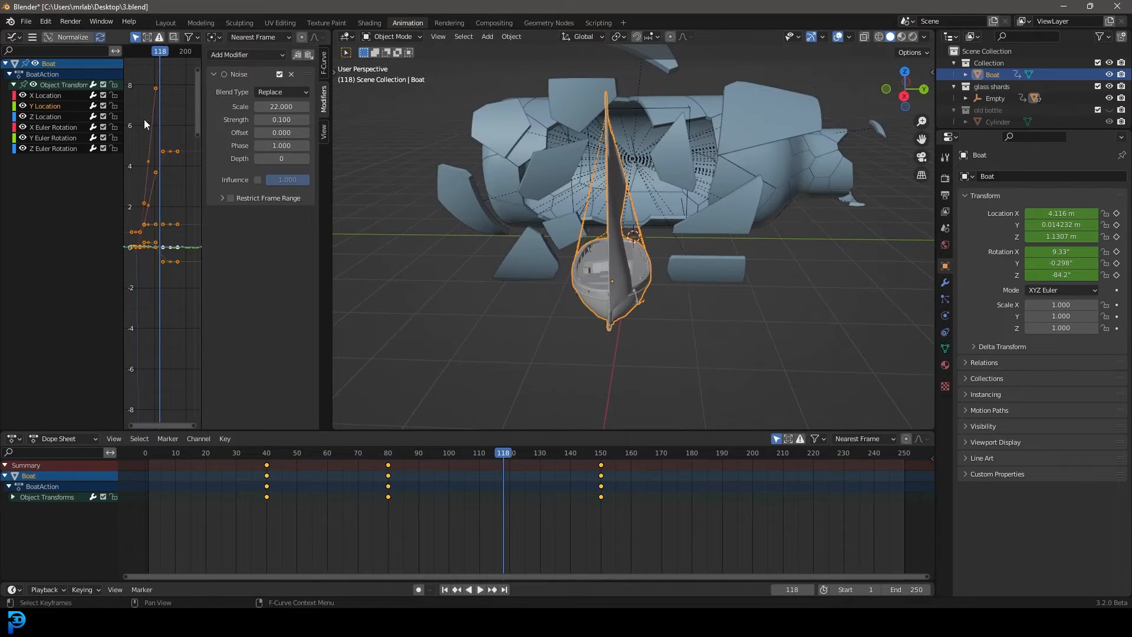
Paste the Noise modifier onto the boat's Z Location curve and set its phase to 1.4
left_click(40, 118)
left_click(309, 54)
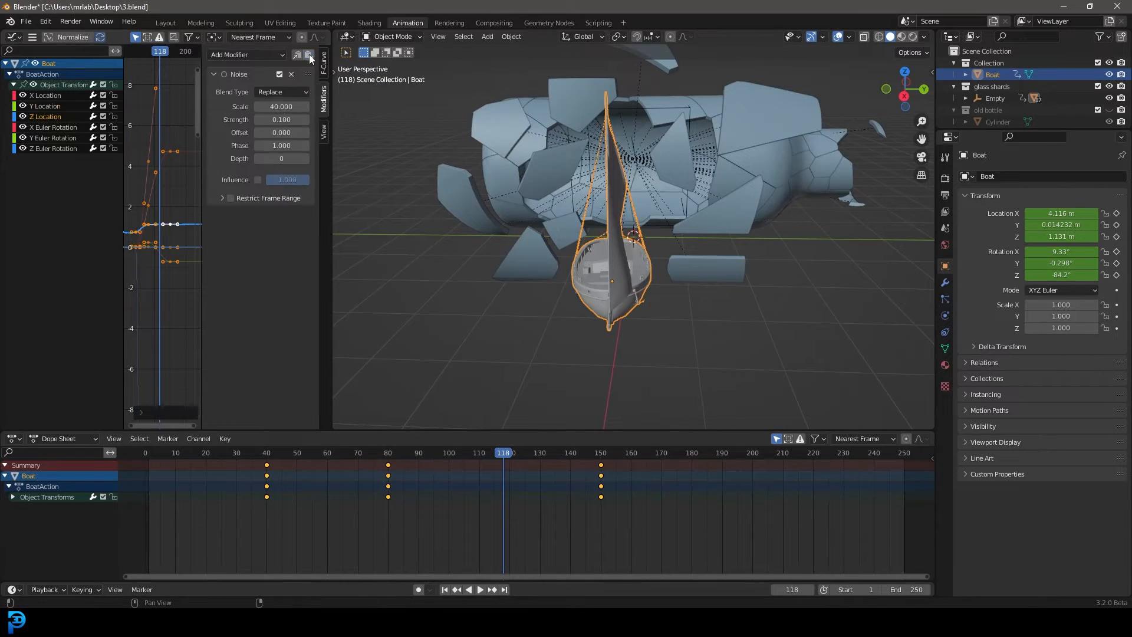
left_click_drag(282, 106, 300, 107)
left_click(282, 107)
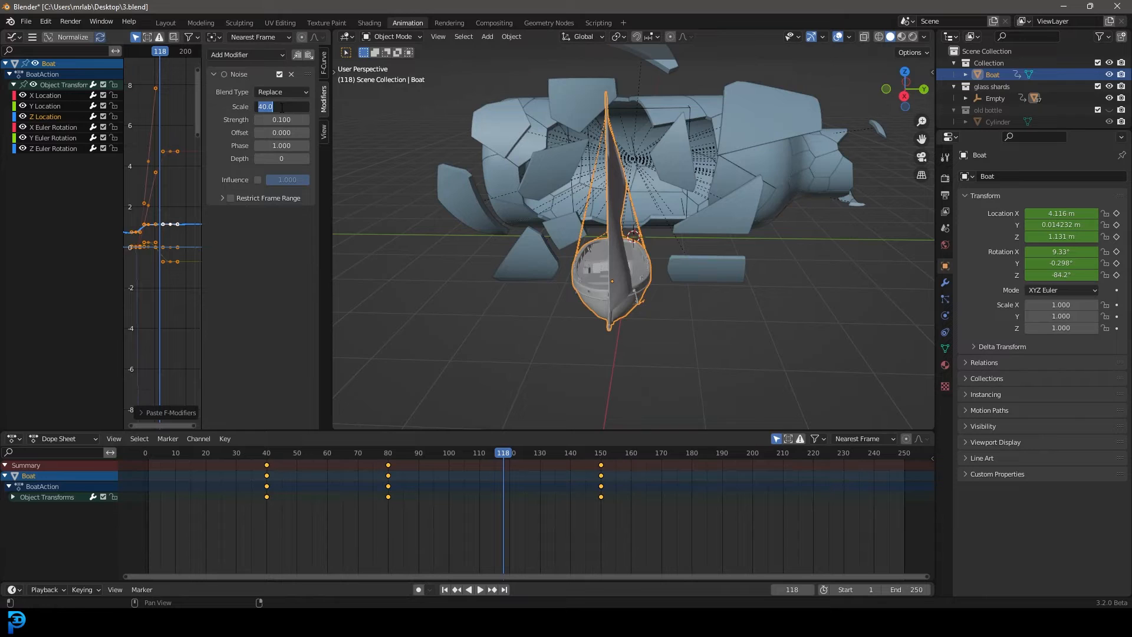
left_click(286, 187)
left_click(307, 146)
left_click(306, 146)
left_click(306, 147)
left_click(306, 146)
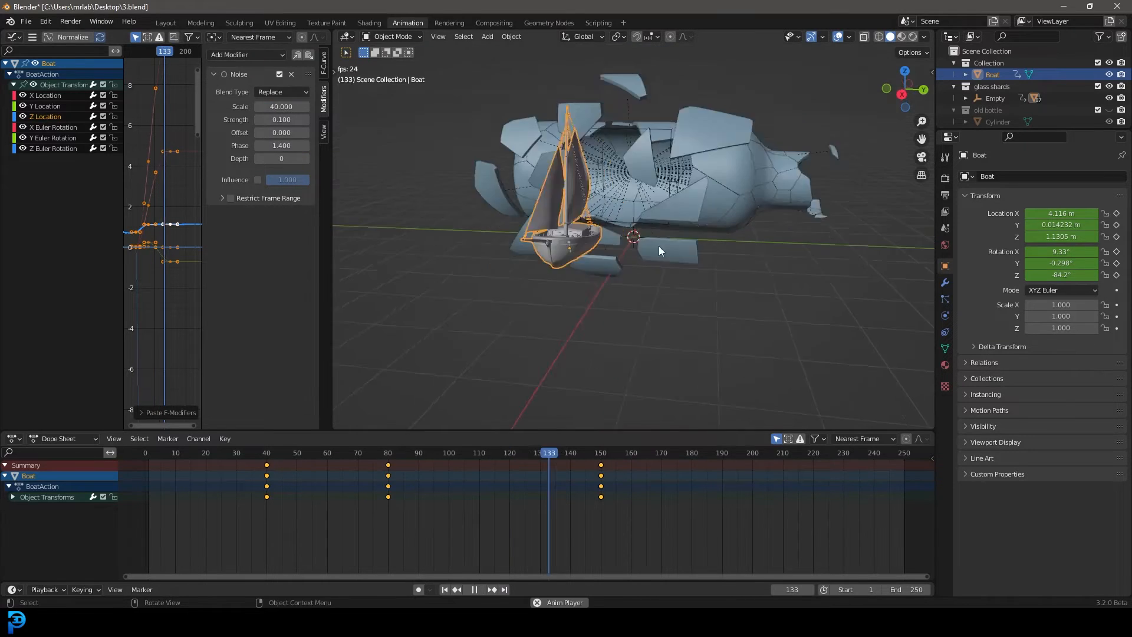
Watch the boat's bobbing motion in playback from the front, side and rear of the bottle
middle_click_drag(659, 246, 681, 254)
scroll(708, 284, "up", 1)
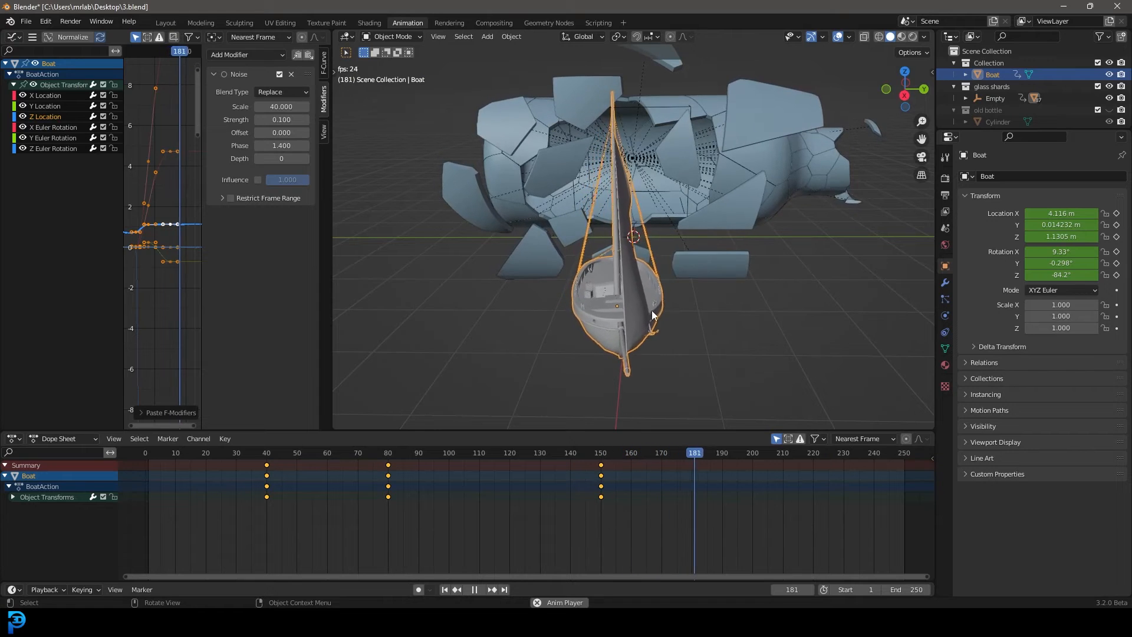
middle_click_drag(652, 310, 682, 299)
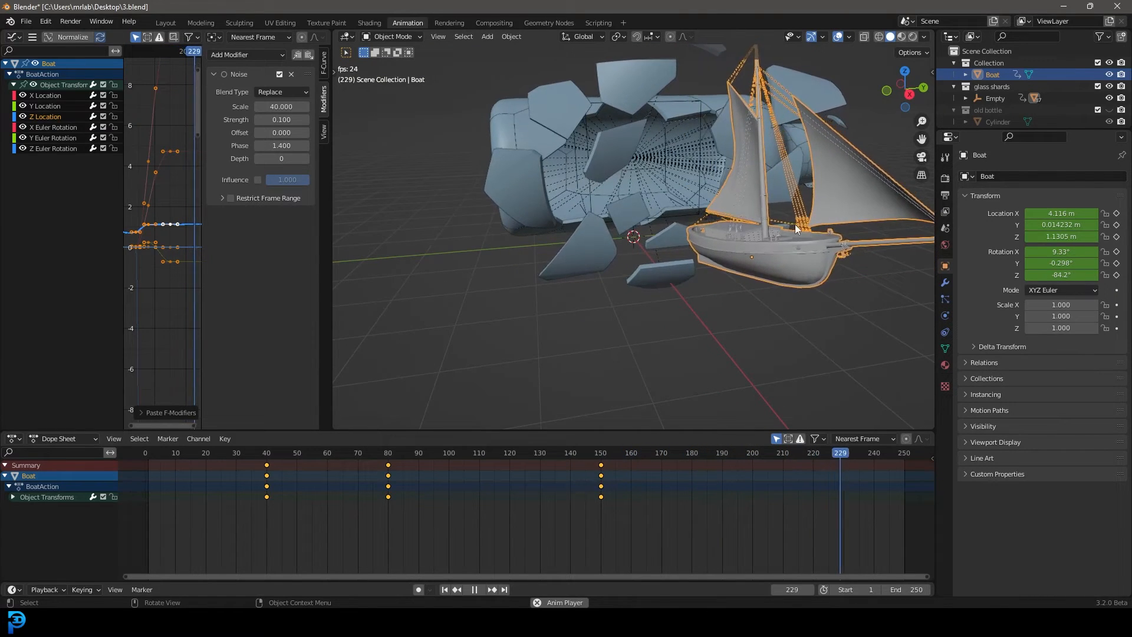
scroll(790, 289, "down", 2)
middle_click_drag(789, 295, 763, 296)
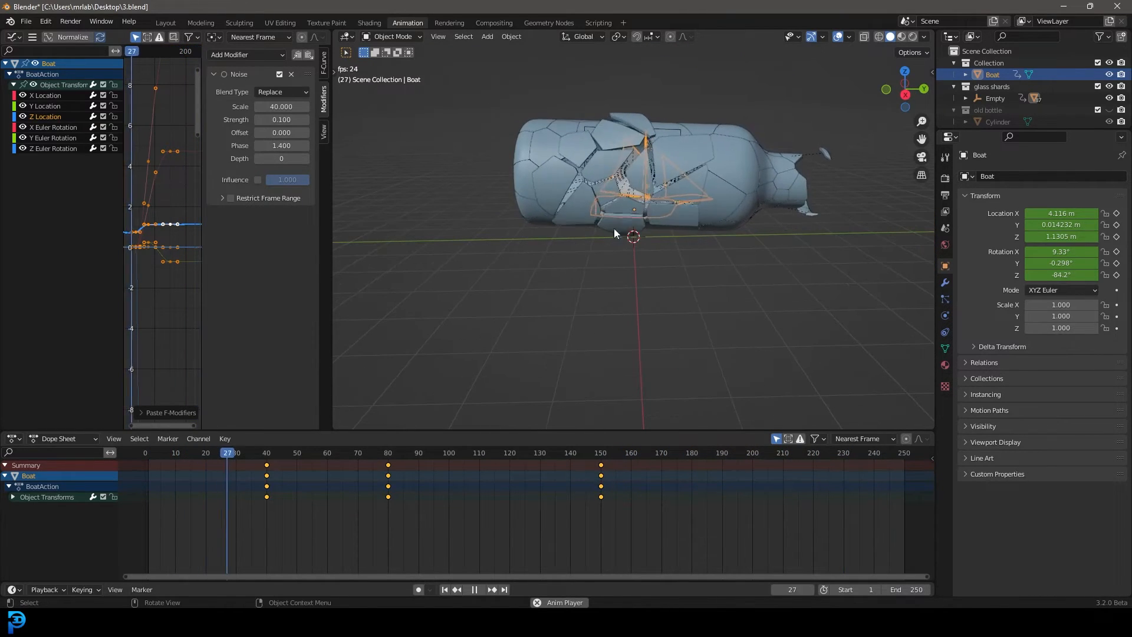
middle_click_drag(583, 241, 690, 251)
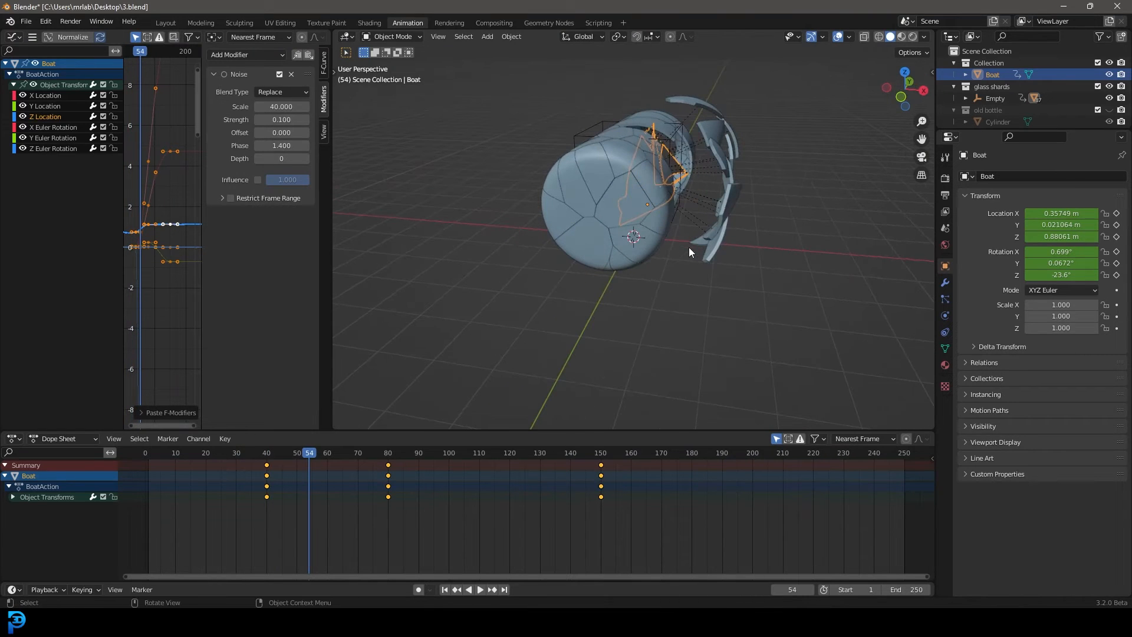
Switch to the Layout workspace, deselect everything and play the animation up to frame 101 while viewing the bottle's broken side
left_click_drag(788, 299, 710, 86)
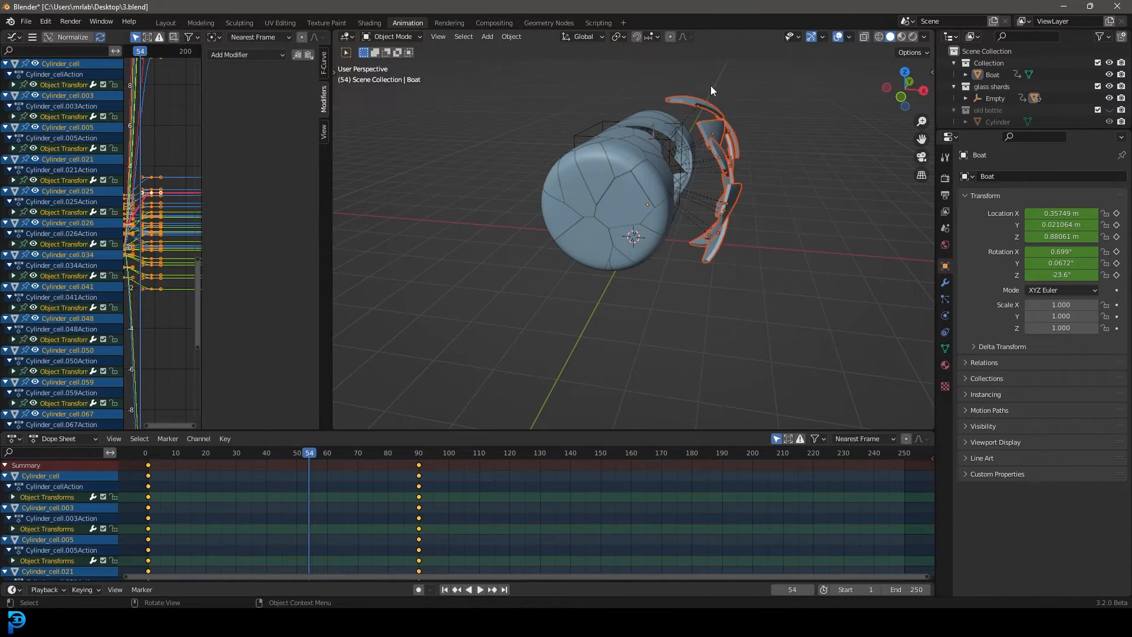
middle_click_drag(725, 150, 701, 199)
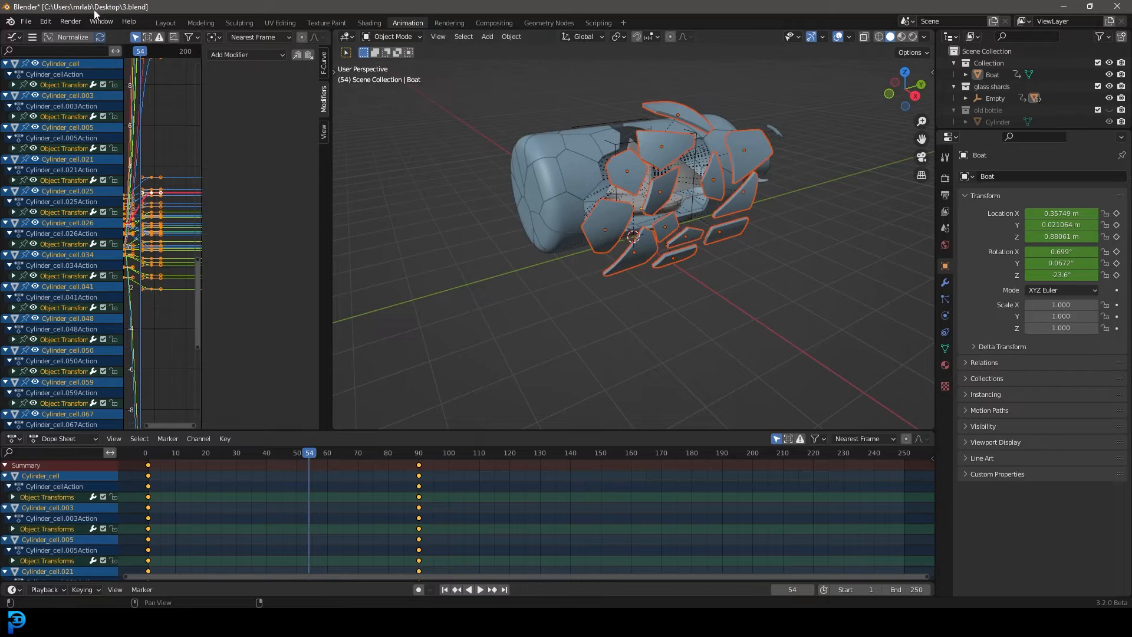
left_click(164, 22)
key("alt+a")
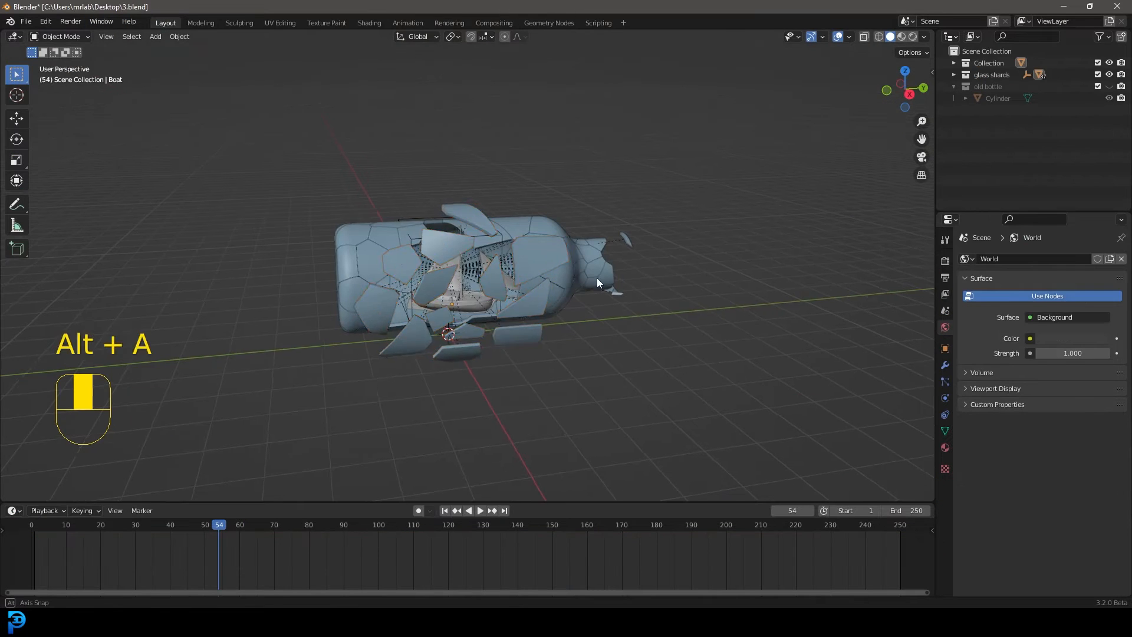
middle_click_drag(596, 277, 548, 277)
scroll(547, 277, "up", 4)
key("space")
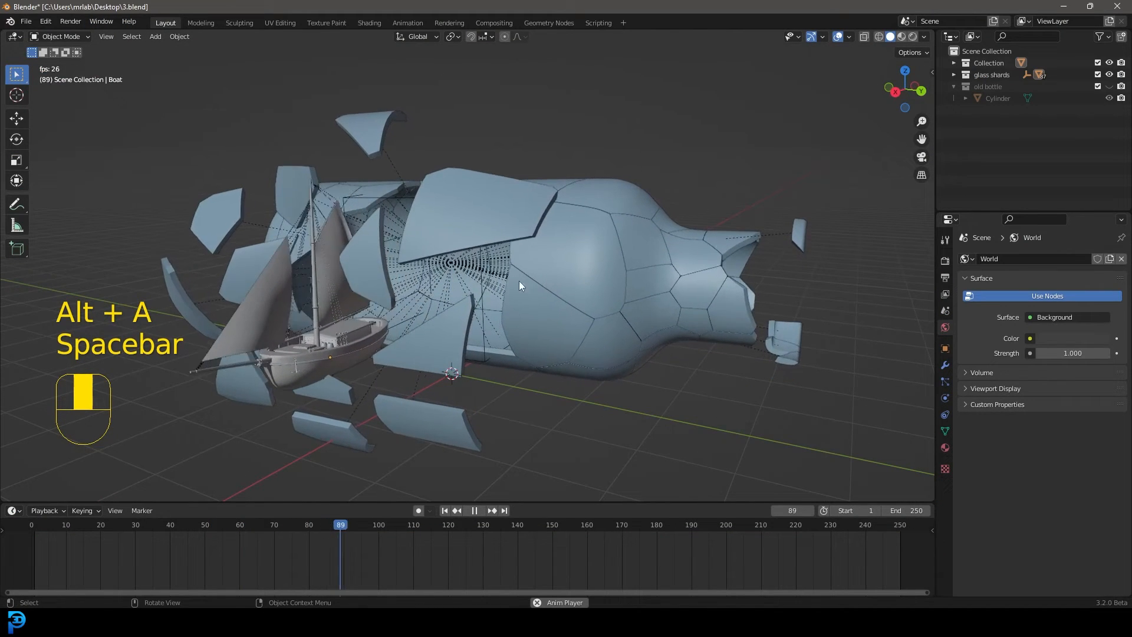
key("space")
middle_click_drag(332, 293, 370, 301)
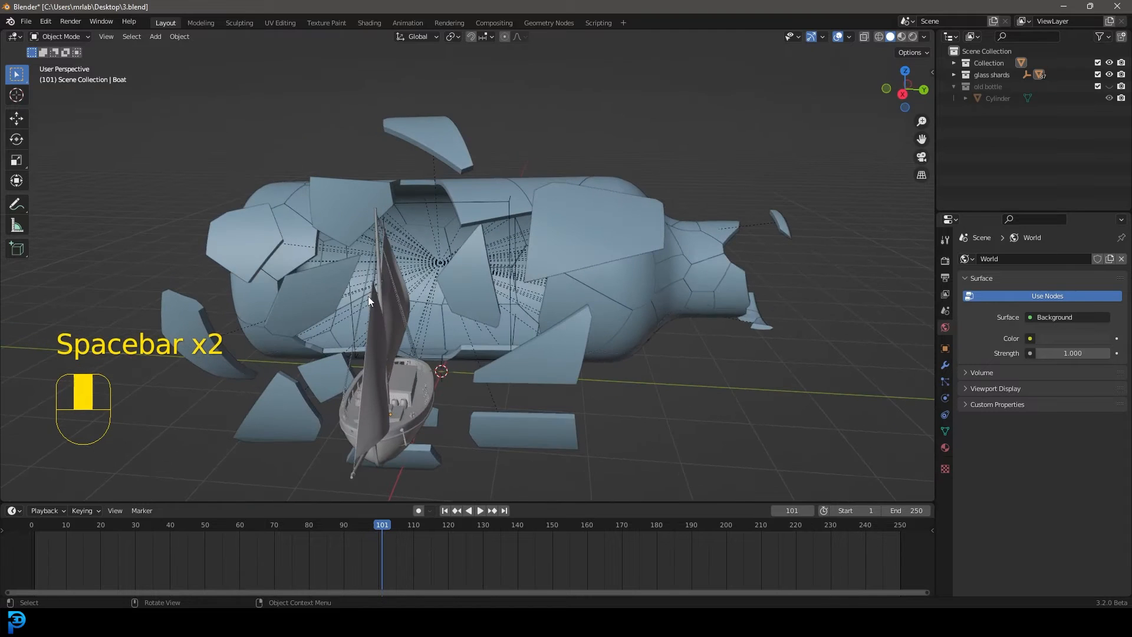
Move the end keyframe of the curved shard just behind the boat's aft sail to frame 75 and preview it
left_click(480, 286)
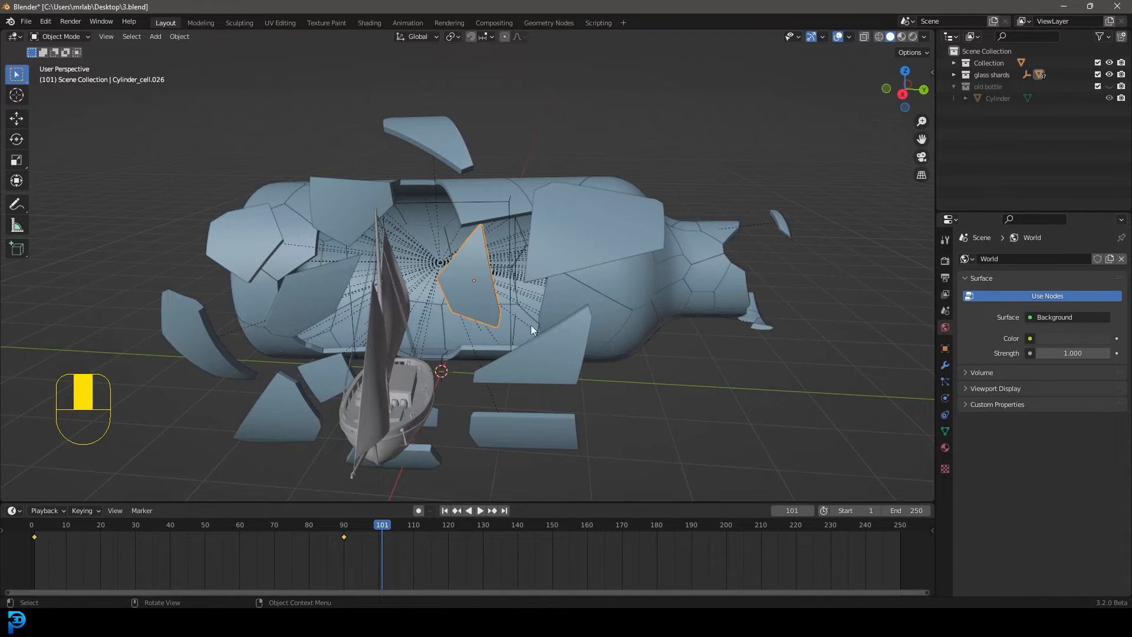
left_click_drag(388, 529, 344, 539)
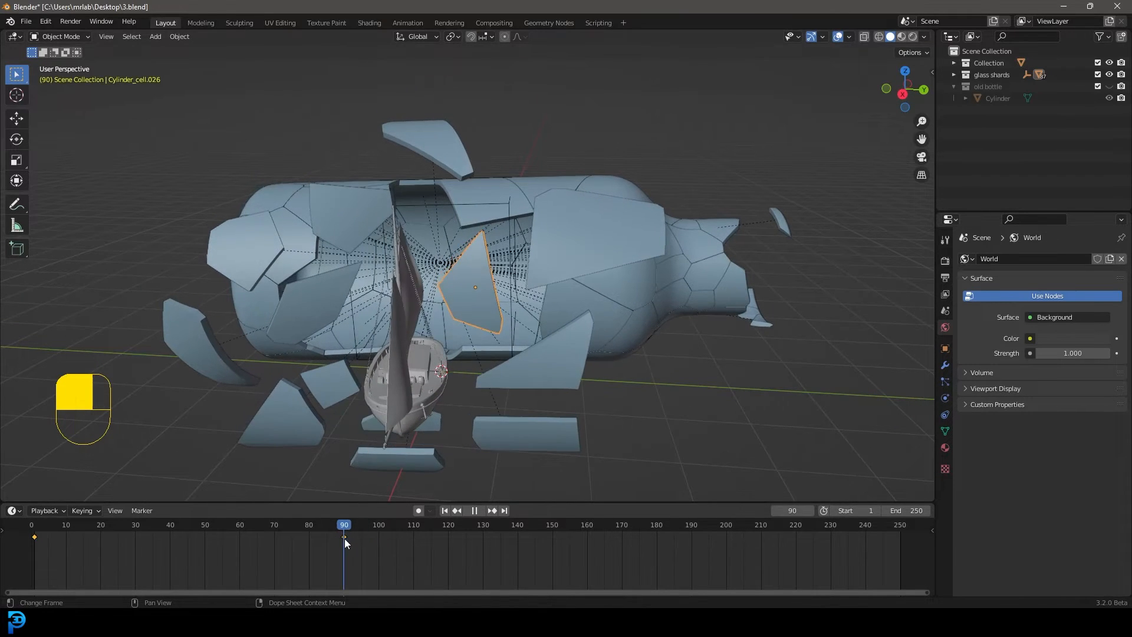
middle_click_drag(475, 413, 513, 321)
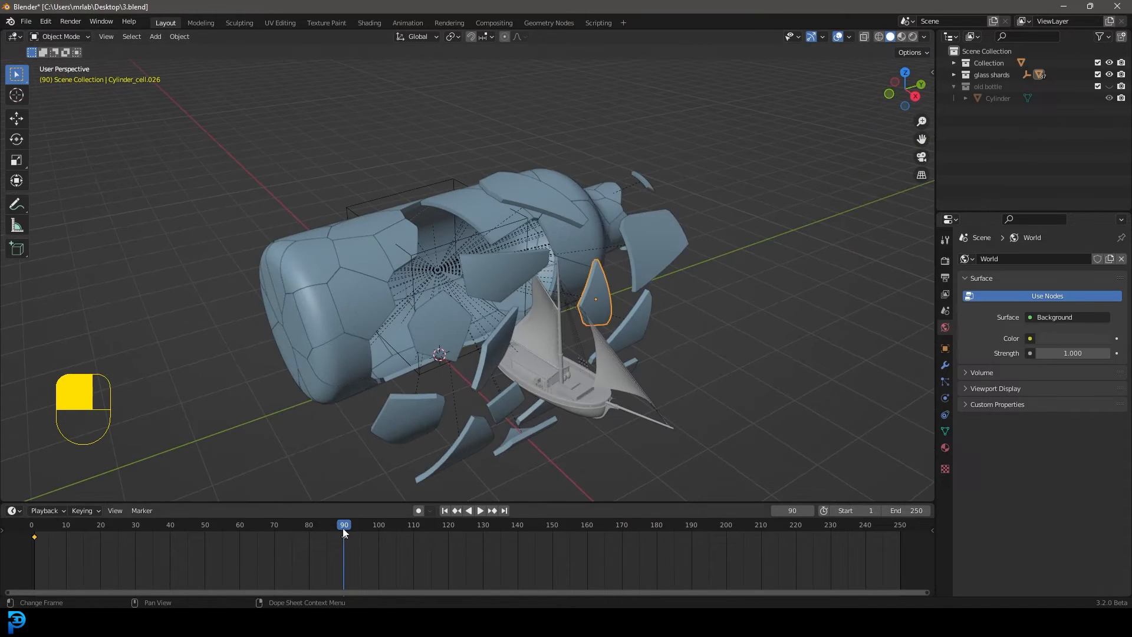
left_click_drag(380, 554, 336, 528)
key("g")
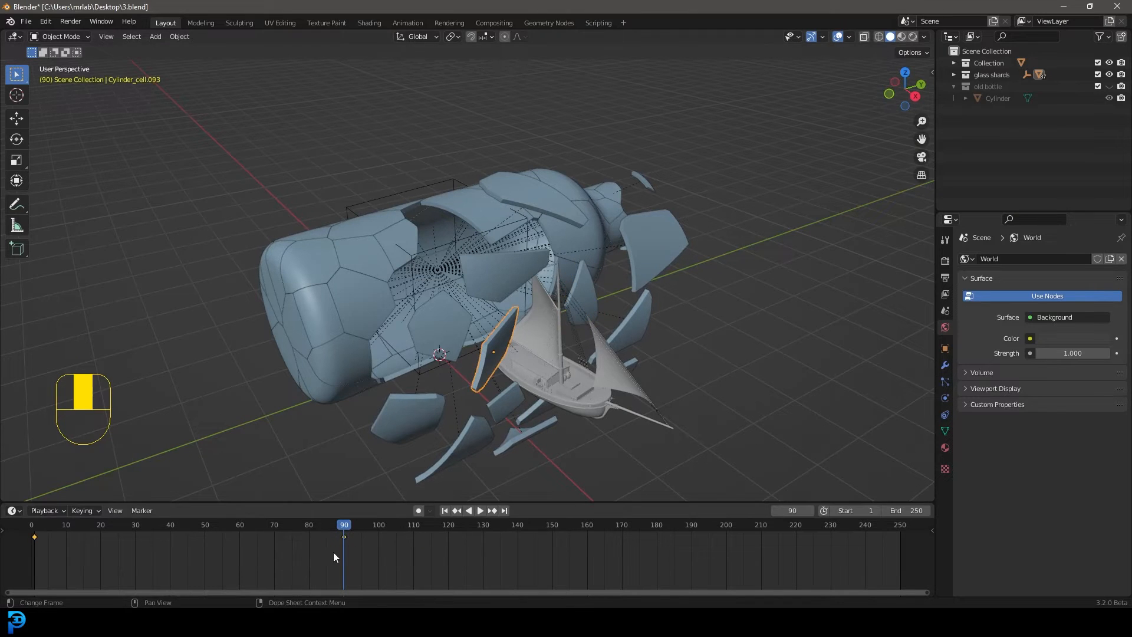
left_click_drag(334, 552, 365, 531)
key("g")
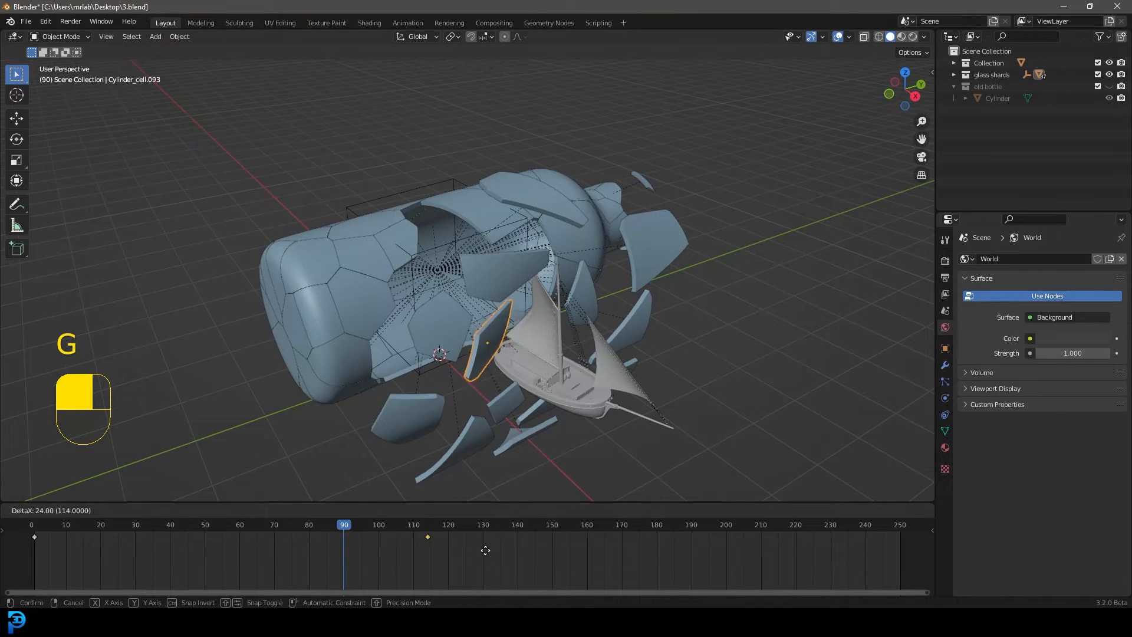
left_click(345, 551)
left_click(277, 533)
key("space")
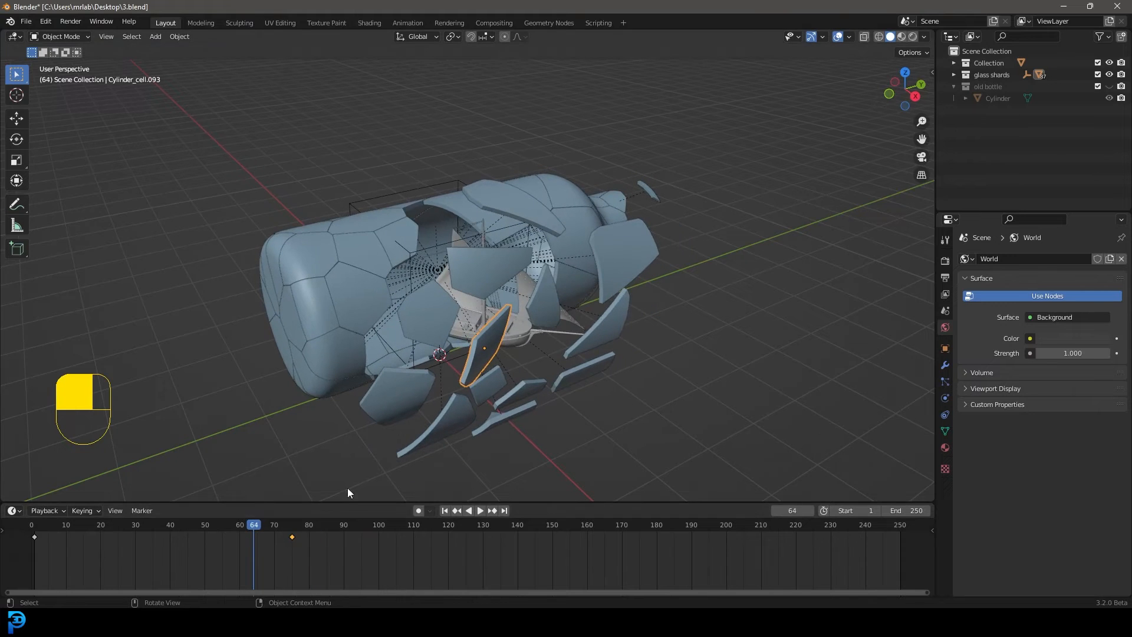
At frame 101, retime the end keyframes of the two shards nearest the bottle's base, moving the lower shard's to frame 75
left_click_drag(282, 525, 373, 530)
left_click_drag(373, 530, 382, 528)
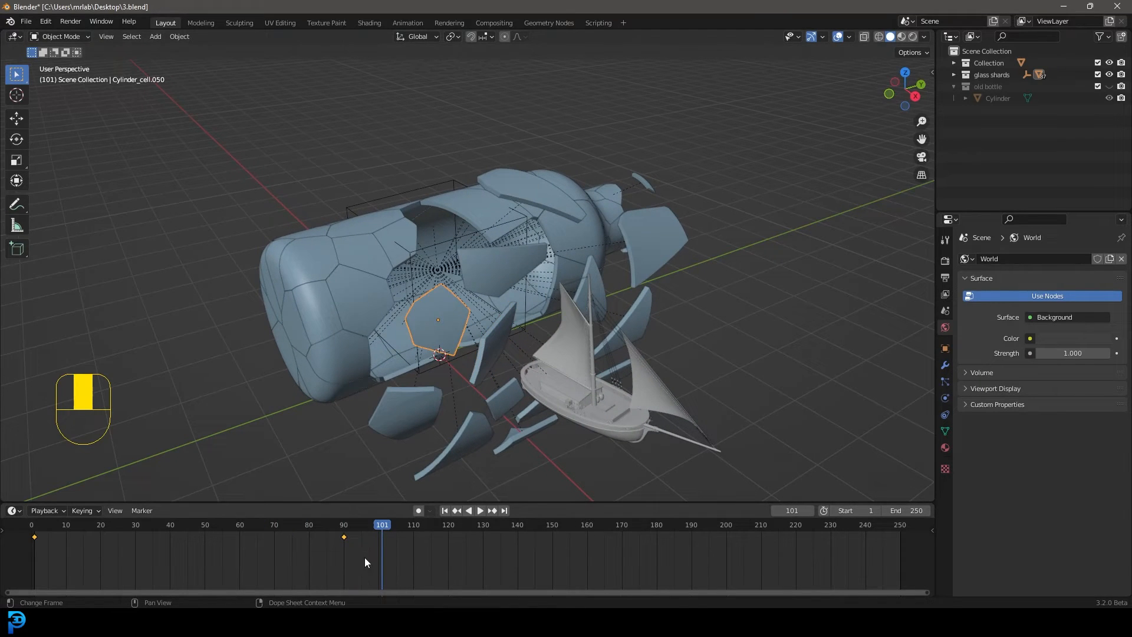
key("g")
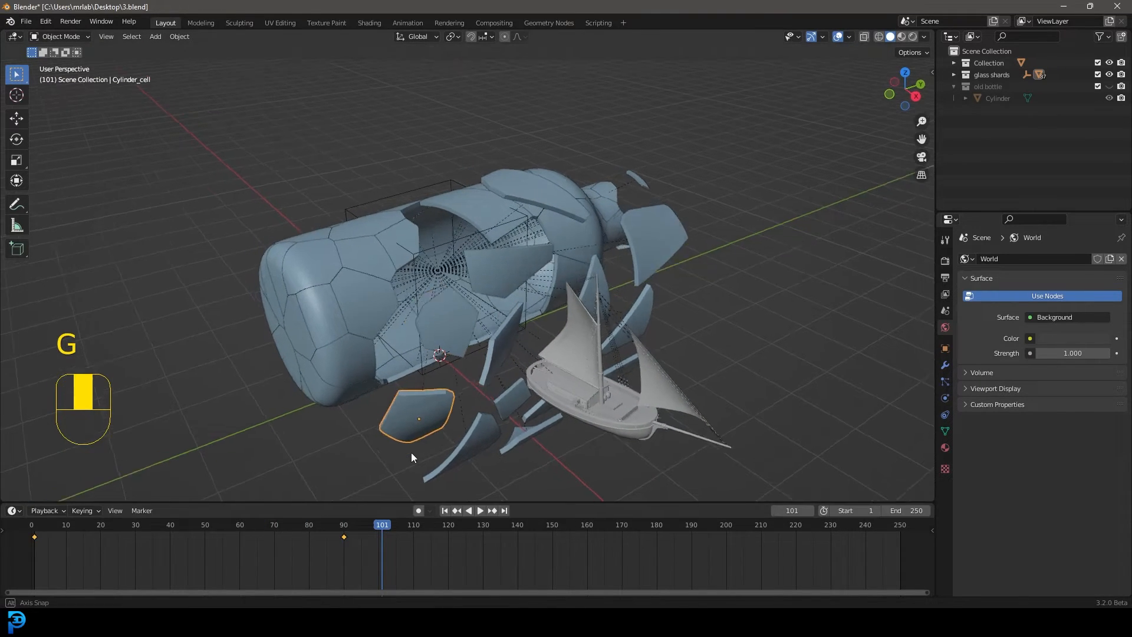
middle_click_drag(411, 453, 427, 454)
left_click_drag(374, 553, 326, 530)
key("g")
left_click(345, 566)
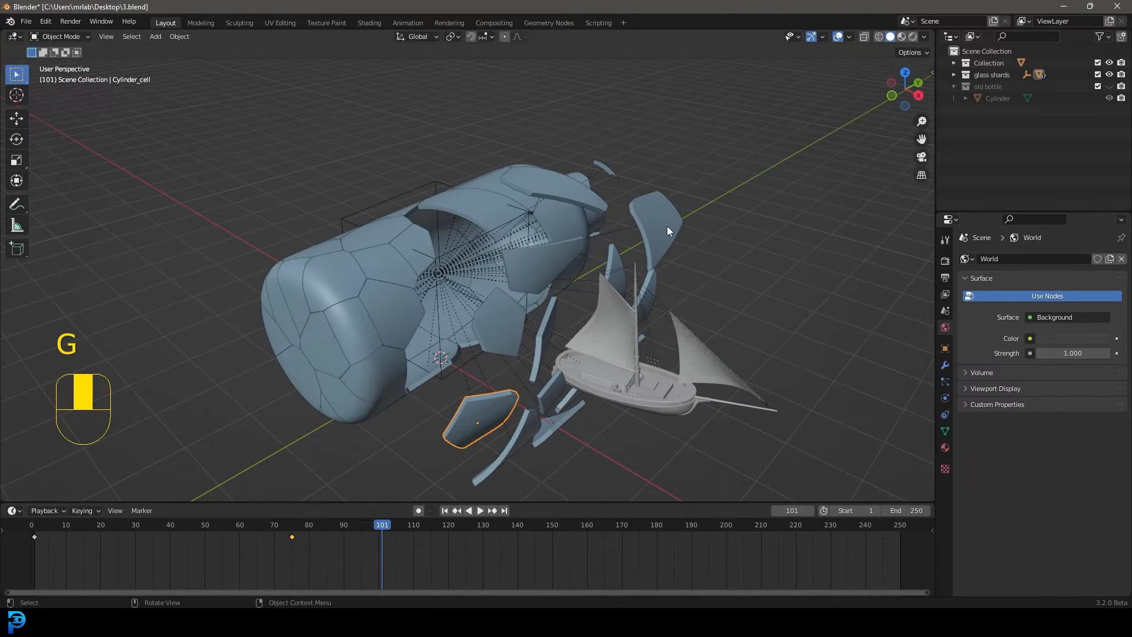
Move the end keyframe of the large upper shard nearest the bottle's neck to frame 79
left_click(667, 230)
left_click_drag(382, 561, 330, 531)
key("g")
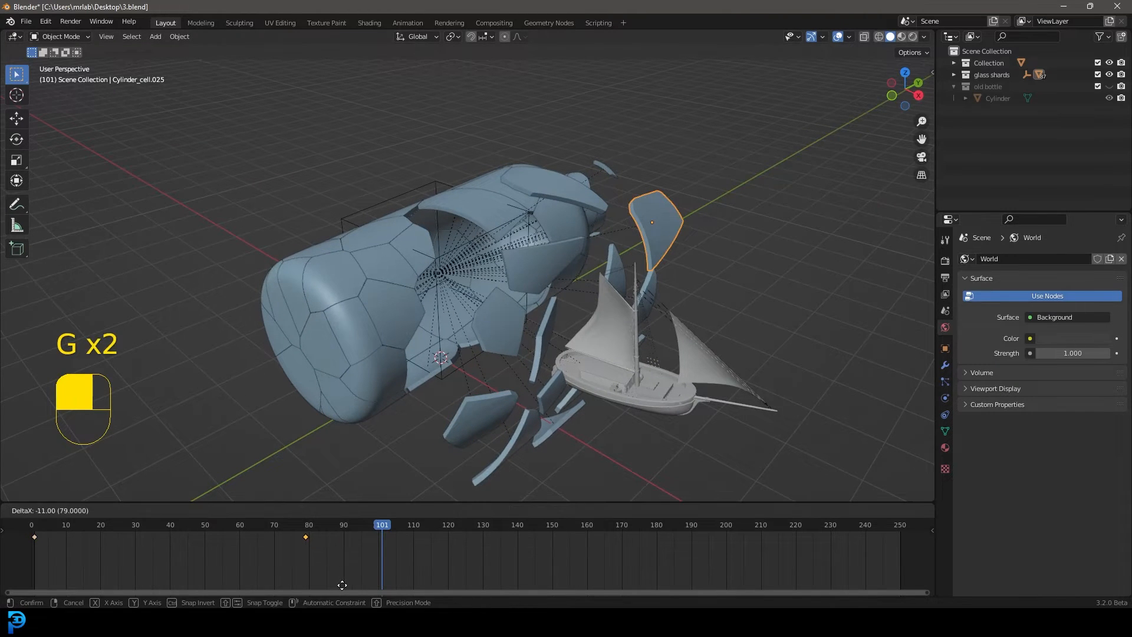
left_click(342, 585)
Delay the end keyframe of the small pointed shard above the boat's aft sail to frame 121
middle_click_drag(625, 367, 630, 265)
left_click(631, 271)
mouse_move(358, 552)
left_mouse_down()
mouse_move(292, 515)
mouse_move(347, 552)
left_mouse_up()
left_click(631, 242)
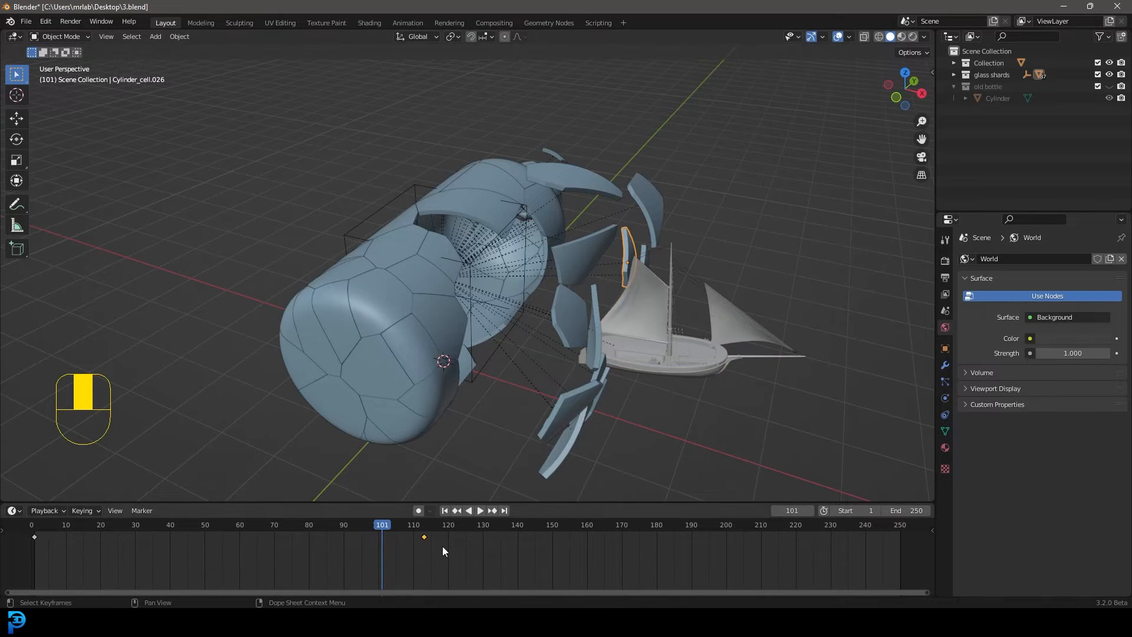
left_click_drag(456, 556, 415, 524)
key("g")
left_click(505, 579)
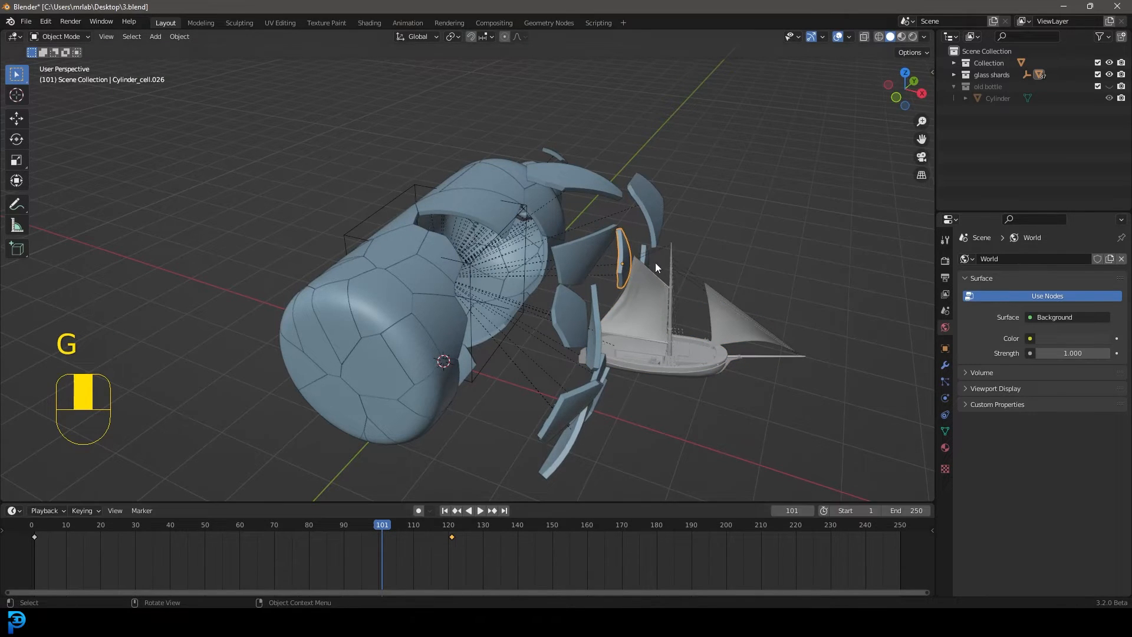
Move the end keyframe of the triangular shard partly hidden behind the aft sail to about frame 103
left_click(648, 262)
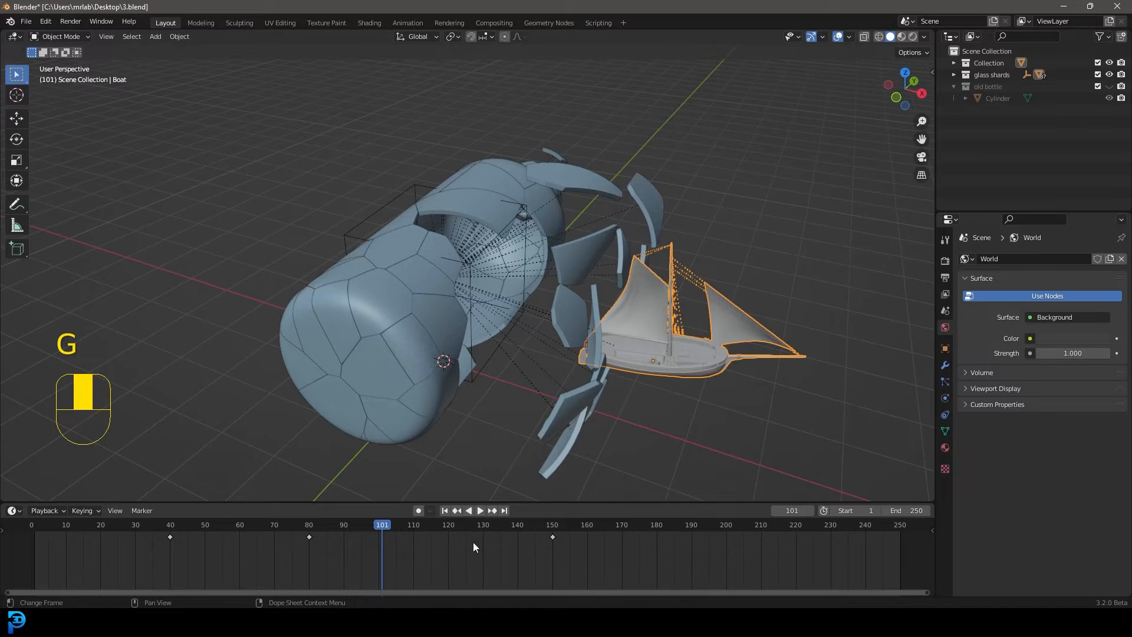
left_click(645, 252)
left_click_drag(361, 566, 343, 532)
key("g")
left_click(436, 564)
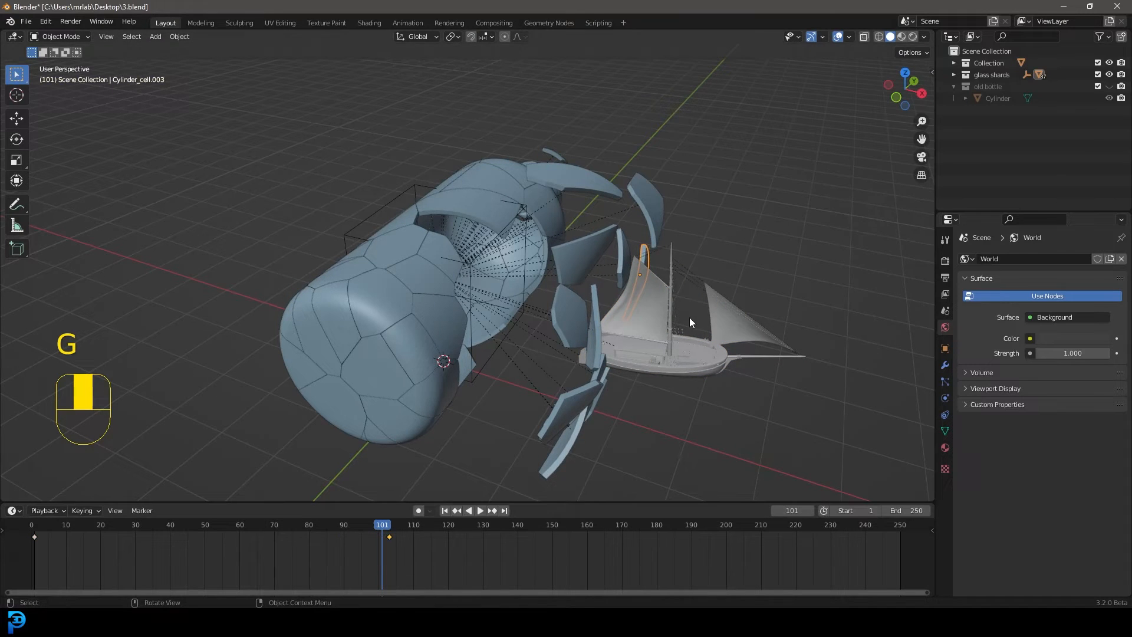
Rewind and play the animation to check the staggered timing of the shards
key("shift+Left")
key("space")
key("alt+a")
middle_click_drag(652, 321, 362, 511)
key("space")
Turn on auto keying and, at frame 70, move the small pointed shard overlapping the boat slightly aside toward the bottle's neck
left_click_drag(361, 525, 274, 530)
scroll(510, 310, "up", 3)
left_click(543, 304)
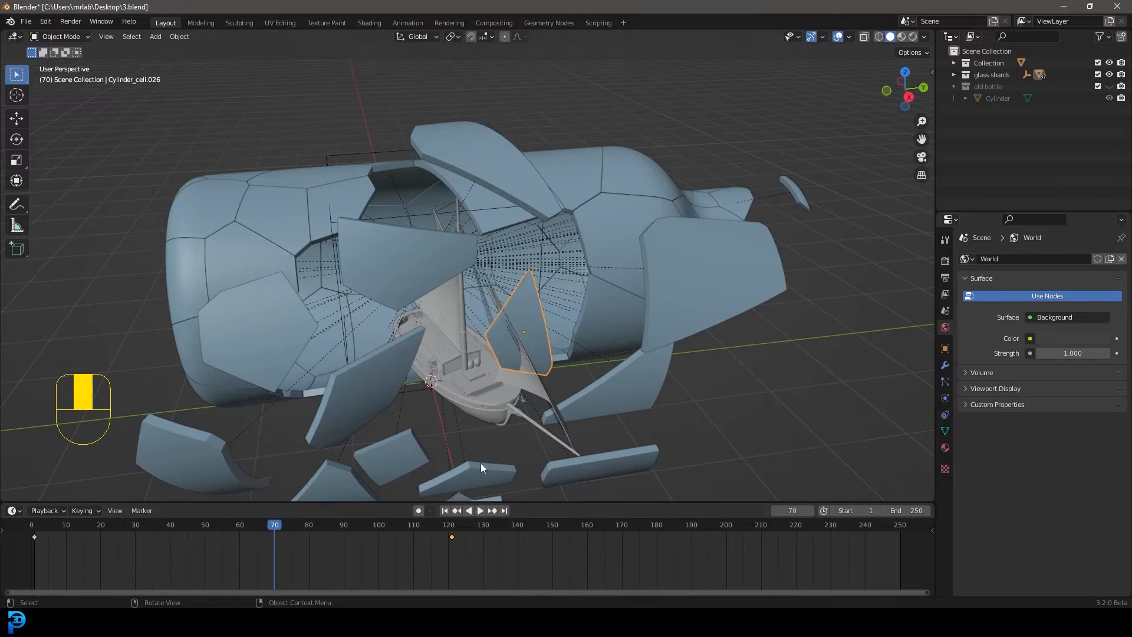
left_click(418, 511)
key("g")
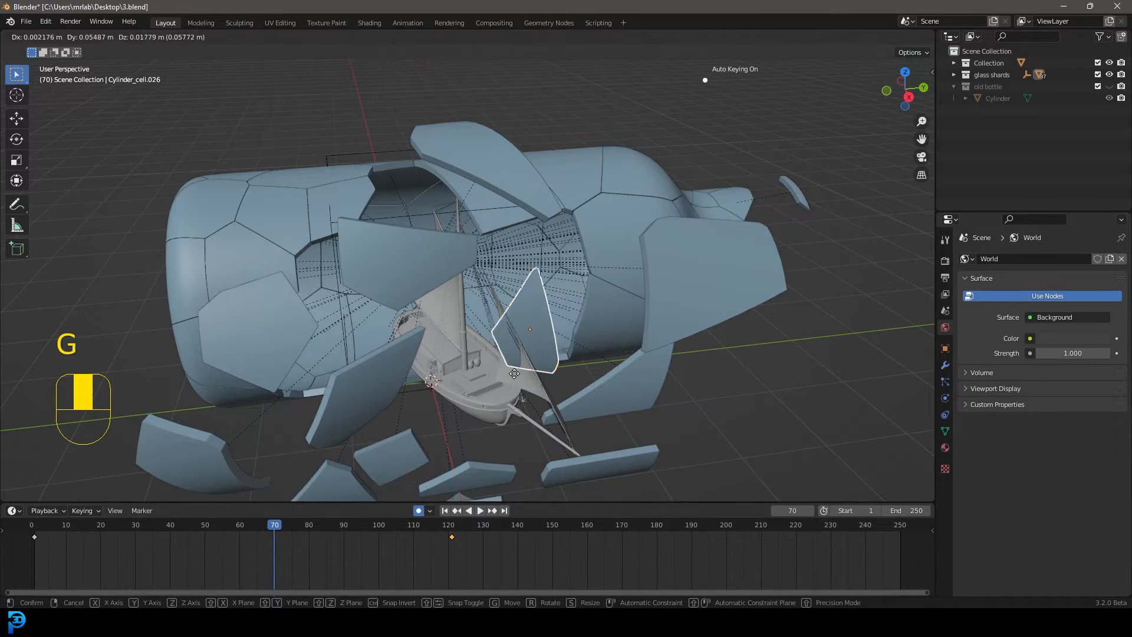
left_click(538, 353)
Scrub to frame 83 and examine from several angles how the shards clear the boat
left_click_drag(267, 524, 320, 535)
middle_click_drag(448, 265, 449, 234)
scroll(436, 265, "down", 3)
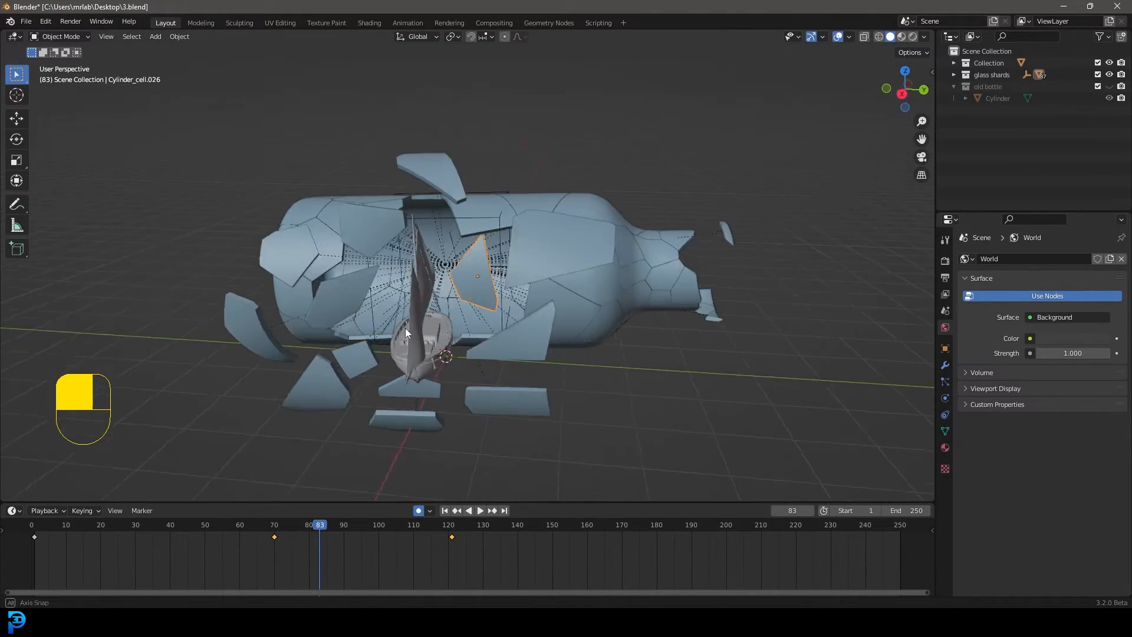
middle_click_drag(405, 328, 373, 338)
scroll(312, 425, "up", 3)
middle_click_drag(293, 358, 323, 357)
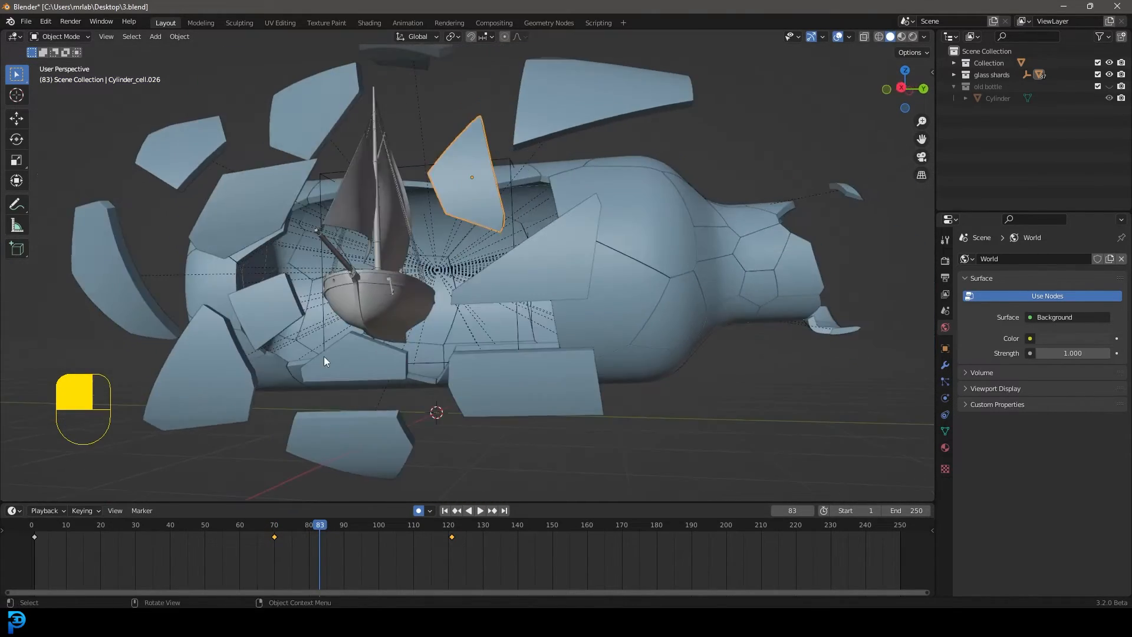
Key an adjusted position and rotation at frame 80 for the shard just under the boat's hull, and check it in playback
left_click_drag(321, 525, 256, 526)
left_click(377, 358)
key("g")
left_click(371, 367)
key("space")
key("r")
key("r")
left_click(399, 404)
key("space")
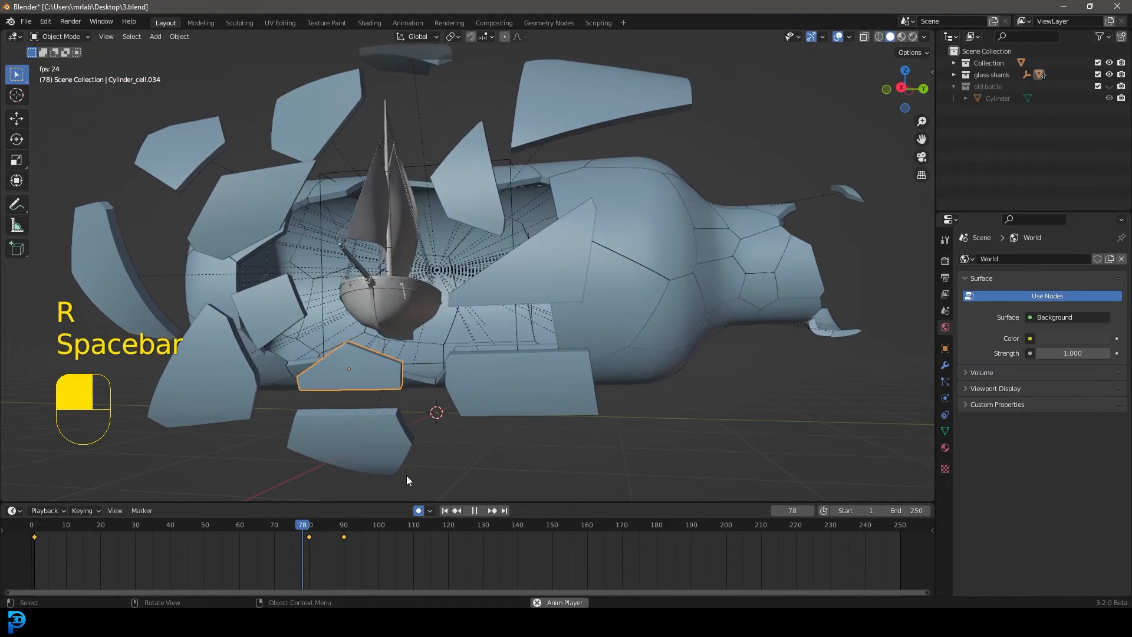
key("space")
key("Down")
key("Down")
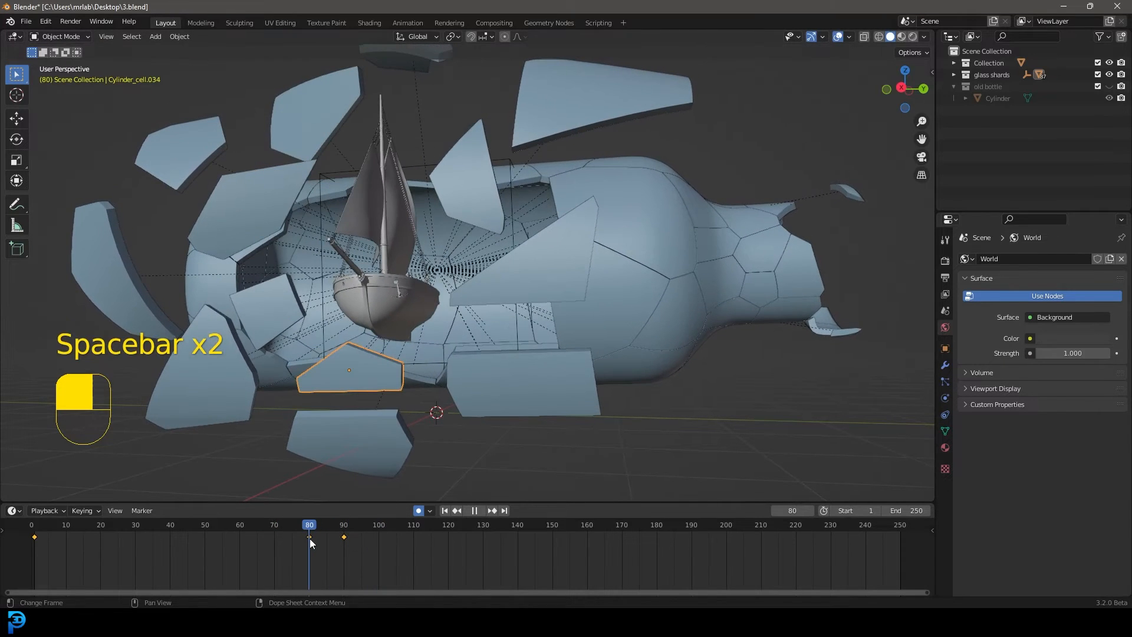
Freely rotate the lower rectangular shard at frame 131 and the triangular shard above it at frame 145 to key them
key("r")
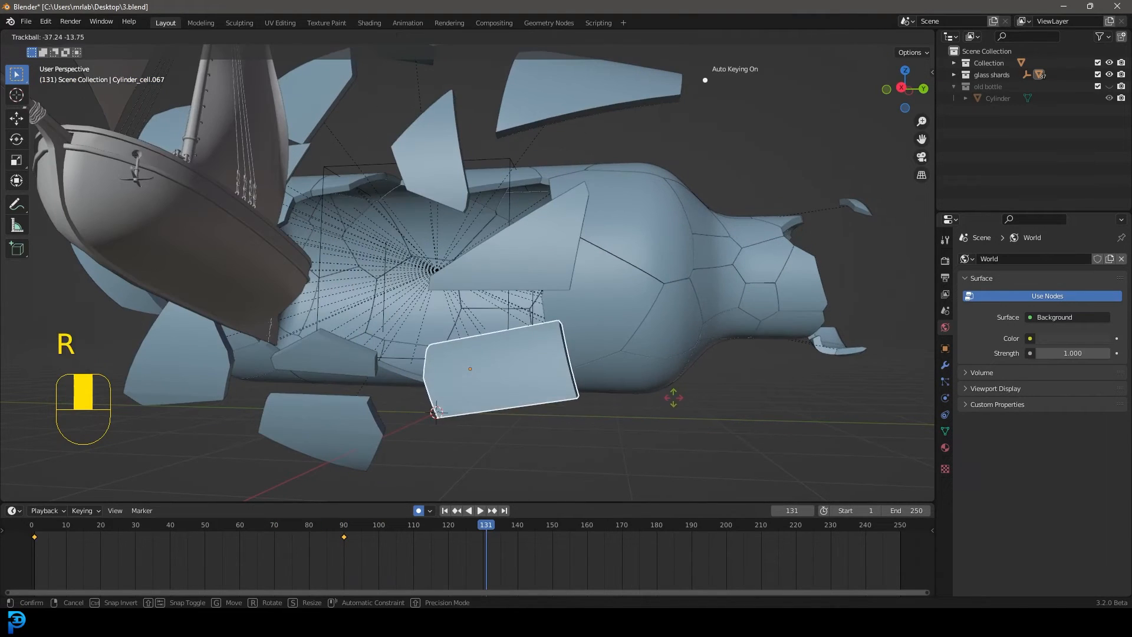
key("r")
left_click(553, 232)
key("r")
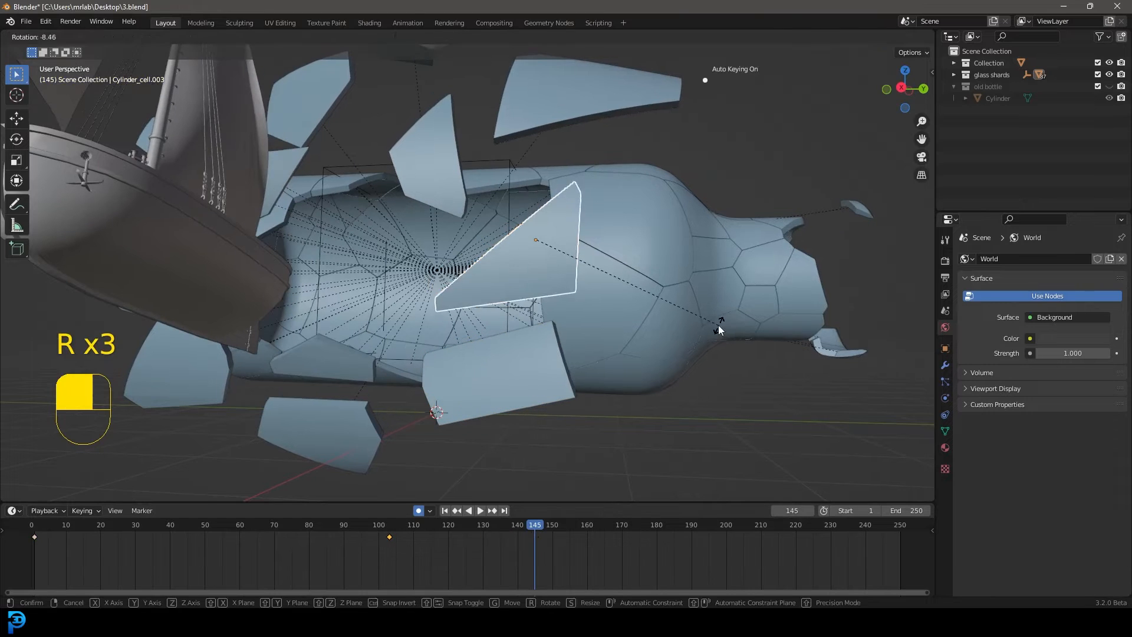
key("r")
left_click(659, 289)
At frame 178, freely rotate the large upper shard near the neck and the upper middle shard to key their rotations
scroll(658, 288, "down", 3)
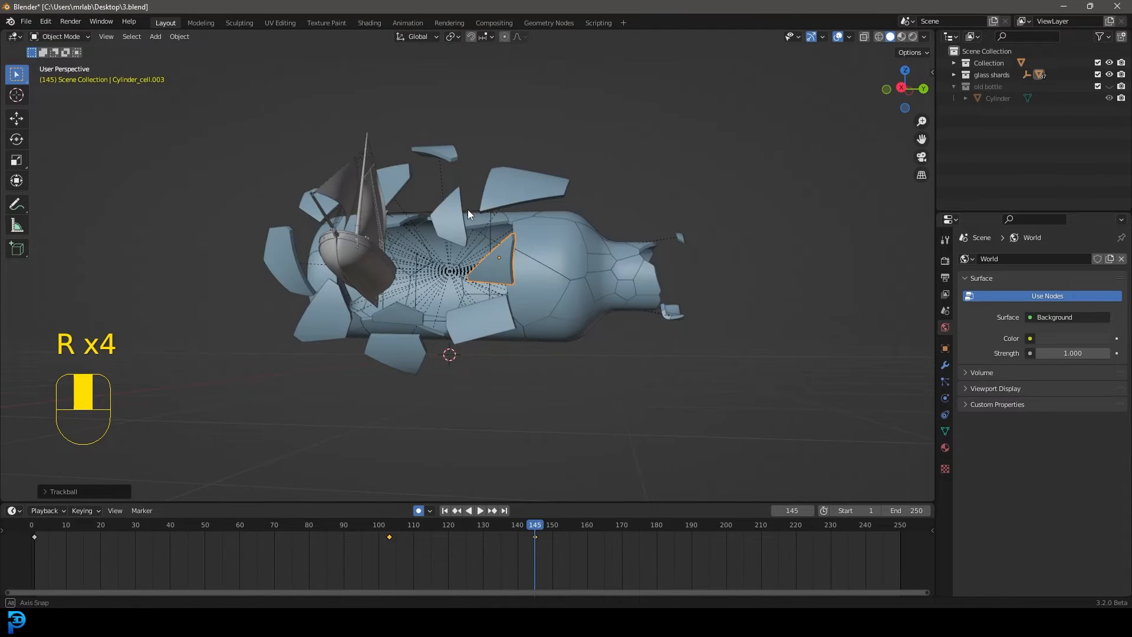
middle_click_drag(508, 462, 543, 494)
left_click(571, 244)
left_click_drag(535, 524, 649, 525)
key("r")
key("r")
left_click(682, 307)
left_click(437, 241)
key("r")
key("r")
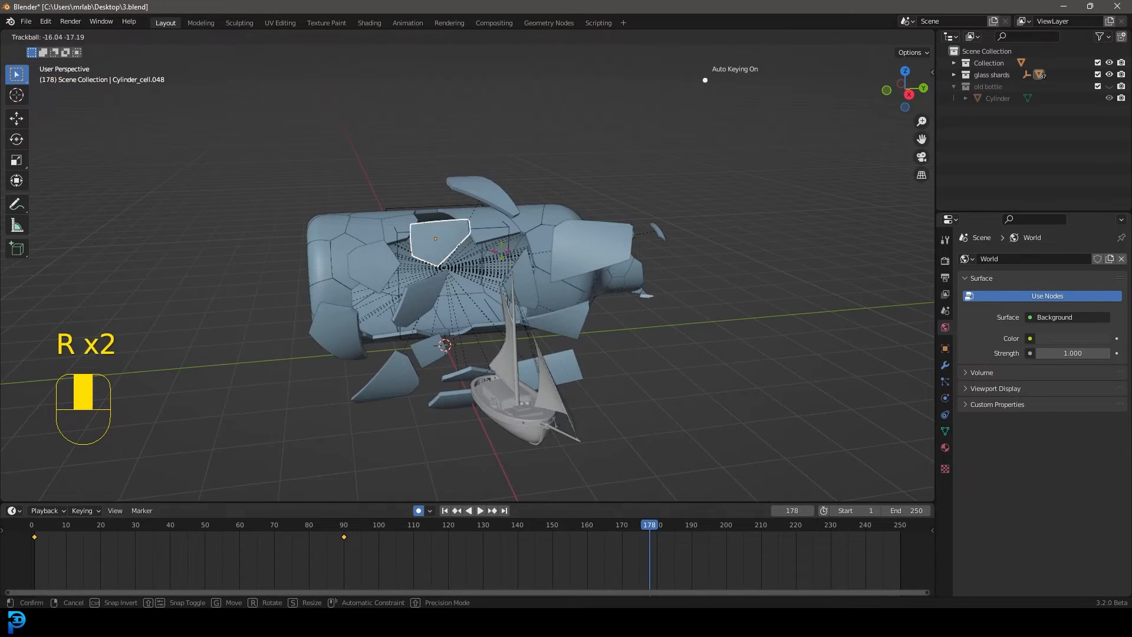
left_click(705, 79)
Key a free rotation on the curved shard left of centre at about frame 203 and turn off auto keying
left_click(388, 273)
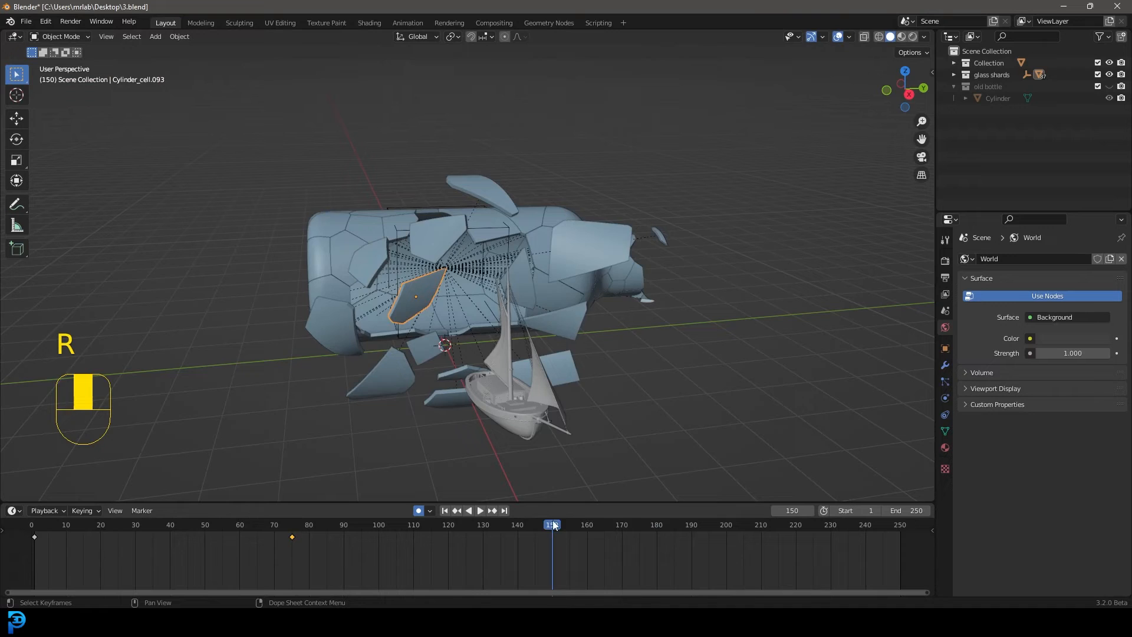
left_click_drag(554, 526, 73, 521)
key("r")
key("r")
left_click(590, 425)
left_click(419, 510)
Play the animation with nothing selected and examine the drifting shards and boat from the side and the bottle's neck
key("space")
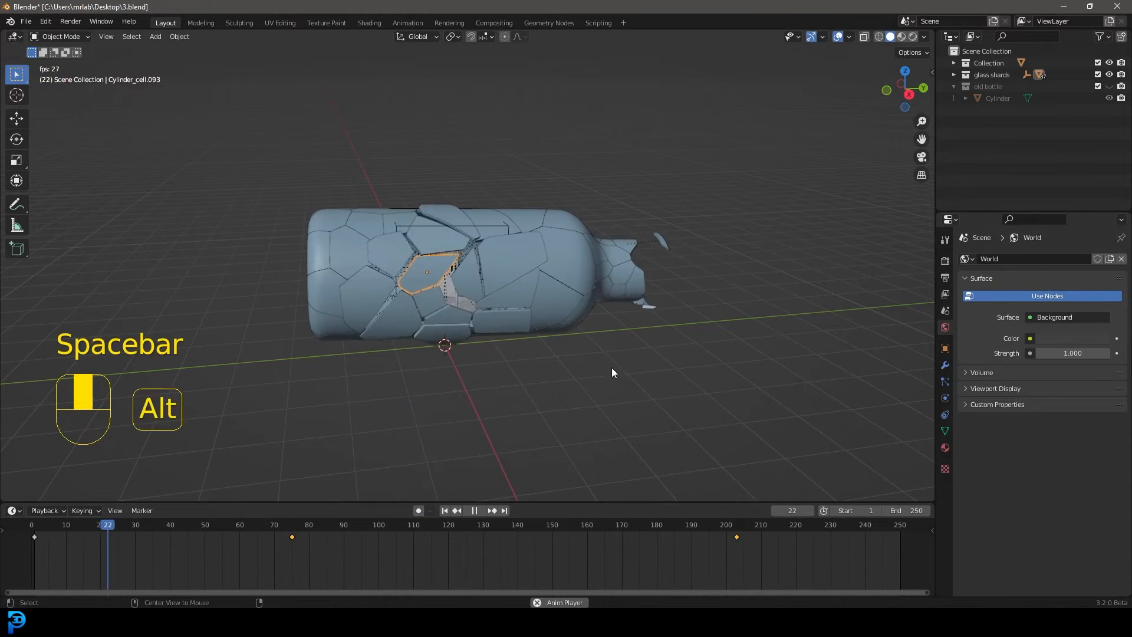
key("alt+a")
middle_click_drag(653, 365, 619, 357)
scroll(631, 356, "up", 2)
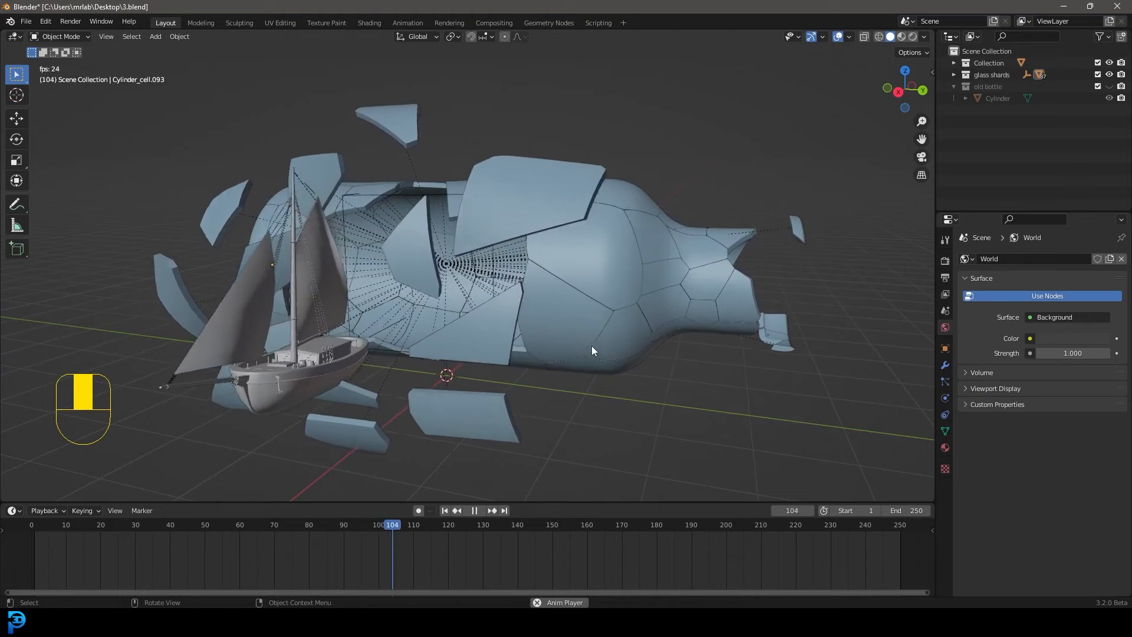
key("space")
scroll(536, 318, "down", 3)
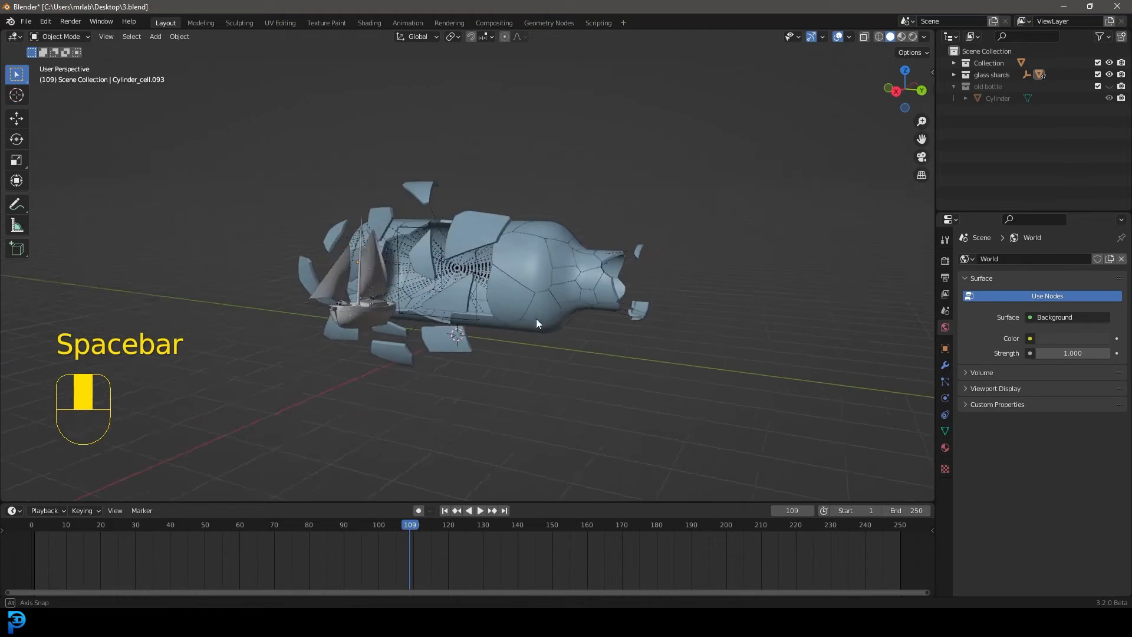
middle_click_drag(536, 319, 510, 320)
middle_click_drag(457, 322, 317, 253)
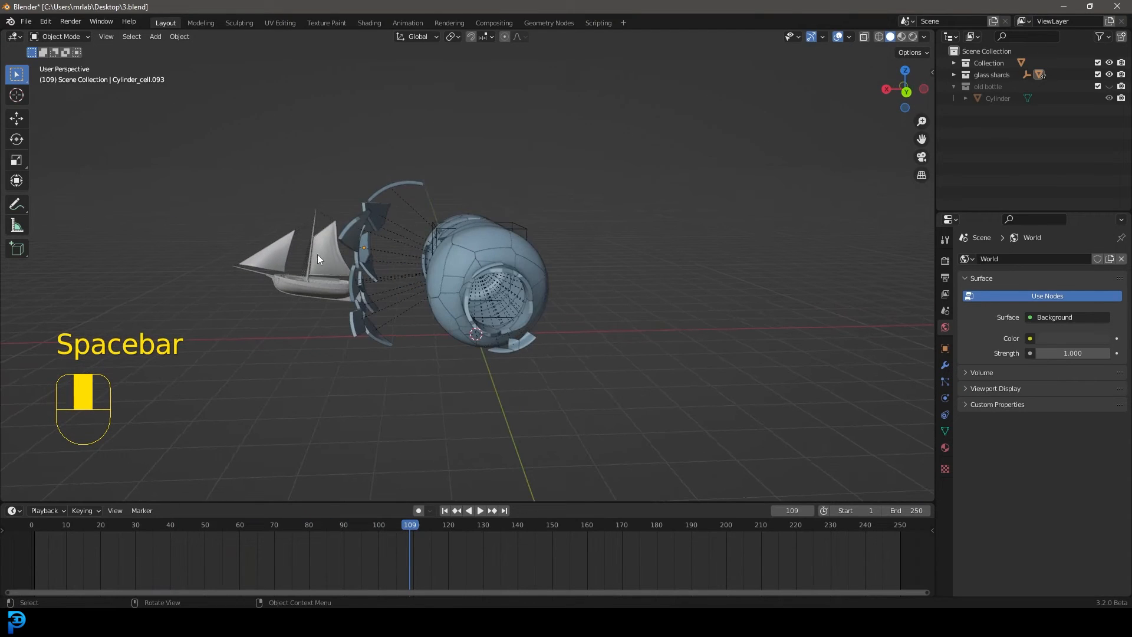
Move the last keyframe of the large upper shard near the neck to about frame 126 and play back the result
left_click_drag(449, 556, 479, 523)
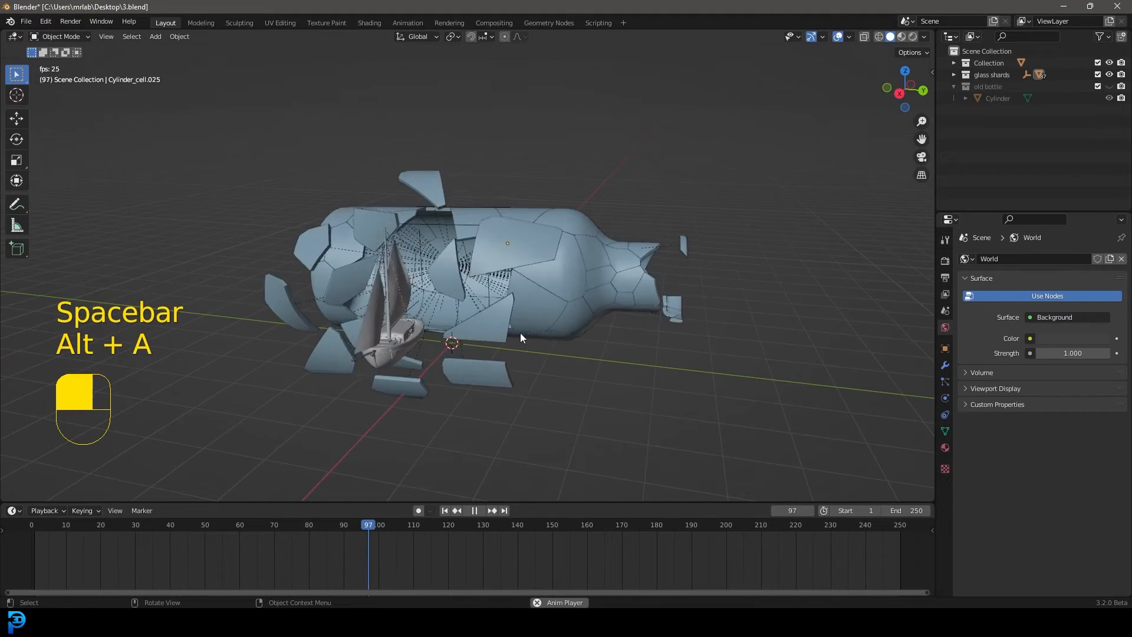
key("space")
middle_click_drag(551, 348, 523, 334)
key("space")
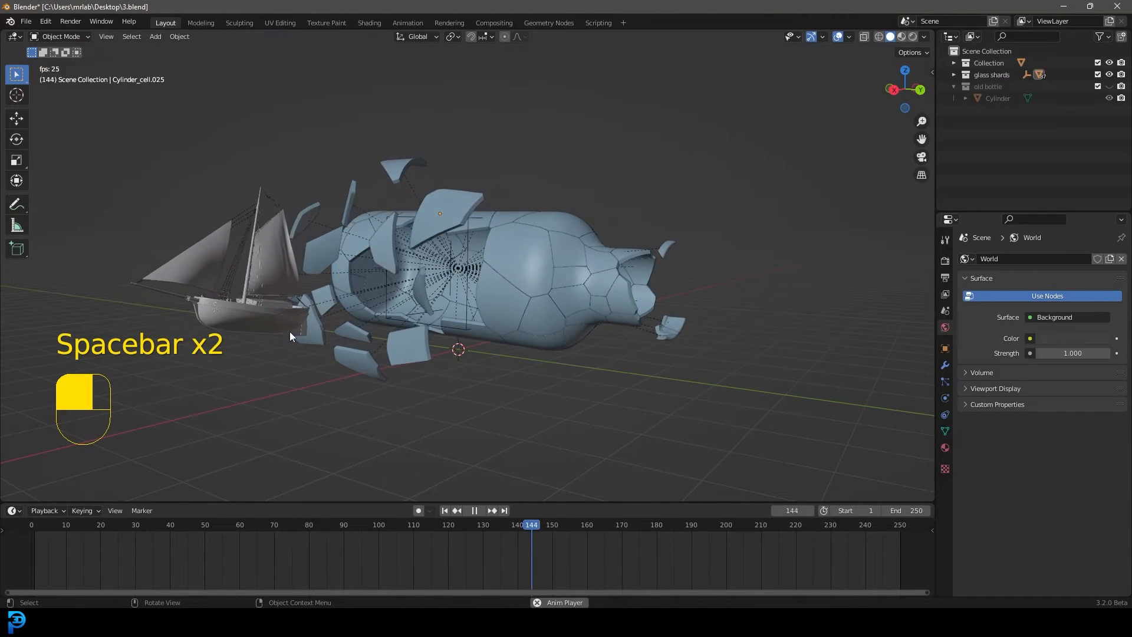
middle_click_drag(281, 328, 326, 302)
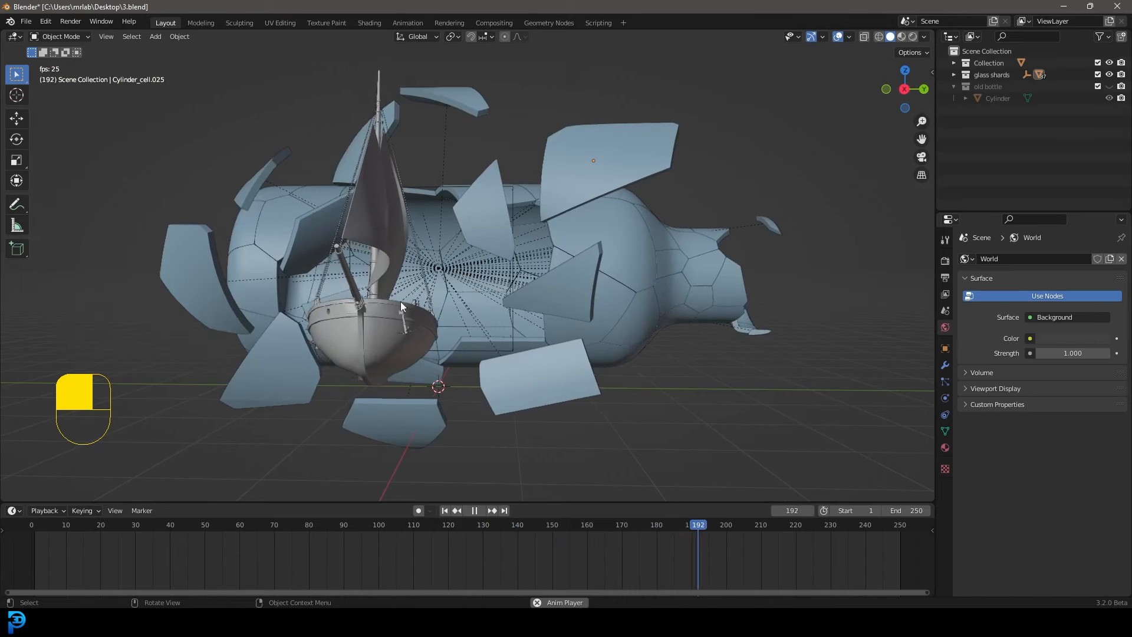
Stop playback at frame 197 and add a camera from the right-side orthographic view
key("space")
key("KP_3")
middle_click_drag(426, 340, 465, 380, "shift")
scroll(466, 380, "up", 1)
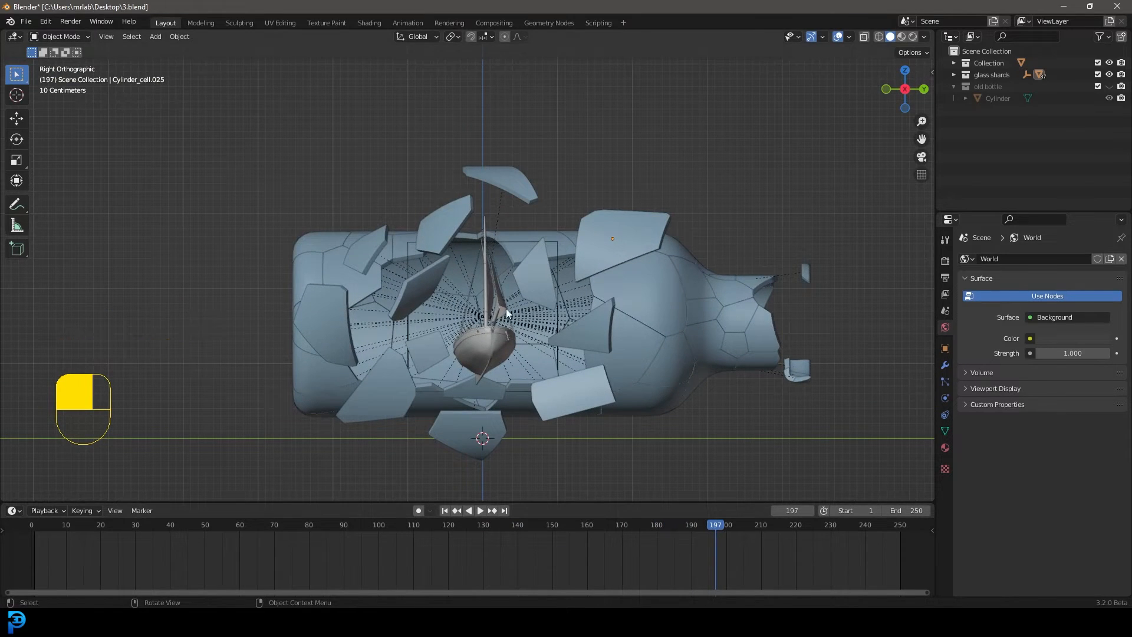
key("shift+a")
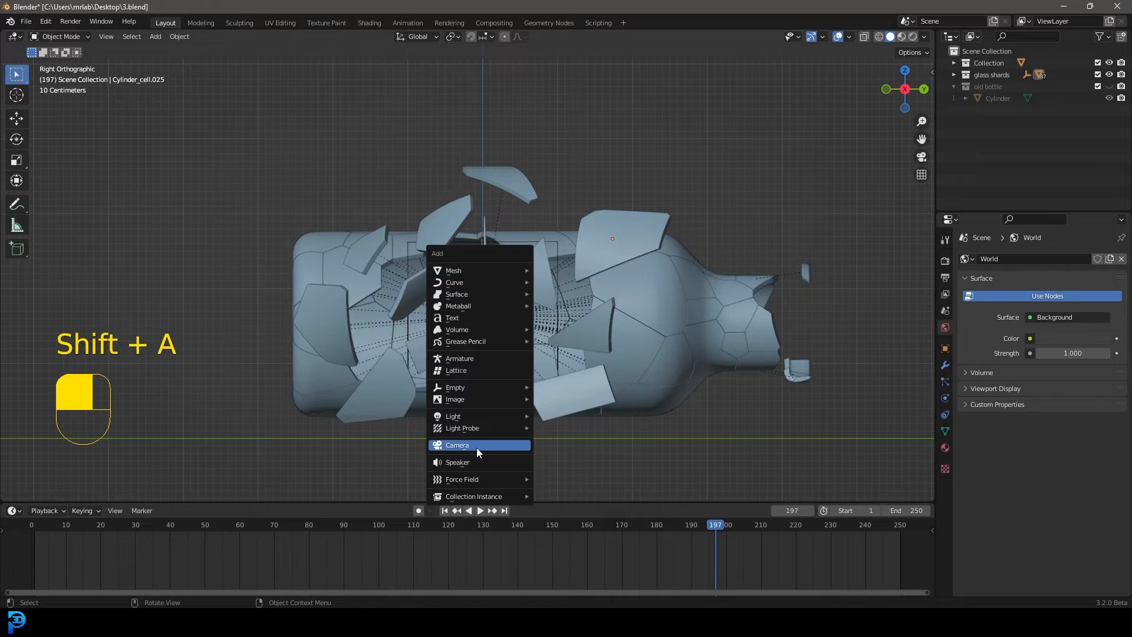
left_click(476, 447)
scroll(607, 327, "down", 4)
middle_click_drag(607, 326, 610, 345)
Set the camera's focal length to 120 mm
left_click(945, 398)
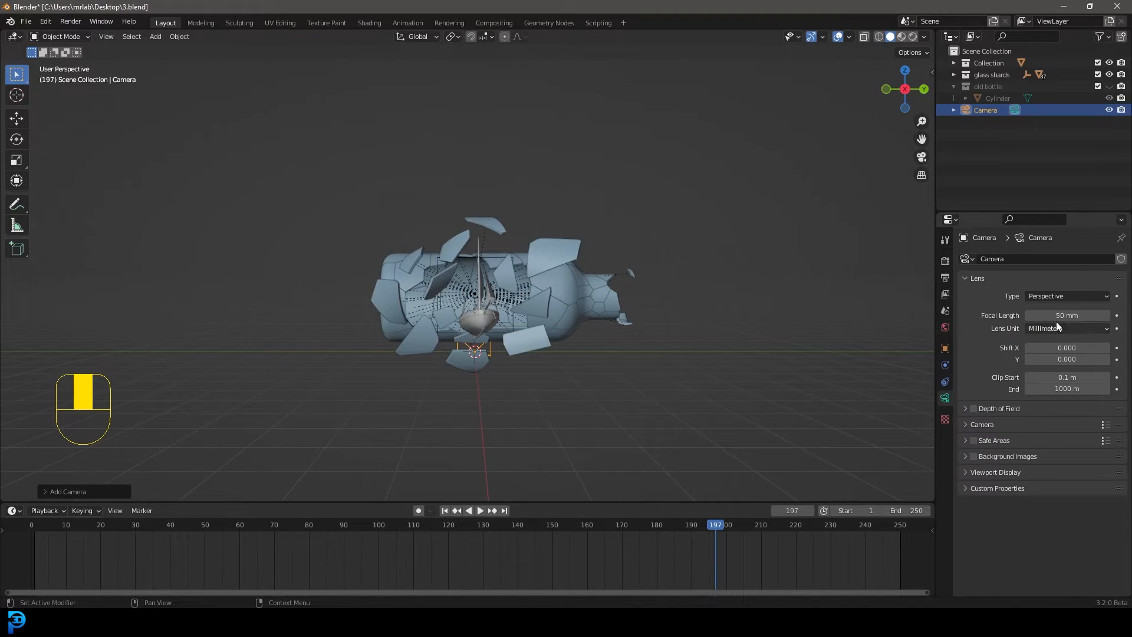
left_click(1057, 315)
type("120")
key("Return")
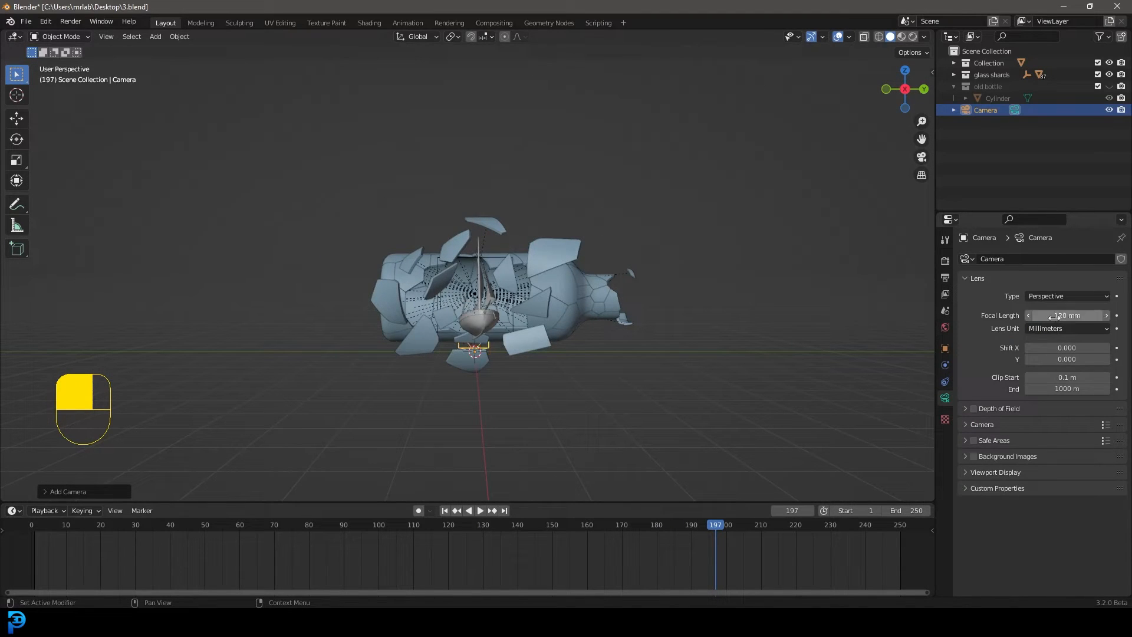
Move the camera straight back away from the bottle, well beyond the sailboat
middle_click_drag(607, 277, 503, 297)
scroll(503, 296, "down", 2)
key("g")
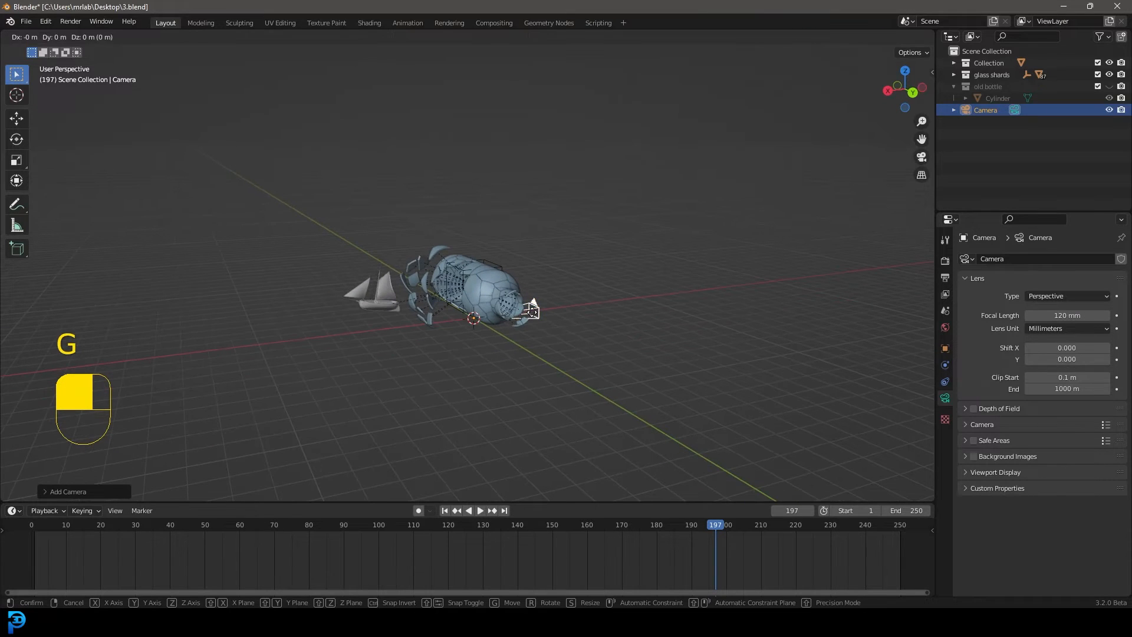
key("y")
key("g")
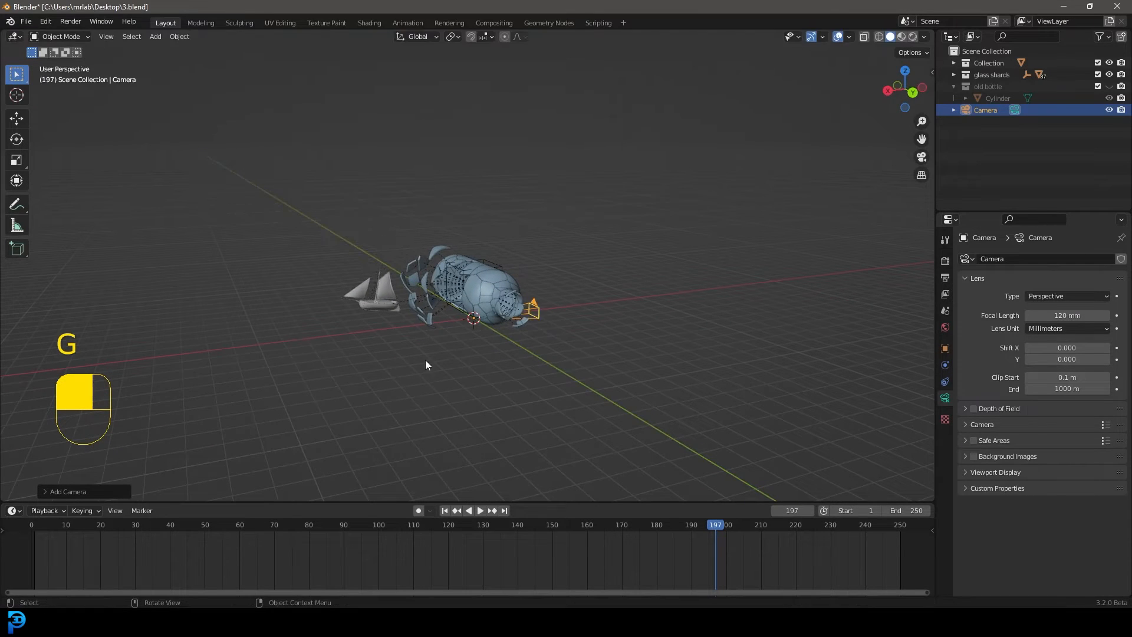
left_click(129, 419)
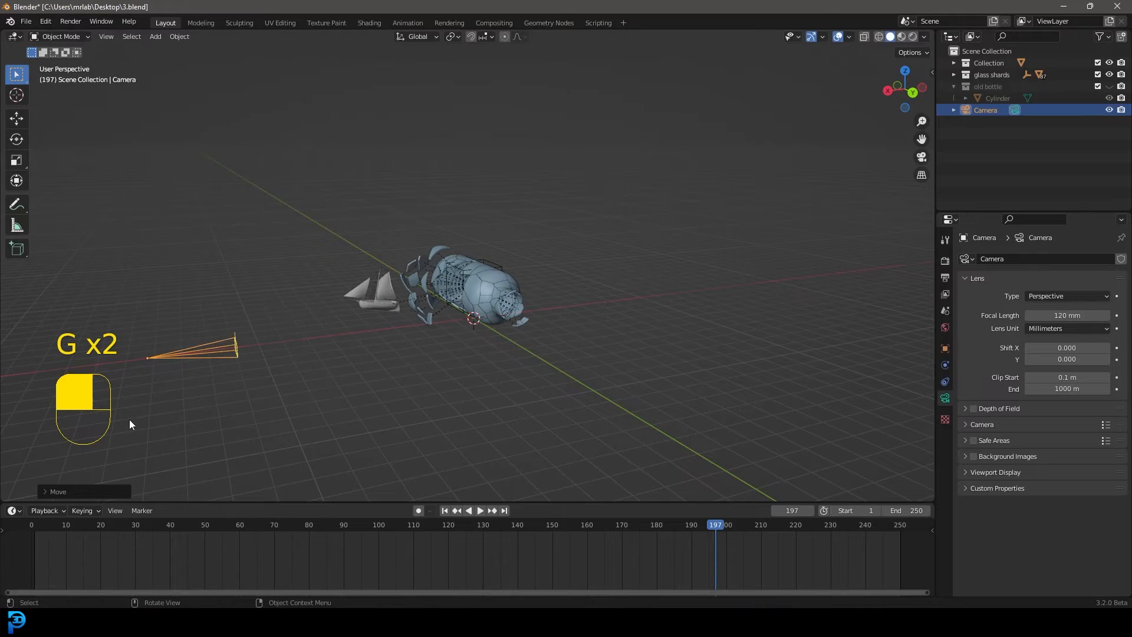
Look through the camera and raise it until the boat and bottle opening are vertically centred in the frame
middle_click(129, 419)
key("KP_0")
key("g")
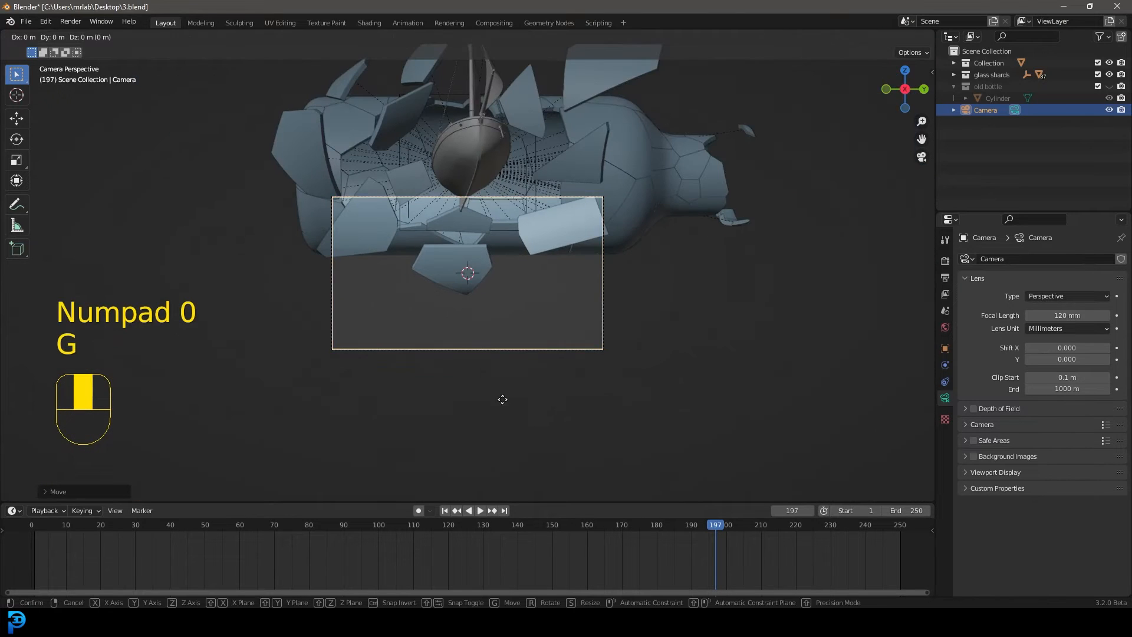
middle_click_drag(503, 396, 496, 243)
left_click(518, 172)
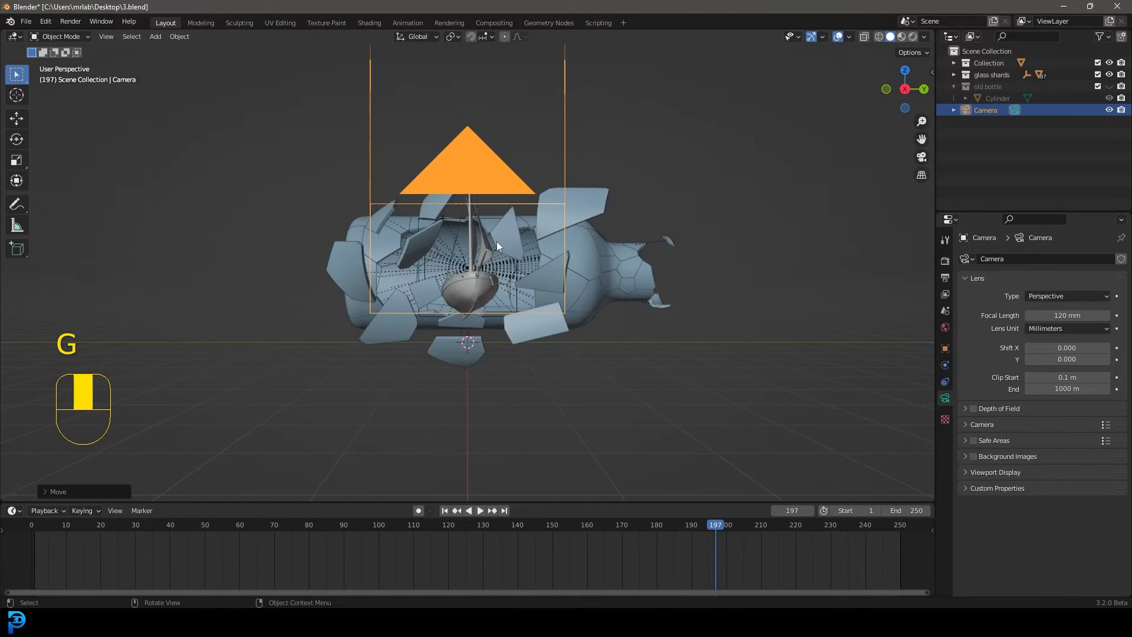
Pull the camera back along its local Z axis until nearly the whole bottle fits inside the frame
key("KP_0")
key("g")
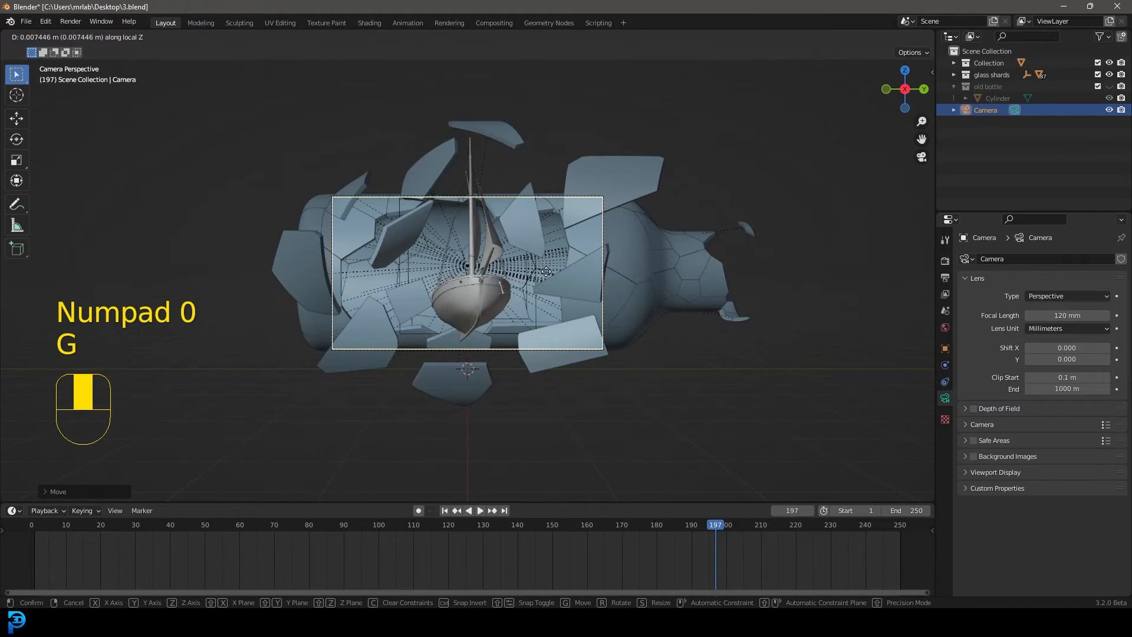
middle_click_drag(548, 271, 565, 412)
left_click(568, 97)
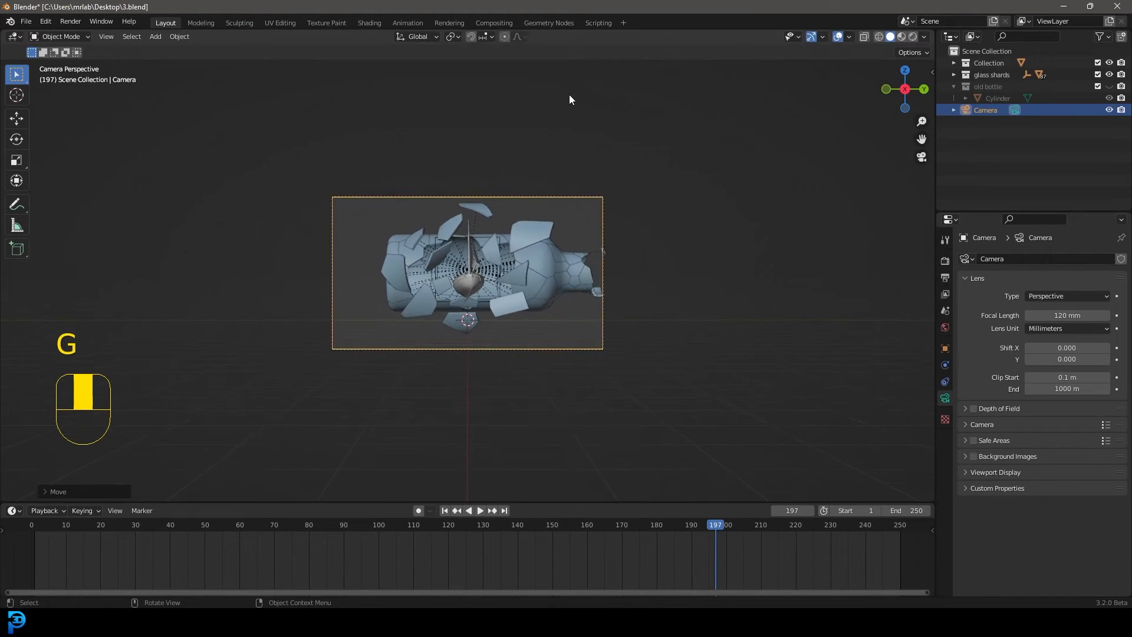
scroll(554, 271, "up", 3)
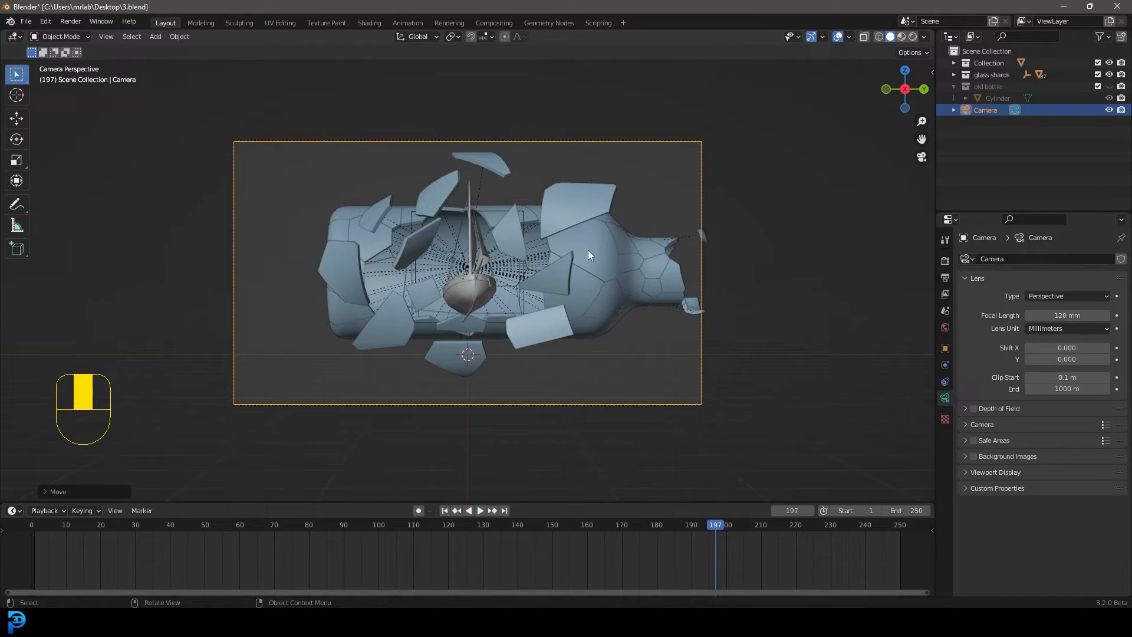
Set the pivot point to the 3D Cursor and rotate the camera around global Z to view the boat and bottle at an angle
left_click(454, 37)
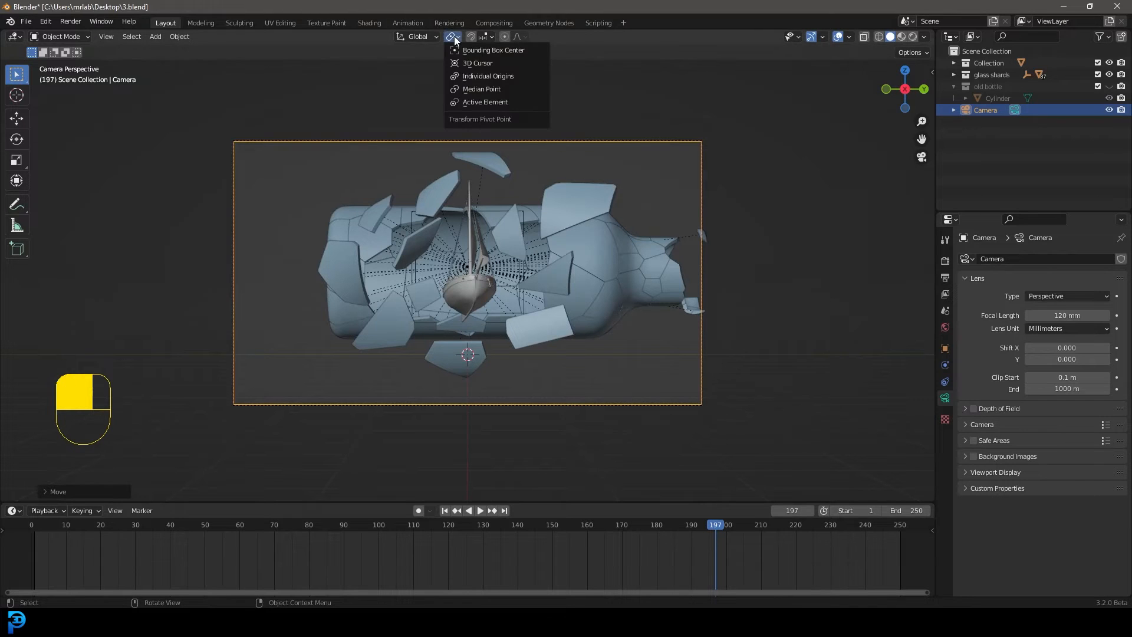
left_click(493, 62)
key("r")
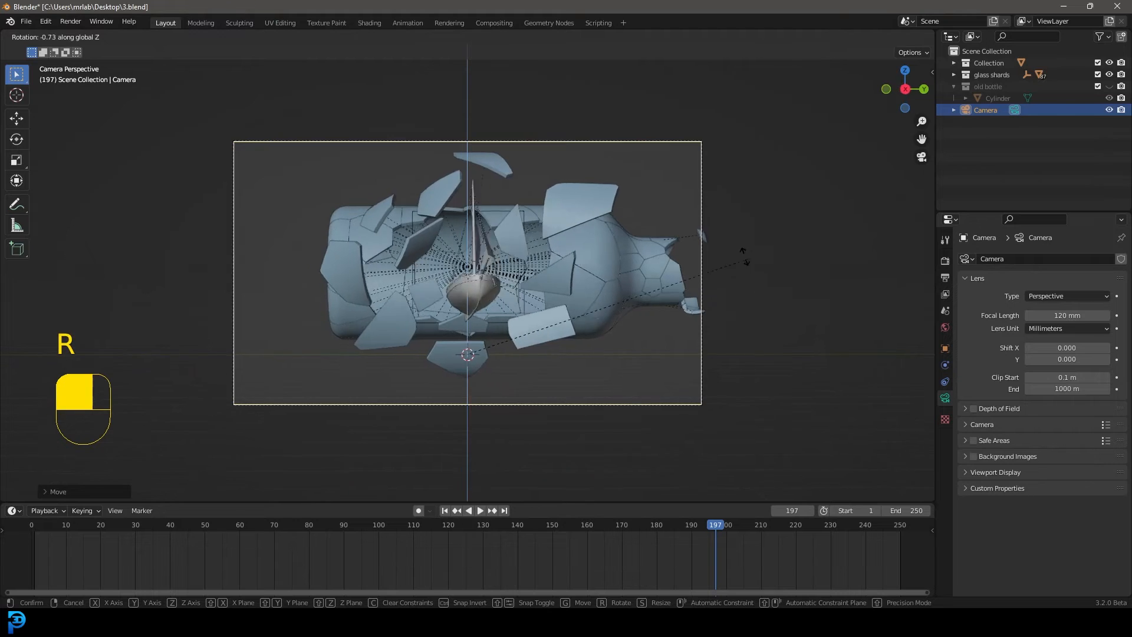
left_click(741, 293)
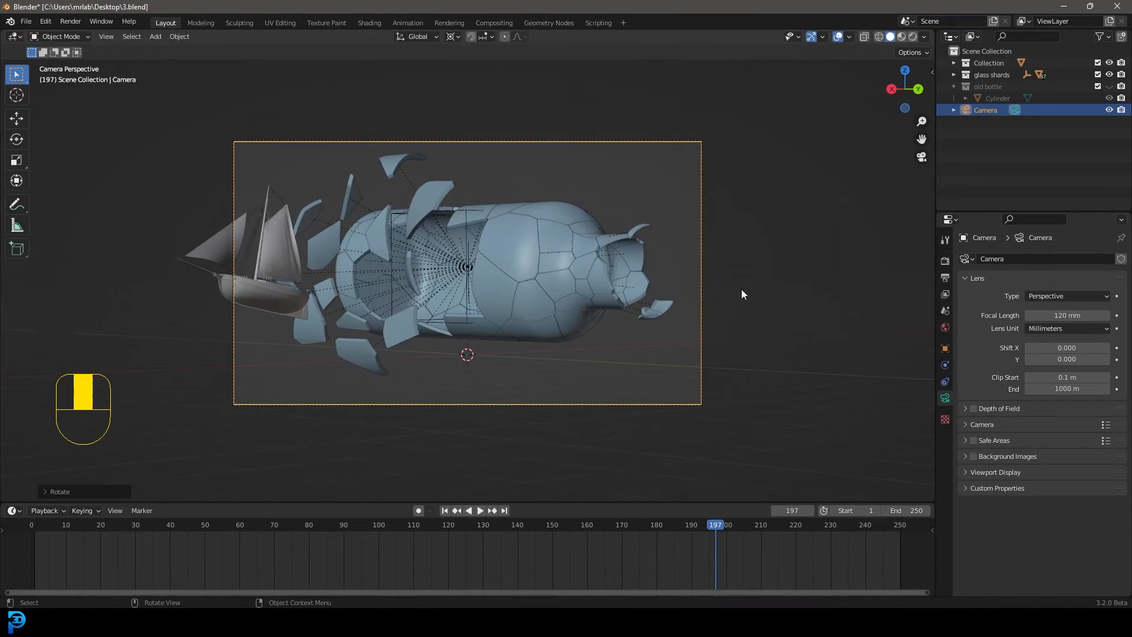
Shift the camera so the whole sailboat sits inside the frame and set the pivot point back to Median Point
key("g")
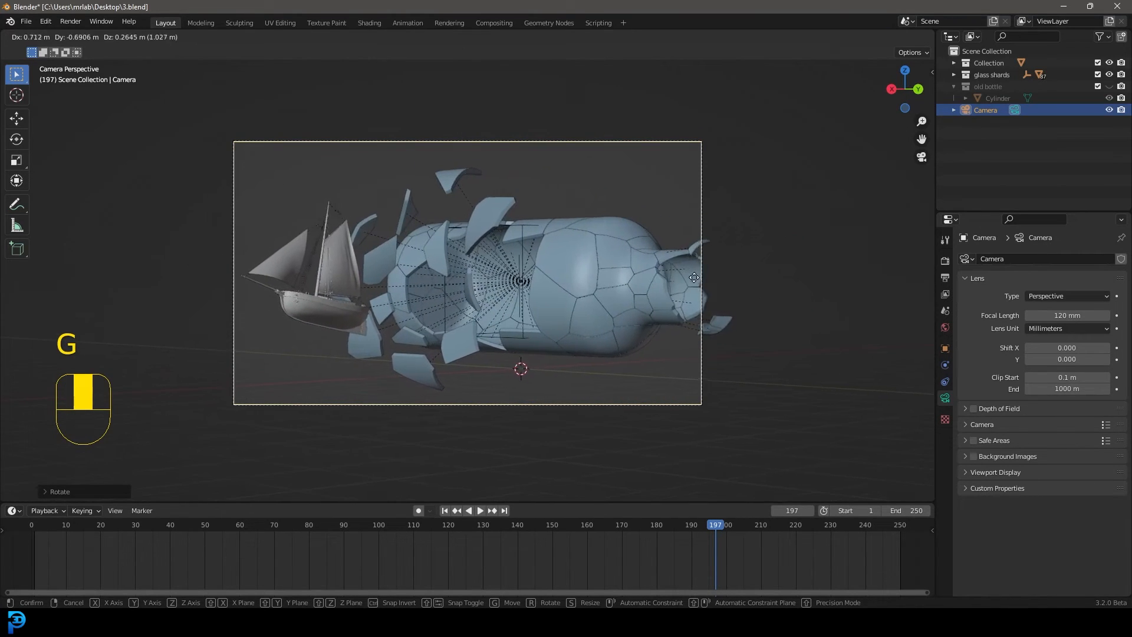
left_click(596, 249)
scroll(595, 248, "up", 2)
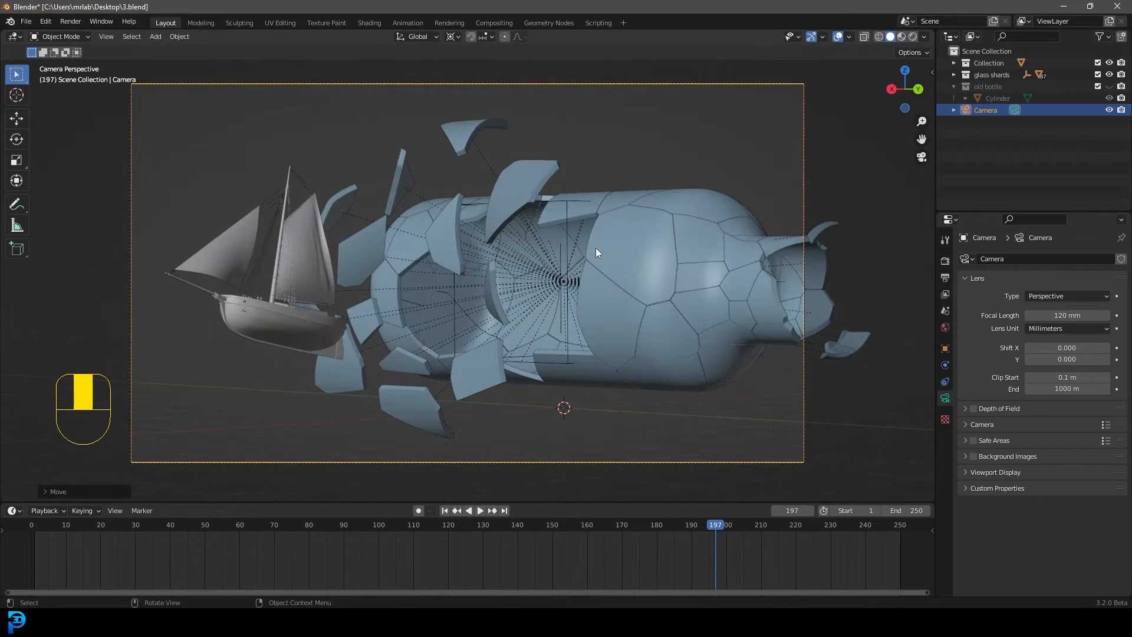
left_click(454, 36)
left_click(500, 87)
Deselect everything and define a render region covering the whole camera frame
scroll(621, 263, "down", 2)
key("alt+a")
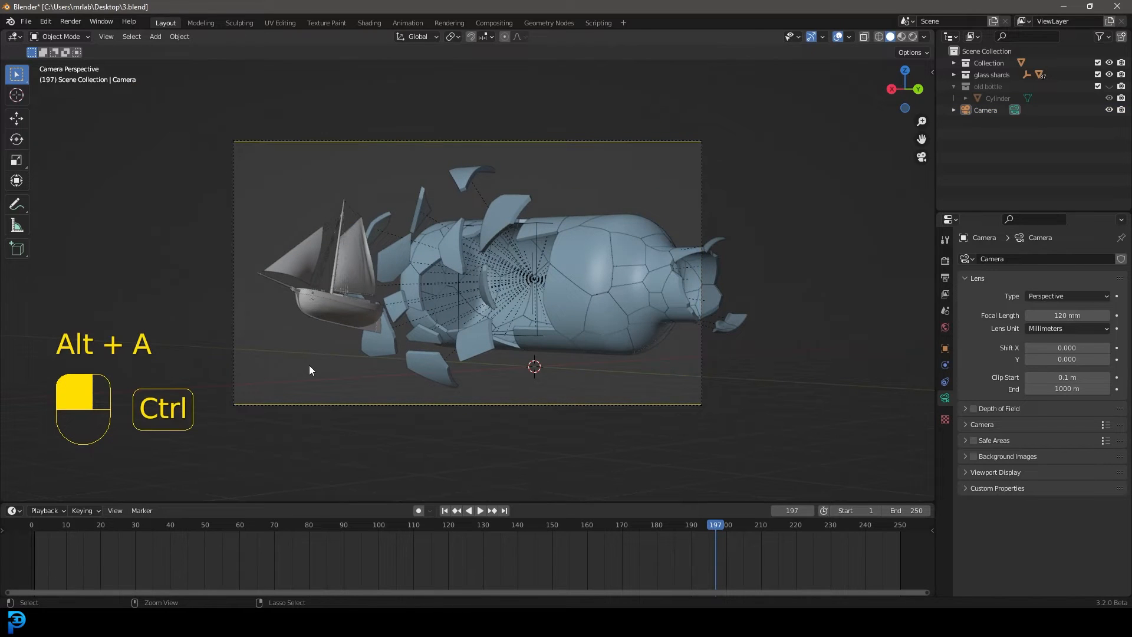
key("ctrl+b")
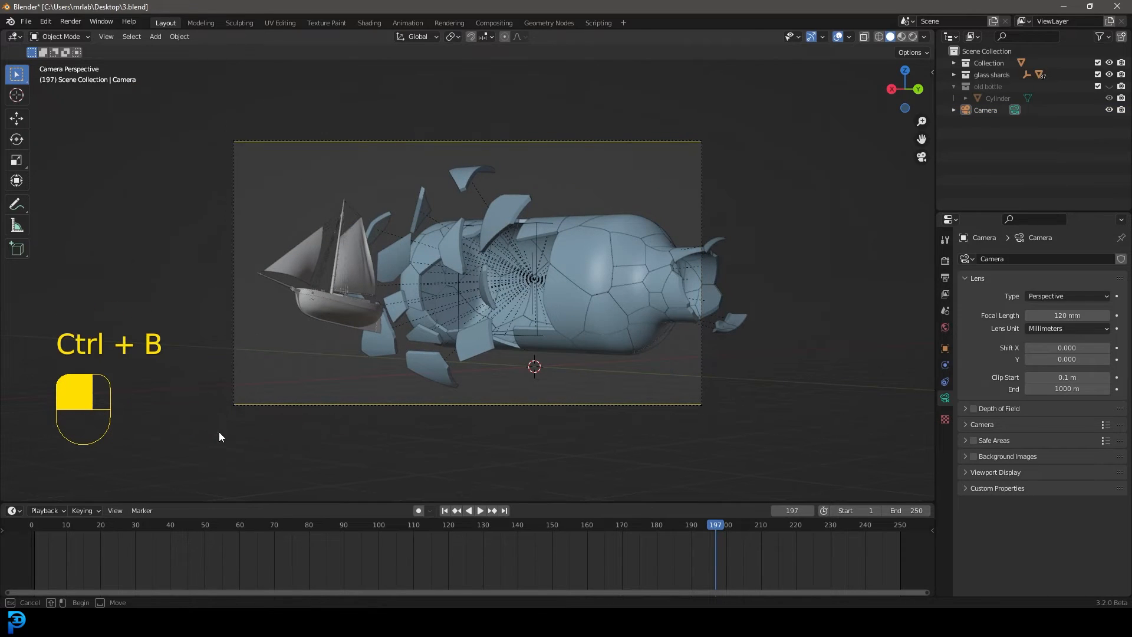
left_click_drag(218, 432, 742, 115)
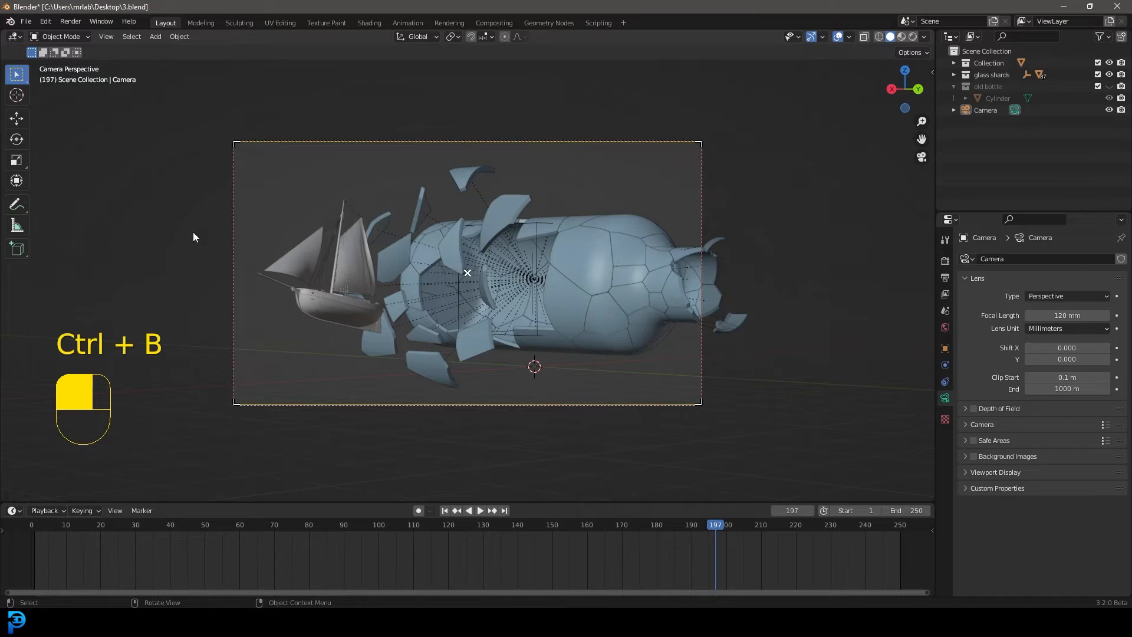
Set the render engine to Cycles with GPU Compute and the render max samples to 120
left_click(945, 260)
left_click_drag(1045, 260, 1069, 315)
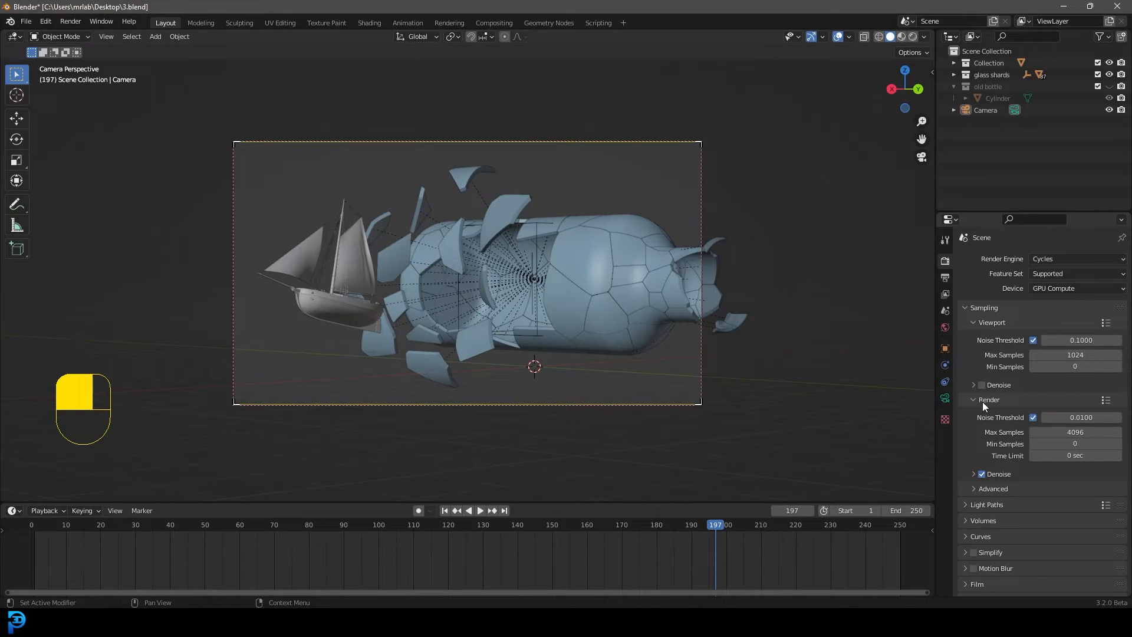
left_click(1072, 432)
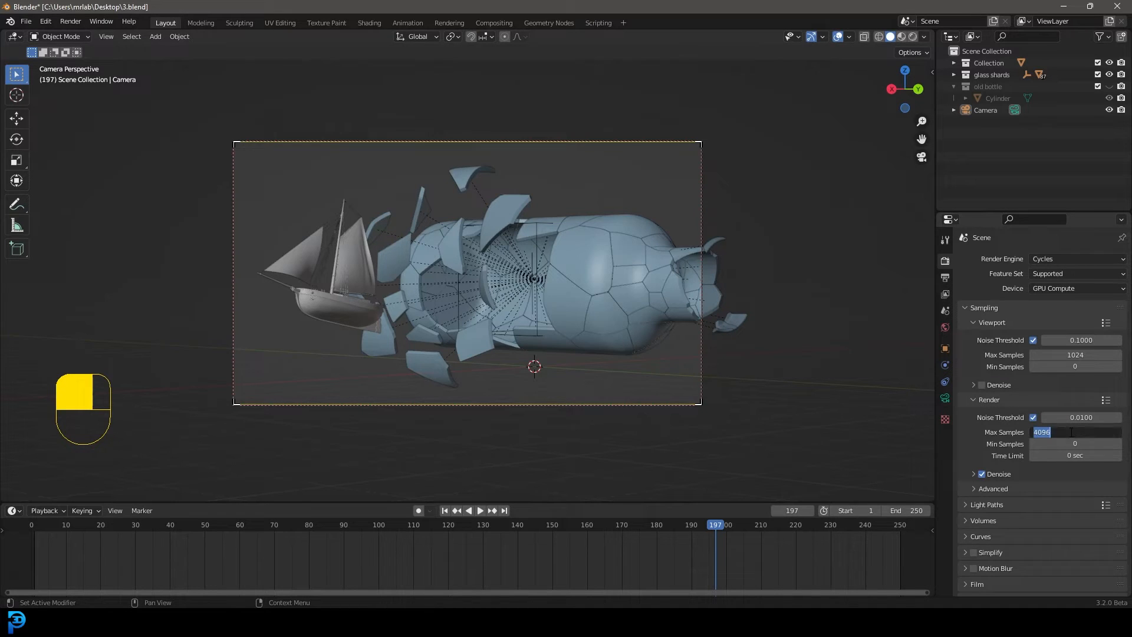
type("120")
key("Return")
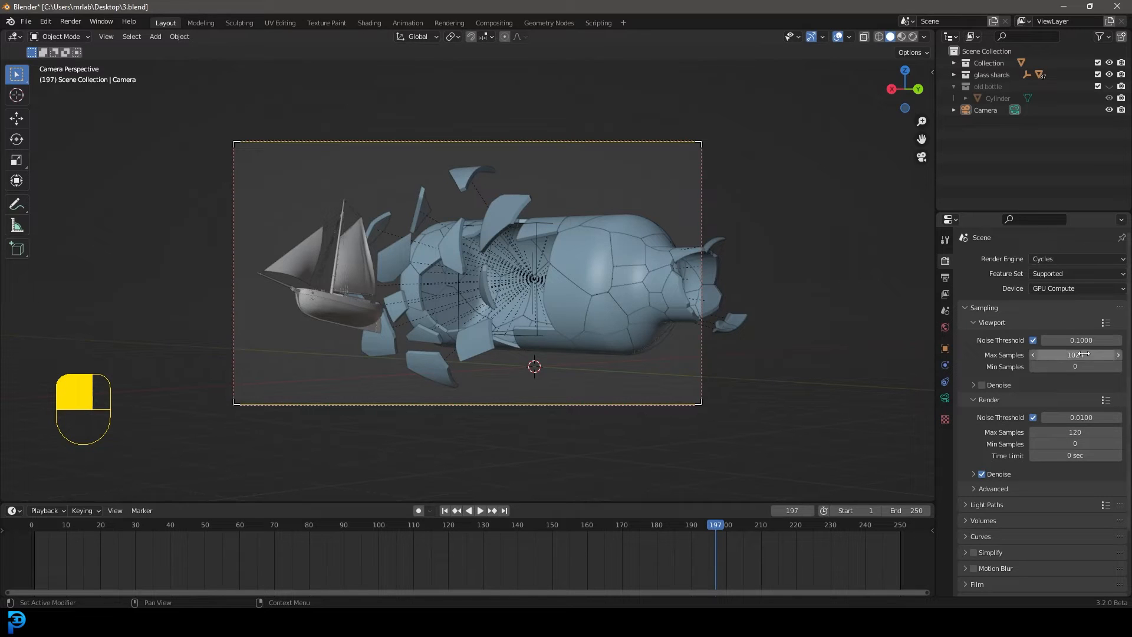
Save the project and play the animation from the first frame in the camera view, stopping at frame 112
key("ctrl+s")
key("ctrl+s")
key("ctrl+s")
key("ctrl+s")
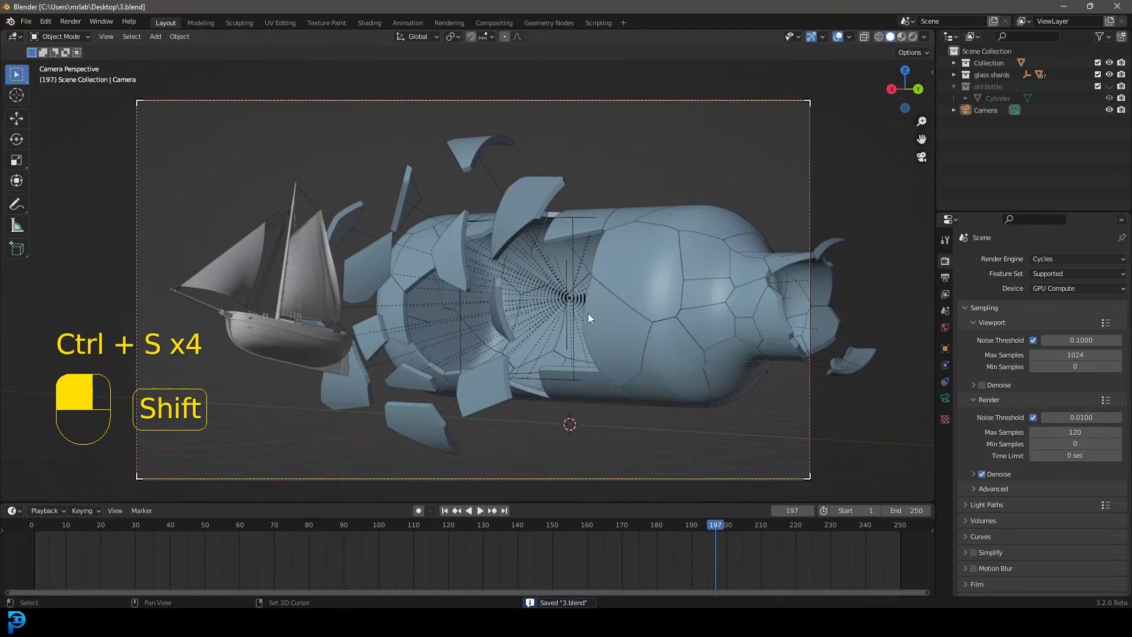
key("shift+Left")
key("space")
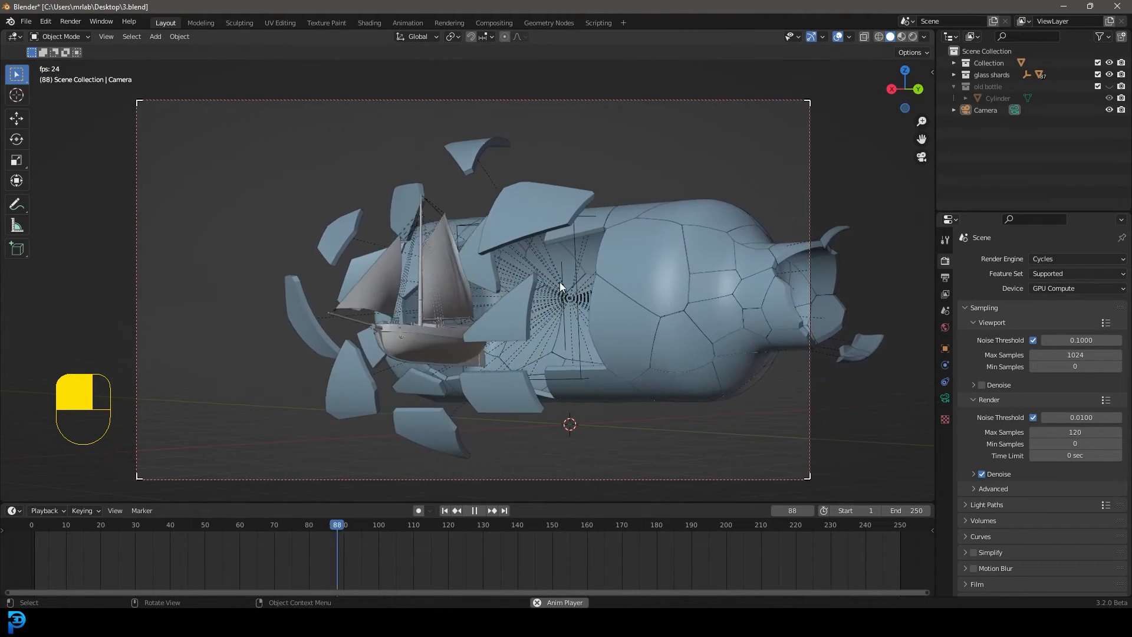
key("space")
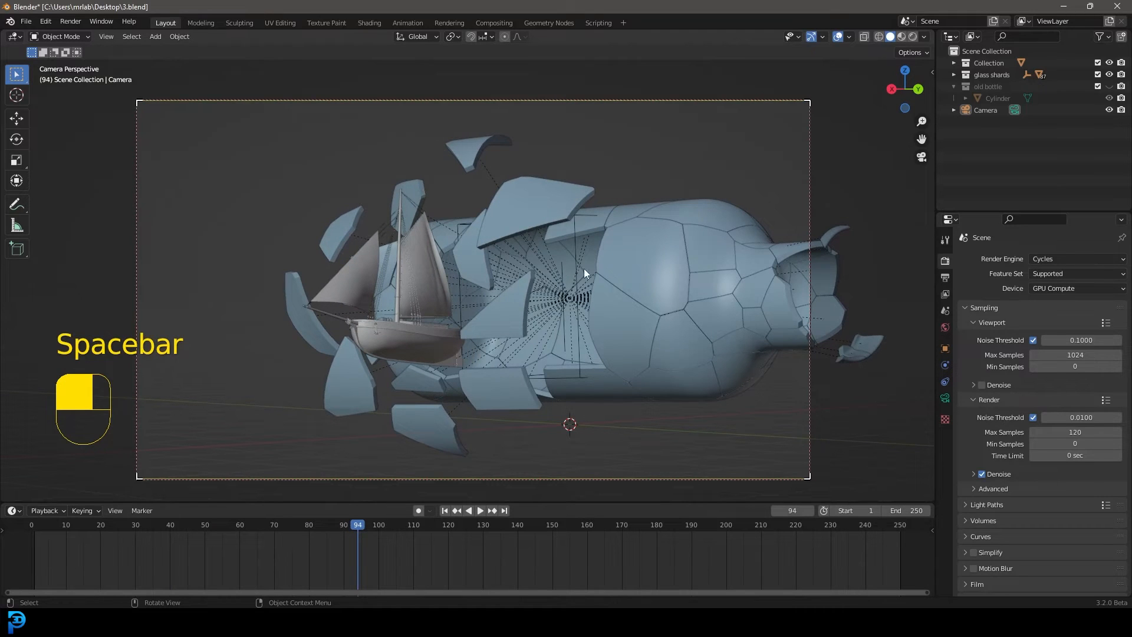
key("space")
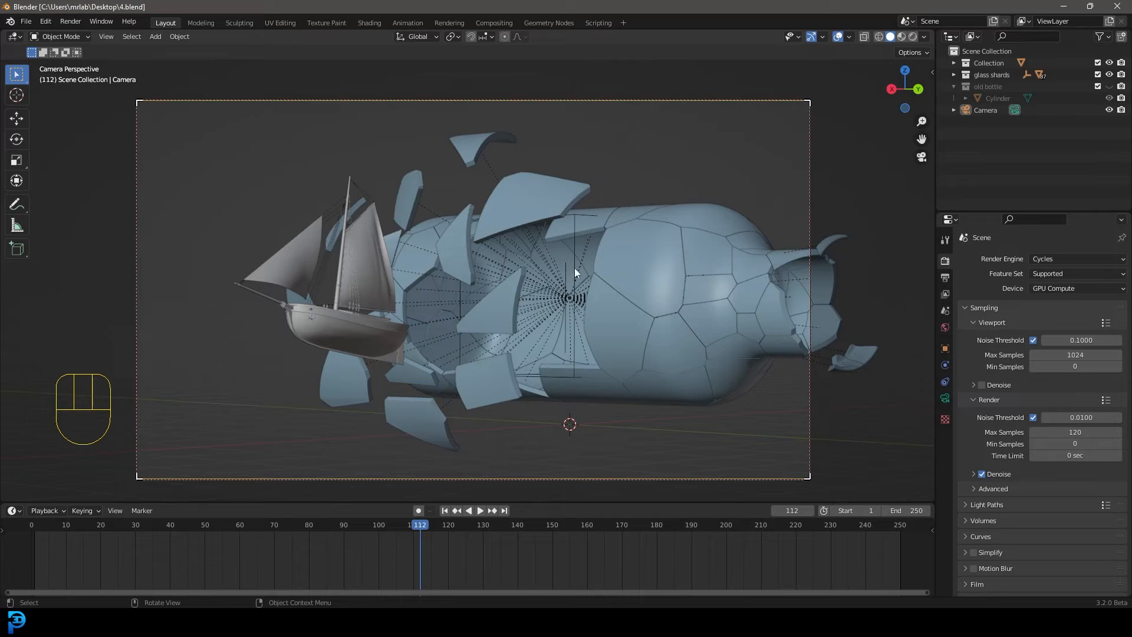
Assign a Nishita Sky Texture to the world colour and check the lighting in rendered shading before returning to solid shading
left_click(945, 326)
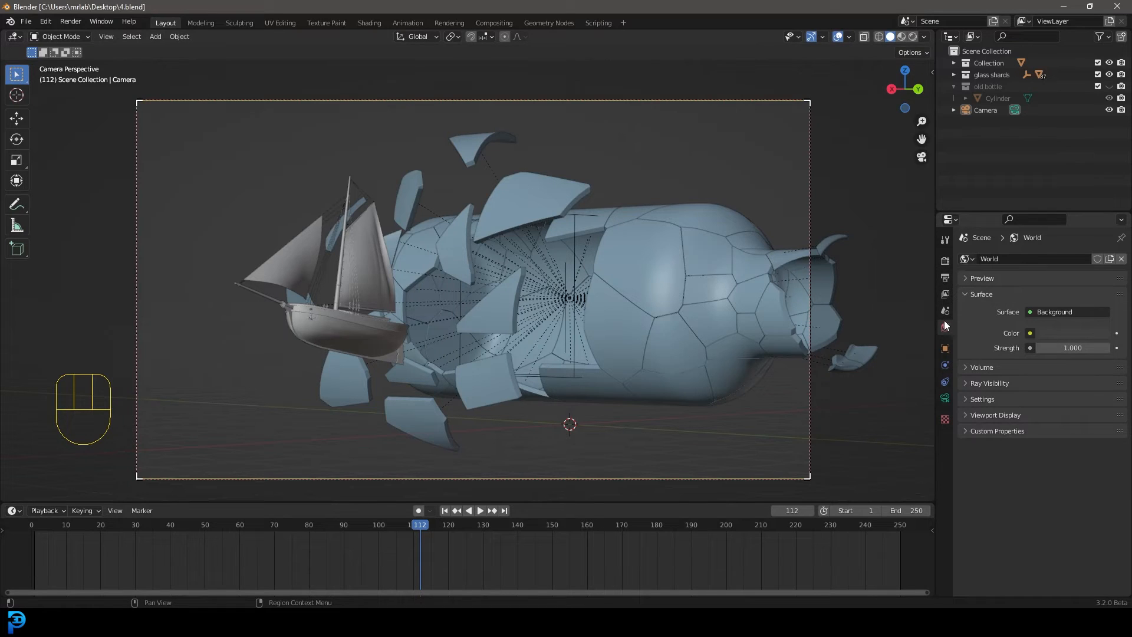
left_click(1031, 334)
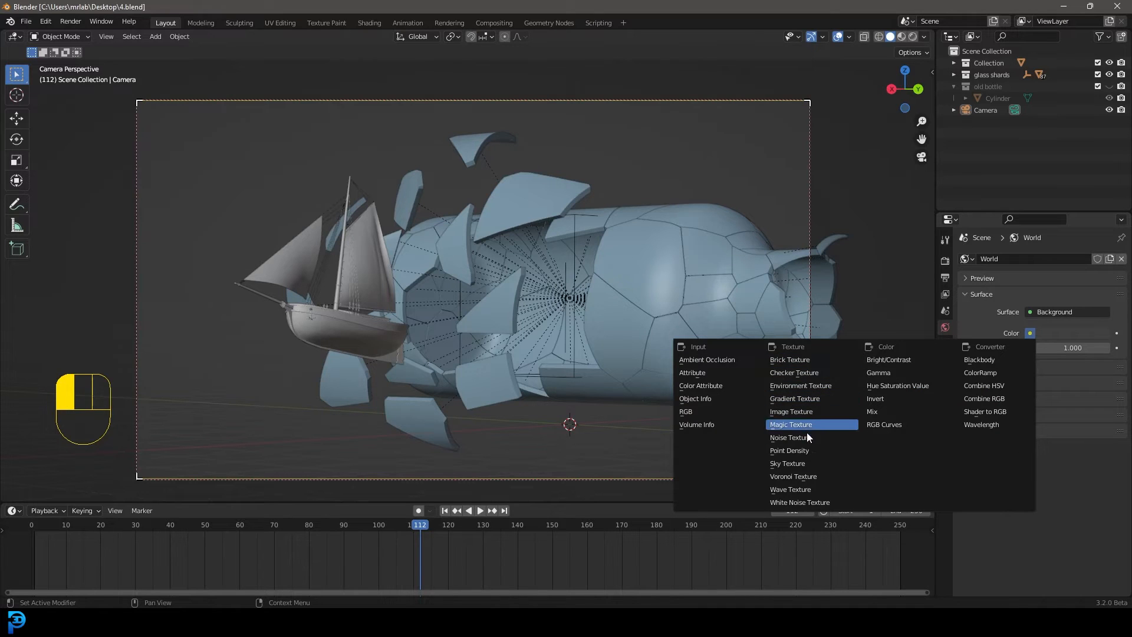
left_click(805, 465)
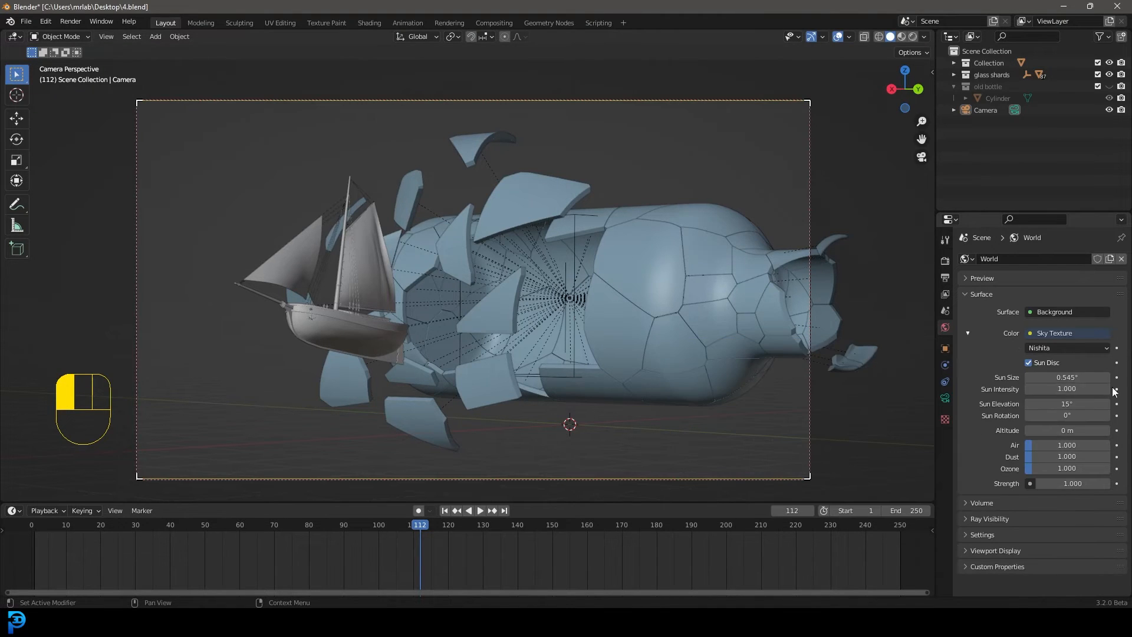
key("z")
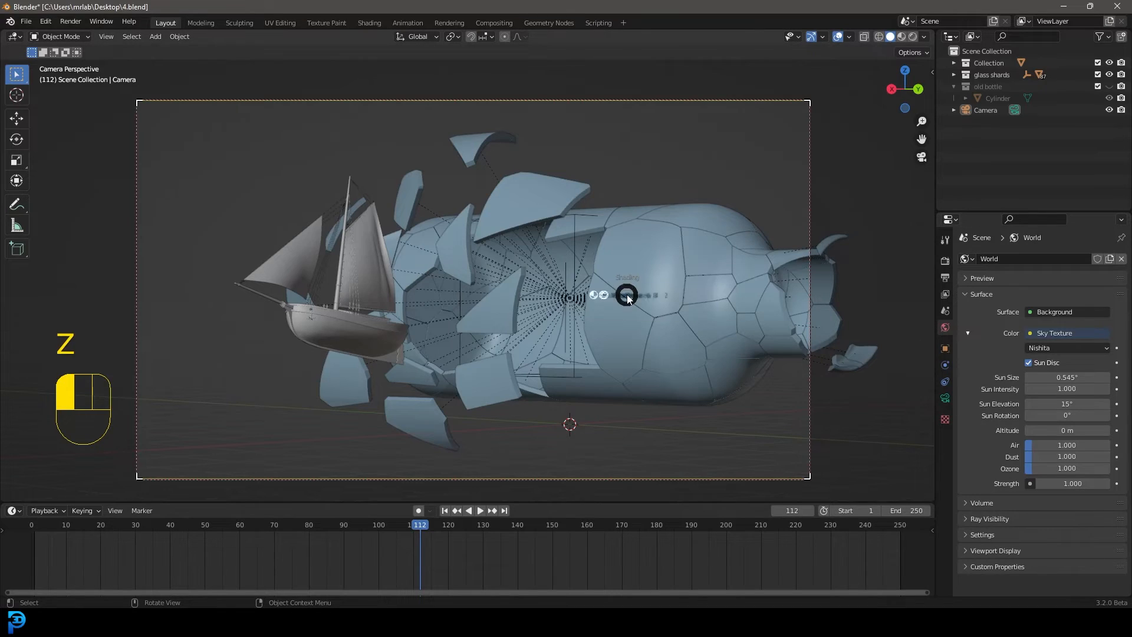
left_click(624, 236)
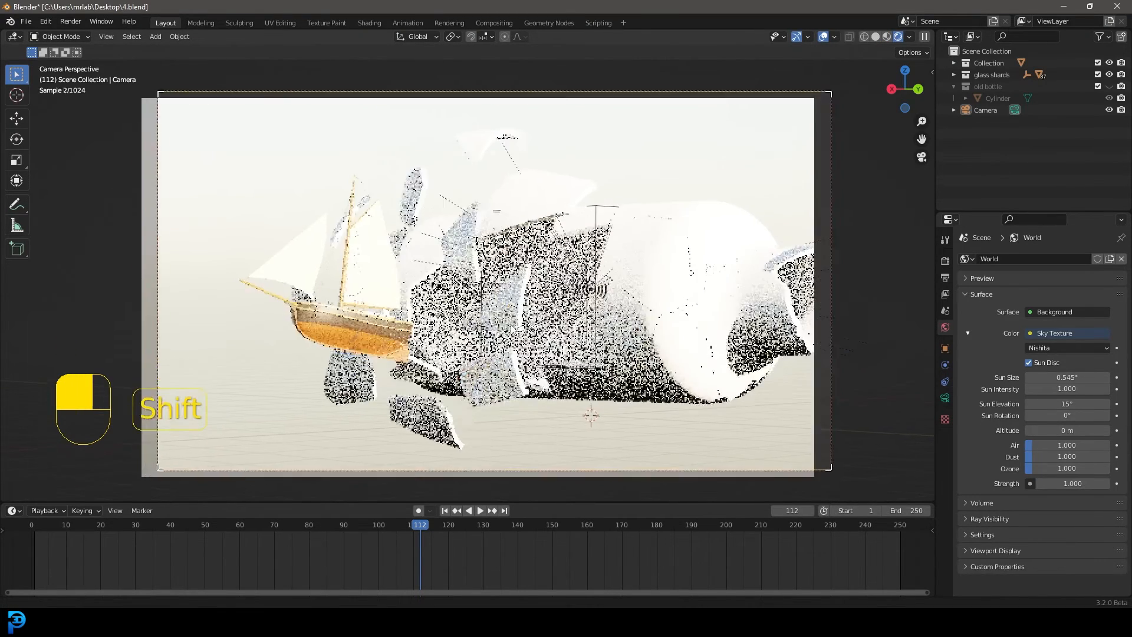
scroll(596, 255, "down", 3)
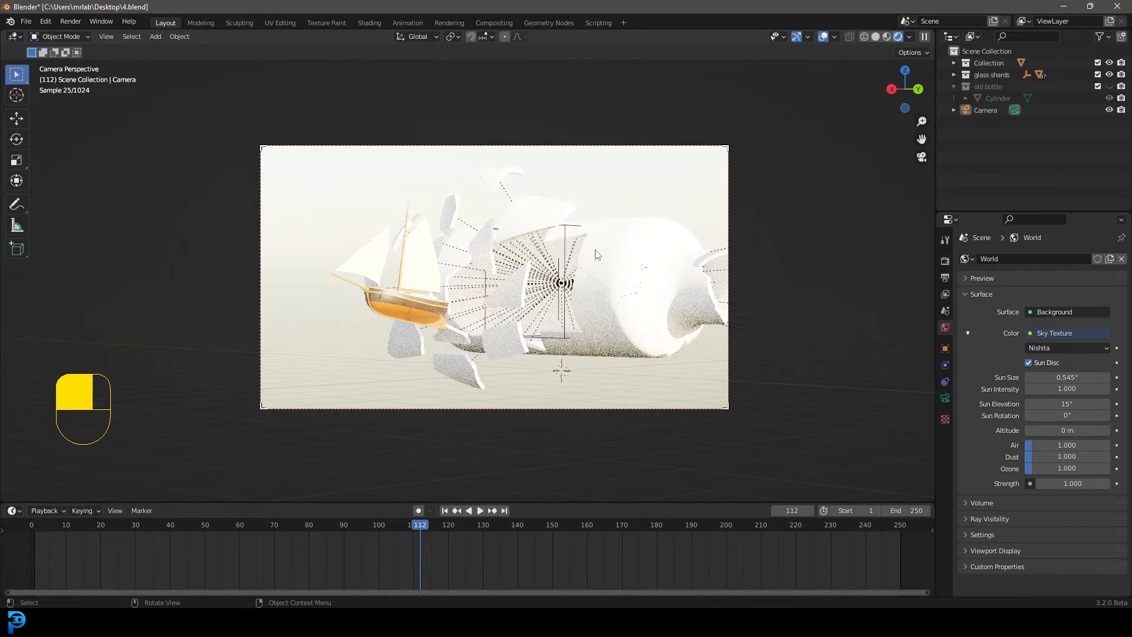
key("z")
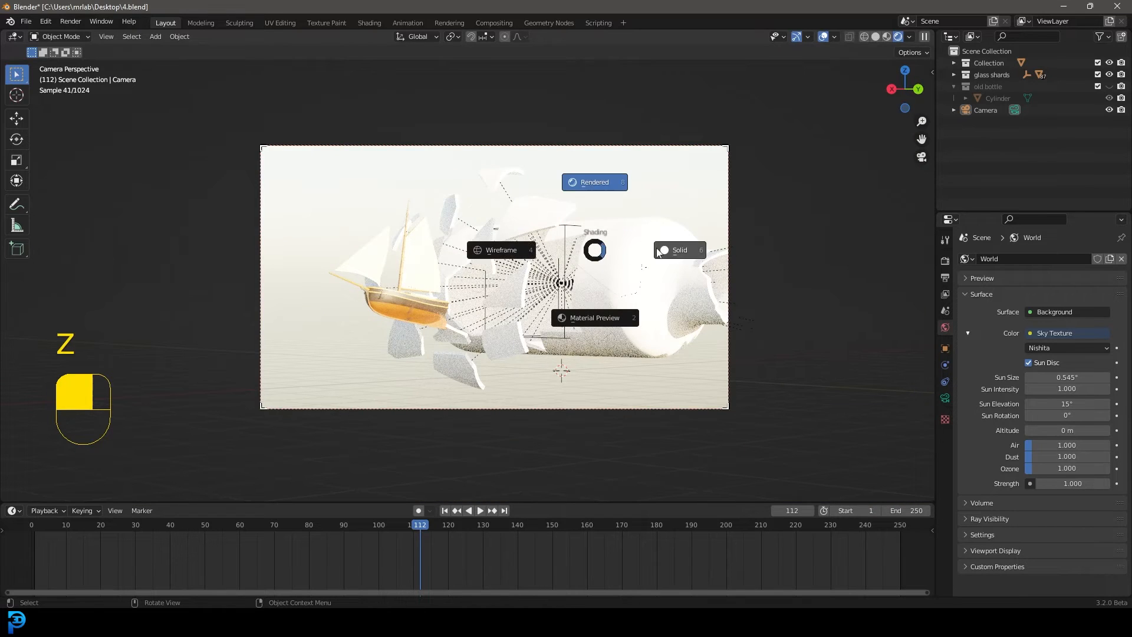
left_click(607, 236)
Add a mesh plane at the 3D cursor beneath the bottle
key("shift+a")
mouse_move(582, 251)
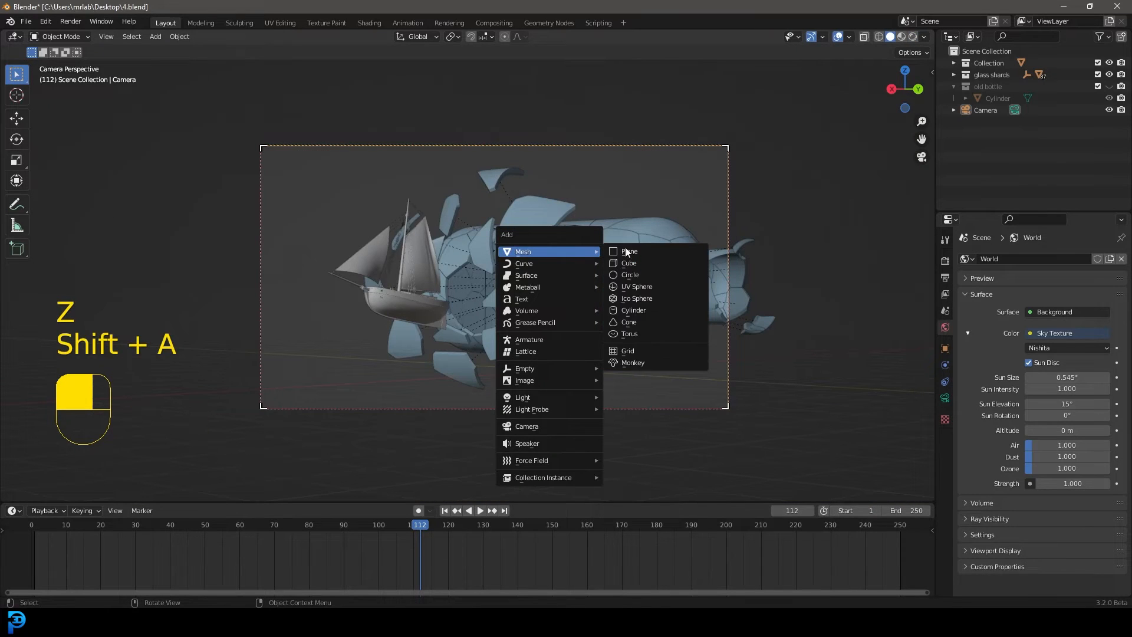
left_click(652, 253)
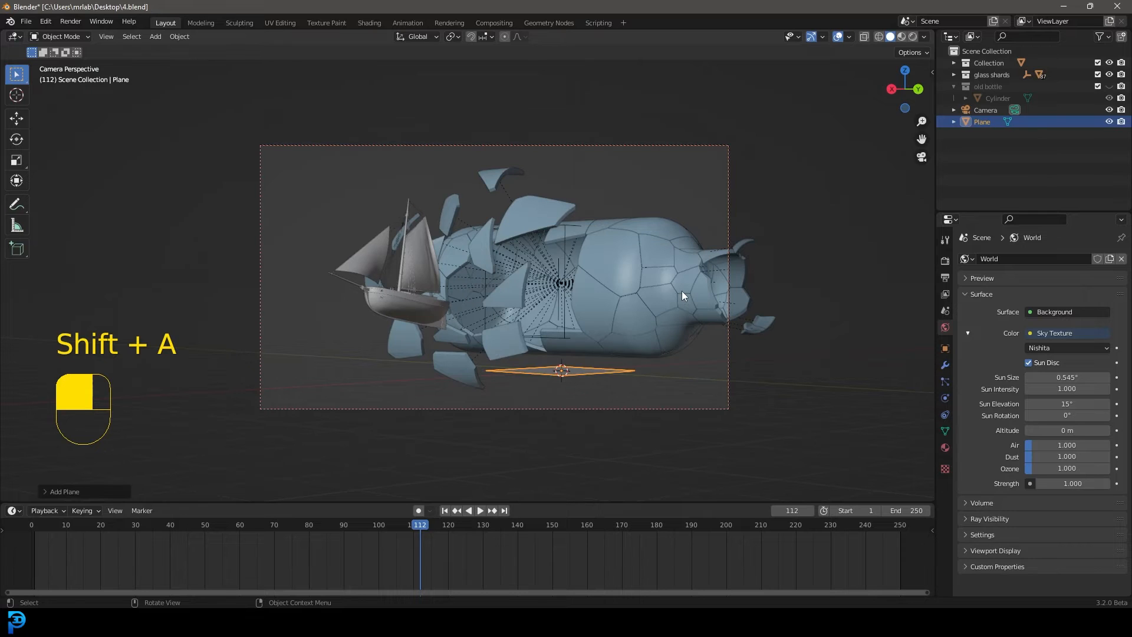
Rotate the plane 90° about the X axis and move it well behind the bottle in the top view
type("rx90")
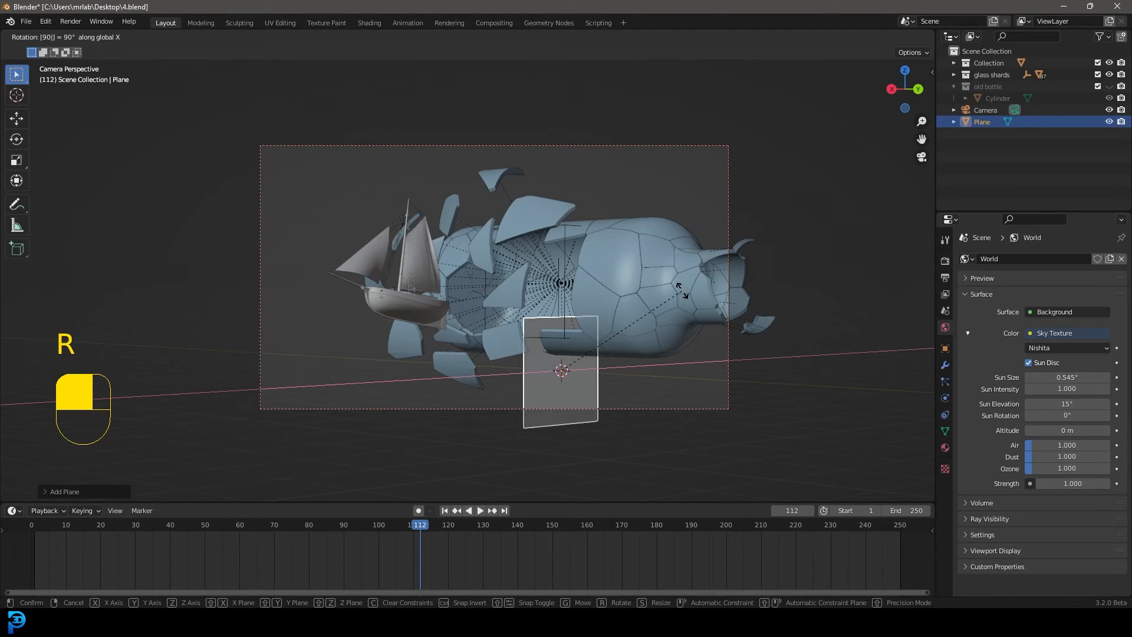
left_click(682, 291)
key("KP_7")
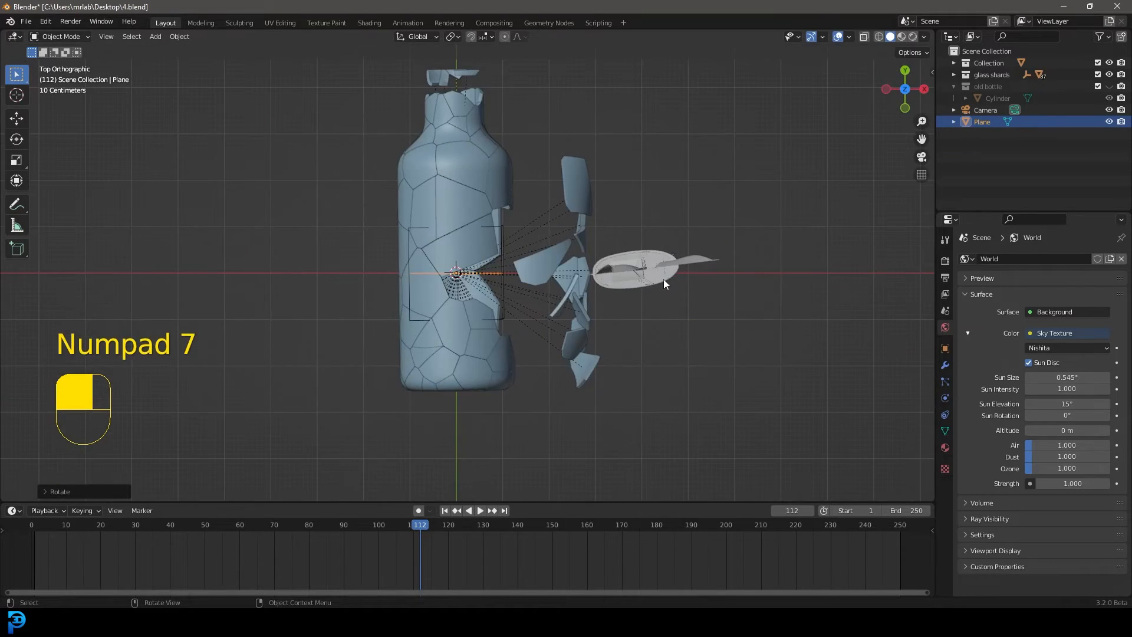
scroll(596, 472, "up", 3)
key("g")
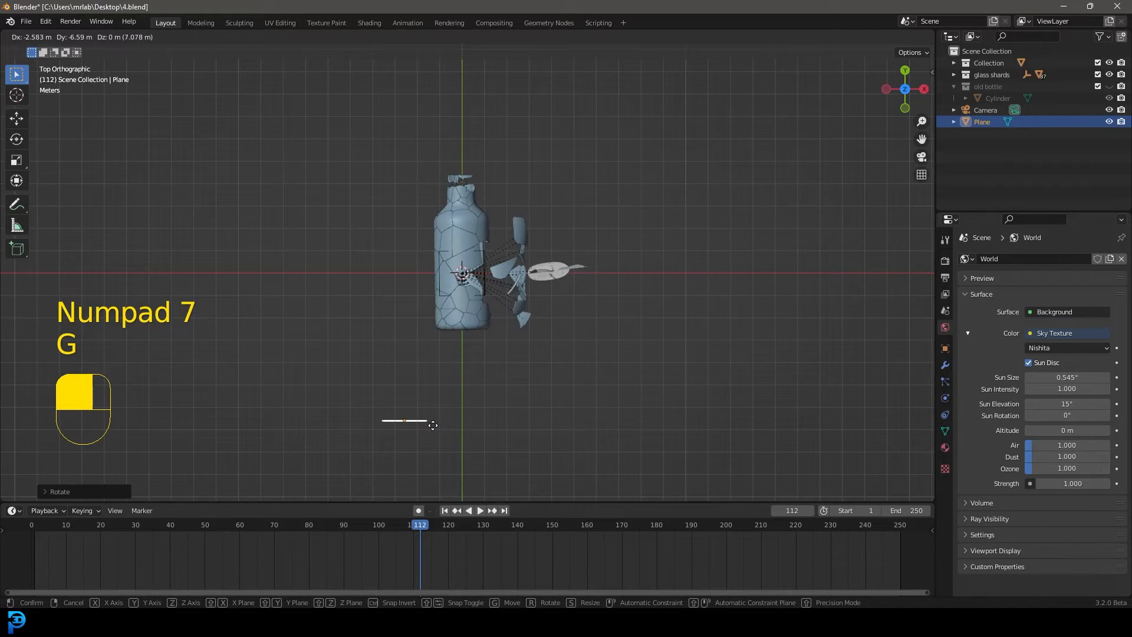
left_click(428, 443)
middle_click_drag(428, 444, 776, 135)
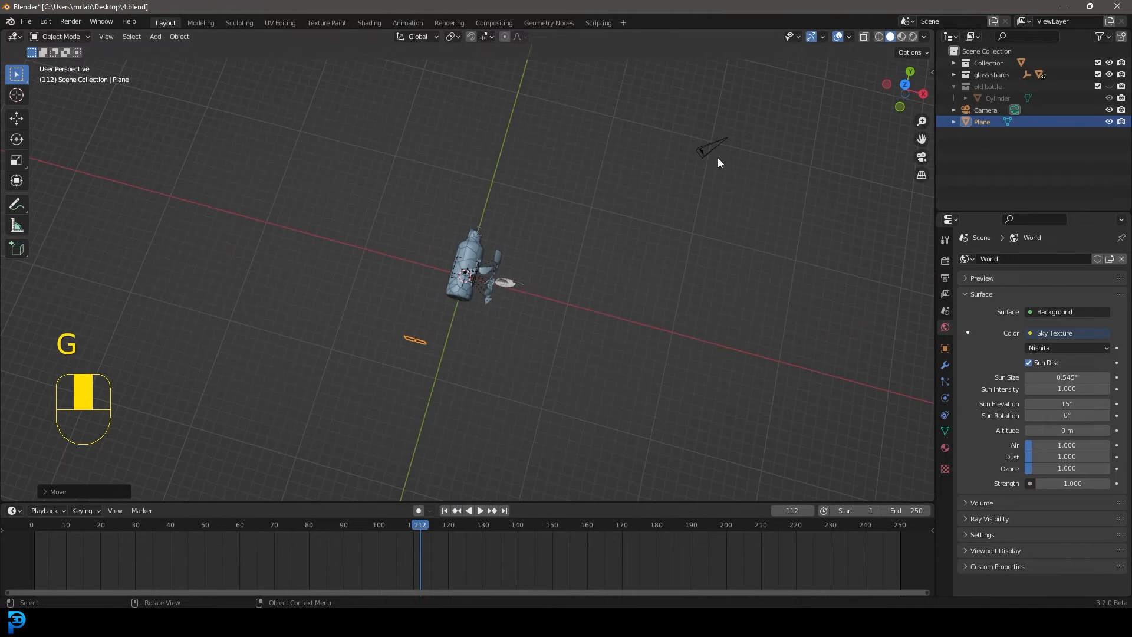
Rotate the plane about 45° in the top view to face the camera and scale it up into a large backdrop
key("KP_7")
key("r")
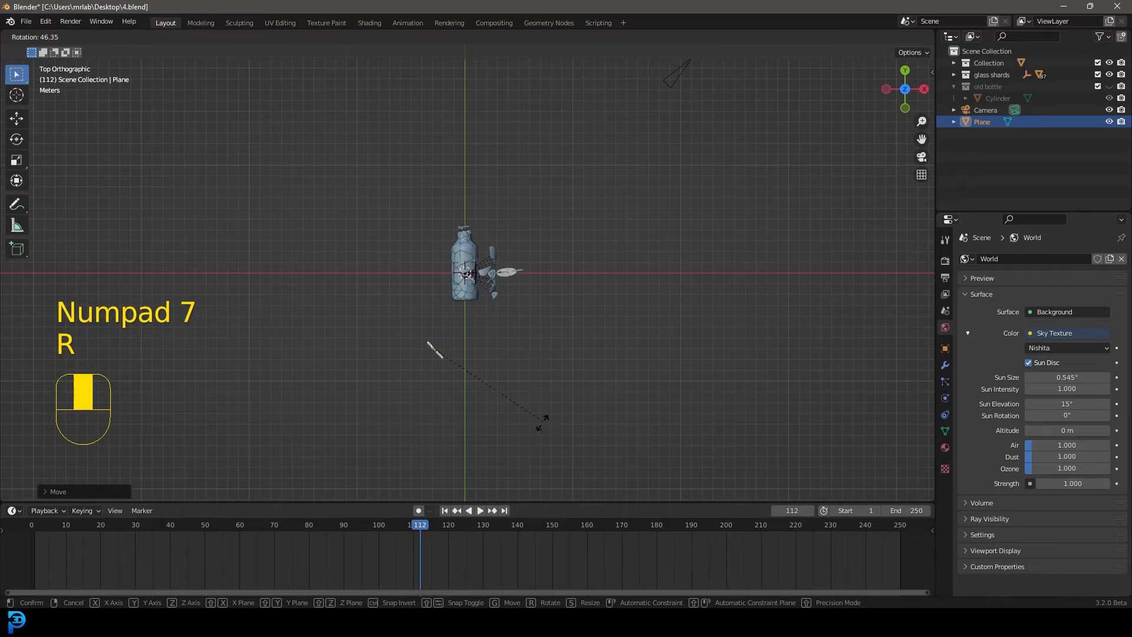
key("s")
left_click(631, 258)
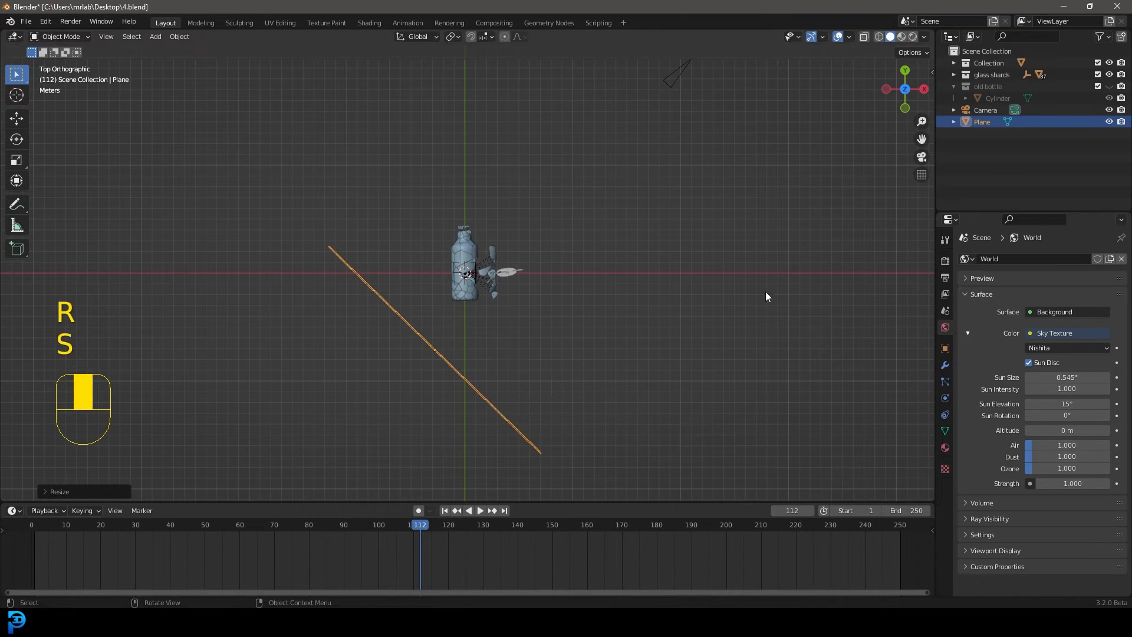
key("KP_0")
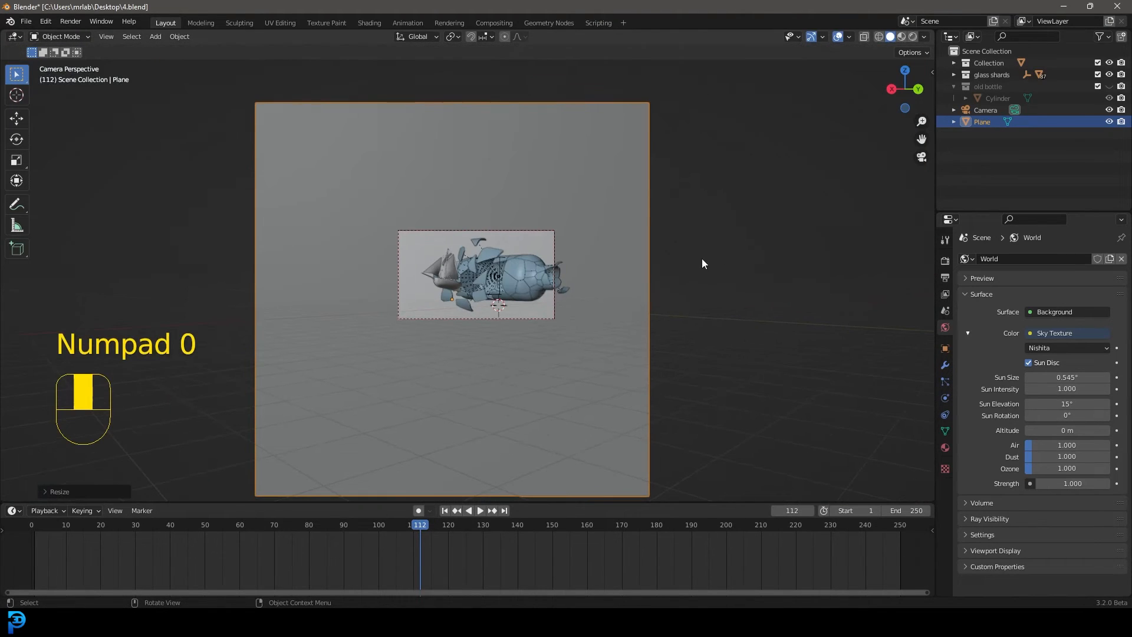
Move the backdrop plane farther back from the bottle in the top view and check its coverage through the camera
key("KP_7")
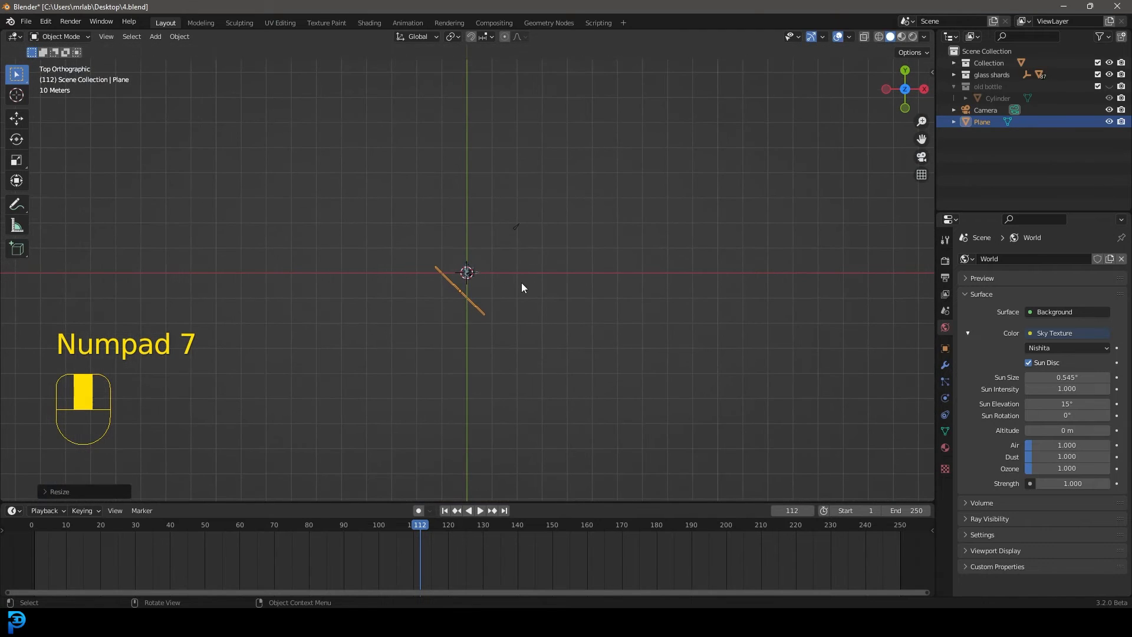
key("g")
left_click(434, 338)
key("KP_0")
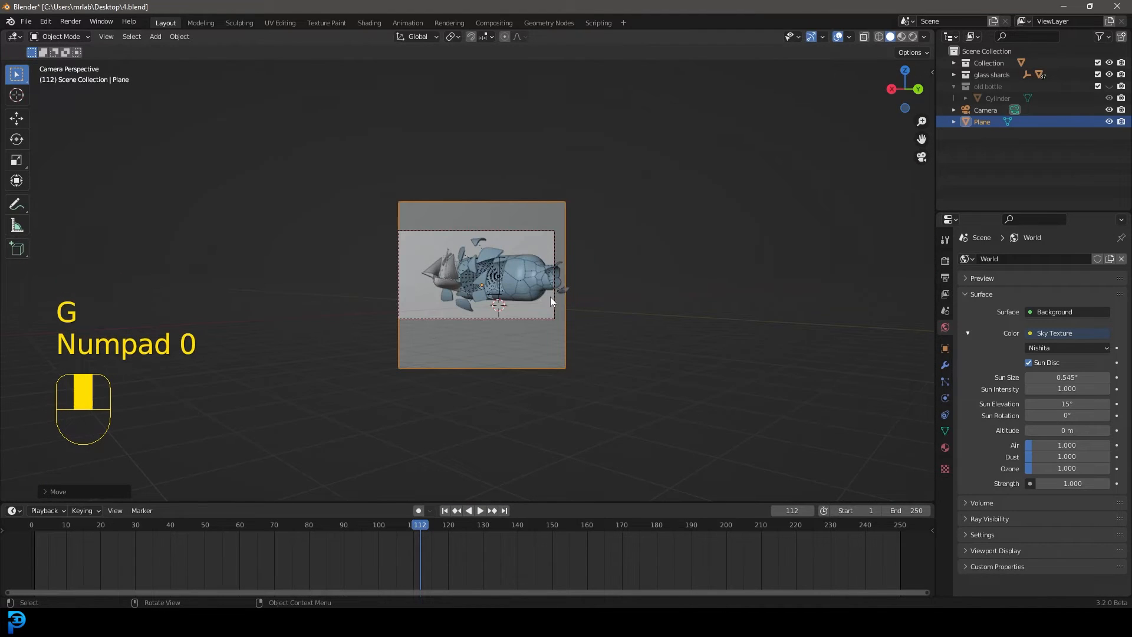
key("h")
key("ctrl+z")
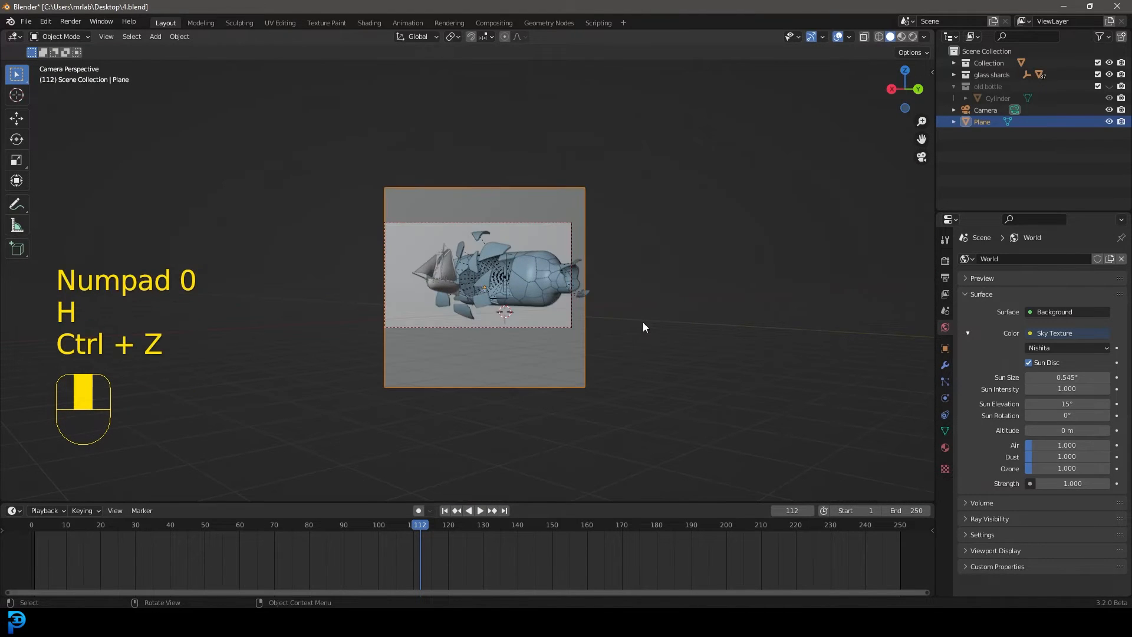
Reposition and enlarge the backdrop plane, and reduce its height so it extends slightly past the camera frame on all sides
key("g")
left_click(637, 314)
key("s")
left_click(661, 322)
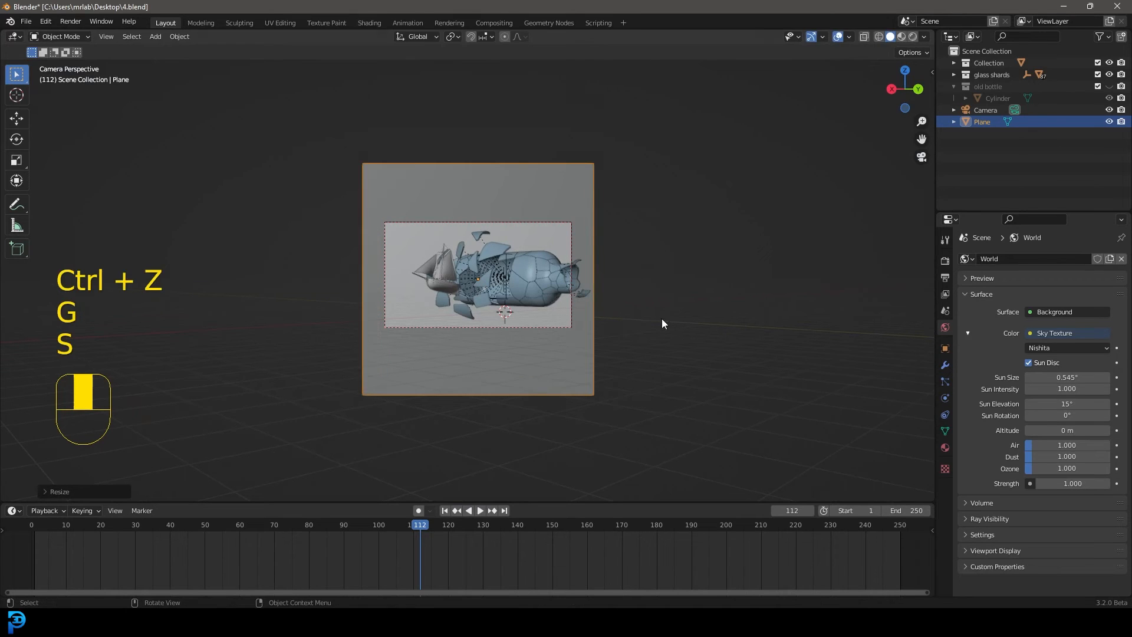
key("s")
left_click(620, 232)
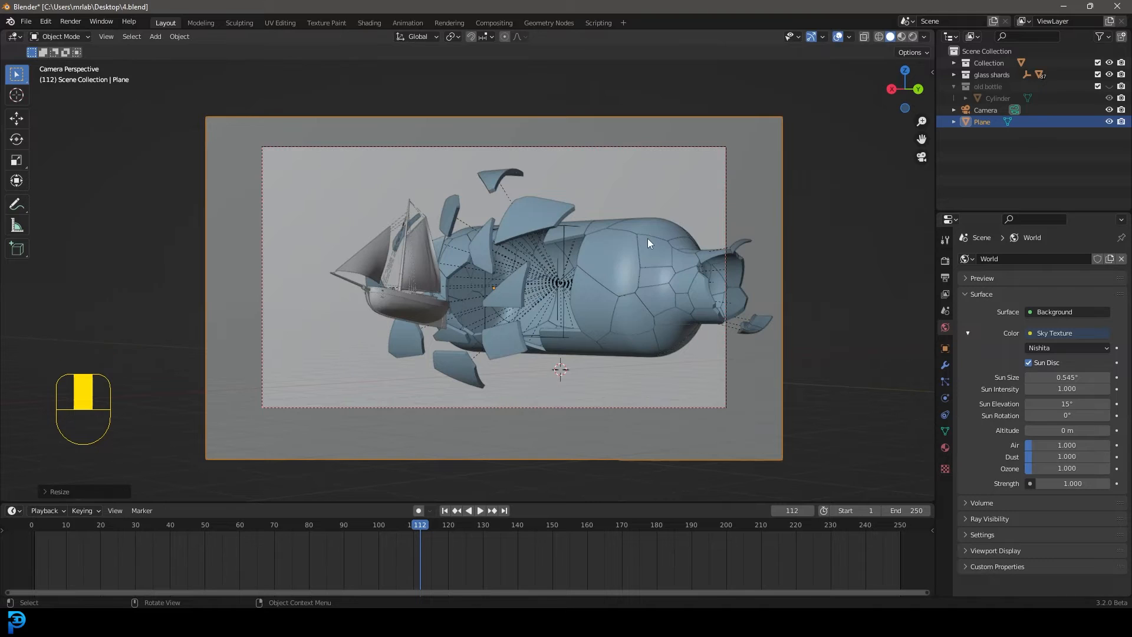
Preview the backdrop in rendered shading and return to solid shading
key("z")
left_click(639, 171)
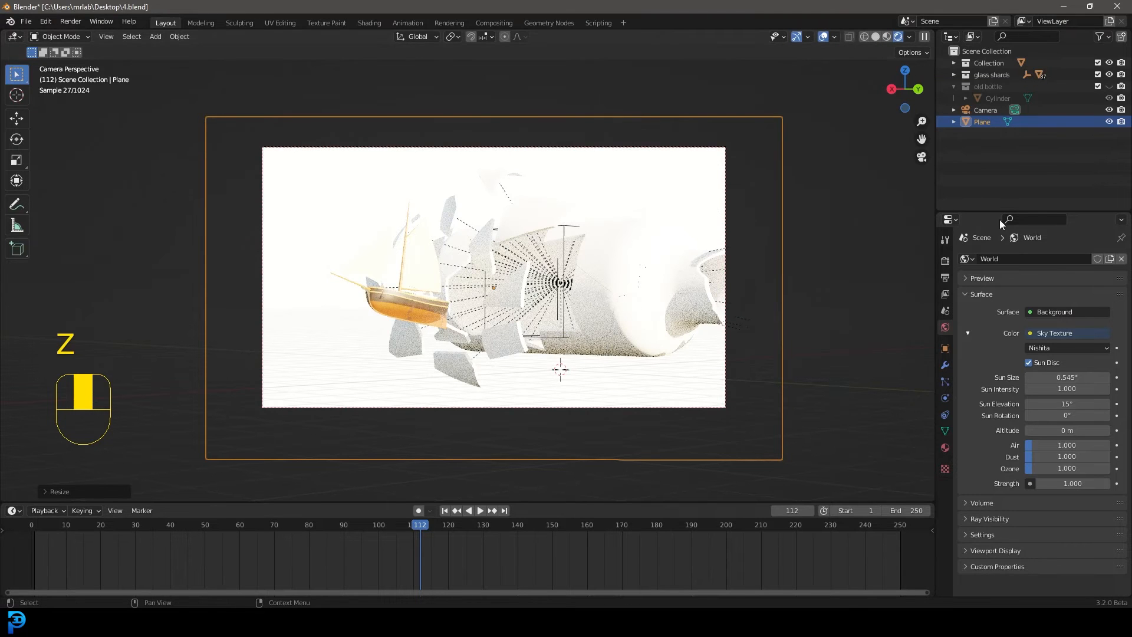
key("z")
Examine the Film settings in the render properties, including the Transparent option
left_click(946, 264)
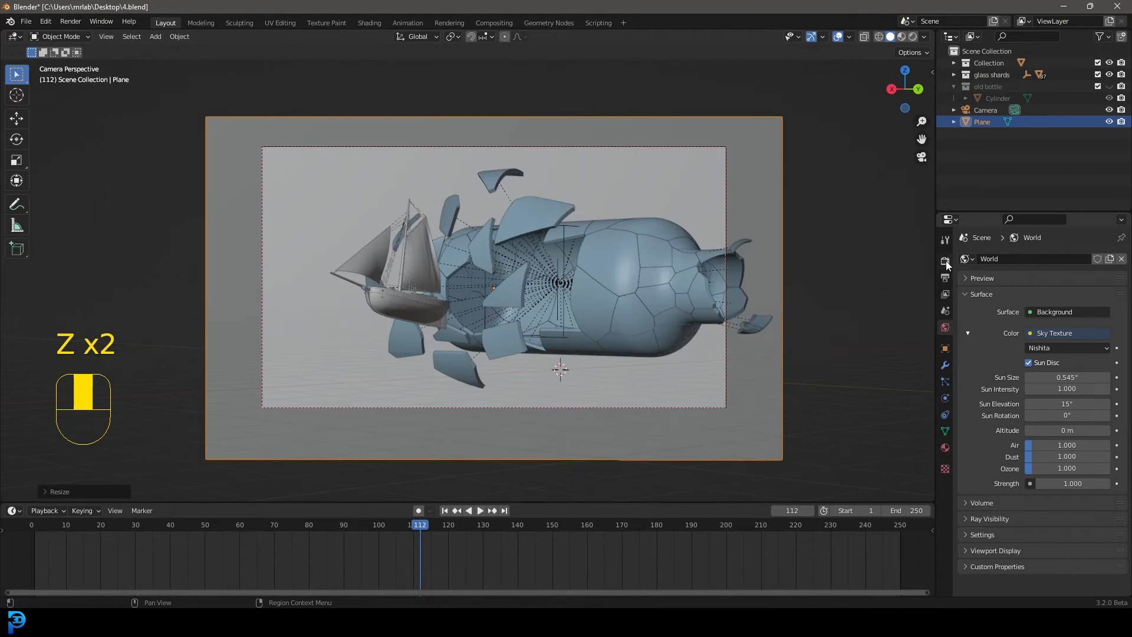
left_click(945, 261)
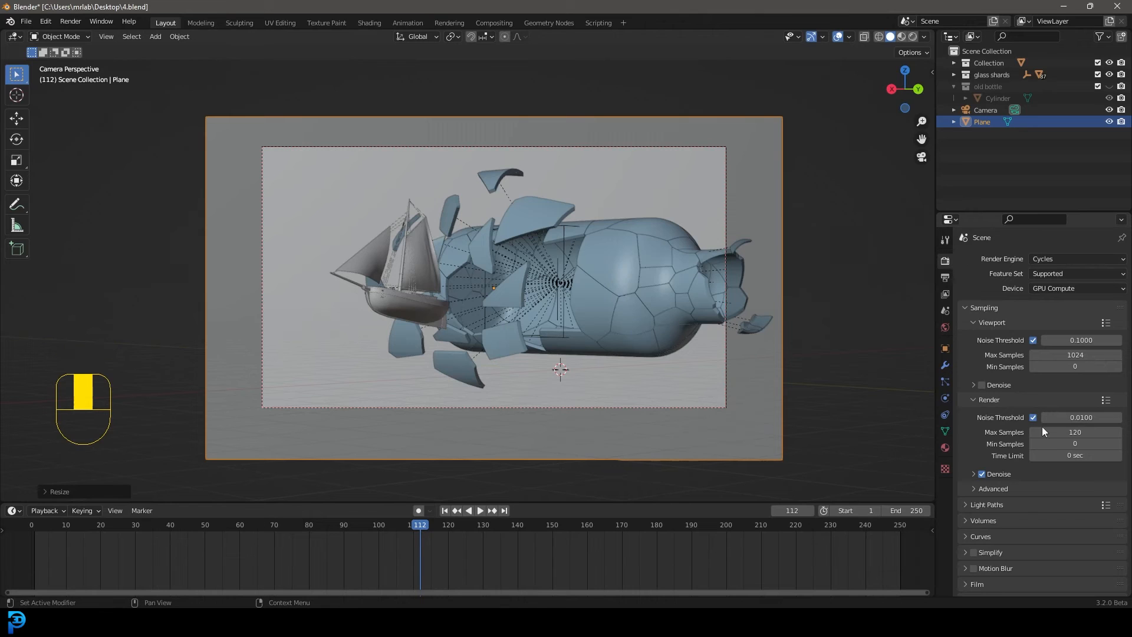
scroll(987, 557, "down", 1)
left_click(979, 562)
scroll(1006, 558, "down", 2)
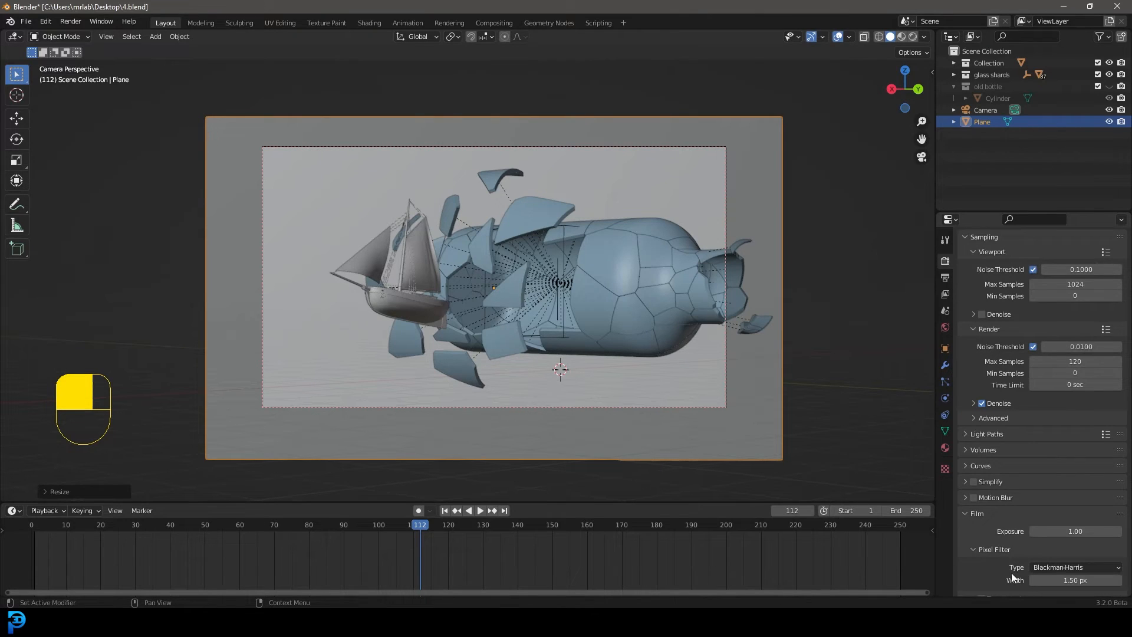
scroll(1002, 561, "down", 3)
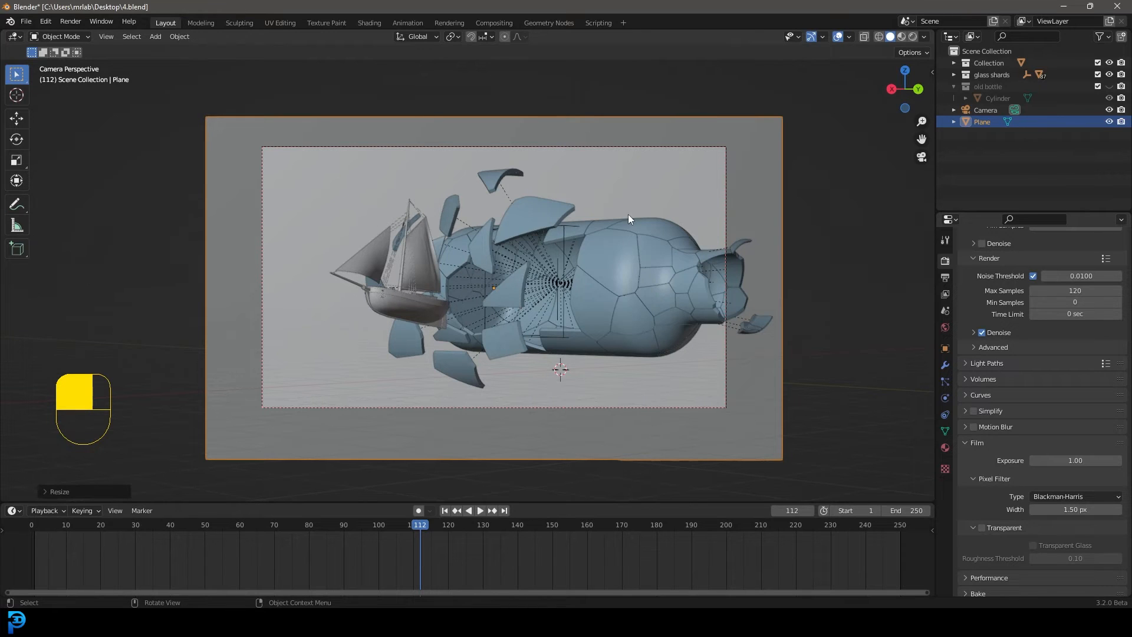
Nudge the backdrop plane and give it a new material with a black base colour and 0.264 roughness
key("g")
left_click(780, 209)
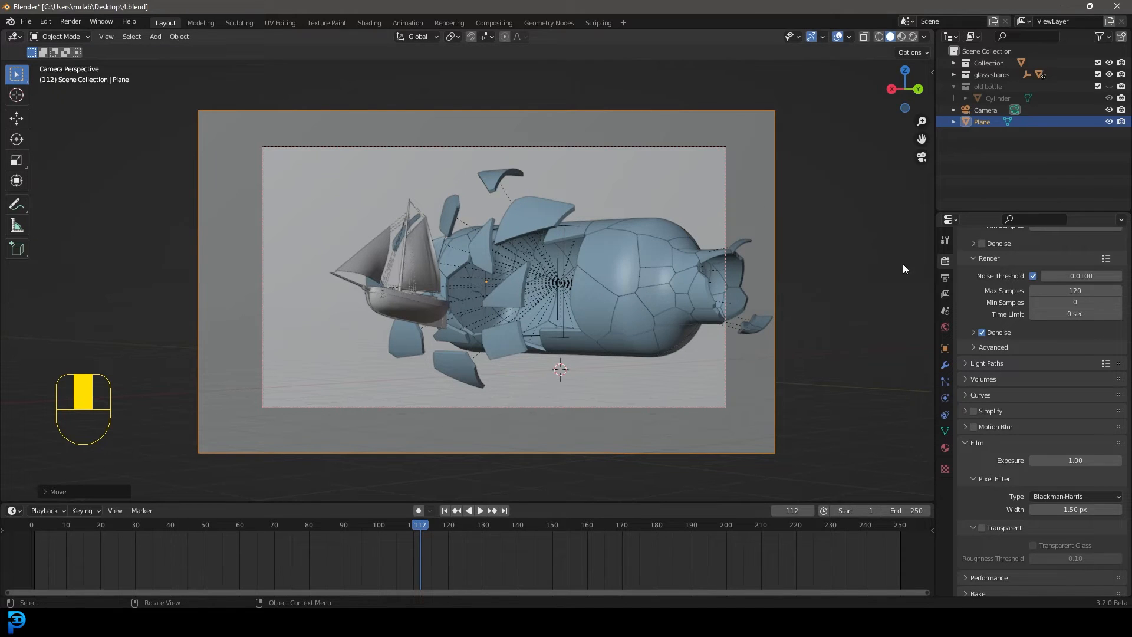
left_click(944, 447)
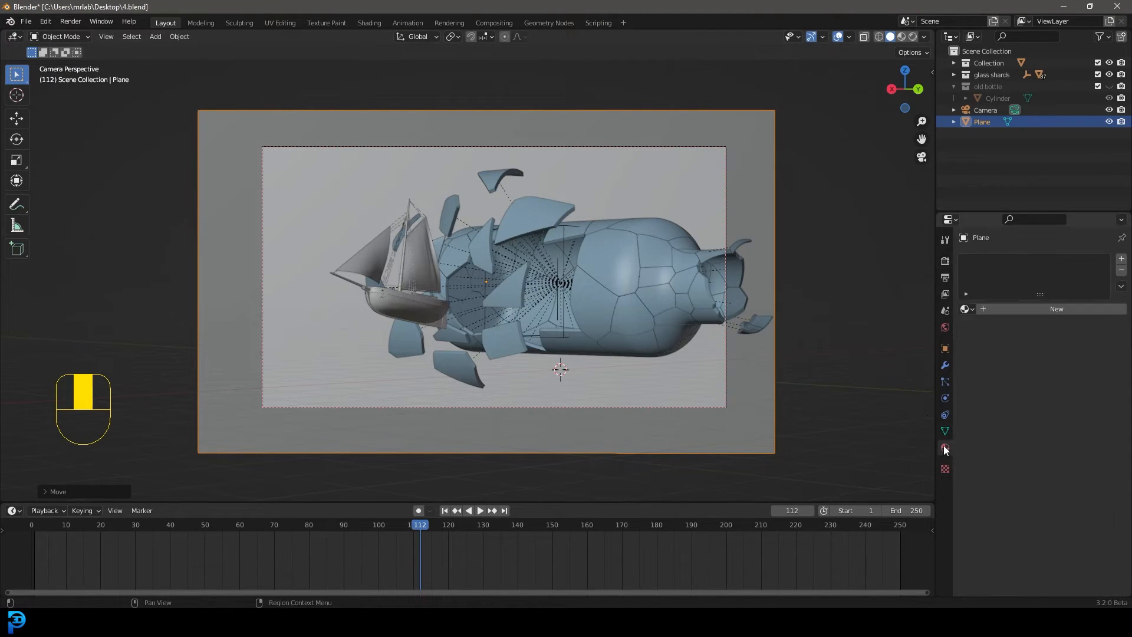
left_click(1033, 310)
left_click(1073, 413)
left_click_drag(1099, 320, 1110, 338)
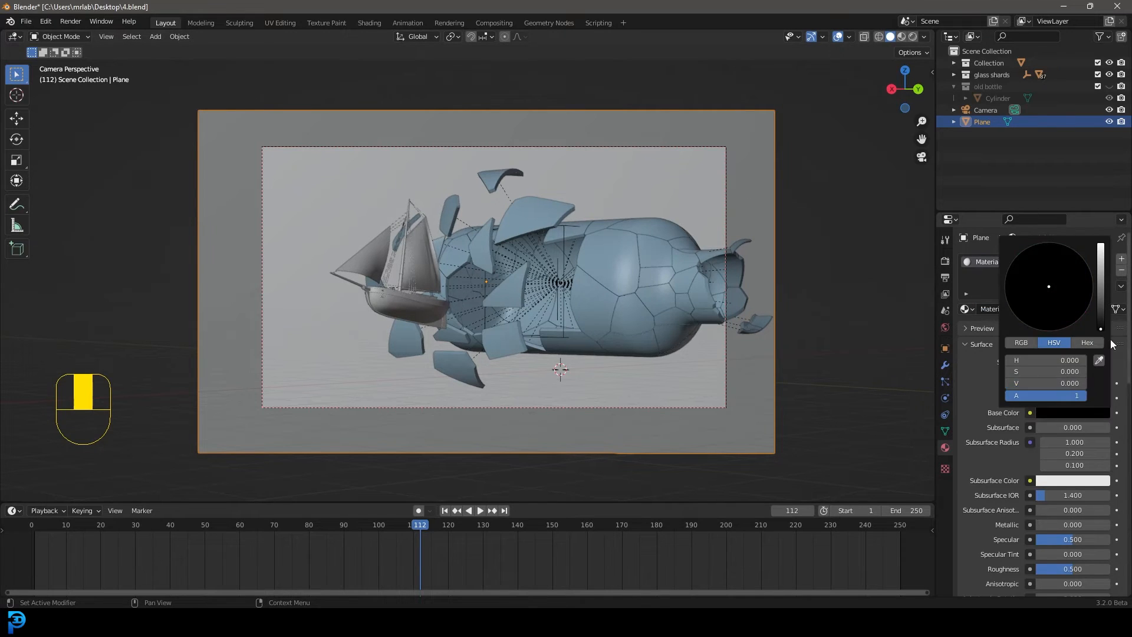
scroll(1026, 486, "down", 5)
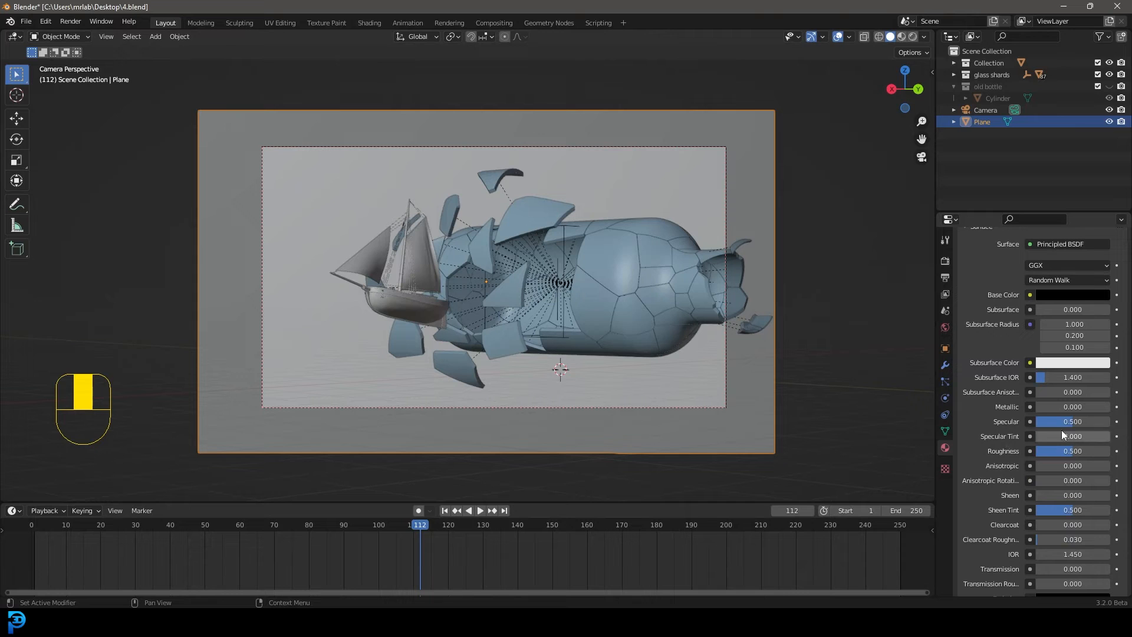
left_click_drag(1071, 451, 1056, 451)
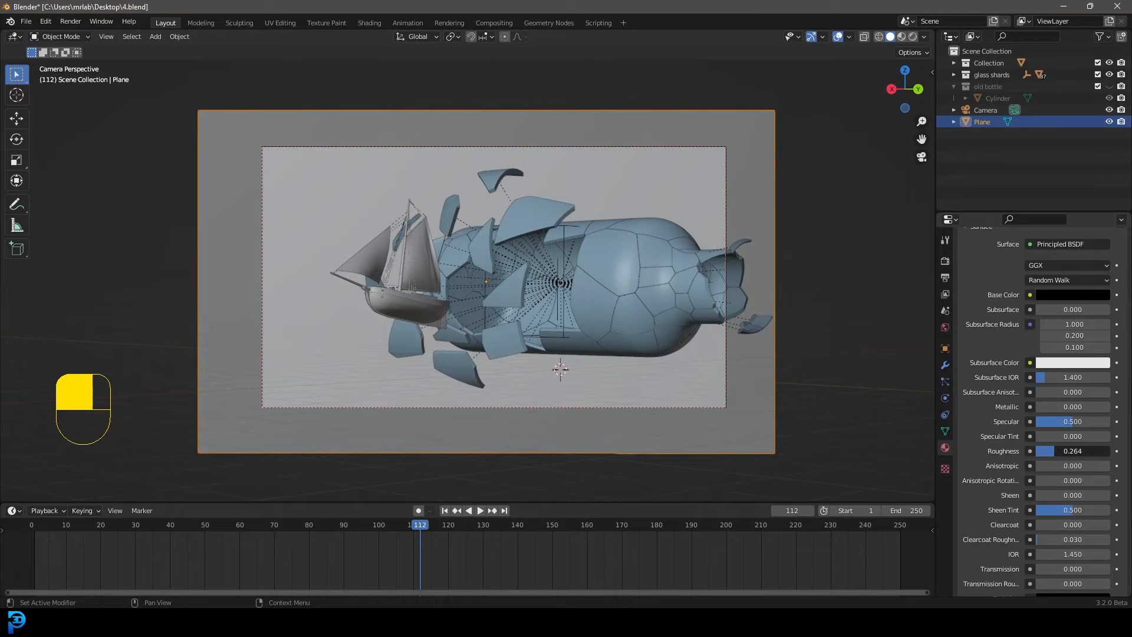
Set the world background strength to 0.2 while viewing the scene in rendered shading
key("z")
left_click(778, 323)
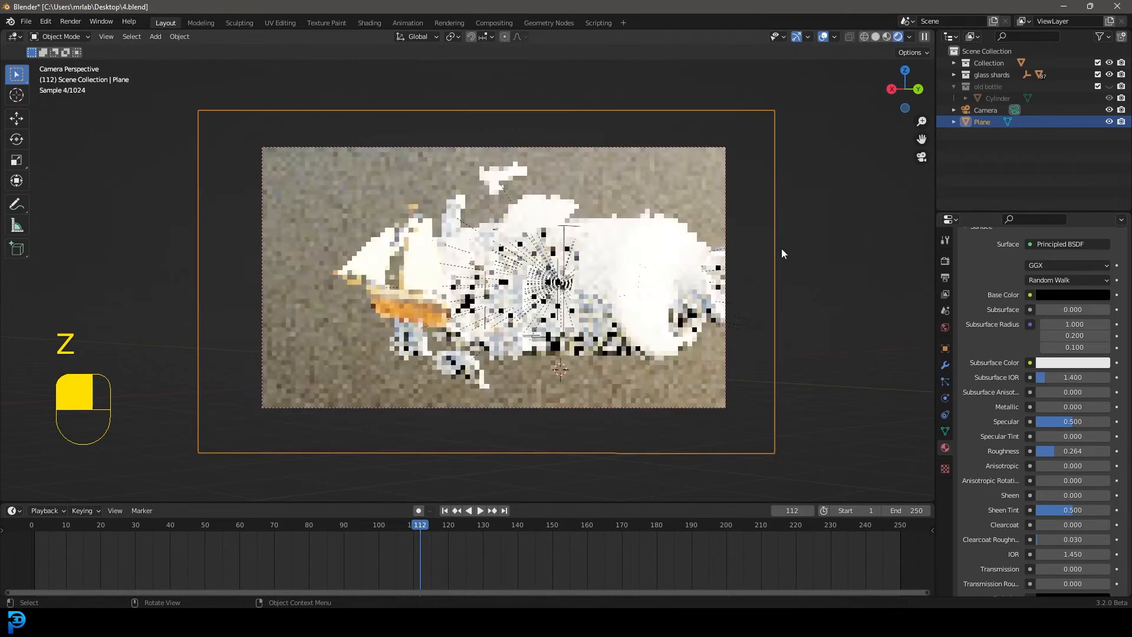
left_click(945, 327)
left_click(1068, 483)
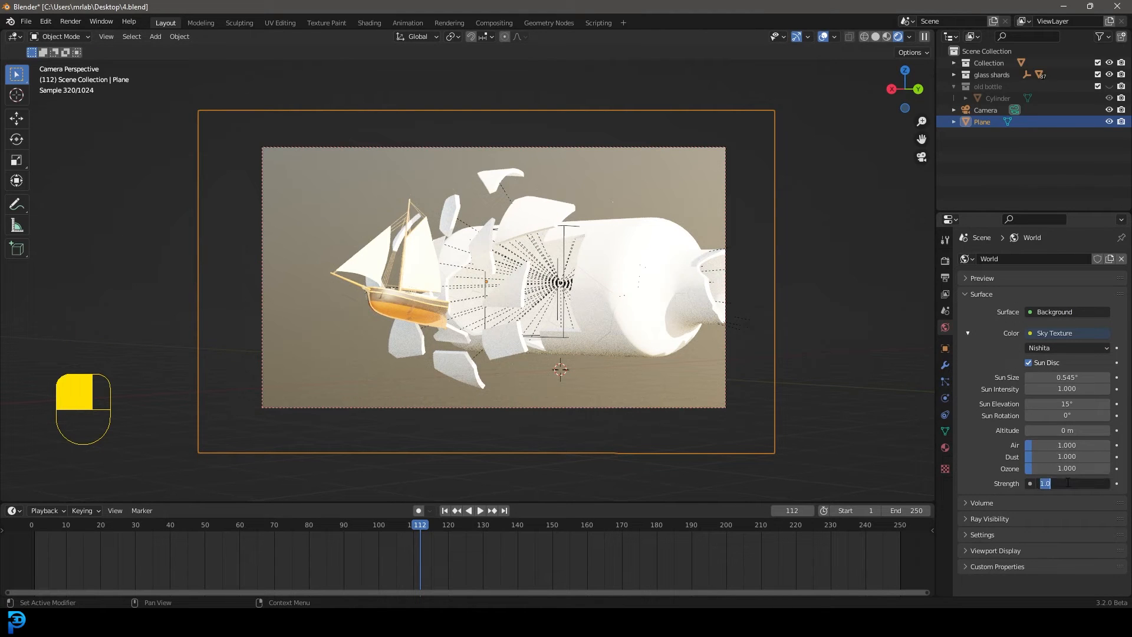
type("0.4")
key("Return")
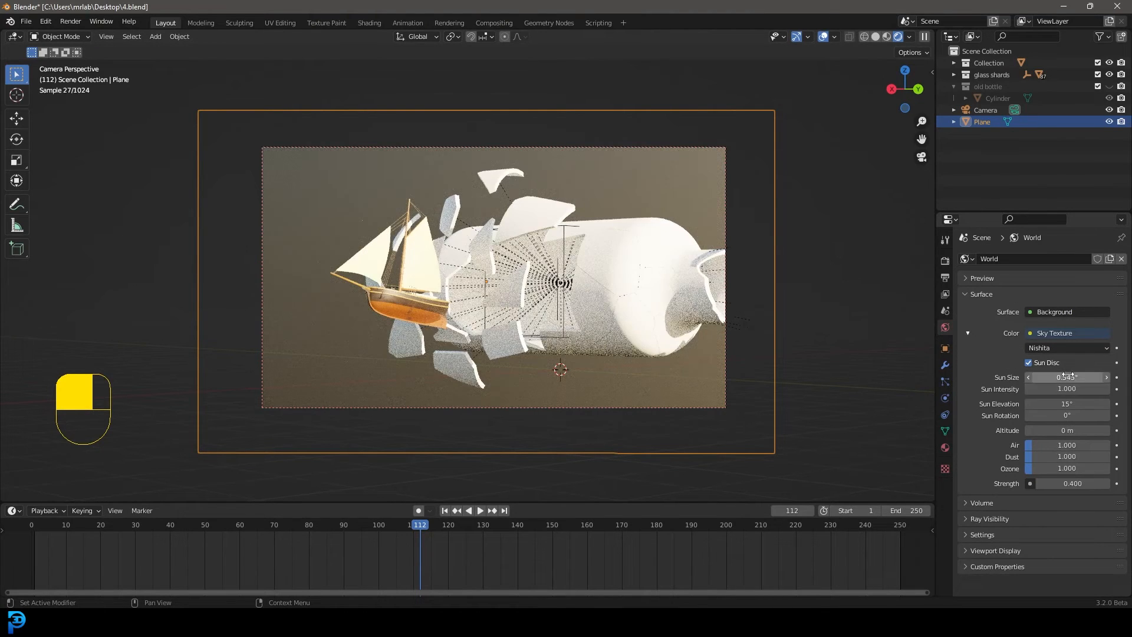
left_click(1041, 482)
left_click(1042, 482)
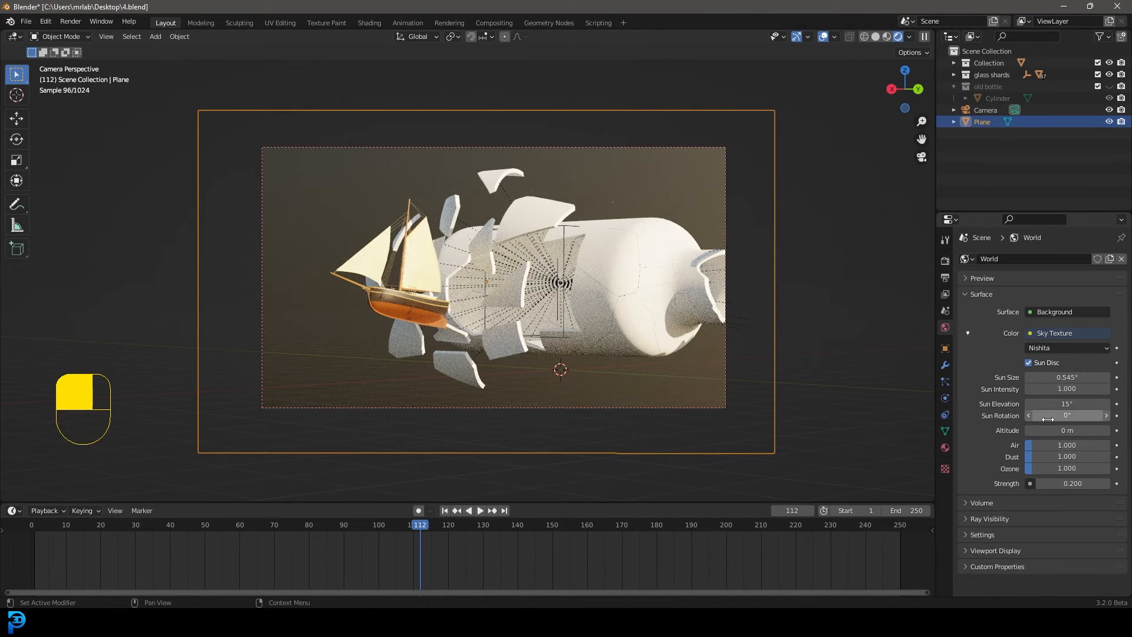
Set the sky's sun rotation to 103° and save the project
mouse_move(1072, 418)
left_mouse_down()
mouse_move(1109, 418)
mouse_move(1062, 415)
left_mouse_up()
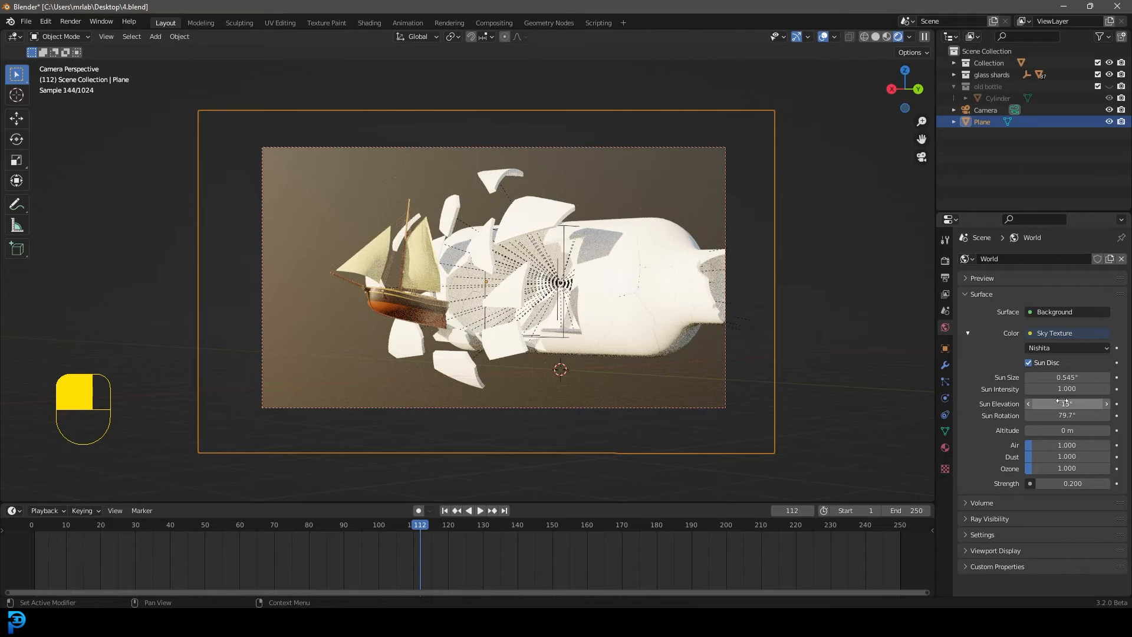
left_click_drag(1068, 415, 1092, 415)
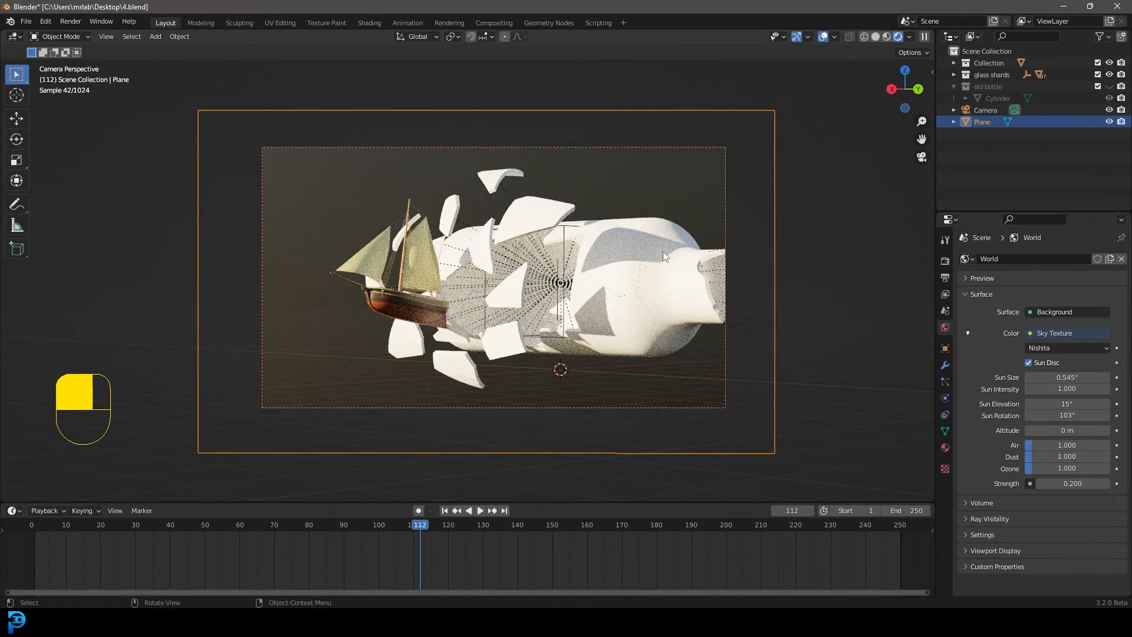
key("ctrl+s")
key("ctrl+s")
key("ctrl+s")
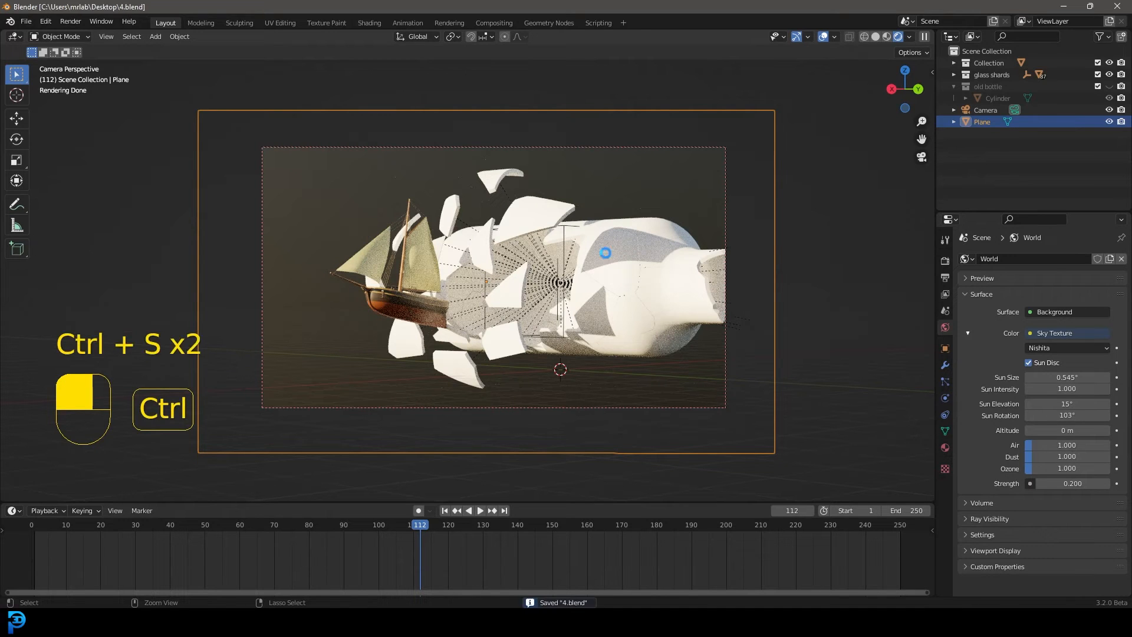
Return to solid shading, add an area light at the 3D cursor and raise it along Z above the bottle
key("z")
left_click(551, 249)
key("shift+a")
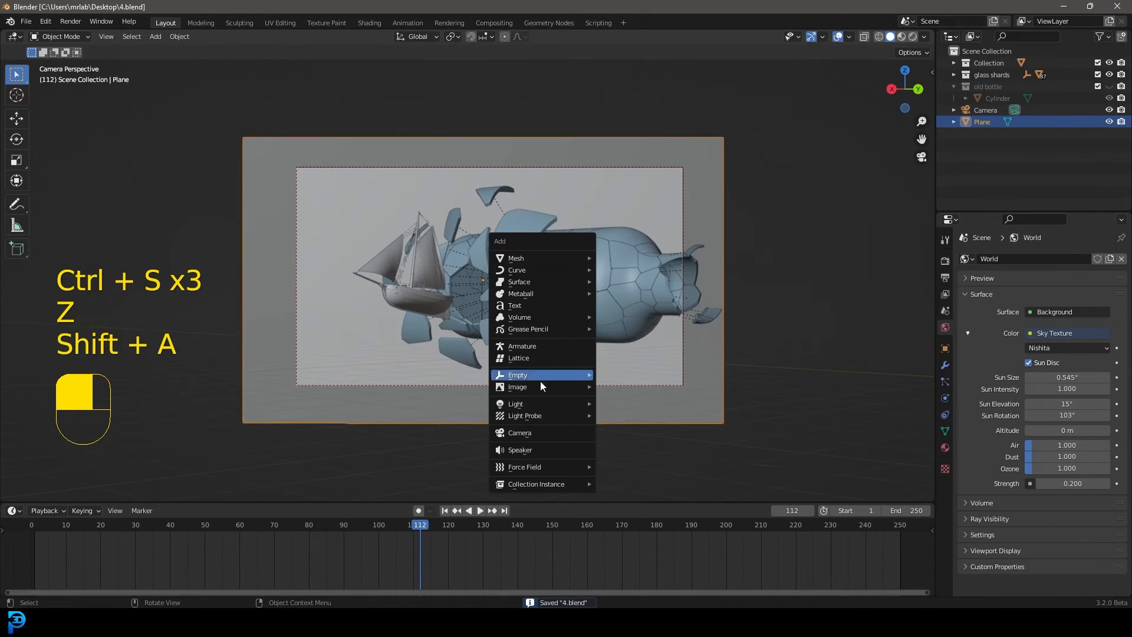
mouse_move(533, 403)
scroll(645, 448, "down", 2)
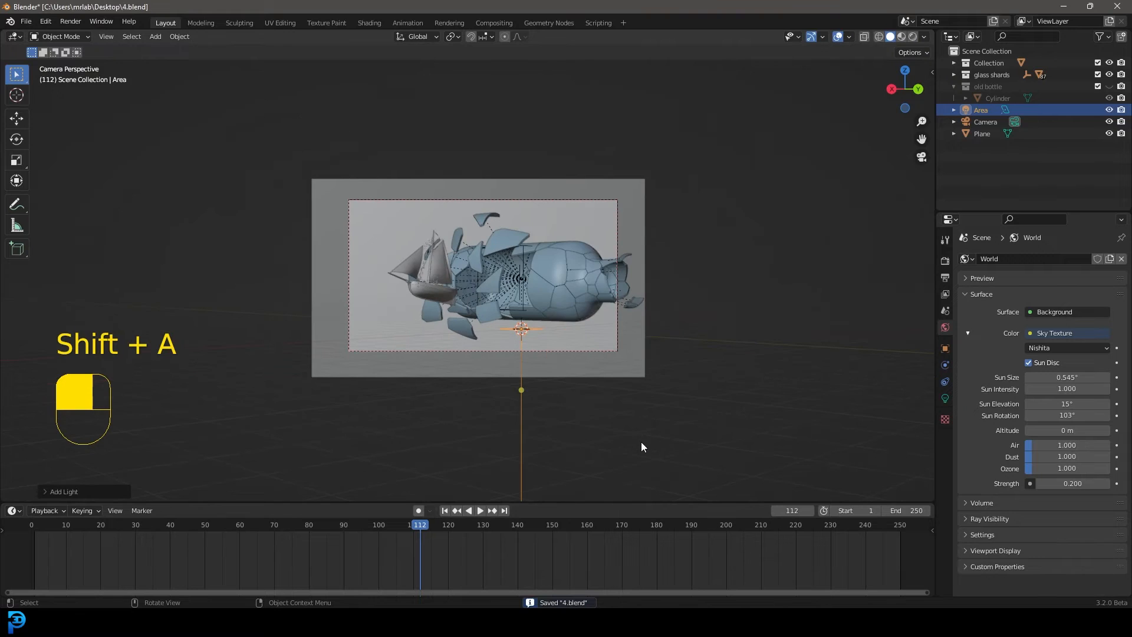
key("g")
key("z")
left_click(616, 266)
middle_click_drag(616, 267, 622, 295)
Scale up the area light and stretch it along the Y axis so it spans the bottle's length
key("s")
key("s")
key("y")
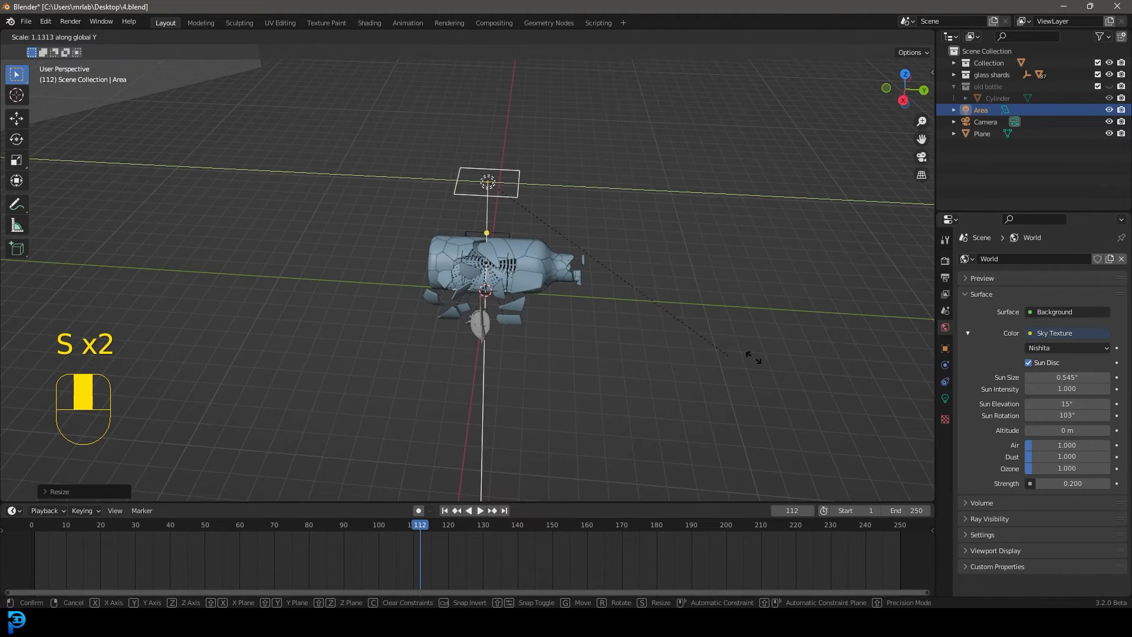
left_click(326, 381)
Set the area light's power to 120 W and preview it in rendered shading through the camera
left_click(945, 398)
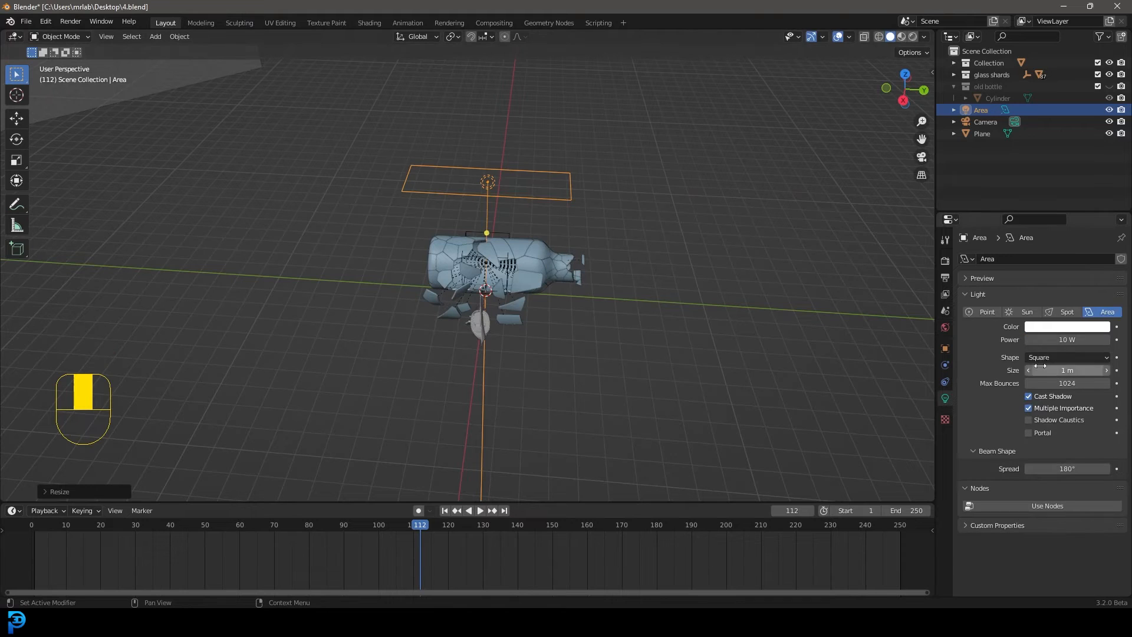
left_click(1054, 341)
type("120")
key("Return")
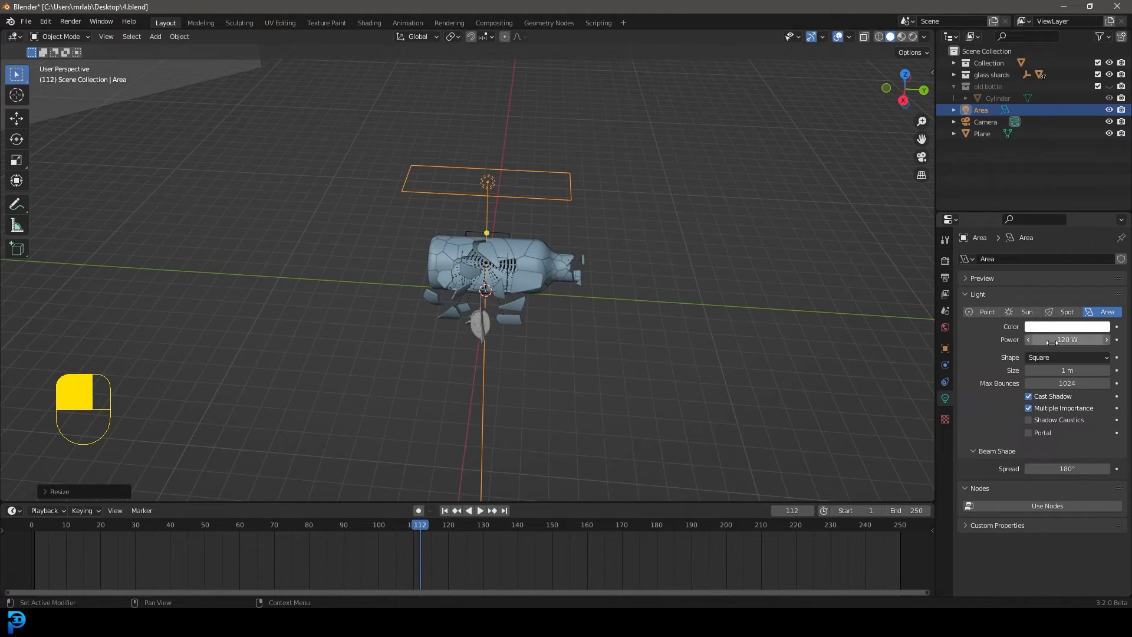
key("z")
left_click(669, 156)
key("KP_0")
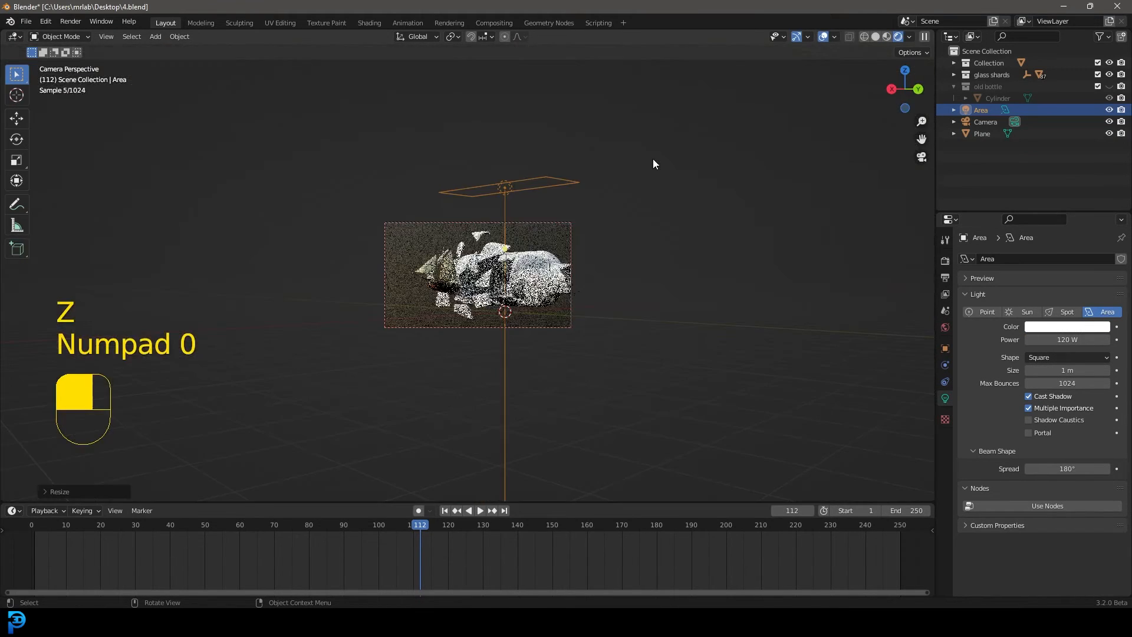
Raise the area light further along Z and place a duplicate of it below the bottle
key("g")
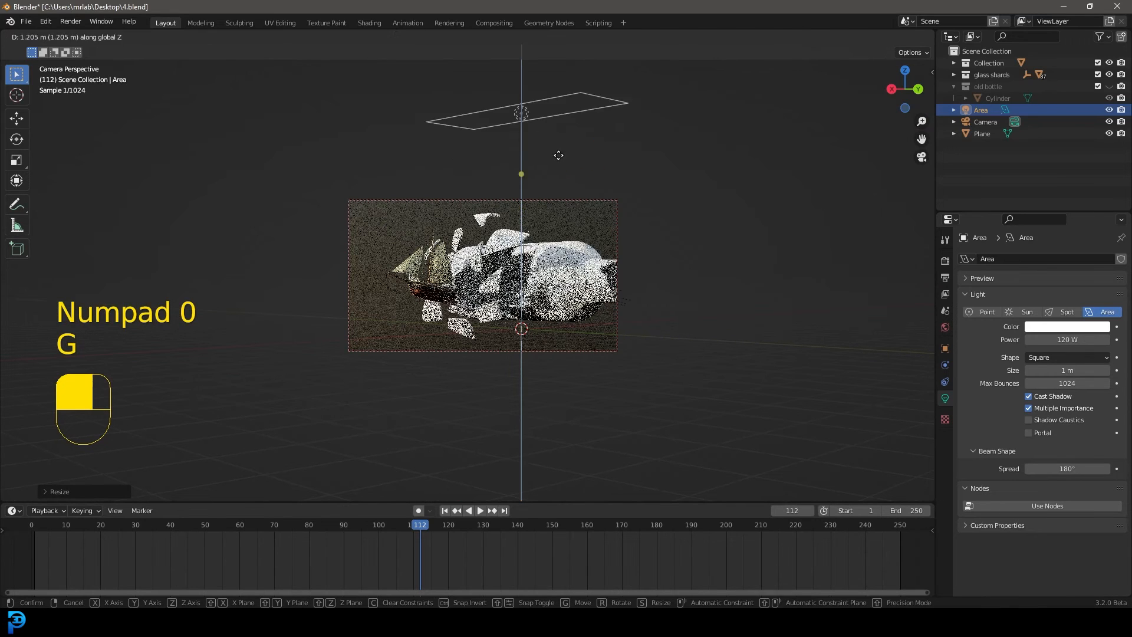
middle_click(557, 157)
key("shift+d")
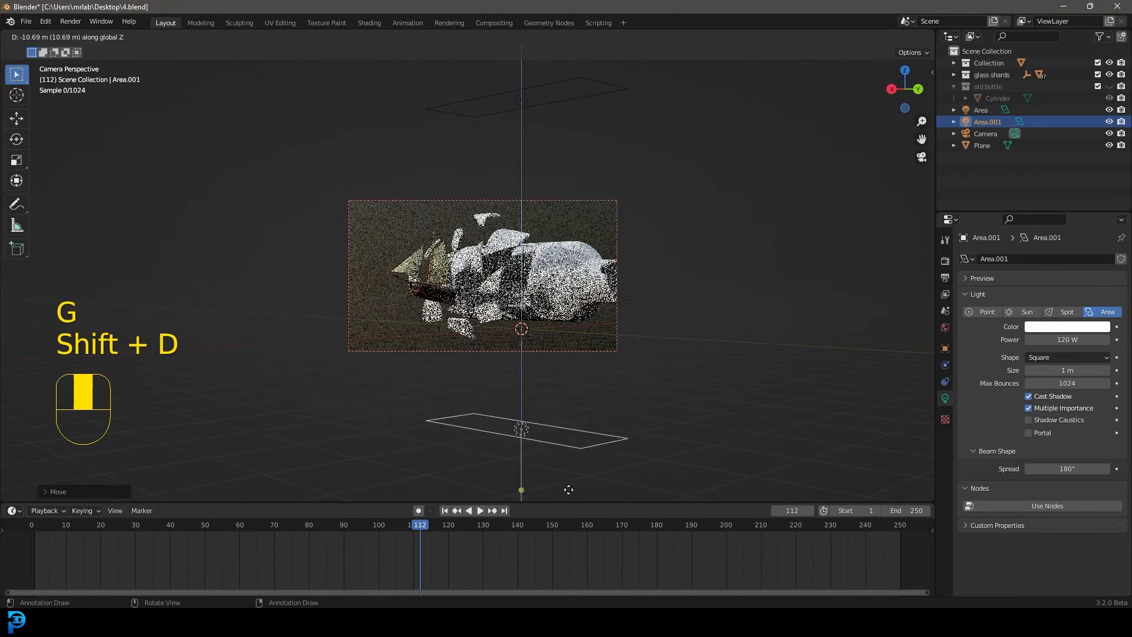
left_click(566, 490)
Rotate the duplicated area light to aim up at the bottle, move it below the ship's side, and return to the camera view
middle_click_drag(665, 284, 613, 284)
key("r")
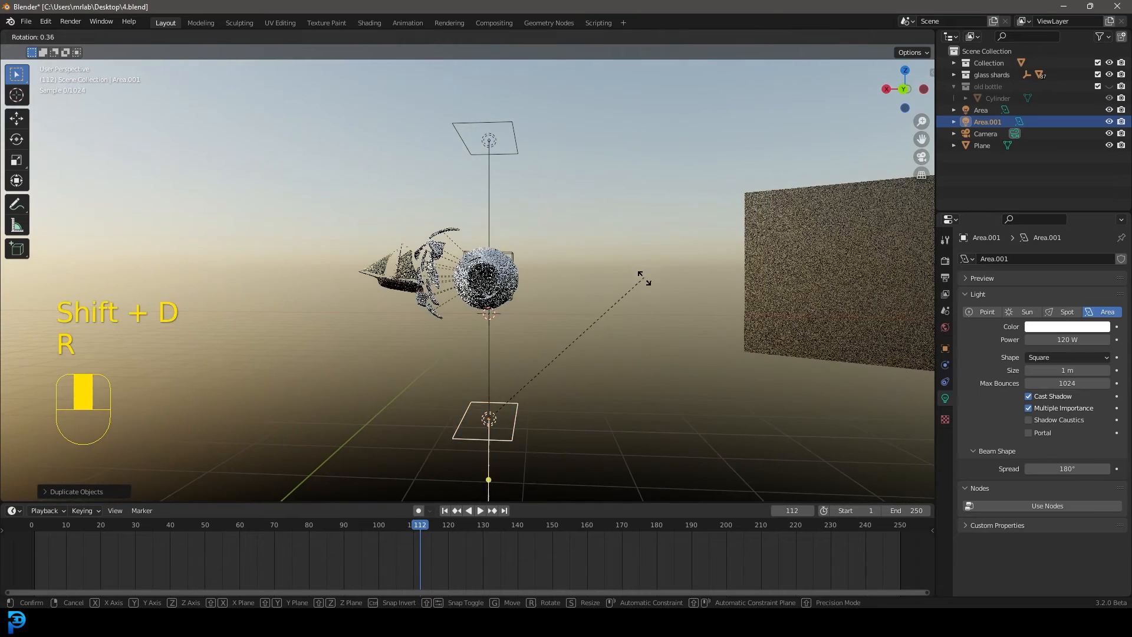
left_click(423, 444)
key("g")
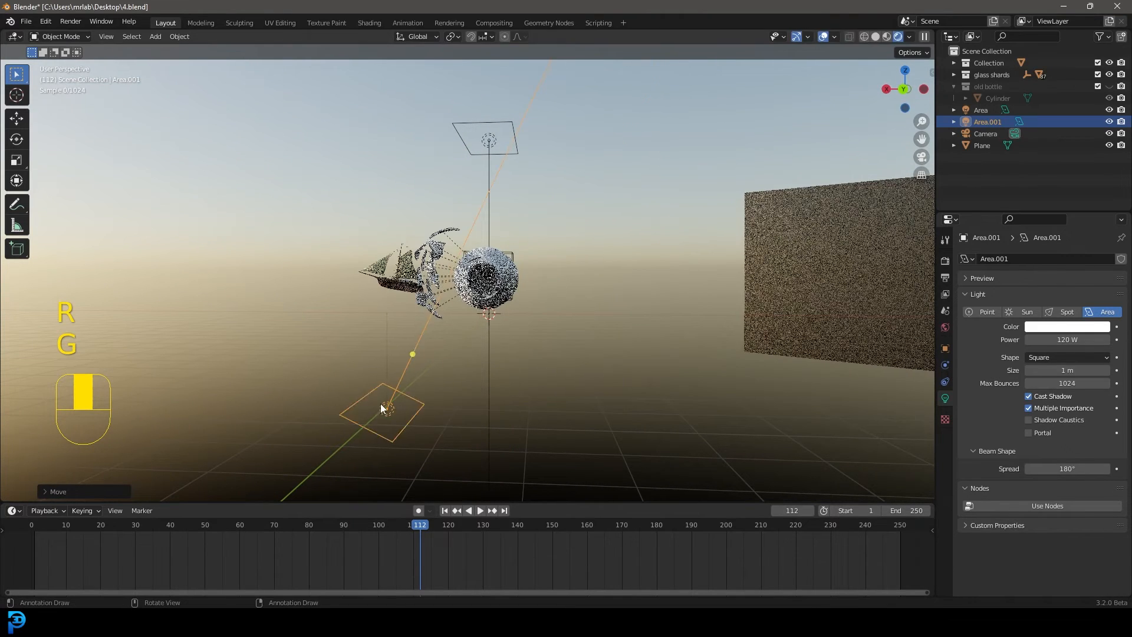
key("KP_0")
left_click(382, 392)
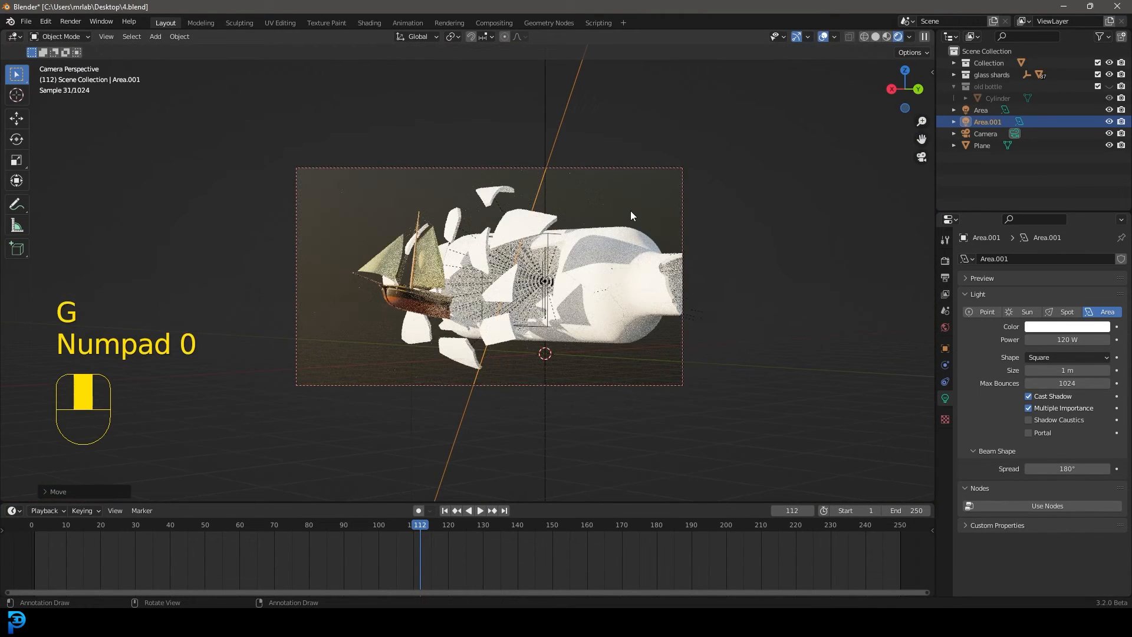
Select a shard on the upper part of the bottle and show its glass material in the Shading workspace with a rendered camera preview
left_click(947, 261)
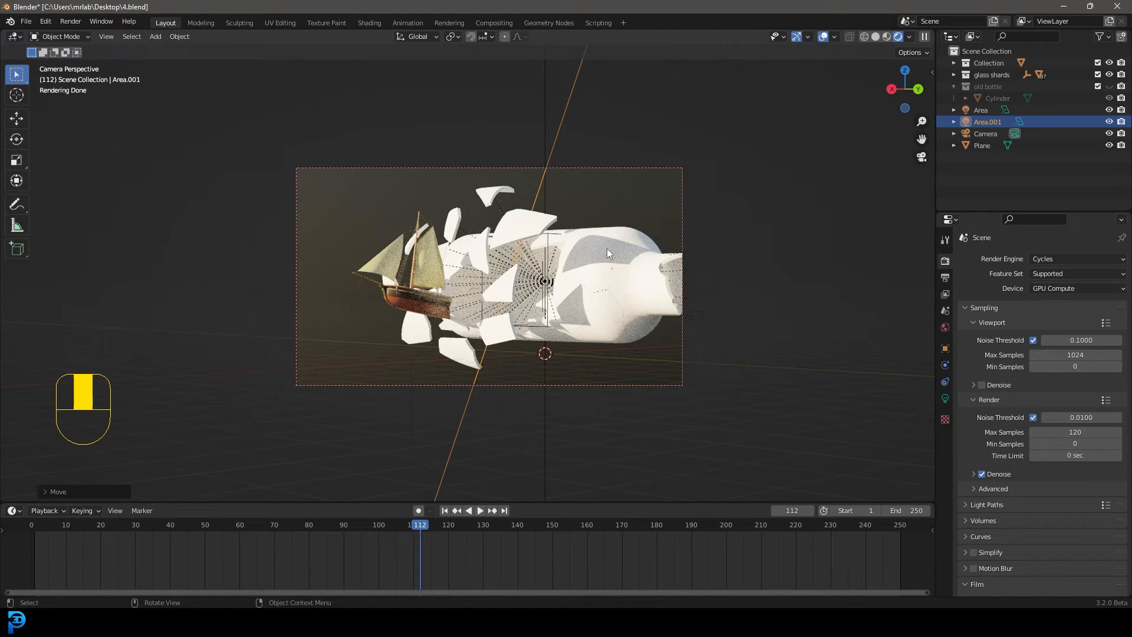
left_click(521, 223)
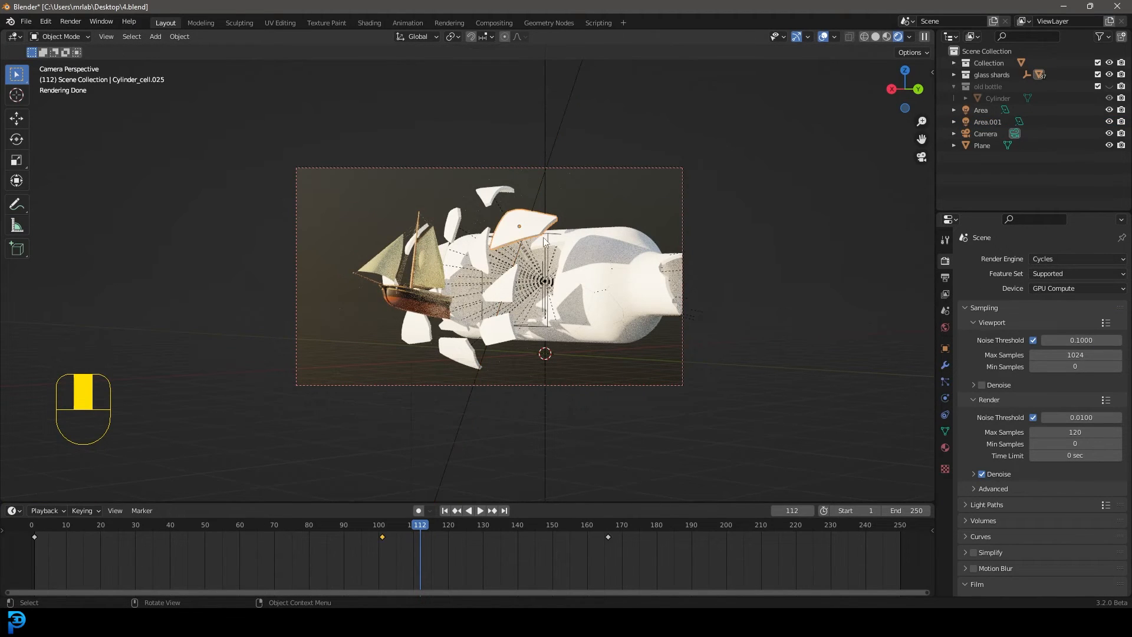
left_click(365, 21)
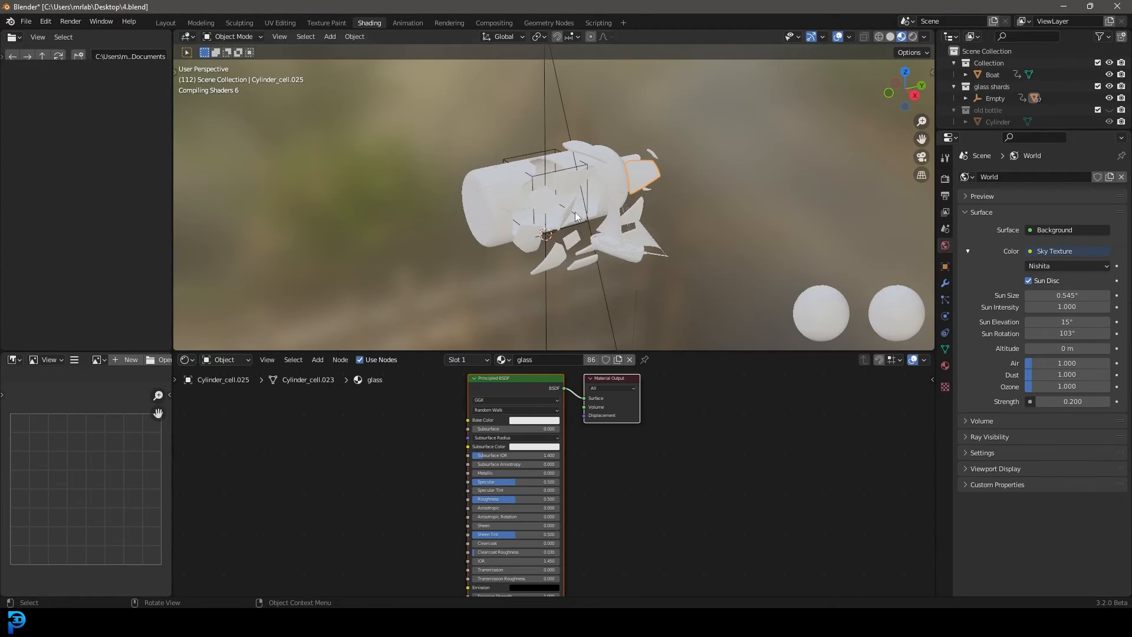
scroll(656, 249, "down", 2)
key("z")
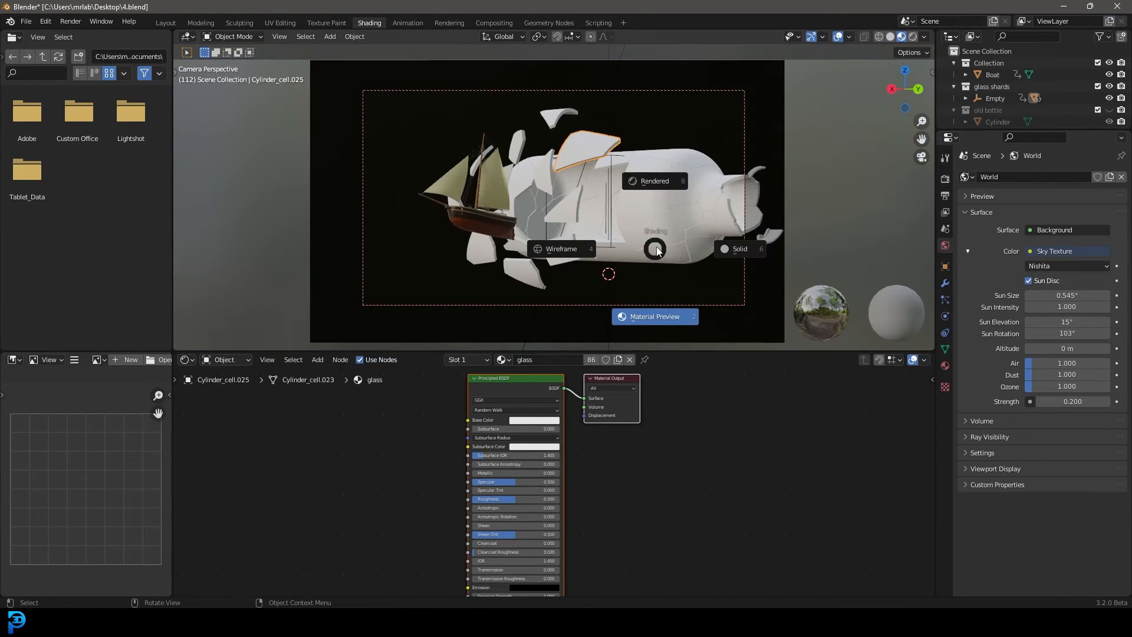
left_click(649, 183)
scroll(652, 470, "up", 1)
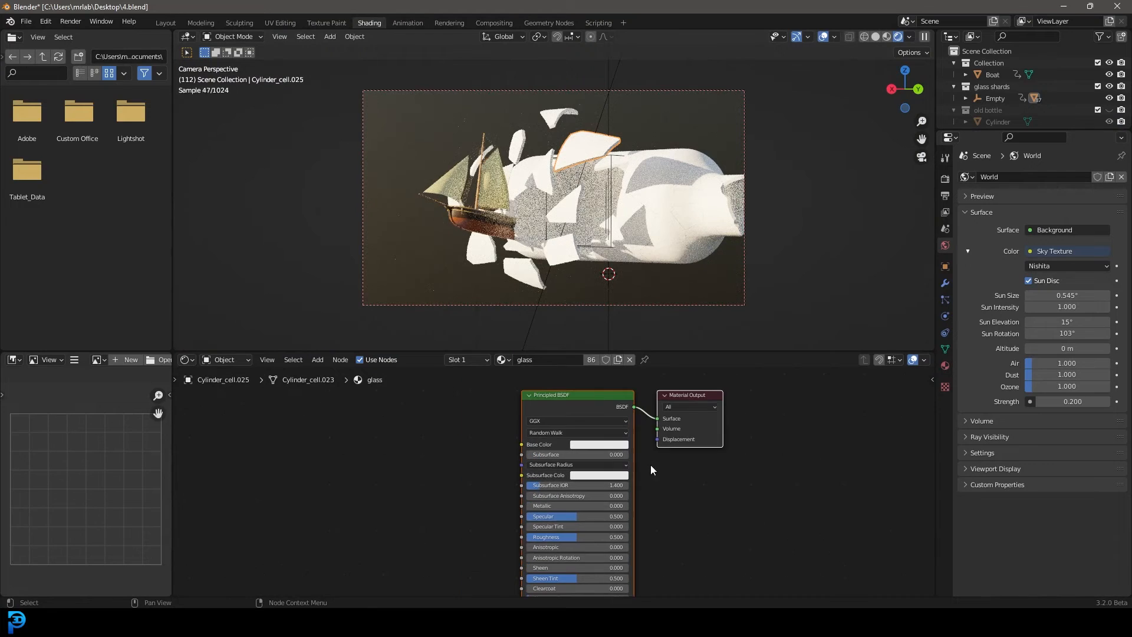
Raise the glass material's Transmission to full and lower its Roughness to 0.186
middle_click_drag(380, 461, 503, 483)
scroll(503, 483, "up", 4)
middle_click_drag(587, 483, 463, 344)
middle_click_drag(631, 565, 595, 530)
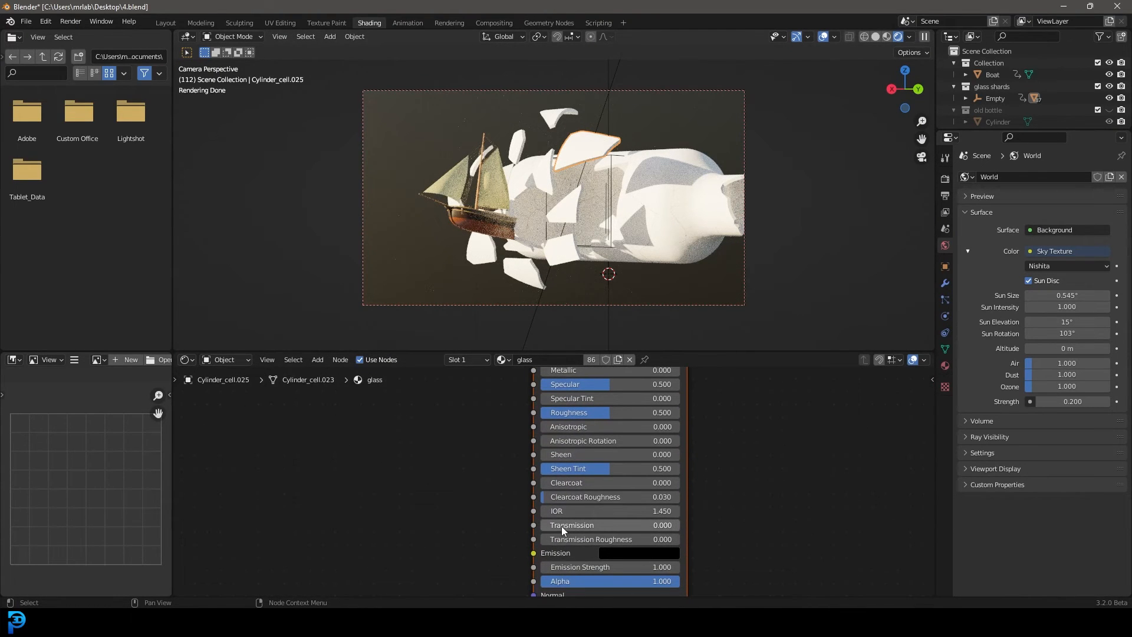
left_click_drag(559, 527, 684, 519)
middle_click_drag(701, 439, 704, 510)
scroll(536, 468, "up", 3)
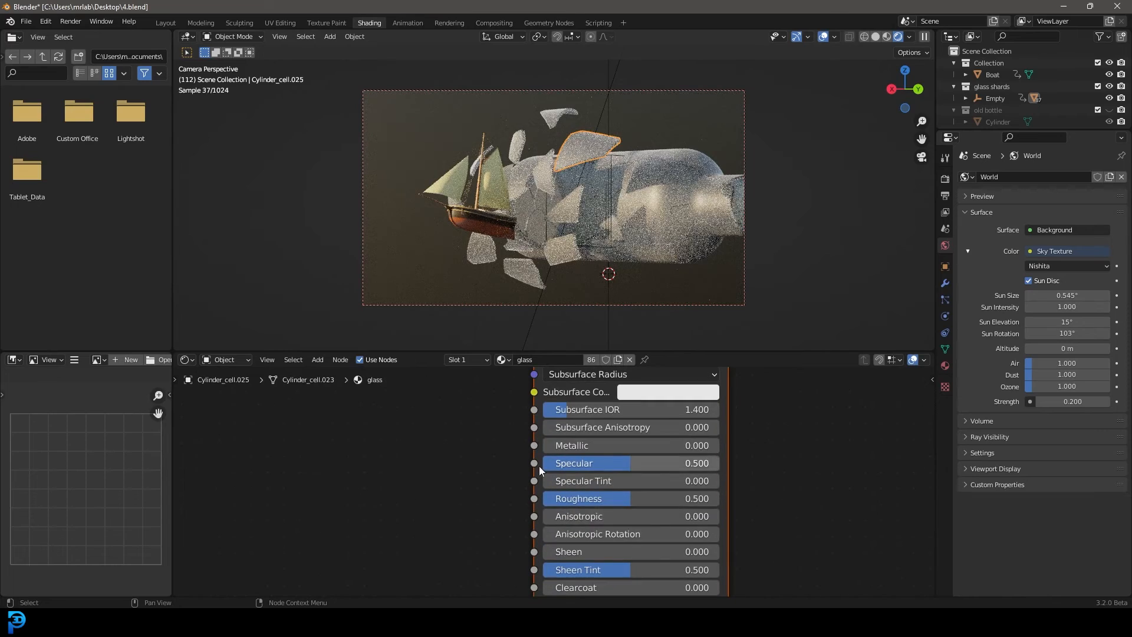
left_click_drag(628, 499, 576, 498)
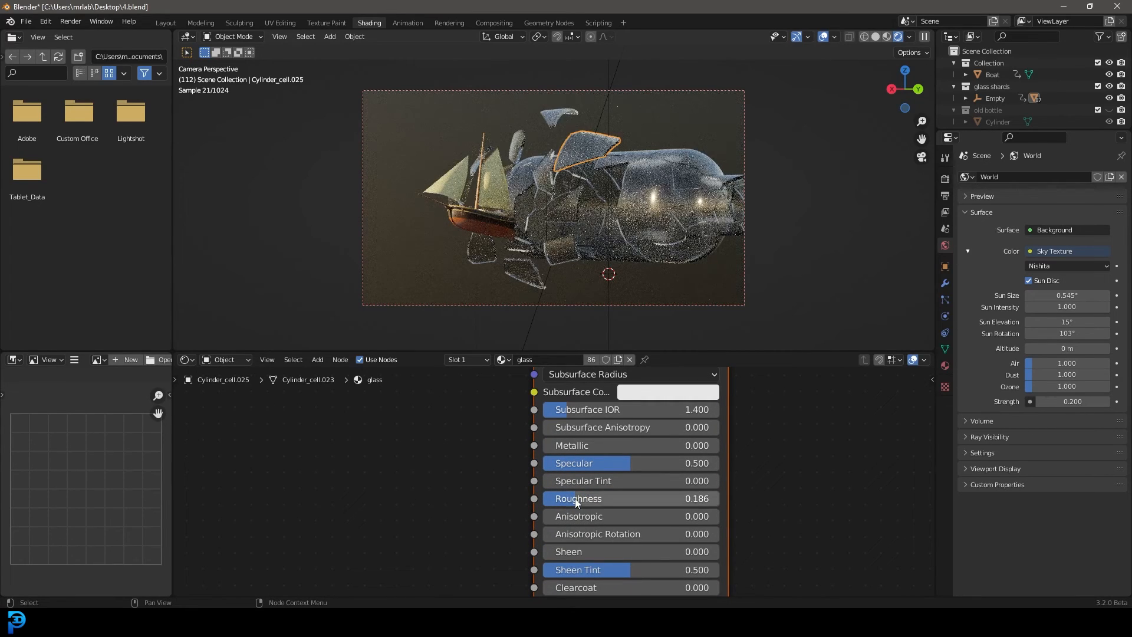
Add a Noise Texture node in front of the Principled BSDF in the glass material
middle_click_drag(348, 447, 468, 542)
key("shift+a")
type("noi")
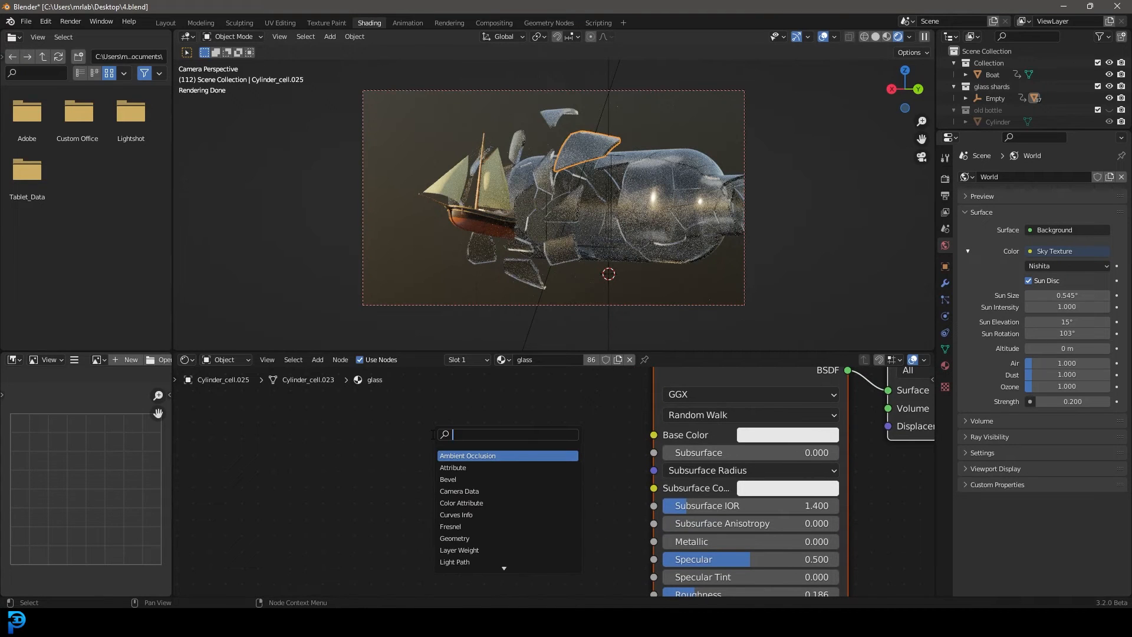
left_click(460, 468)
scroll(483, 471, "down", 1)
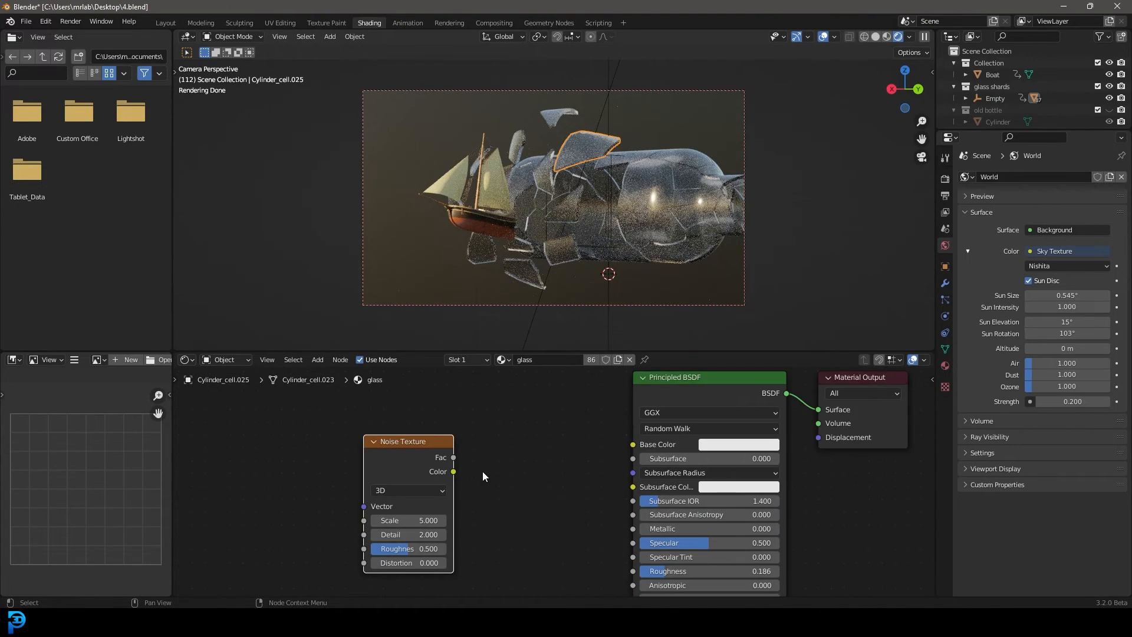
Add a ColorRamp node, feed the noise's Fac into it, and connect its Color output to the Principled BSDF's Roughness
key("shift+a")
type("colo")
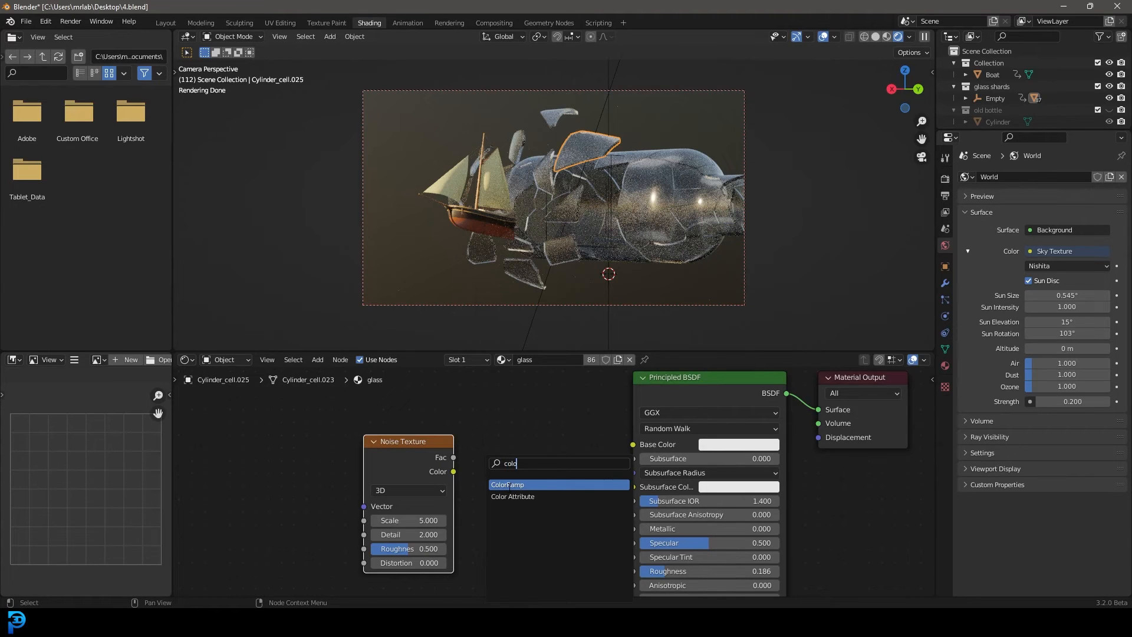
left_click(509, 484)
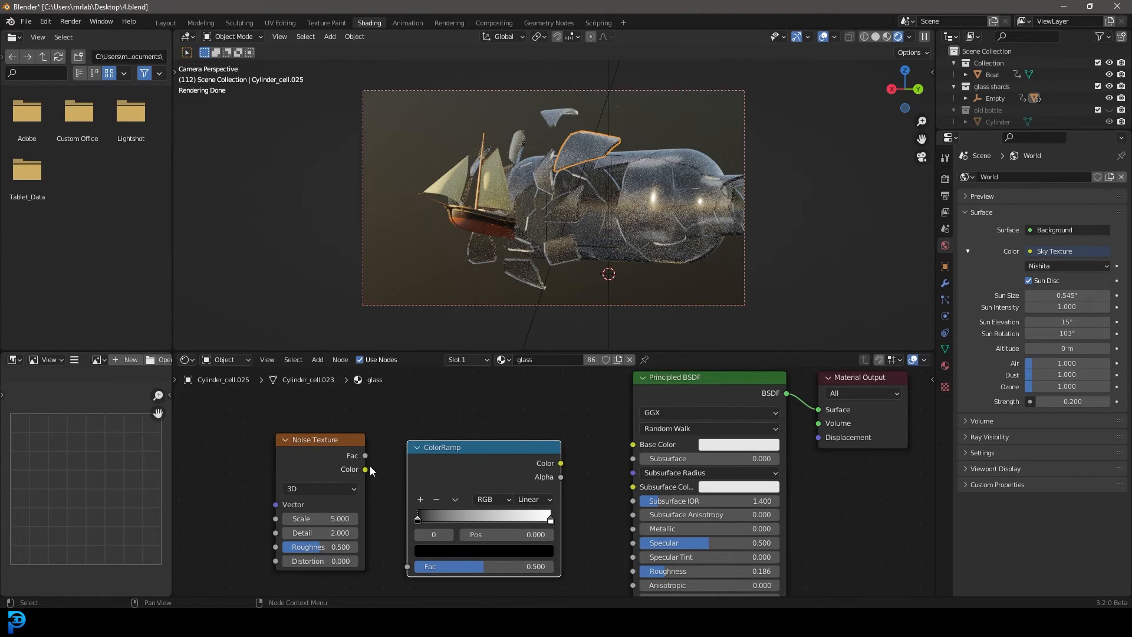
left_click_drag(365, 455, 411, 568)
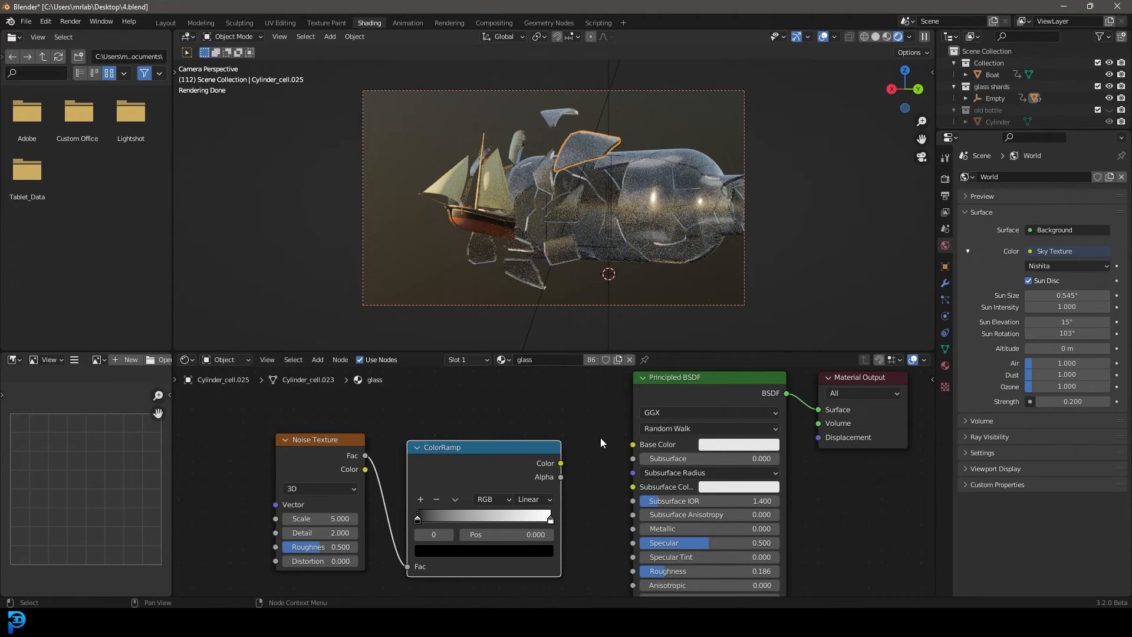
left_click_drag(560, 463, 619, 468)
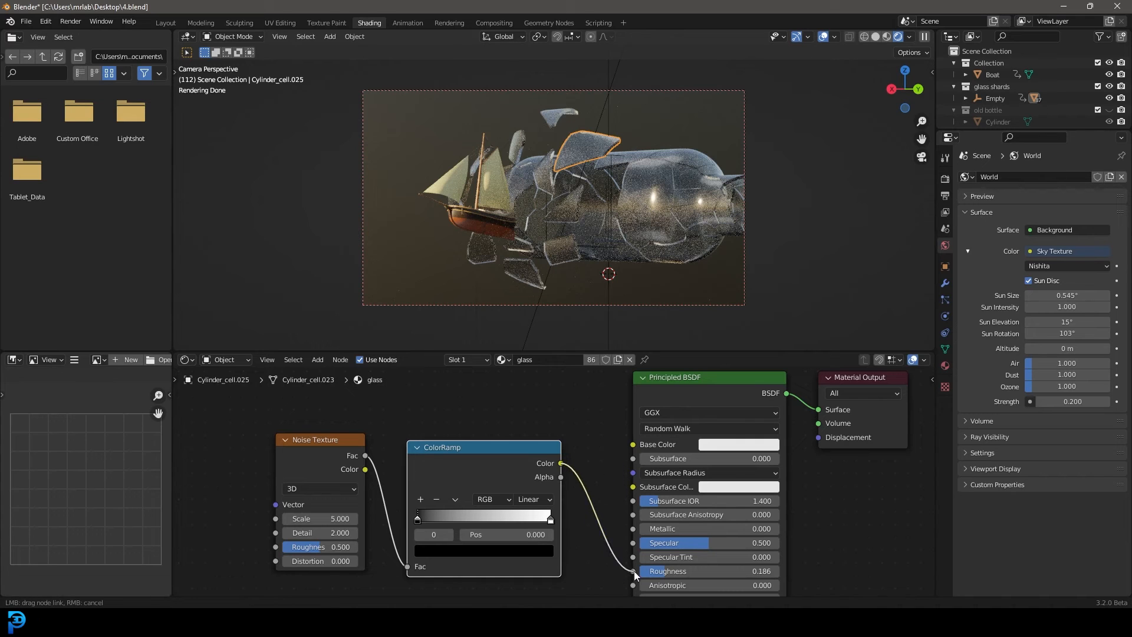
left_click_drag(635, 572, 634, 570)
scroll(376, 422, "up", 2)
Add a Texture Coordinate node and connect its Generated output to the Noise Texture's Vector input
key("shift+a")
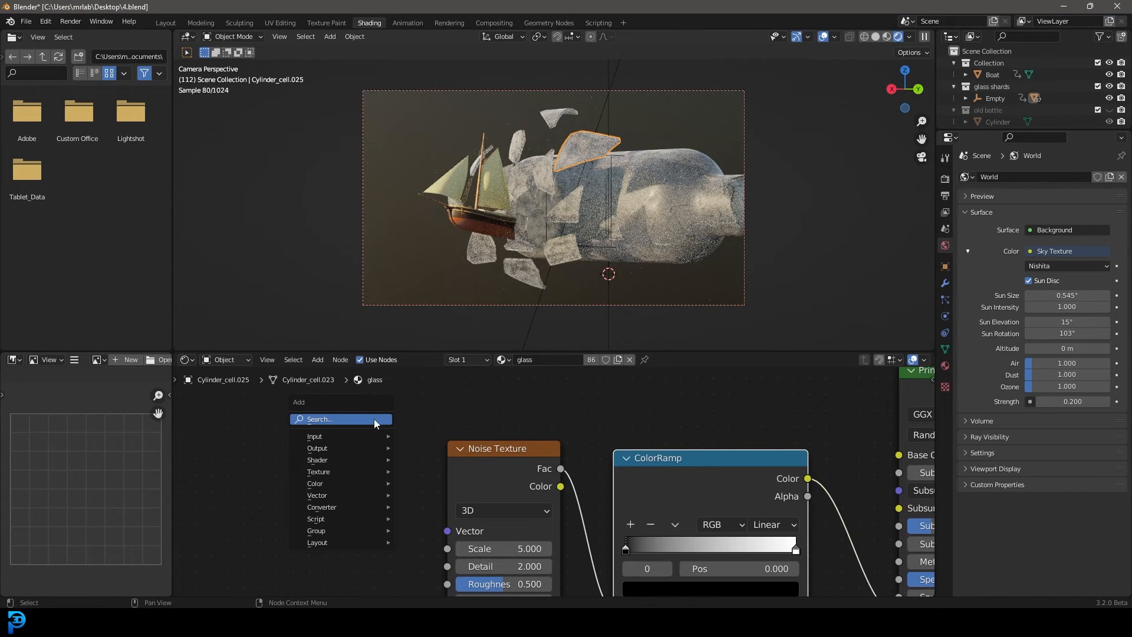
left_click(375, 419)
type("texture")
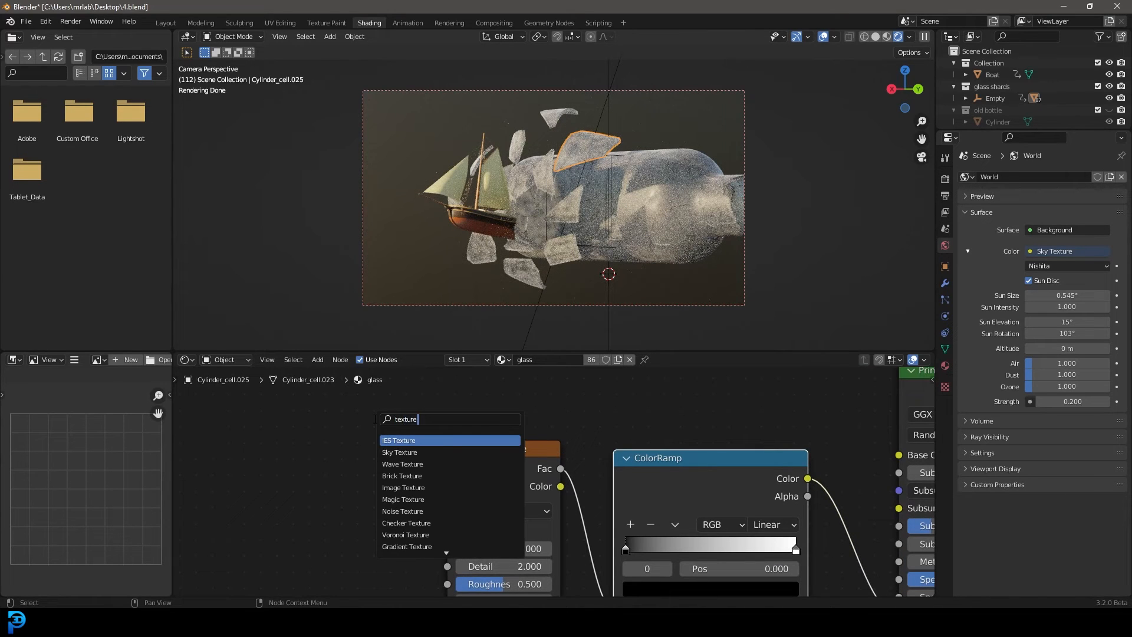
type(" coo")
key("Return")
scroll(384, 470, "down", 2)
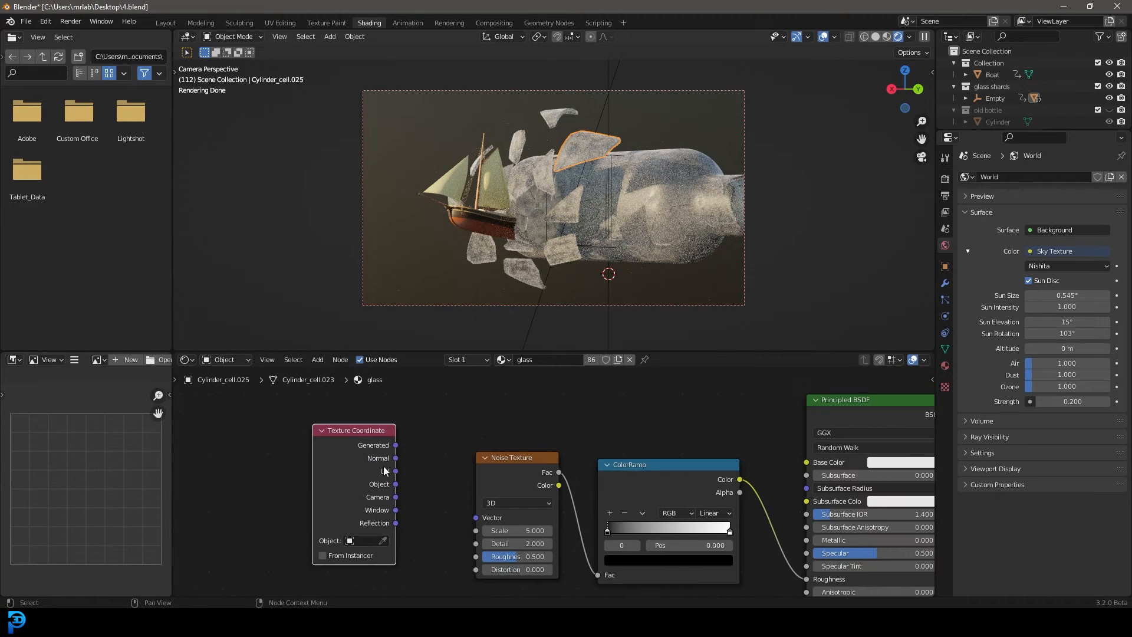
left_click_drag(395, 446, 549, 493)
Move the ColorRamp's black stop to about the middle and its white stop to position 0.736
scroll(539, 491, "up", 3)
scroll(539, 490, "up", 1)
left_click_drag(648, 492, 595, 492)
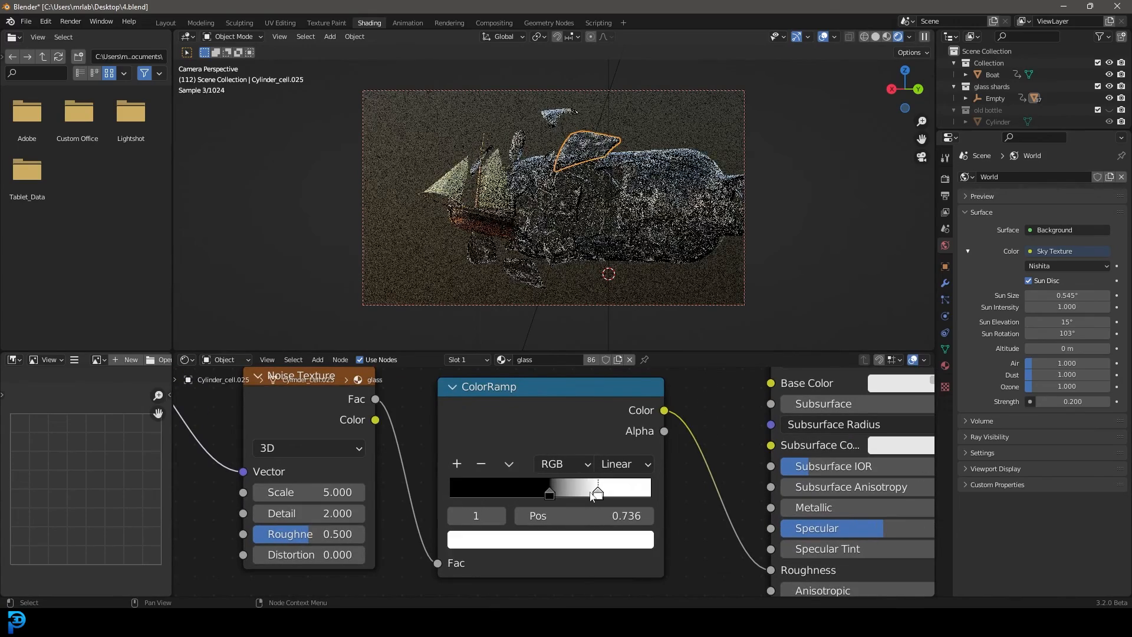
Set the Noise Texture's Scale to 13 and its Detail to 5.9
scroll(668, 191, "up", 1)
left_click_drag(330, 492, 400, 495)
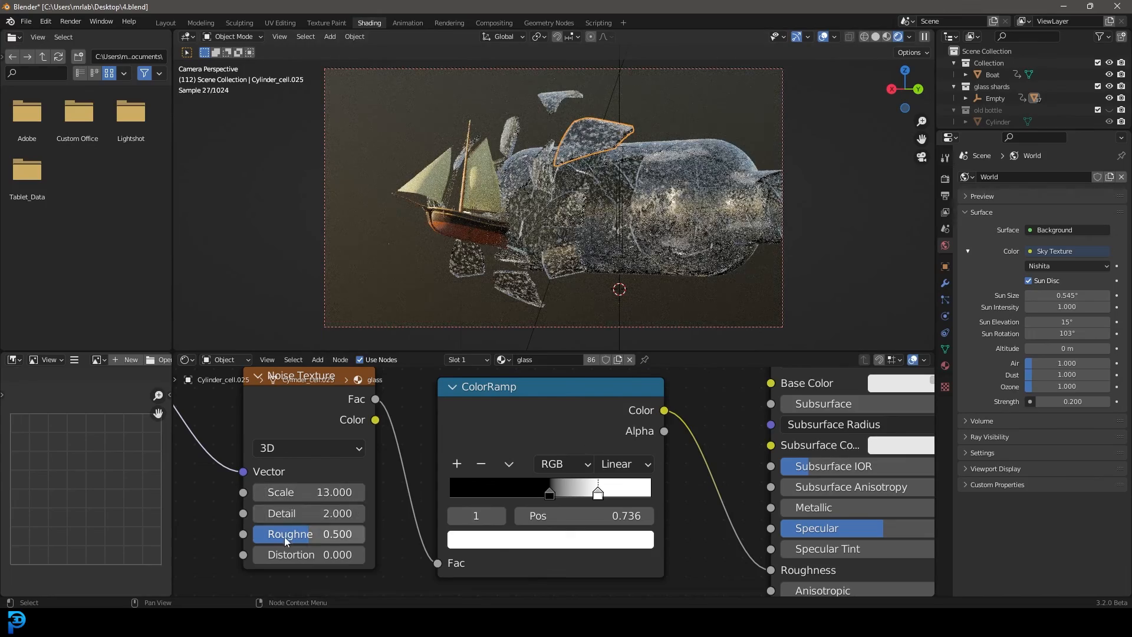
left_click_drag(300, 513, 351, 513)
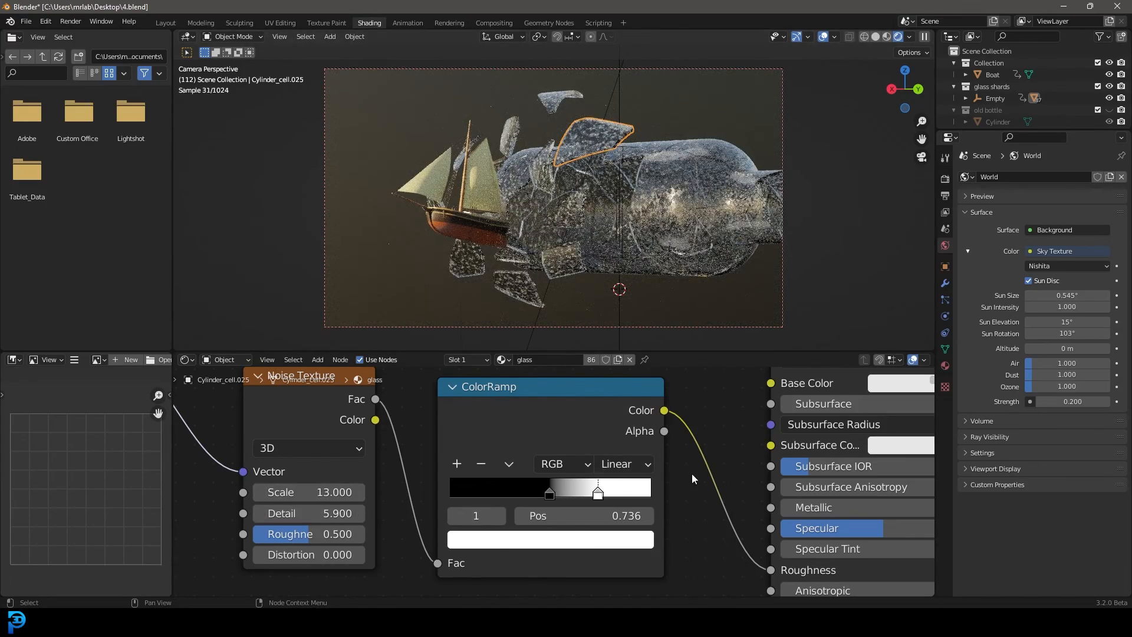
Set the ColorRamp's white stop to position 1.000 and limit the rendered preview to a region around the bottle's rounded shoulder
middle_click_drag(692, 474, 621, 447)
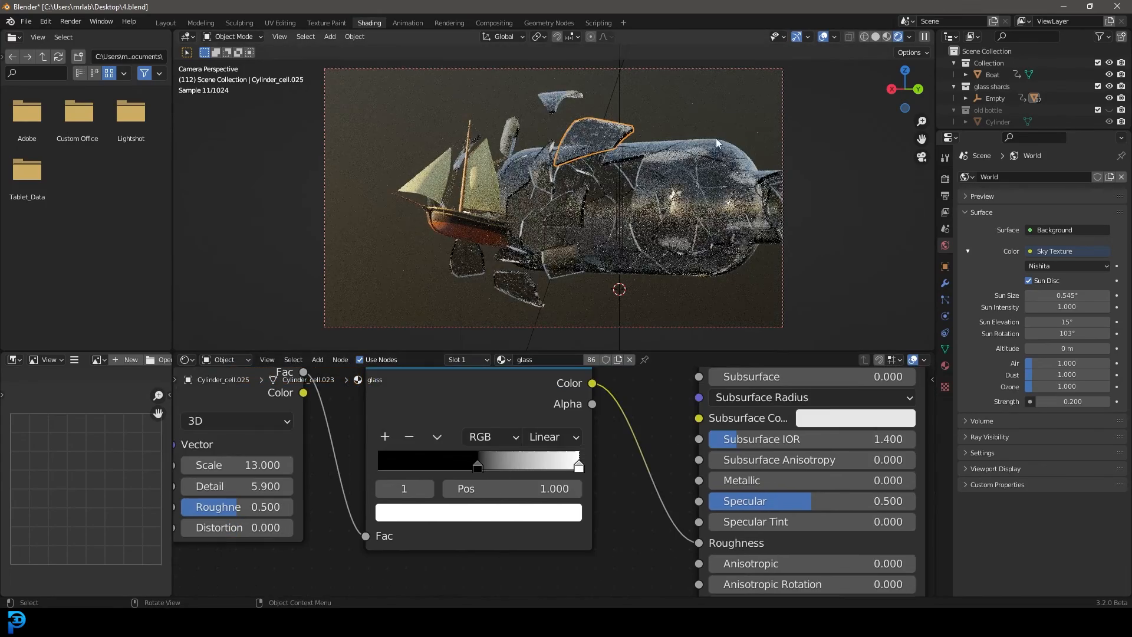
scroll(755, 180, "up", 2)
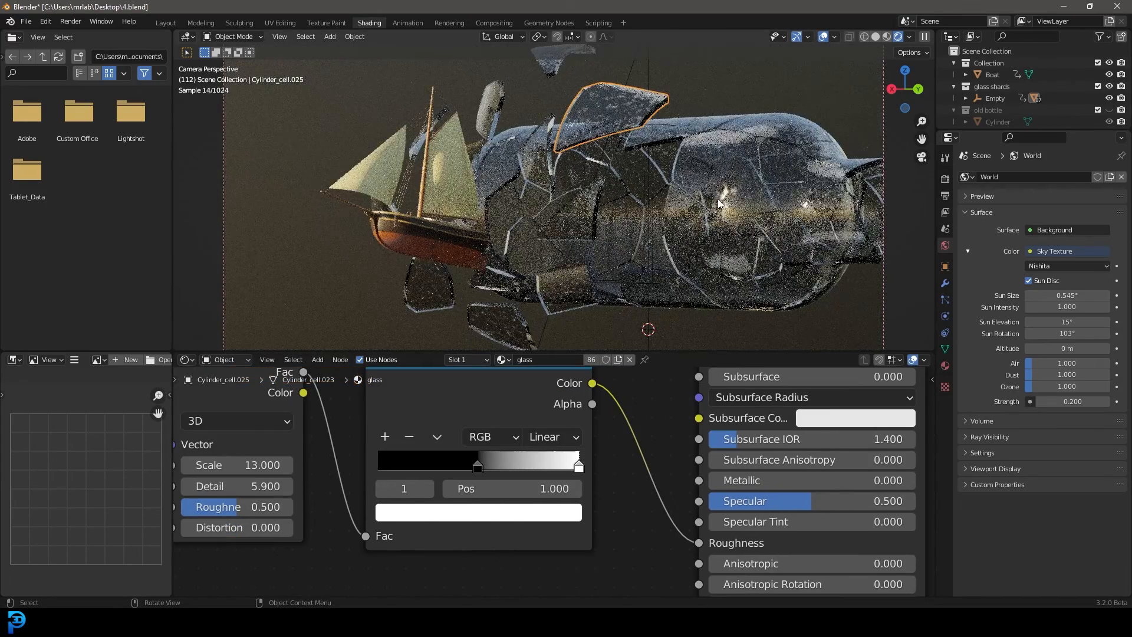
scroll(717, 200, "down", 2)
key("ctrl+b")
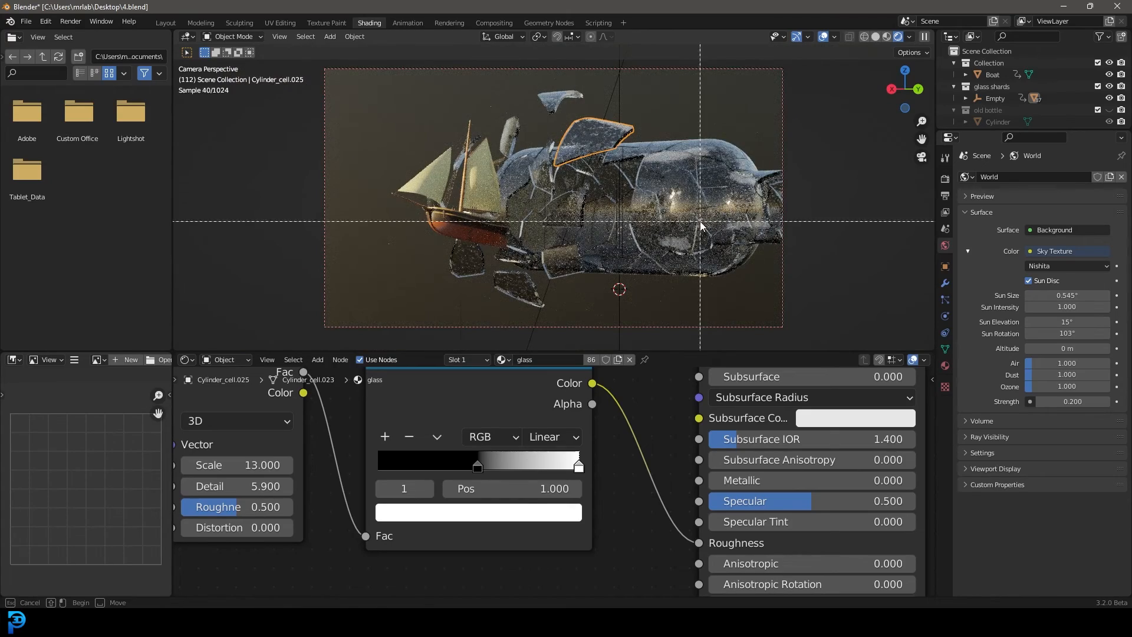
left_click_drag(651, 127, 761, 287)
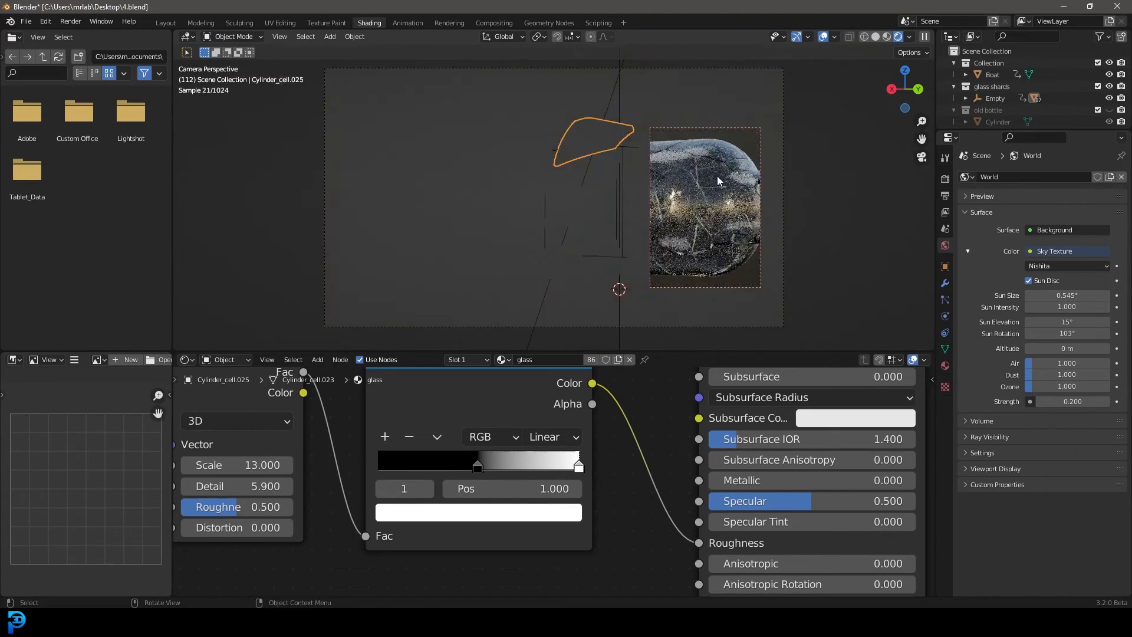
scroll(717, 176, "up", 3)
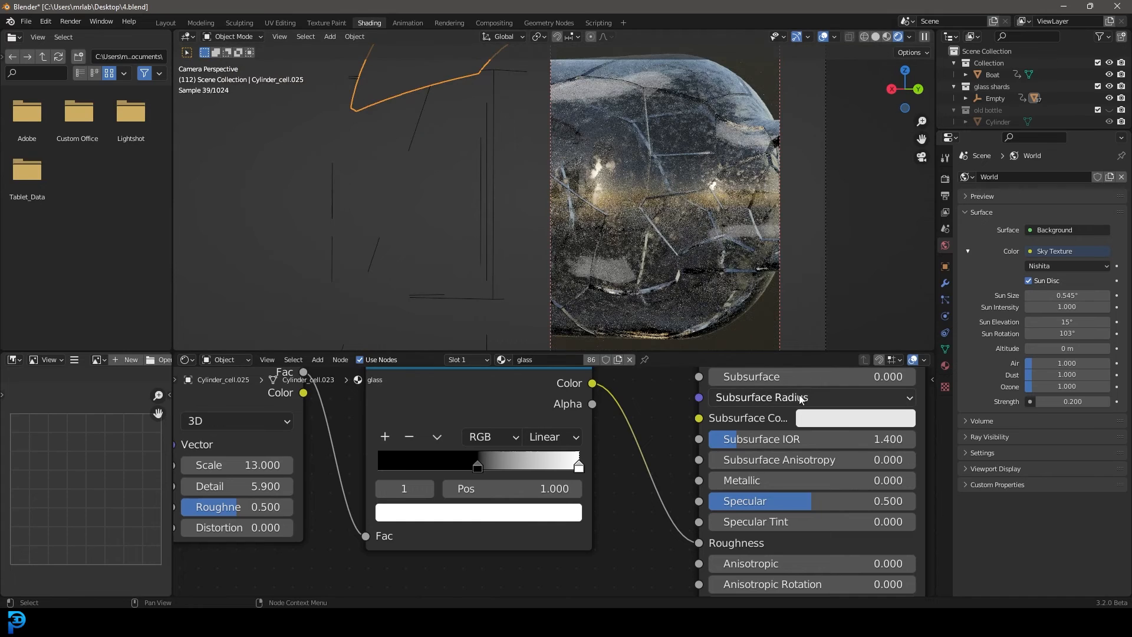
Tint the glass material's Base Color pale green with hue 0.265, saturation 0.244 and value 0.734
middle_click_drag(801, 399, 606, 437)
left_click(661, 439)
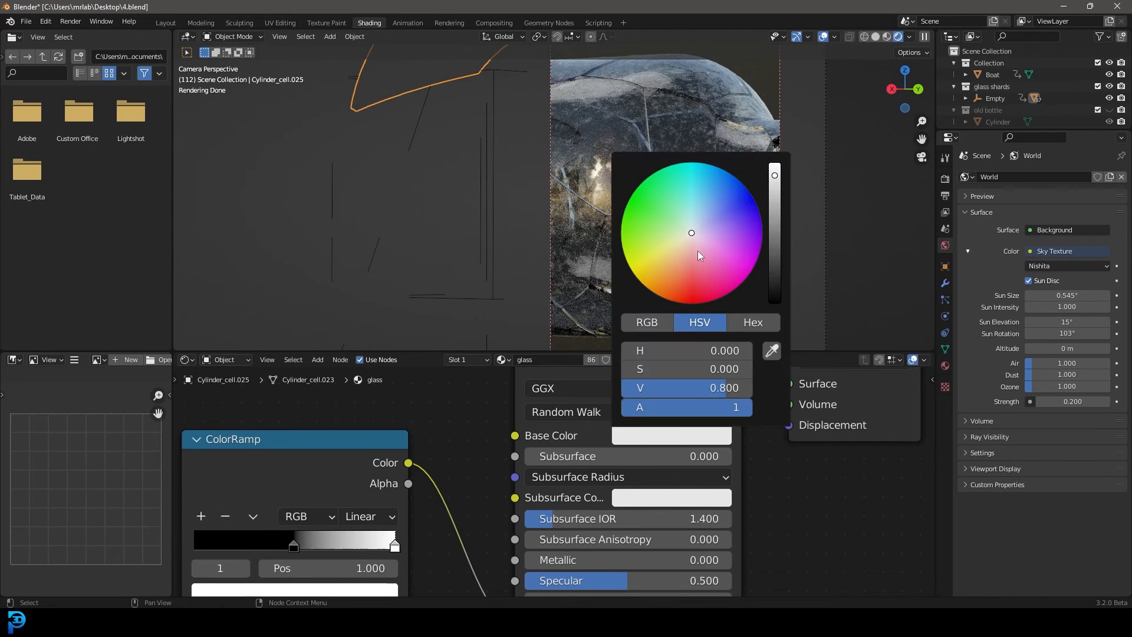
left_click(686, 233)
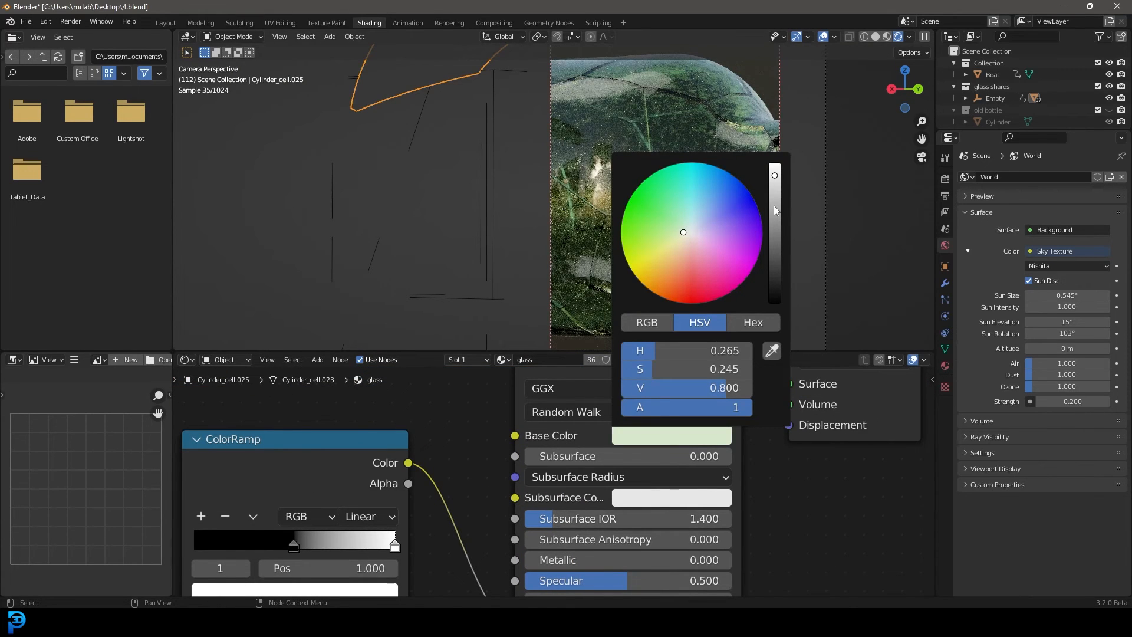
left_click_drag(774, 205, 774, 179)
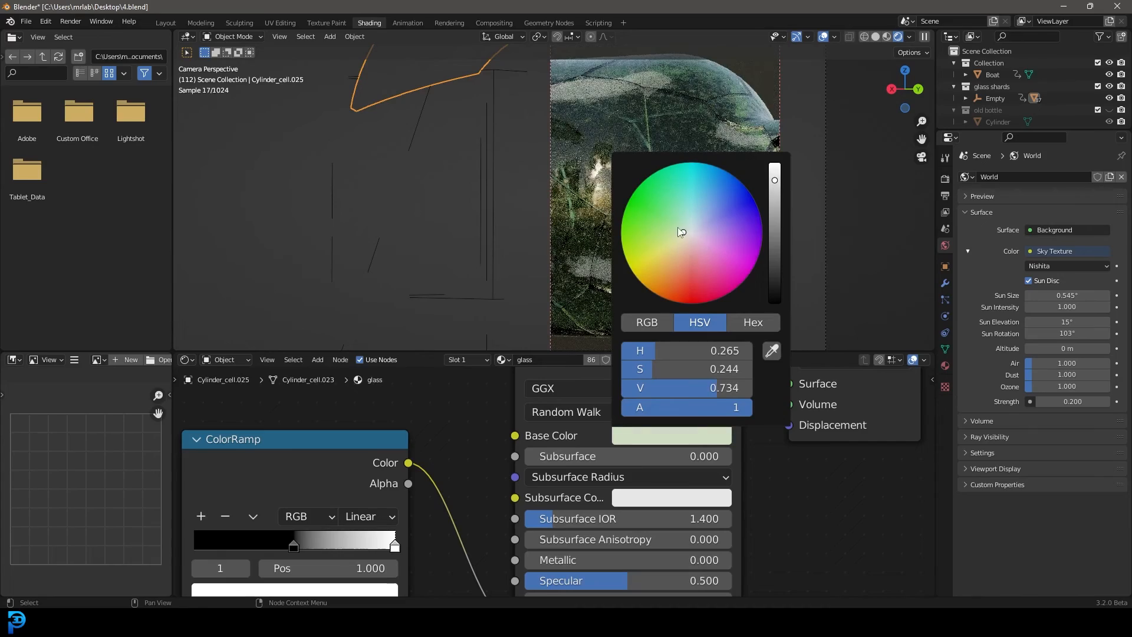
Redraw the render region larger so it covers the bottle, the shards and part of the ship
scroll(672, 182, "down", 3)
key("ctrl+b")
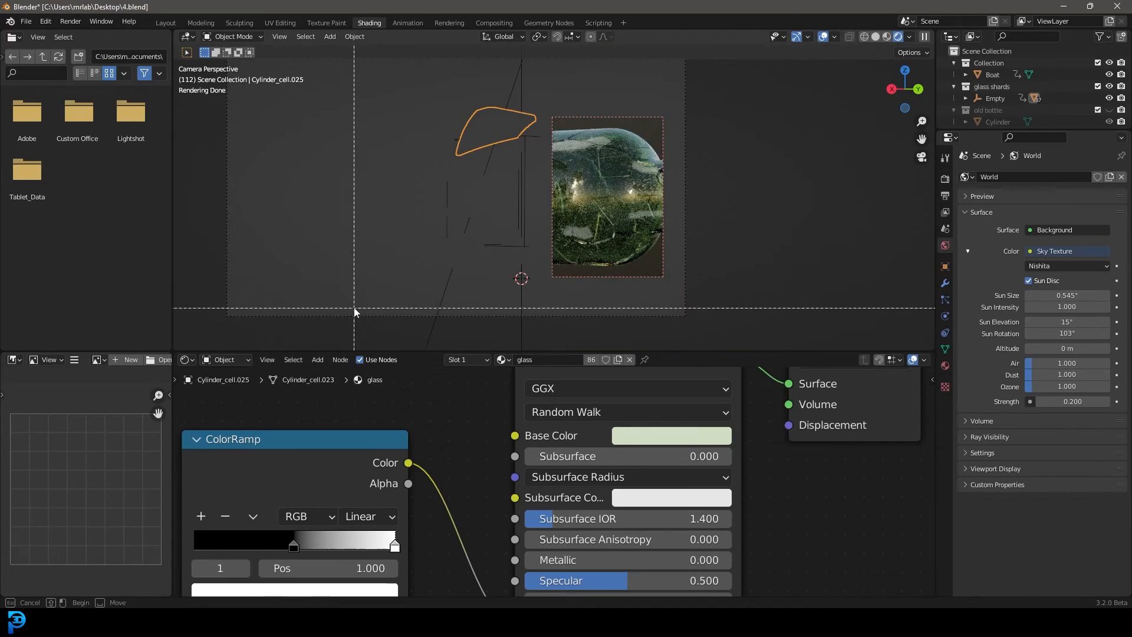
left_click_drag(354, 307, 720, 81)
scroll(718, 216, "up", 3)
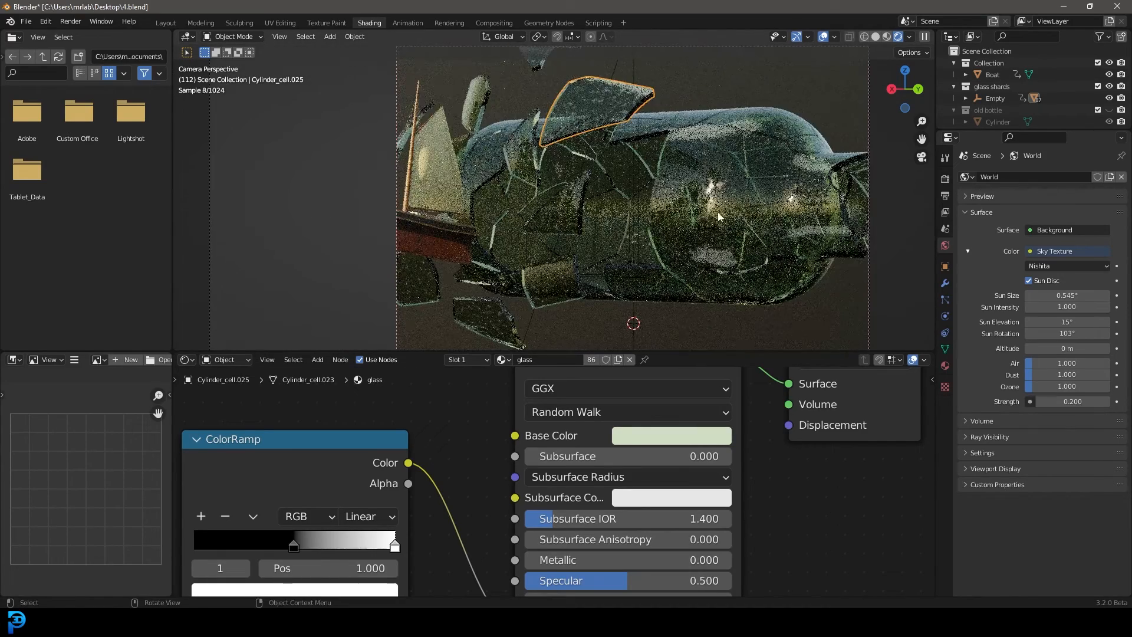
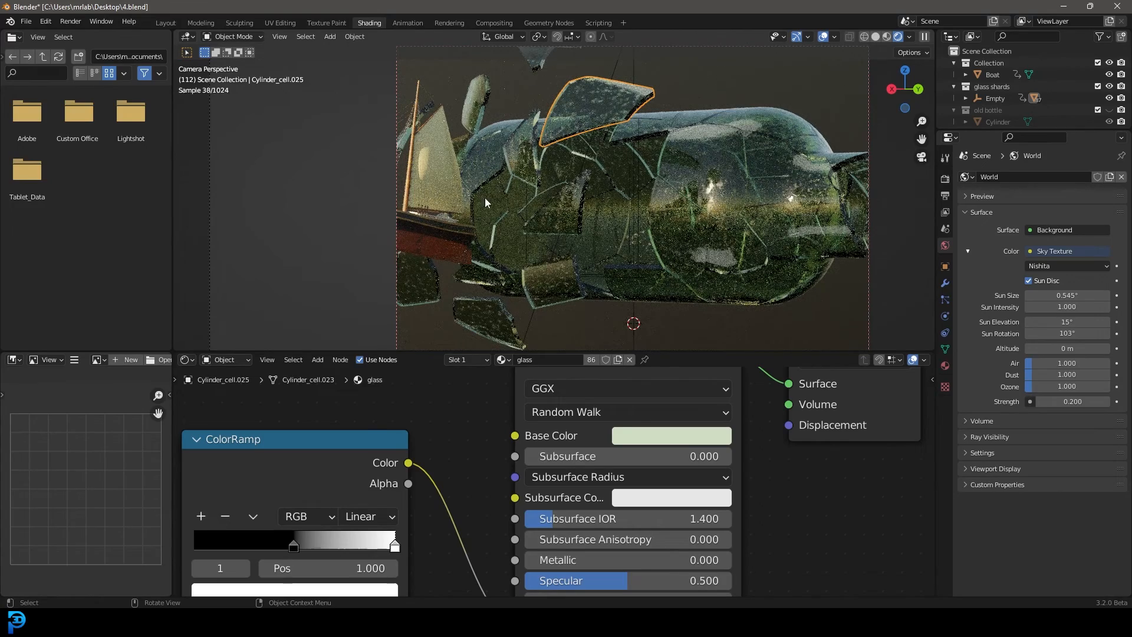
Limit the rendered preview to a region around the ship and select the boat
scroll(444, 239, "down", 2)
scroll(539, 232, "up", 1)
key("ctrl+b")
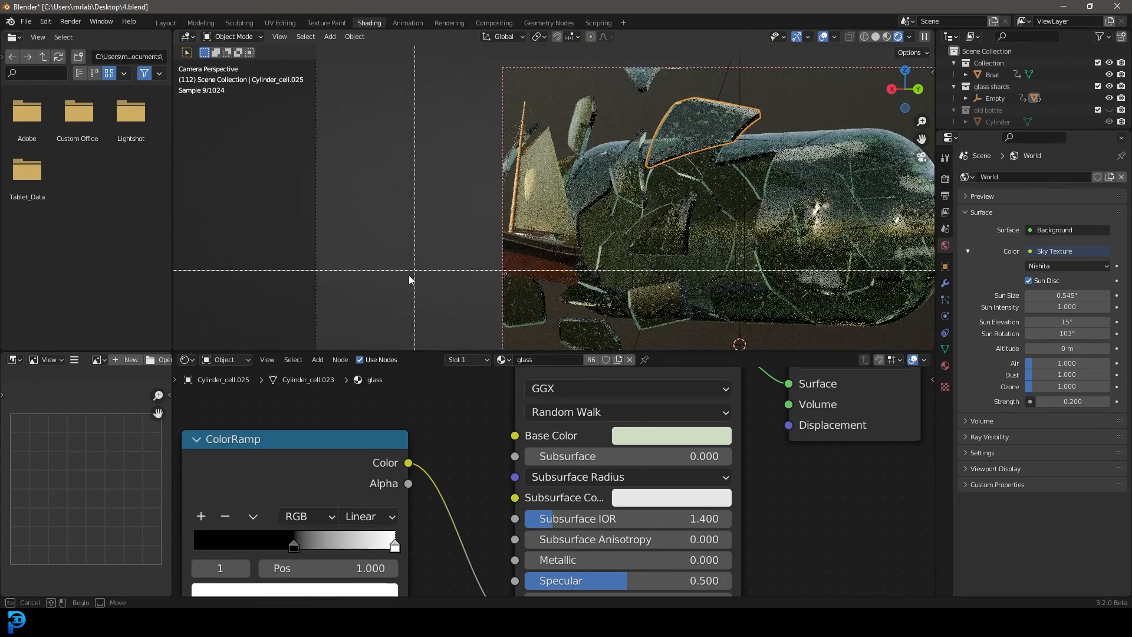
left_click_drag(396, 296, 581, 112)
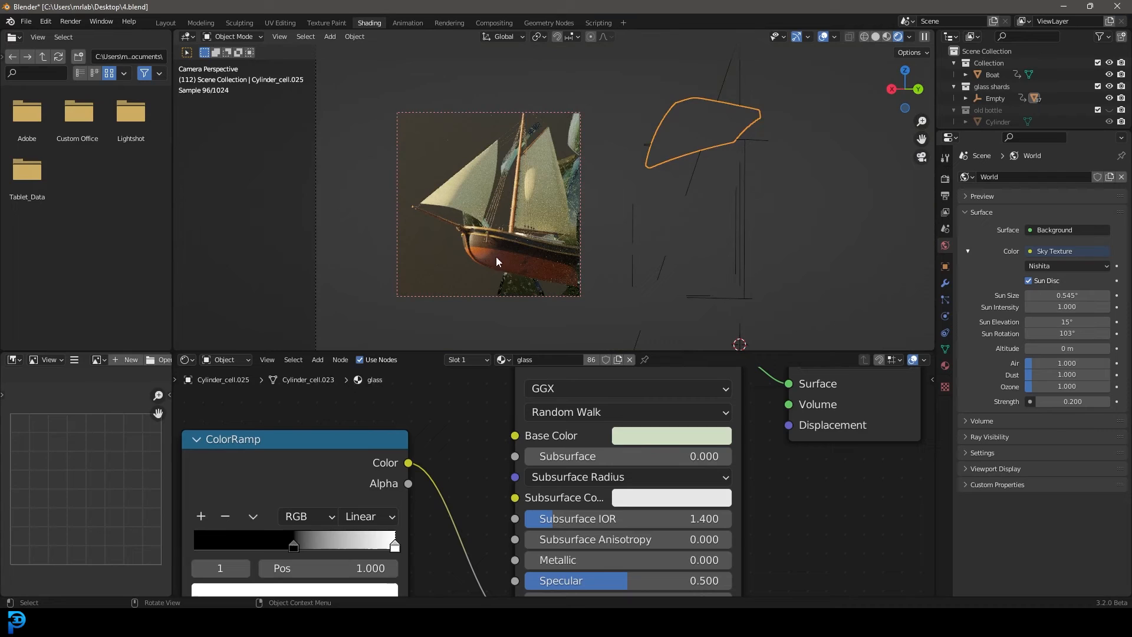
left_click(522, 264)
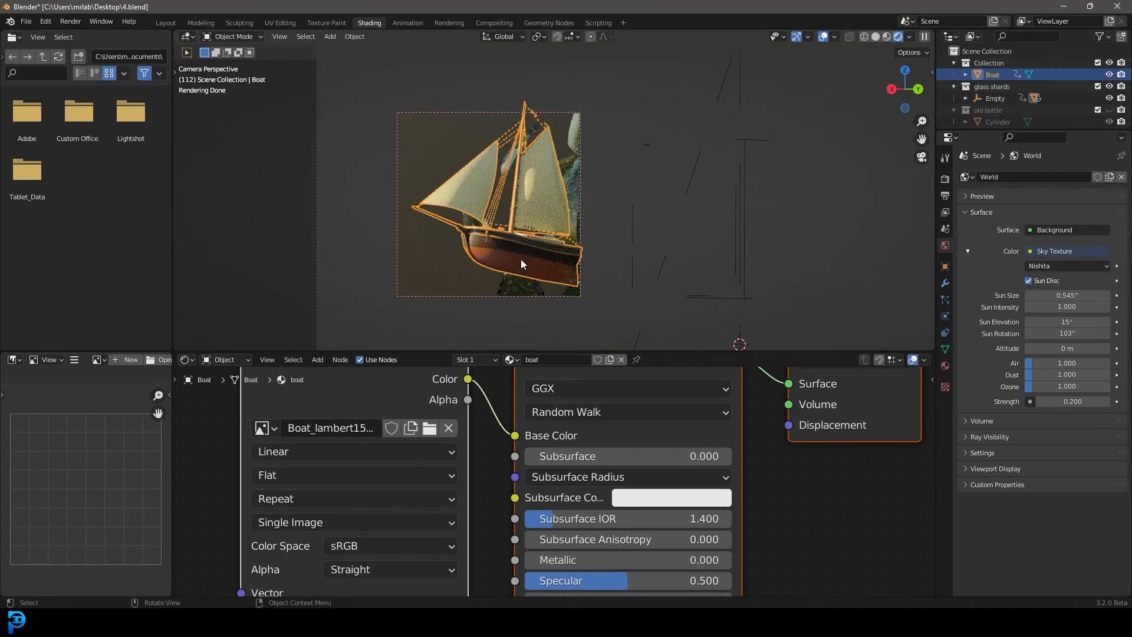
Move the boat's base colour texture node away from the Principled BSDF and show the boat's material settings
scroll(429, 436, "down", 10)
middle_click_drag(429, 436, 666, 450)
left_click_drag(644, 414, 467, 406)
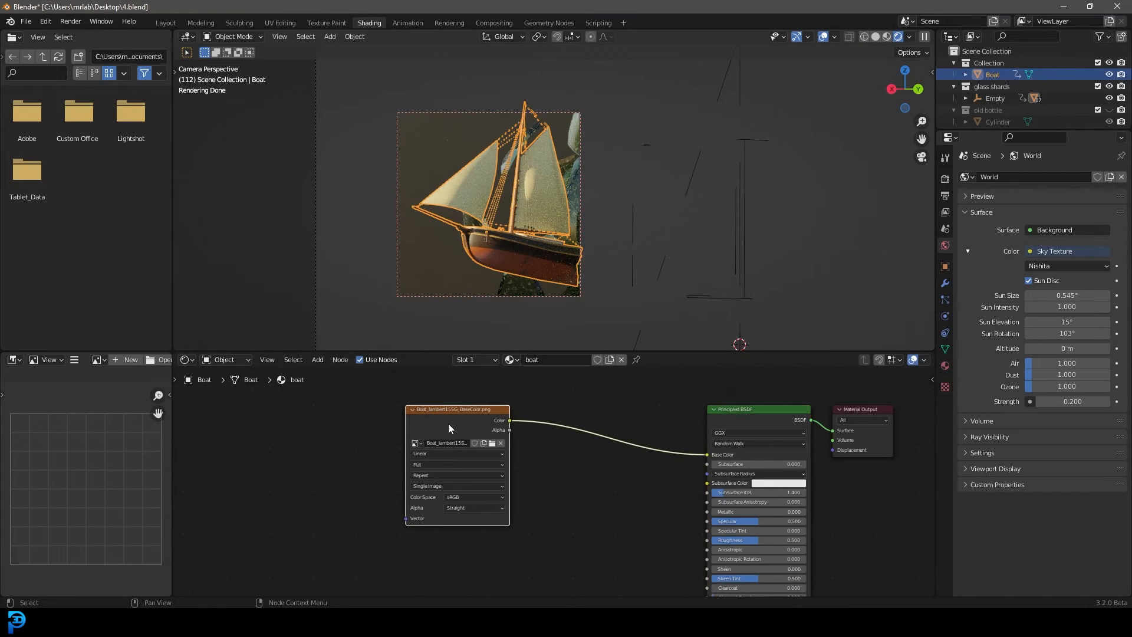
scroll(559, 483, "up", 2)
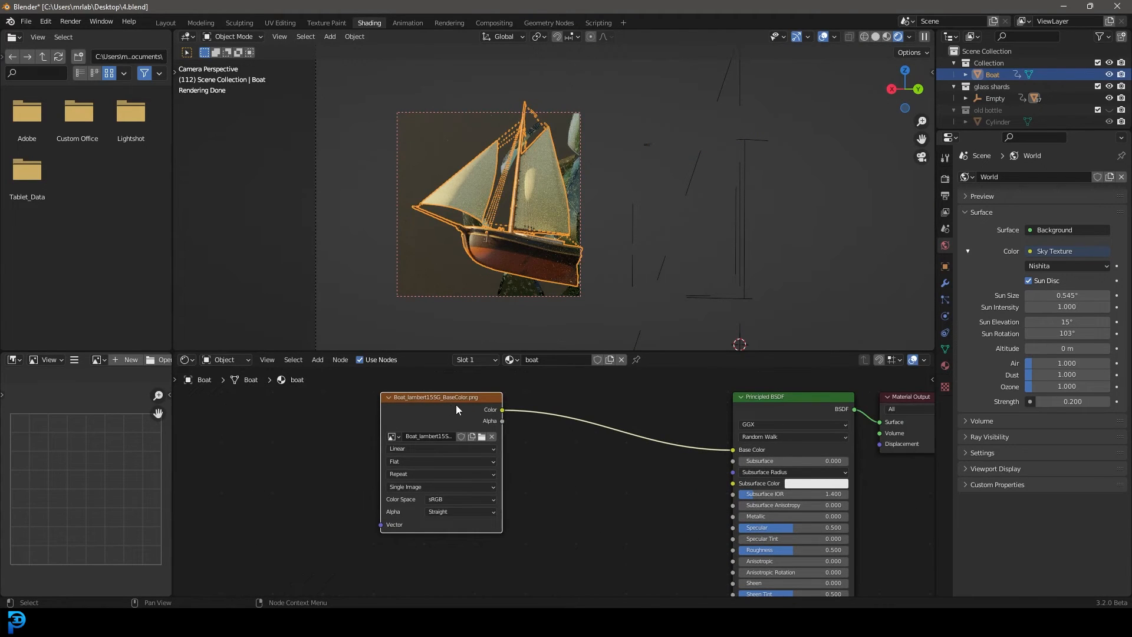
left_click_drag(457, 408, 490, 410)
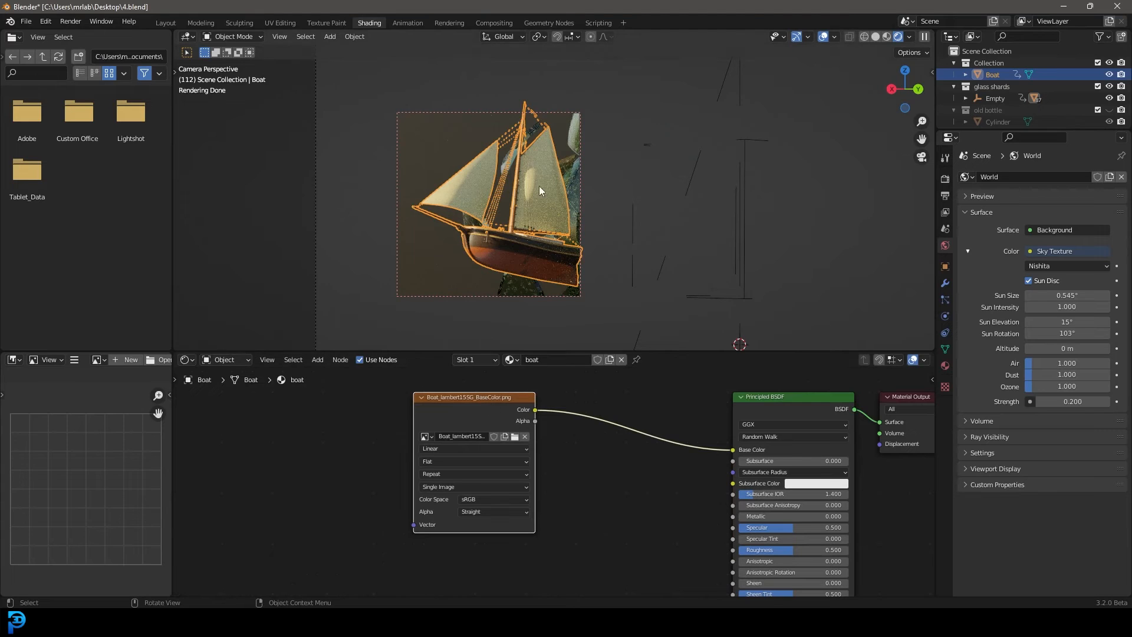
left_click(946, 366)
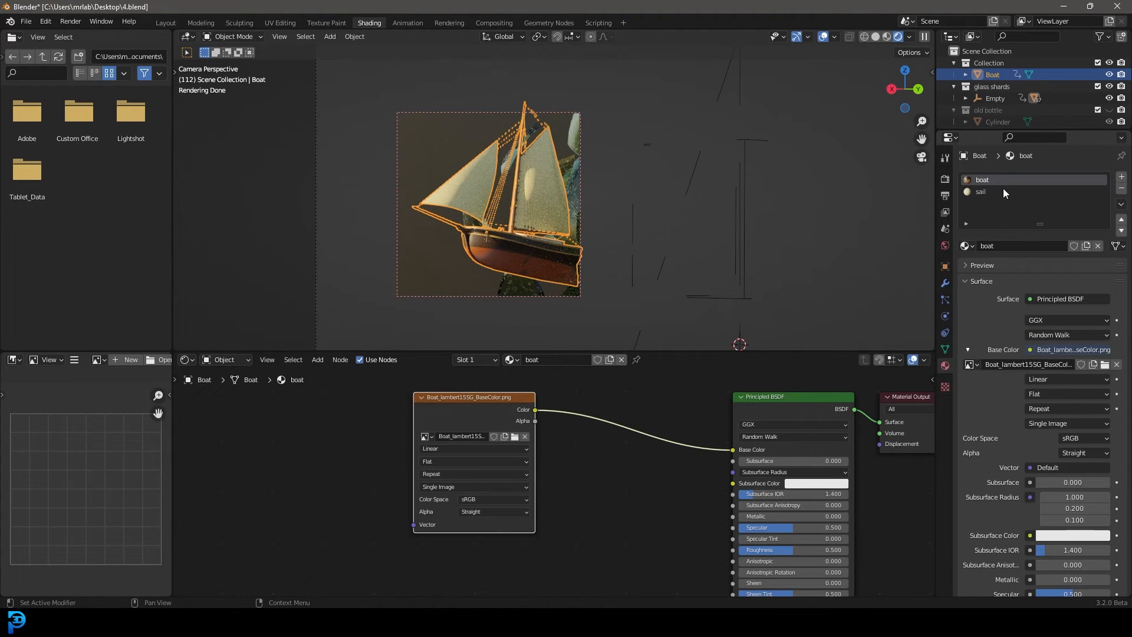
scroll(601, 458, "down", 2)
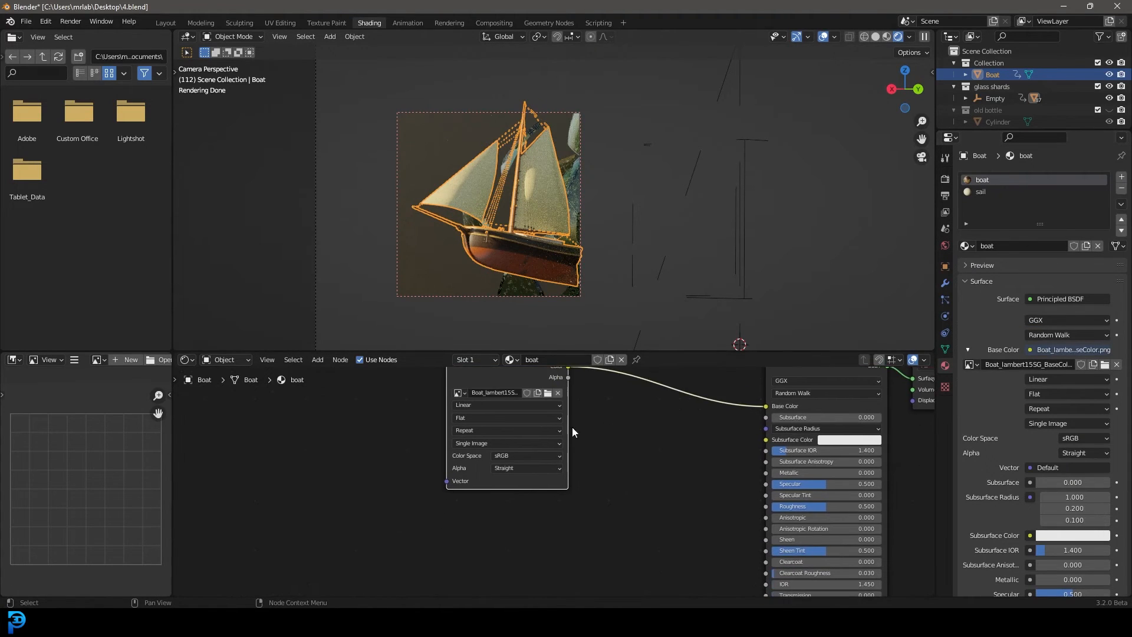
Duplicate the base colour texture node below the original and load Boat_lambert15SG_Height.png into the copy
key("shift+d")
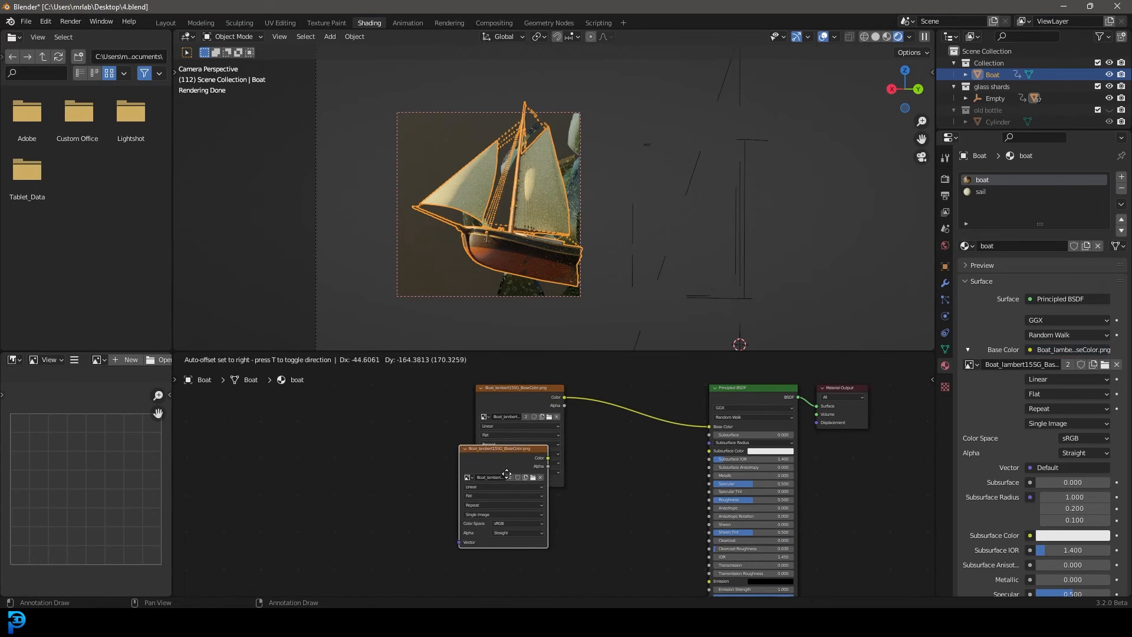
left_click(518, 506)
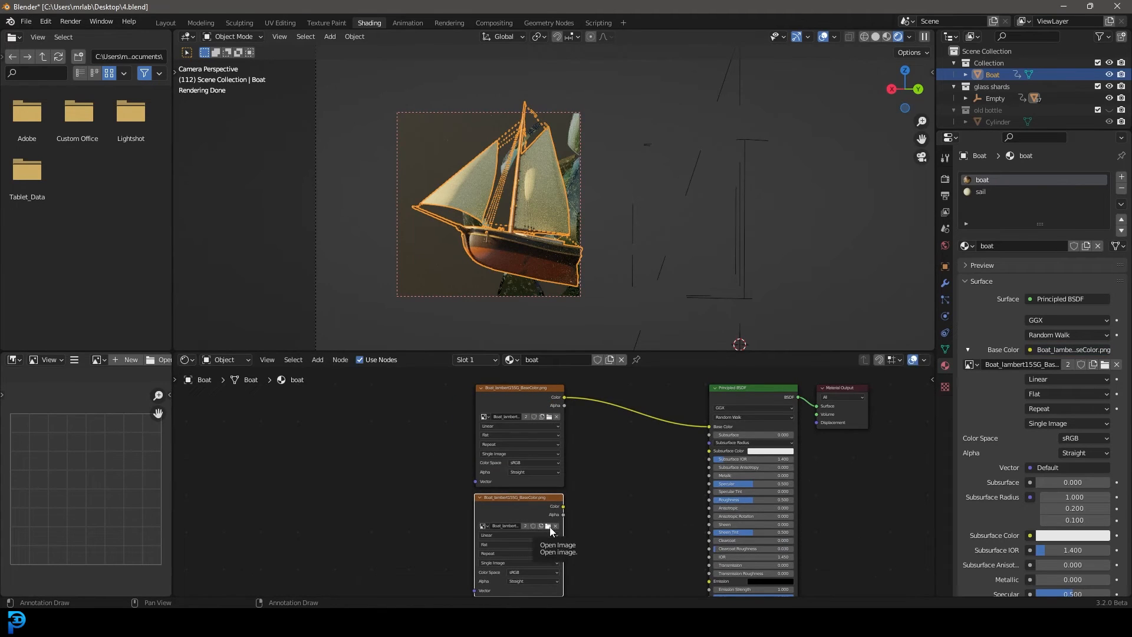
left_click(549, 527)
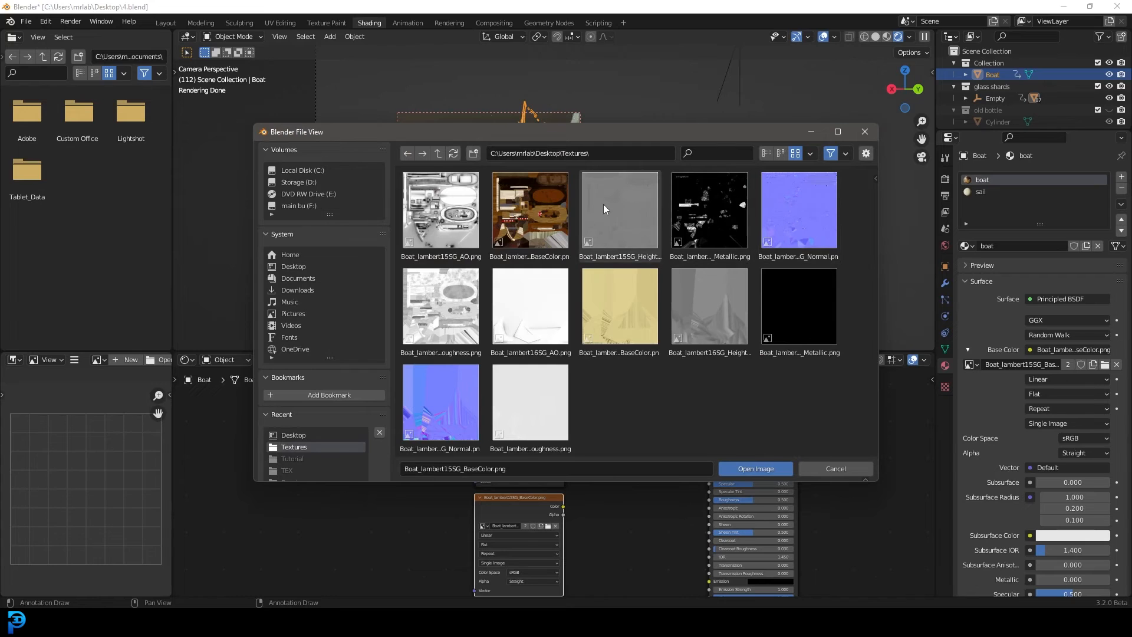
left_click(616, 224)
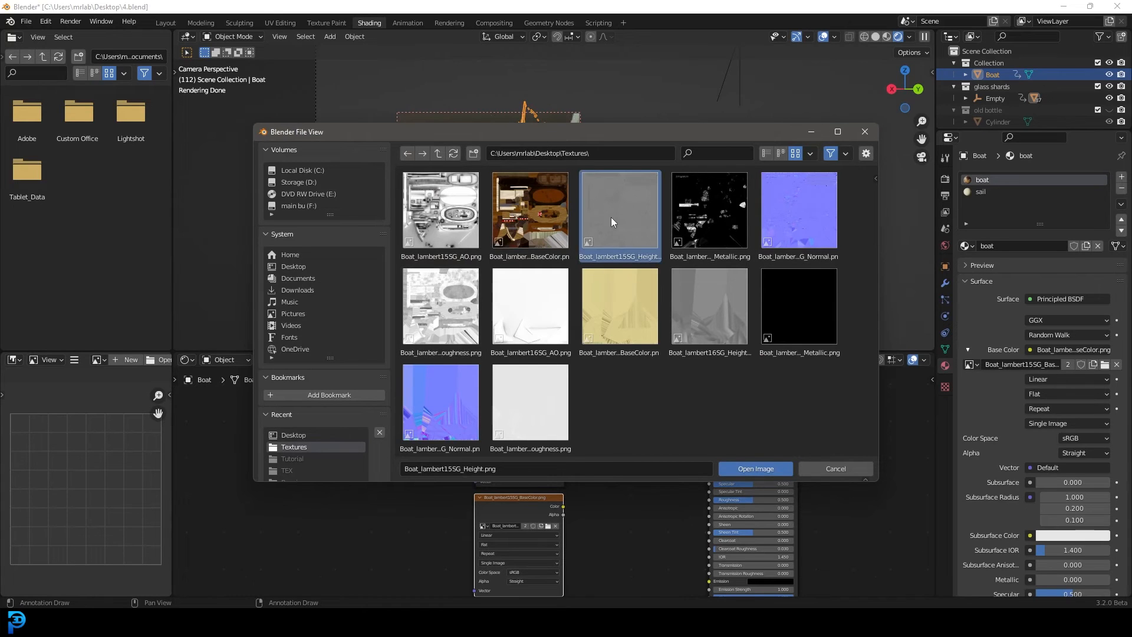
left_click(756, 469)
Add a Bump node, feed the height texture's Color into its Height, and connect its output to the Principled BSDF's Normal
middle_click_drag(640, 530, 687, 455)
scroll(679, 453, "up", 1)
mouse_move(549, 427)
left_mouse_down()
mouse_move(472, 435)
mouse_move(560, 442)
left_mouse_up()
key("shift+a")
left_click(581, 436)
type("bump")
key("Return")
left_click(591, 447)
left_click_drag(574, 494, 578, 497)
scroll(589, 494, "up", 6)
middle_click_drag(674, 463, 506, 428)
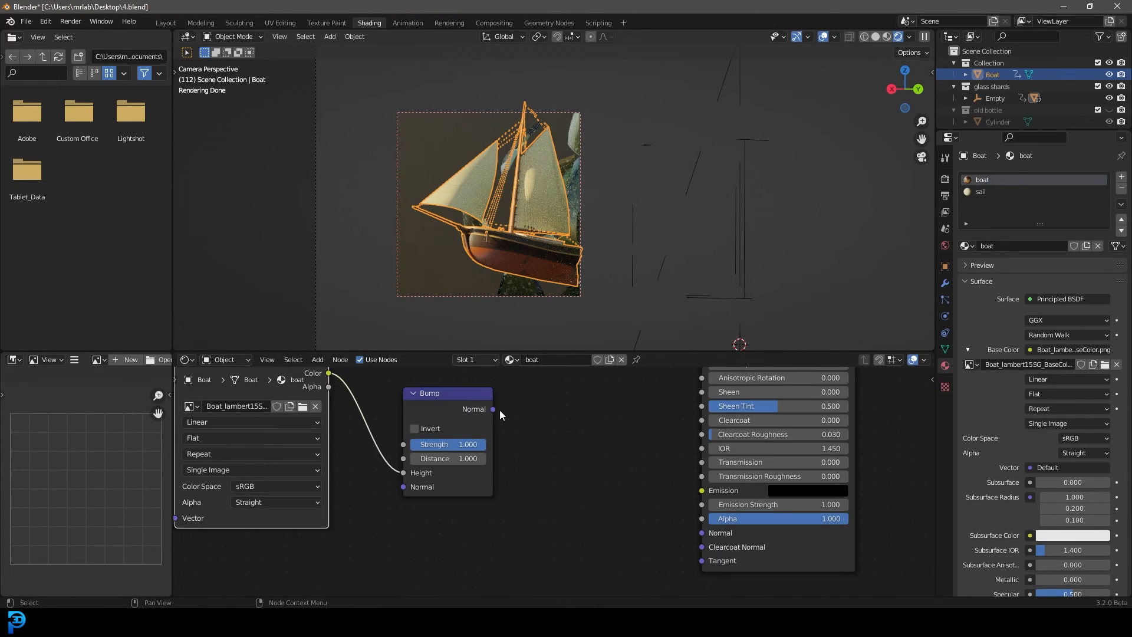
left_click_drag(493, 409, 703, 534)
Set the height texture's colour space to Non-Color
middle_click_drag(260, 471, 374, 507)
scroll(364, 508, "up", 2)
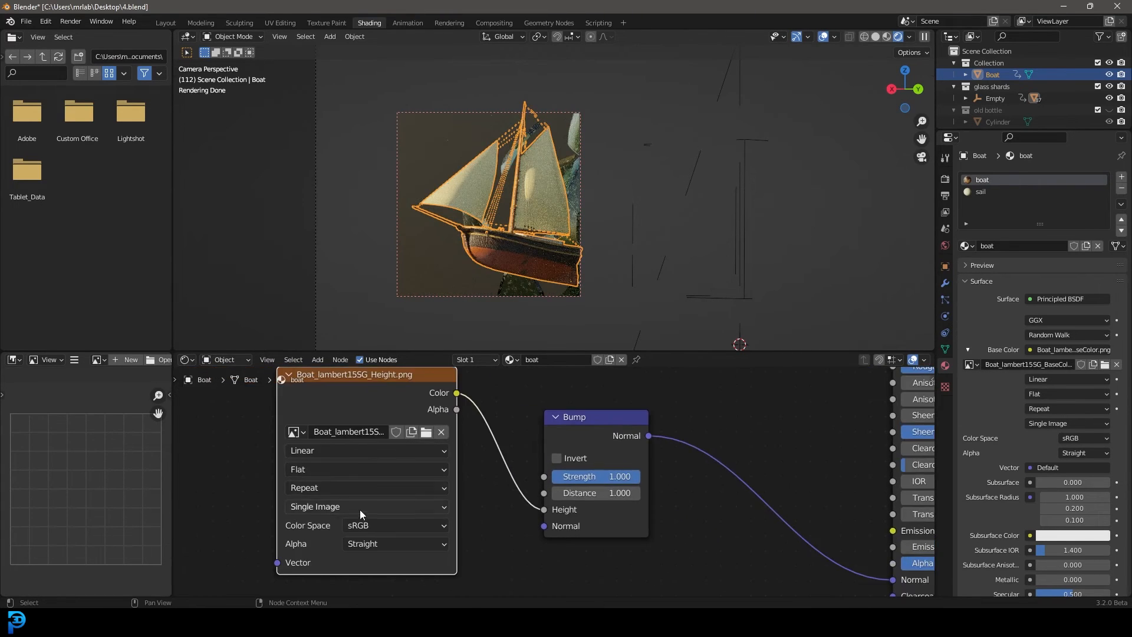
left_click(358, 526)
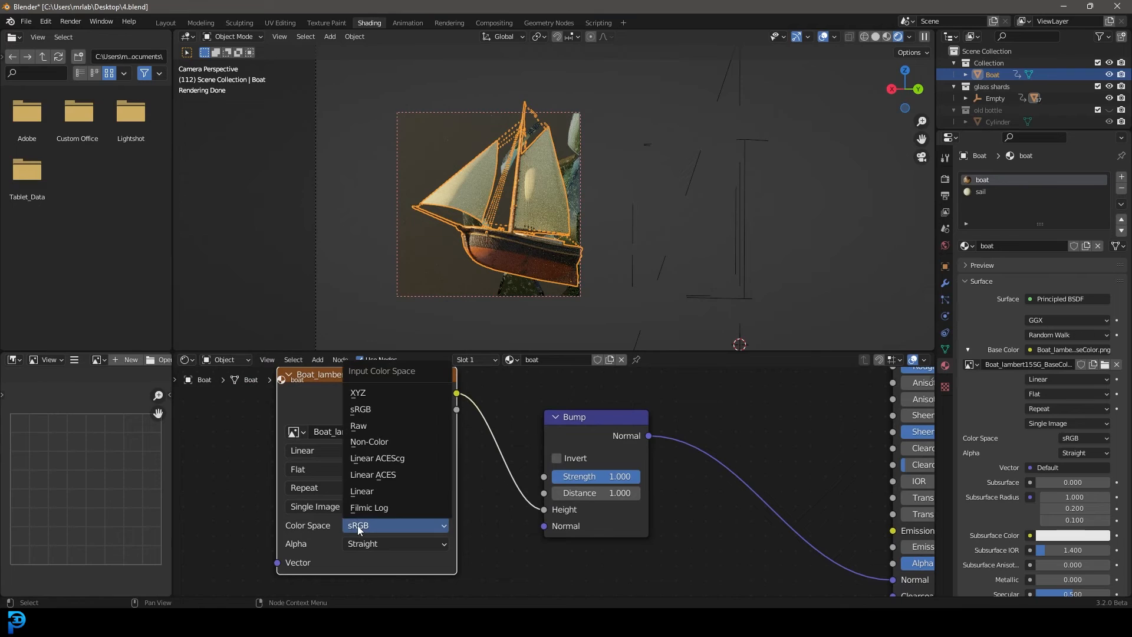
left_click(406, 442)
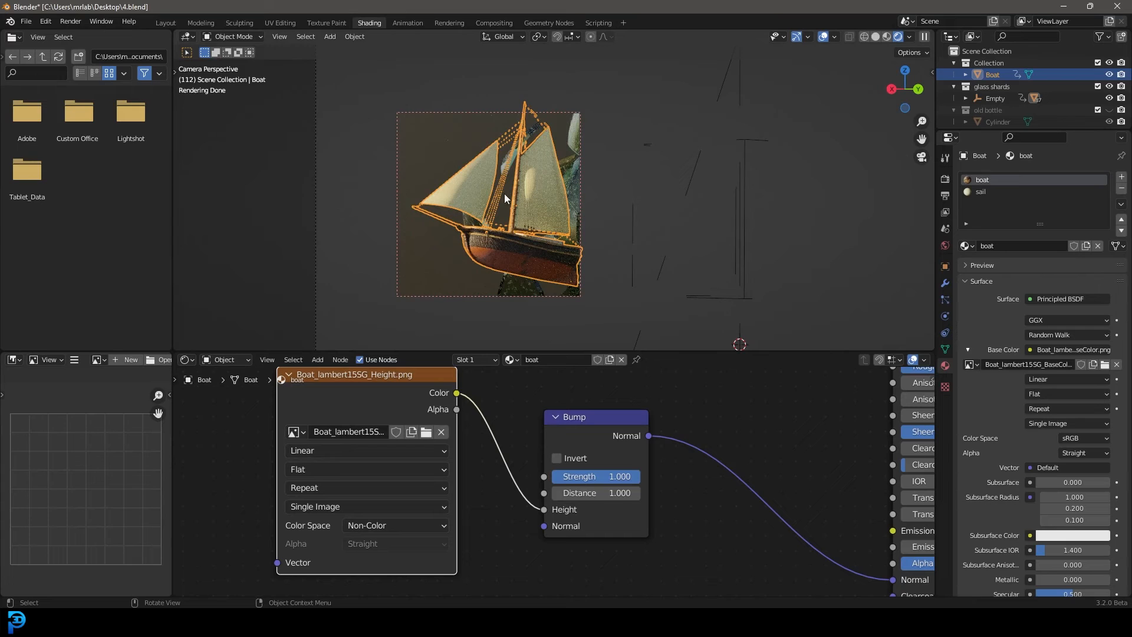
Duplicate the height texture node and place the copy beside it, away from the shader
scroll(693, 431, "down", 4)
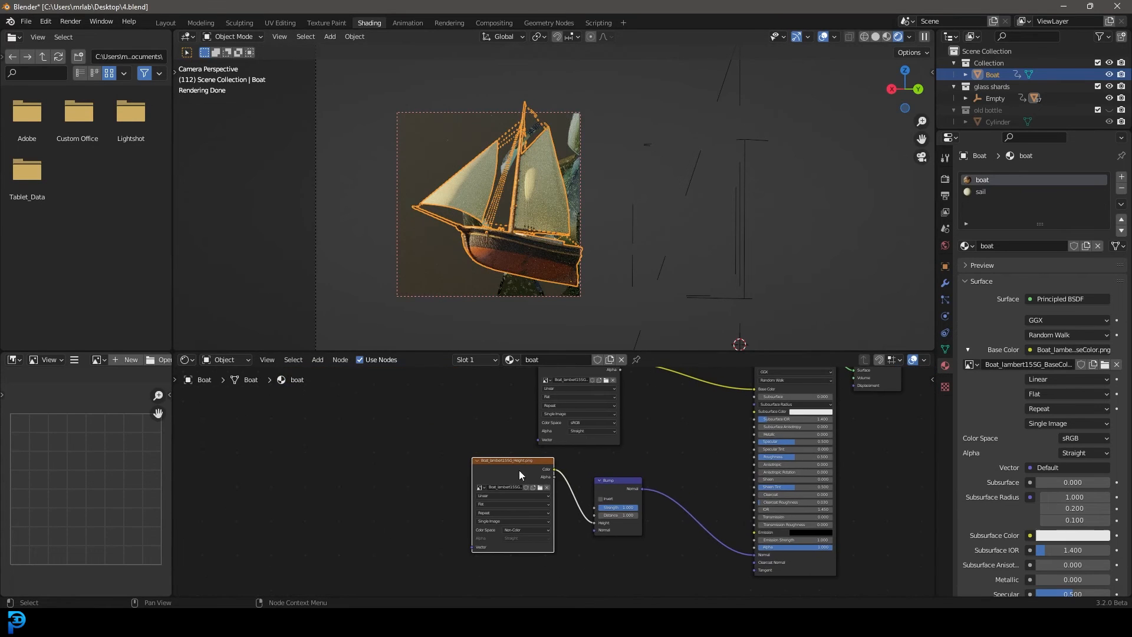
left_click(518, 465)
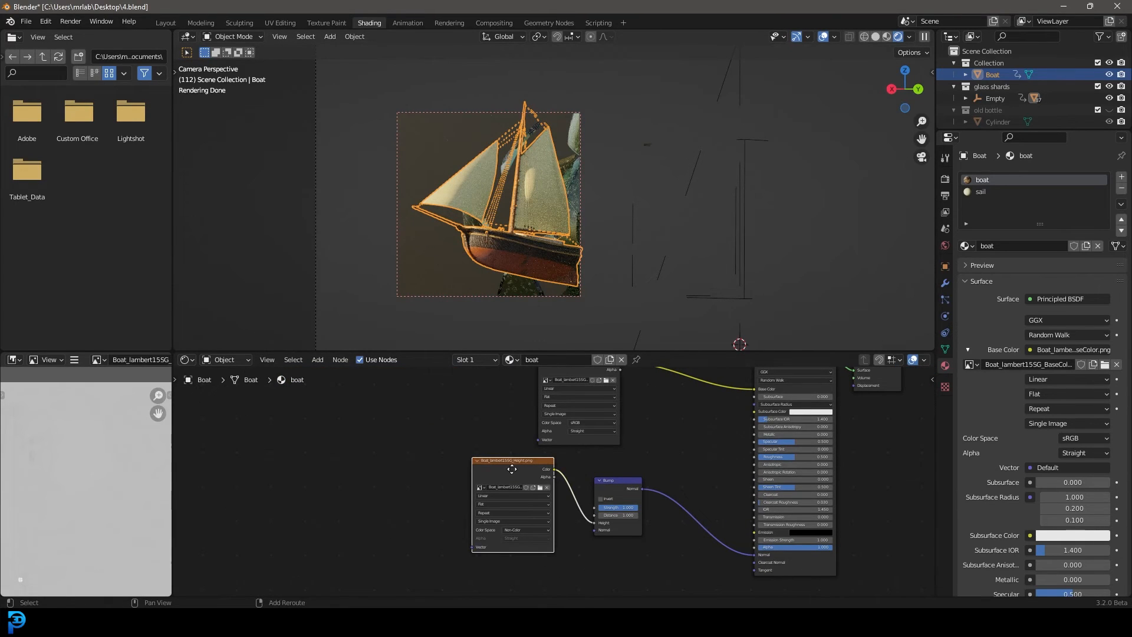
key("shift+d")
left_click(398, 423)
Load Boat_lambert15SG_Roughness.png into the duplicated texture node and connect it to the shader's Roughness as Non-Color data
left_click(429, 442)
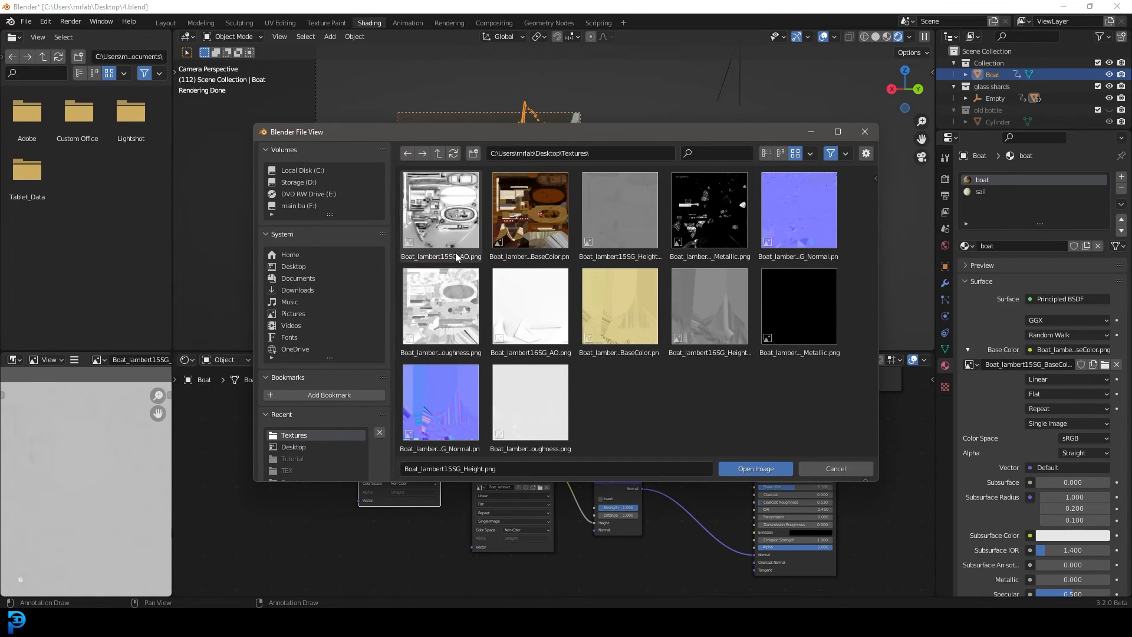
left_click(441, 316)
left_click(754, 469)
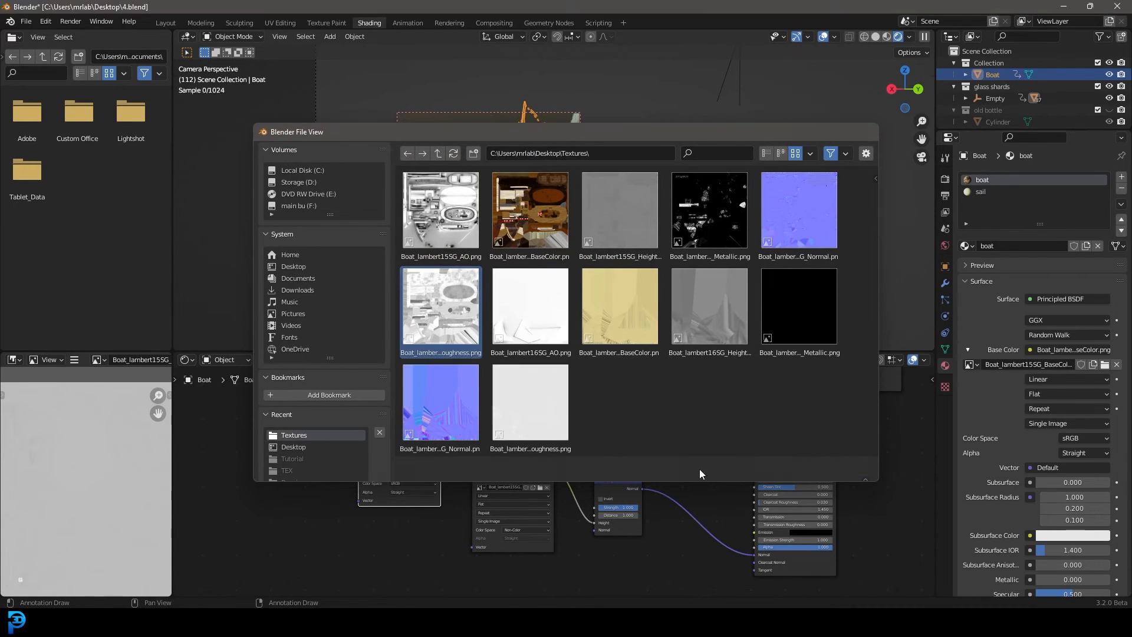
left_click_drag(680, 456, 753, 456)
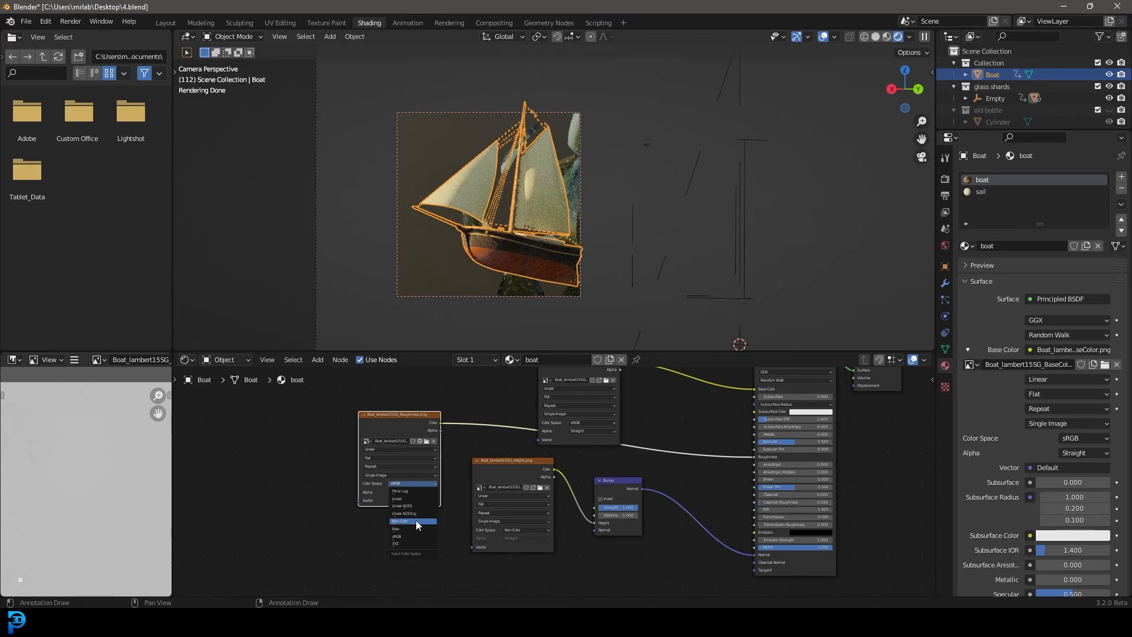
left_click(415, 520)
Replace the image in the roughness texture node with Boat_lambert15SG_Normal.png
mouse_move(417, 421)
left_mouse_down()
mouse_move(531, 448)
mouse_move(388, 443)
mouse_move(397, 431)
left_mouse_up()
left_click(405, 452)
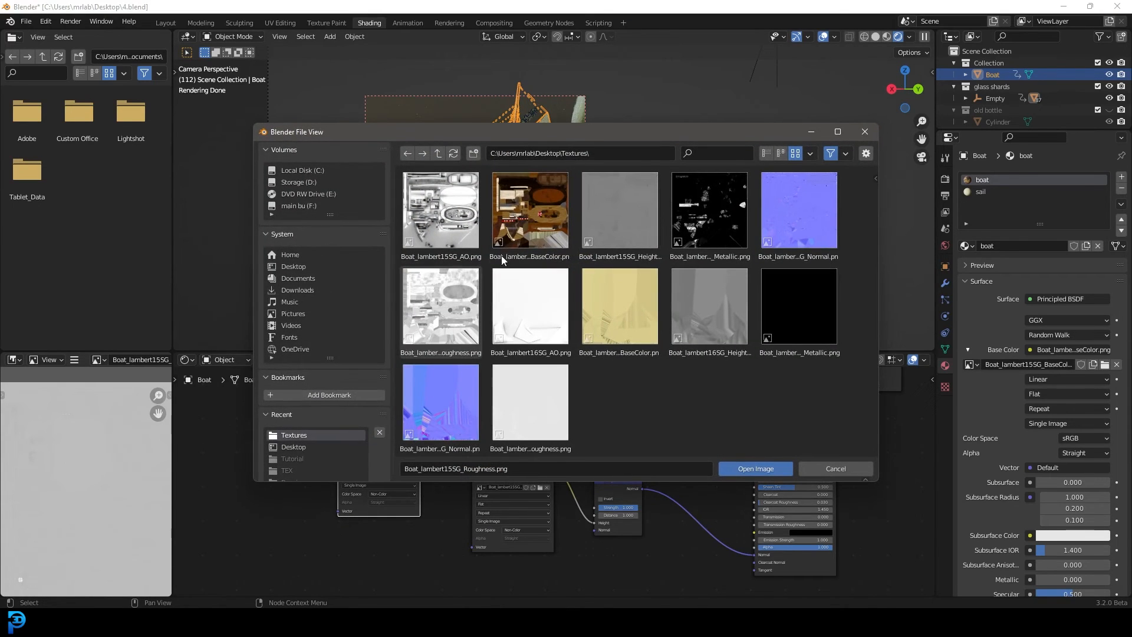
left_click(804, 217)
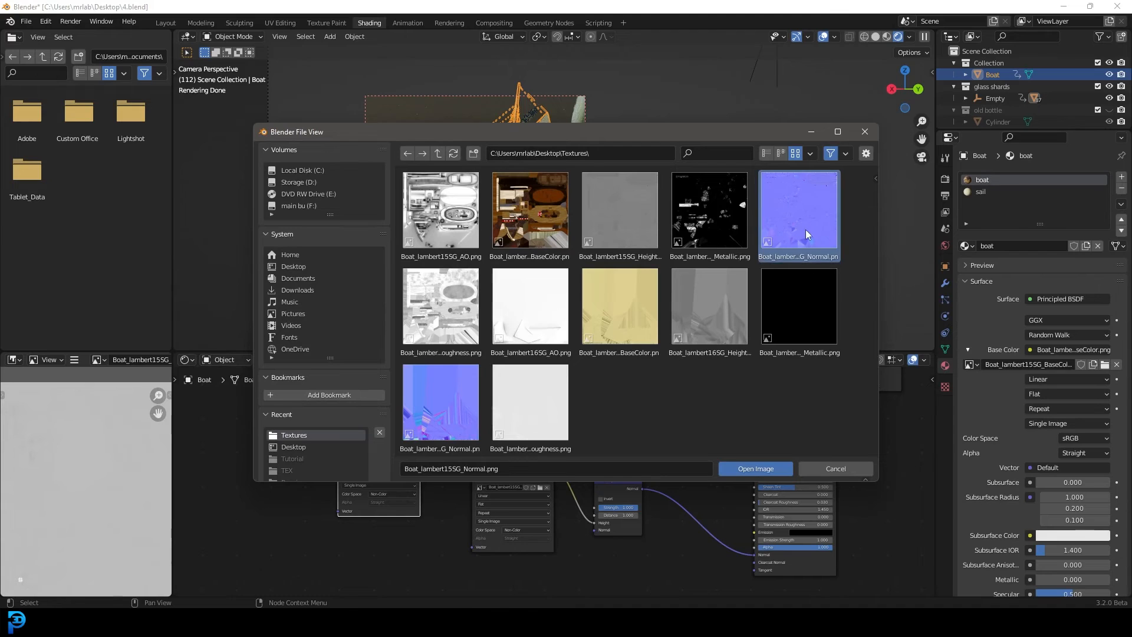
left_click(765, 466)
Add a Normal Map node beside the normal texture node
left_click_drag(602, 439, 575, 429)
type("n")
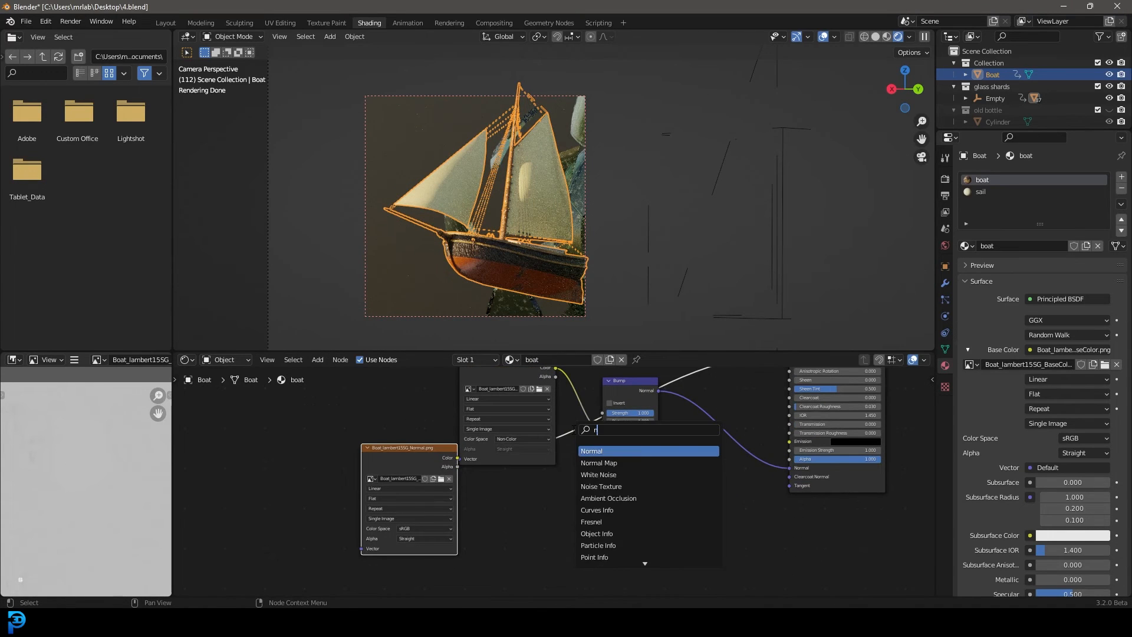
type("orm")
key("Down")
key("Return")
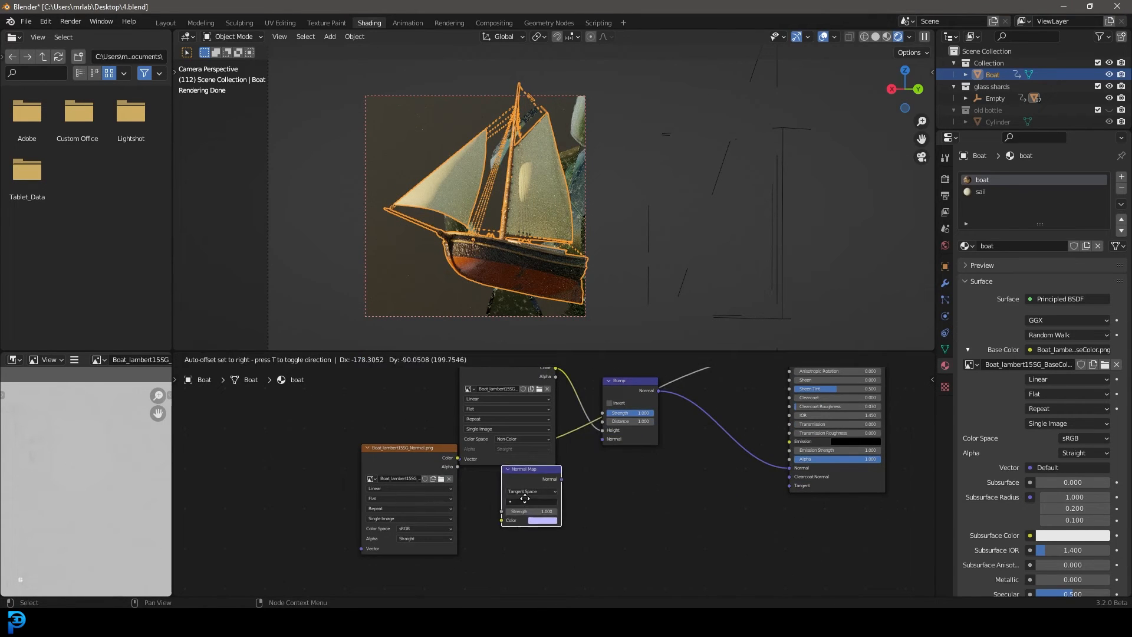
left_click(494, 480)
Connect the normal texture through the Normal Map node to the Bump node's Normal input, leaving the shader's Roughness unlinked
left_click_drag(441, 461, 412, 490)
left_click_drag(490, 524, 497, 533)
left_click_drag(553, 493, 607, 439)
middle_click_drag(681, 439, 530, 556)
scroll(531, 556, "down", 2)
left_click_drag(620, 480, 511, 543)
middle_click_drag(512, 543, 576, 462)
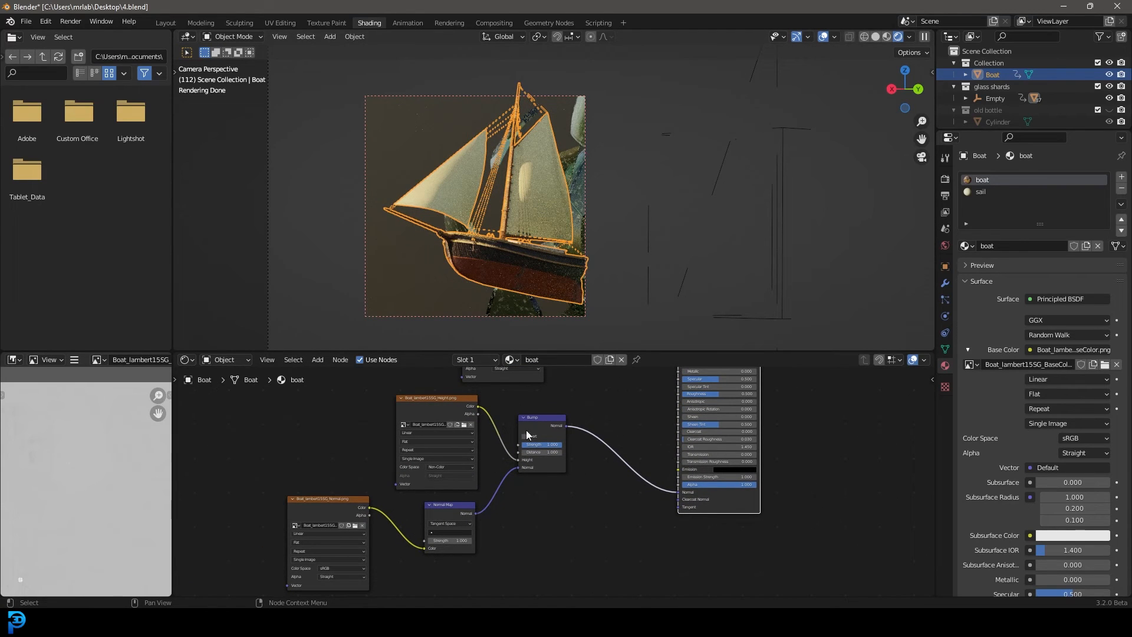
Set the Bump node's Strength to 0.483
scroll(541, 448, "up", 1)
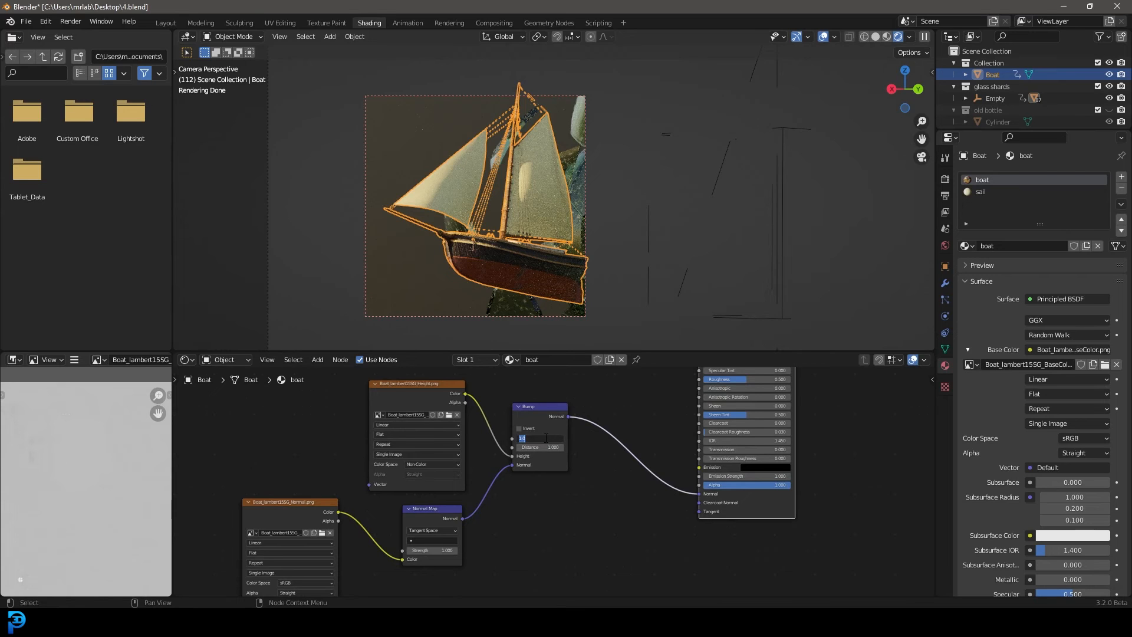
type("0.483")
key("Return")
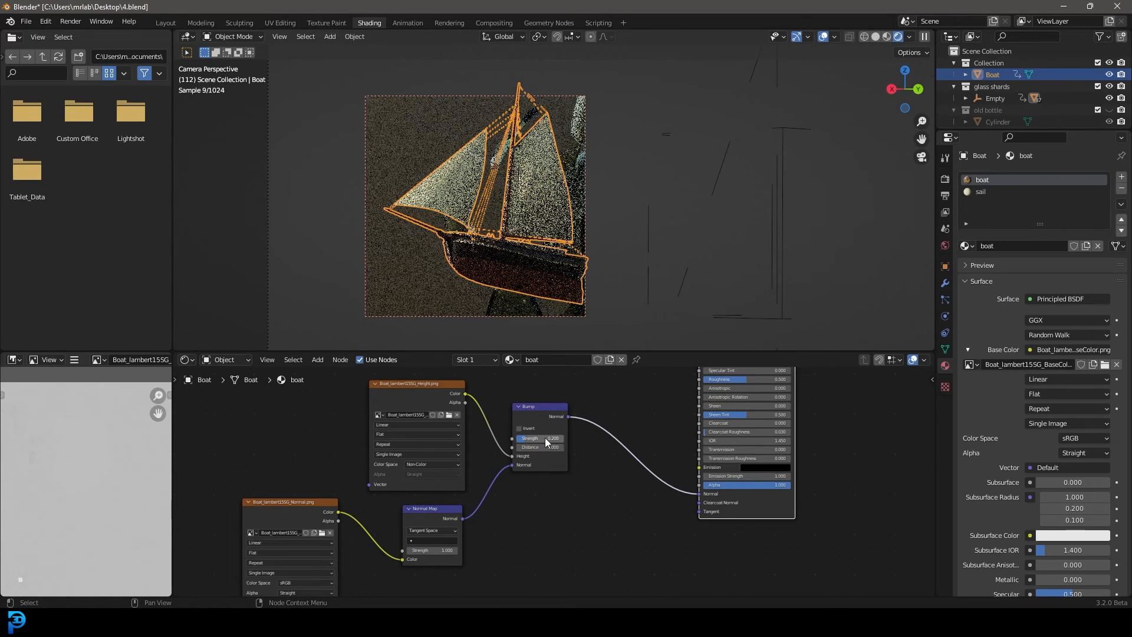
Lower the boat material's Roughness to 0.318
scroll(521, 251, "up", 2)
middle_click_drag(570, 266, 601, 210, "shift")
middle_click_drag(647, 410, 531, 530)
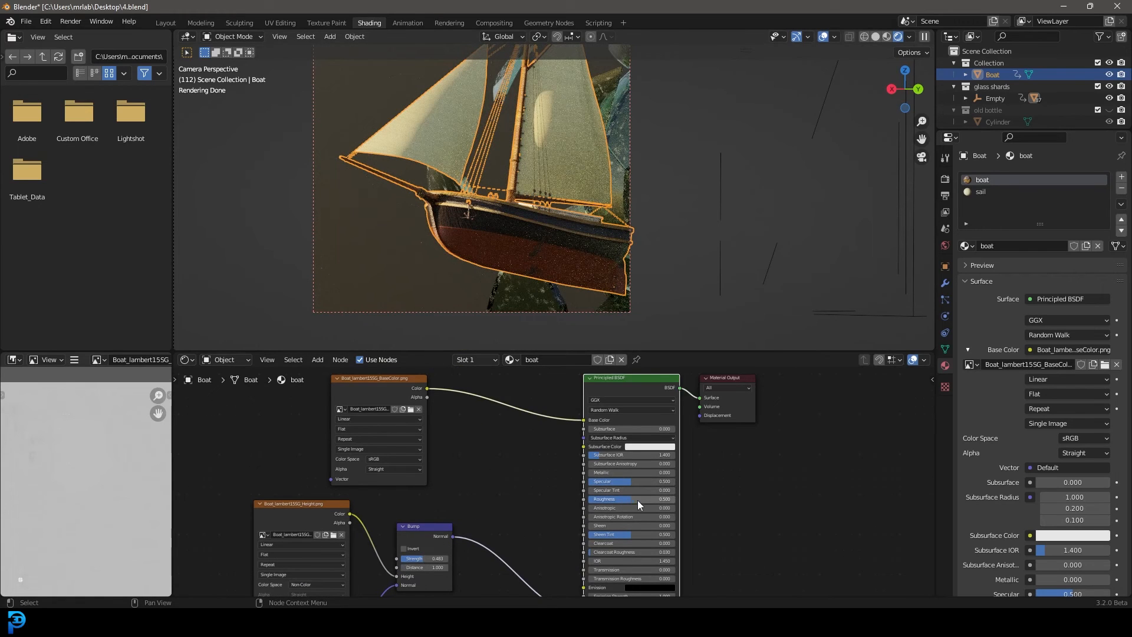
left_click_drag(640, 499, 619, 499)
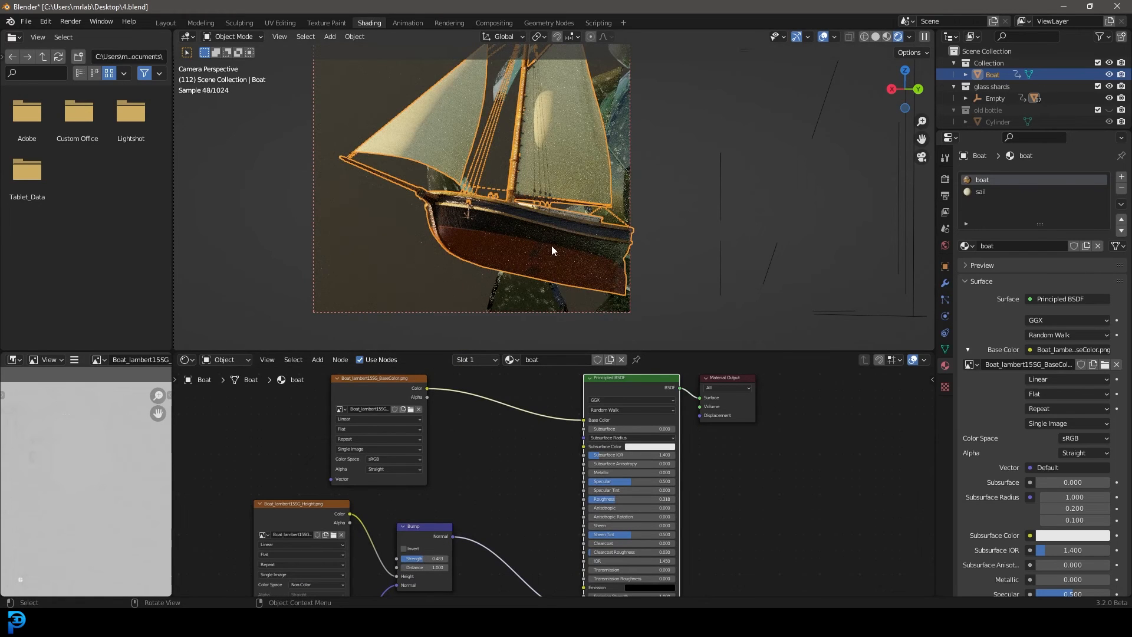
Set the normal texture's colour space to Non-Color
scroll(462, 497, "down", 2)
middle_click_drag(462, 497, 550, 435)
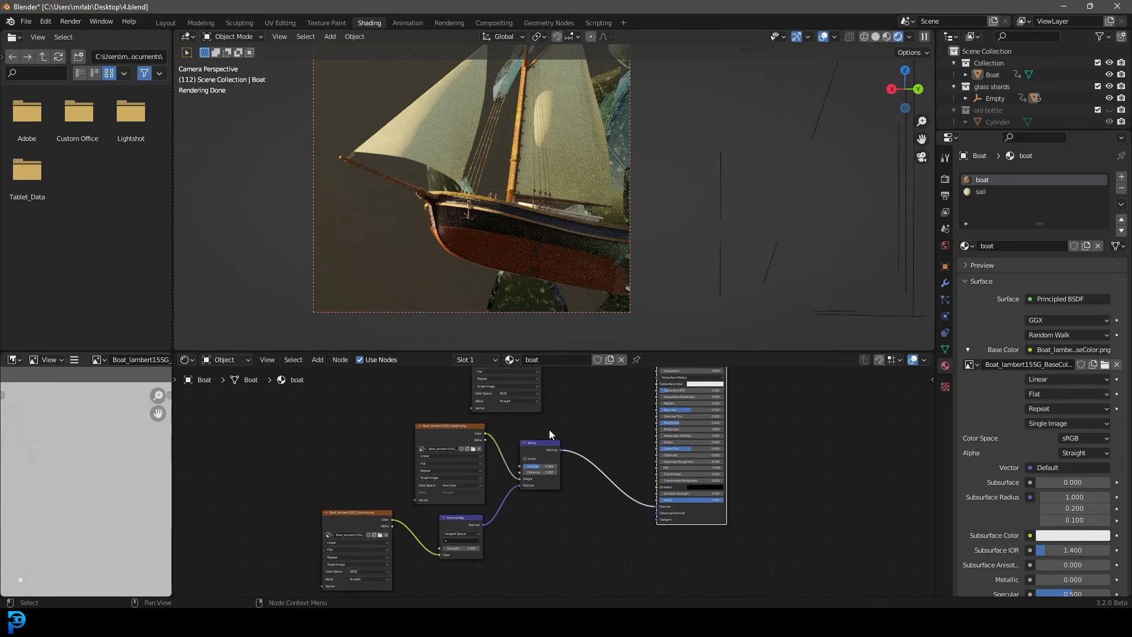
left_click(376, 539)
scroll(369, 523, "up", 2)
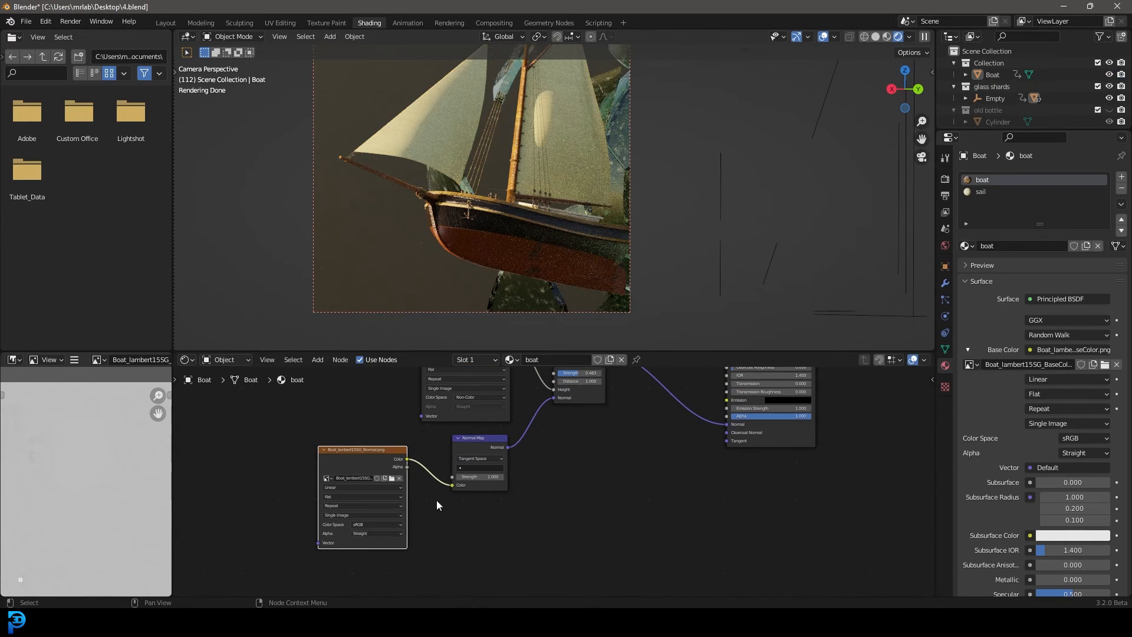
left_click(369, 524)
left_click(376, 565)
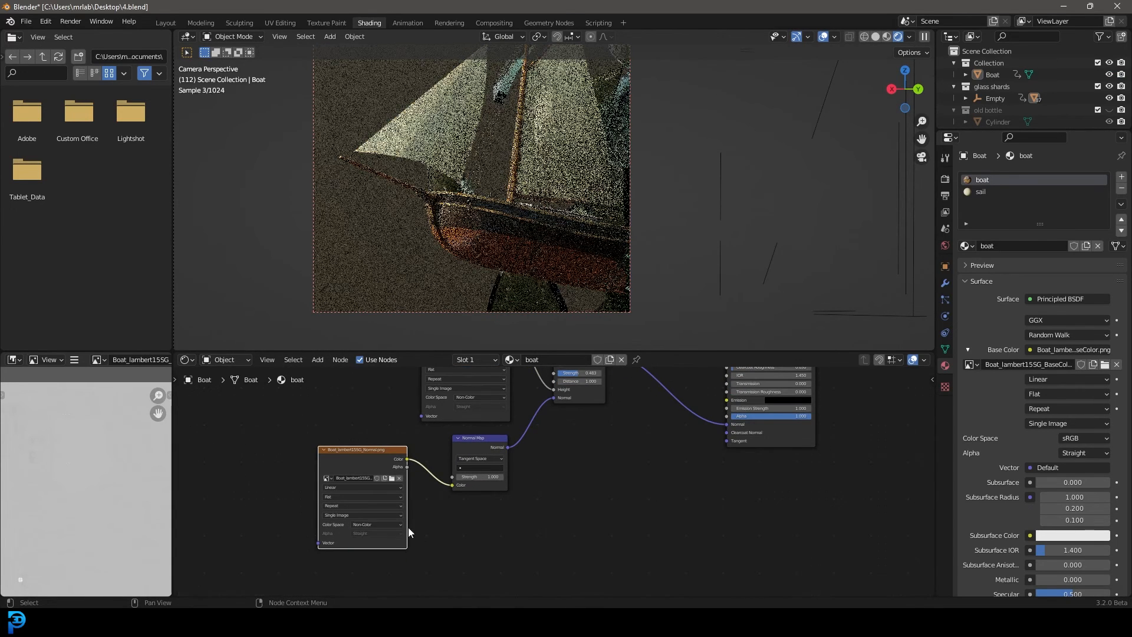
scroll(280, 455, "up", 2)
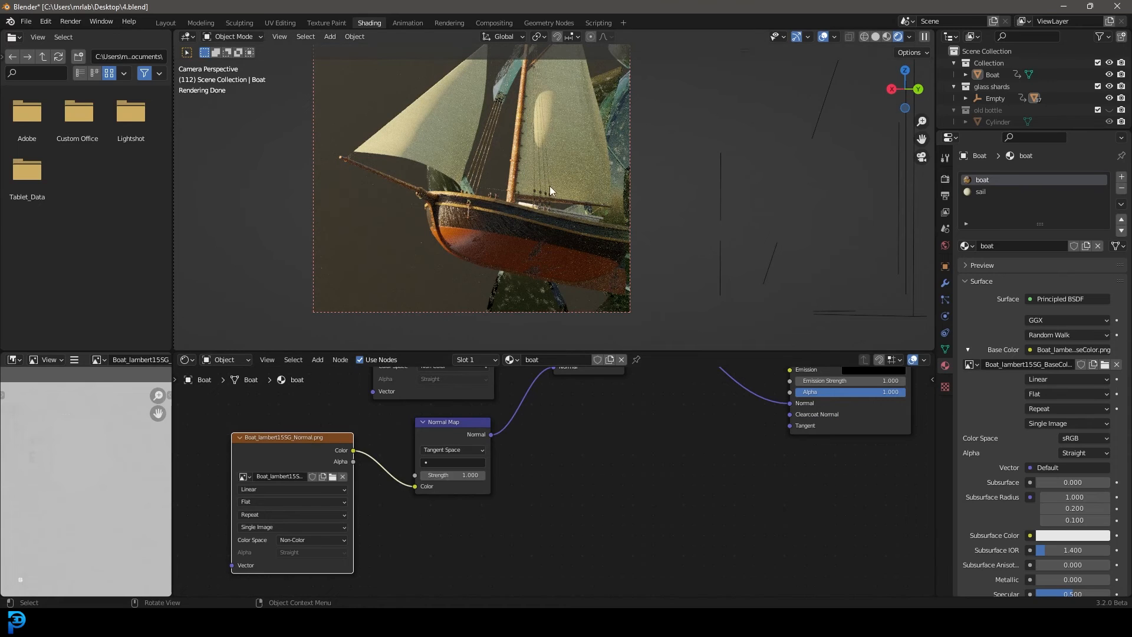
Select the boat's sail material and raise its Transmission to 0.482
scroll(532, 152, "down", 3)
middle_click_drag(599, 419, 561, 542)
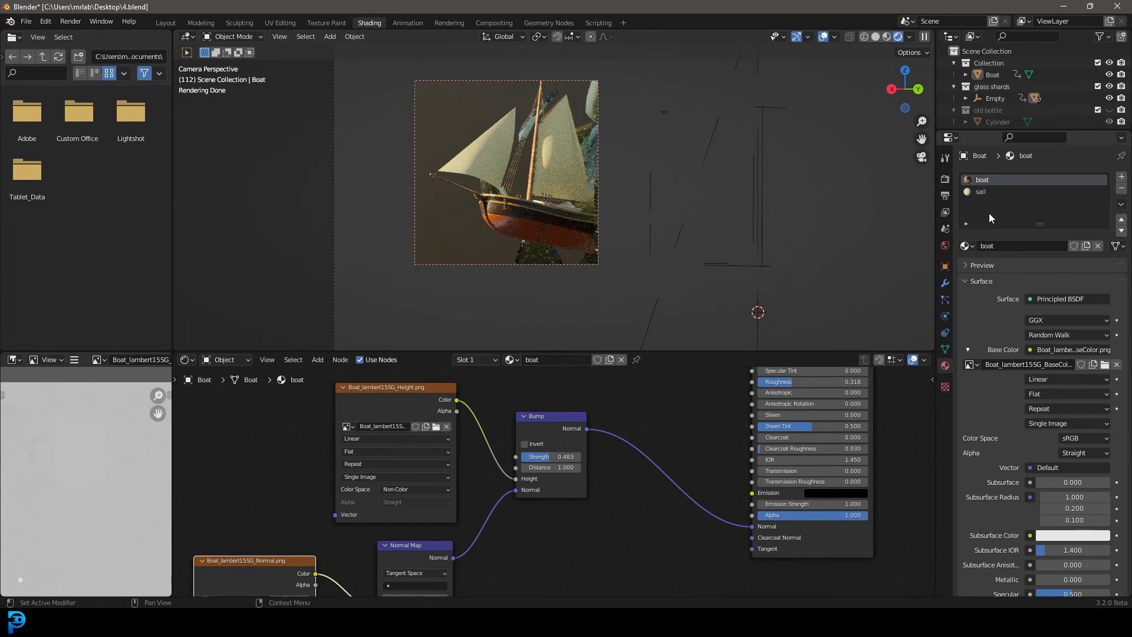
left_click(985, 193)
middle_click_drag(710, 458, 545, 474)
scroll(624, 516, "up", 2)
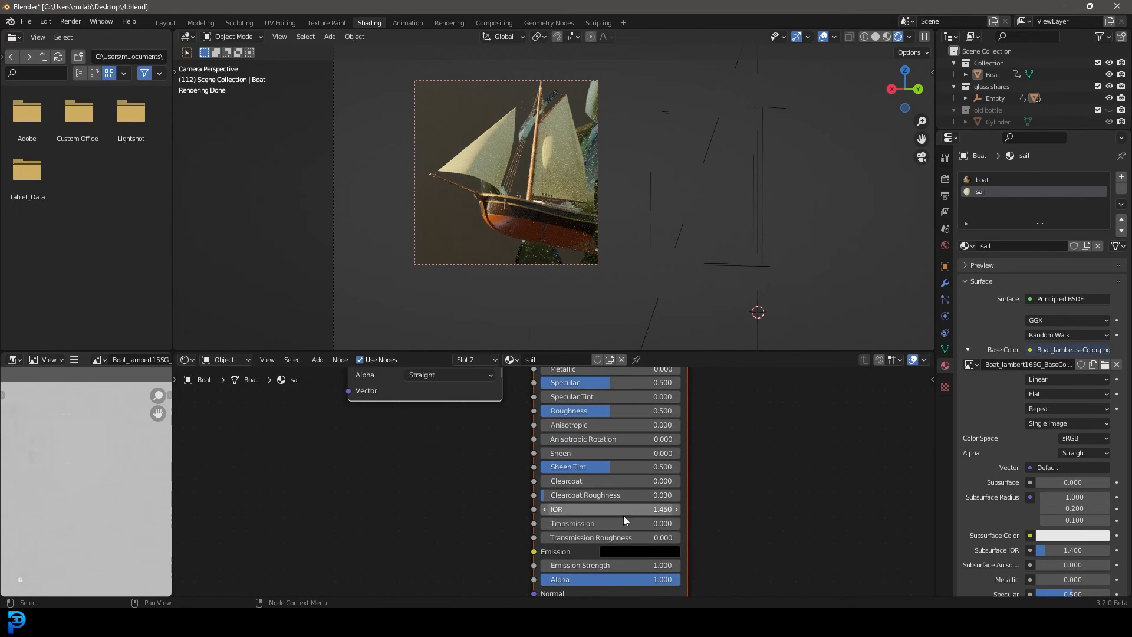
left_click_drag(624, 523, 670, 523)
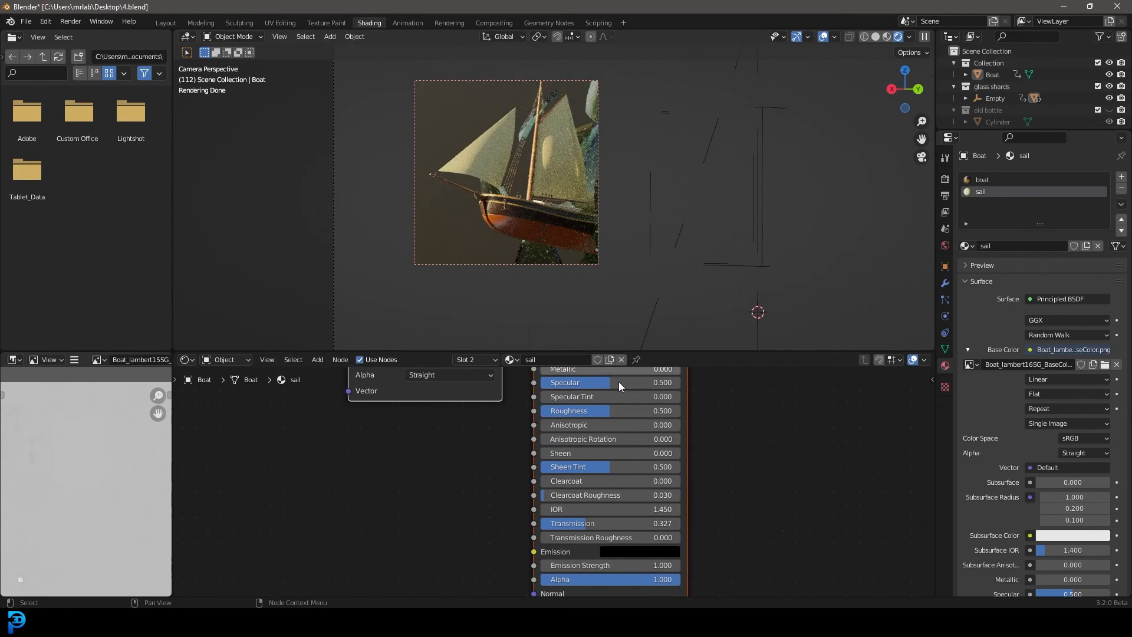
left_click_drag(568, 524, 589, 524)
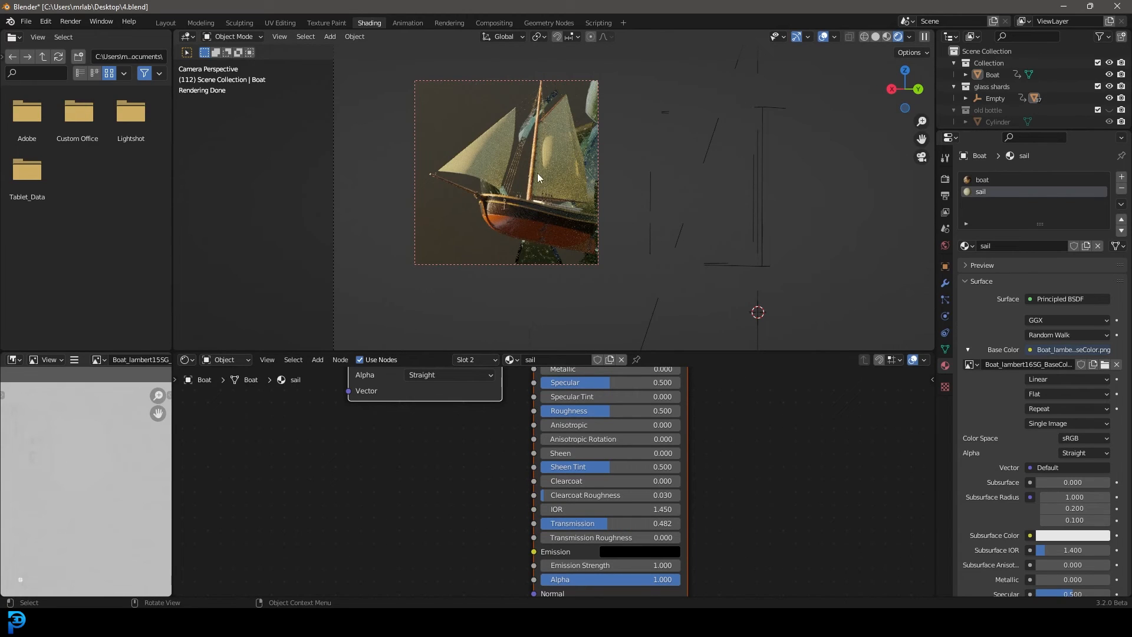
Redraw the viewport render region so it covers the whole camera frame
scroll(635, 142, "down", 3)
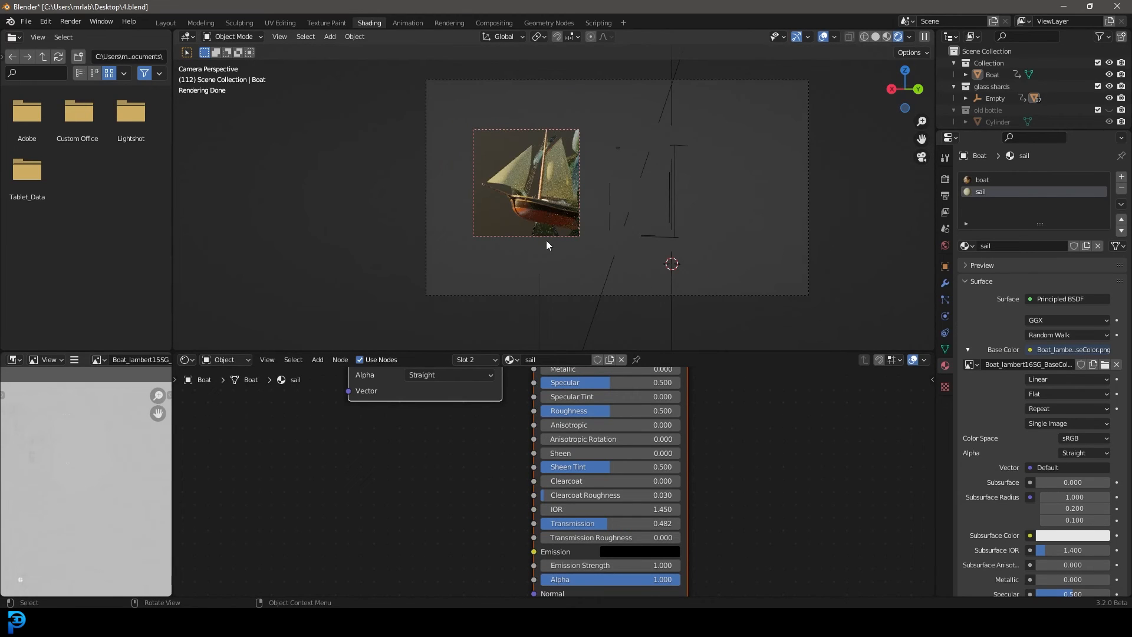
key("ctrl+b")
left_click_drag(403, 307, 820, 75)
Select the camera and move it along its local Z axis to reframe the ship and bottle
scroll(717, 193, "up", 3)
scroll(759, 175, "down", 1)
scroll(758, 174, "down", 2)
left_click(737, 80)
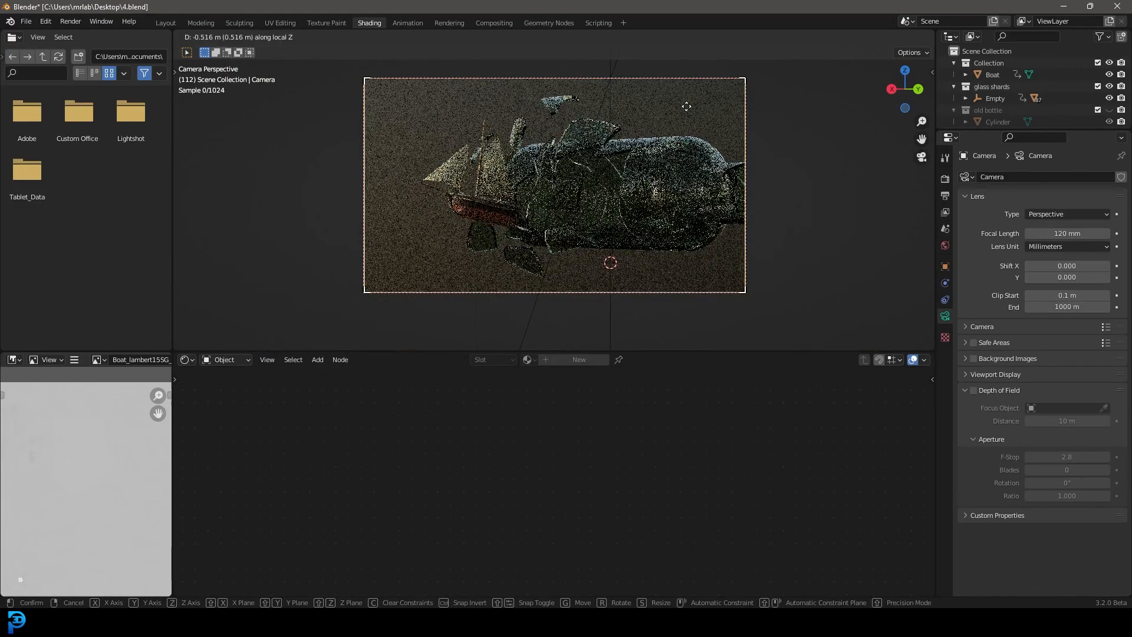
left_click(664, 238)
Switch to the Layout workspace and set its viewport to solid shading
key("z")
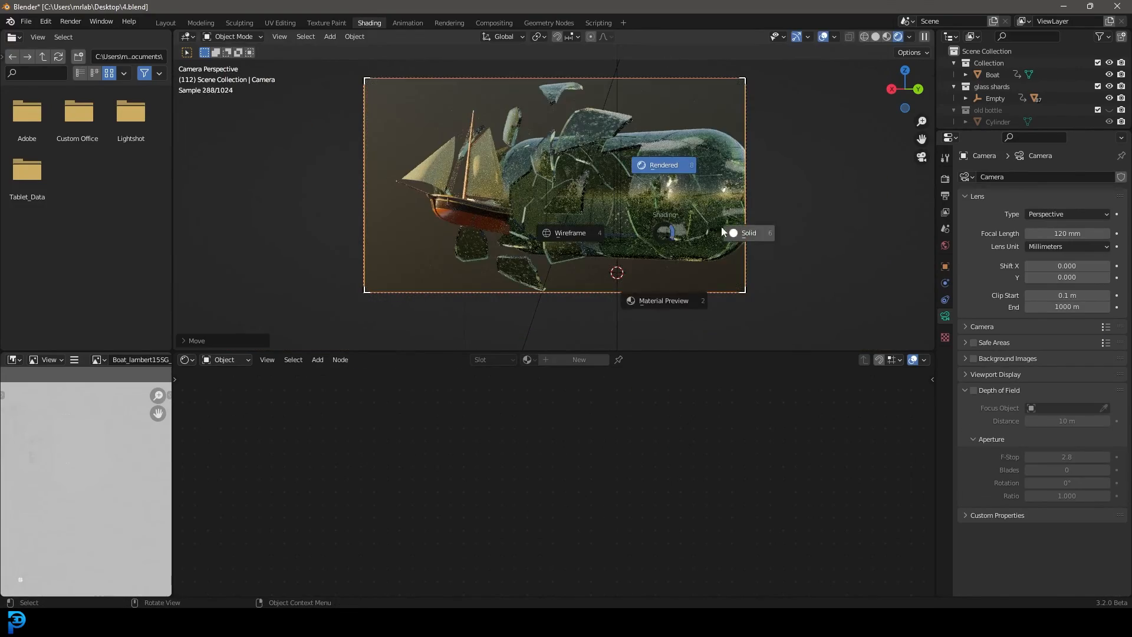
left_click(761, 234)
left_click(170, 23)
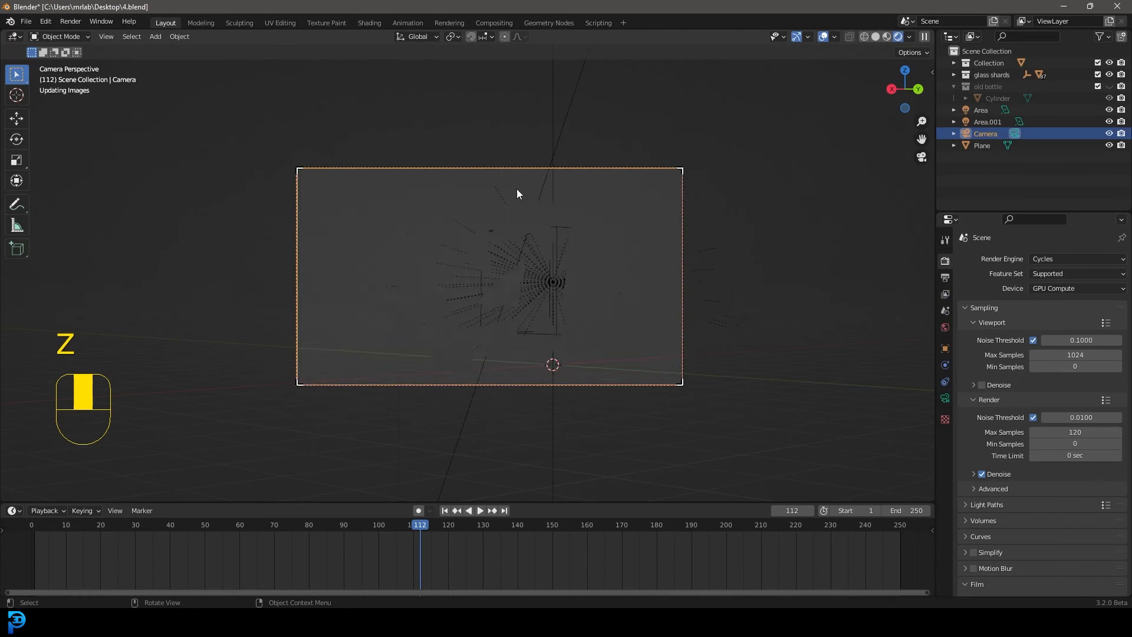
key("z")
left_click(608, 264)
Add a cube-shaped empty at the 3D cursor below the bottle
mouse_move(515, 253)
middle_mouse_down()
mouse_move(481, 263)
mouse_move(493, 264)
middle_mouse_up()
key("shift+a")
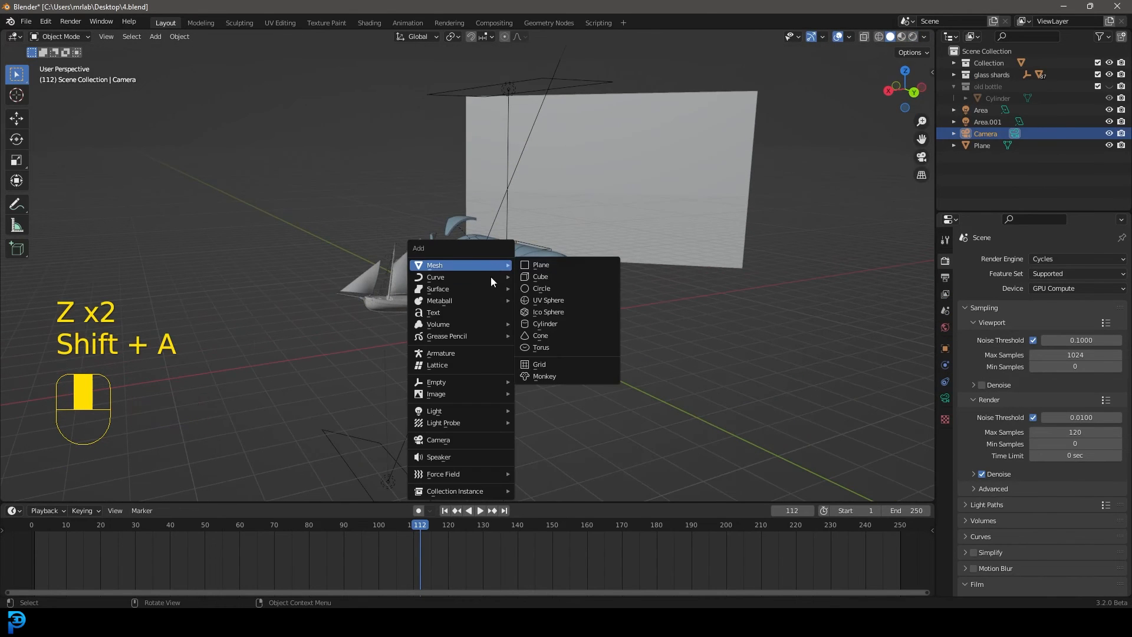
mouse_move(451, 383)
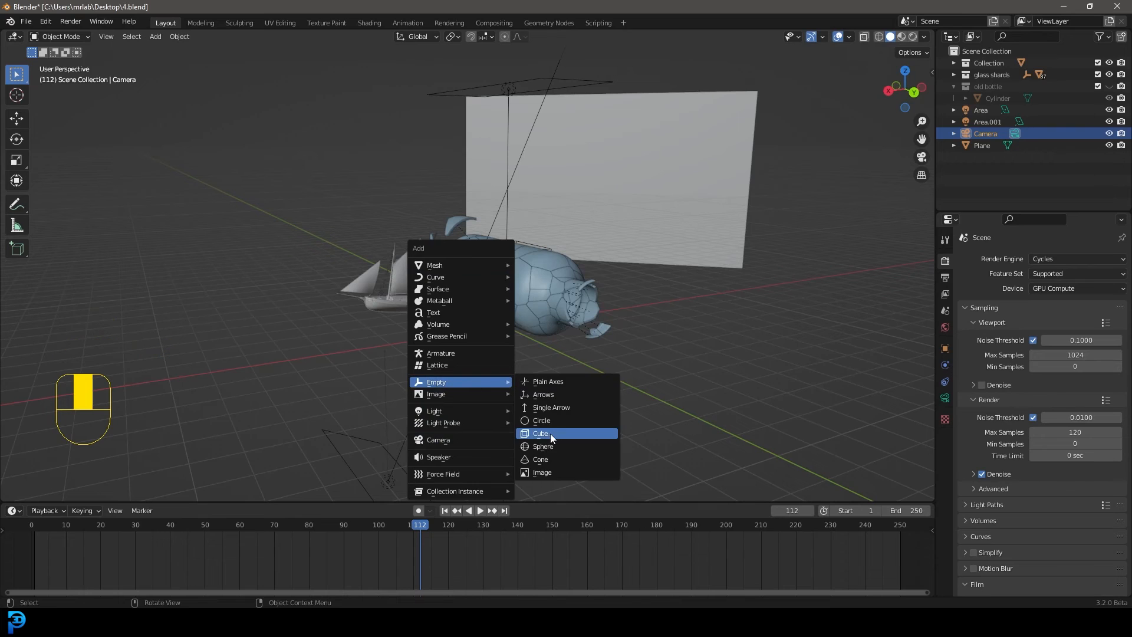
left_click(550, 433)
middle_click_drag(574, 335, 546, 324)
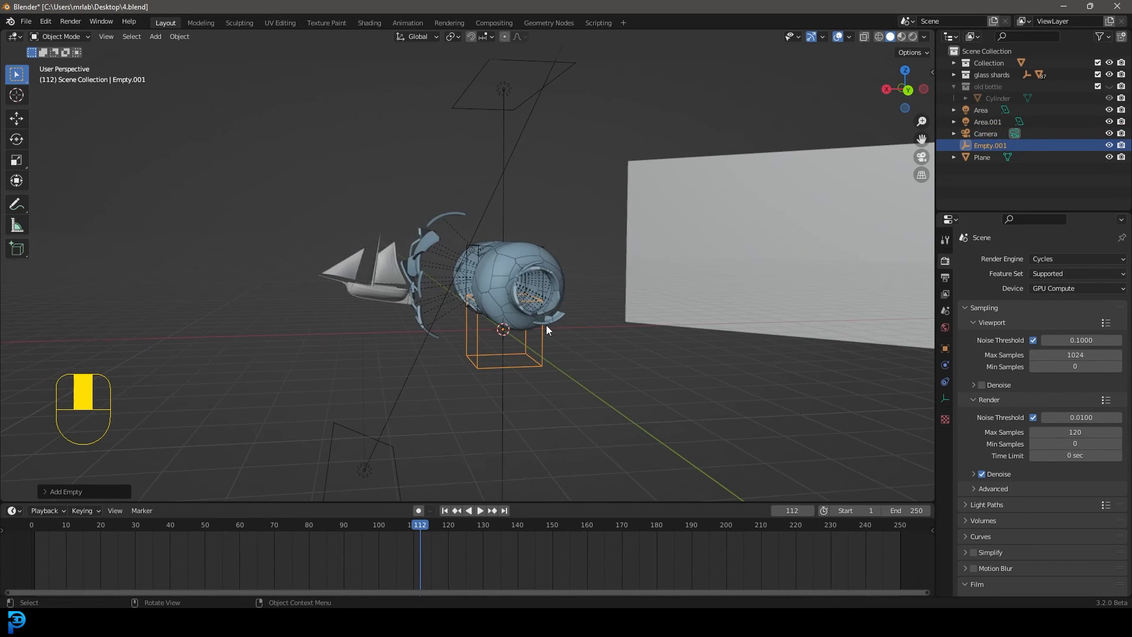
At frame 1 in wireframe shading, raise the cube empty along Z into the bottle around the boat
key("shift+Left")
key("z")
left_click(500, 313)
scroll(602, 387, "up", 1)
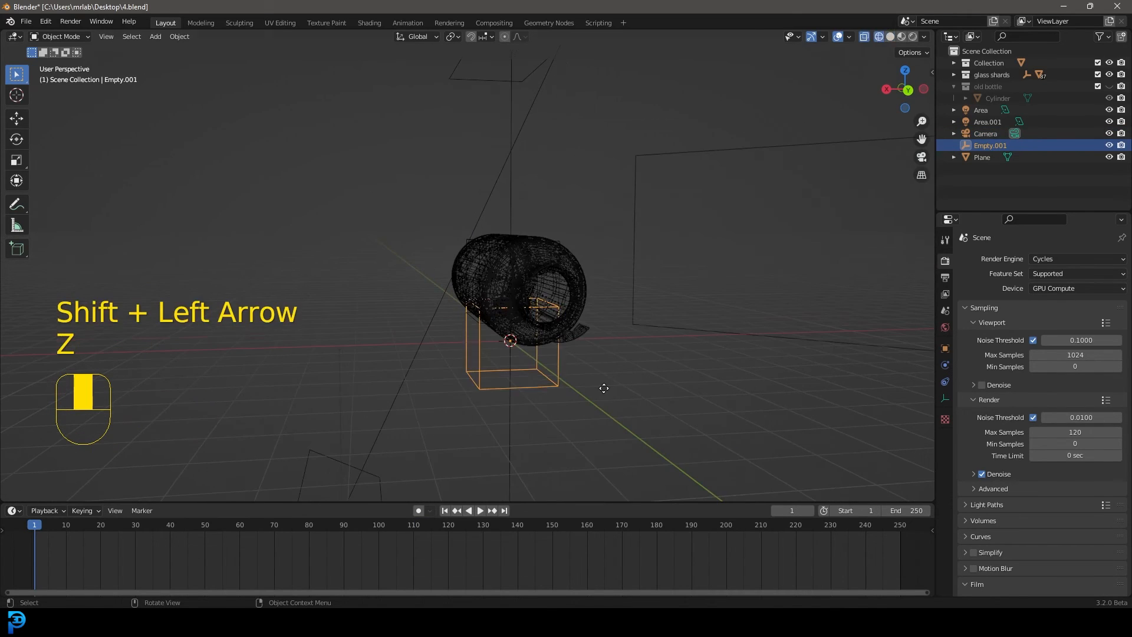
key("g")
key("z")
left_click(606, 330)
Scale the cube empty down slightly inside the bottle
middle_click_drag(515, 306, 581, 334)
scroll(625, 365, "up", 3)
key("s")
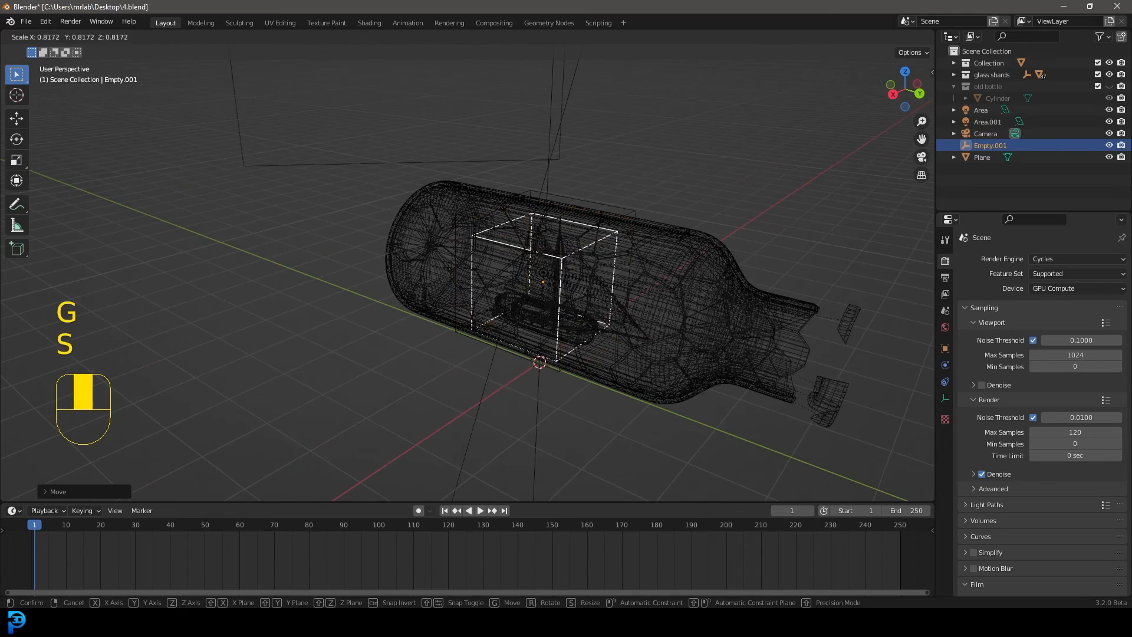
left_click(574, 299)
scroll(581, 236, "up", 5)
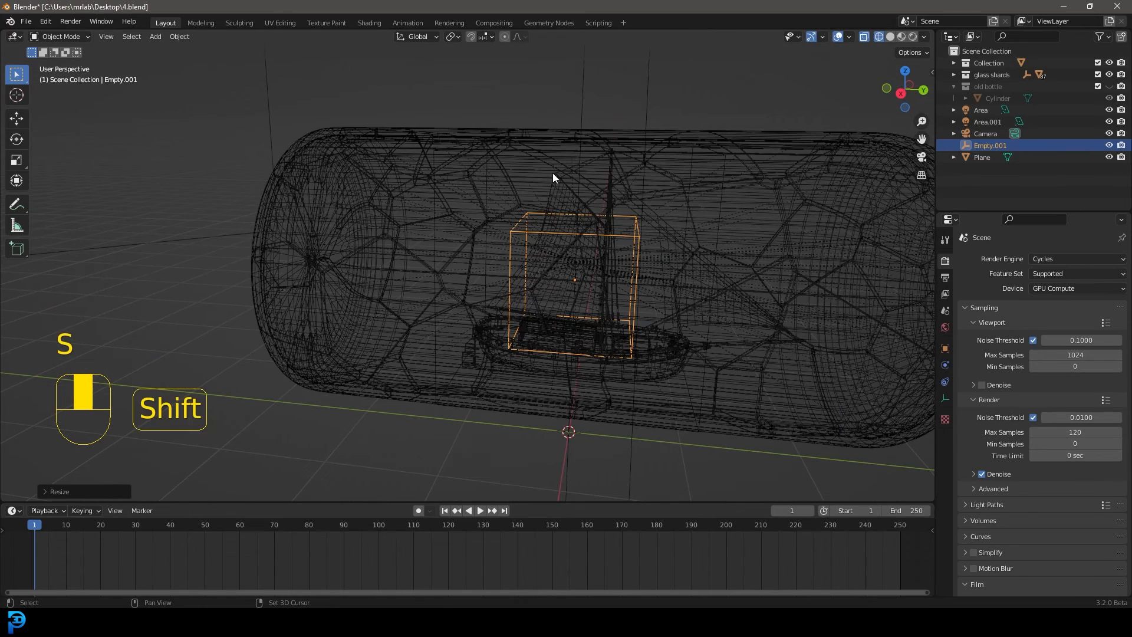
Add the boat to the selection as the active object and parent the cube empty to it
left_click(554, 187, "shift")
key("ctrl+z")
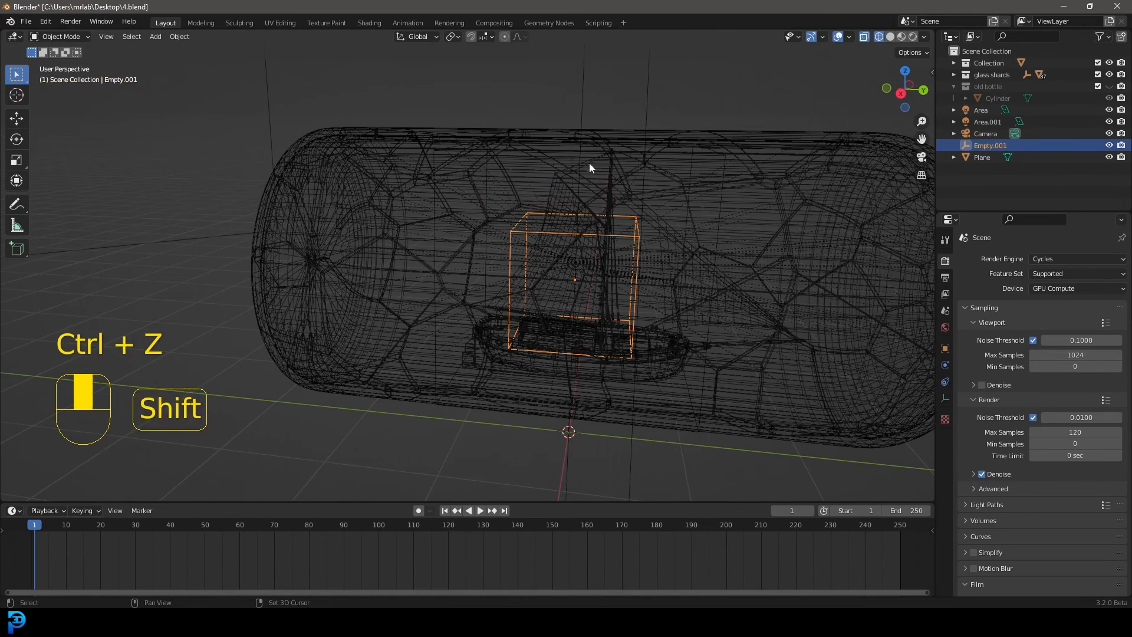
middle_click_drag(589, 163, 721, 208)
left_click(801, 140, "shift")
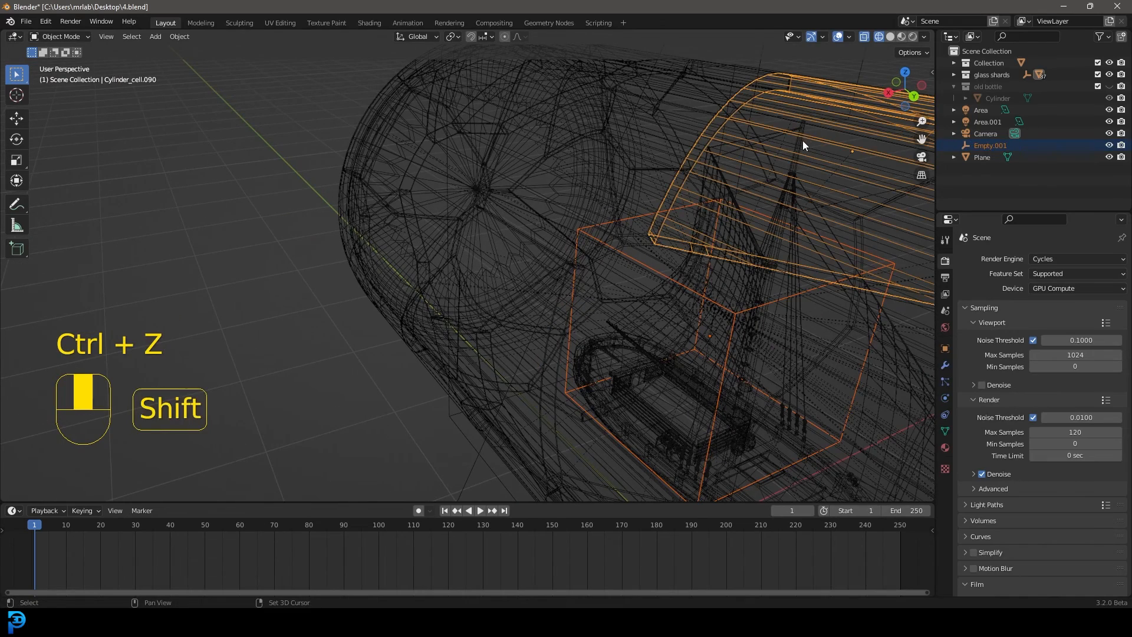
key("ctrl+z")
left_click(800, 145, "shift")
scroll(734, 222, "down", 5)
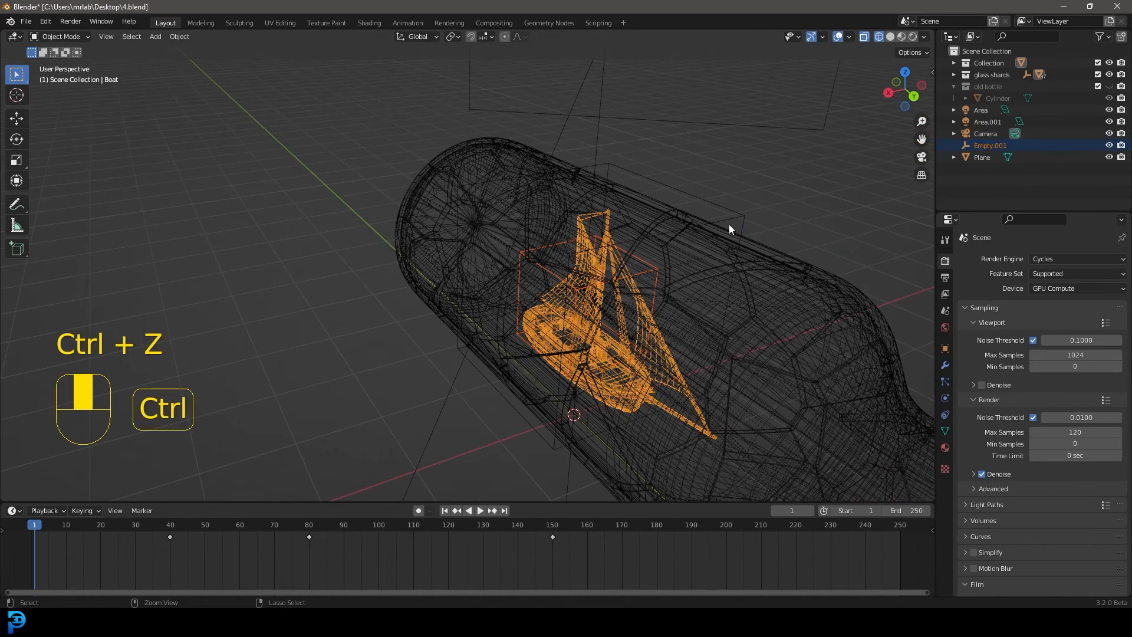
key("ctrl+p")
left_click(691, 237)
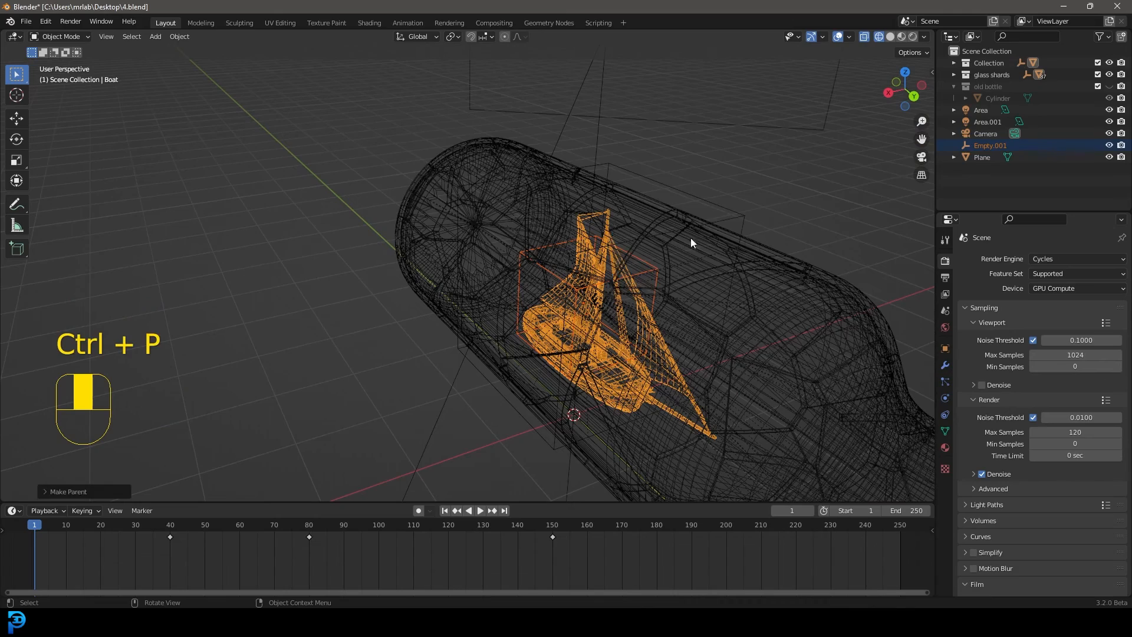
Play the animation to check that the empty follows the boat, and clear the selection
scroll(605, 292, "down", 3)
key("space")
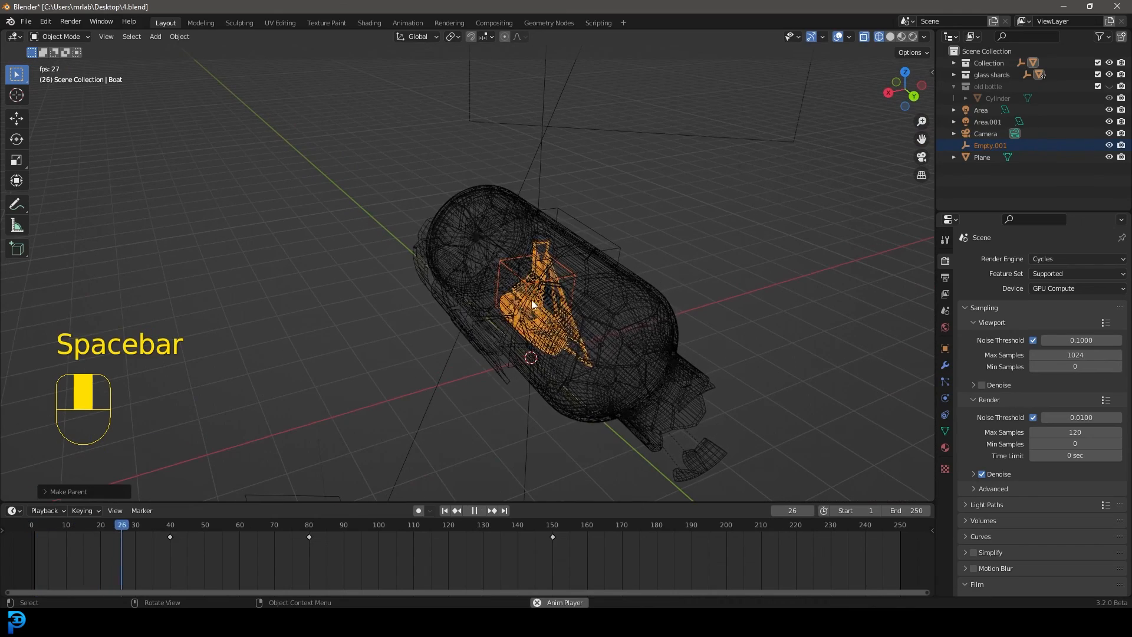
key("alt+a")
scroll(519, 311, "down", 8)
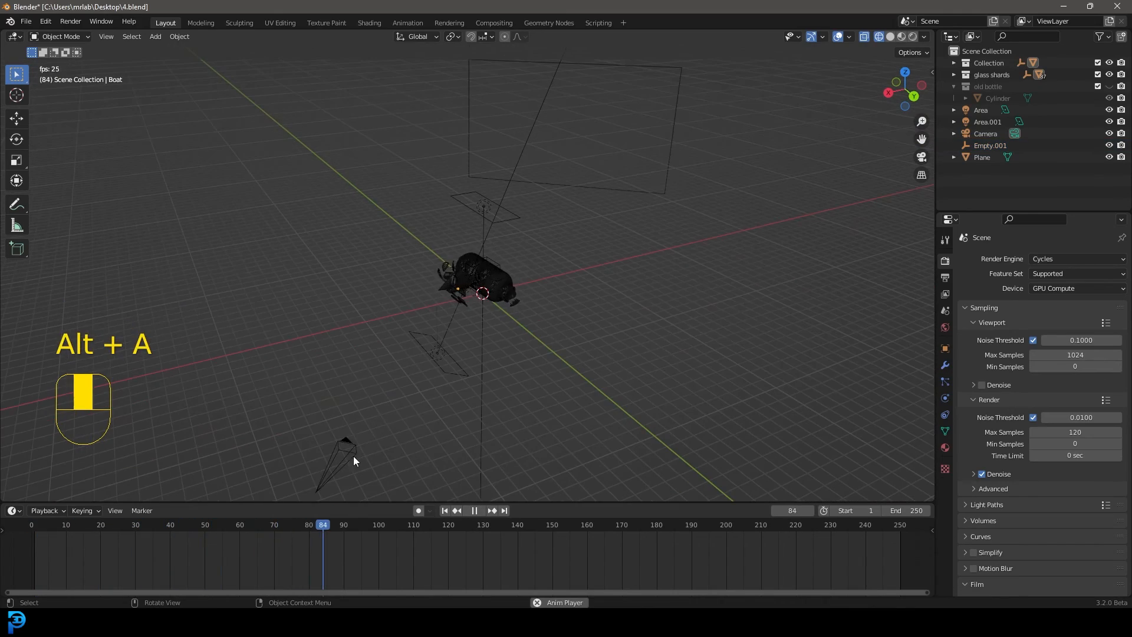
key("space")
Select the camera, enable its Depth of Field and set Empty.001 as the focus object
left_click(352, 455)
key("space")
key("space")
left_click(945, 398)
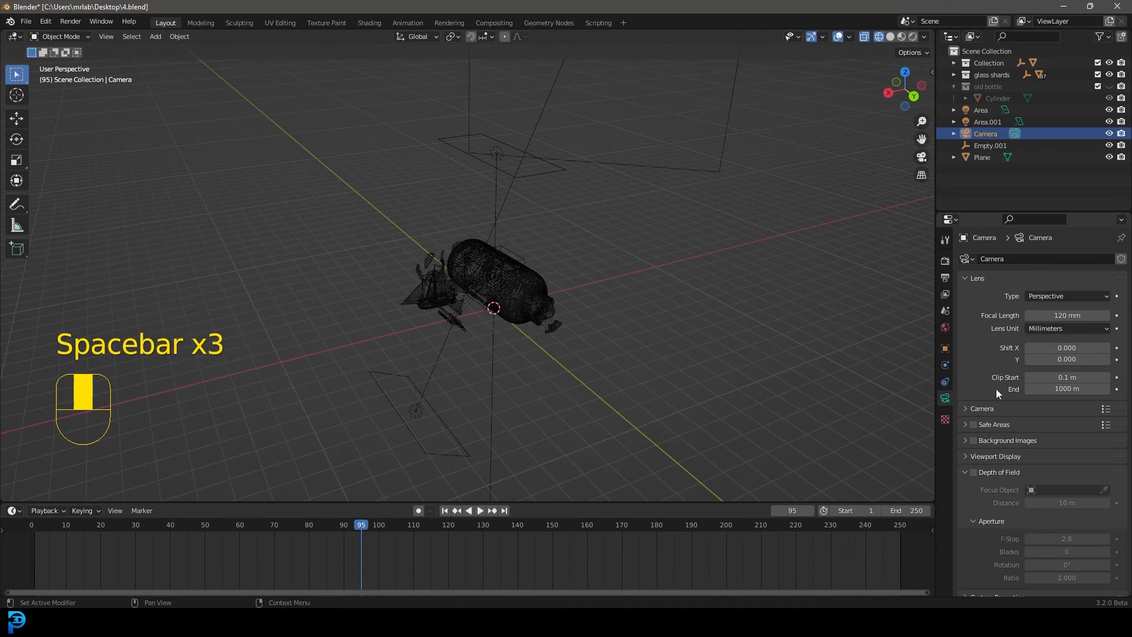
left_click(974, 473)
left_click(1061, 490)
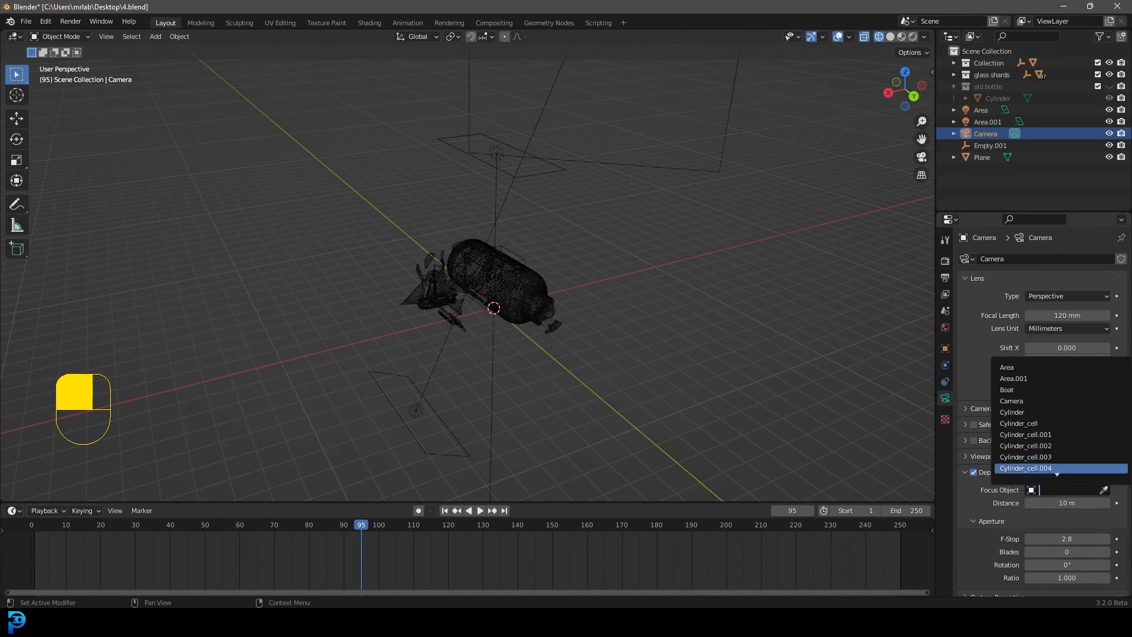
scroll(1043, 472, "down", 11)
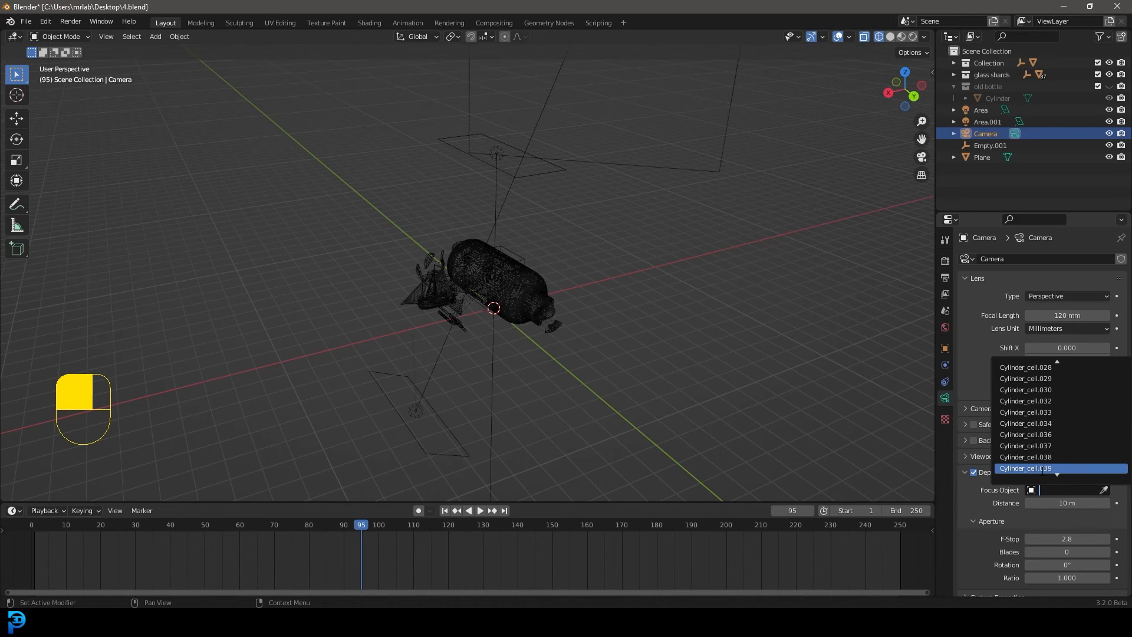
type("empt")
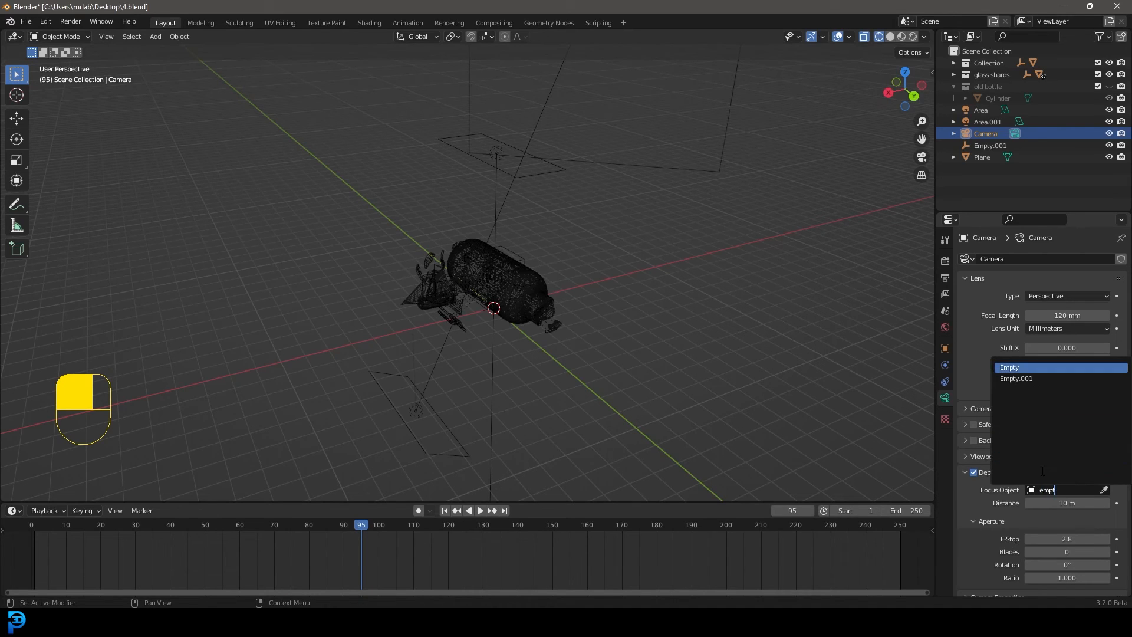
left_click(1031, 379)
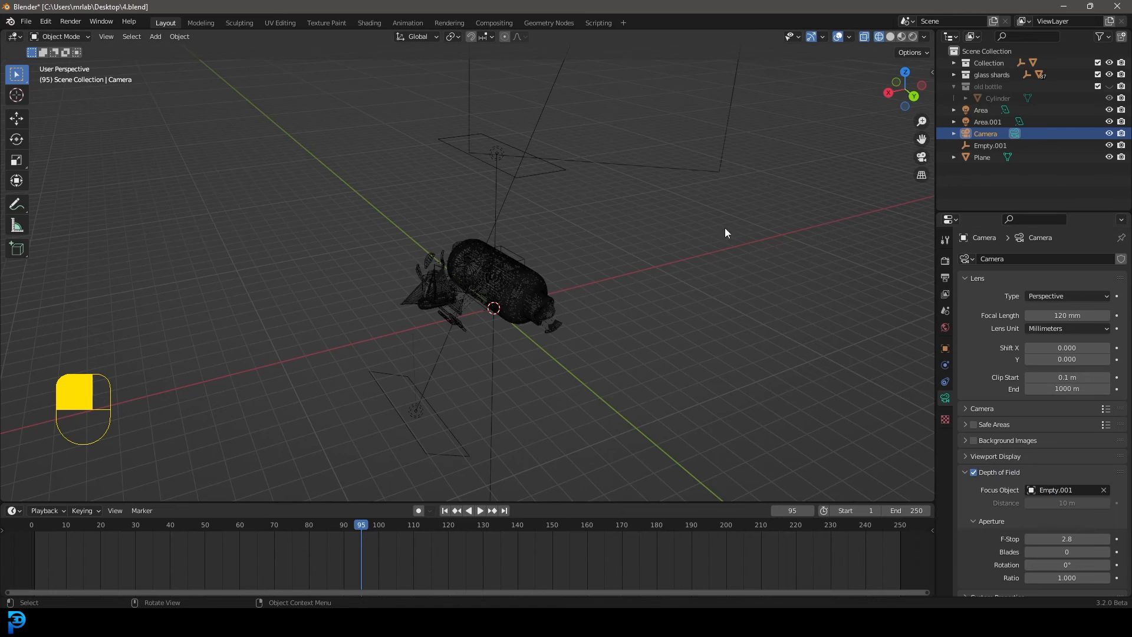
Set the camera's depth of field F-Stop to 0.3
scroll(550, 303, "up", 3)
scroll(491, 328, "down", 2)
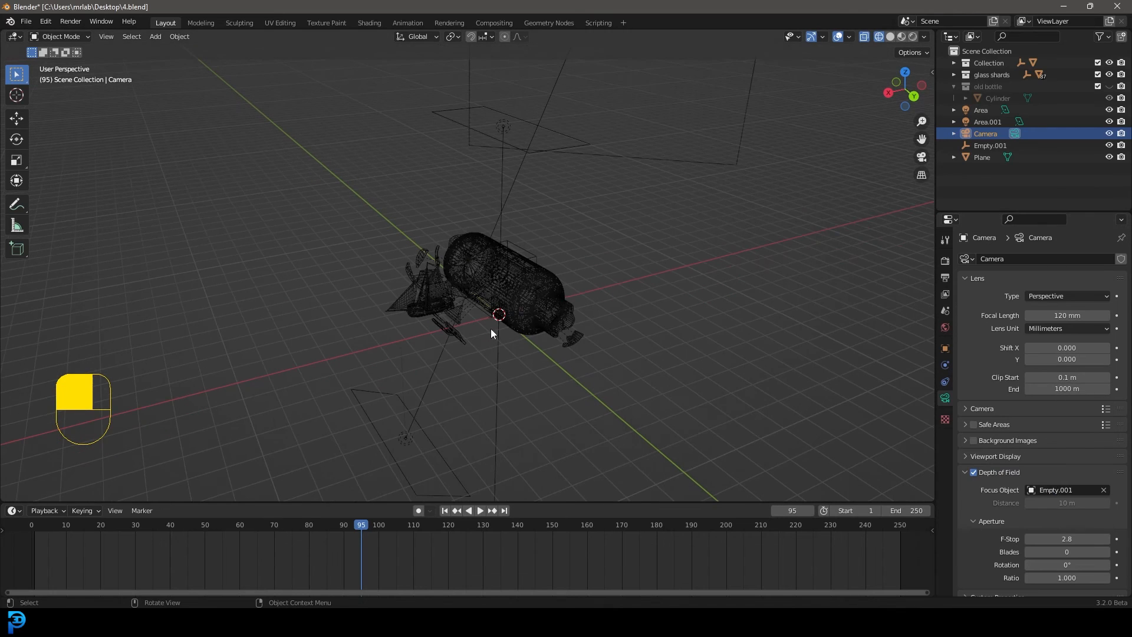
left_click(1067, 539)
type("0.3")
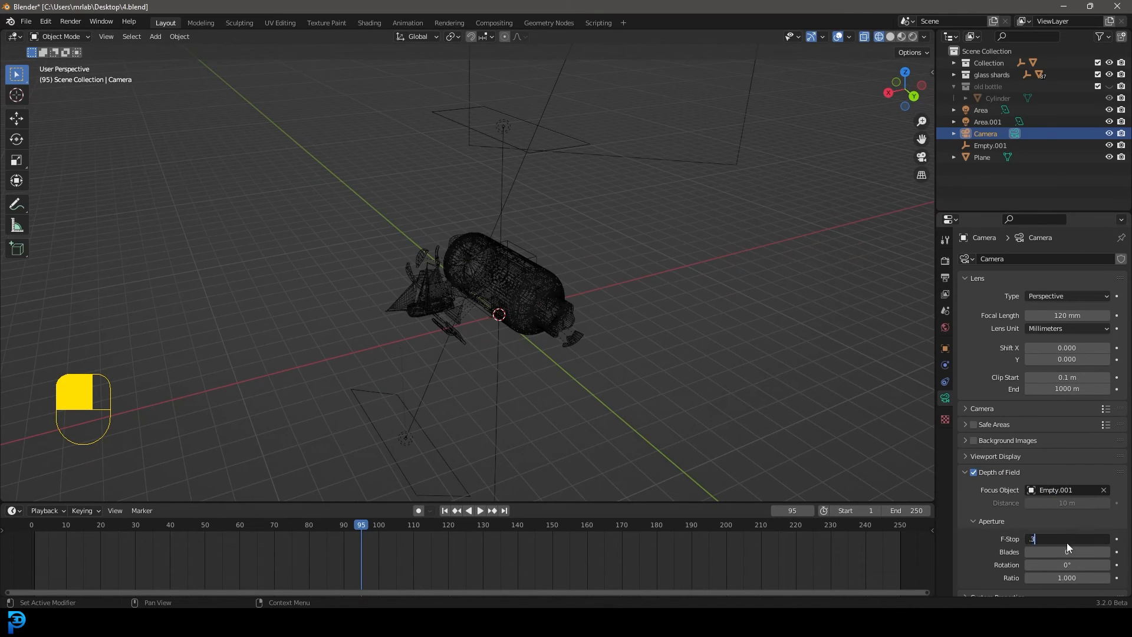
key("Return")
Preview the depth of field through the camera at frame 168 in rendered shading
key("KP_0")
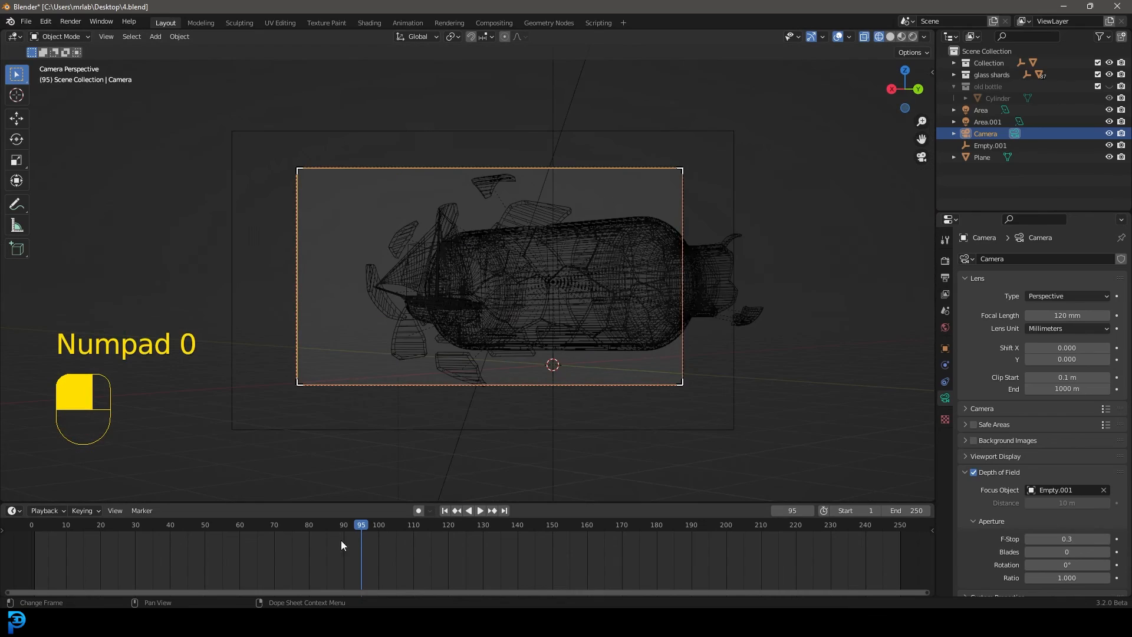
left_click_drag(341, 538, 615, 531)
key("z")
left_click(674, 292)
scroll(510, 299, "up", 2)
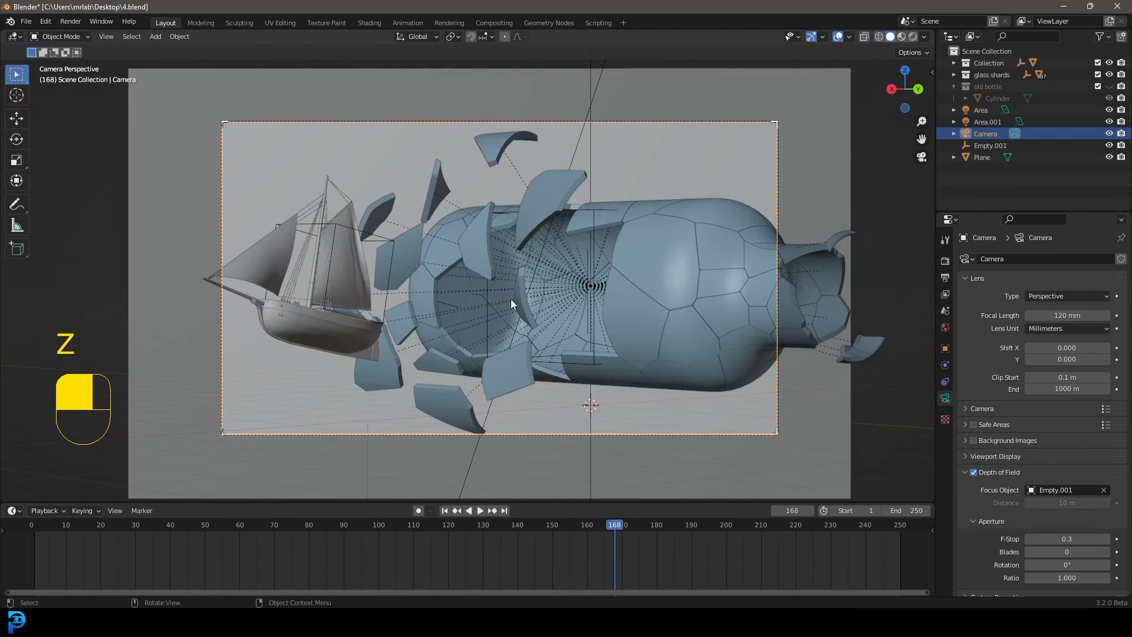
key("z")
left_click(504, 227)
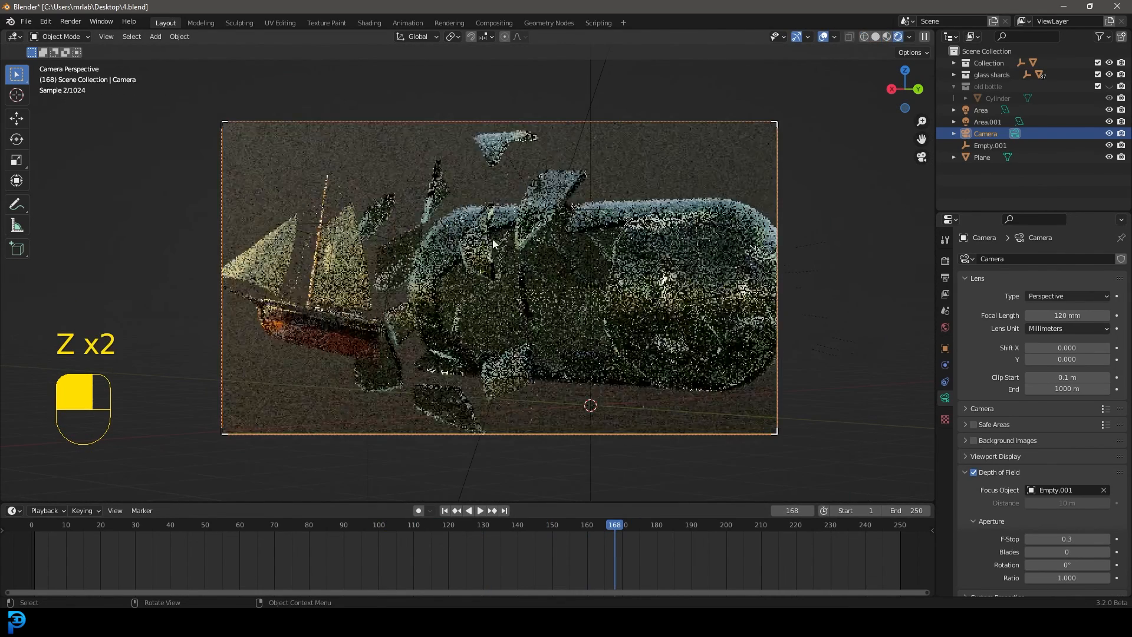
middle_click_drag(478, 300, 553, 279, "shift")
scroll(552, 278, "up", 1)
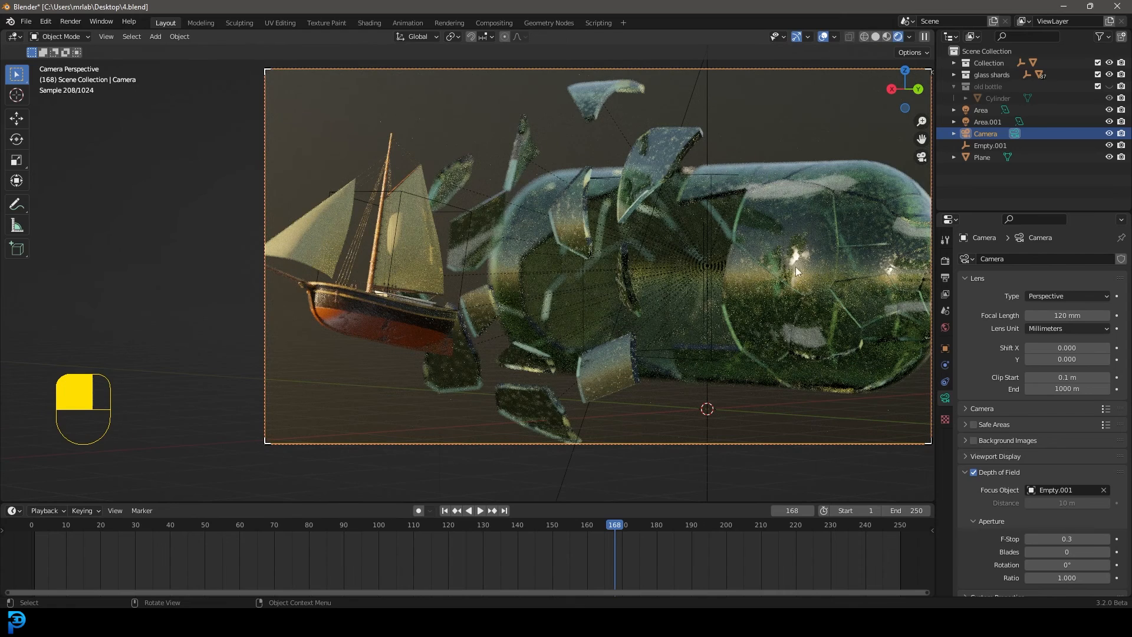
Set the world sky texture's Sun Rotation to -51.6° and preview the lighting at frame 90
left_click(946, 327)
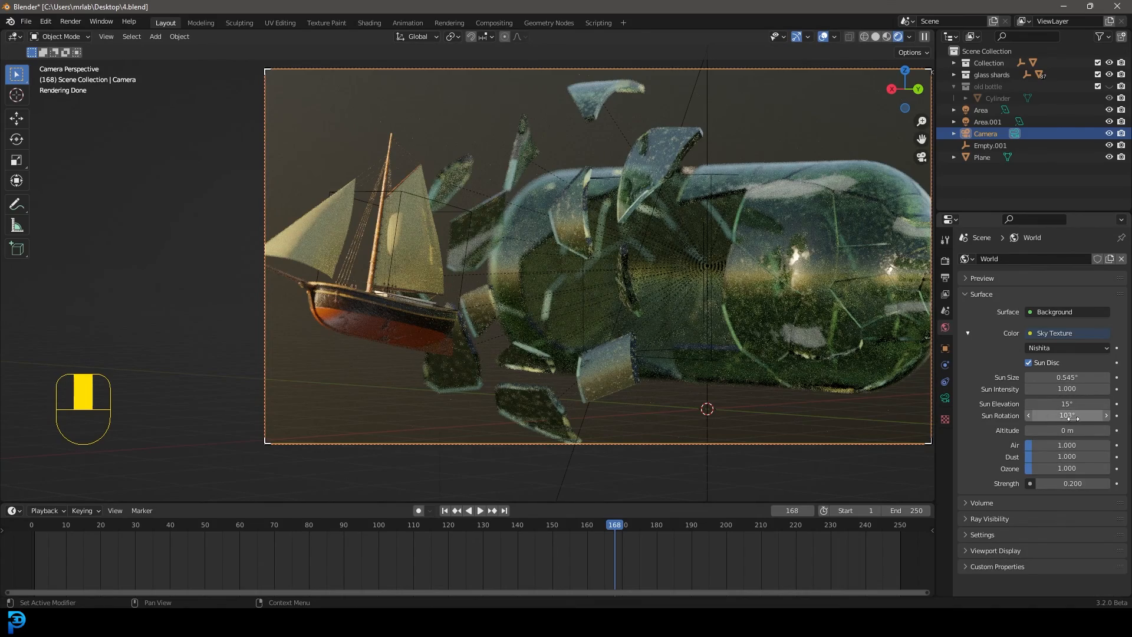
left_click_drag(1068, 415, 1019, 416)
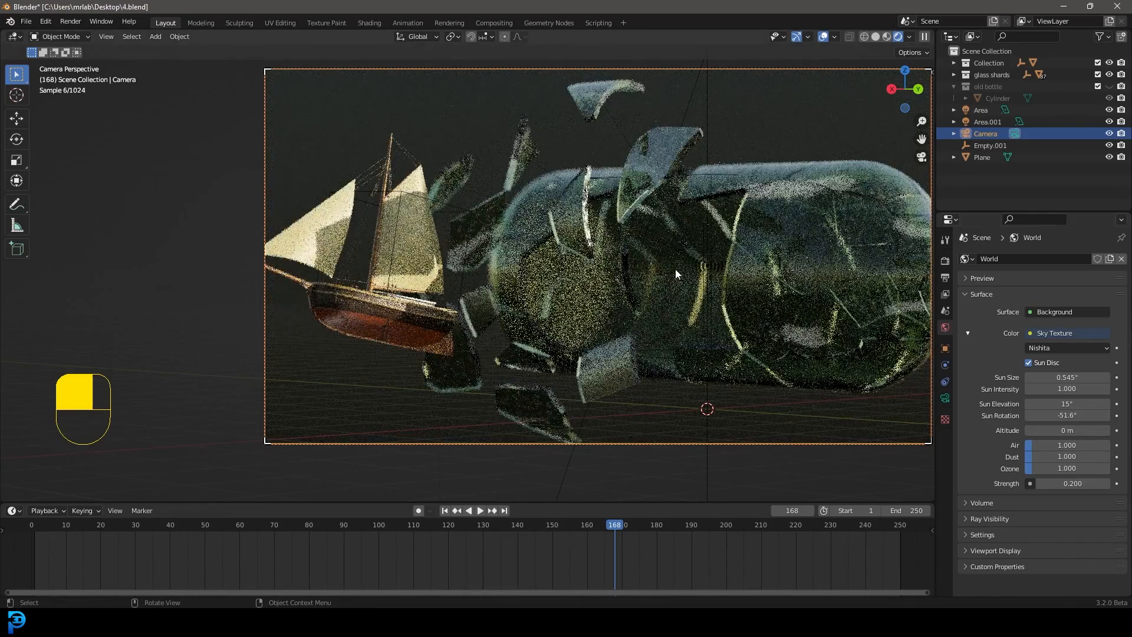
left_click_drag(629, 536, 344, 544)
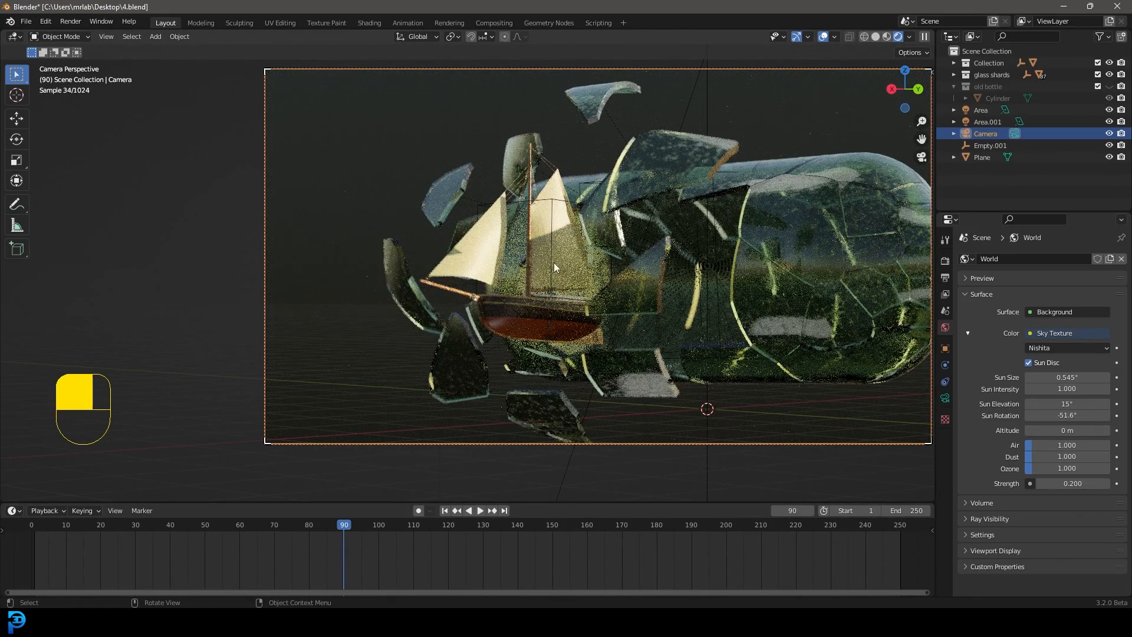
Return the viewport to solid shading and save the blend file
key("z")
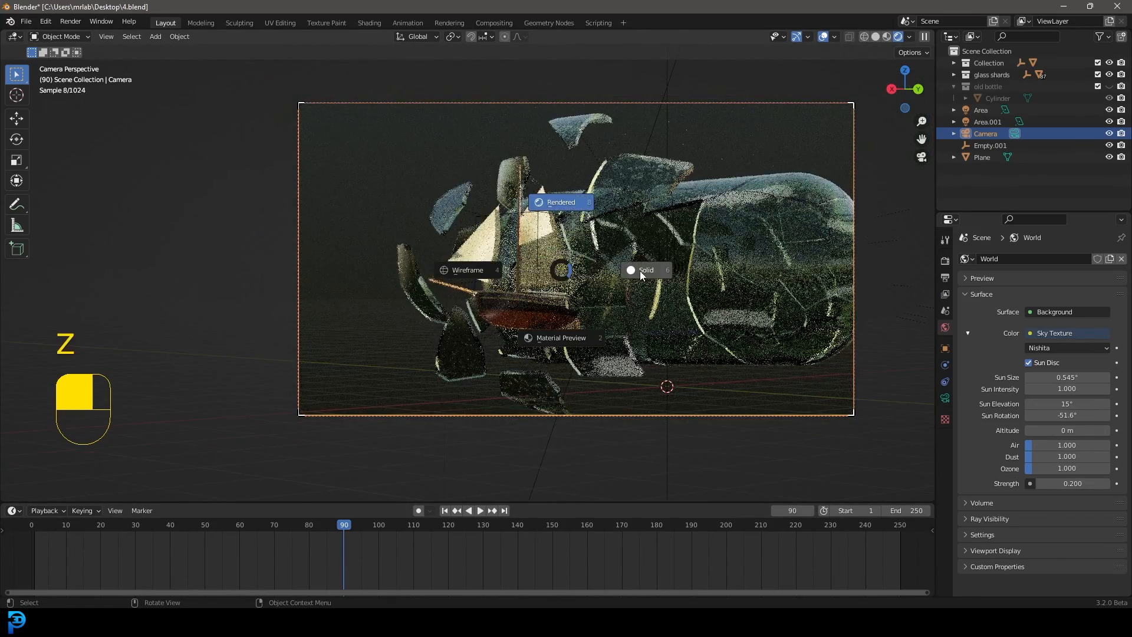
left_click(677, 266)
key("ctrl+s")
key("ctrl+s")
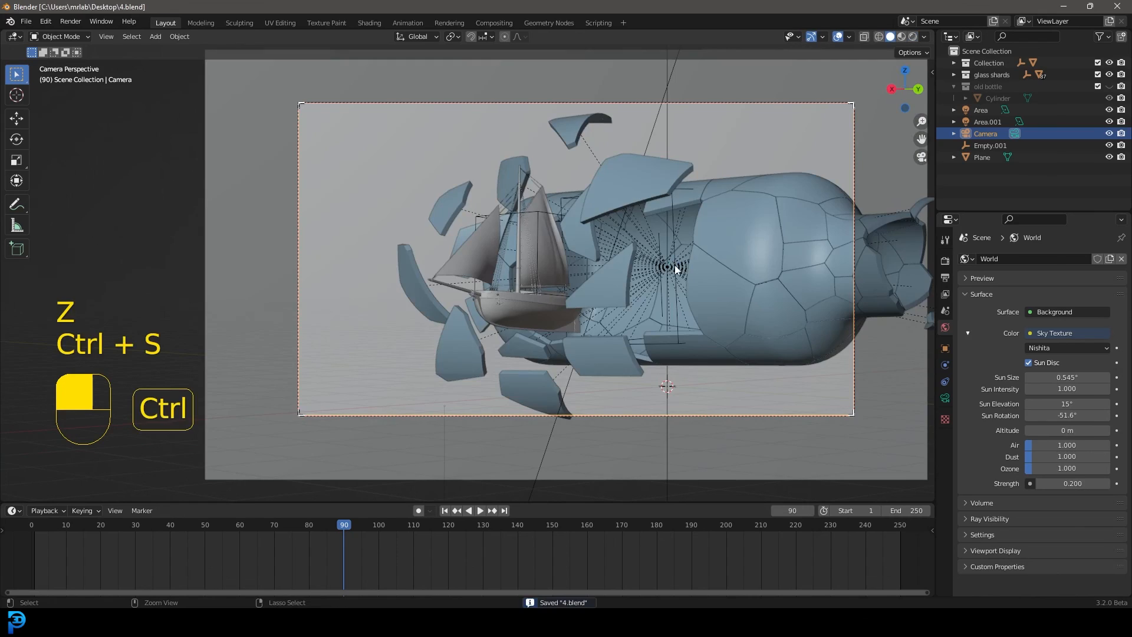
Set the render output folder to the Desktop
left_click(945, 278)
left_click(1118, 495)
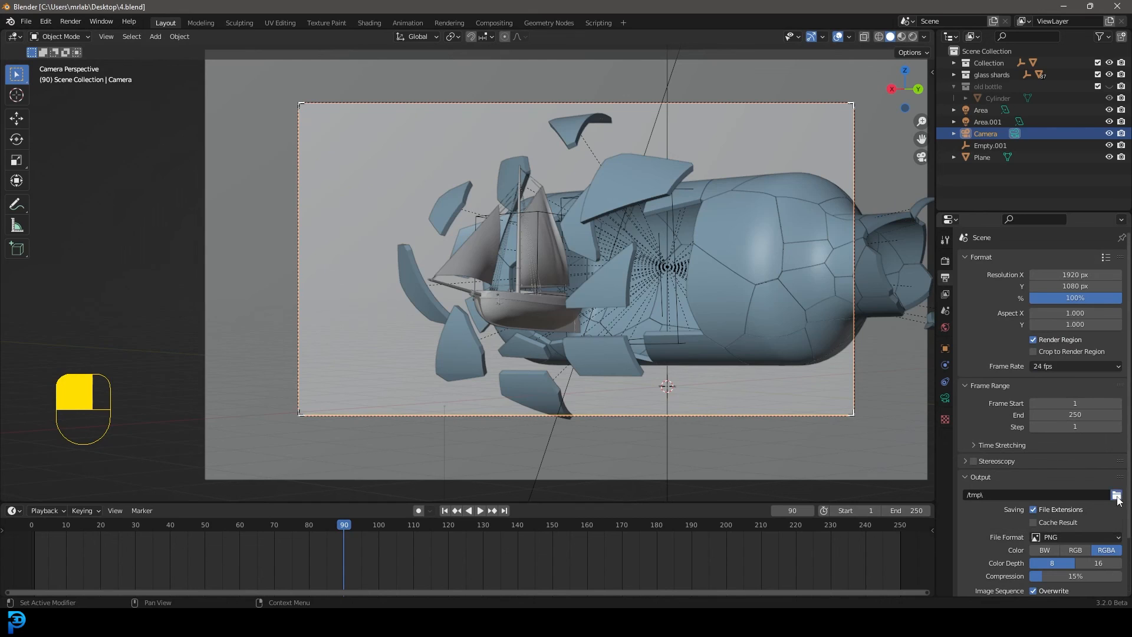
left_click(292, 267)
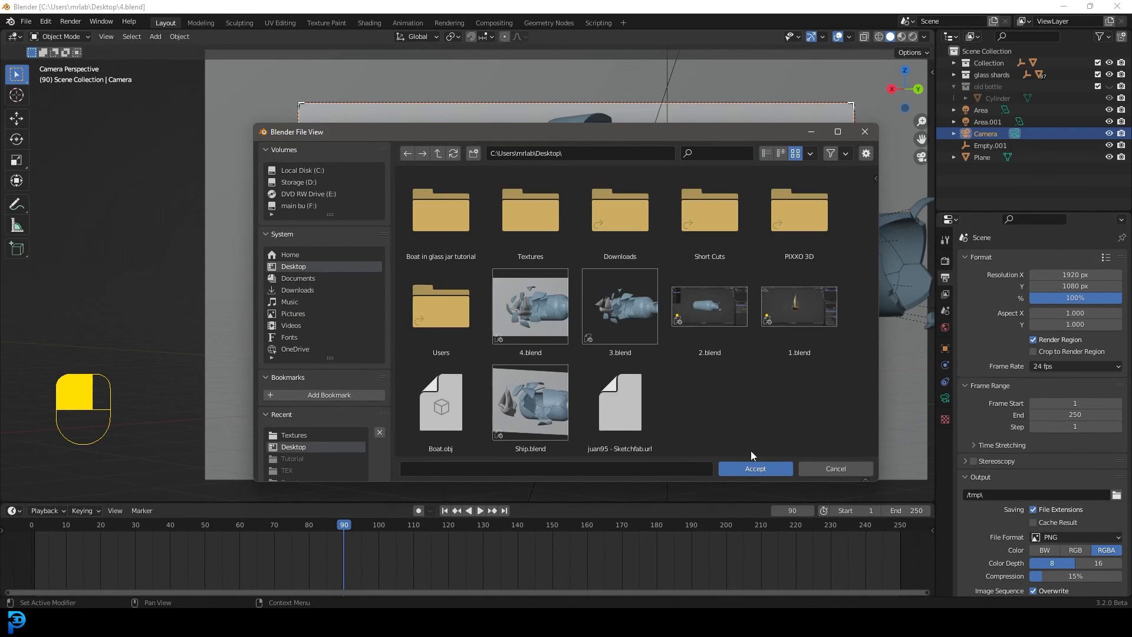
left_click(752, 466)
Set the output file format to FFmpeg Video and choose a container in its encoding settings
scroll(1099, 447, "down", 2)
scroll(1100, 447, "down", 1)
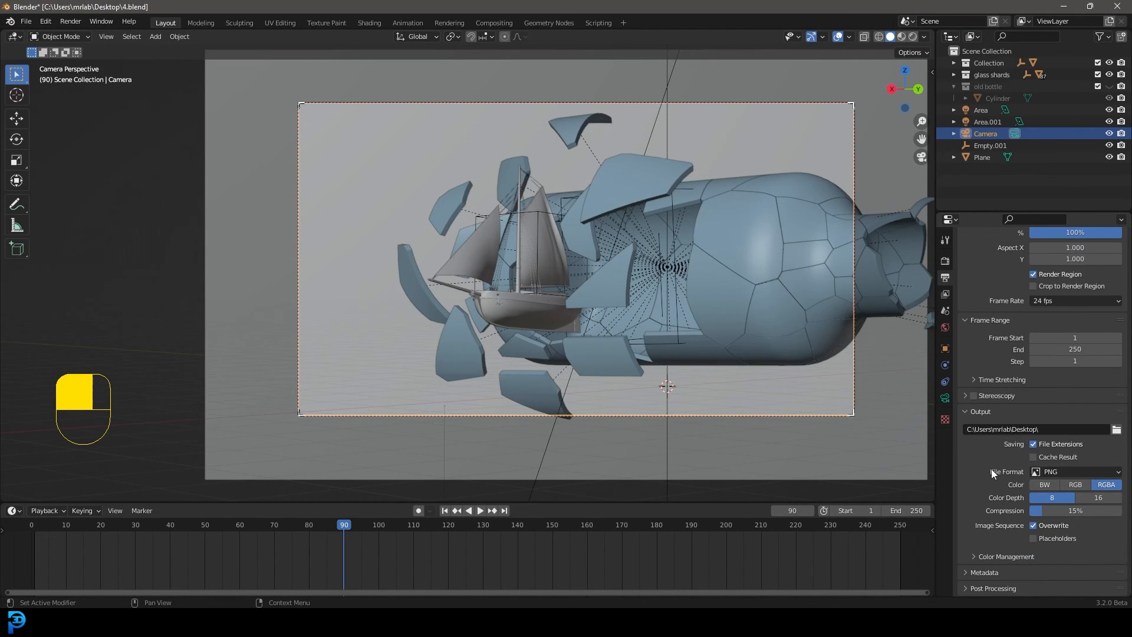
left_click(1061, 469)
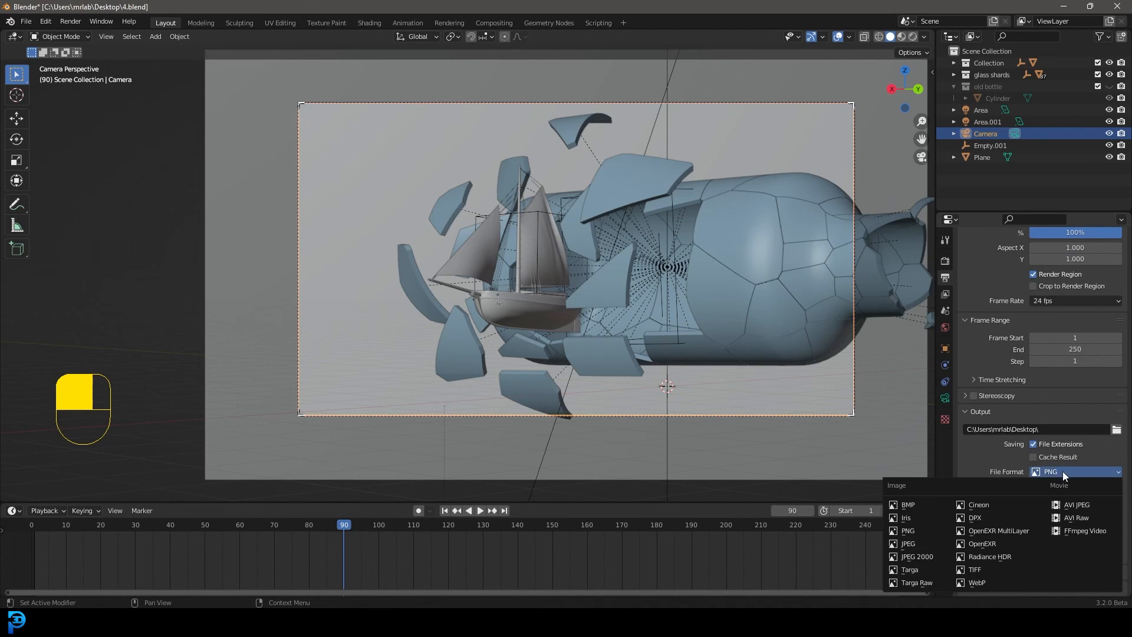
left_click(1090, 529)
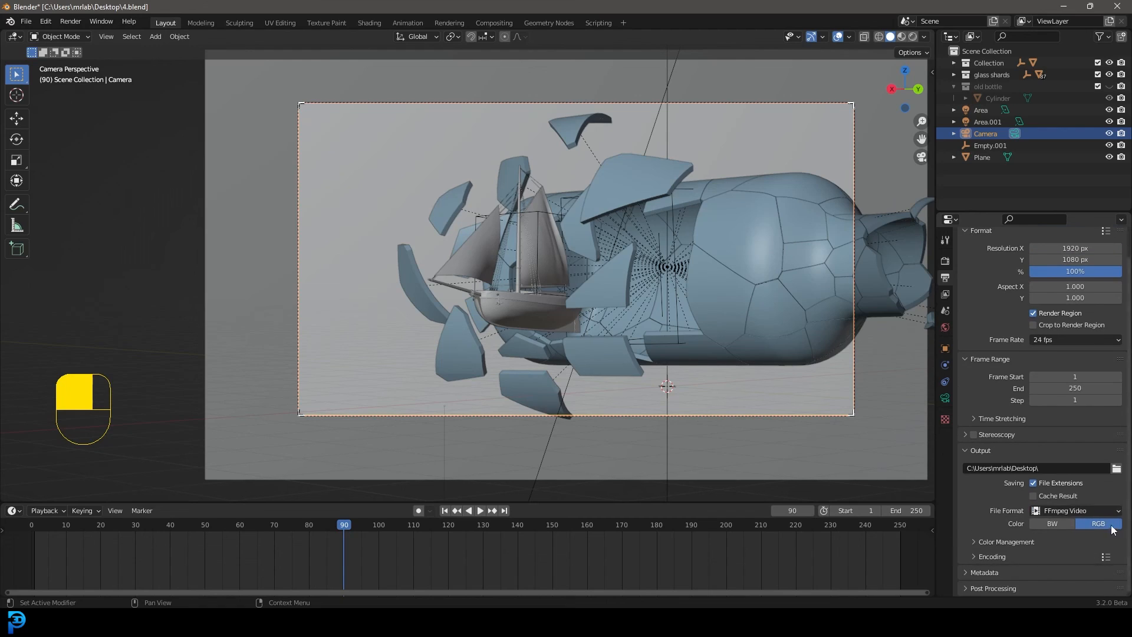
left_click(987, 556)
scroll(997, 546, "down", 3)
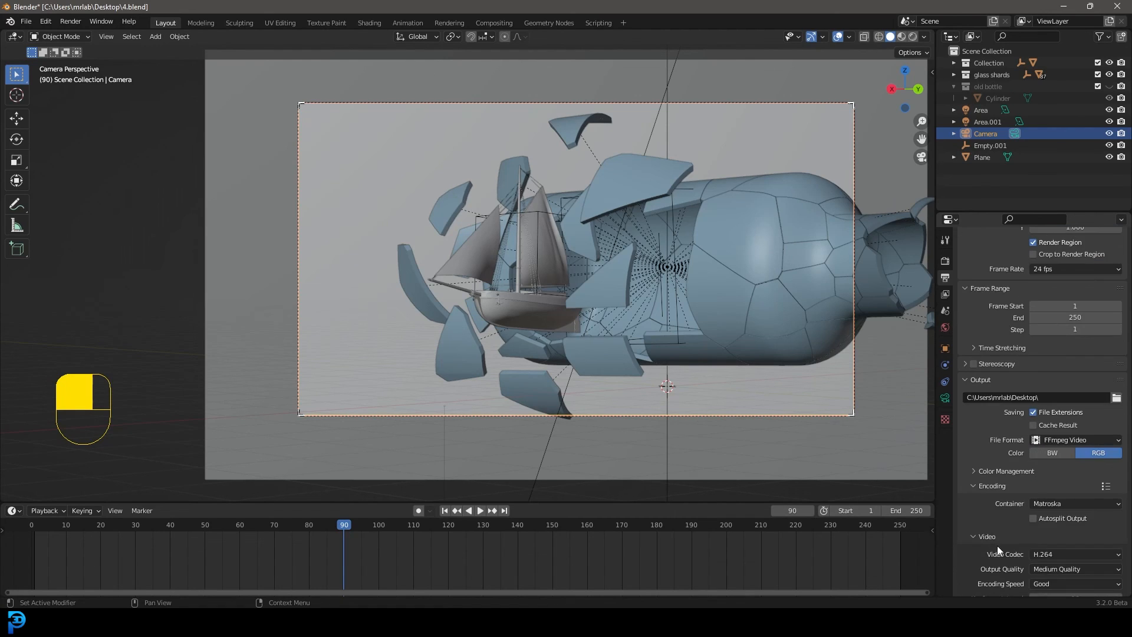
left_click(1042, 502)
left_click(1057, 460)
Switch the output file format back to PNG for an image sequence
left_click(1071, 441)
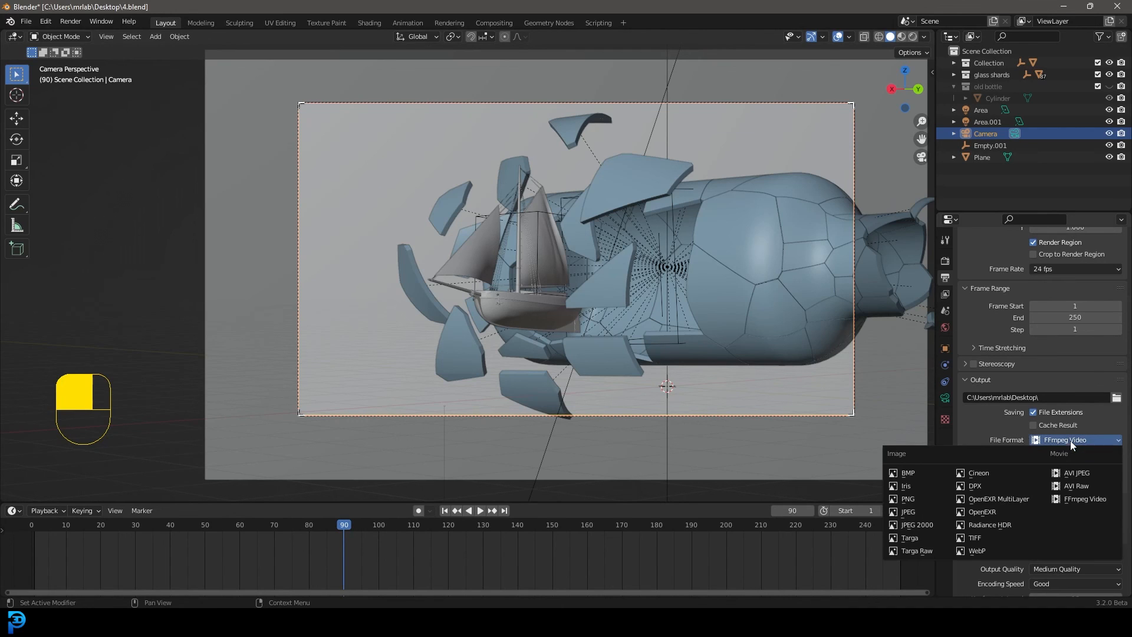
left_click(920, 499)
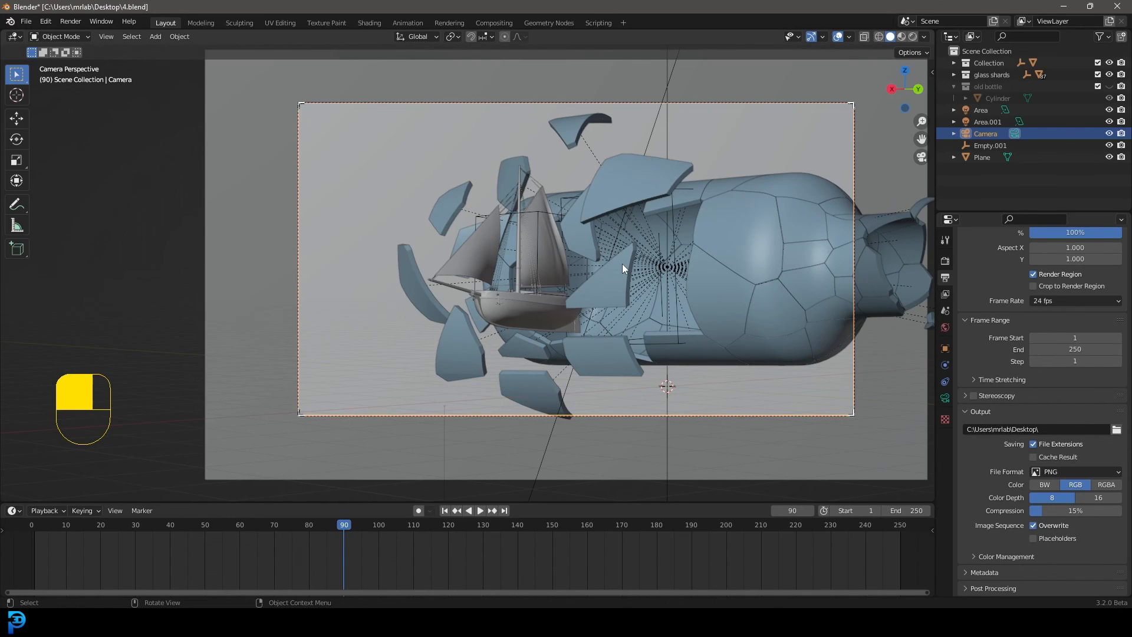
Preview the camera view in rendered shading, play the animation to frame 106, and return to solid shading
key("z")
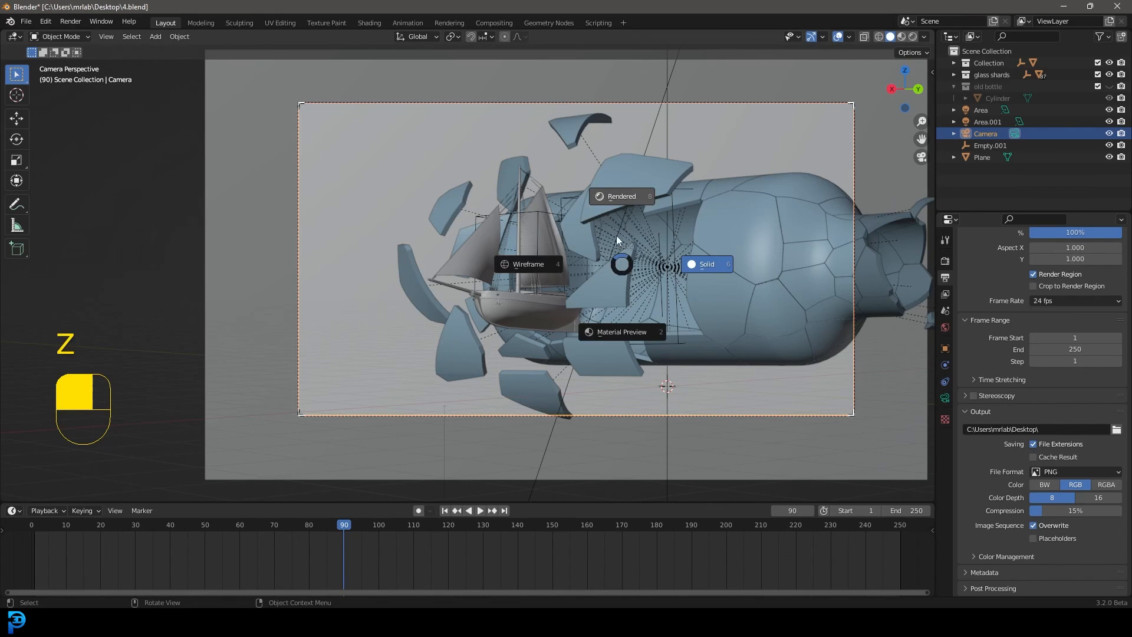
left_click(610, 194)
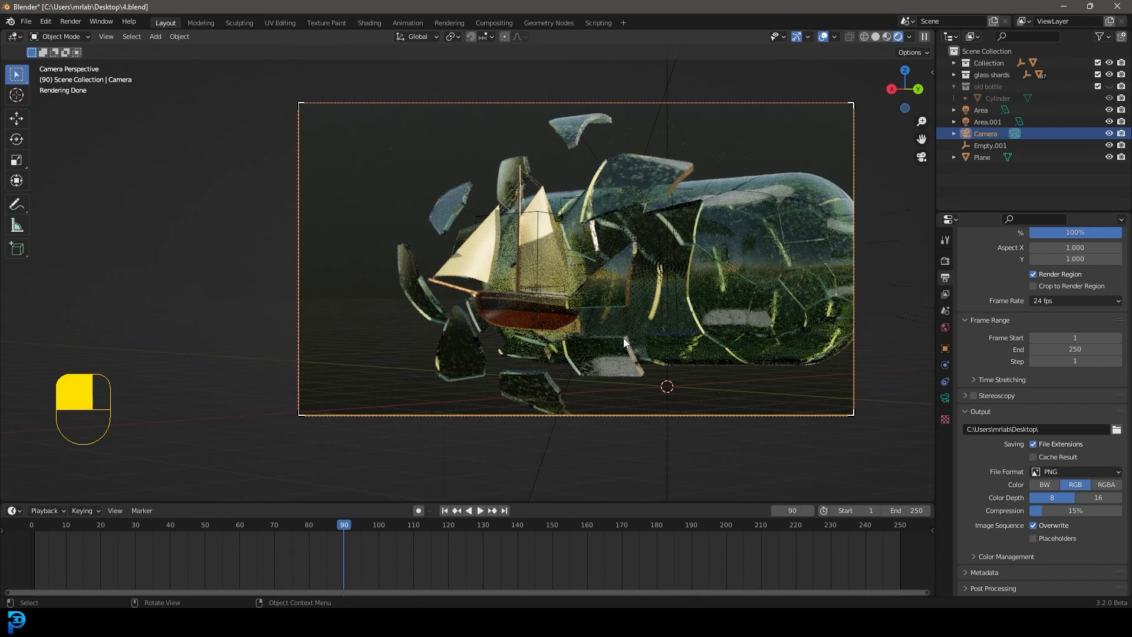
key("space")
key("space")
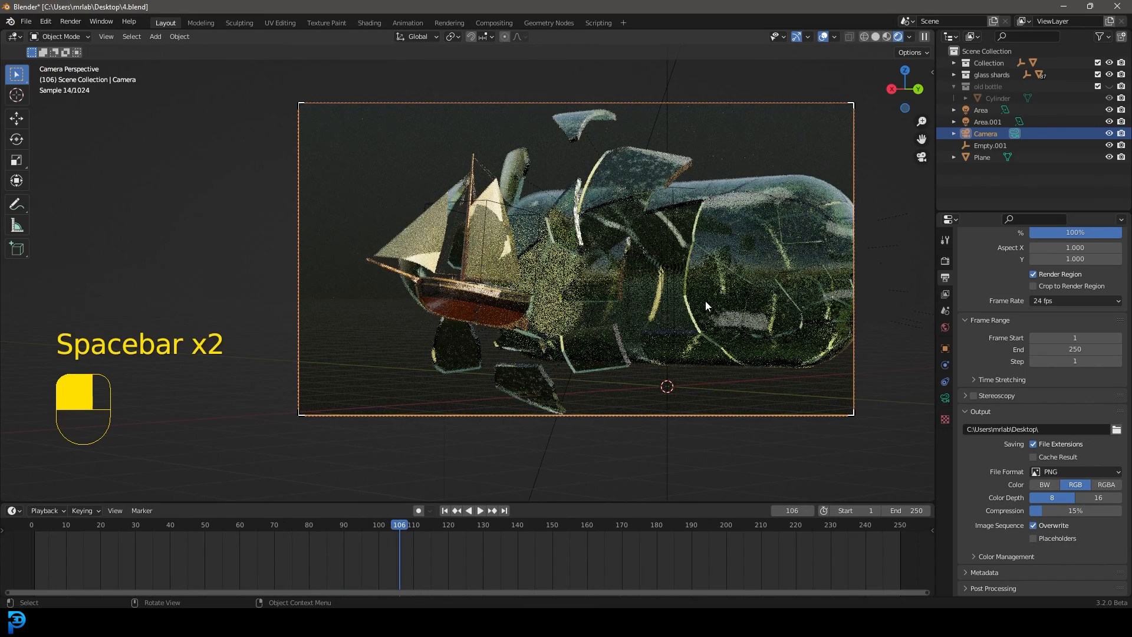
key("z")
left_click(721, 279)
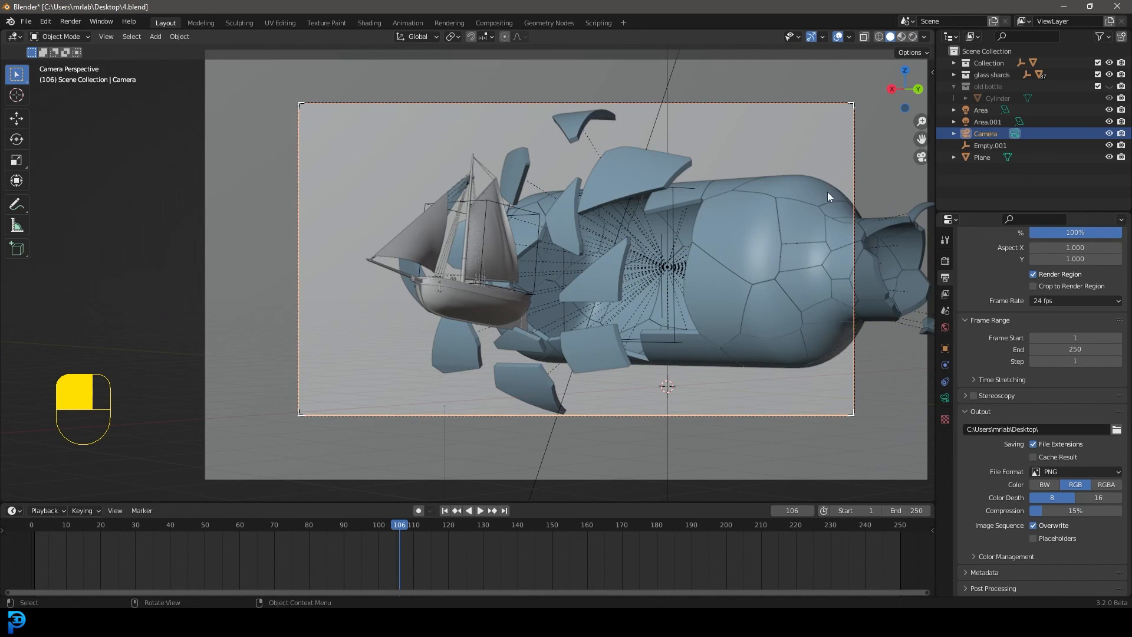
scroll(827, 193, "up", 1)
middle_click_drag(756, 272, 697, 283, "shift")
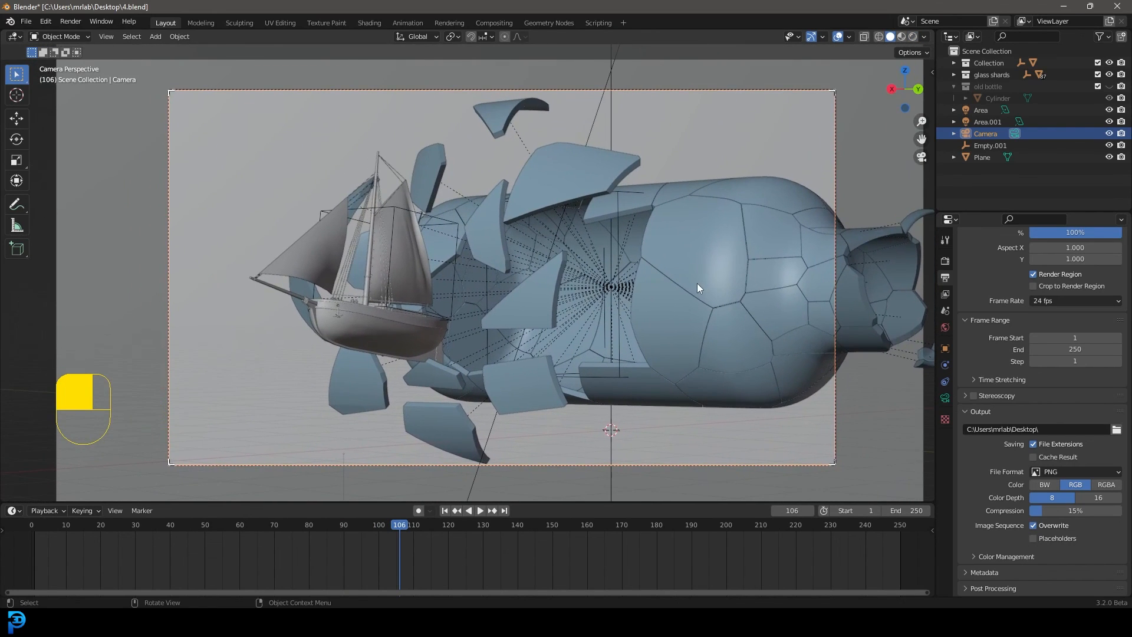